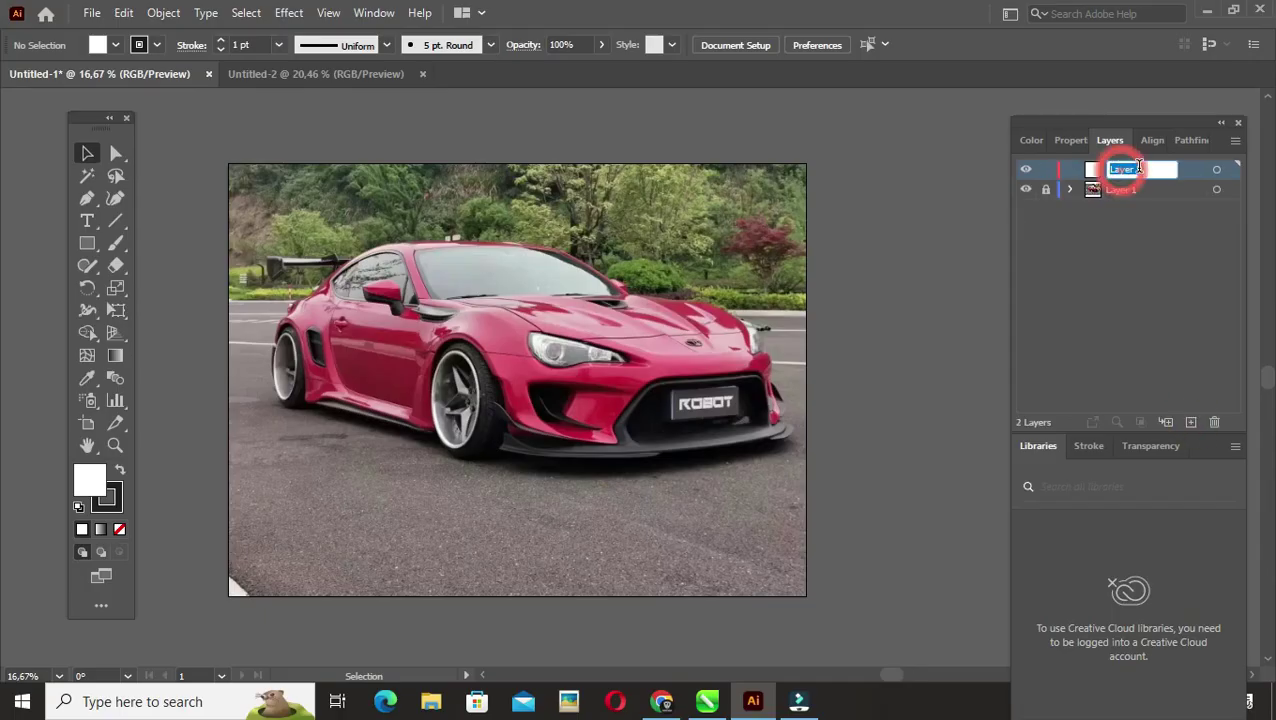
# Step: Give the outline layer no fill and a 9 pt round-cap stroke
pyautogui.click(120, 471)
pyautogui.click(119, 529)
pyautogui.click(191, 44)
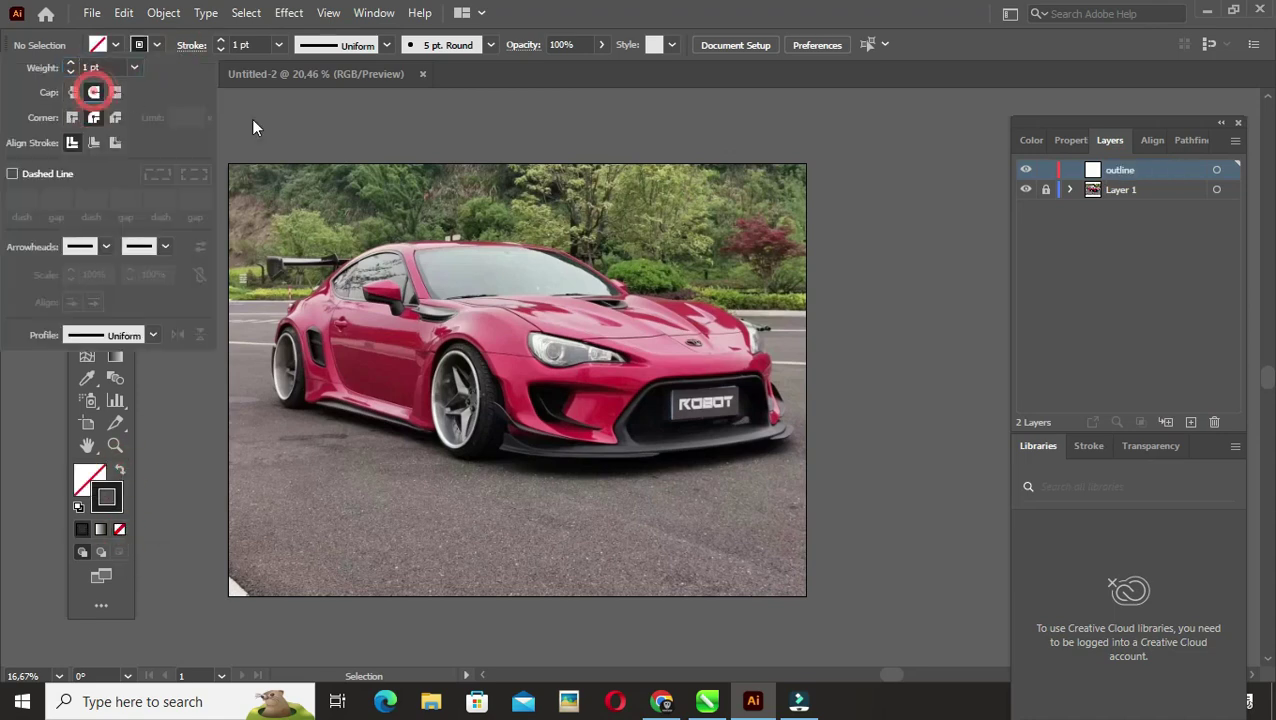
pyautogui.scroll(2, 306, 318)
pyautogui.scroll(1, 306, 318)
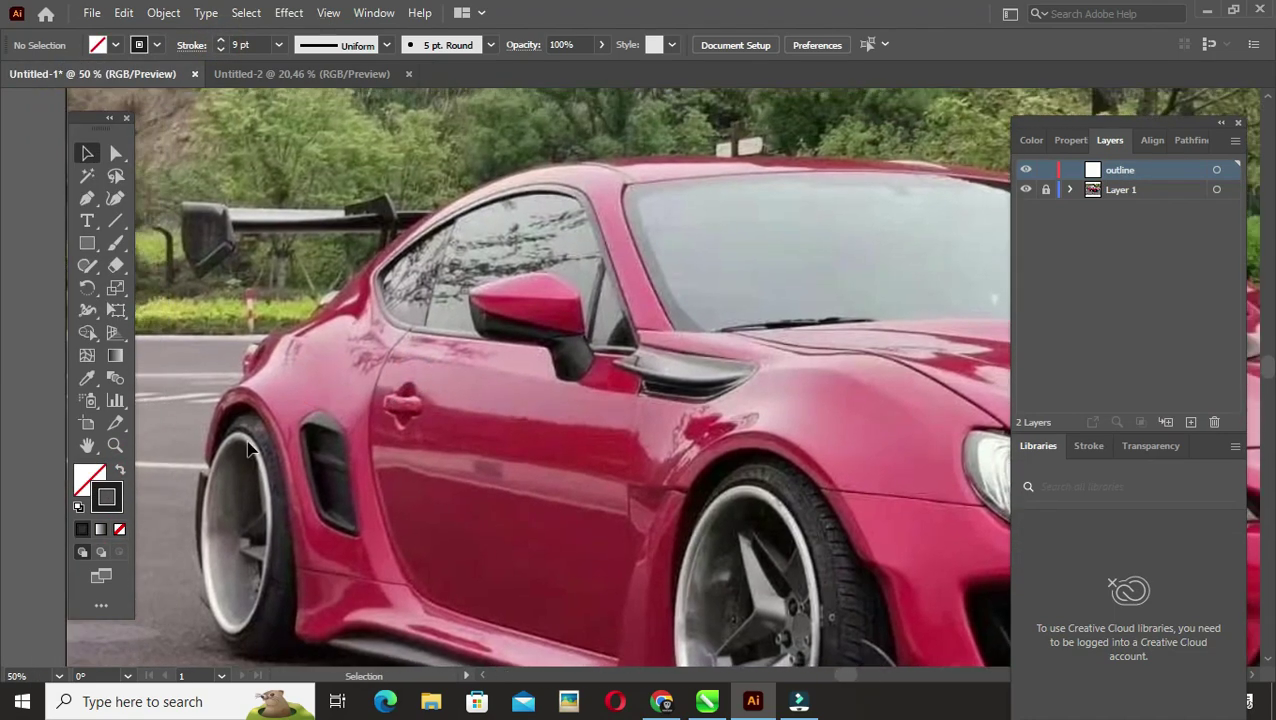
pyautogui.scroll(1, 306, 318)
# Step: With the Pen tool, trace anchors from the rear wheel arch over the spoiler, roofline and windshield pillar
pyautogui.press('p')
pyautogui.click(186, 617)
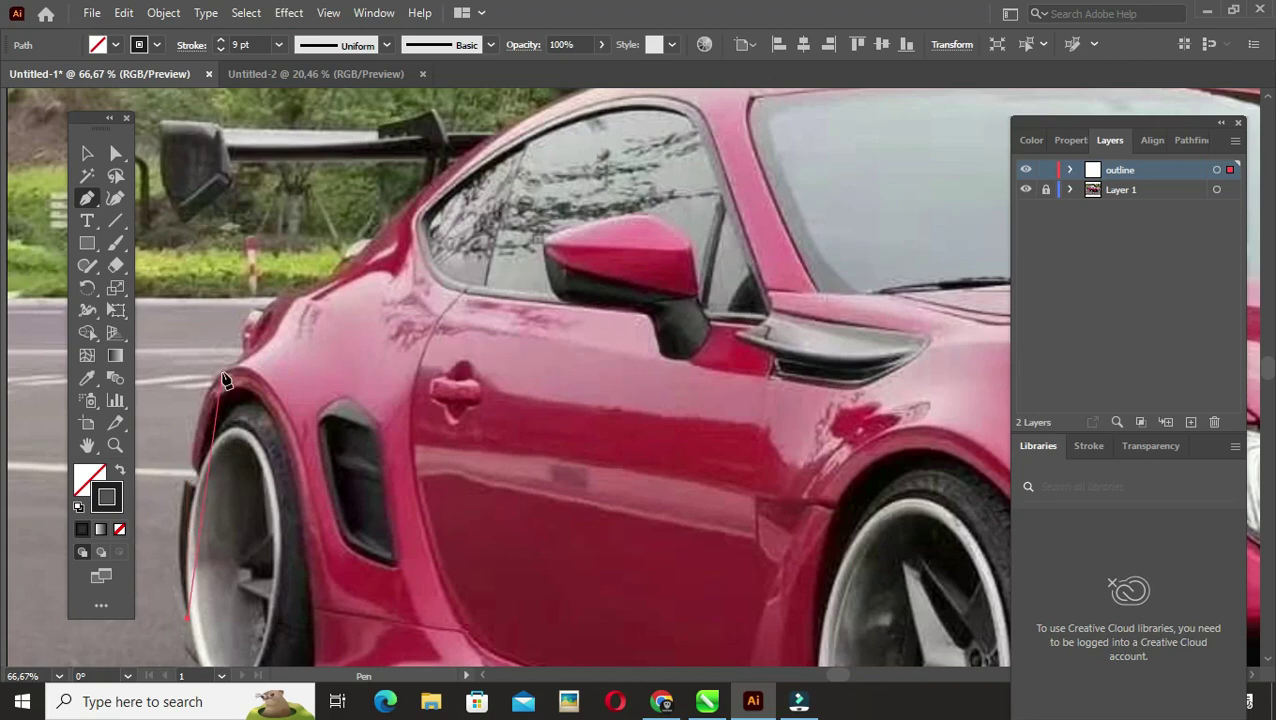
pyautogui.click(210, 380)
pyautogui.scroll(3, 228, 440)
pyautogui.click(272, 428)
pyautogui.scroll(2, 272, 428)
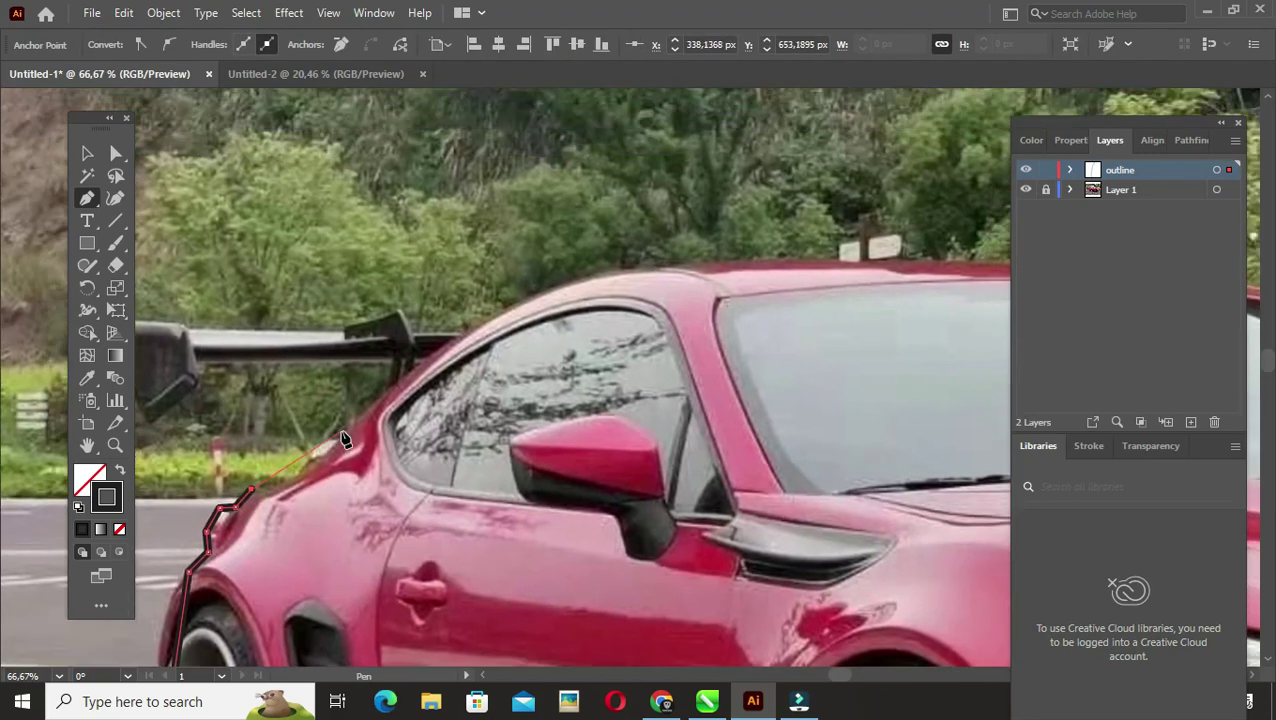
pyautogui.click(391, 364)
pyautogui.scroll(2, 315, 425)
pyautogui.hscroll(-3, 315, 425)
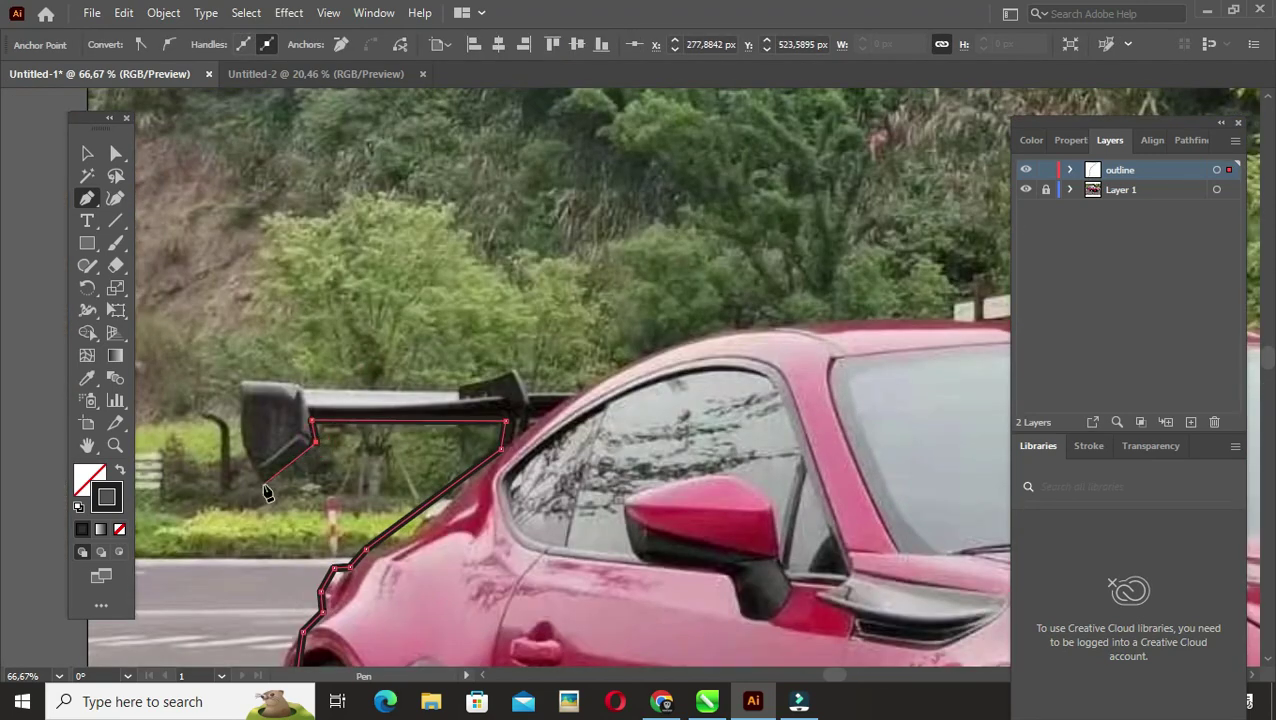
pyautogui.click(512, 378)
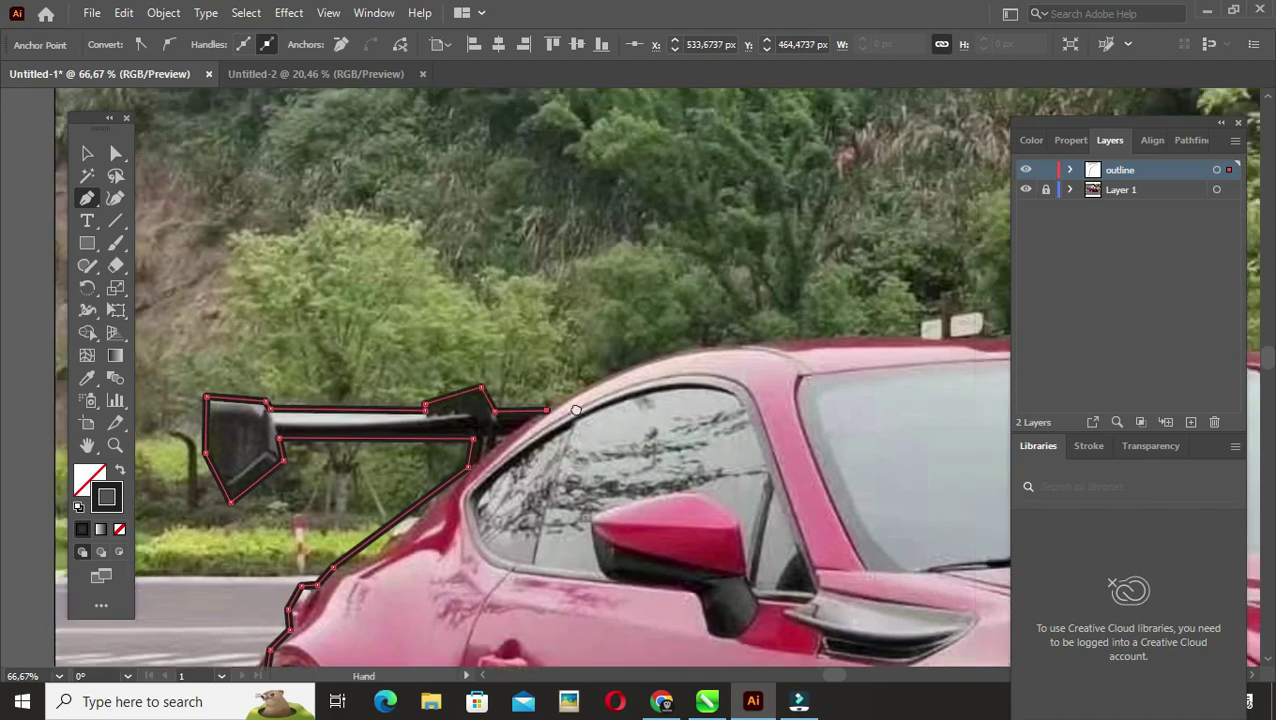
pyautogui.hscroll(8, 650, 445)
pyautogui.click(757, 389)
pyautogui.scroll(-2, 785, 406)
pyautogui.hscroll(8, 785, 406)
pyautogui.click(624, 409)
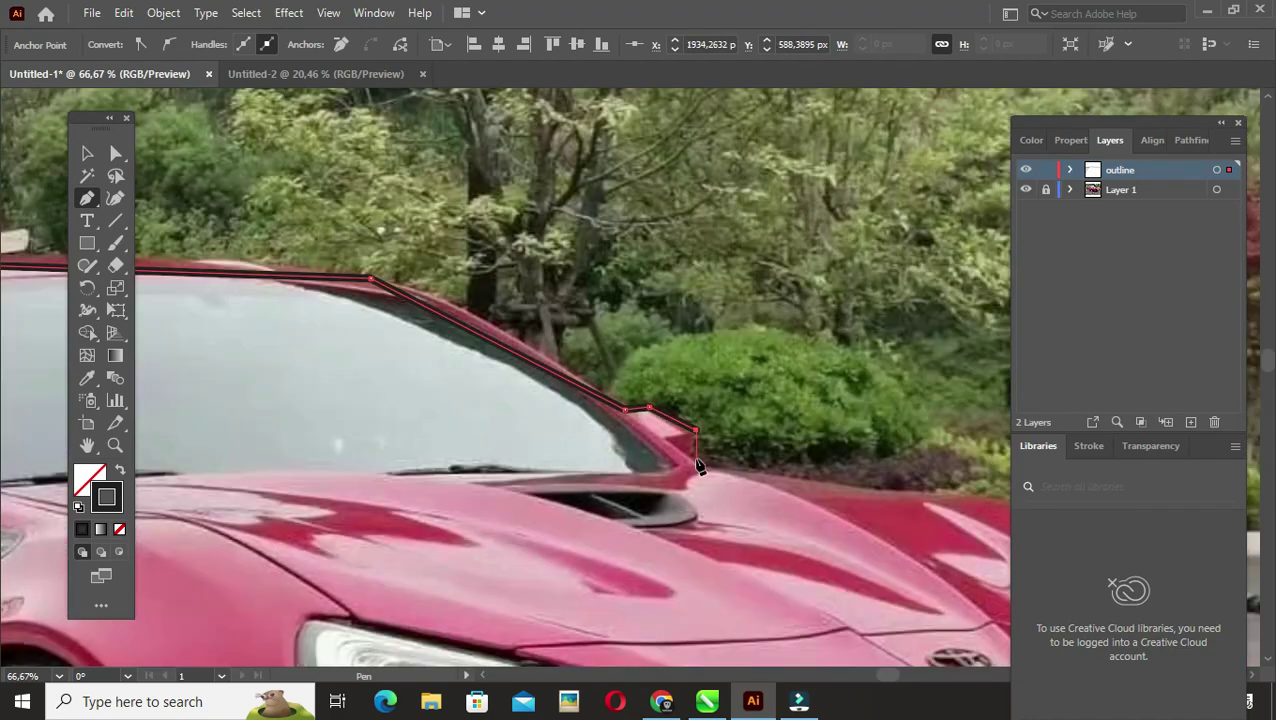
pyautogui.hscroll(7, 699, 467)
pyautogui.scroll(-3, 699, 467)
# Step: Continue the outline along the hood, headlight, front bumper and front splitter
pyautogui.click(585, 375)
pyautogui.hscroll(6, 560, 350)
pyautogui.scroll(-2, 560, 350)
pyautogui.click(590, 300)
pyautogui.click(578, 412)
pyautogui.scroll(-2, 578, 412)
pyautogui.scroll(-2, 561, 413)
pyautogui.click(596, 456)
pyautogui.scroll(-2, 596, 456)
pyautogui.click(589, 415)
pyautogui.click(555, 470)
pyautogui.moveTo(464, 484); pyautogui.dragTo(846, 435)
pyautogui.click(517, 477)
pyautogui.click(475, 494)
# Step: Trace the outline around the front wheel arch and along the side skirt
pyautogui.moveTo(597, 480)
pyautogui.mouseDown()
pyautogui.moveTo(406, 497)
pyautogui.moveTo(906, 567)
pyautogui.mouseUp()
pyautogui.click(325, 578)
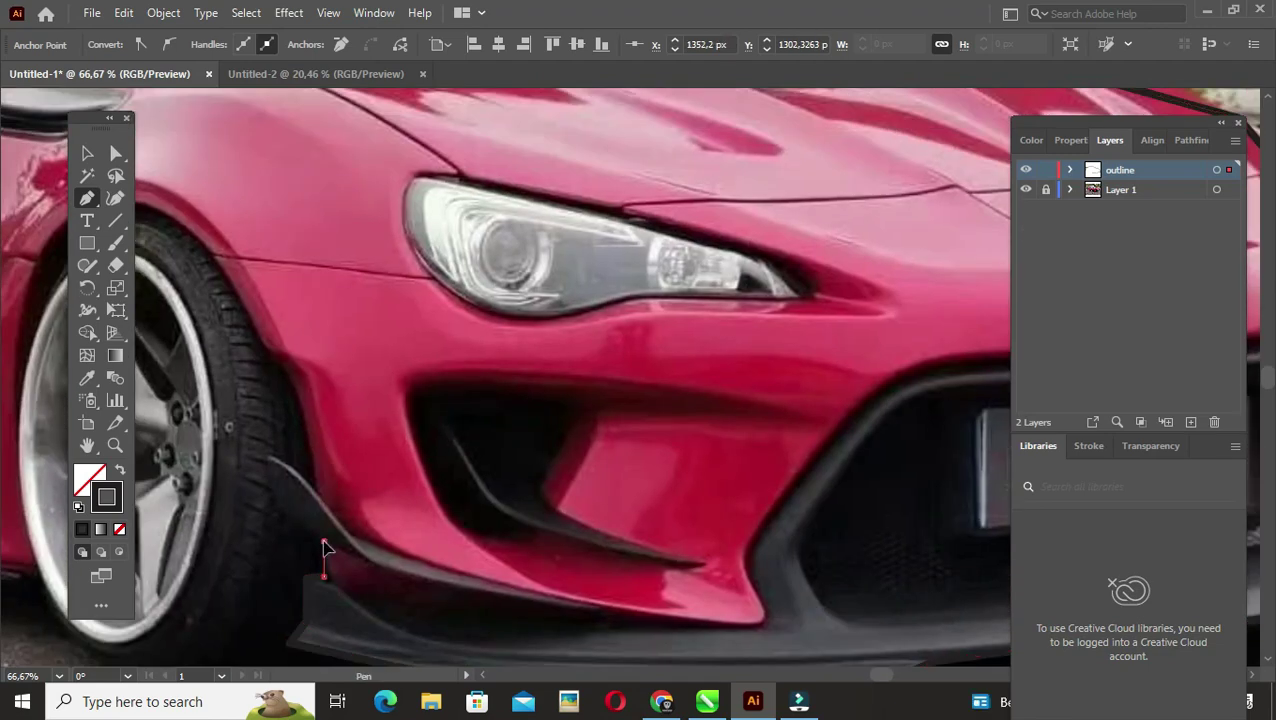
pyautogui.click(318, 496)
pyautogui.moveTo(318, 496); pyautogui.dragTo(691, 607)
pyautogui.click(645, 455)
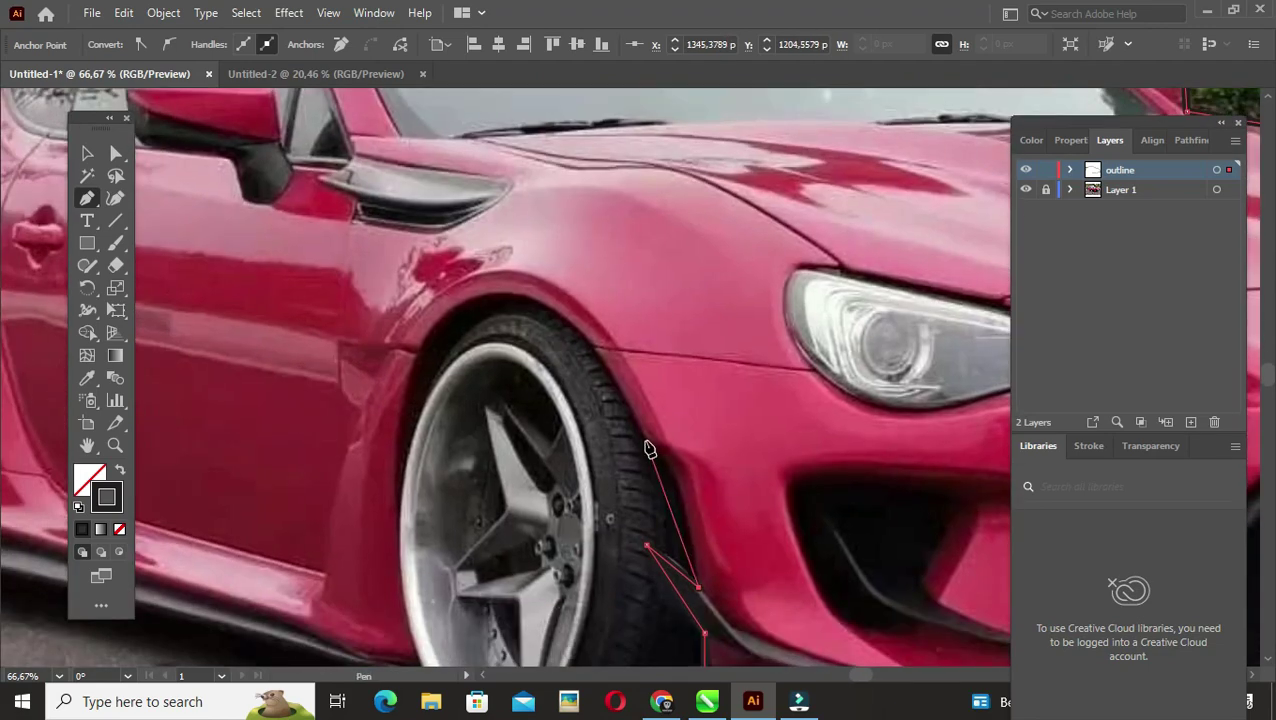
pyautogui.moveTo(645, 455); pyautogui.dragTo(696, 427)
pyautogui.click(498, 322)
pyautogui.moveTo(484, 420); pyautogui.dragTo(473, 311)
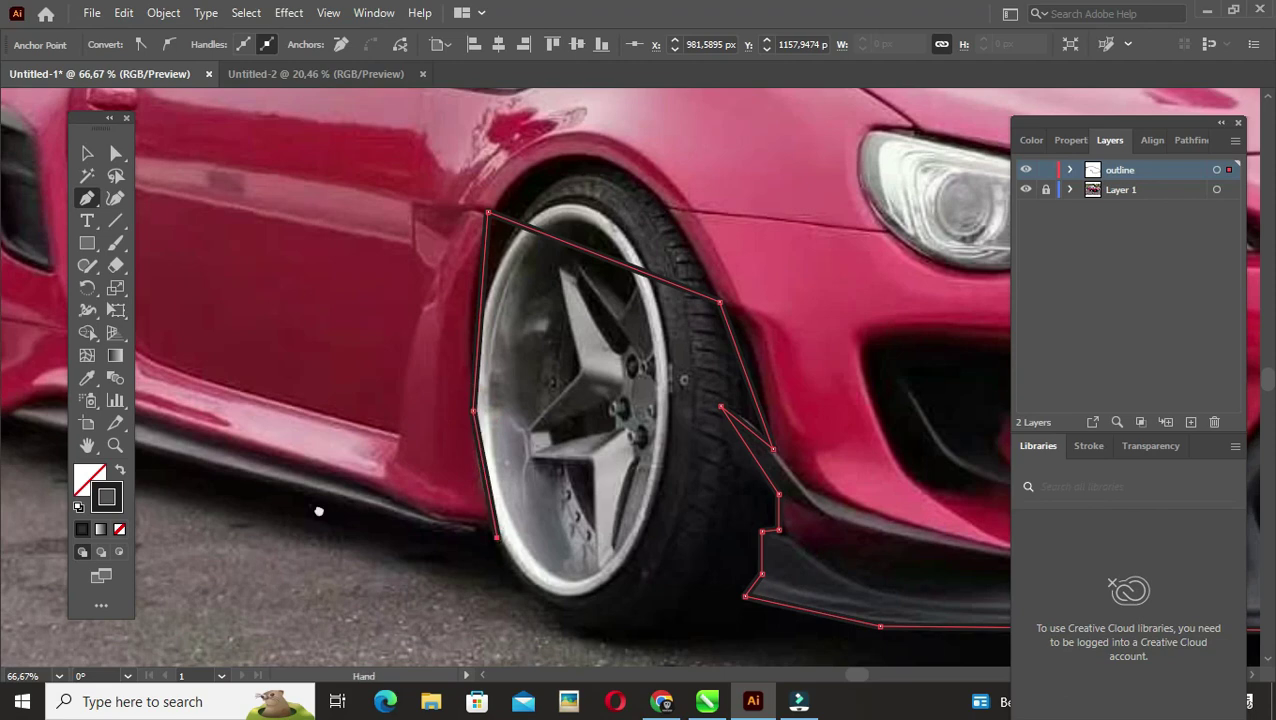
pyautogui.moveTo(318, 511); pyautogui.dragTo(595, 568)
pyautogui.click(269, 484)
pyautogui.moveTo(209, 188); pyautogui.dragTo(350, 296)
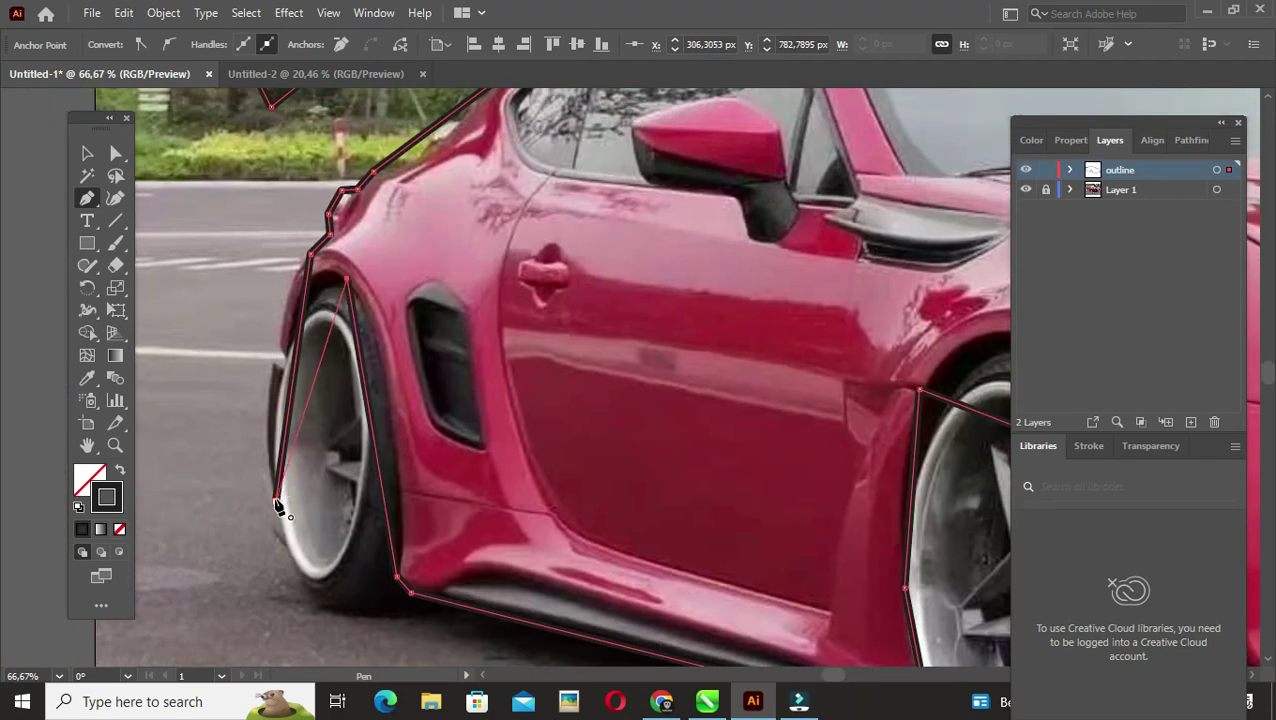
# Step: Save as 'toyota 86a.ai' in the Car illustration folder, then close the outline at the rear wheel arch
pyautogui.hotkey('ctrl', 'shift', 's')
pyautogui.doubleClick(1031, 142)
pyautogui.write('toyo')
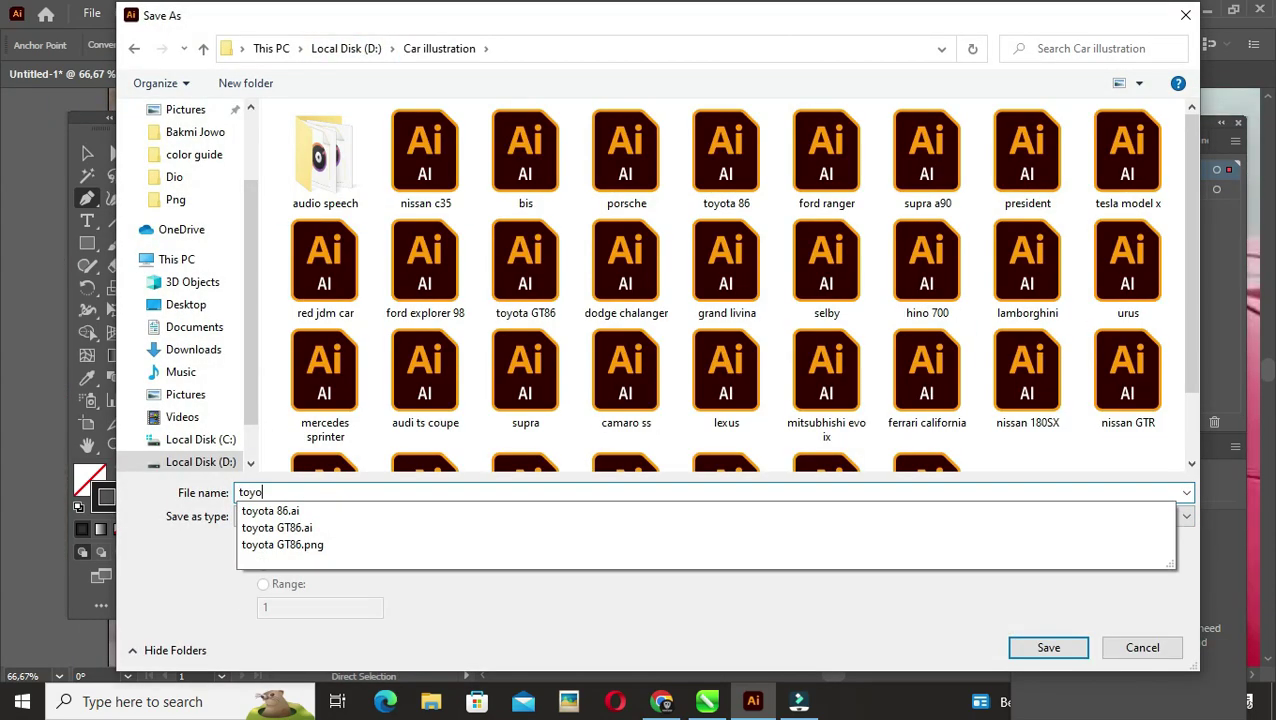
pyautogui.write('ta 86a')
pyautogui.press('Return')
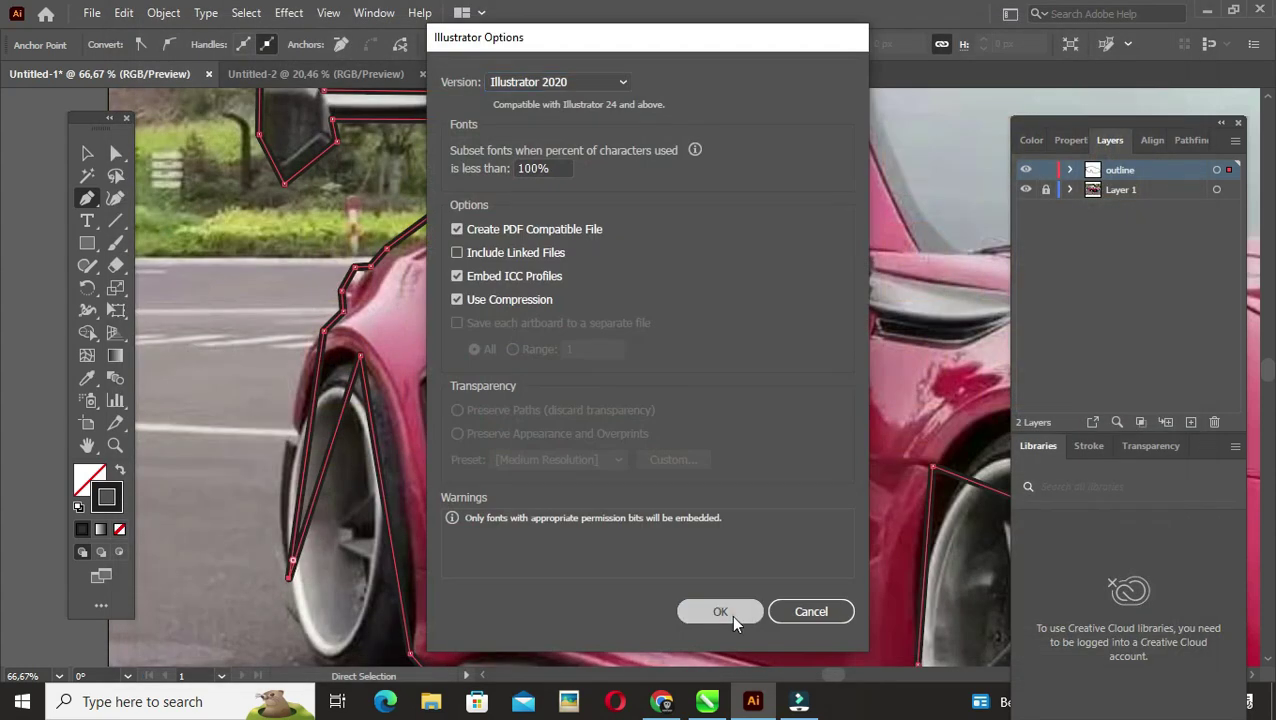
pyautogui.click(731, 614)
pyautogui.scroll(5, 311, 318)
pyautogui.click(328, 356)
# Step: Bend the rear pillar segment into a curve with the Anchor Point tool
pyautogui.scroll(5, 330, 350)
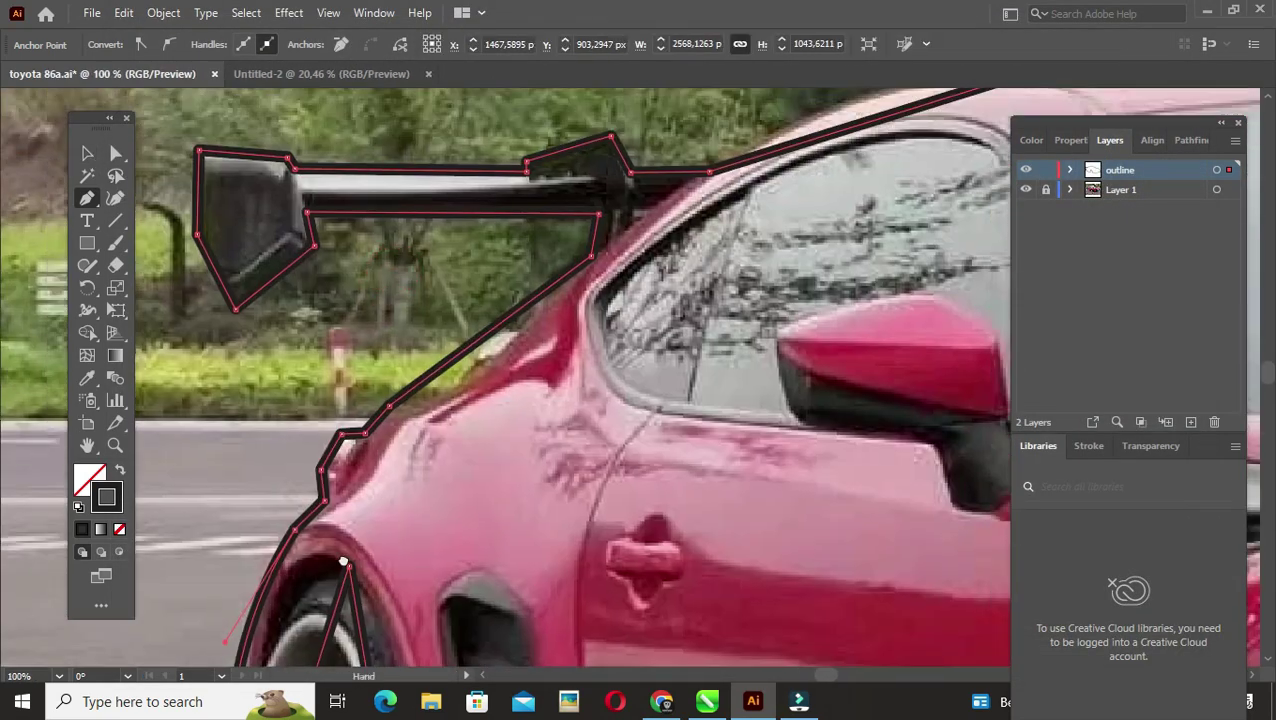
pyautogui.hscroll(1, 425, 337)
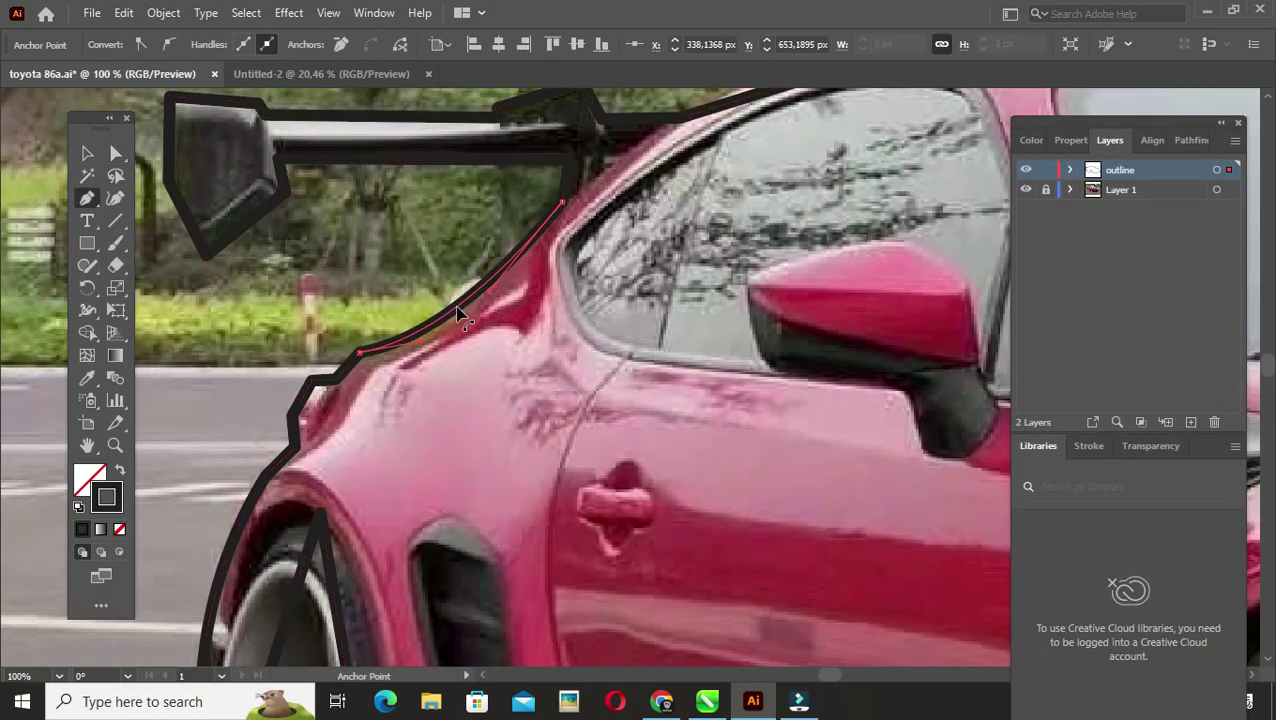
pyautogui.moveTo(228, 256); pyautogui.dragTo(320, 339)
pyautogui.click(302, 325)
pyautogui.hscroll(3, 302, 325)
pyautogui.scroll(2, 302, 325)
pyautogui.press('p')
pyautogui.scroll(2, 673, 393)
pyautogui.scroll(-3, 673, 393)
pyautogui.hscroll(3, 515, 304)
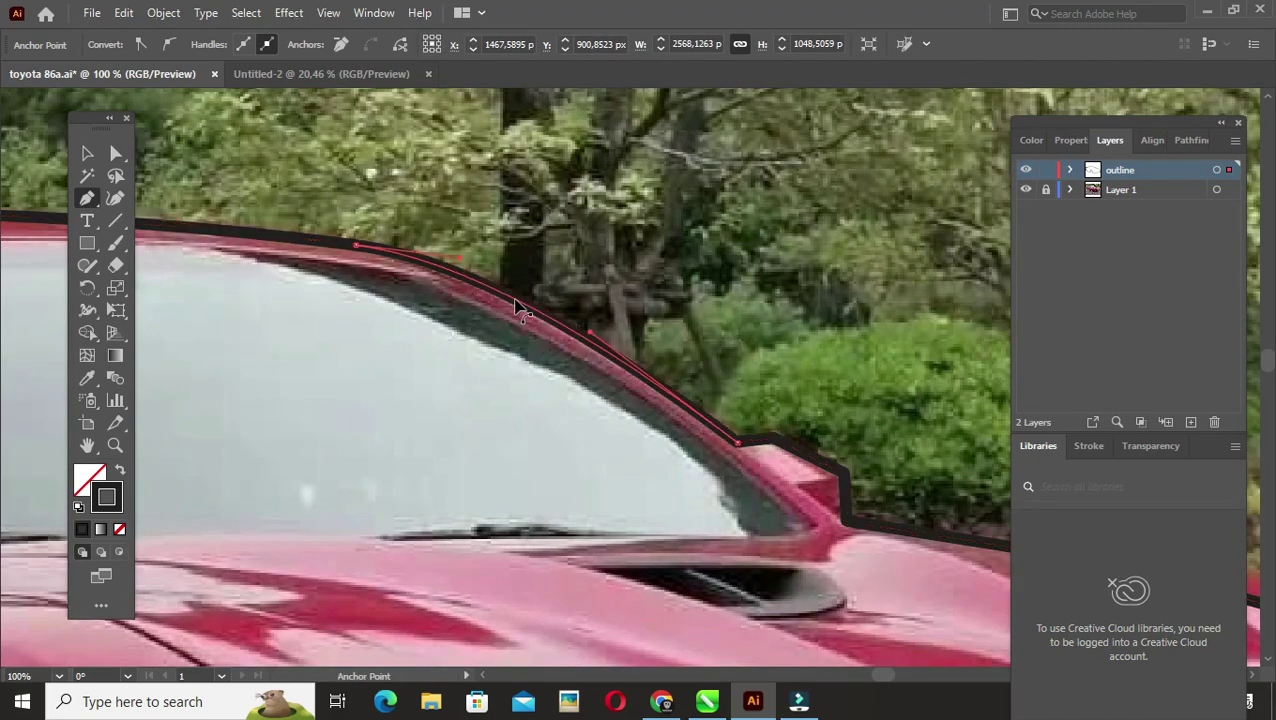
pyautogui.scroll(-3, 515, 304)
# Step: Adjust the front bumper corner anchors and the lower bumper path
pyautogui.press('a')
pyautogui.scroll(-3, 588, 399)
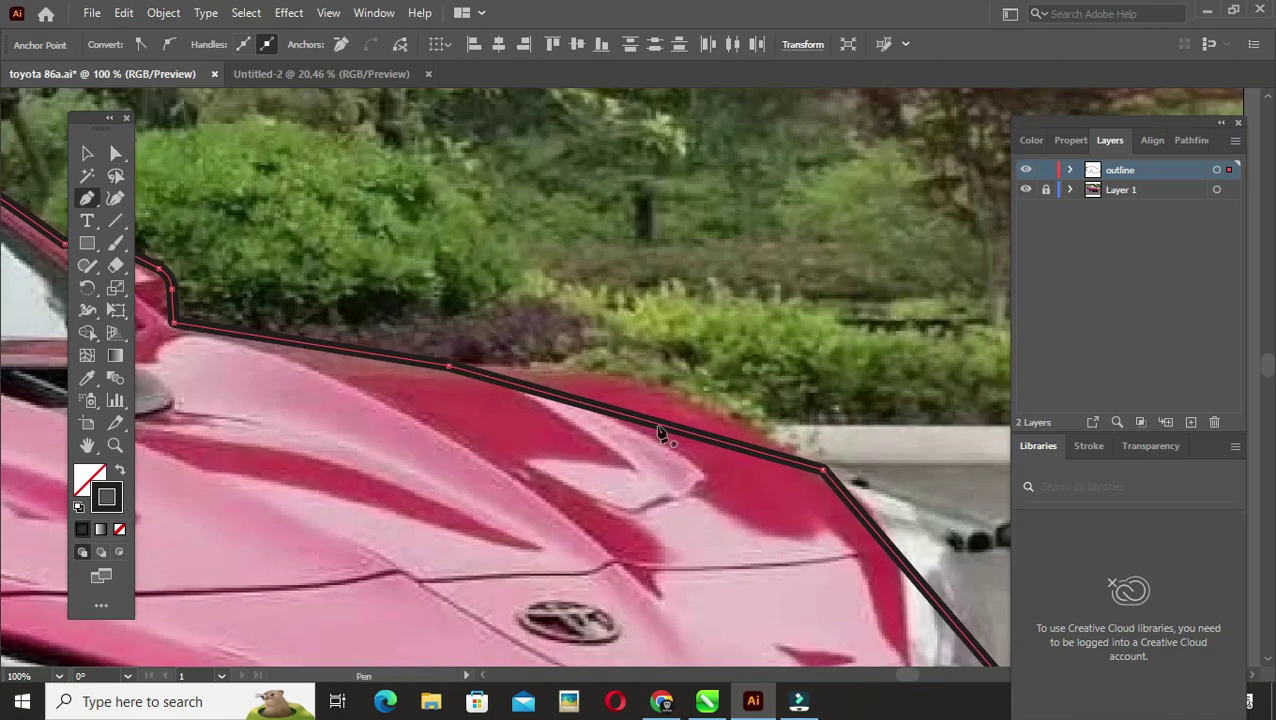
pyautogui.hscroll(3, 672, 490)
pyautogui.press('p')
pyautogui.scroll(2, 512, 398)
pyautogui.moveTo(485, 563); pyautogui.dragTo(421, 319)
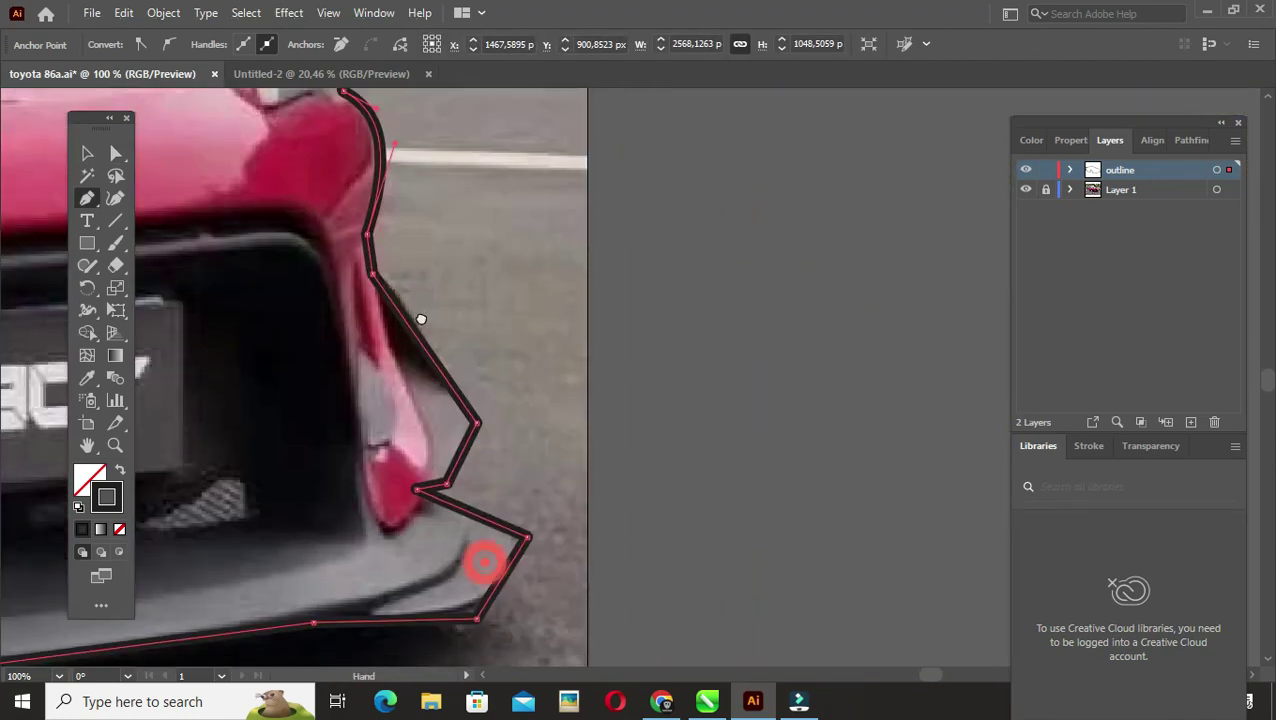
pyautogui.keyDown('ctrl'); pyautogui.click(470, 426); pyautogui.keyUp('ctrl')
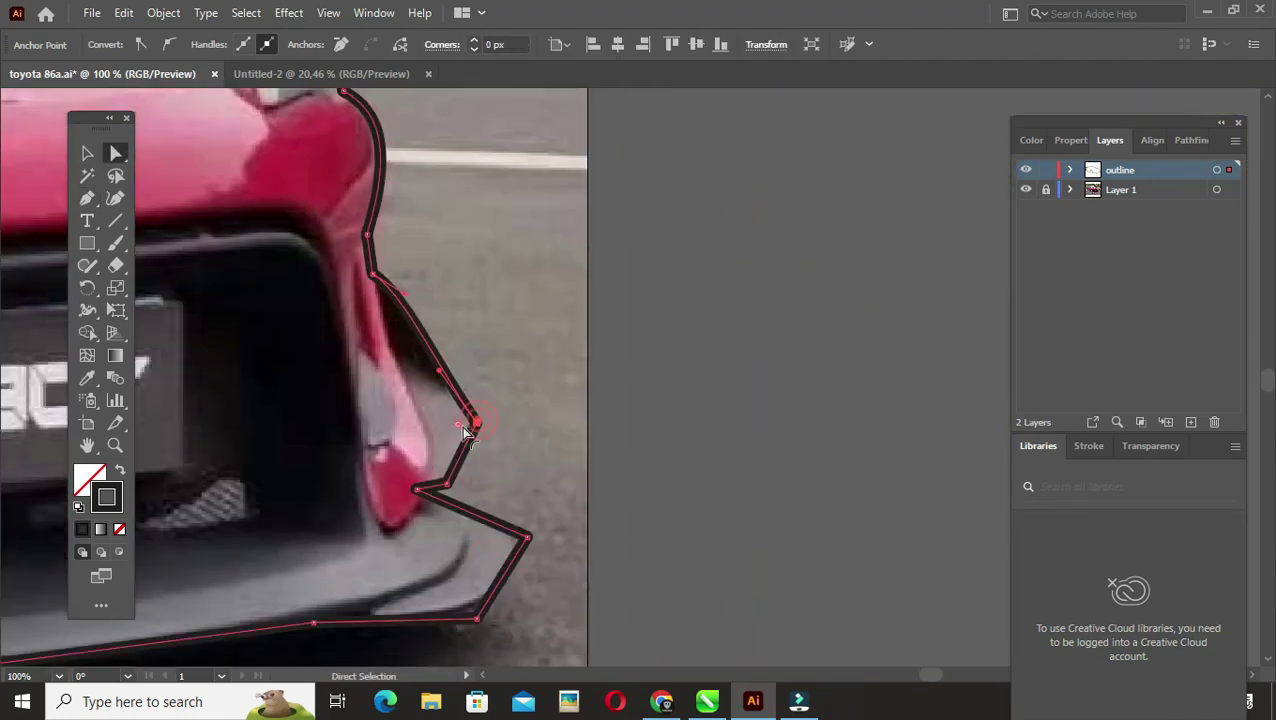
pyautogui.scroll(-3, 440, 410)
pyautogui.hscroll(1, 440, 410)
pyautogui.keyDown('ctrl'); pyautogui.click(490, 421); pyautogui.keyUp('ctrl')
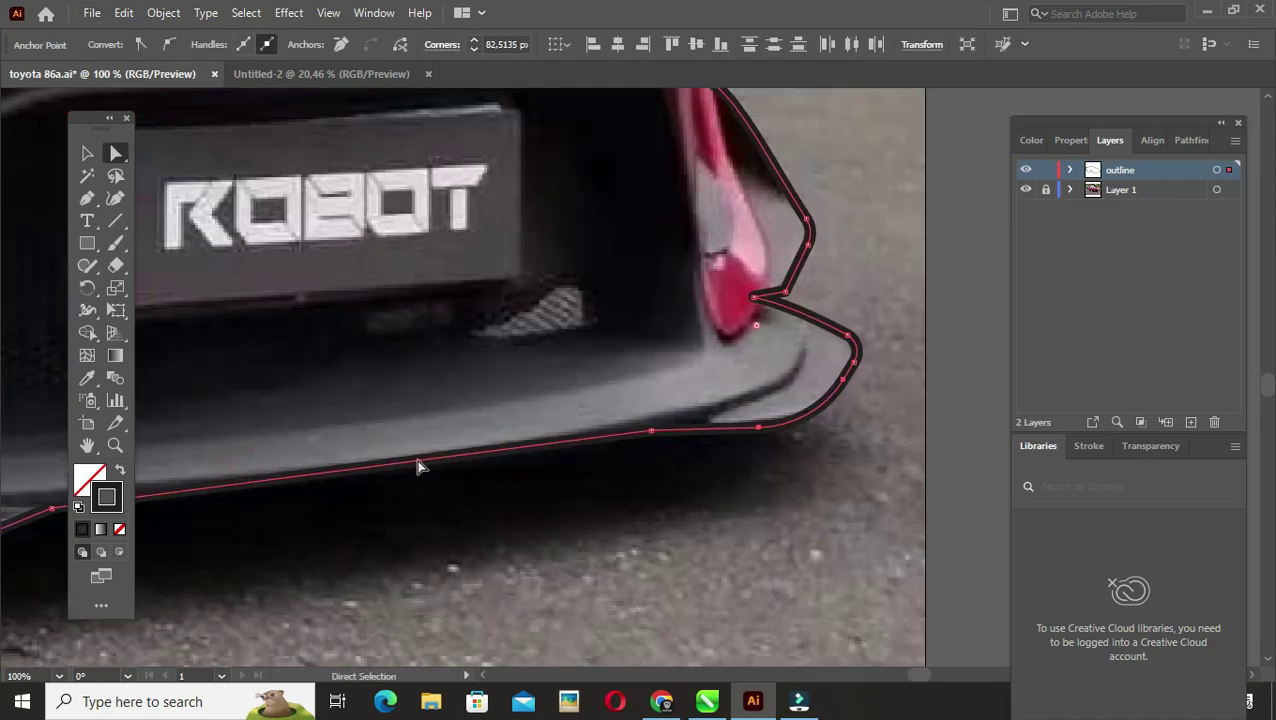
pyautogui.click(421, 456)
pyautogui.hscroll(-5, 440, 470)
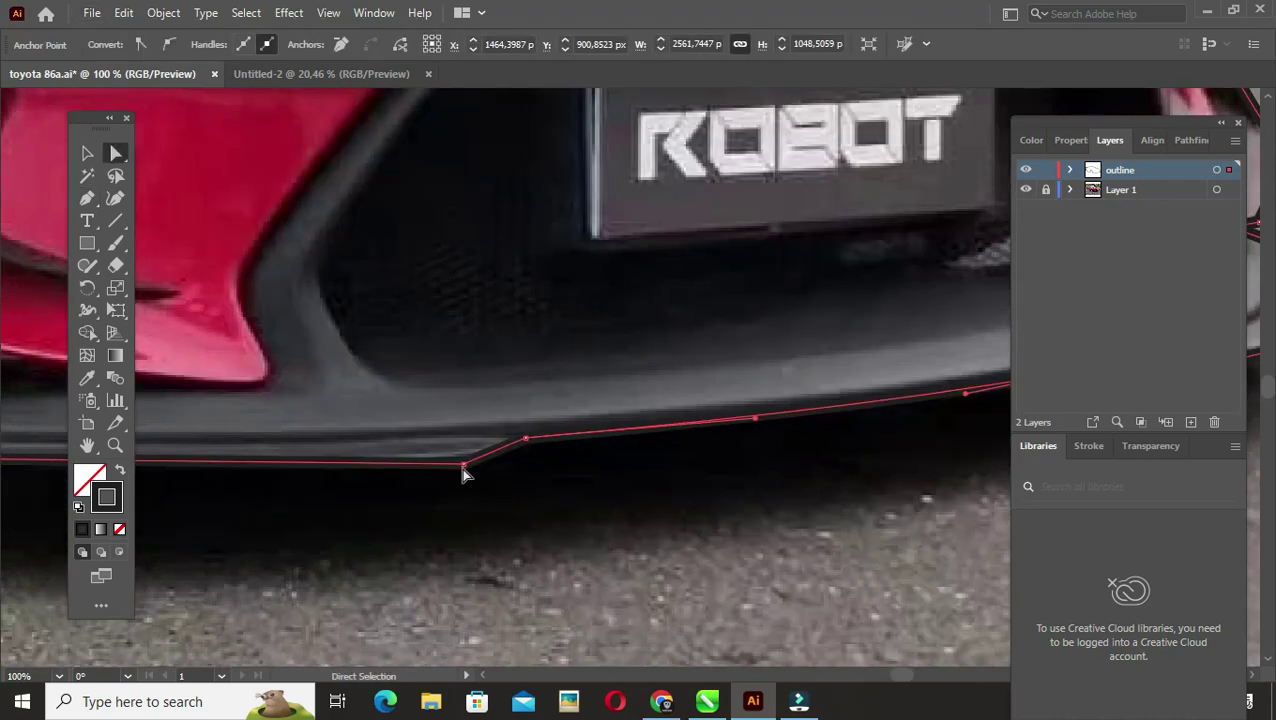
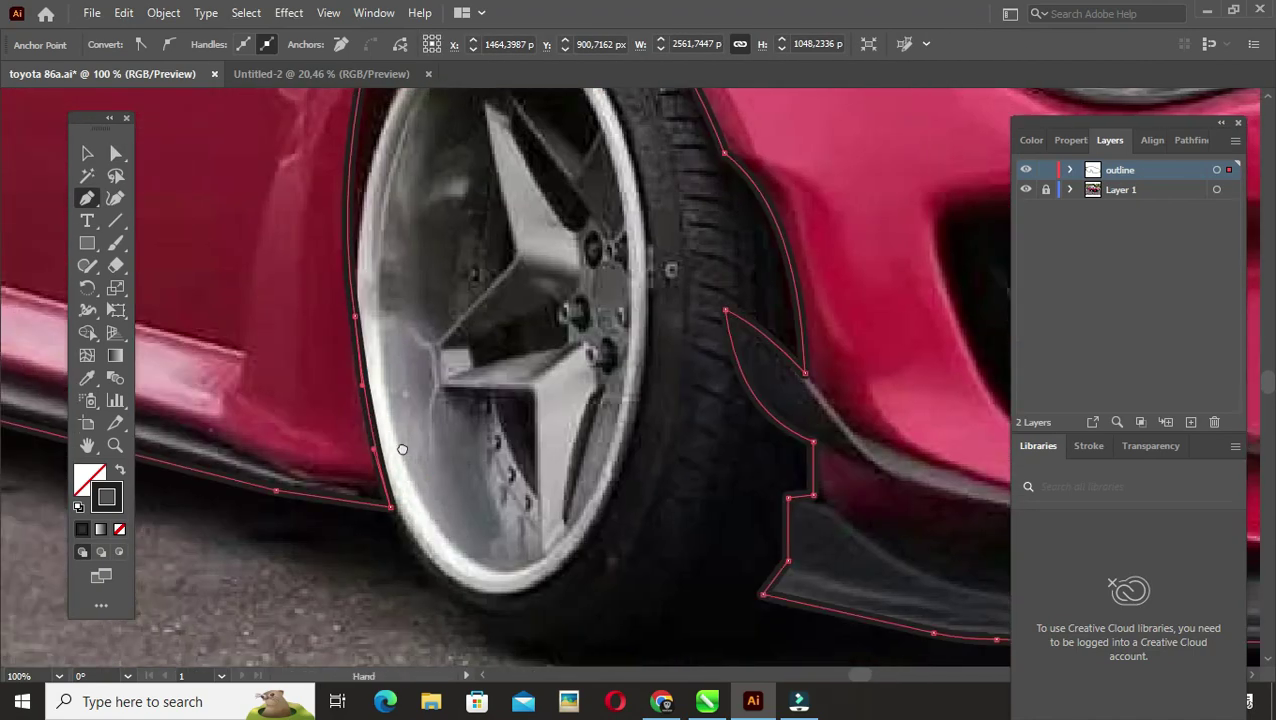
pyautogui.hscroll(5, 365, 490)
# Step: Bend the rear wheel-arch segment into a curve, deselect it and view the whole car
pyautogui.moveTo(382, 455); pyautogui.dragTo(400, 370)
pyautogui.press('v')
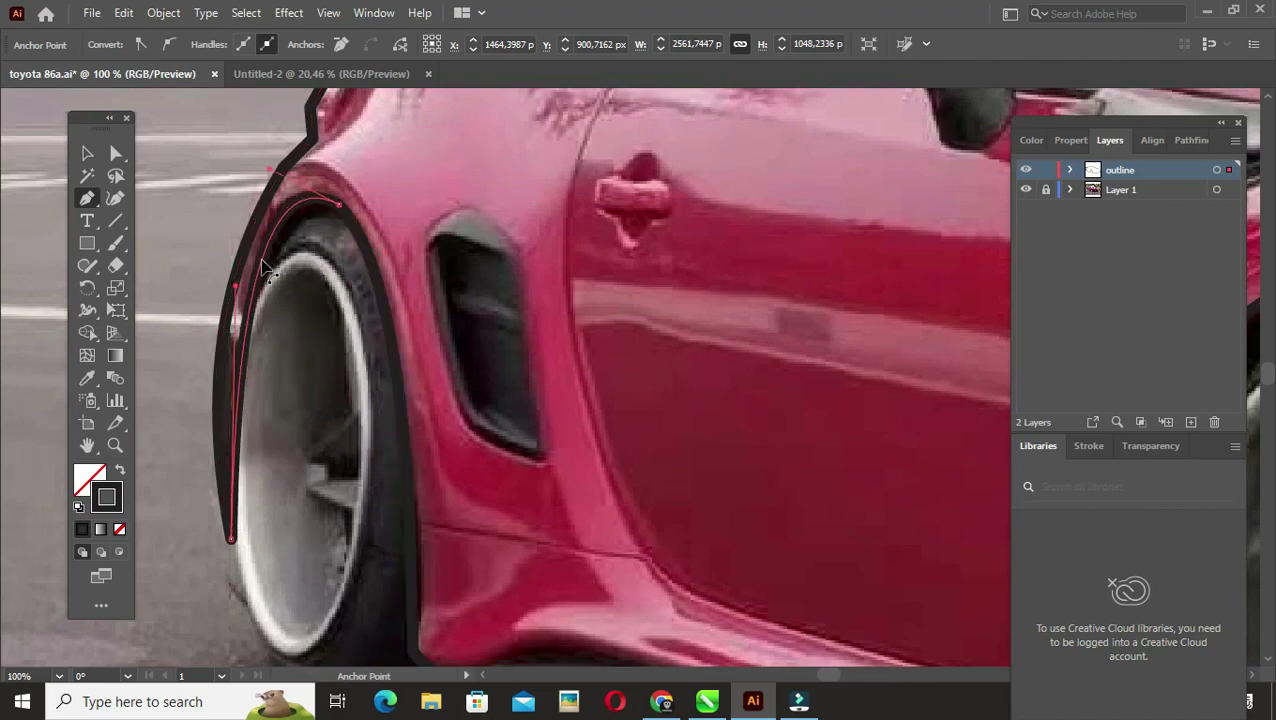
pyautogui.click(450, 361)
pyautogui.hotkey('ctrl', '0')
pyautogui.scroll(2, 255, 340)
pyautogui.scroll(2, 255, 340)
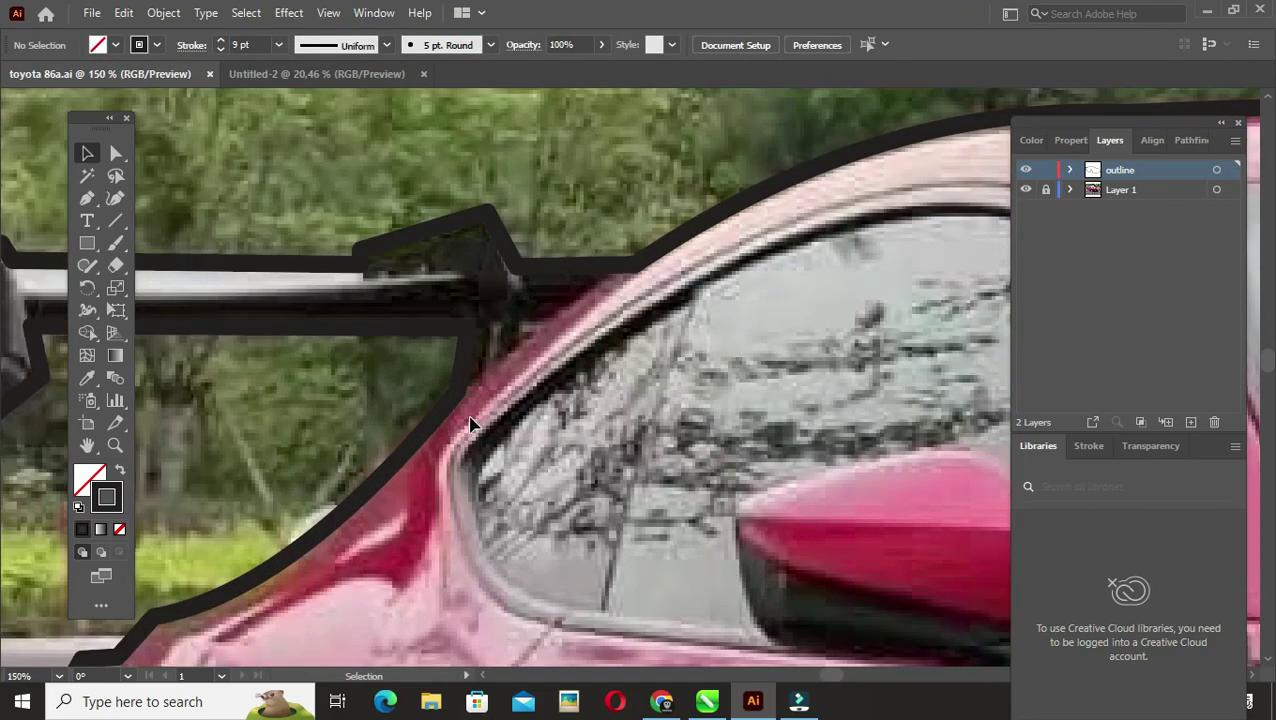
pyautogui.scroll(-2, 470, 420)
# Step: Draw a closed Pen path around the rear wing from its mount
pyautogui.press('p')
pyautogui.scroll(1, 415, 430)
pyautogui.scroll(2, 415, 430)
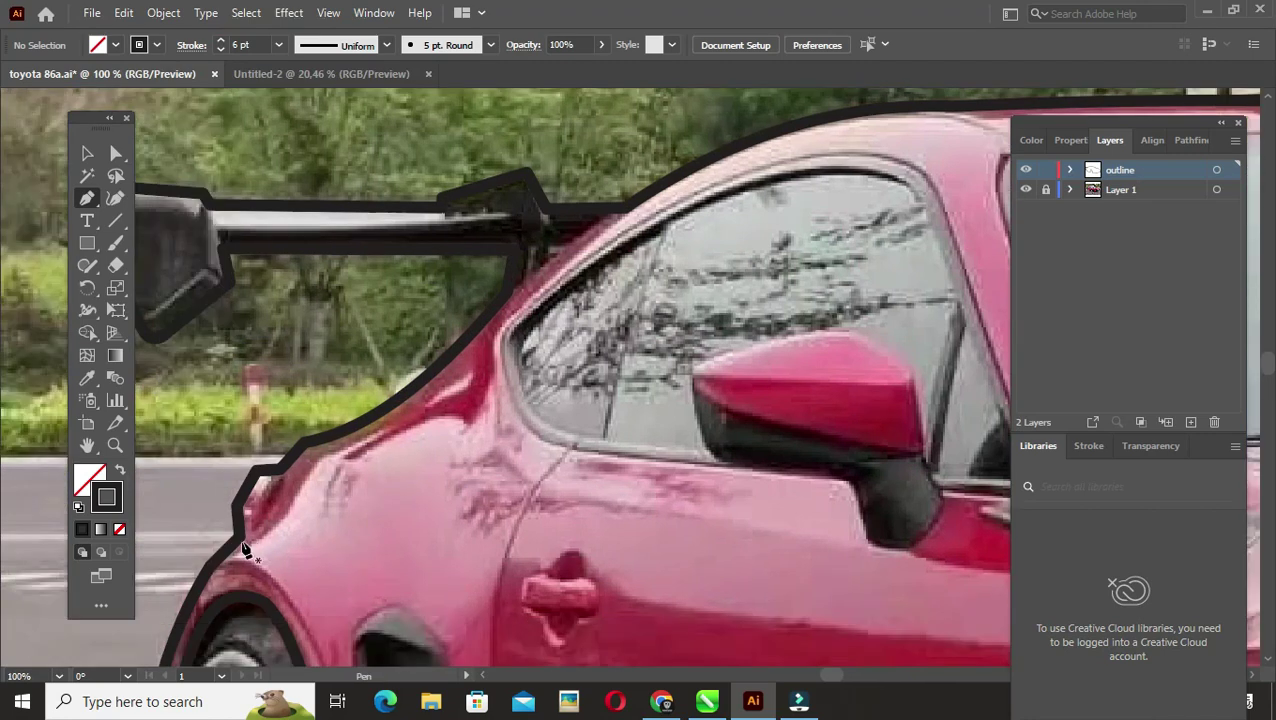
pyautogui.scroll(2, 456, 522)
pyautogui.click(421, 428)
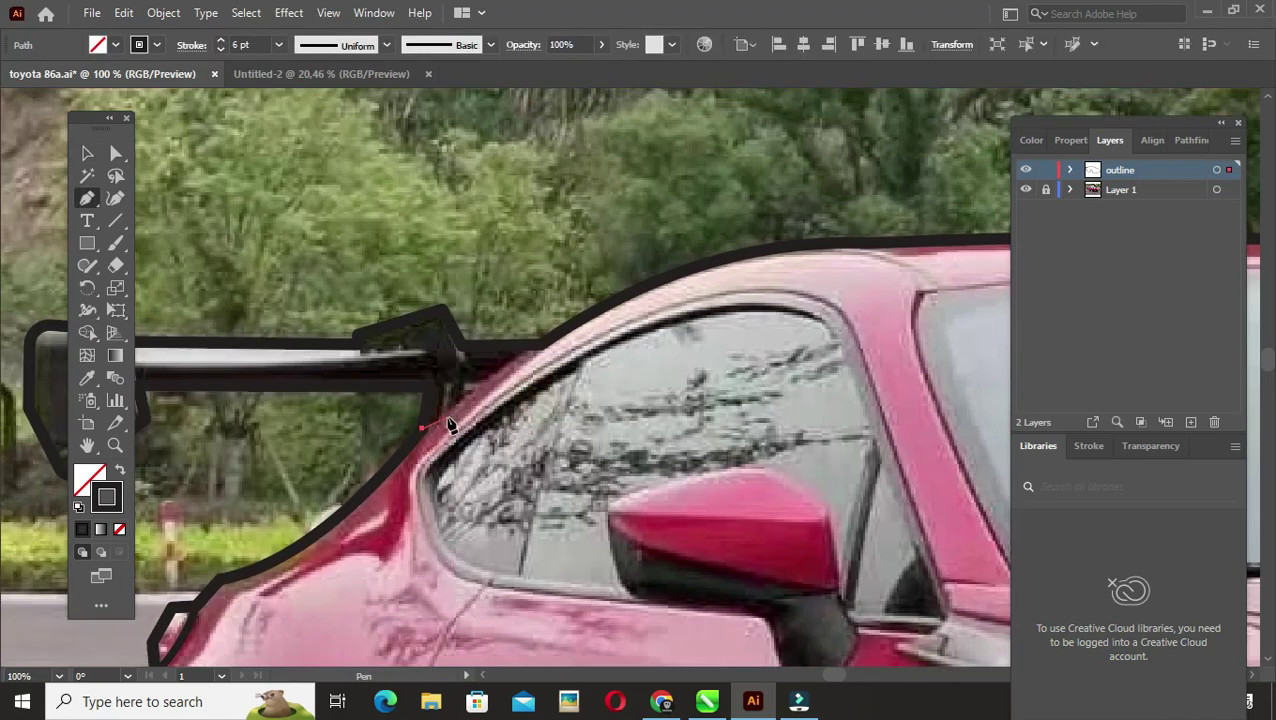
pyautogui.scroll(-3, 556, 336)
pyautogui.click(276, 498)
# Step: Merge the overlapping rear wing regions into one shape
pyautogui.press('v')
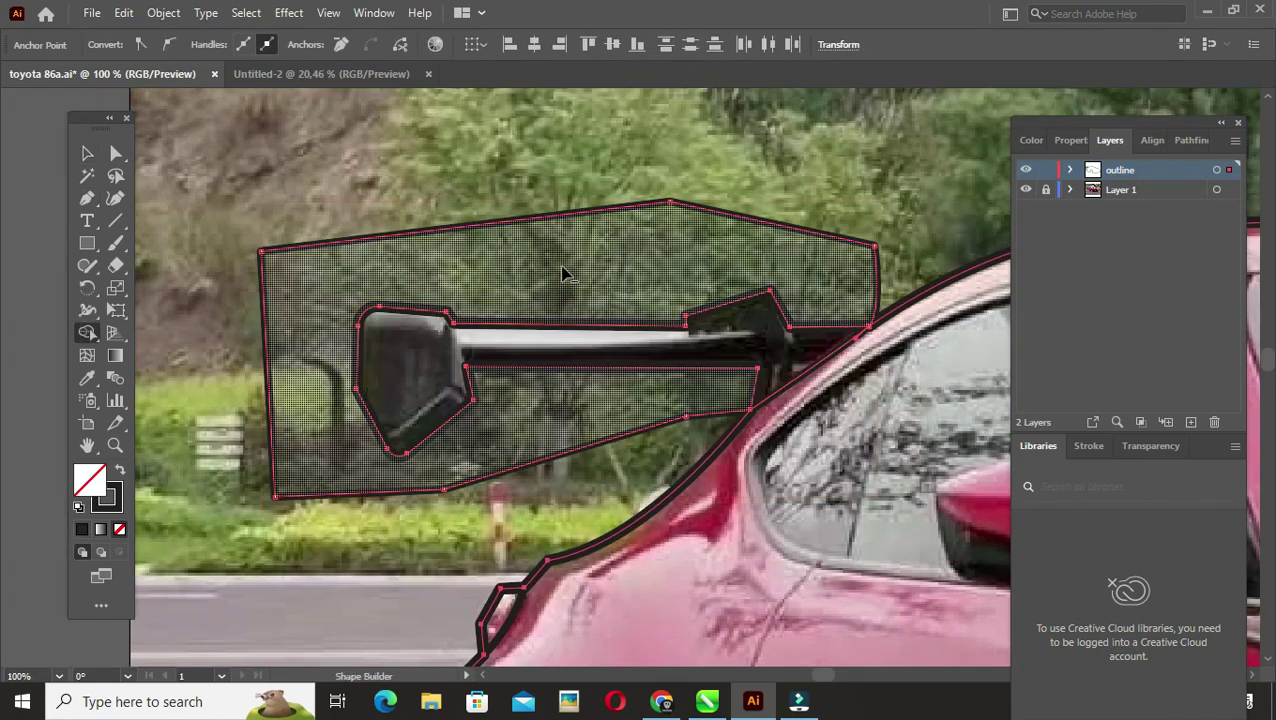
pyautogui.scroll(3, 492, 323)
pyautogui.click(492, 323)
# Step: Save the file and pan the view toward the car's front
pyautogui.press('a')
pyautogui.scroll(-2, 470, 340)
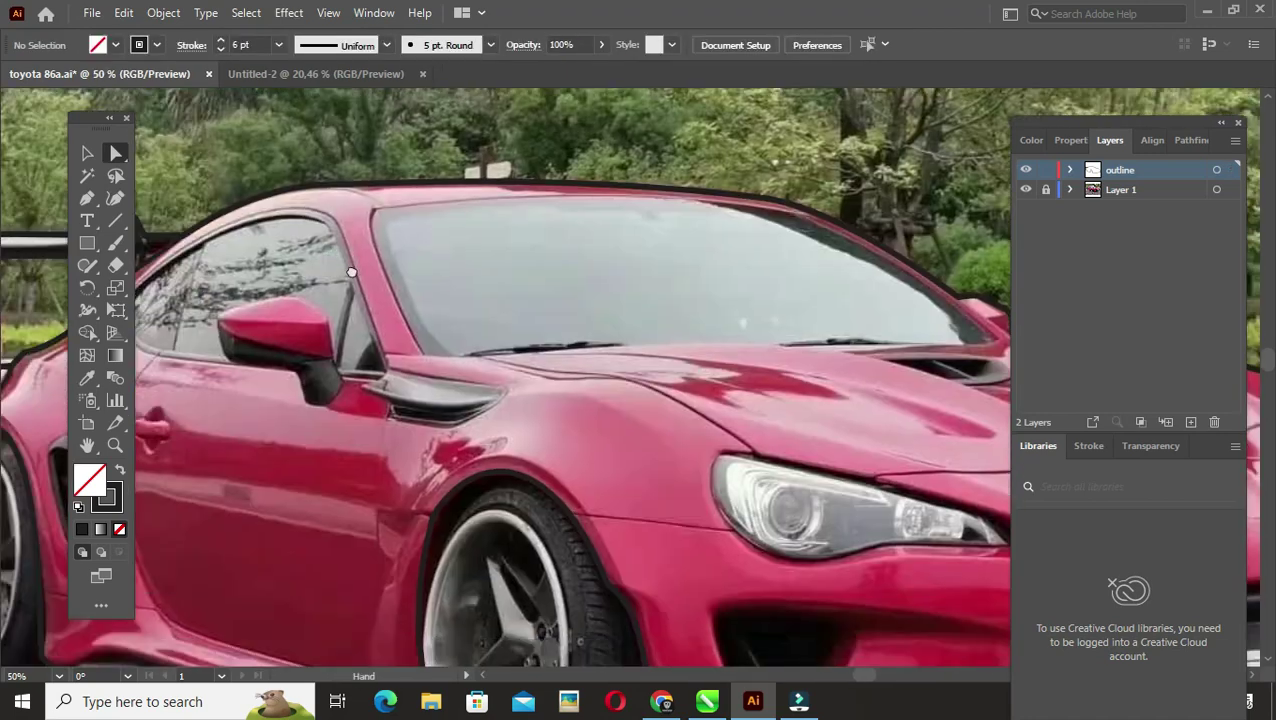
pyautogui.moveTo(140, 470); pyautogui.dragTo(238, 470)
pyautogui.hotkey('ctrl', 's')
pyautogui.scroll(2, 238, 470)
# Step: Outline the side vent behind the door and round its corners
pyautogui.click(333, 331)
pyautogui.click(288, 366)
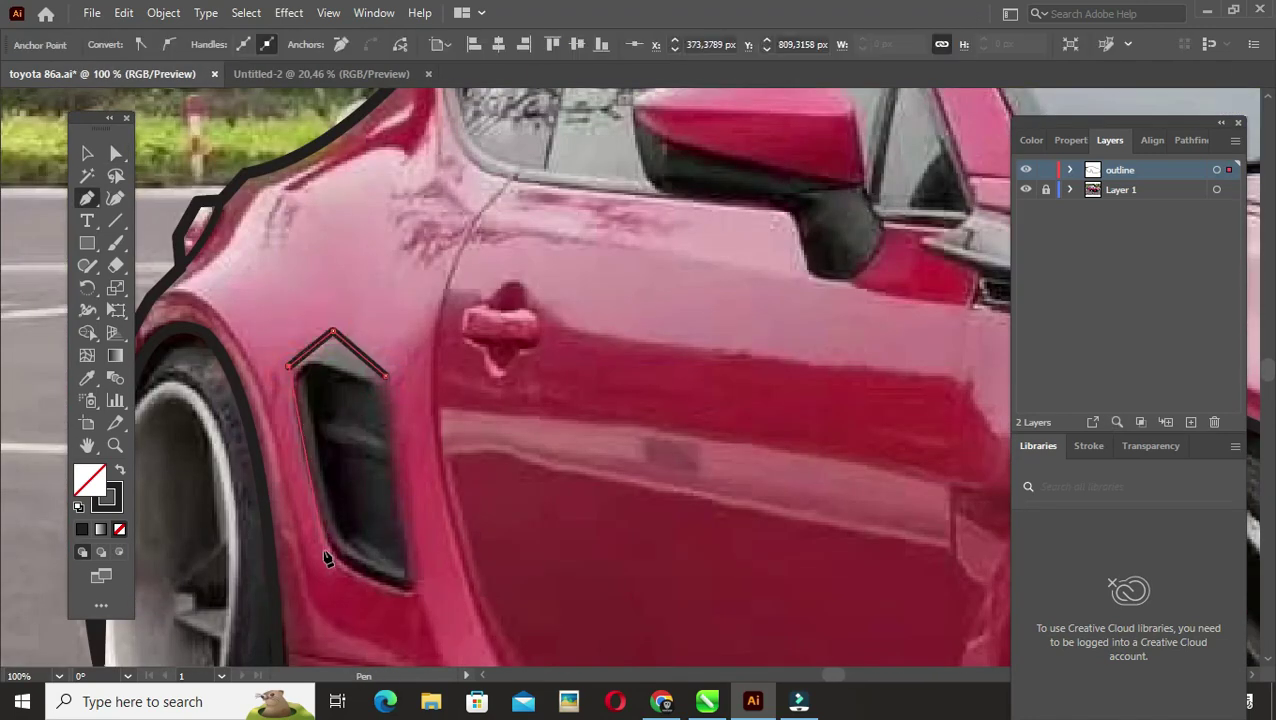
pyautogui.press('a')
pyautogui.click(292, 377)
pyautogui.press('v')
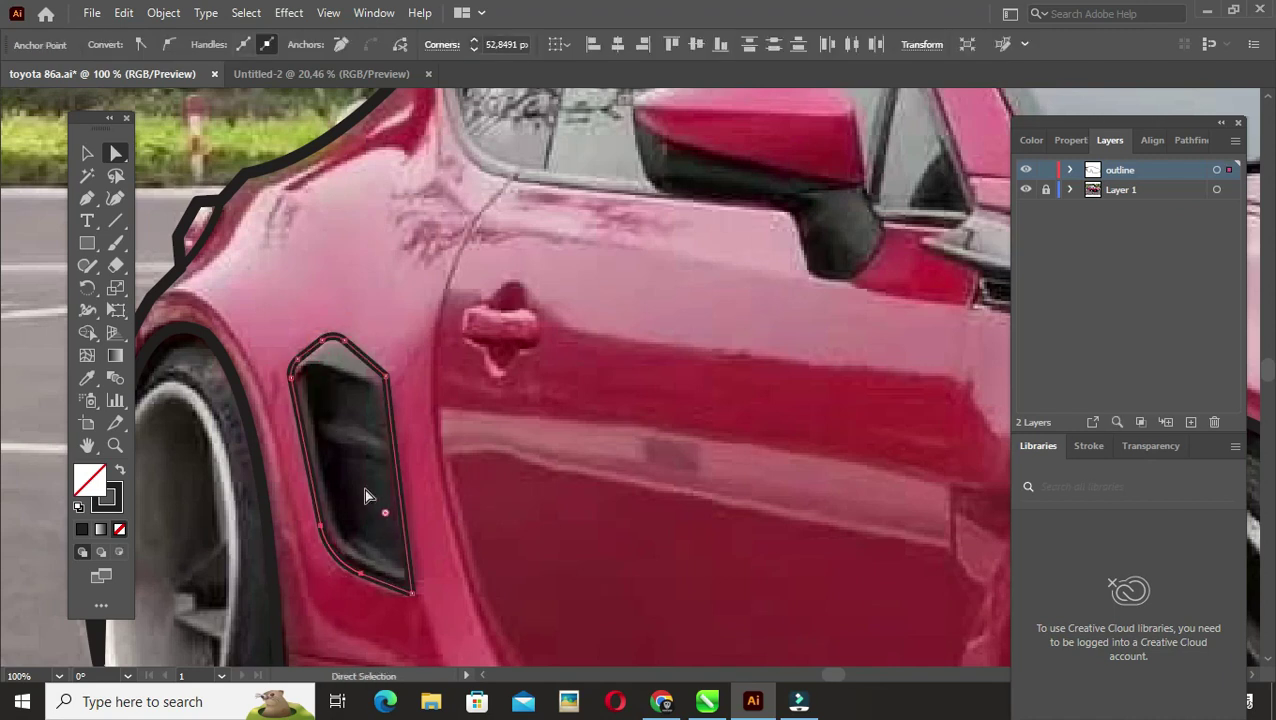
pyautogui.click(368, 427)
# Step: Trace the curved inner vent outline as a closed path
pyautogui.click(306, 380)
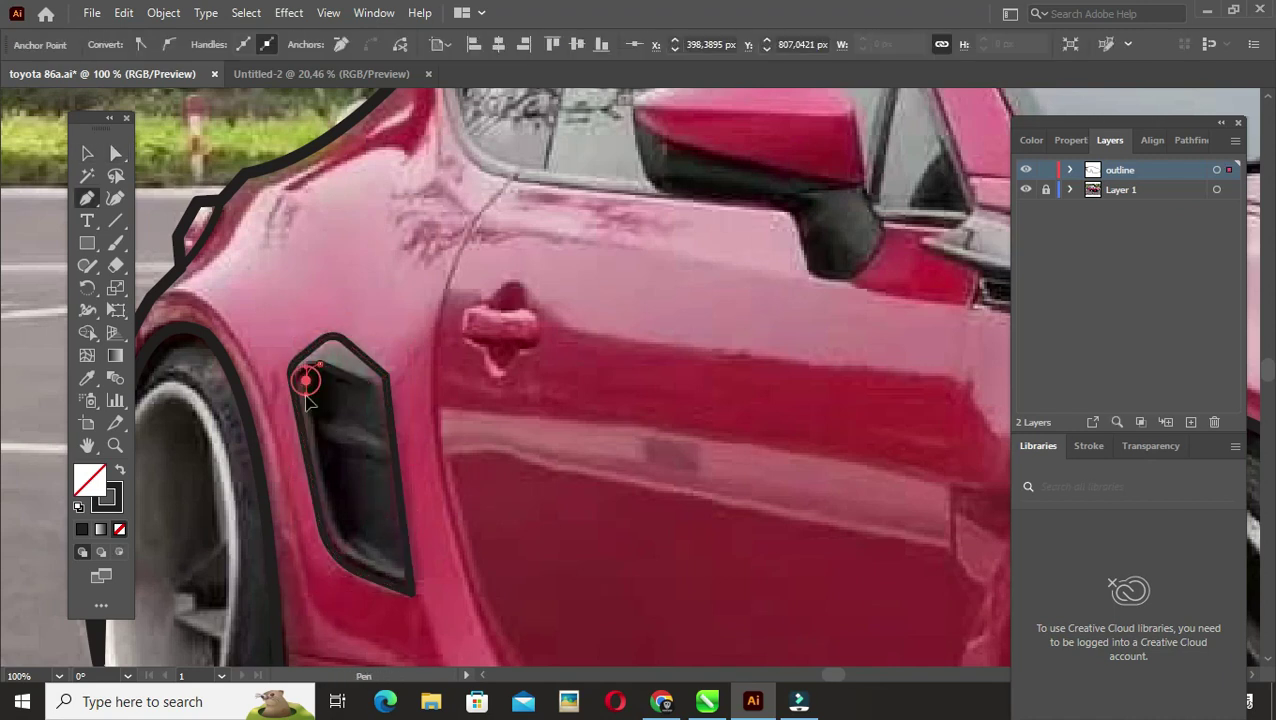
pyautogui.moveTo(350, 517); pyautogui.dragTo(345, 462)
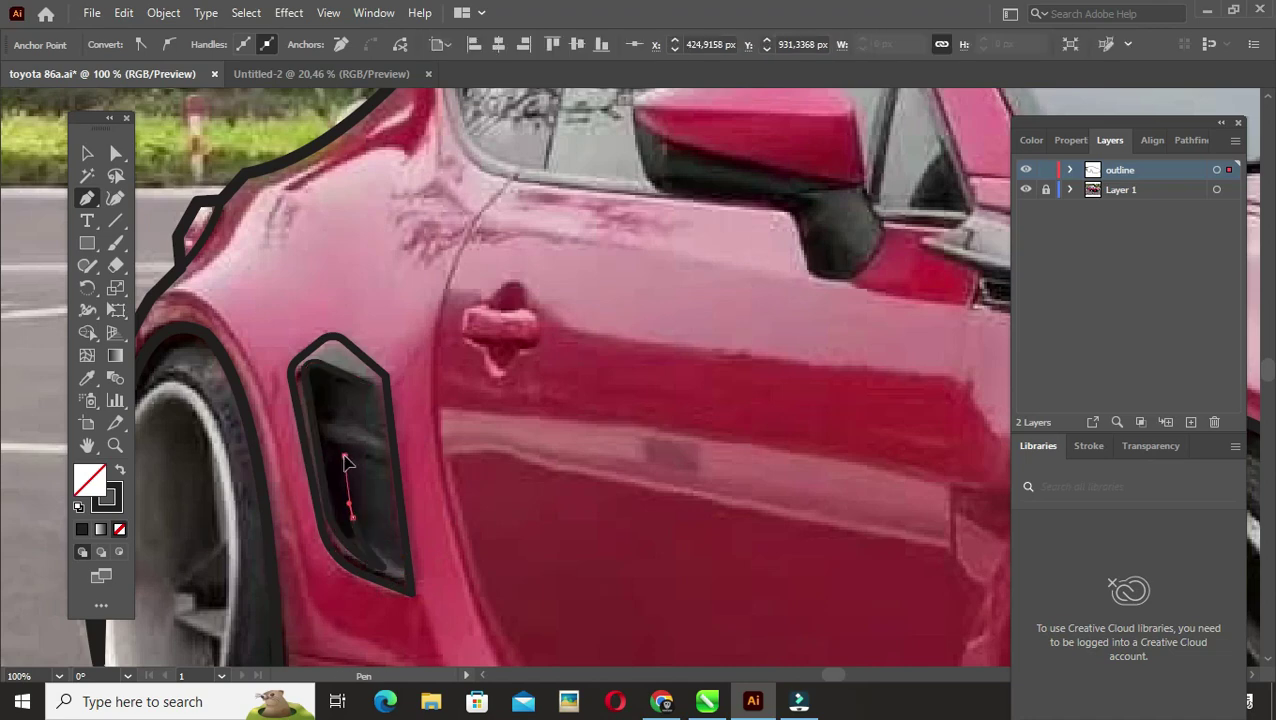
pyautogui.click(368, 390)
pyautogui.press('v')
pyautogui.click(407, 447)
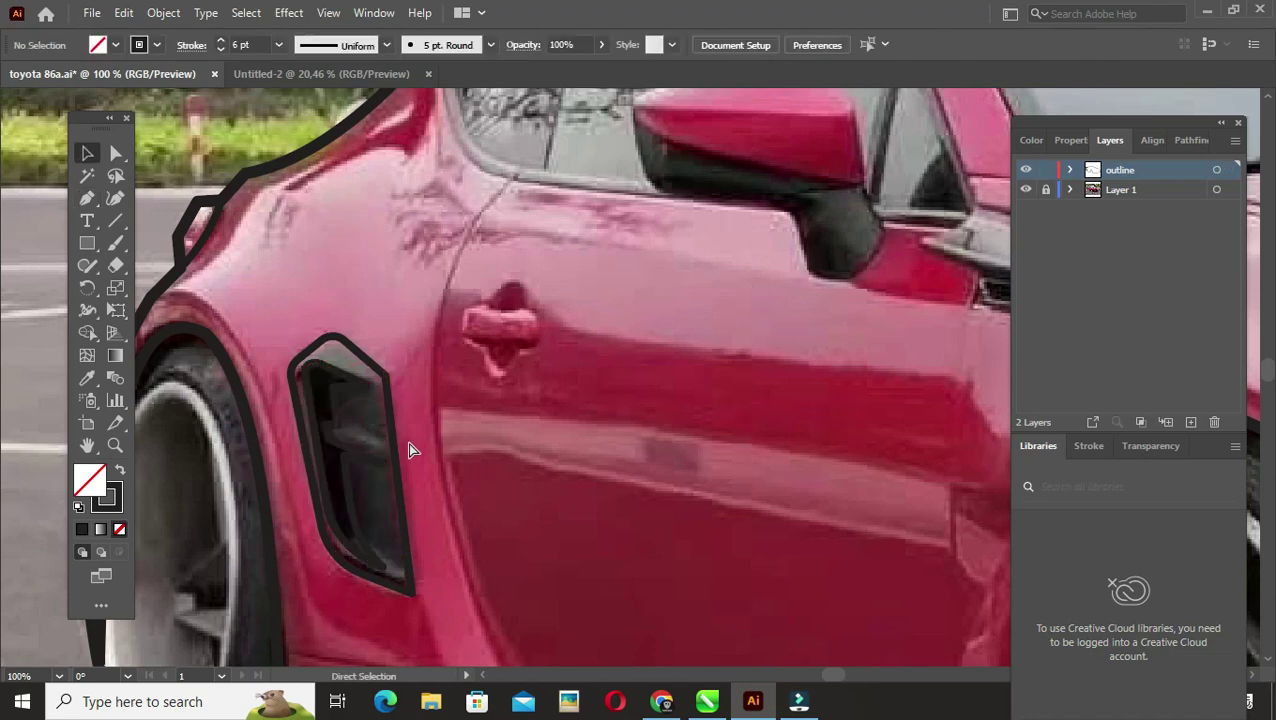
pyautogui.scroll(-5, 395, 450)
pyautogui.scroll(-5, 380, 380)
# Step: Outline the rocker panel along the sill below the door
pyautogui.click(240, 440)
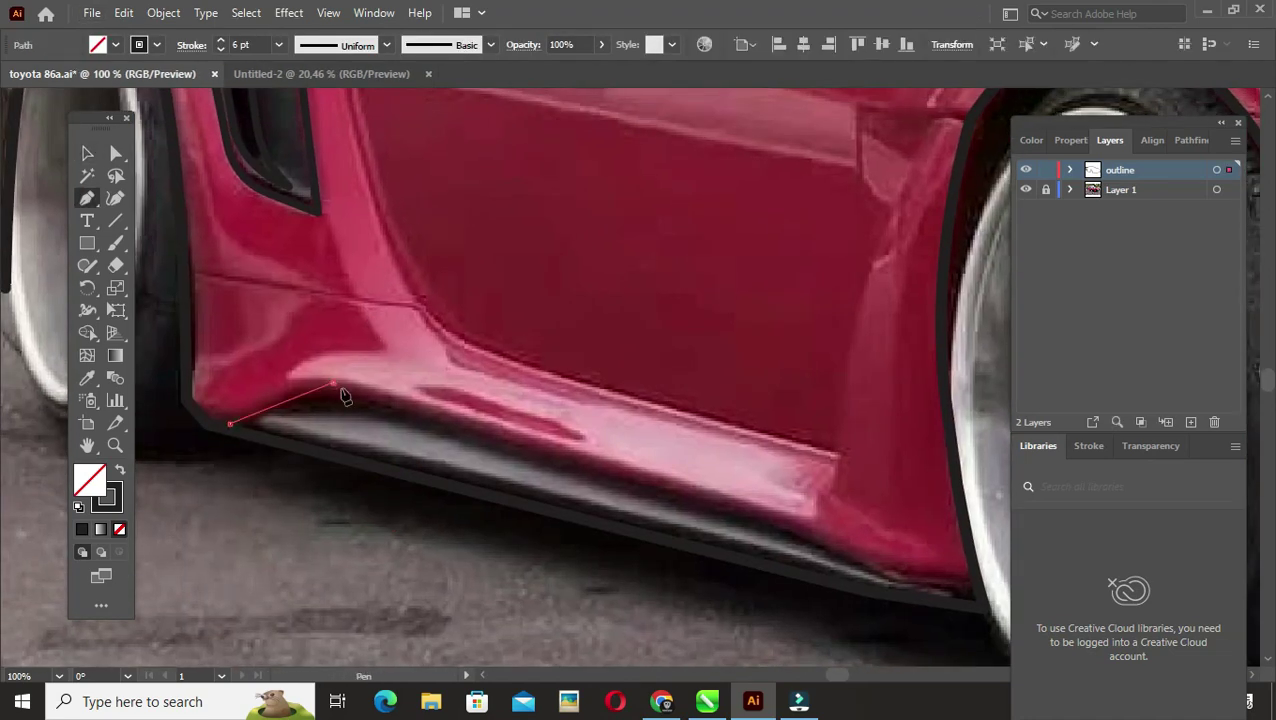
pyautogui.hscroll(5, 655, 525)
pyautogui.click(812, 604)
pyautogui.hscroll(-10, 500, 495)
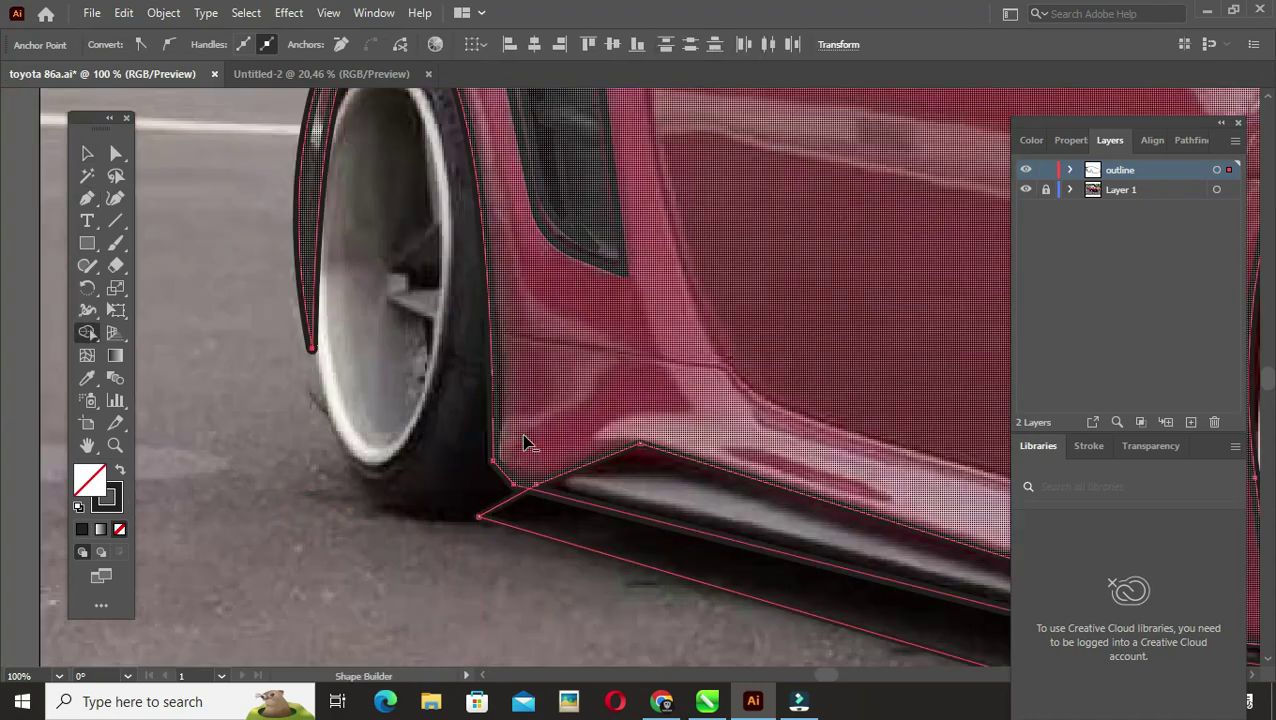
pyautogui.hscroll(5, 524, 441)
pyautogui.press('a')
pyautogui.hscroll(10, 439, 575)
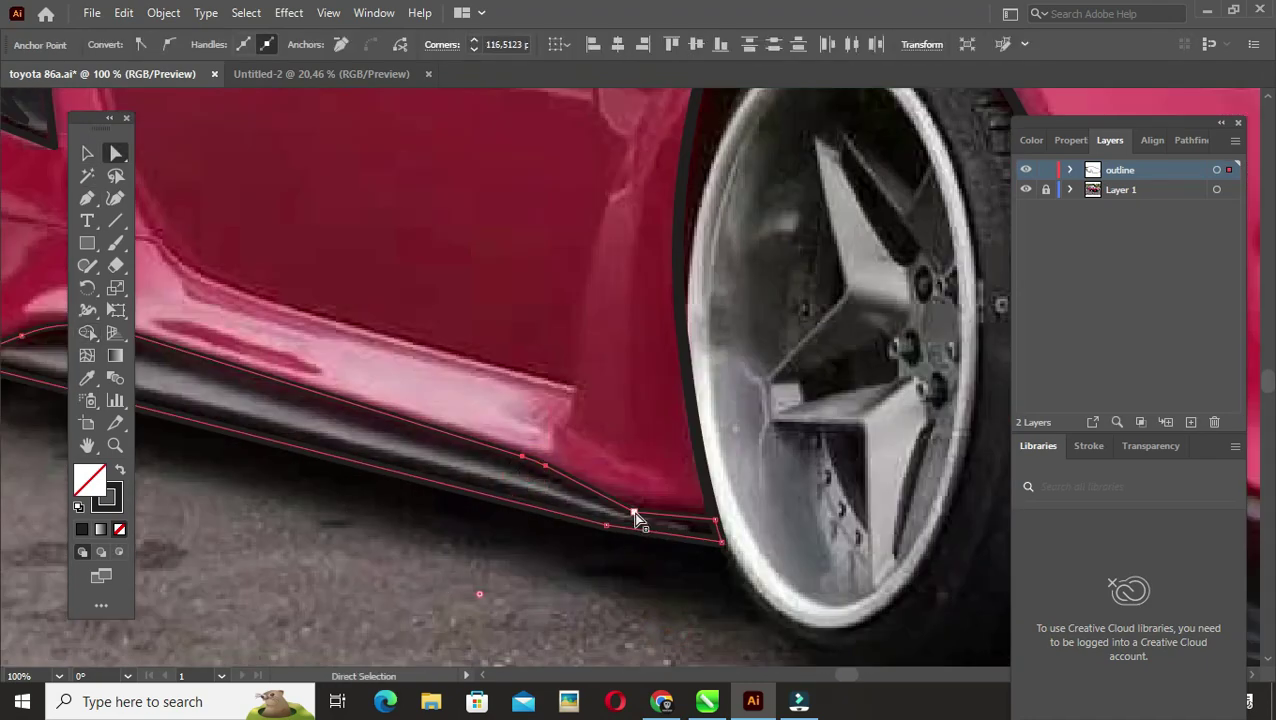
pyautogui.click(692, 393)
pyautogui.scroll(10, 512, 396)
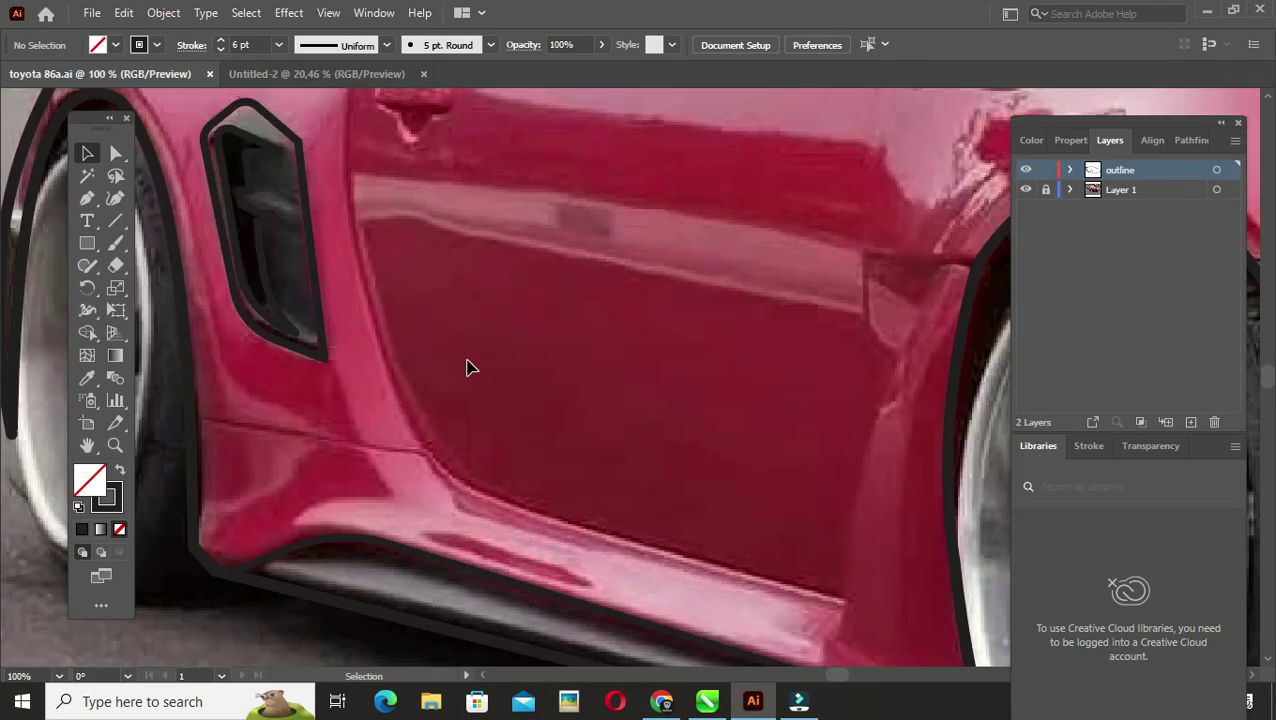
pyautogui.scroll(8, 450, 380)
# Step: Trace the outline around the side window, A-pillar and mirror base
pyautogui.click(357, 438)
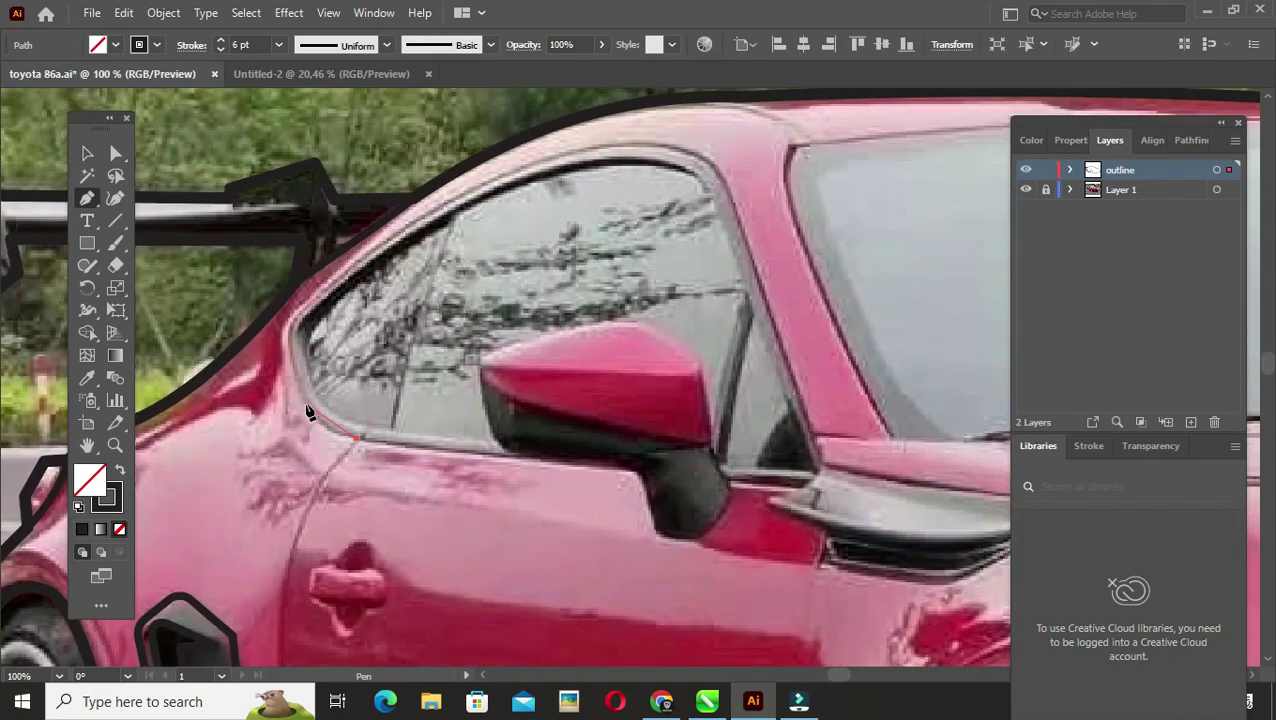
pyautogui.click(288, 343)
pyautogui.moveTo(441, 262); pyautogui.dragTo(301, 398)
pyautogui.click(441, 285)
pyautogui.click(590, 316)
pyautogui.click(630, 410)
pyautogui.click(880, 449)
pyautogui.click(760, 525)
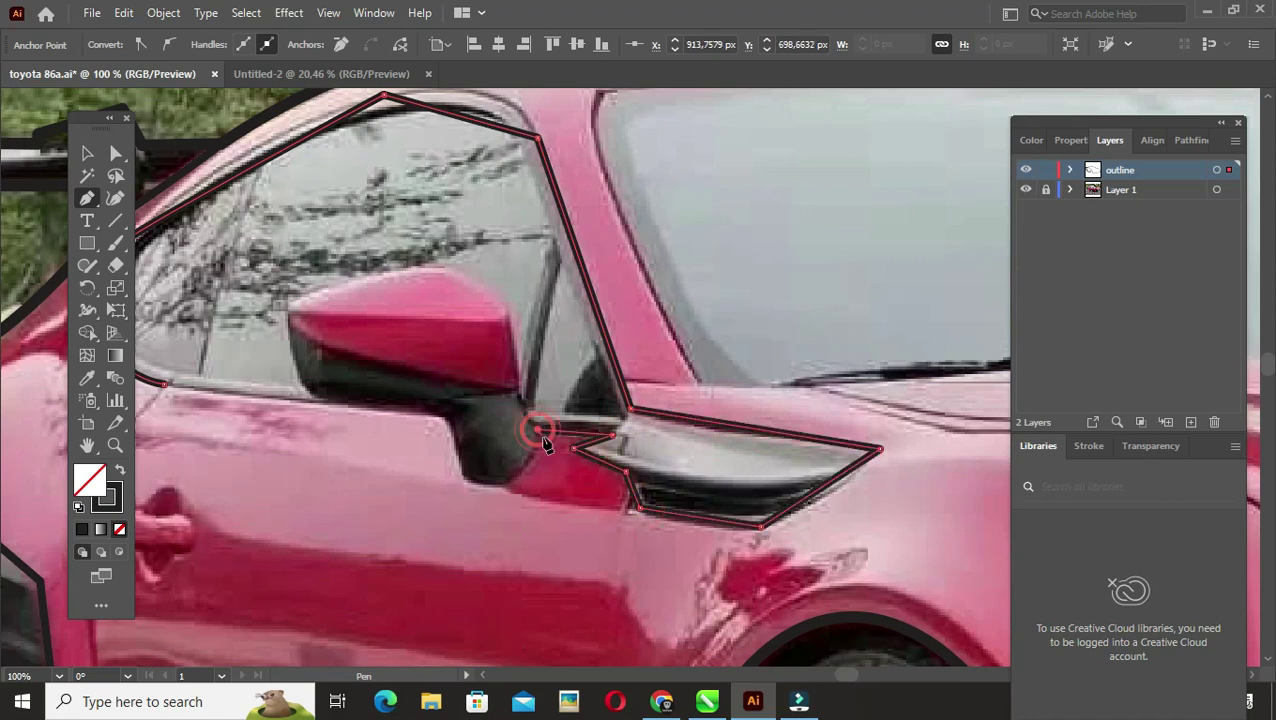
pyautogui.moveTo(171, 392); pyautogui.dragTo(392, 482)
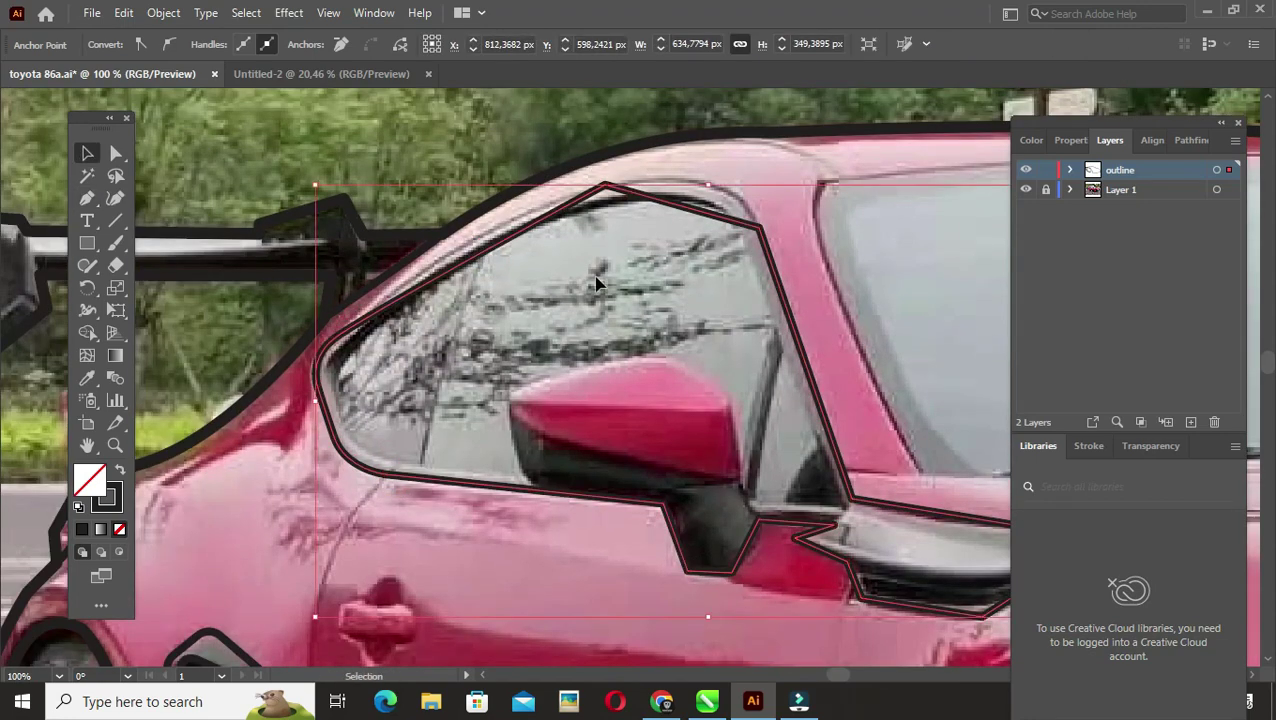
# Step: Close the window outline and add a curved inner frame line along the window top
pyautogui.click(601, 178)
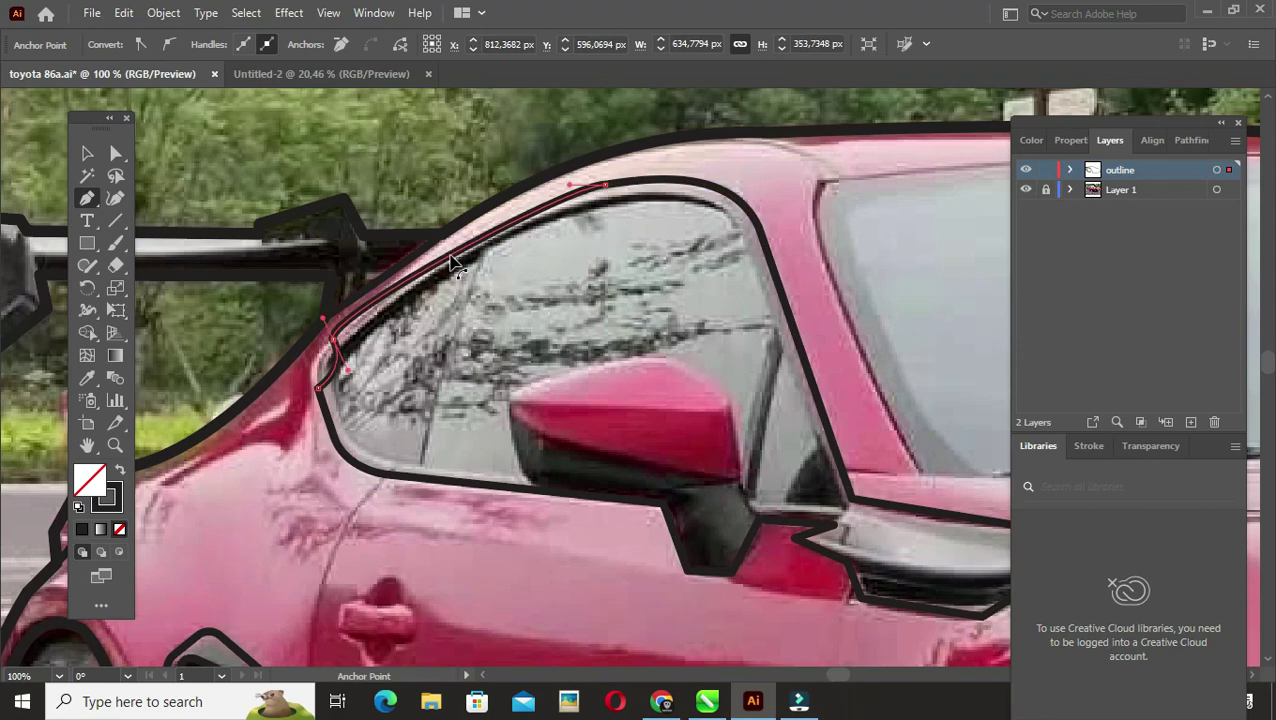
pyautogui.moveTo(760, 228); pyautogui.dragTo(785, 276)
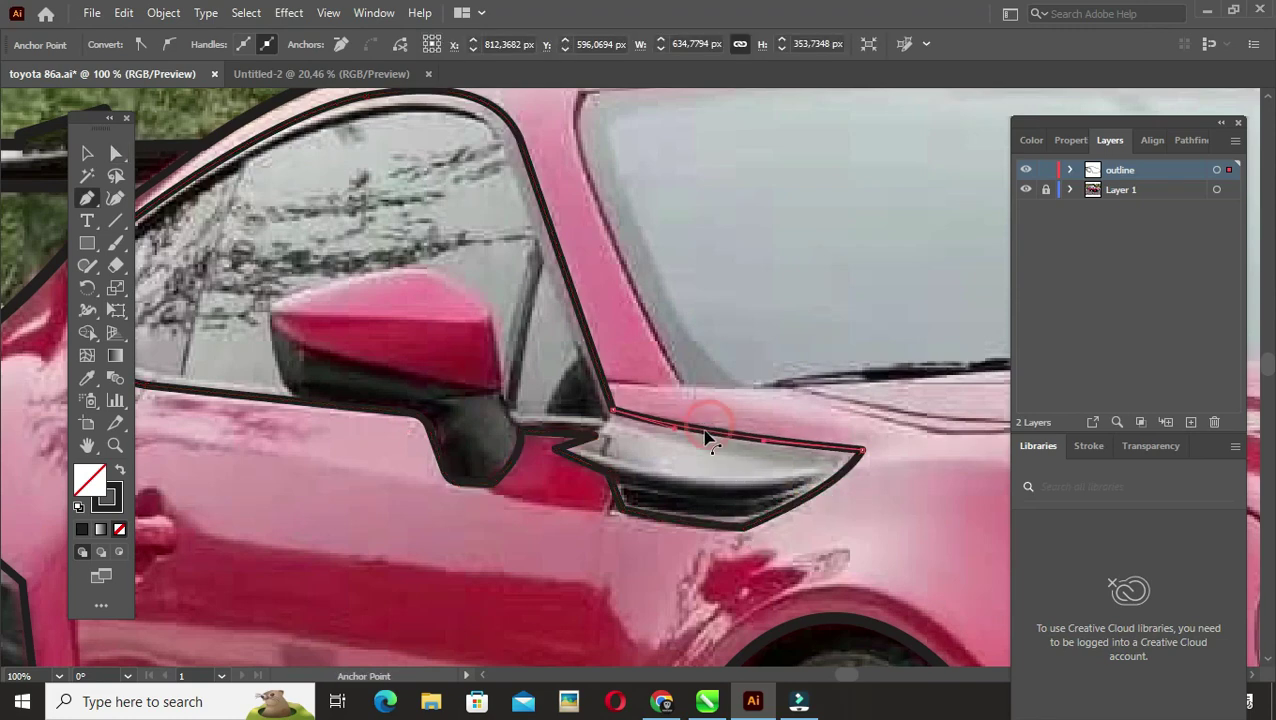
pyautogui.press('v')
pyautogui.click(540, 500)
# Step: Outline the windshield edge from the A-pillar top along the roof to its base
pyautogui.scroll(-3, 641, 427)
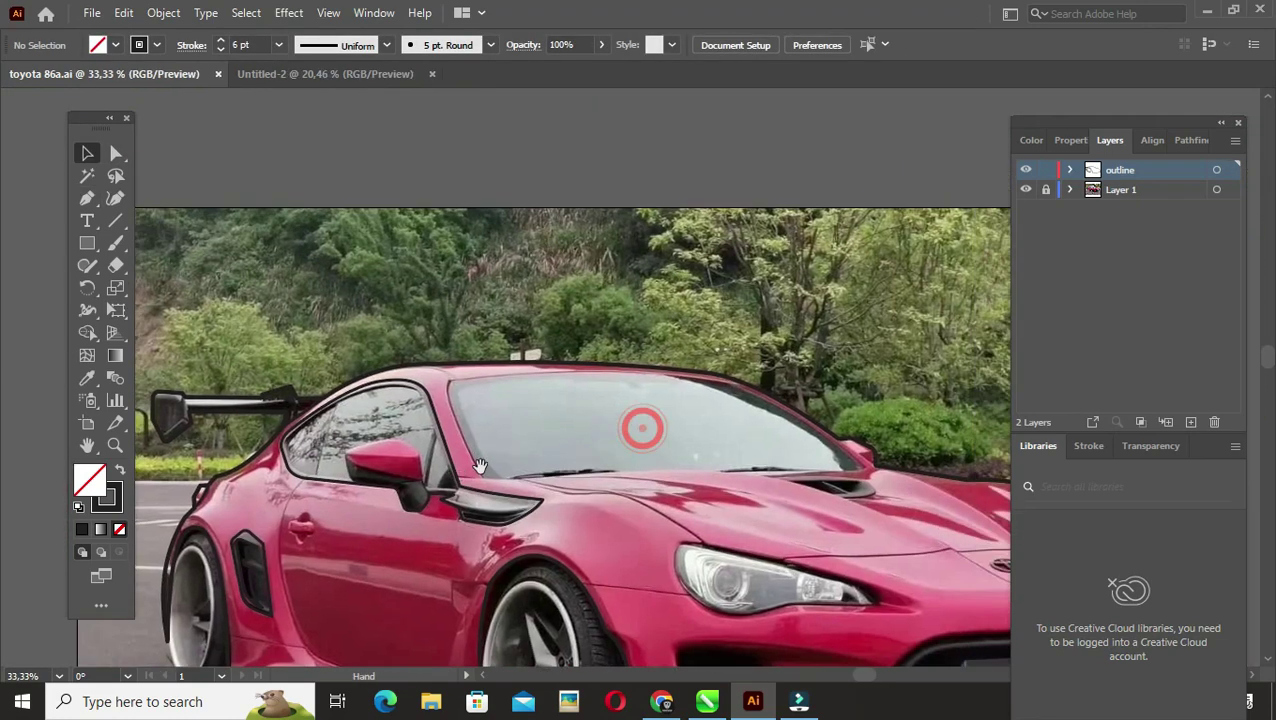
pyautogui.scroll(3, 641, 427)
pyautogui.press('p')
pyautogui.click(381, 203)
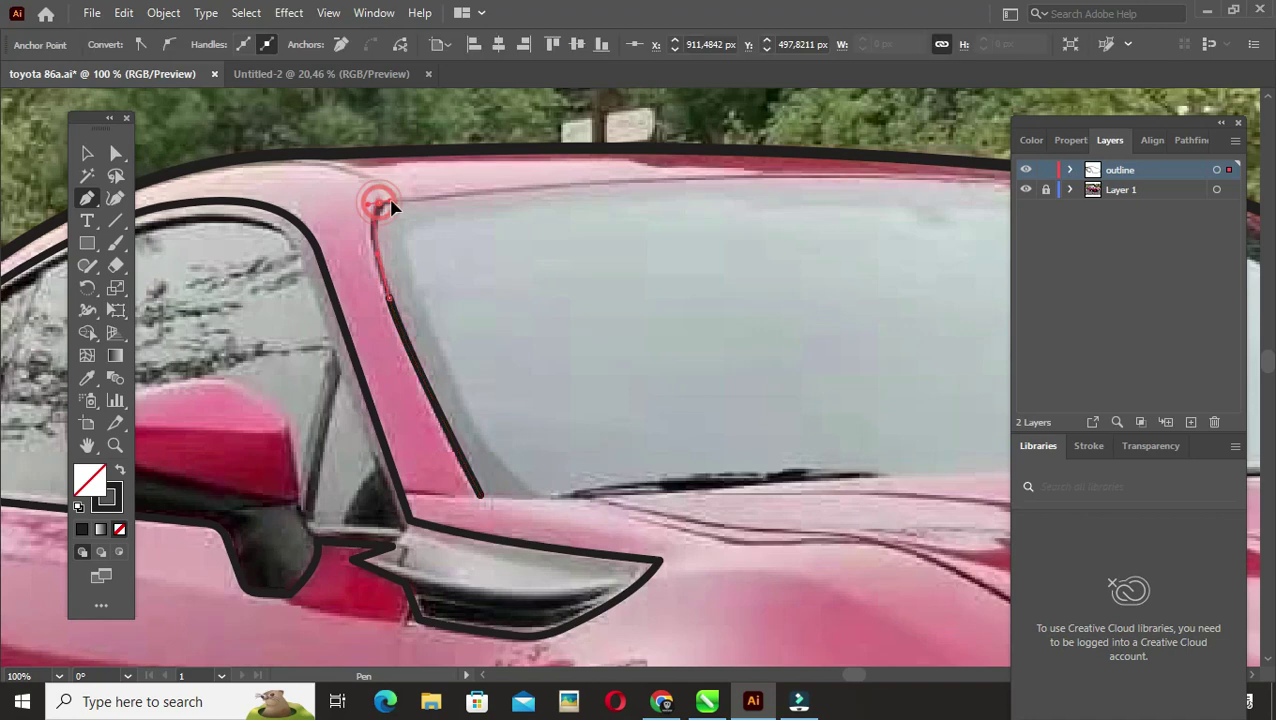
pyautogui.hscroll(3, 700, 240)
pyautogui.click(954, 276)
pyautogui.hscroll(5, 698, 268)
pyautogui.scroll(-5, 698, 268)
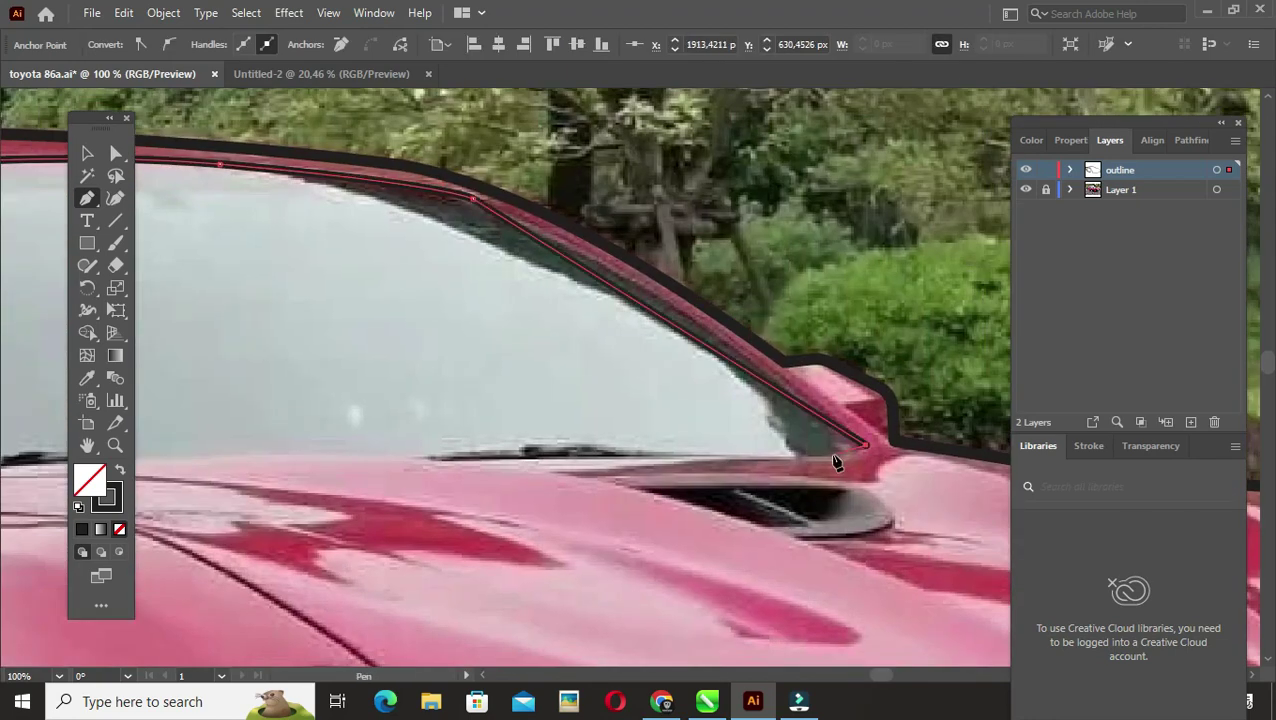
pyautogui.hscroll(5, 627, 399)
pyautogui.scroll(-3, 513, 322)
pyautogui.click(247, 327)
pyautogui.press('v')
pyautogui.scroll(5, 336, 370)
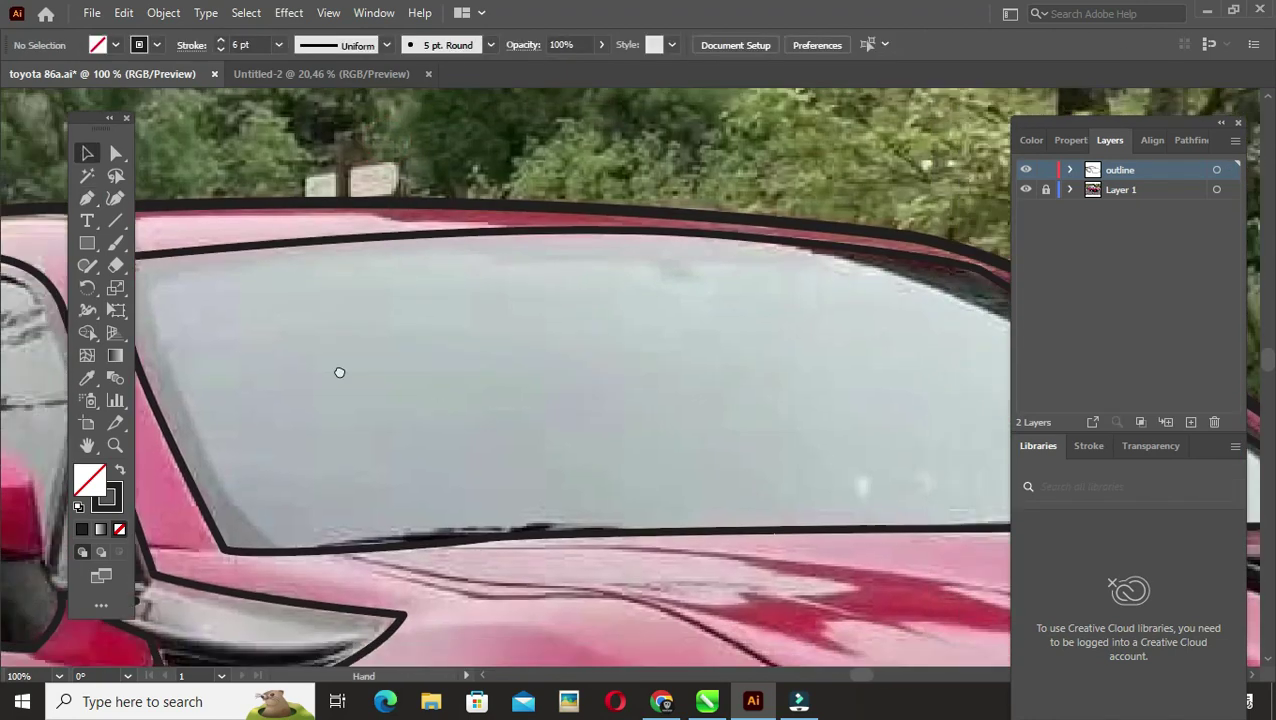
pyautogui.hscroll(3, 749, 336)
pyautogui.click(830, 300)
# Step: Draw the closed hood scoop outline, redoing misplaced anchors
pyautogui.scroll(-3, 830, 300)
pyautogui.hscroll(3, 830, 300)
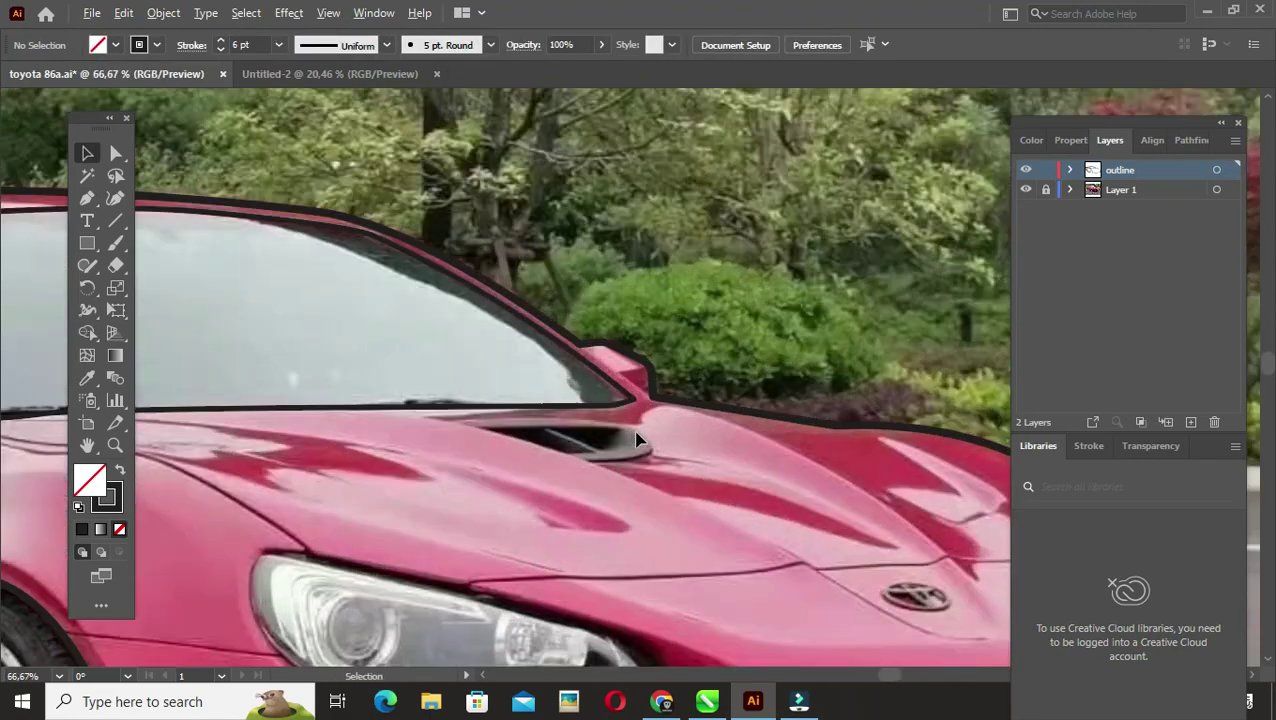
pyautogui.scroll(2, 830, 300)
pyautogui.press('p')
pyautogui.click(409, 428)
pyautogui.click(529, 467)
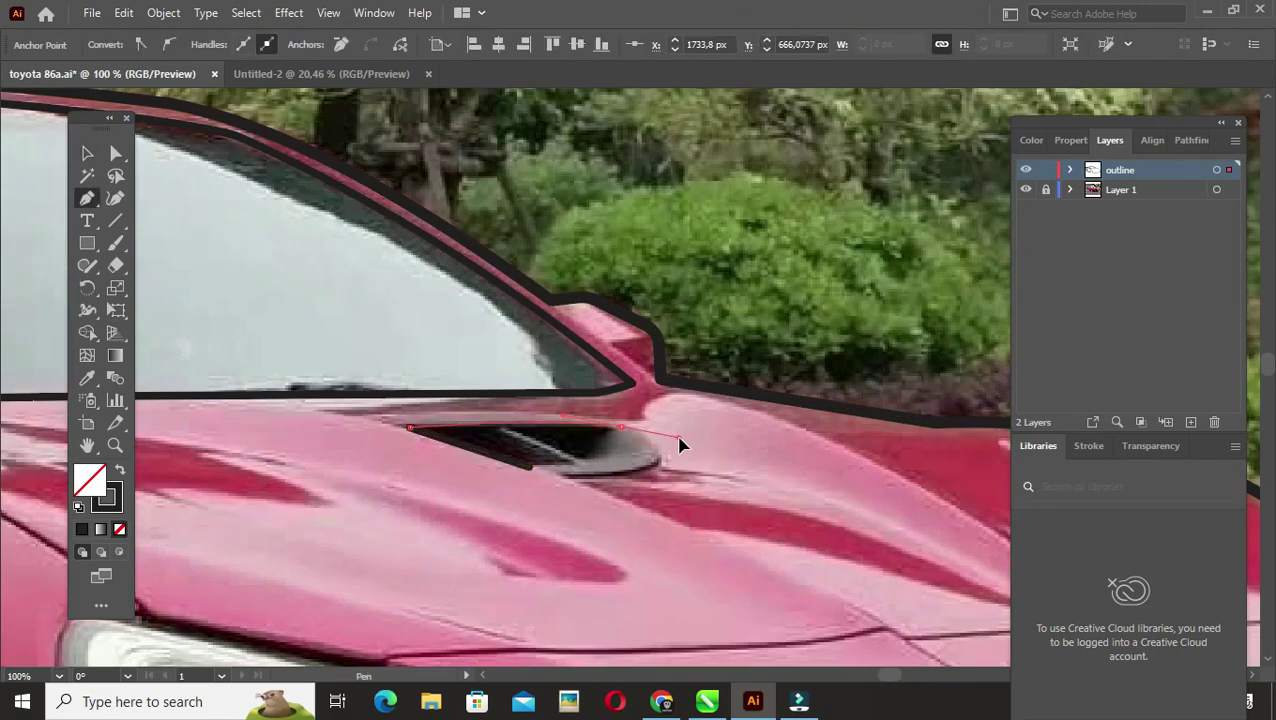
pyautogui.hotkey('ctrl', 'z')
pyautogui.hotkey('ctrl', 'z')
pyautogui.hotkey('ctrl', 'z')
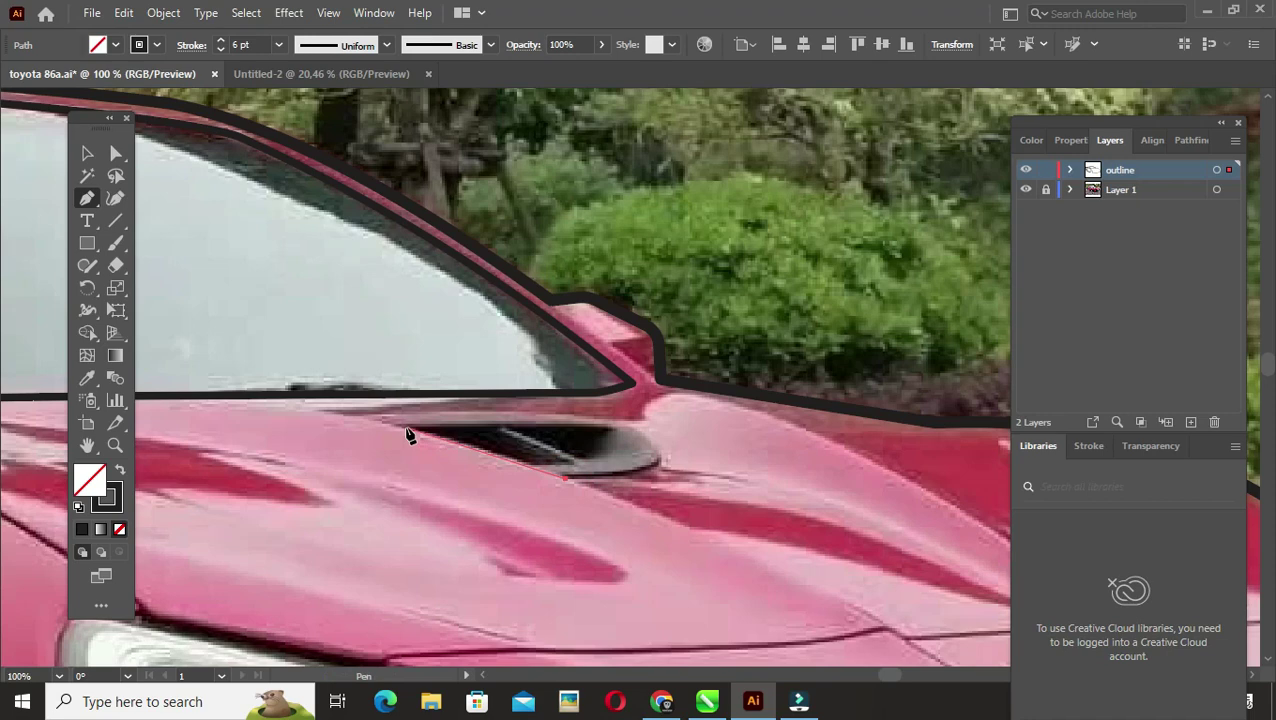
pyautogui.click(405, 428)
pyautogui.click(565, 480)
pyautogui.click(660, 462)
pyautogui.click(405, 428)
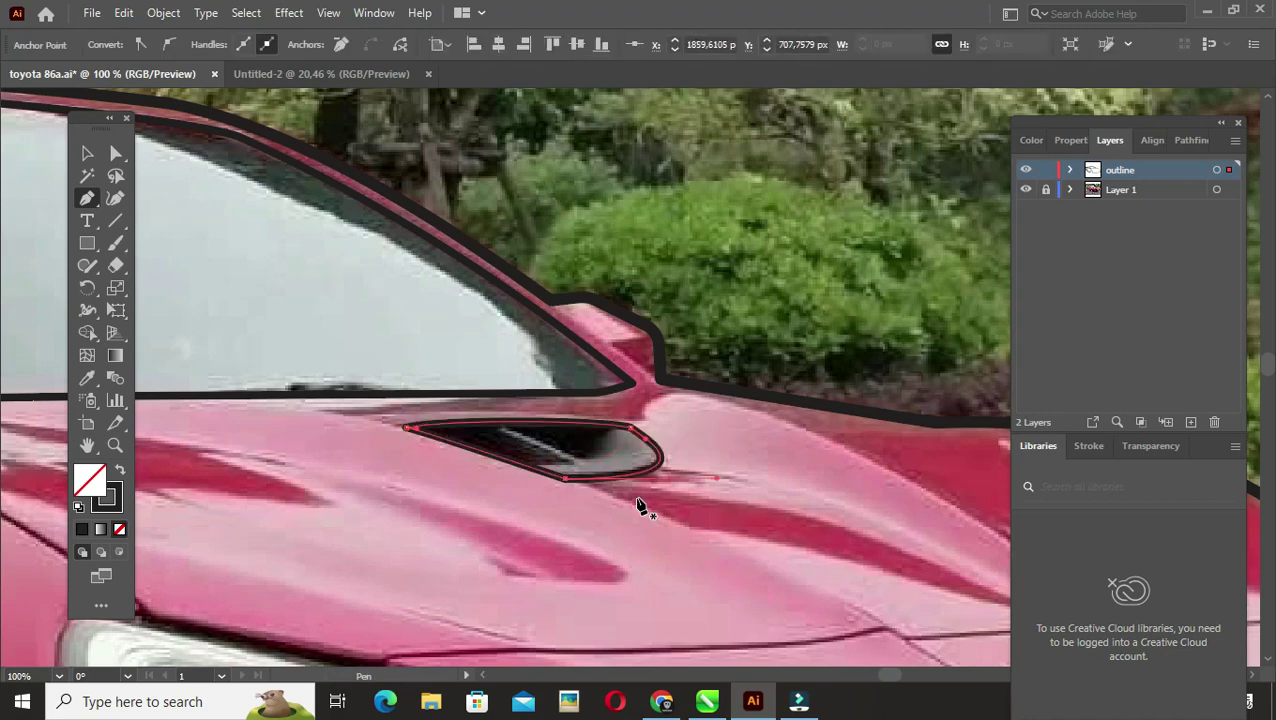
# Step: Trace the inner scoop opening and trim it to the scoop with Shape Builder
pyautogui.scroll(2, 573, 452)
pyautogui.click(455, 487)
pyautogui.click(573, 477)
pyautogui.click(427, 410)
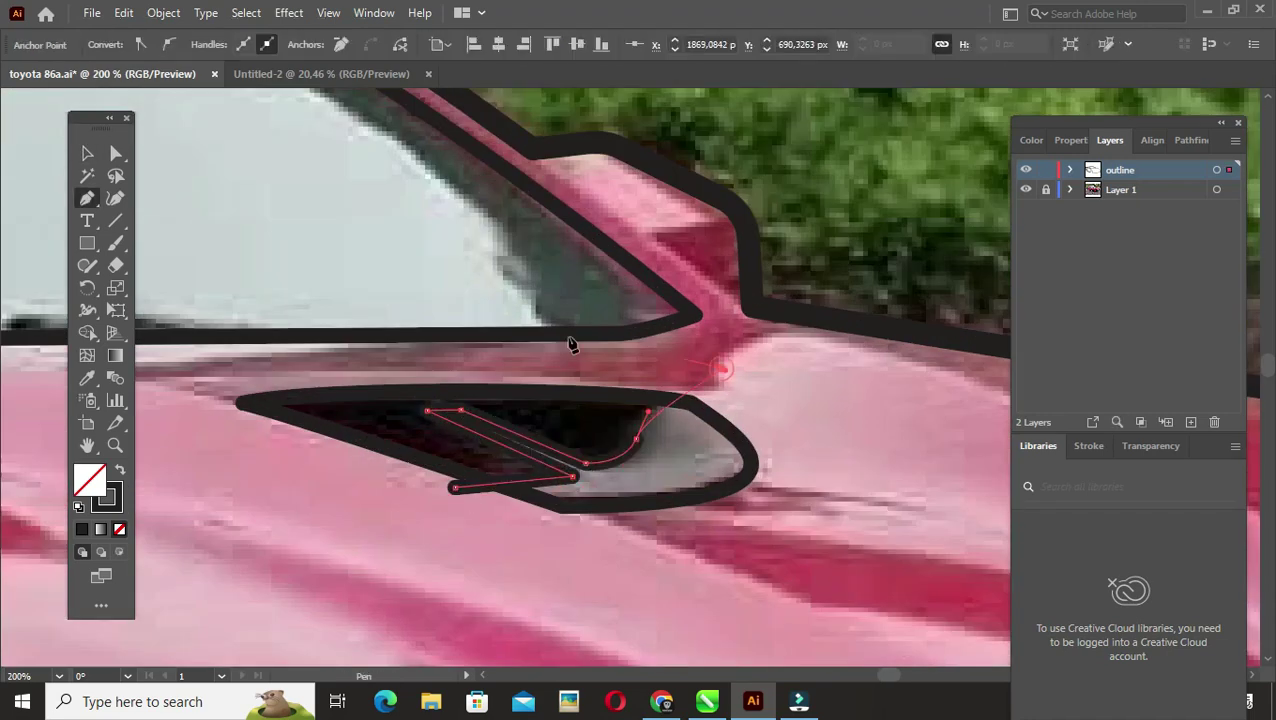
pyautogui.click(720, 370)
pyautogui.click(455, 487)
pyautogui.hotkey('shift', 'm')
pyautogui.keyDown('alt'); pyautogui.click(664, 484); pyautogui.keyUp('alt')
pyautogui.press('v')
pyautogui.hotkey('ctrl', '-')
pyautogui.hotkey('ctrl', '-')
pyautogui.hotkey('ctrl', '-')
pyautogui.hotkey('ctrl', '+')
pyautogui.hotkey('ctrl', '+')
pyautogui.hotkey('ctrl', '+')
pyautogui.press('p')
# Step: Draw the curved front door seam line following the door edge
pyautogui.click(204, 521)
pyautogui.click(435, 565)
pyautogui.hotkey('ctrl', '-')
pyautogui.click(380, 265)
pyautogui.moveTo(322, 419); pyautogui.dragTo(252, 289)
pyautogui.click(328, 491)
pyautogui.moveTo(312, 398); pyautogui.dragTo(294, 271)
pyautogui.press('v')
pyautogui.click(407, 518)
# Step: Trace a closed outline around the side mirror
pyautogui.click(350, 480)
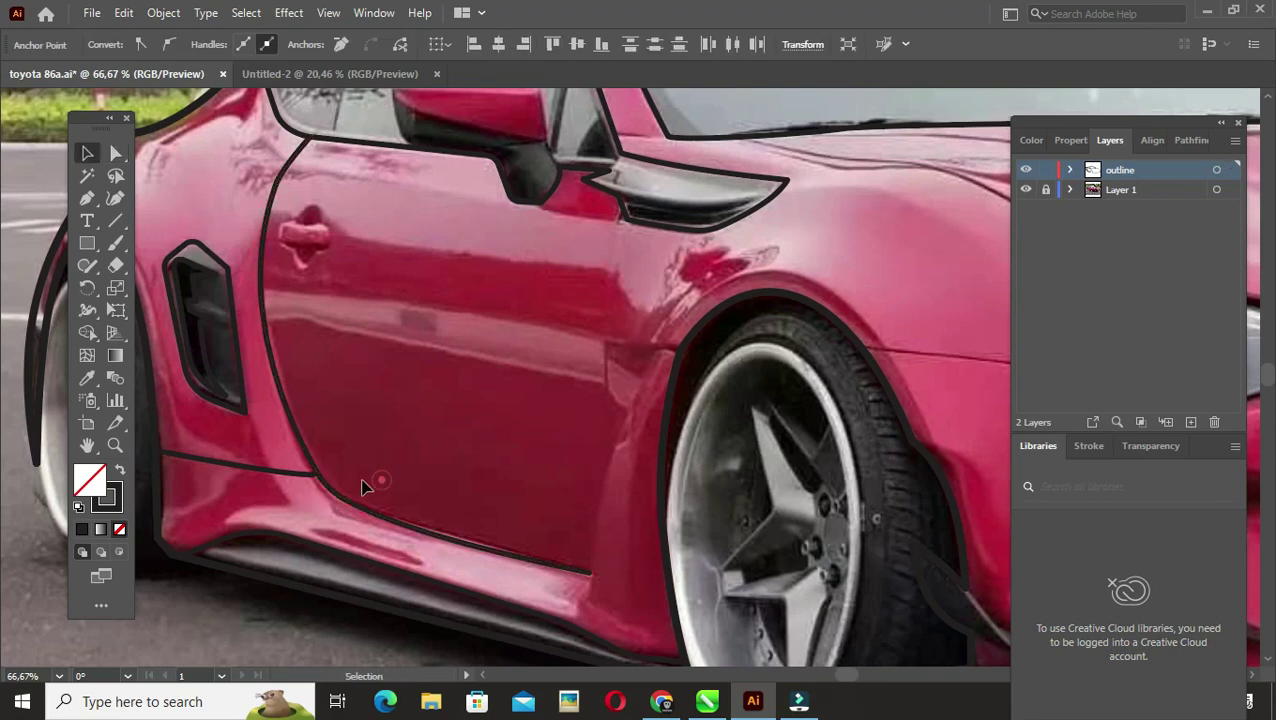
pyautogui.scroll(-2, 590, 450)
pyautogui.scroll(2, 493, 406)
pyautogui.scroll(-2, 520, 450)
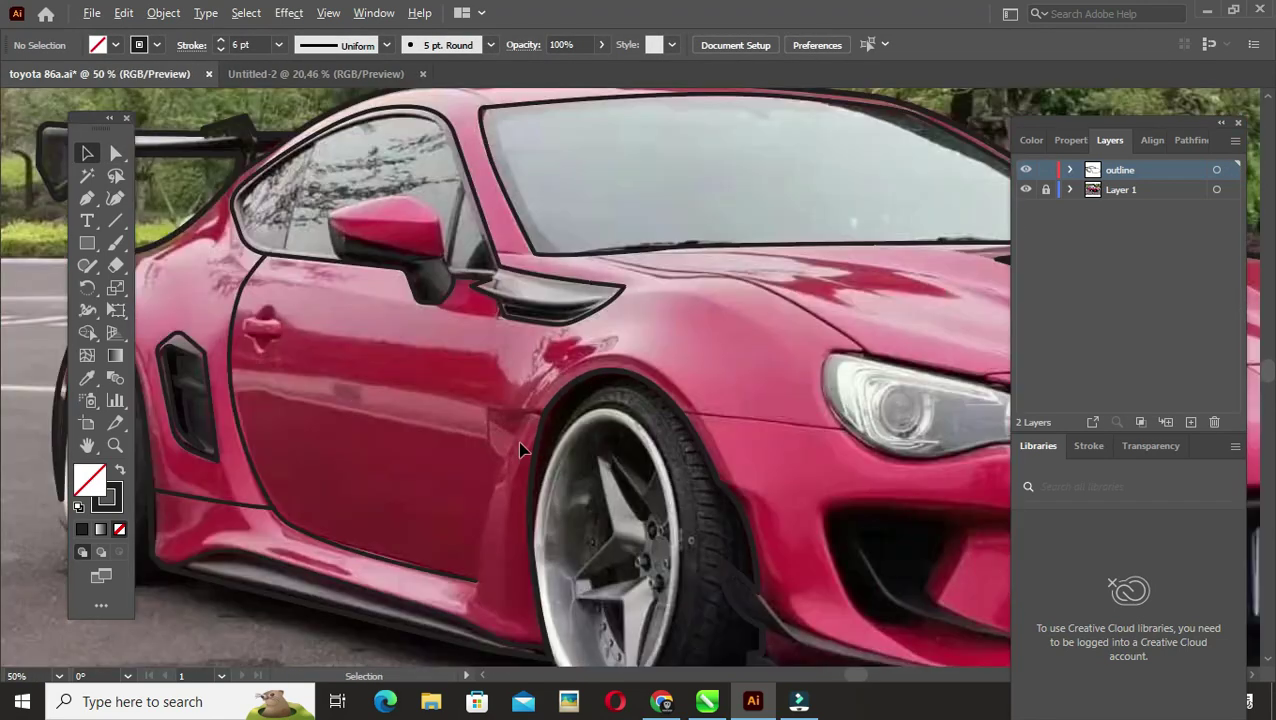
pyautogui.scroll(3, 430, 350)
pyautogui.click(330, 368)
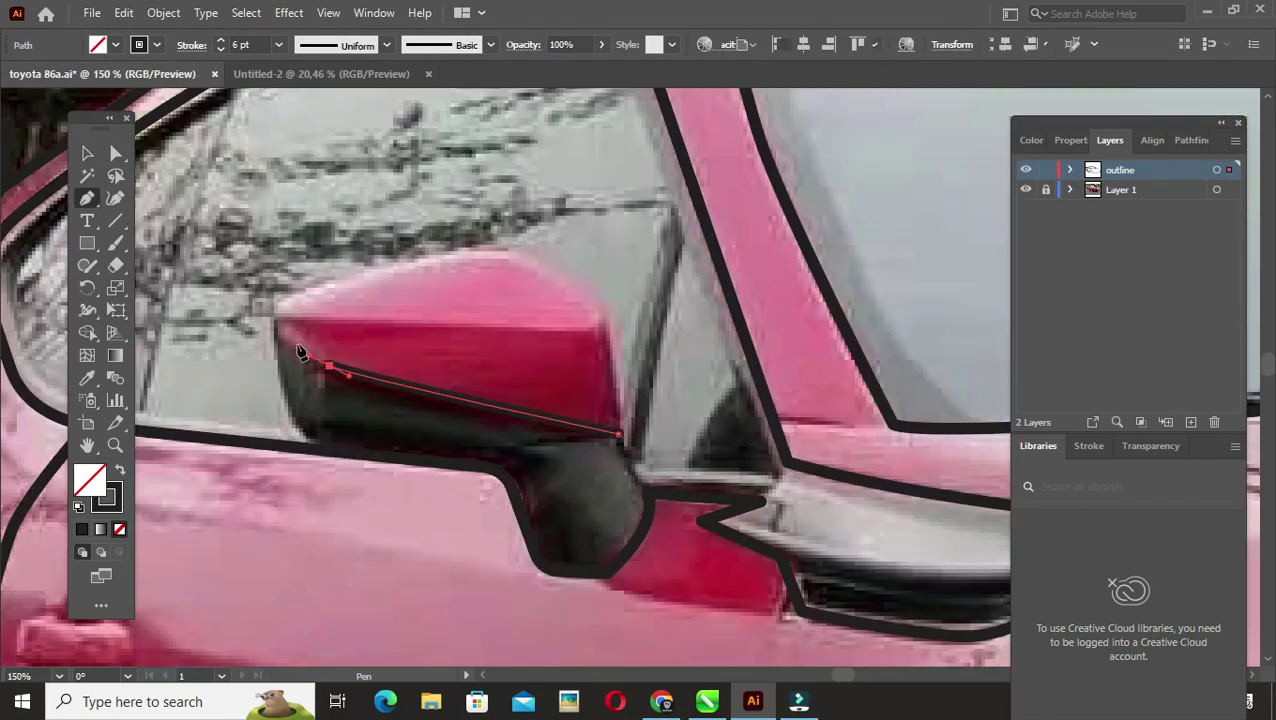
pyautogui.click(272, 310)
pyautogui.click(490, 248)
pyautogui.click(604, 316)
pyautogui.click(620, 438)
pyautogui.keyDown('ctrl'); pyautogui.click(622, 450); pyautogui.keyUp('ctrl')
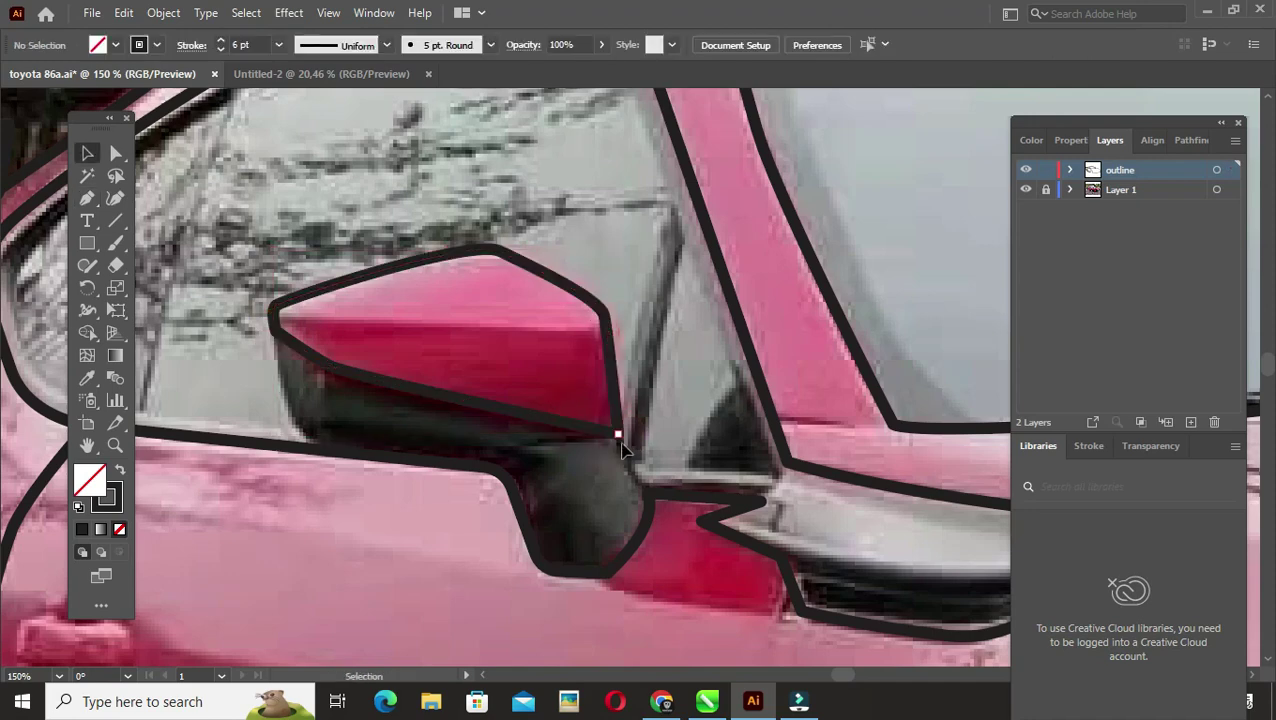
# Step: Select the mirror outline with its neighbouring shapes and fit the view
pyautogui.moveTo(426, 478); pyautogui.dragTo(507, 369)
pyautogui.click(1190, 140)
pyautogui.hotkey('ctrl', '0')
pyautogui.scroll(2, 531, 363)
# Step: Draw an open line along the hood edge toward the headlight
pyautogui.press('p')
pyautogui.click(578, 383)
pyautogui.click(490, 313)
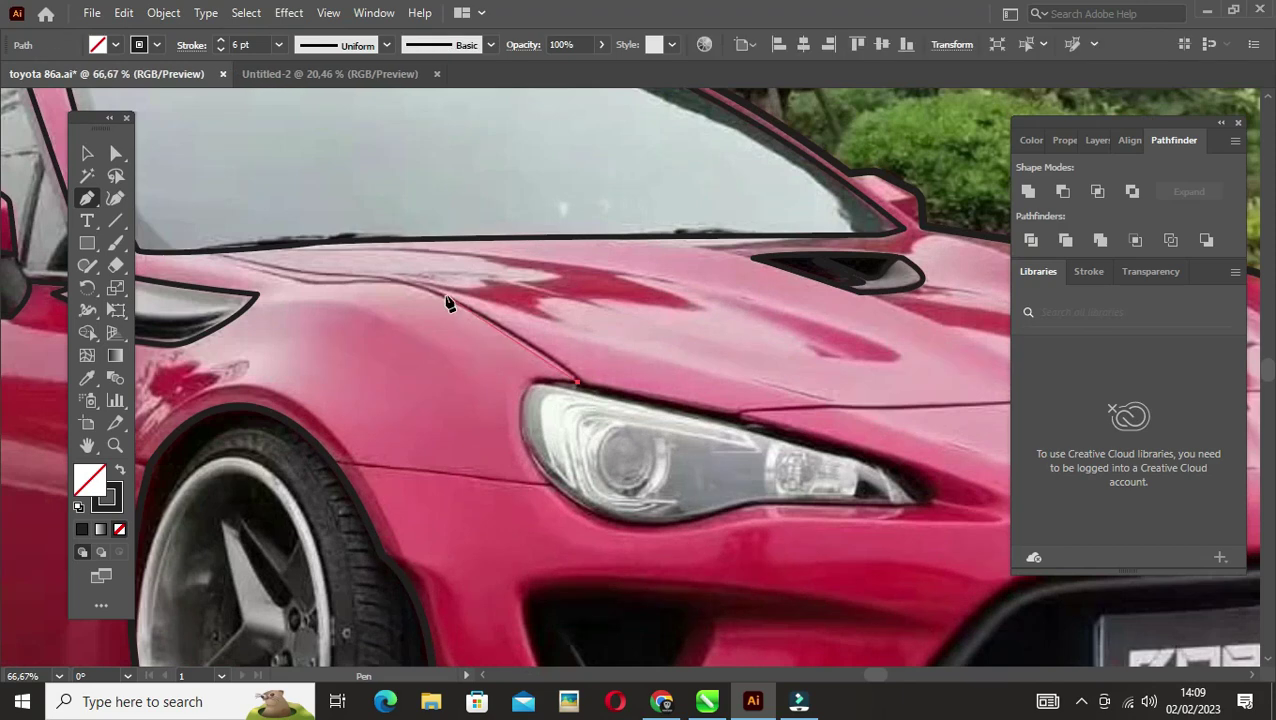
pyautogui.click(455, 297)
pyautogui.click(421, 283)
pyautogui.keyDown('ctrl'); pyautogui.click(278, 276); pyautogui.keyUp('ctrl')
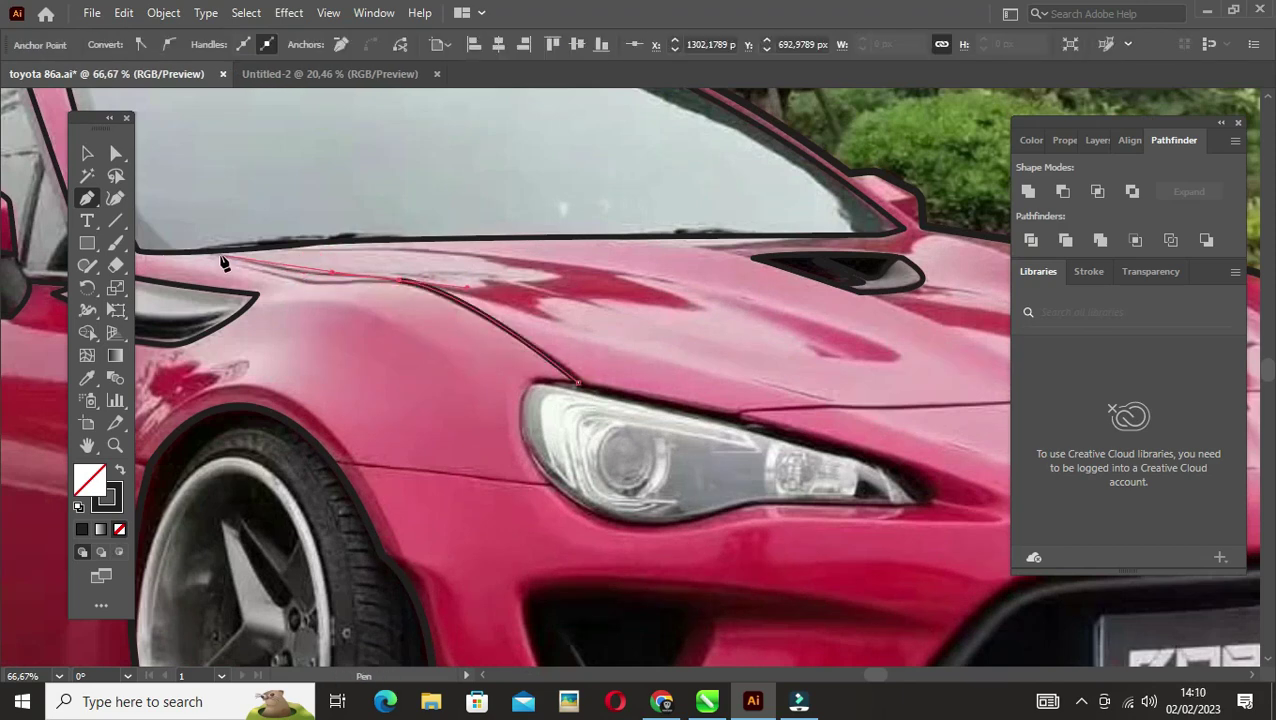
pyautogui.press('v')
# Step: Trace a closed outline around the headlight
pyautogui.hotkey('ctrl', '+')
pyautogui.hotkey('ctrl', '+')
pyautogui.hotkey('ctrl', '+')
pyautogui.hotkey('ctrl', '-')
pyautogui.hotkey('ctrl', '-')
pyautogui.hotkey('ctrl', '-')
pyautogui.press('p')
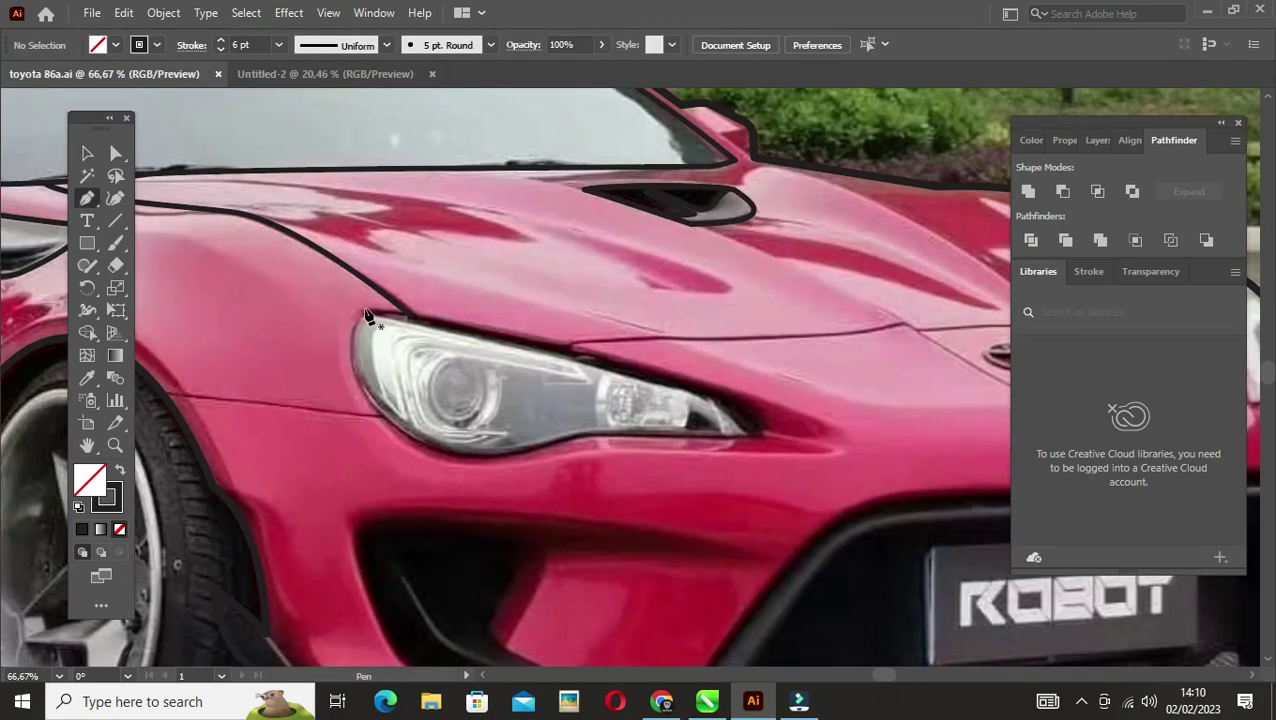
pyautogui.click(366, 313)
pyautogui.click(760, 430)
pyautogui.click(752, 407)
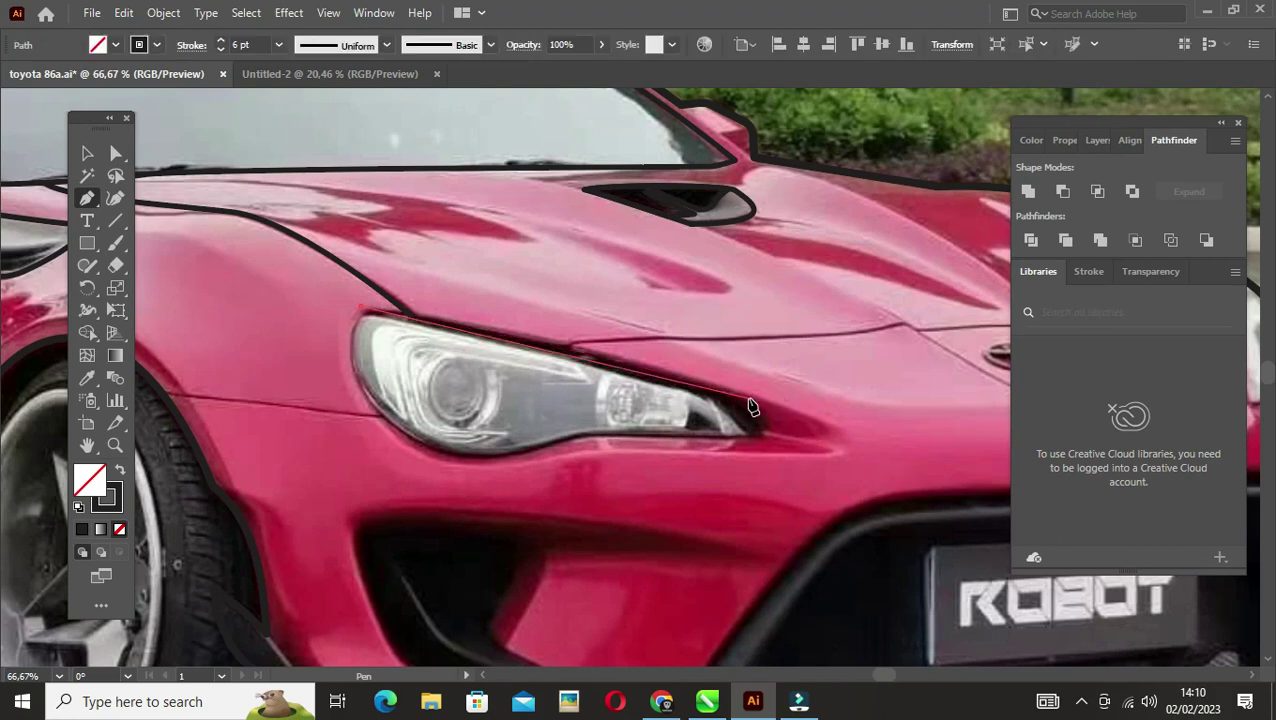
pyautogui.click(775, 436)
pyautogui.click(568, 440)
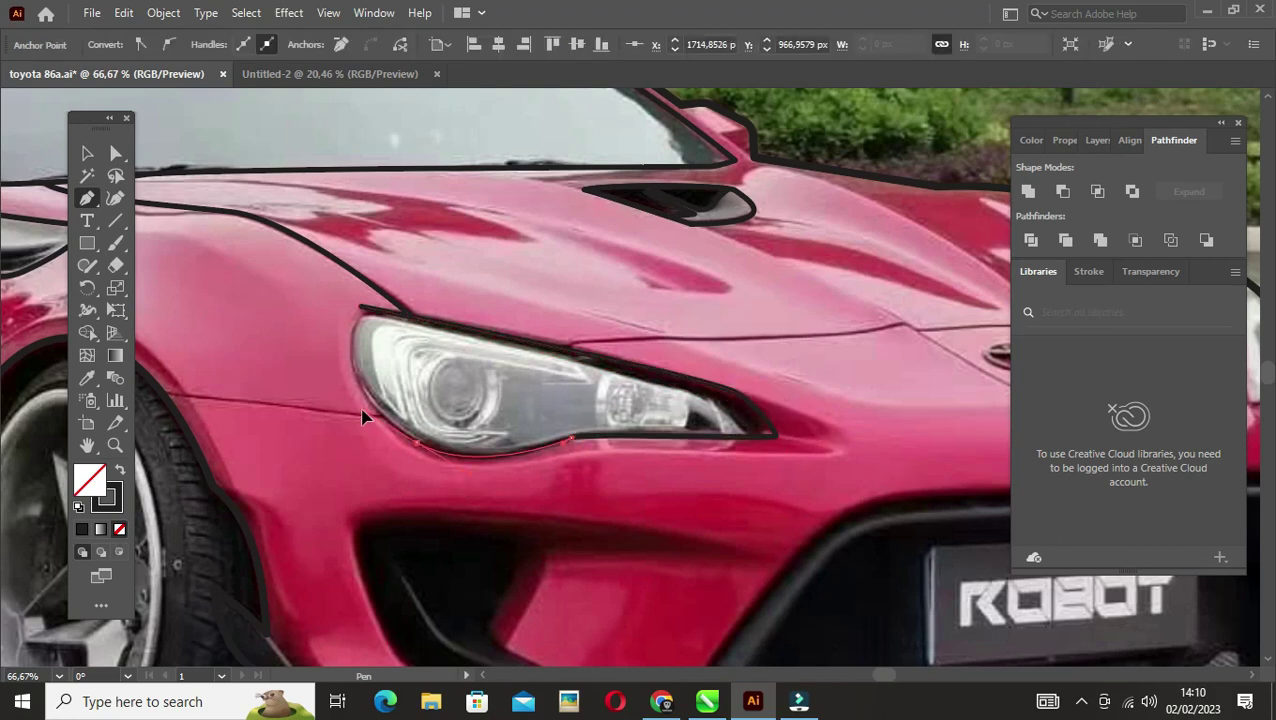
pyautogui.click(362, 310)
# Step: Adjust headlight anchors and begin another line along the hood edge
pyautogui.press('a')
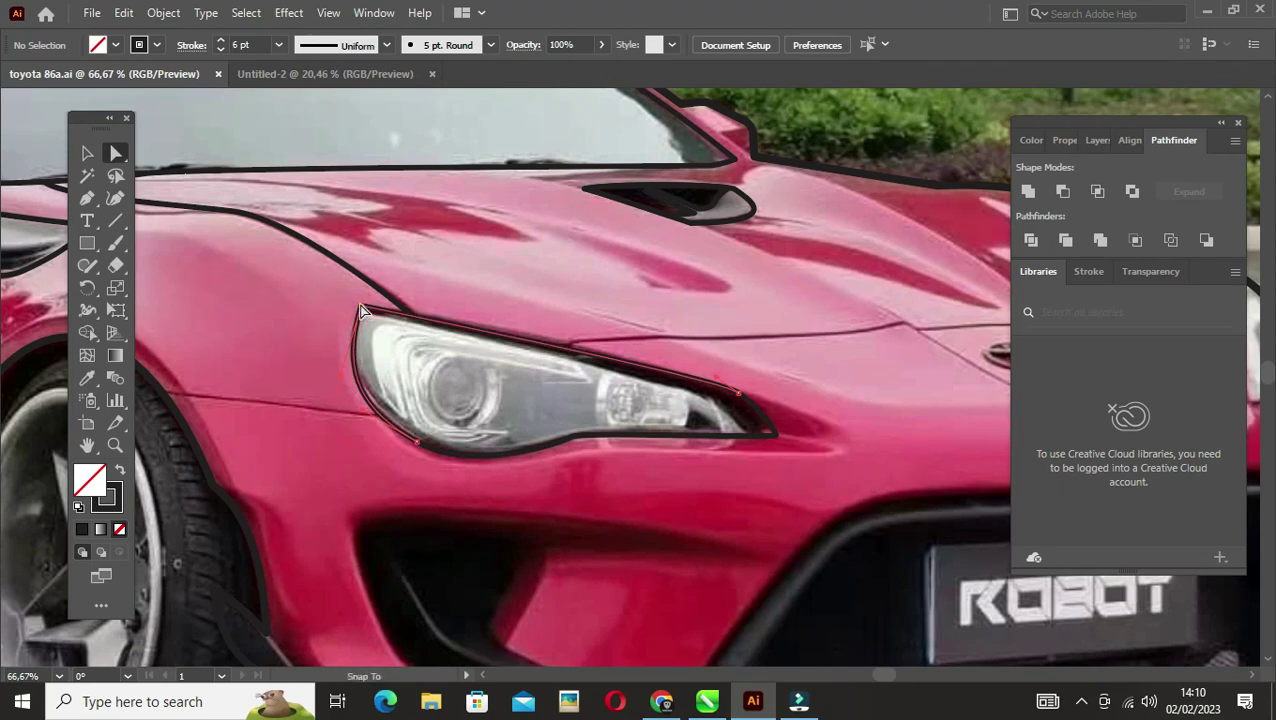
pyautogui.press('p')
pyautogui.click(240, 428)
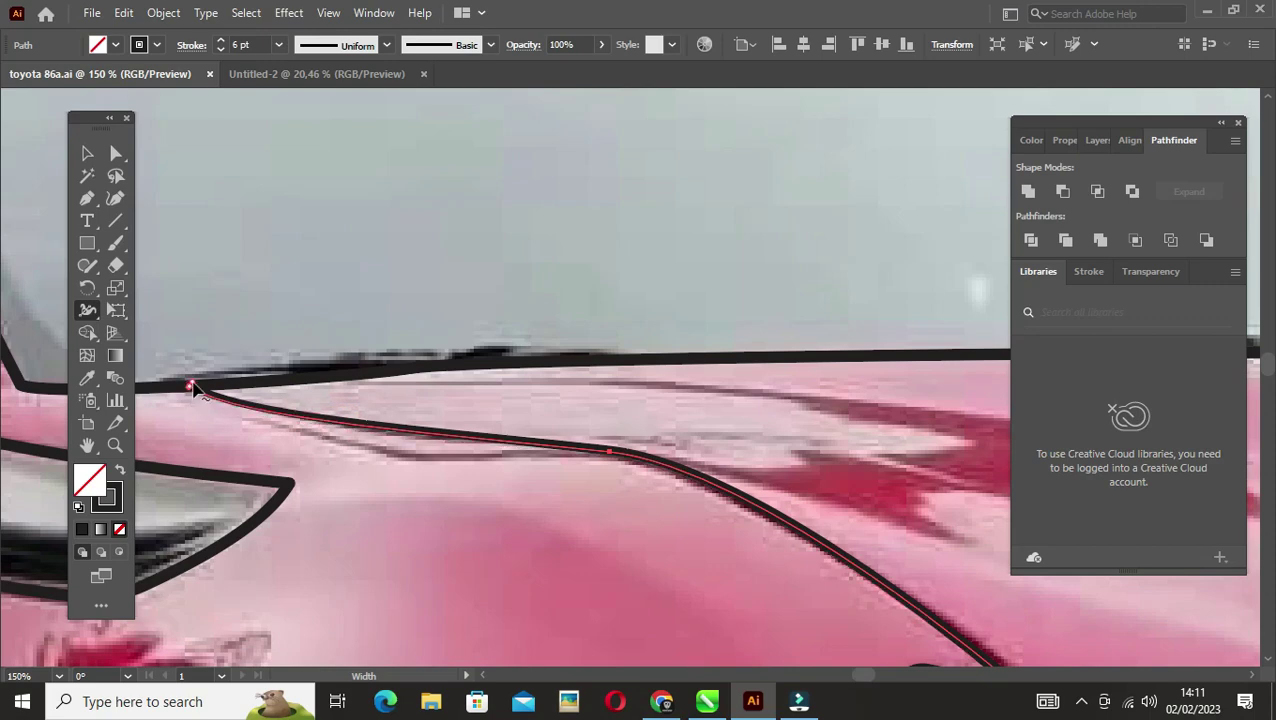
# Step: Taper the hood line's stroke and draw the curved hood crease line
pyautogui.moveTo(190, 395); pyautogui.dragTo(388, 445)
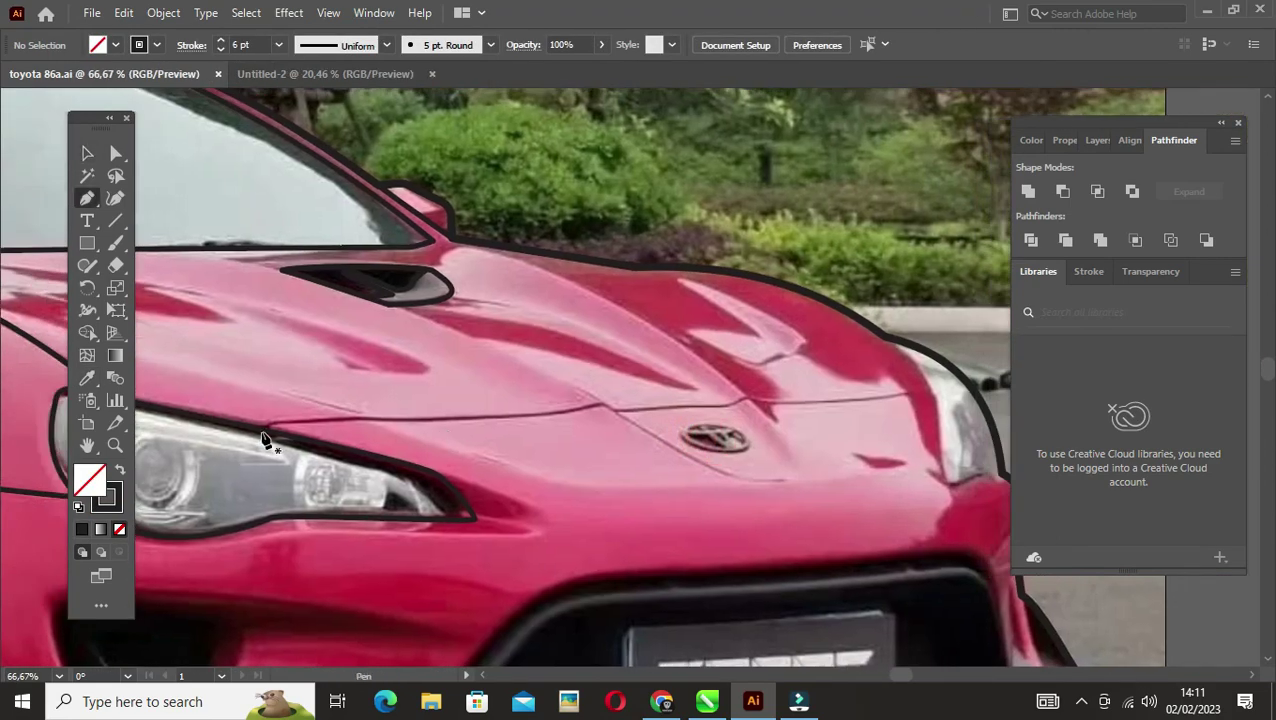
pyautogui.click(263, 434)
pyautogui.click(416, 420)
pyautogui.click(600, 406)
pyautogui.moveTo(607, 416); pyautogui.dragTo(487, 466)
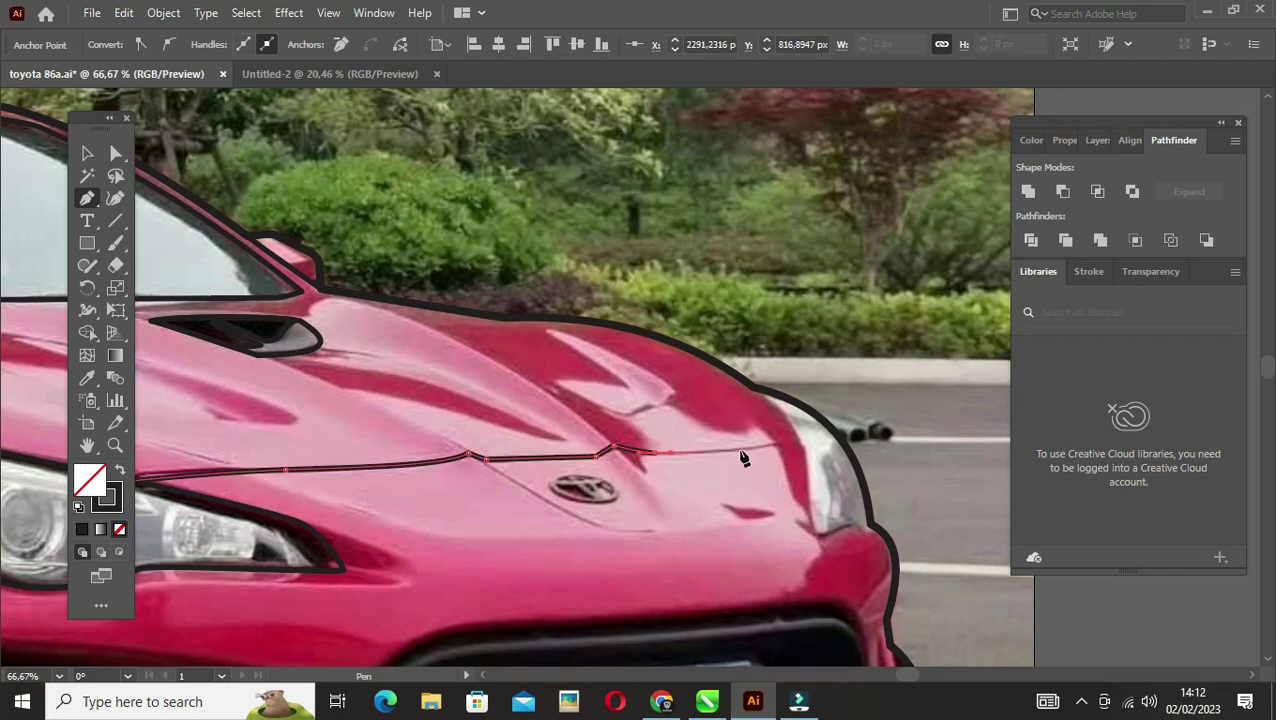
pyautogui.press('Escape')
# Step: Draw the front fender edge line curving around the headlight, then save the file
pyautogui.moveTo(790, 540); pyautogui.dragTo(755, 465)
pyautogui.click(718, 315)
pyautogui.click(773, 425)
pyautogui.click(788, 462)
pyautogui.moveTo(835, 455); pyautogui.dragTo(860, 432)
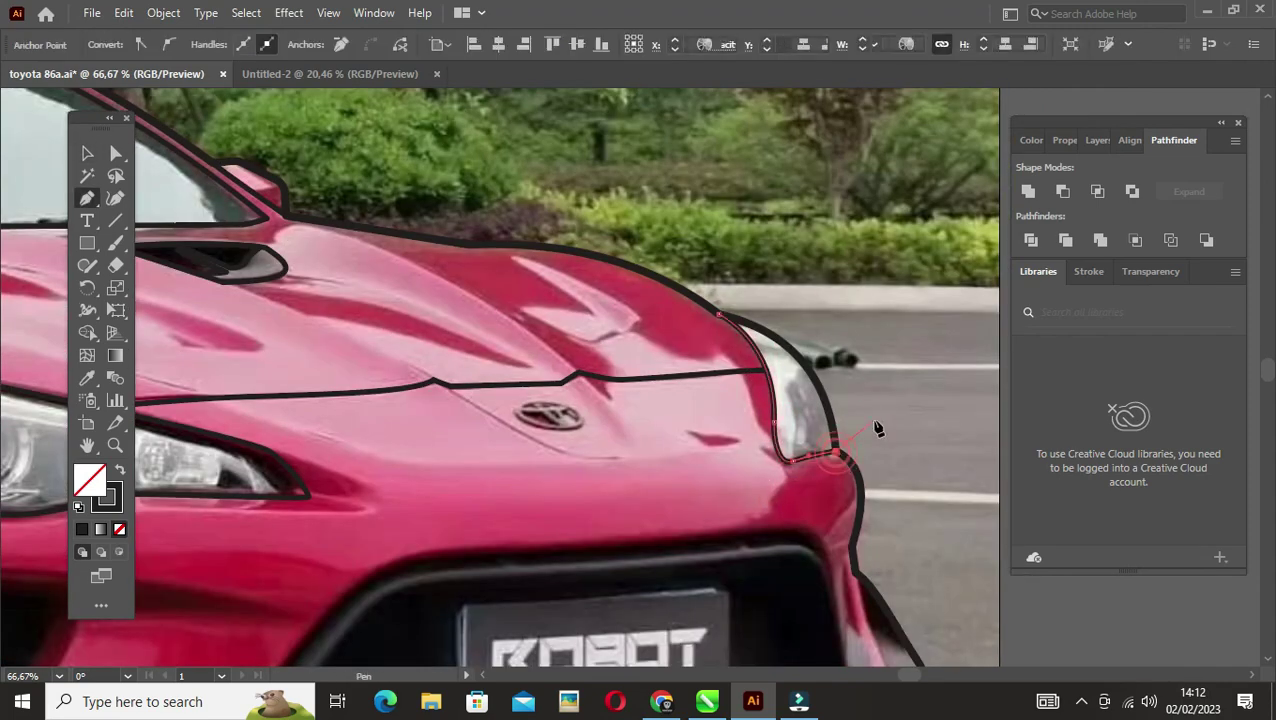
pyautogui.press('v')
pyautogui.hotkey('ctrl', 'shift', 'a')
pyautogui.hotkey('ctrl', 's')
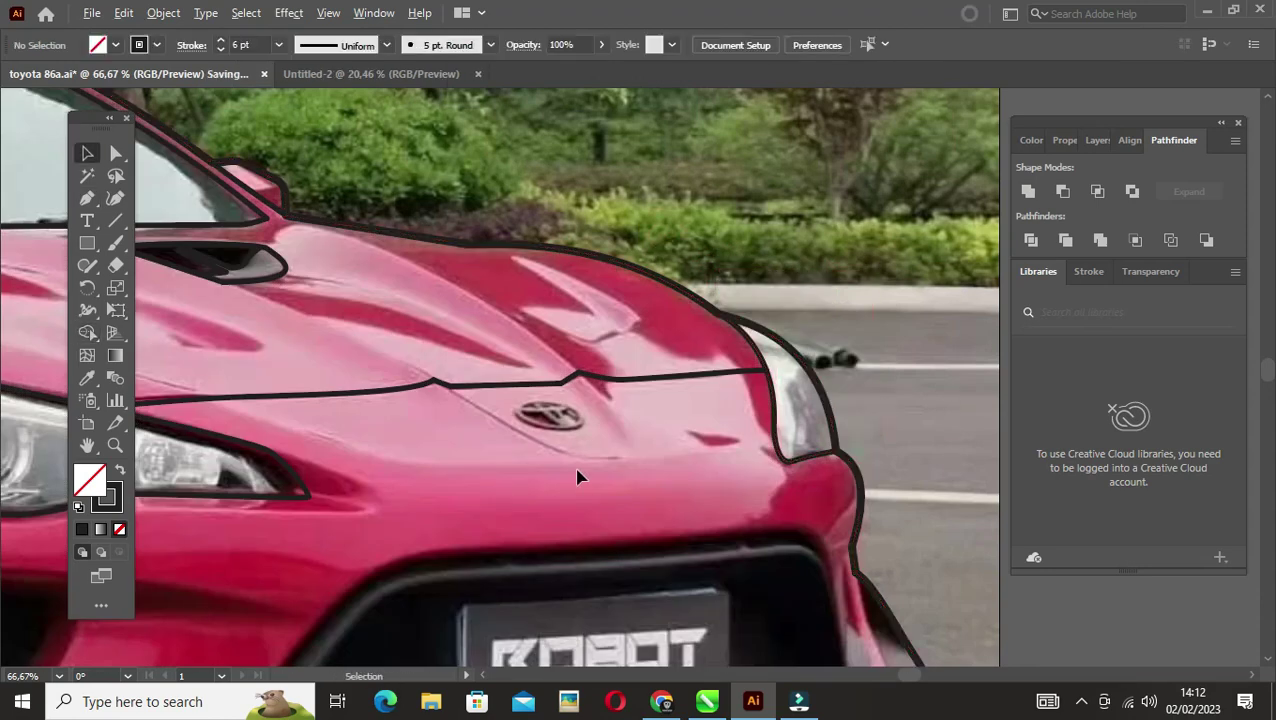
# Step: Outline the front vent as a closed shape, round its top-left corner, and check the vent fin
pyautogui.scroll(-2, 500, 450)
pyautogui.scroll(1, 470, 480)
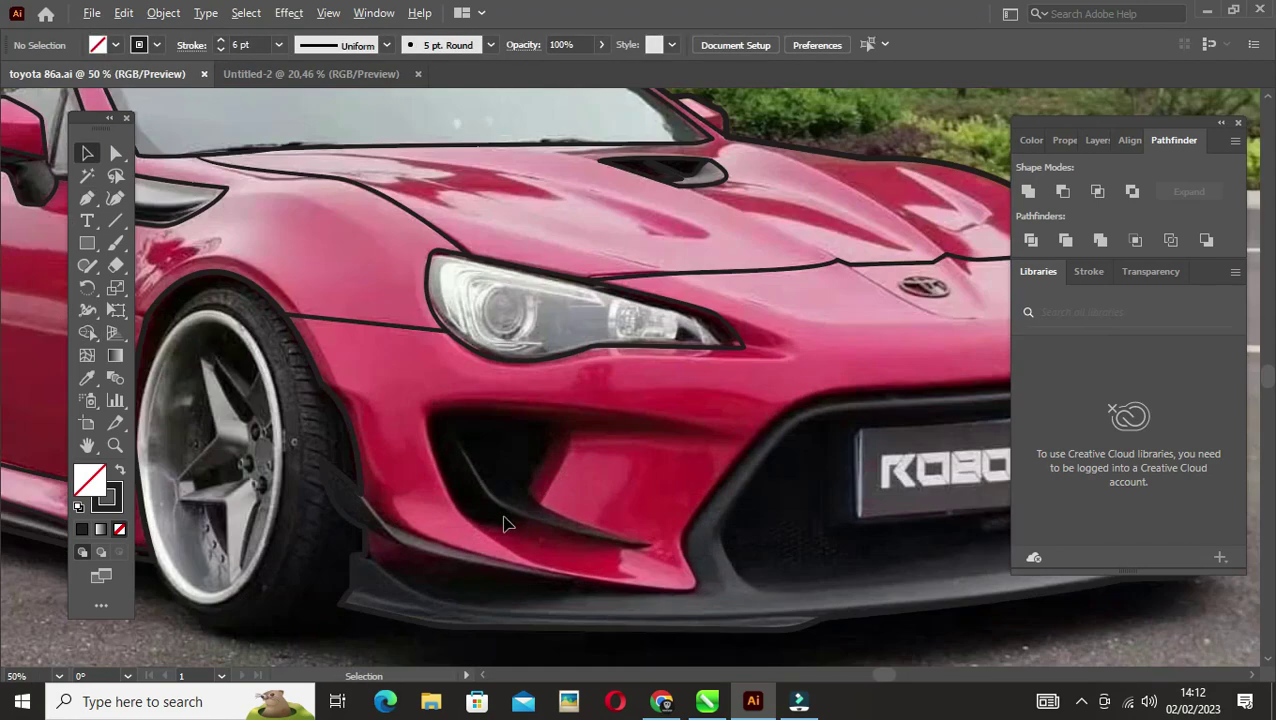
pyautogui.click(738, 432)
pyautogui.click(410, 398)
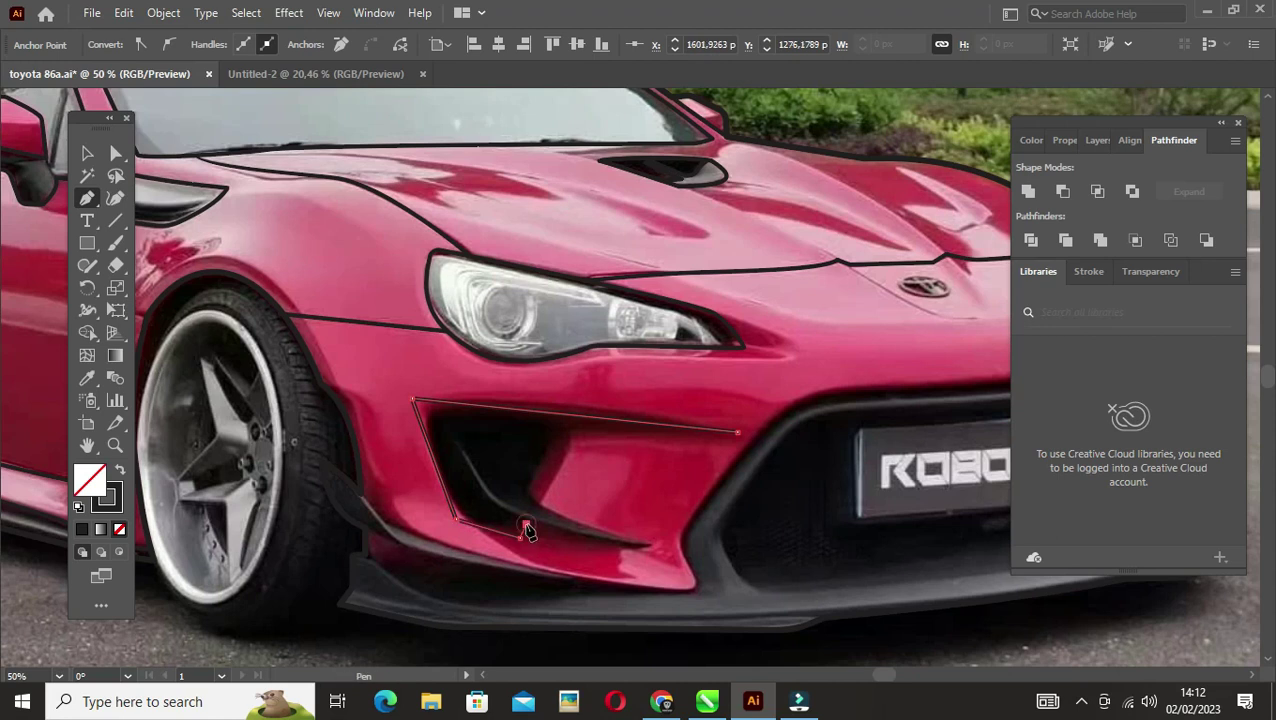
pyautogui.click(738, 432)
pyautogui.press('a')
pyautogui.click(456, 524)
pyautogui.press('p')
pyautogui.press('v')
pyautogui.click(630, 475)
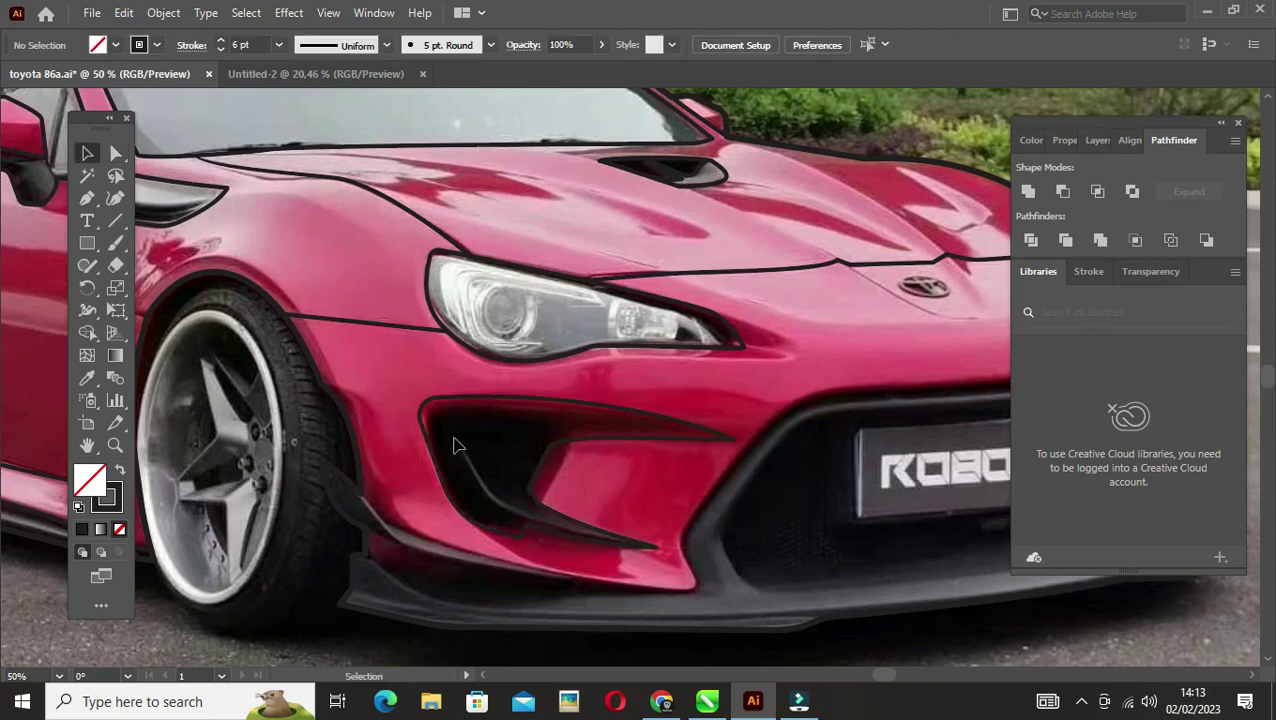
pyautogui.click(424, 437)
pyautogui.click(555, 396)
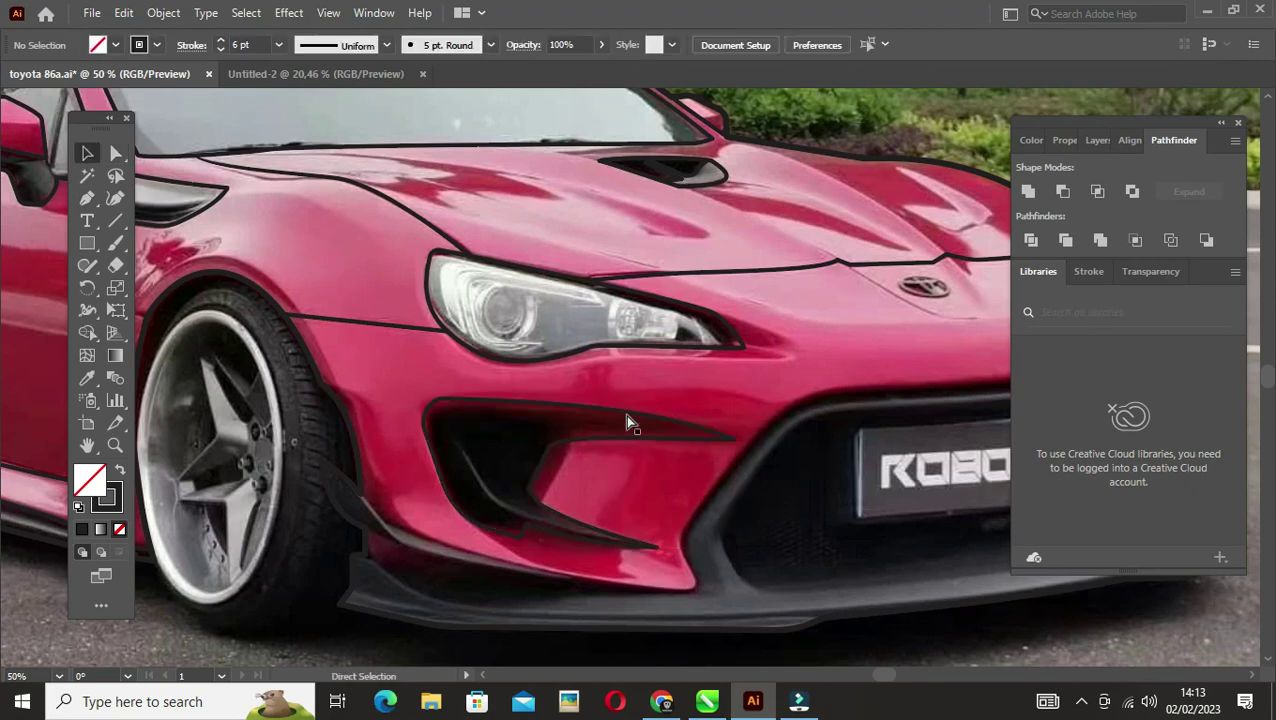
# Step: Start the lower bumper outline at its left edge, tracing toward the grille
pyautogui.moveTo(642, 472); pyautogui.dragTo(535, 461)
pyautogui.press('p')
pyautogui.hotkey('ctrl', '=')
pyautogui.click(228, 422)
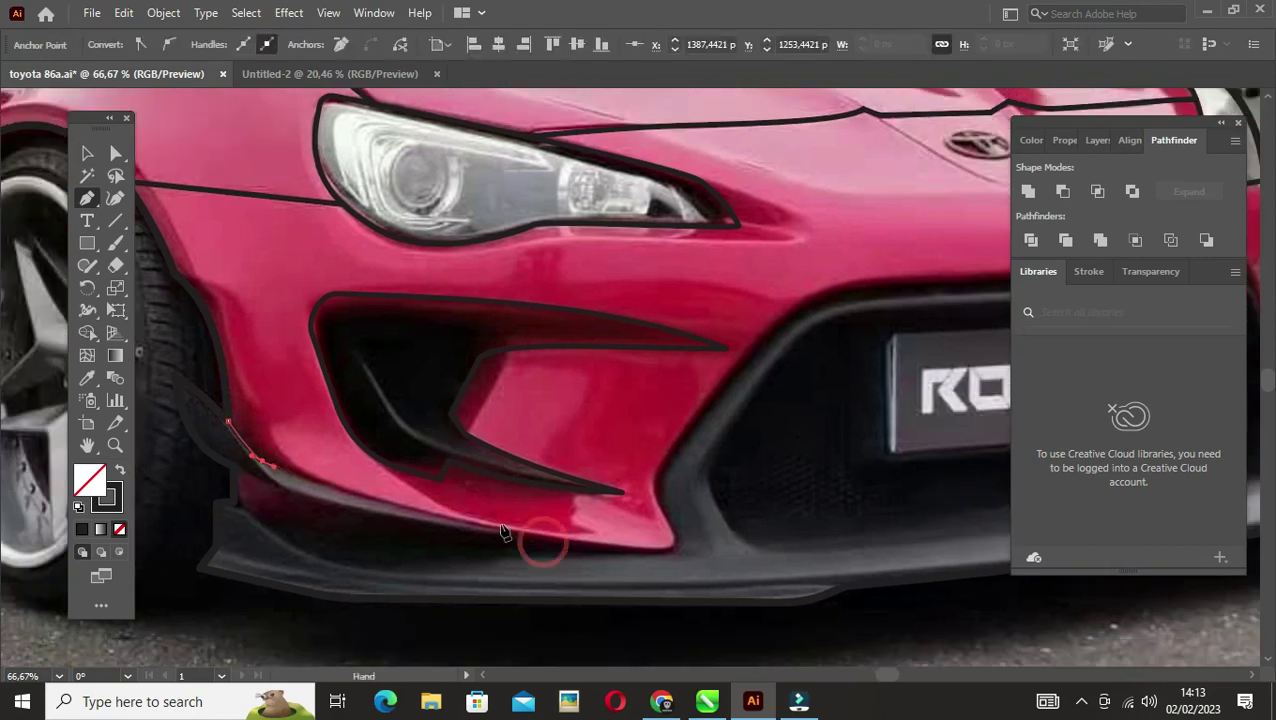
pyautogui.moveTo(677, 450); pyautogui.dragTo(292, 553)
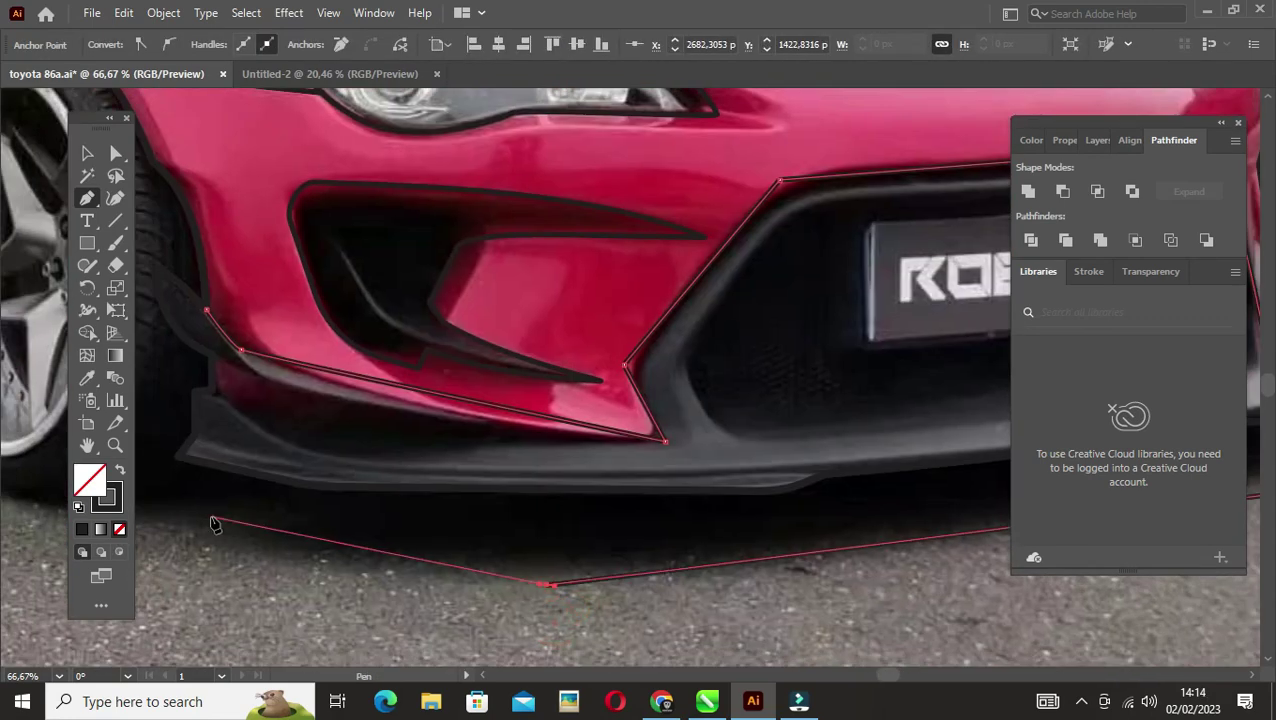
pyautogui.moveTo(300, 400); pyautogui.dragTo(680, 250)
# Step: Finish the bumper outline, rounding its bottom-right corner and adjusting grille and lip anchors
pyautogui.press('v')
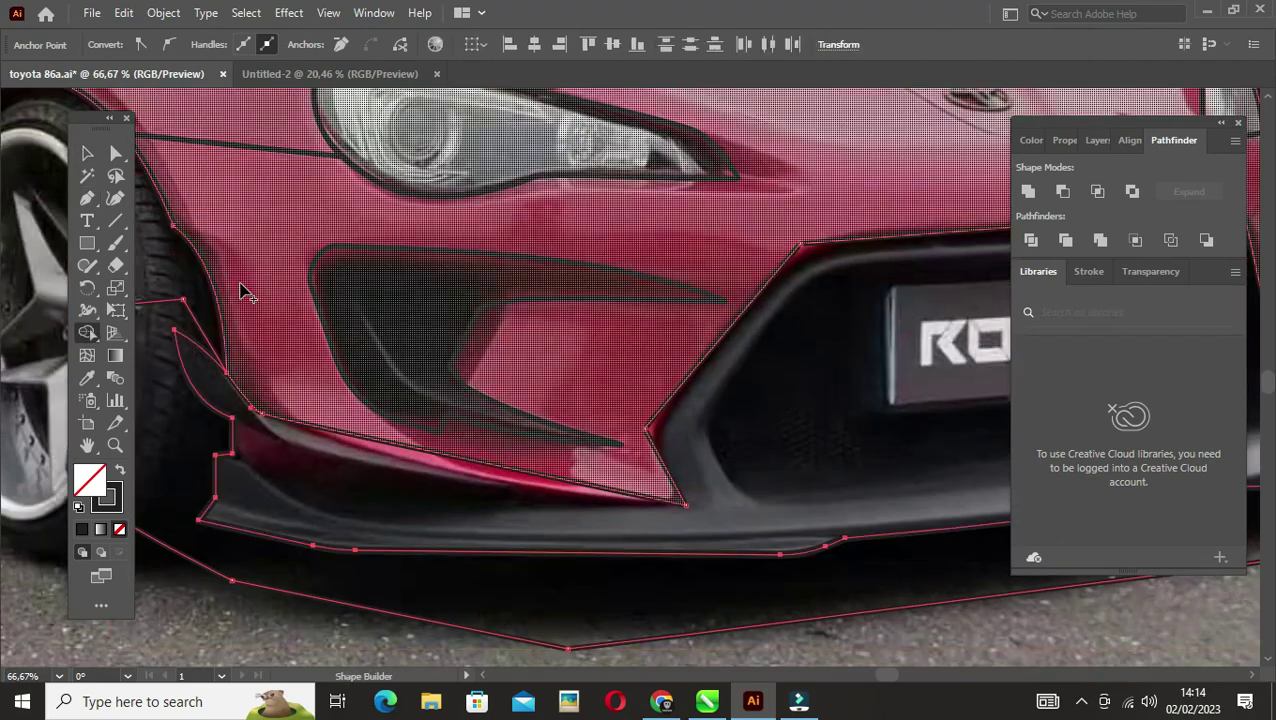
pyautogui.click(433, 468)
pyautogui.press('p')
pyautogui.press('a')
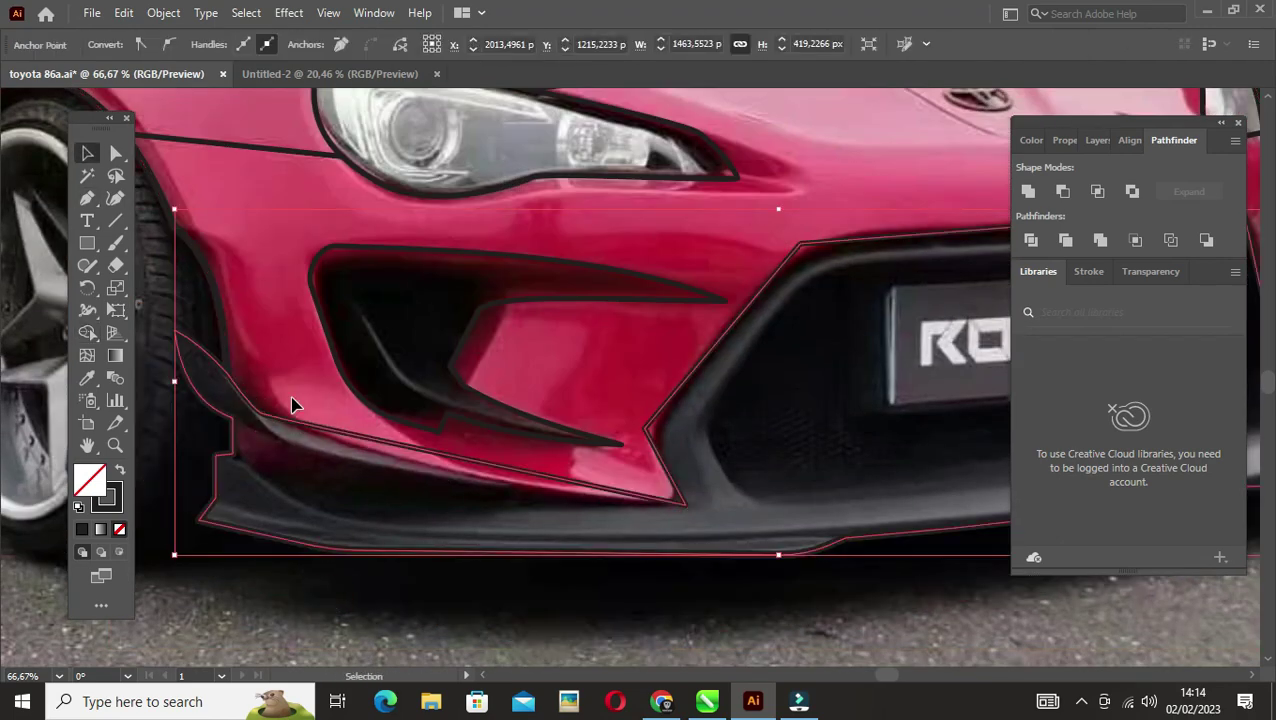
pyautogui.moveTo(684, 507); pyautogui.dragTo(662, 499)
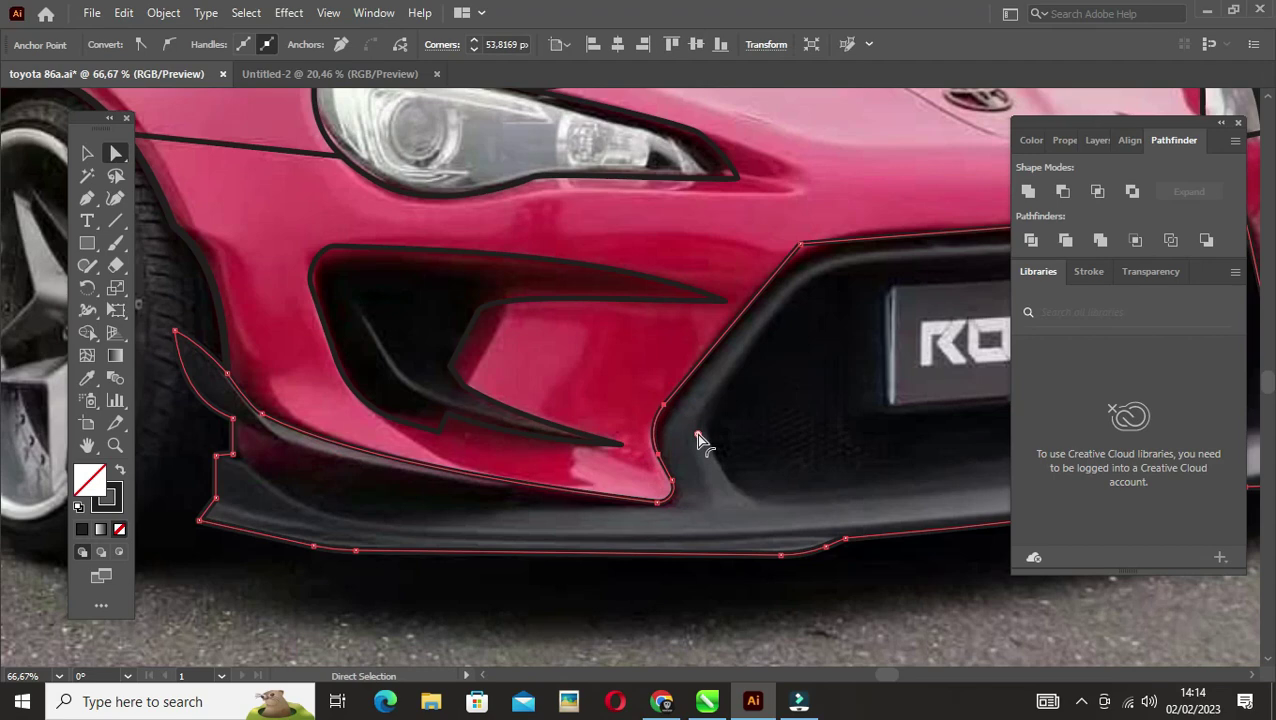
pyautogui.moveTo(696, 433); pyautogui.dragTo(296, 593)
pyautogui.click(848, 370)
pyautogui.moveTo(848, 370); pyautogui.dragTo(726, 490)
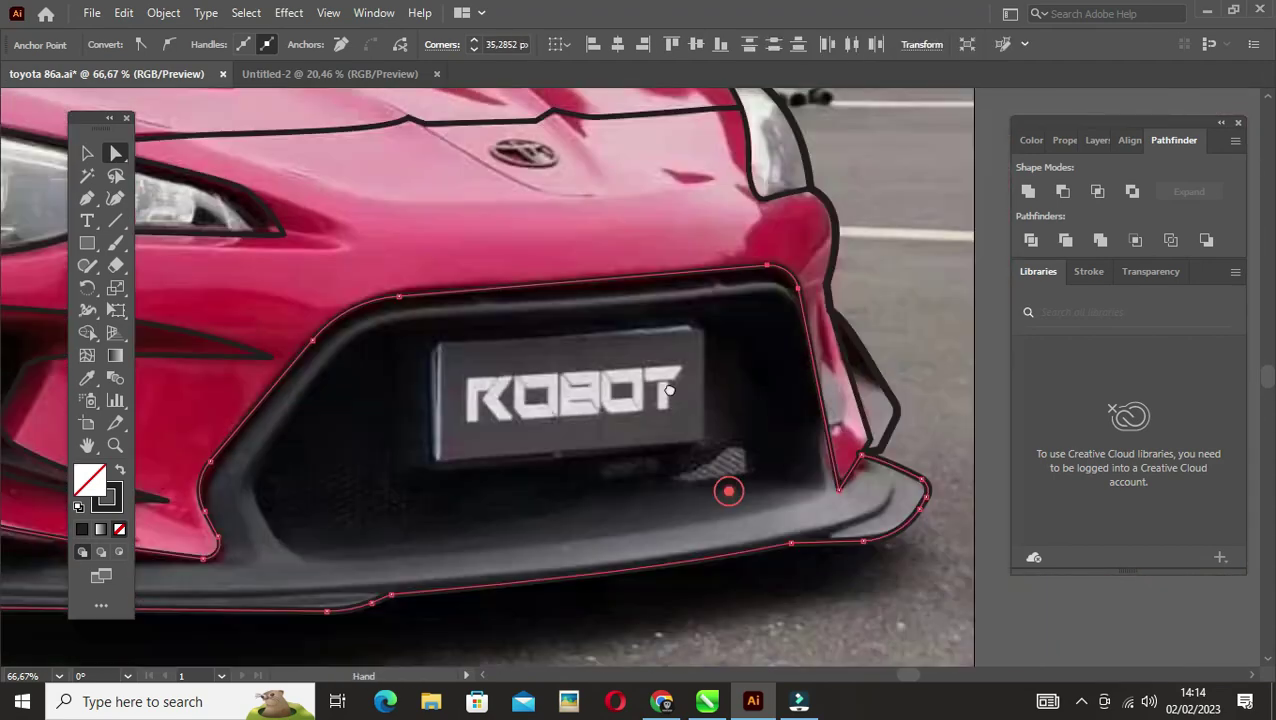
pyautogui.click(730, 492)
pyautogui.click(712, 447)
pyautogui.press('v')
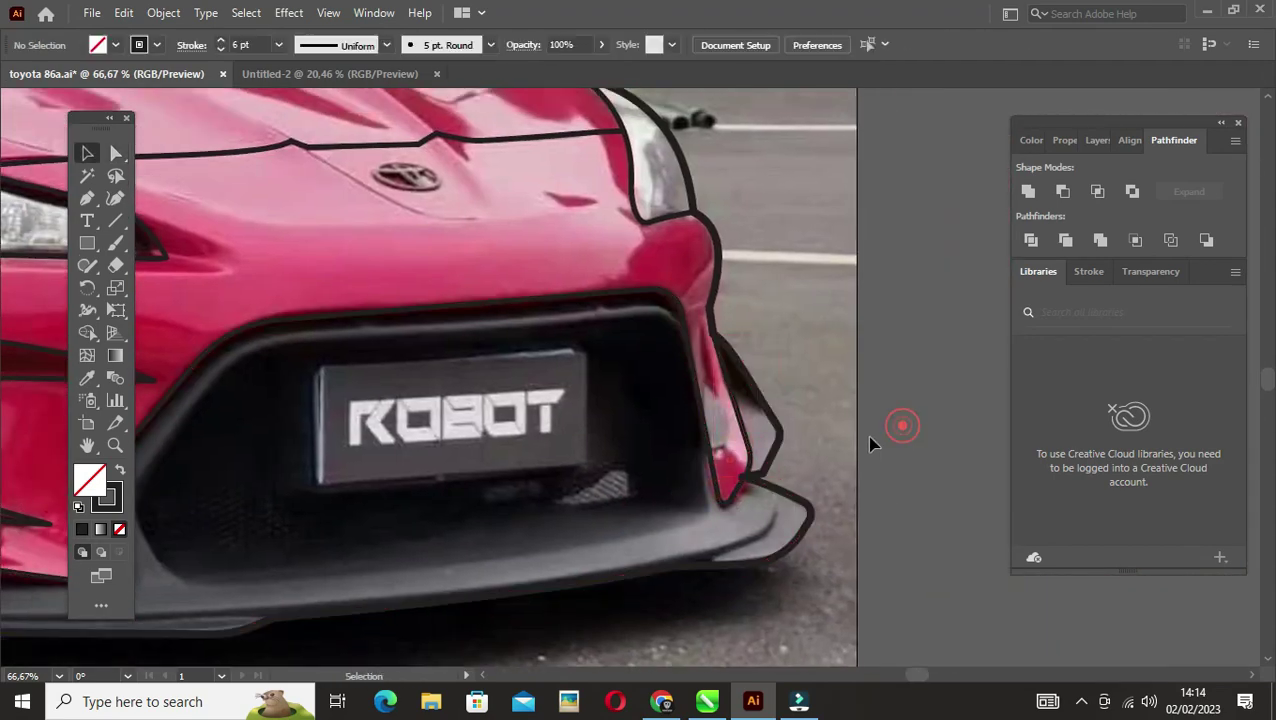
# Step: Check the finished bumper outline by selecting it and then deselecting it
pyautogui.keyDown('alt'); pyautogui.scroll(3, 745, 497); pyautogui.keyUp('alt')
pyautogui.click(876, 472)
pyautogui.keyDown('alt'); pyautogui.scroll(-3, 876, 472); pyautogui.keyUp('alt')
pyautogui.click(803, 490)
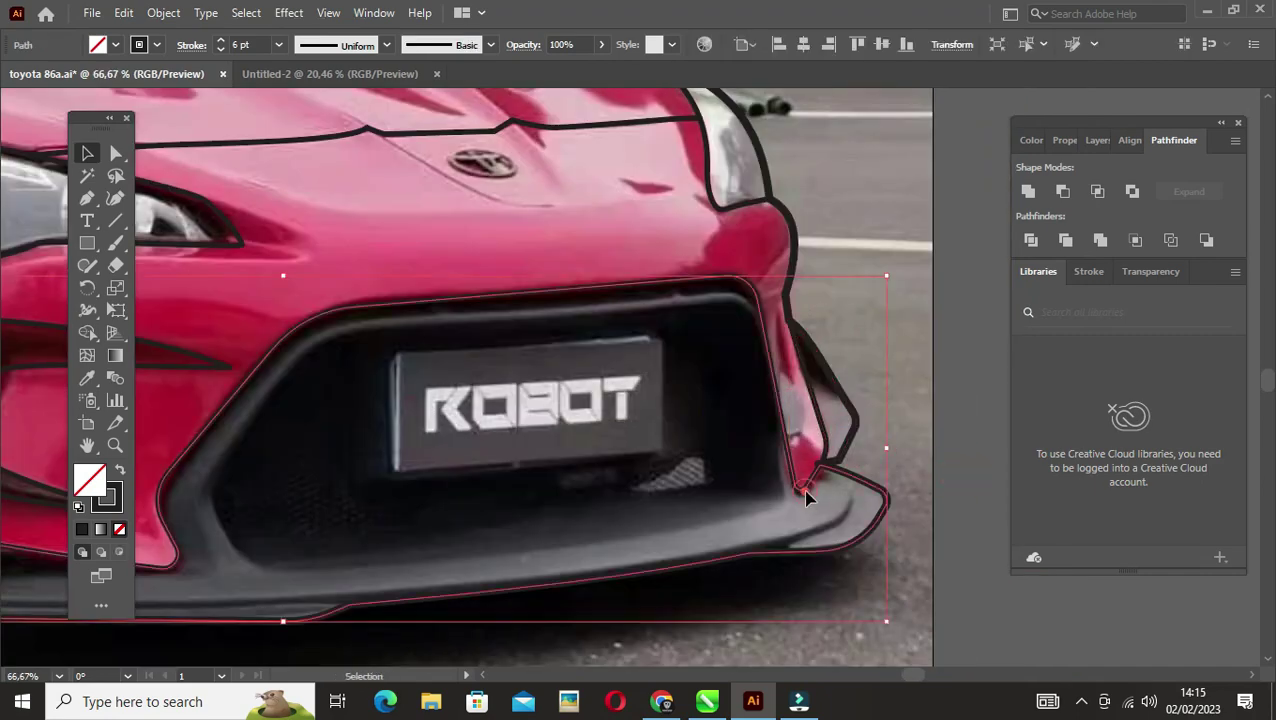
pyautogui.click(938, 515)
pyautogui.keyDown('alt'); pyautogui.scroll(-3, 617, 500); pyautogui.keyUp('alt')
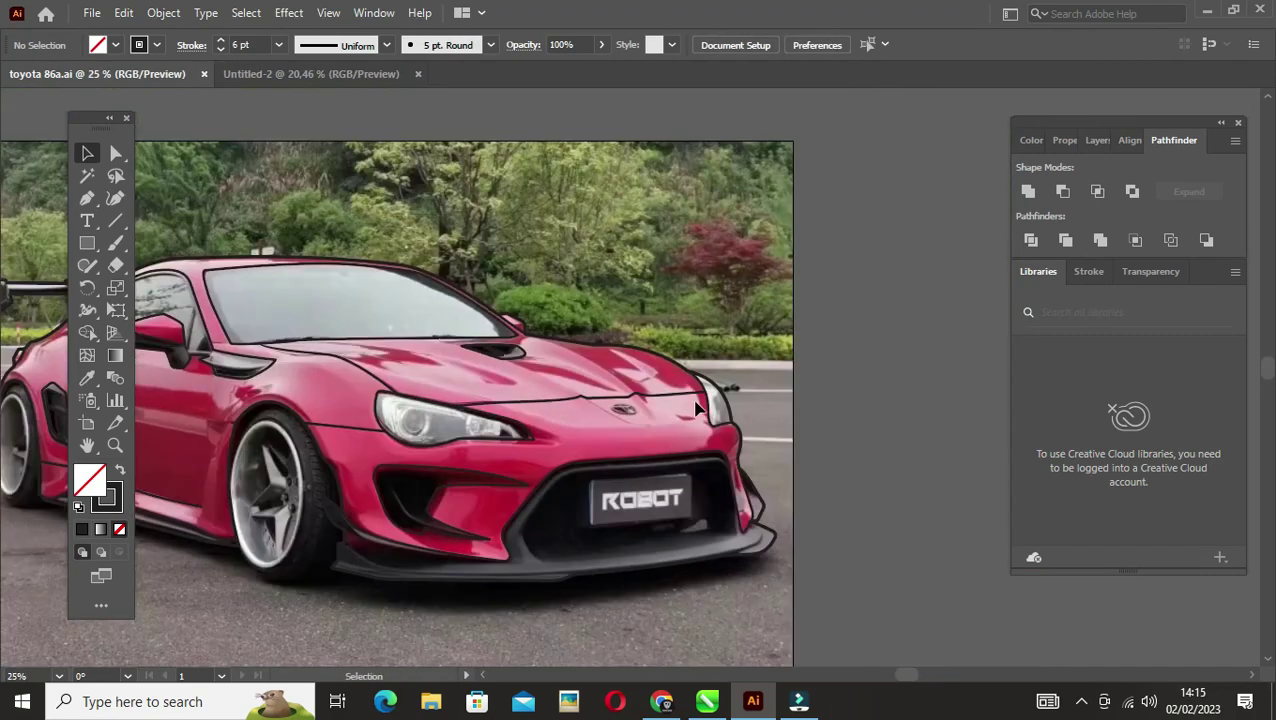
pyautogui.keyDown('alt'); pyautogui.scroll(5, 731, 405); pyautogui.keyUp('alt')
# Step: Shape the hood crease line with a variable-width stroke tapering toward the headlight
pyautogui.click(729, 394)
pyautogui.hotkey('shift', 'w')
pyautogui.keyDown('alt'); pyautogui.scroll(3, 731, 405); pyautogui.keyUp('alt')
pyautogui.press('a')
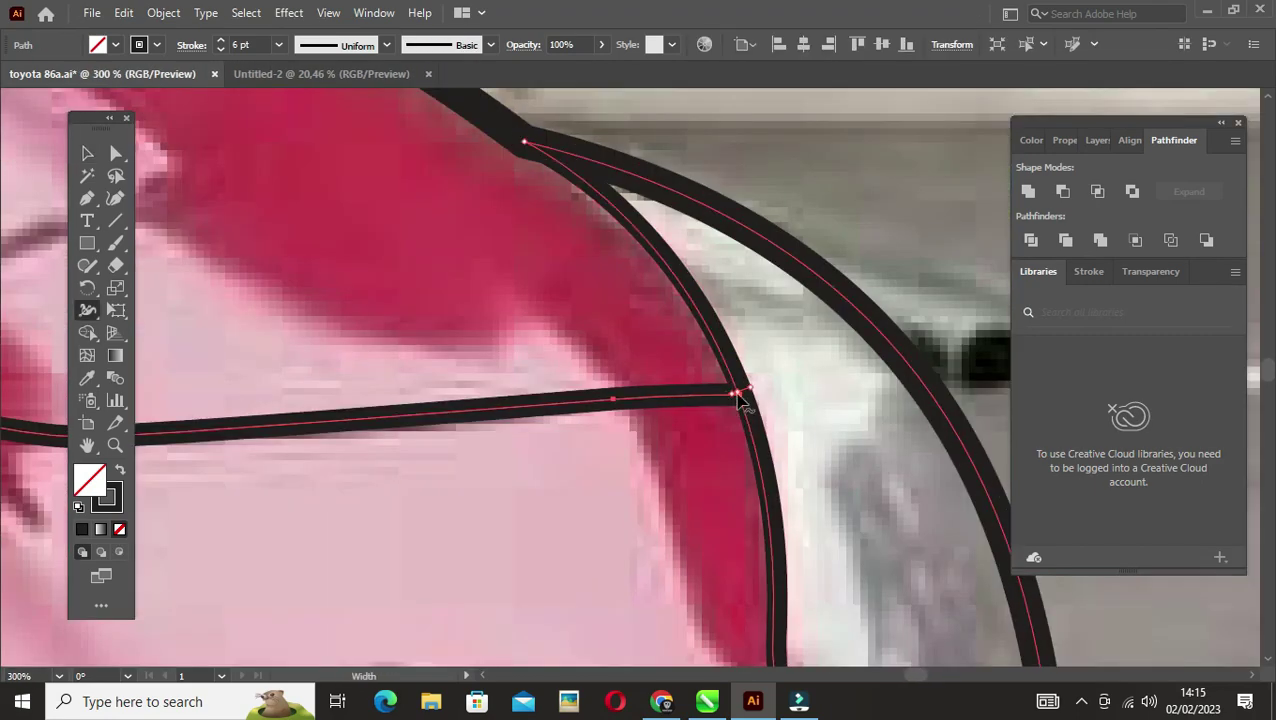
pyautogui.hotkey('ctrl', 'shift', 'a')
pyautogui.click(738, 396)
pyautogui.hotkey('shift', 'w')
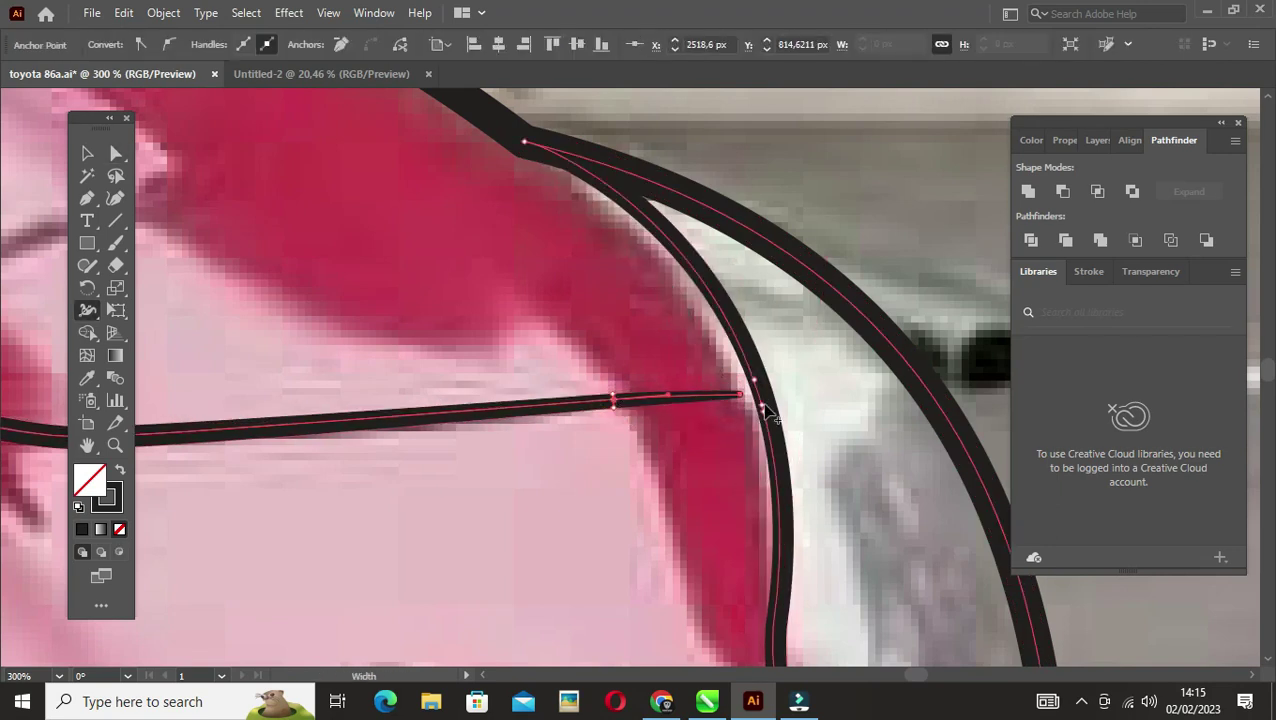
pyautogui.press('p')
# Step: Deselect the hood crease line and zoom out to view the whole car
pyautogui.keyDown('alt'); pyautogui.scroll(-4, 699, 474); pyautogui.keyUp('alt')
pyautogui.keyDown('alt'); pyautogui.scroll(-2, 699, 474); pyautogui.keyUp('alt')
pyautogui.press('v')
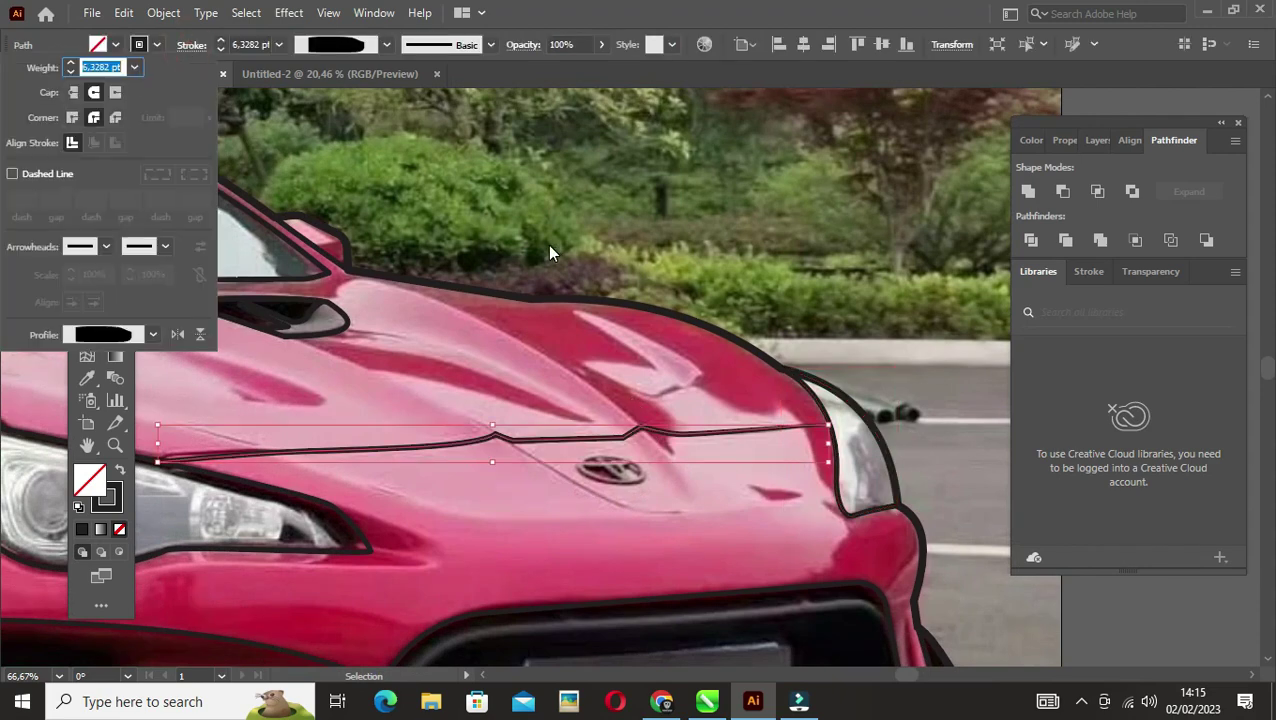
pyautogui.hotkey('ctrl', 'shift', 'a')
pyautogui.hotkey('ctrl', '0')
pyautogui.keyDown('alt'); pyautogui.scroll(1, 575, 332); pyautogui.keyUp('alt')
pyautogui.keyDown('alt'); pyautogui.scroll(1, 620, 378); pyautogui.keyUp('alt')
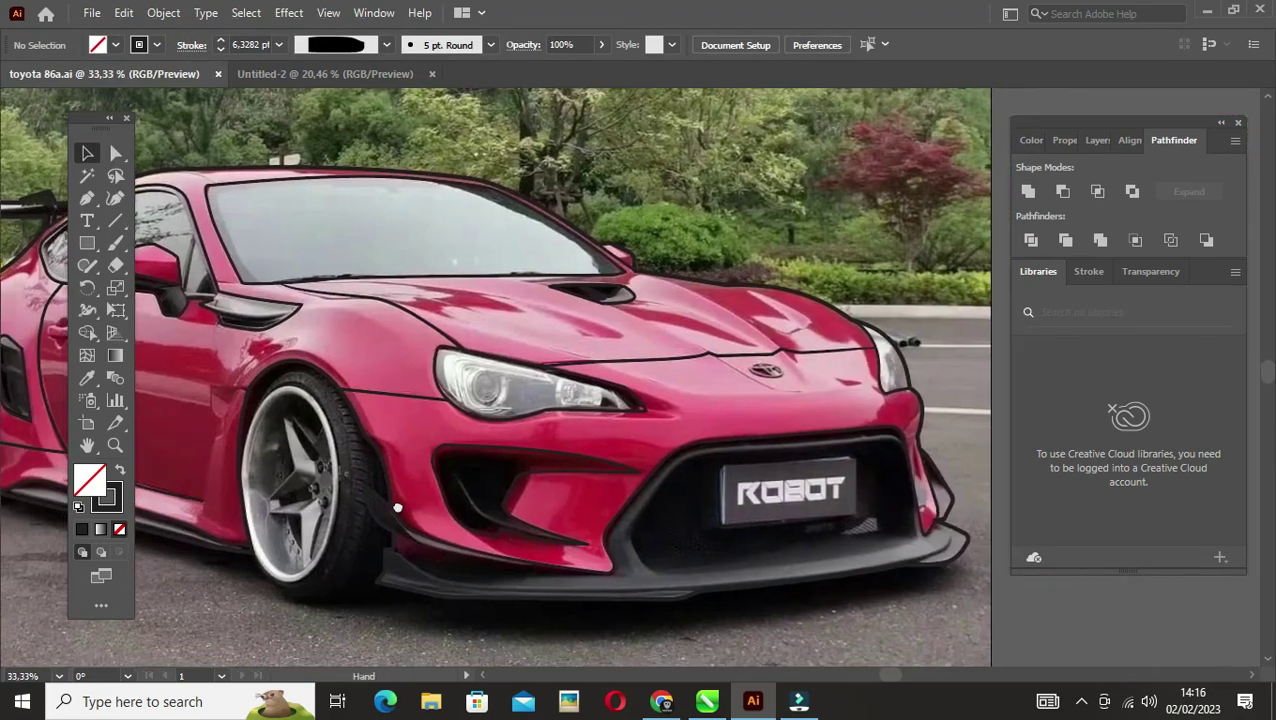
pyautogui.keyDown('alt'); pyautogui.scroll(1, 670, 425); pyautogui.keyUp('alt')
pyautogui.keyDown('alt'); pyautogui.scroll(1, 718, 470); pyautogui.keyUp('alt')
# Step: Draw a rectangle around the ROBOT licence plate and show the Layers panel
pyautogui.hotkey('ctrl', 'z')
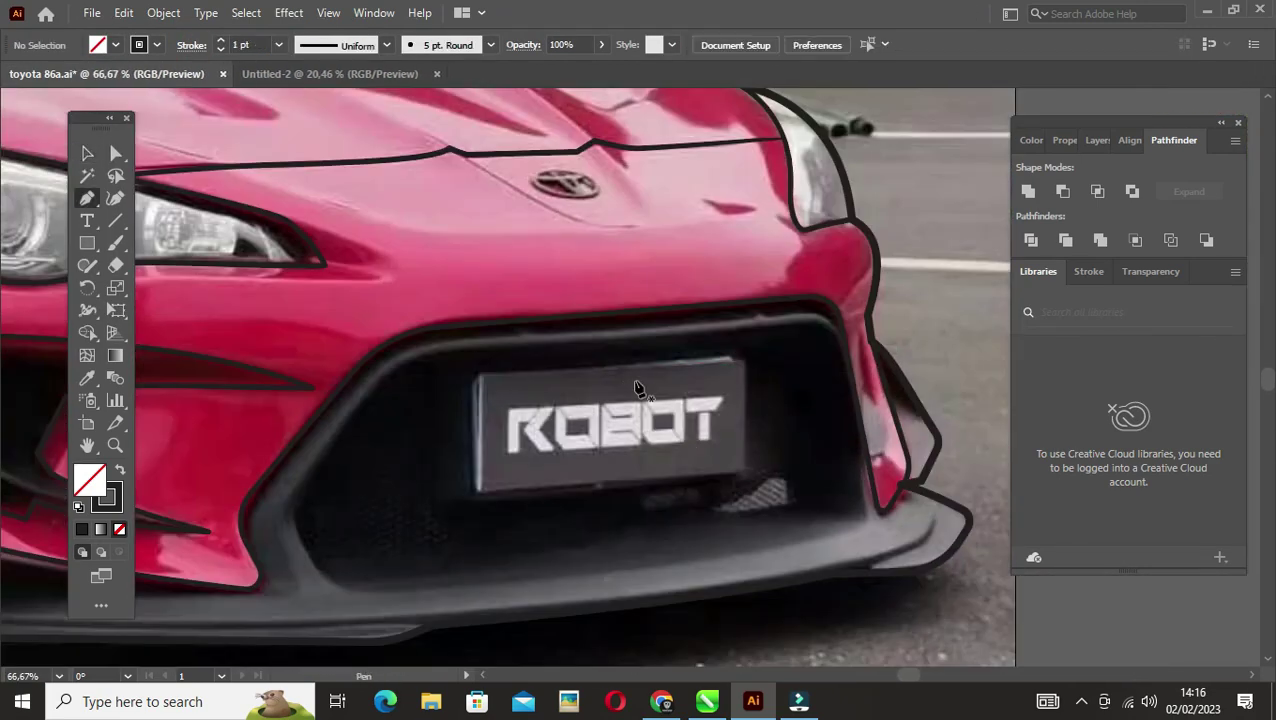
pyautogui.moveTo(475, 380); pyautogui.dragTo(746, 486)
pyautogui.press('v')
pyautogui.hotkey('ctrl', 'shift', 'a')
pyautogui.keyDown('alt'); pyautogui.scroll(-3, 951, 537); pyautogui.keyUp('alt')
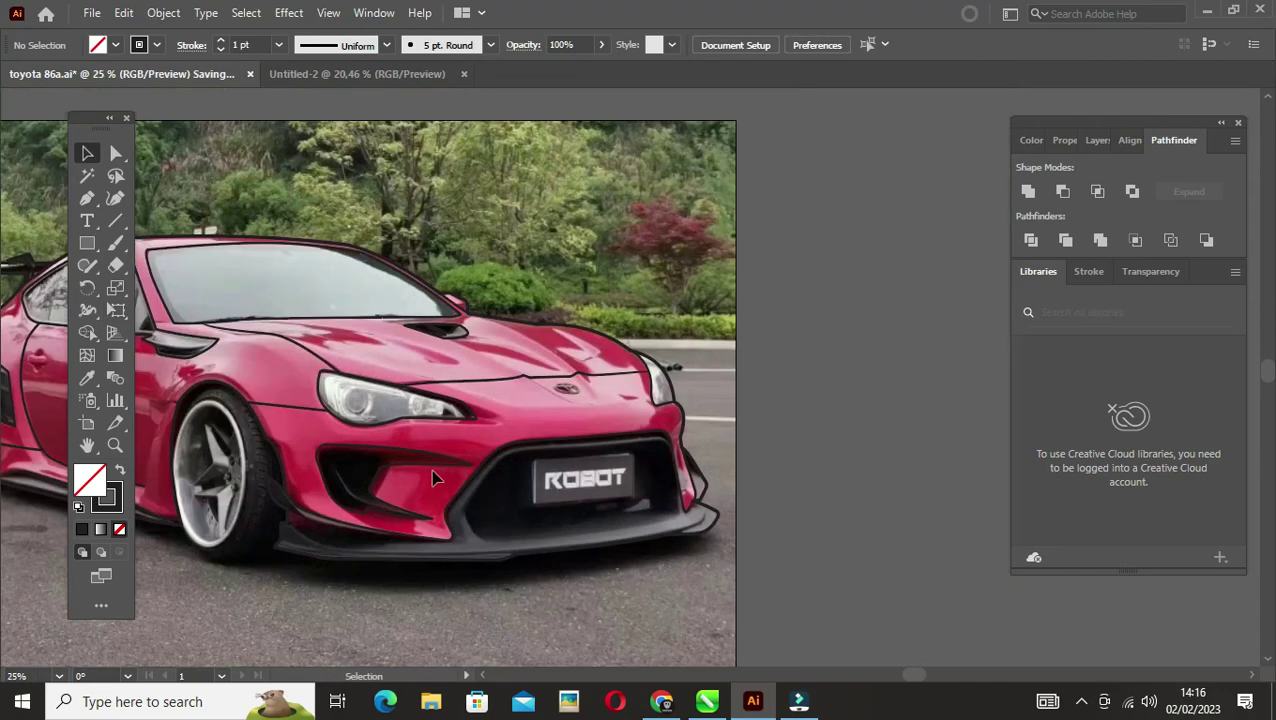
pyautogui.press('F7')
pyautogui.keyDown('alt'); pyautogui.scroll(1, 500, 390); pyautogui.keyUp('alt')
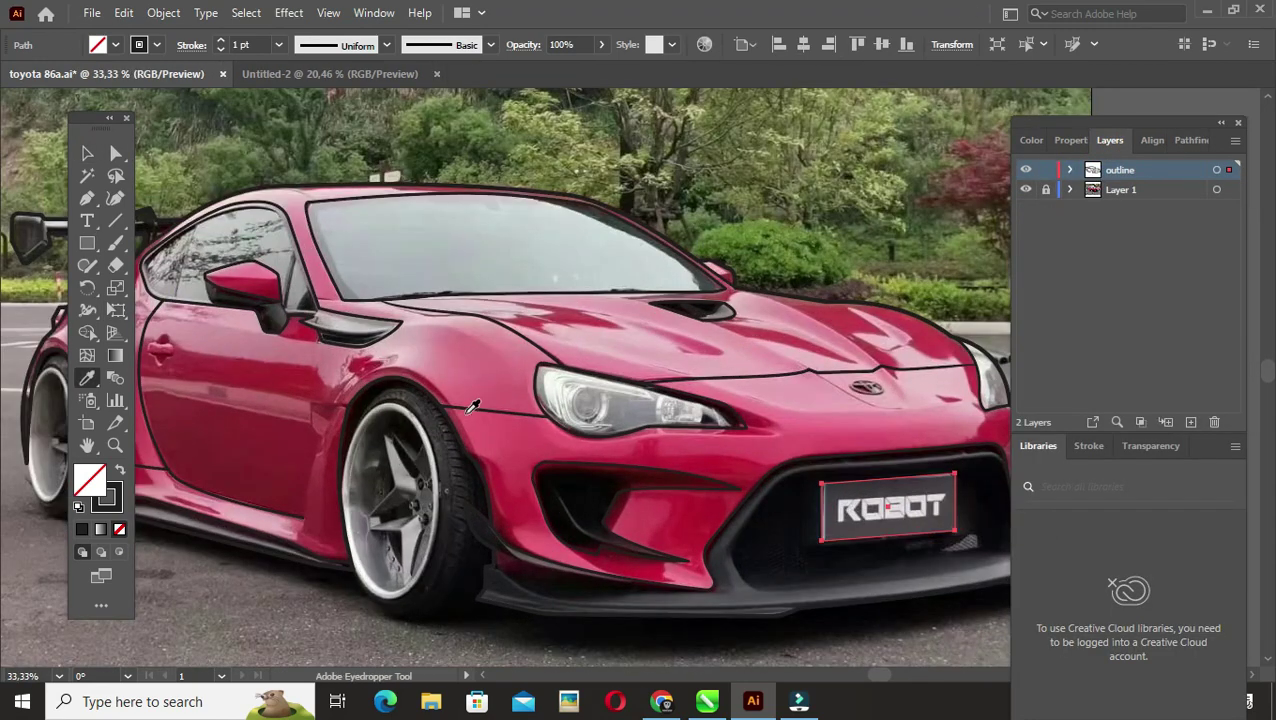
pyautogui.keyDown('alt'); pyautogui.scroll(2, 366, 440); pyautogui.keyUp('alt')
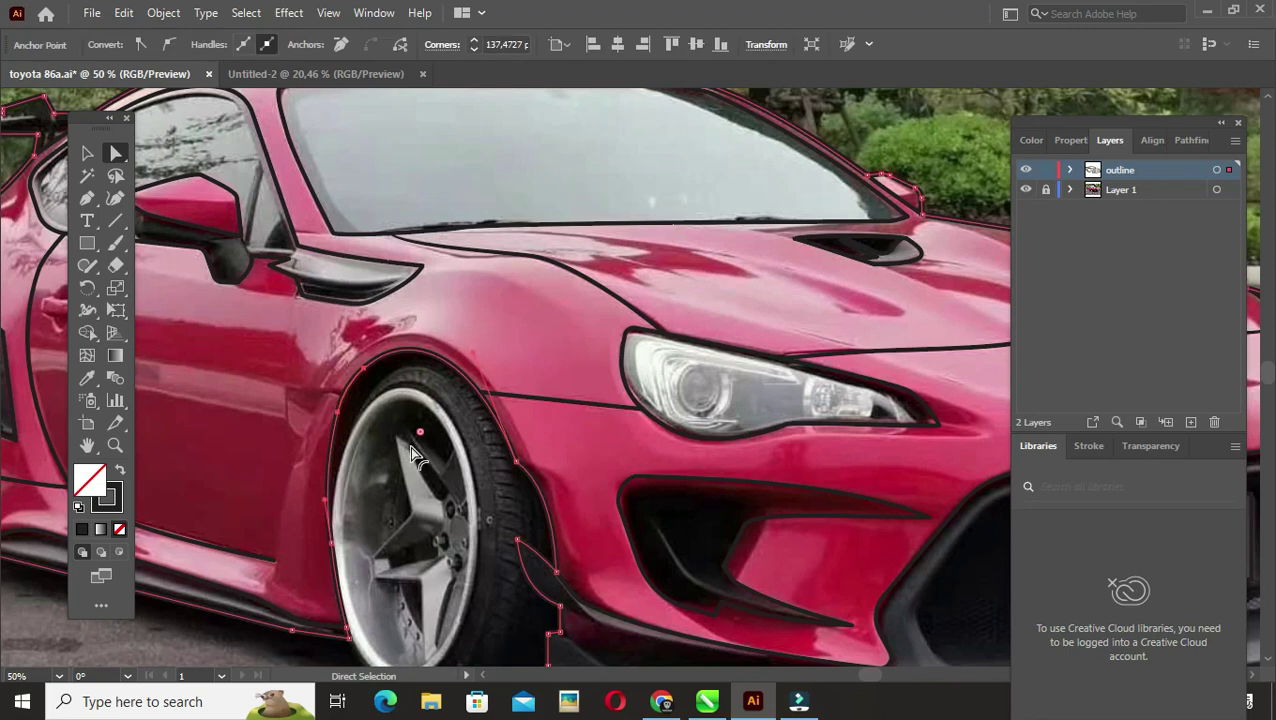
pyautogui.moveTo(30, 450); pyautogui.dragTo(366, 450)
pyautogui.hotkey('ctrl', 's')
# Step: Trace the ground shadow from behind the rear wheel to the front bumper corner and restack it
pyautogui.press('p')
pyautogui.click(160, 424)
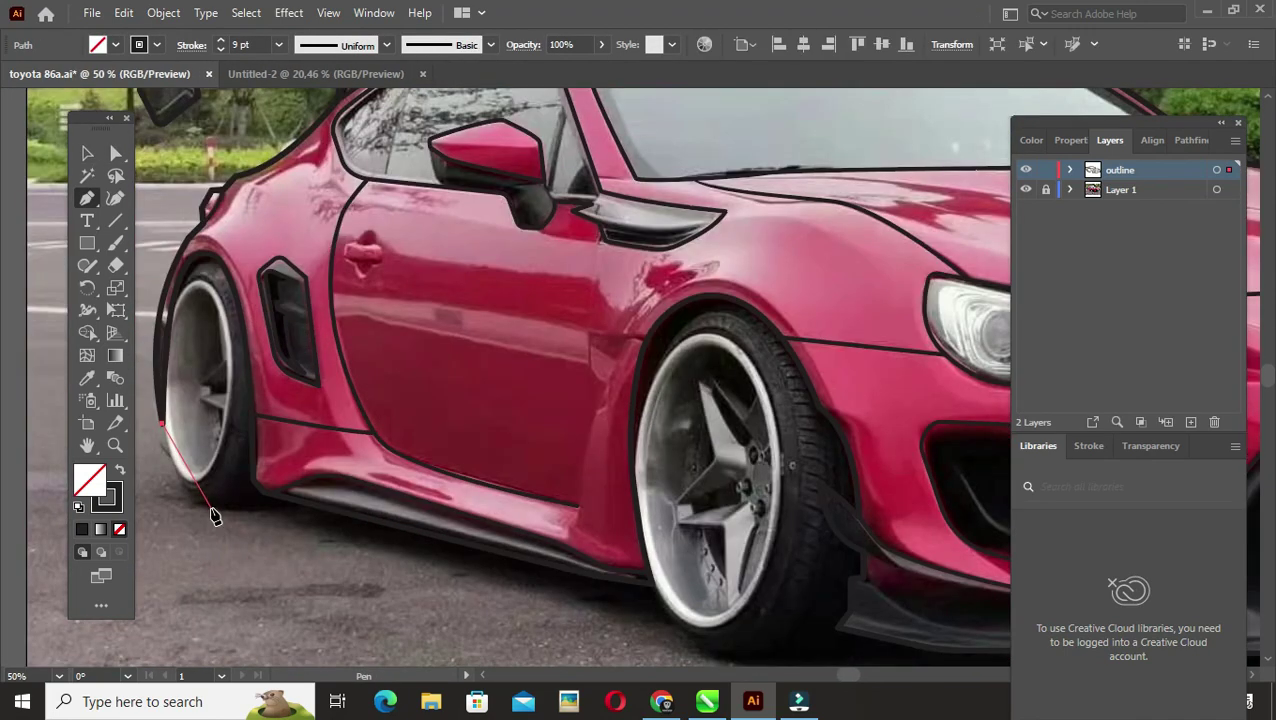
pyautogui.moveTo(515, 562); pyautogui.dragTo(298, 494)
pyautogui.click(467, 546)
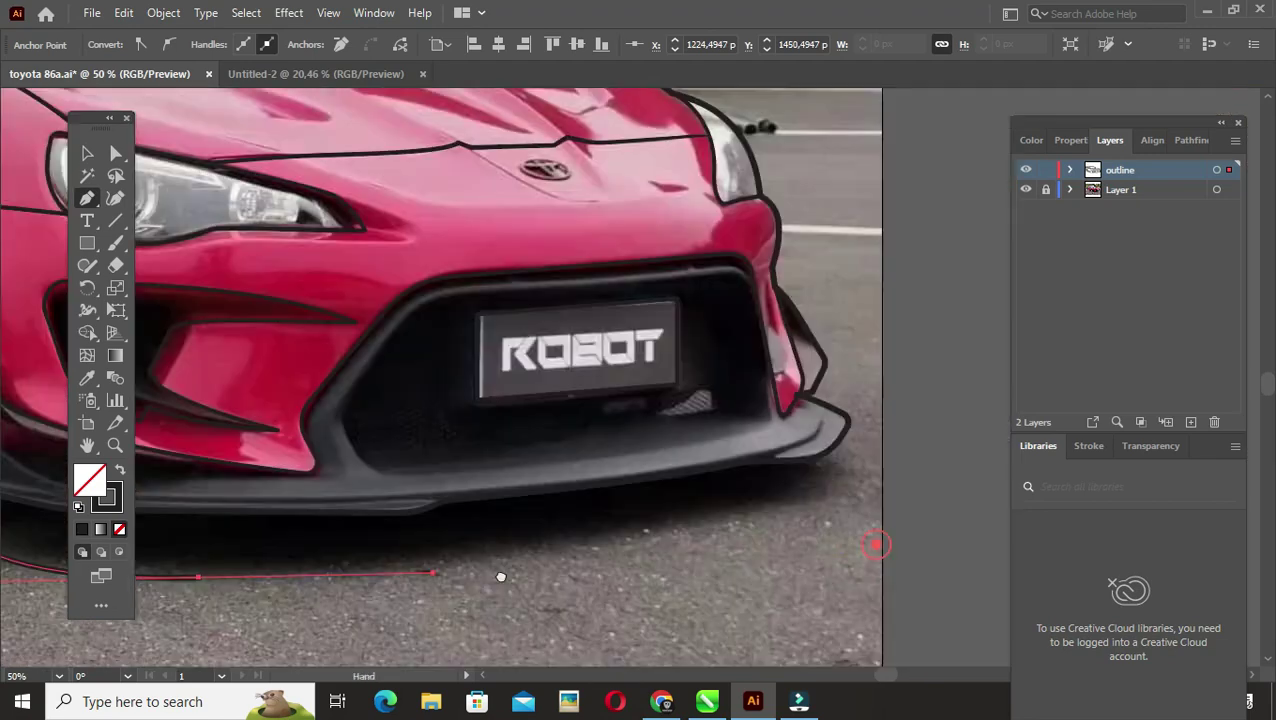
pyautogui.click(636, 523)
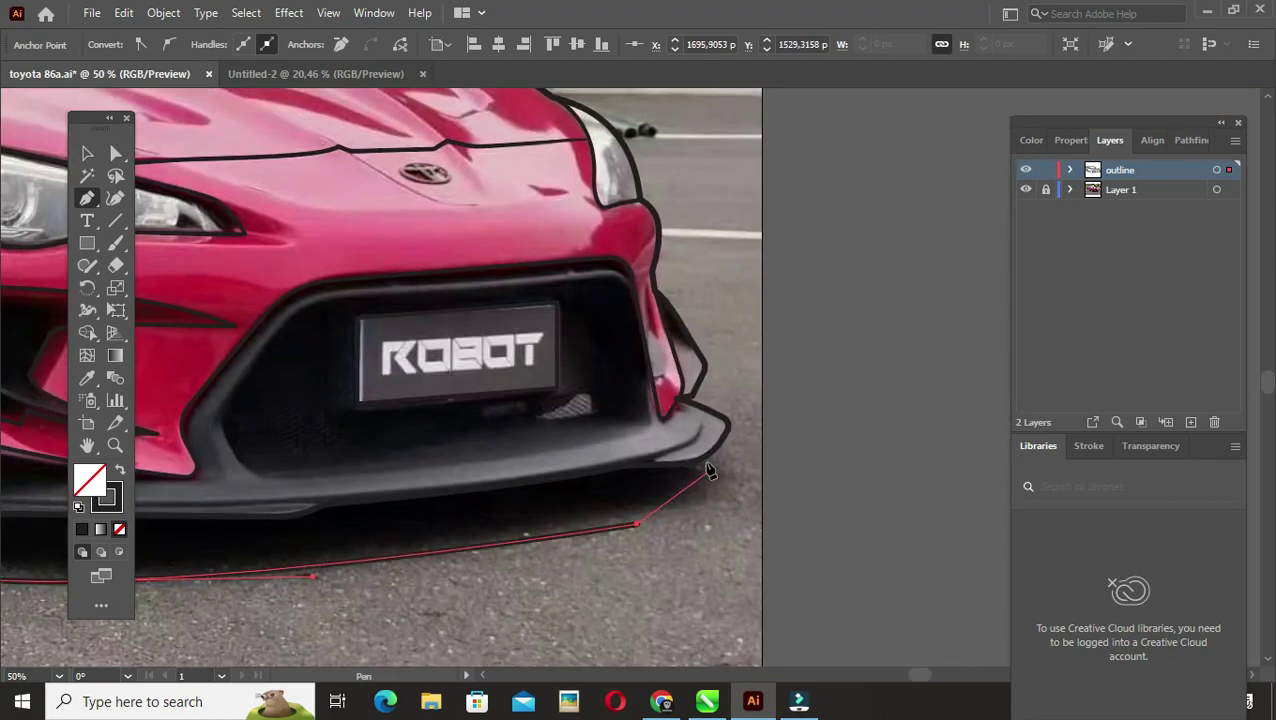
pyautogui.scroll(-3, 922, 555)
pyautogui.scroll(5, 373, 385)
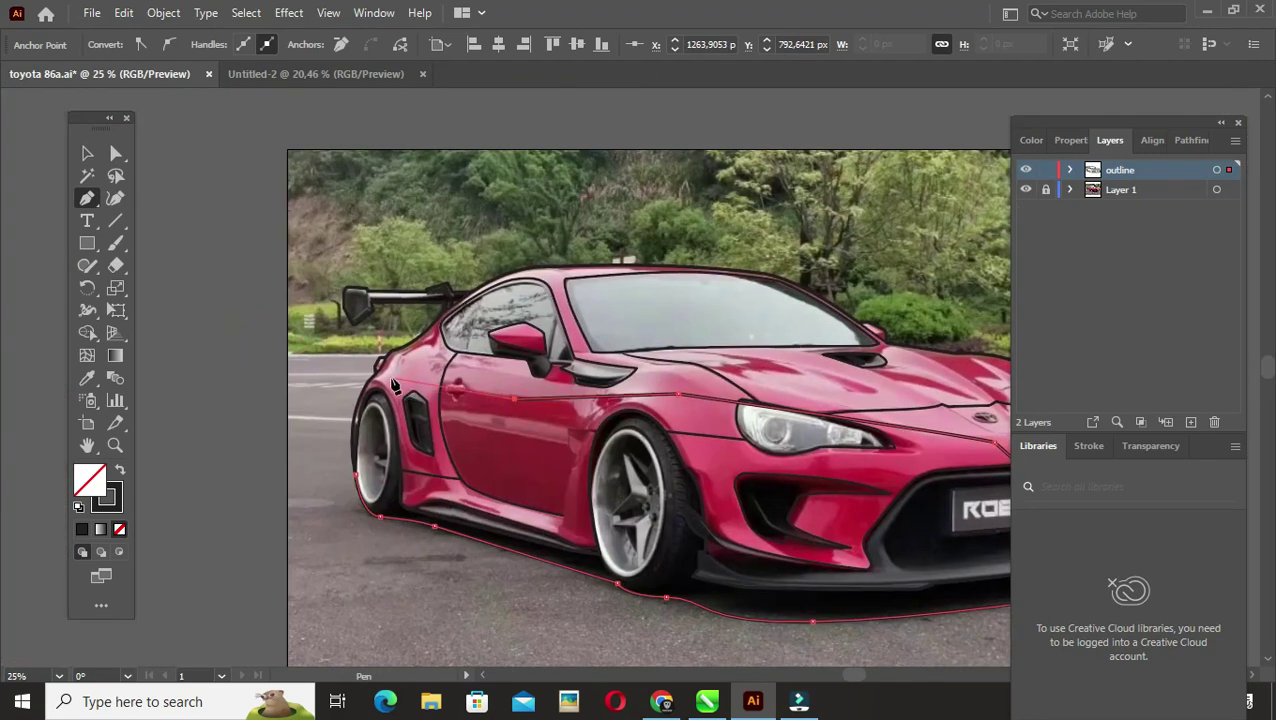
pyautogui.click(163, 12)
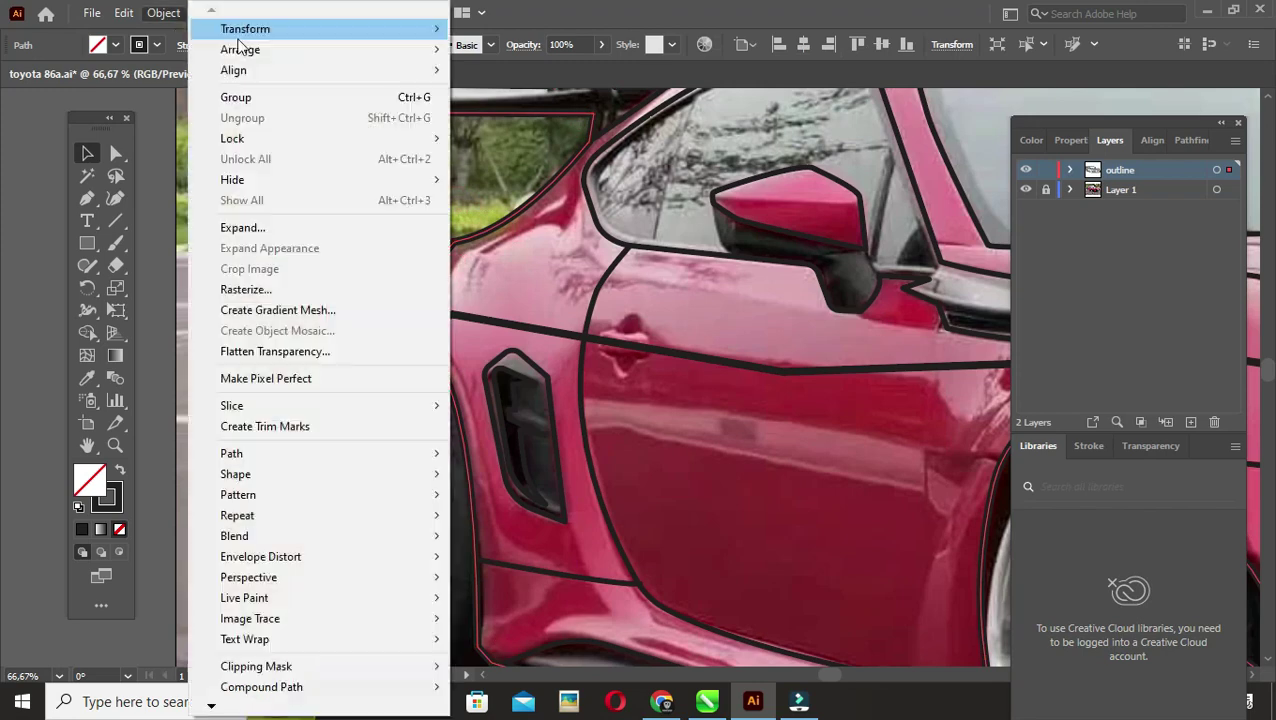
pyautogui.click(1191, 140)
pyautogui.click(603, 311)
# Step: Hide and reshow the photo layer to check the traced lines
pyautogui.scroll(-3, 926, 507)
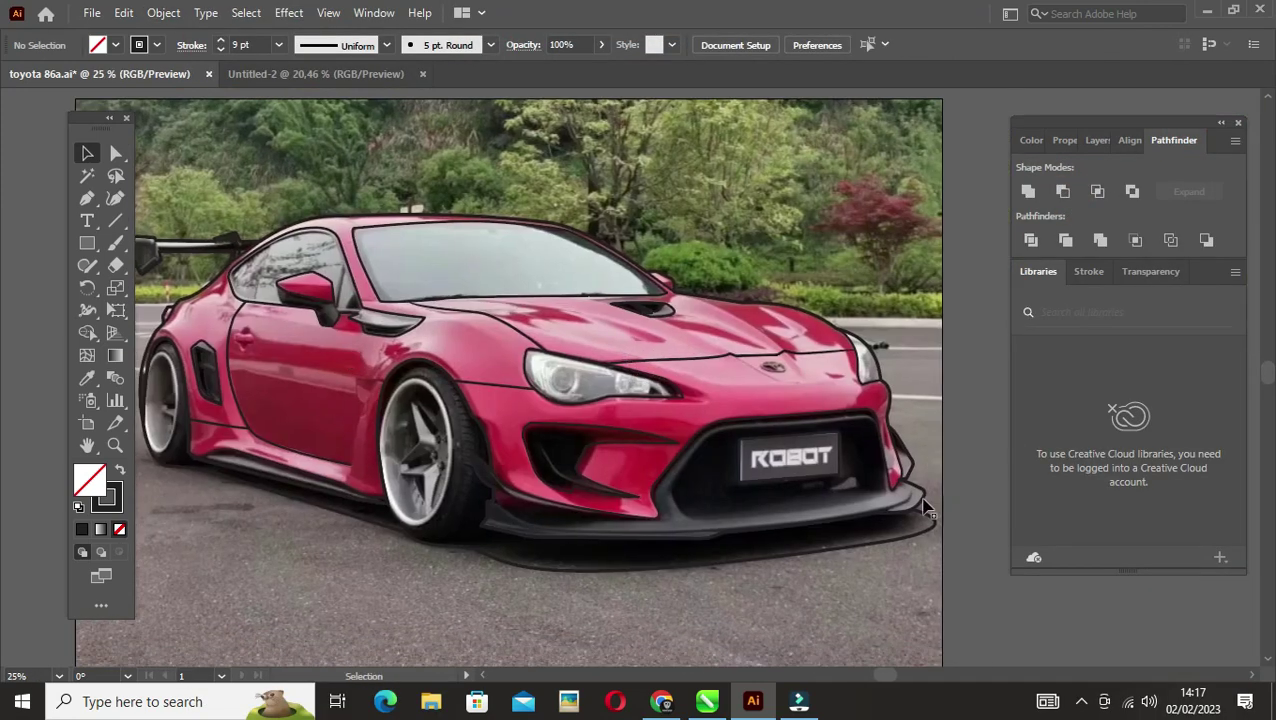
pyautogui.click(1096, 140)
pyautogui.click(1025, 189)
pyautogui.scroll(3, 536, 480)
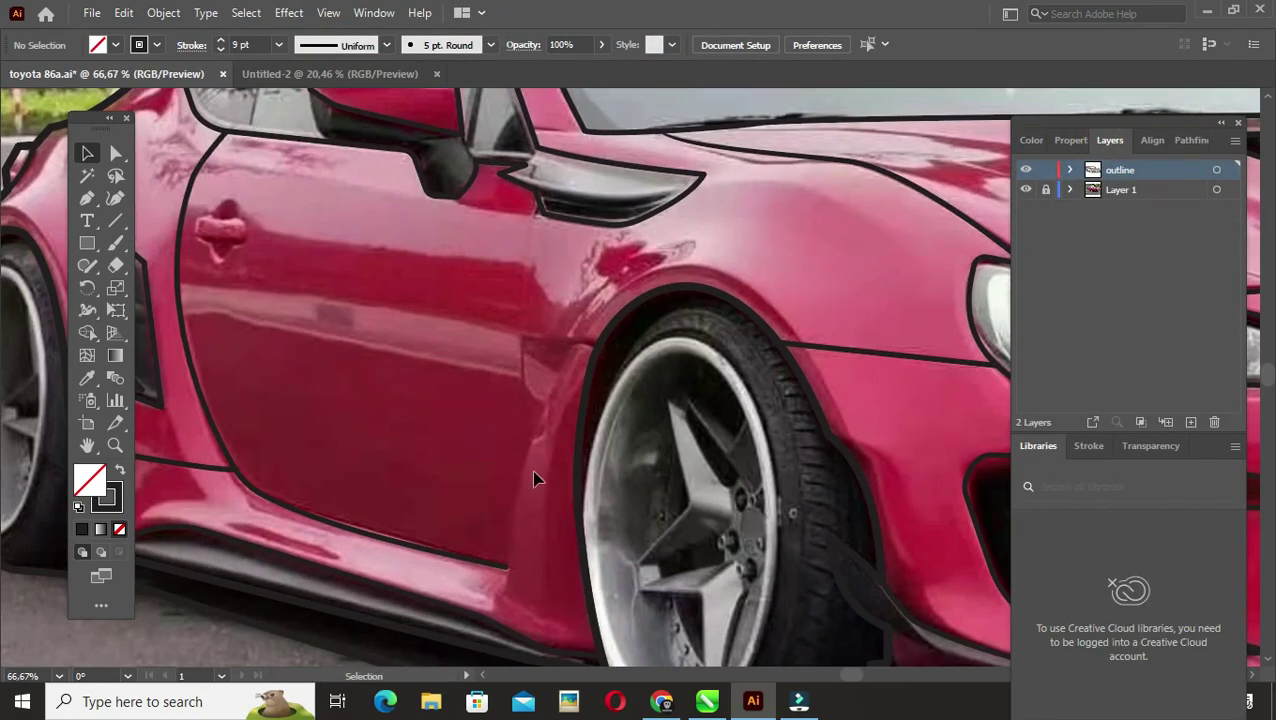
# Step: Draw the door's front edge seam line
pyautogui.press('p')
pyautogui.scroll(2, 527, 483)
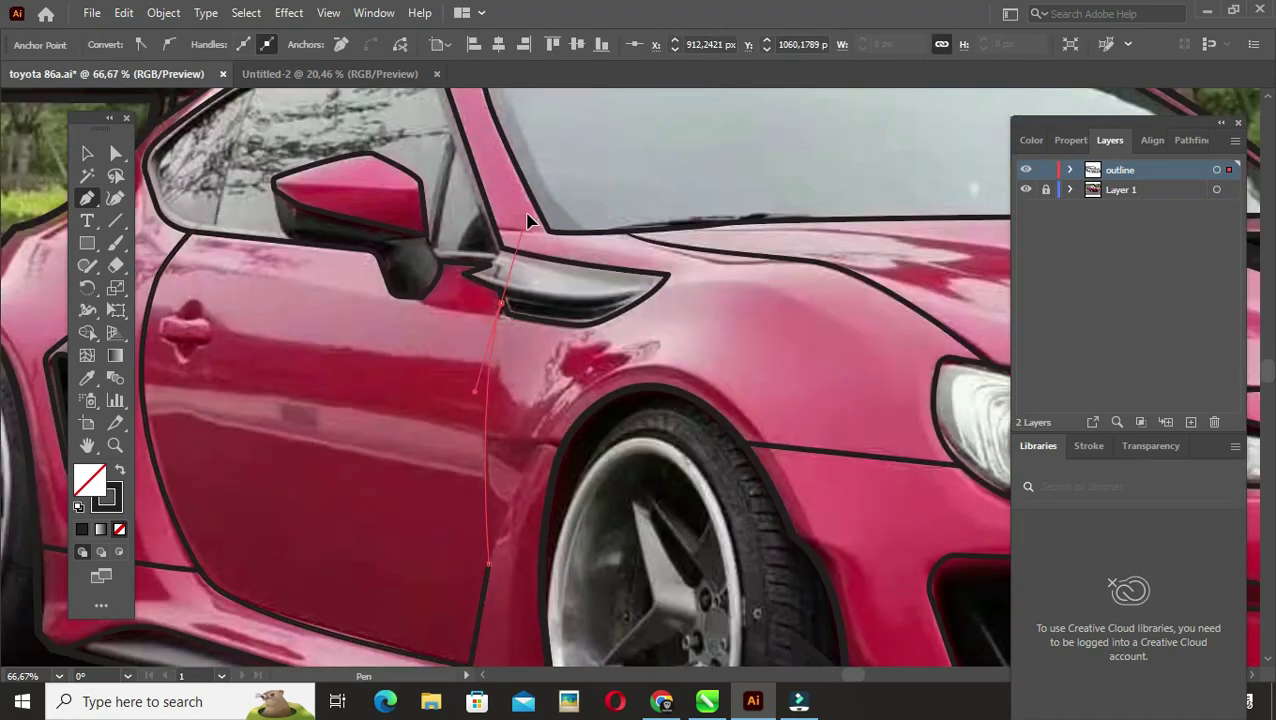
pyautogui.press('Escape')
pyautogui.click(531, 448)
pyautogui.press('v')
pyautogui.scroll(-3, 504, 458)
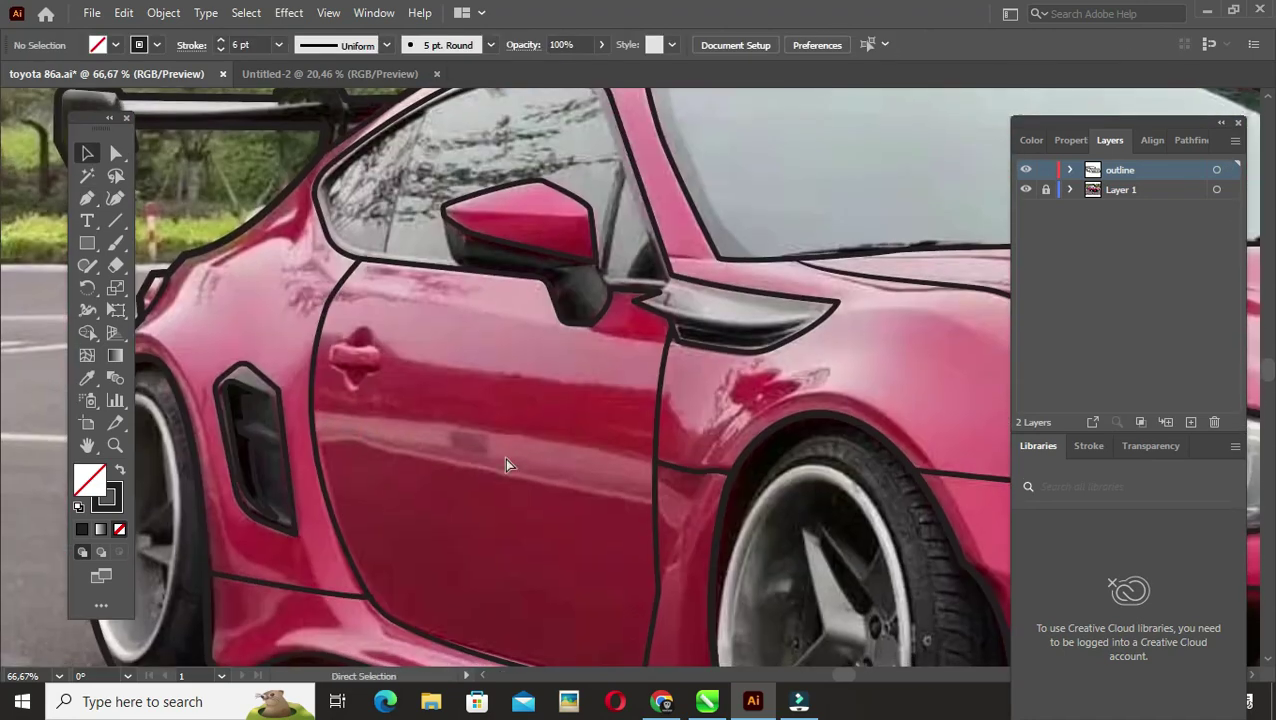
pyautogui.scroll(1, 304, 412)
pyautogui.scroll(2, 304, 412)
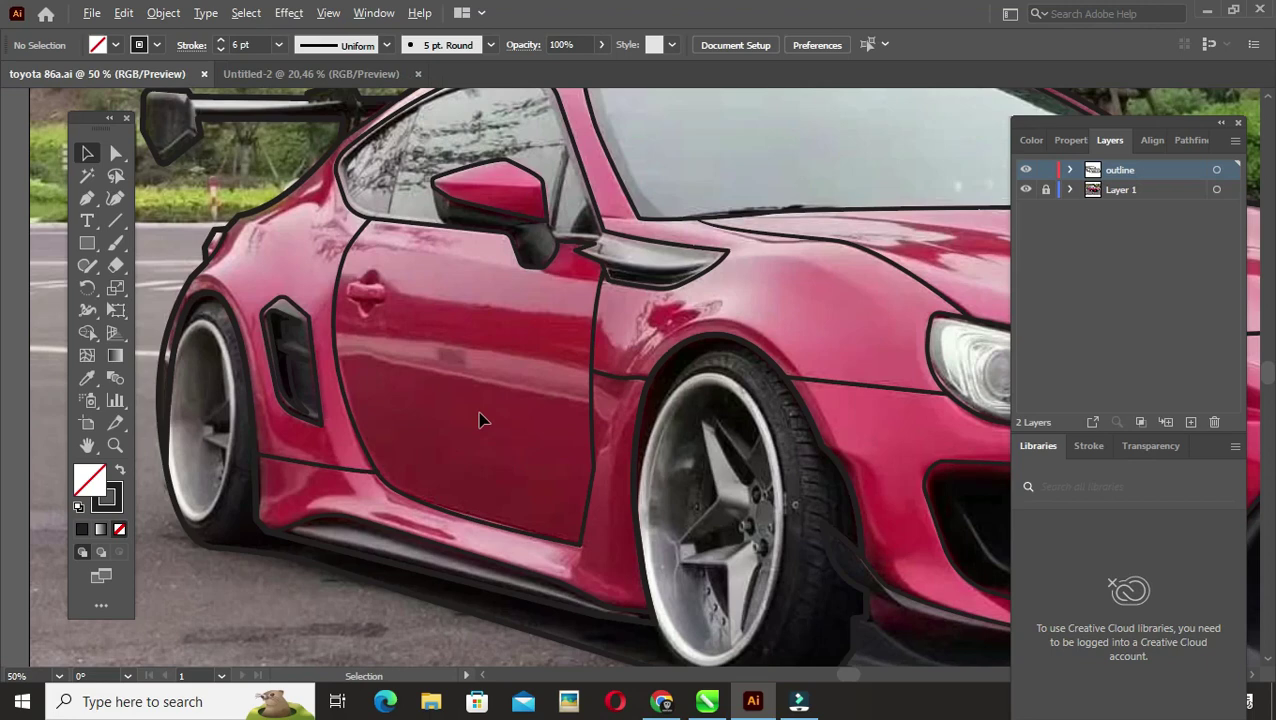
pyautogui.scroll(-1, 481, 421)
# Step: Outline the curved front splitter piece below the left bumper intake as a closed shape
pyautogui.moveTo(718, 400); pyautogui.dragTo(672, 352)
pyautogui.scroll(1, 438, 484)
pyautogui.press('p')
pyautogui.moveTo(310, 422); pyautogui.dragTo(330, 423)
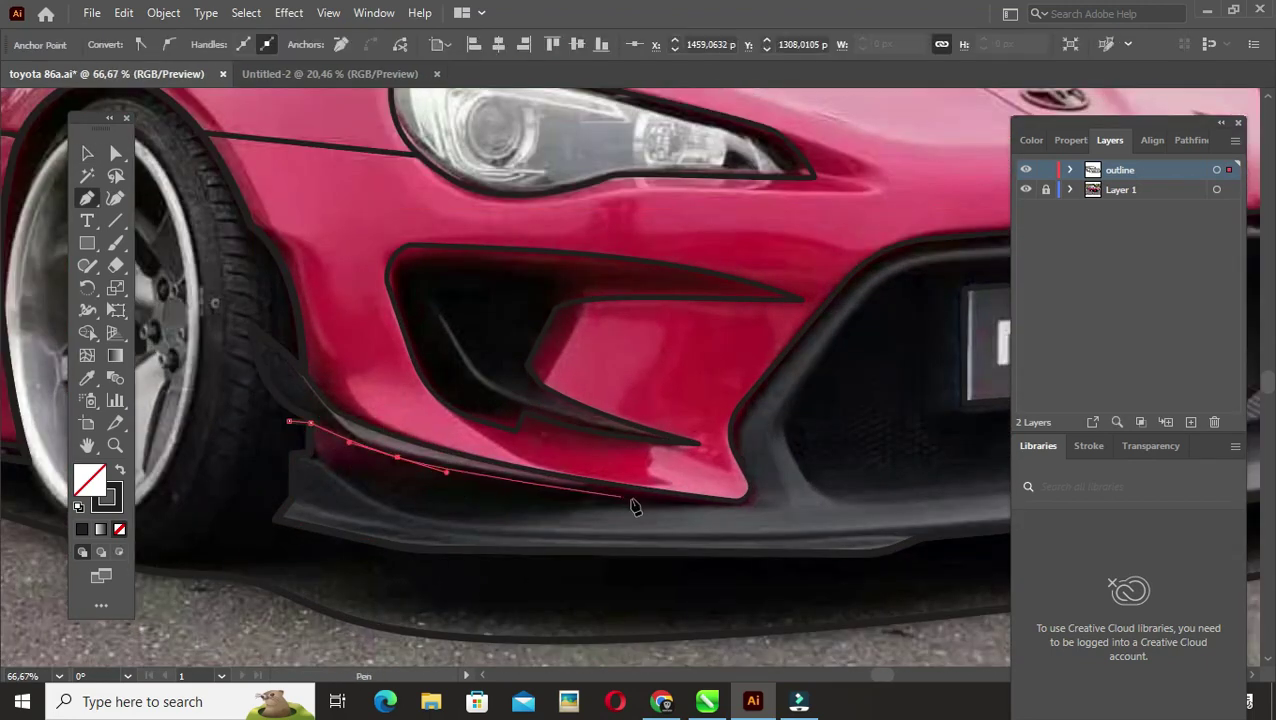
pyautogui.moveTo(383, 497); pyautogui.dragTo(330, 476)
pyautogui.click(289, 427)
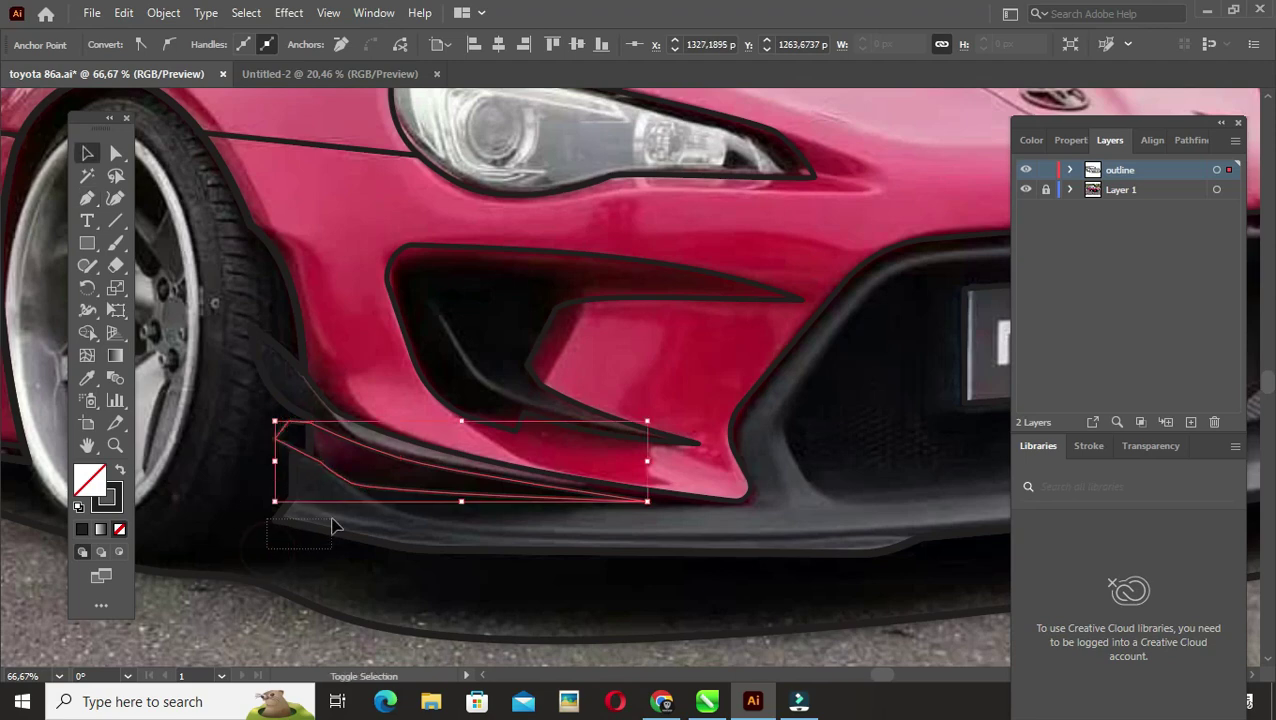
pyautogui.hotkey('ctrl', 'shift', 'a')
# Step: Merge the splitter wing into one shape with Shape Builder and combine leftover pieces using Pathfinder
pyautogui.hotkey('ctrl', 'a')
pyautogui.hotkey('shift', 'm')
pyautogui.press('v')
pyautogui.click(284, 444)
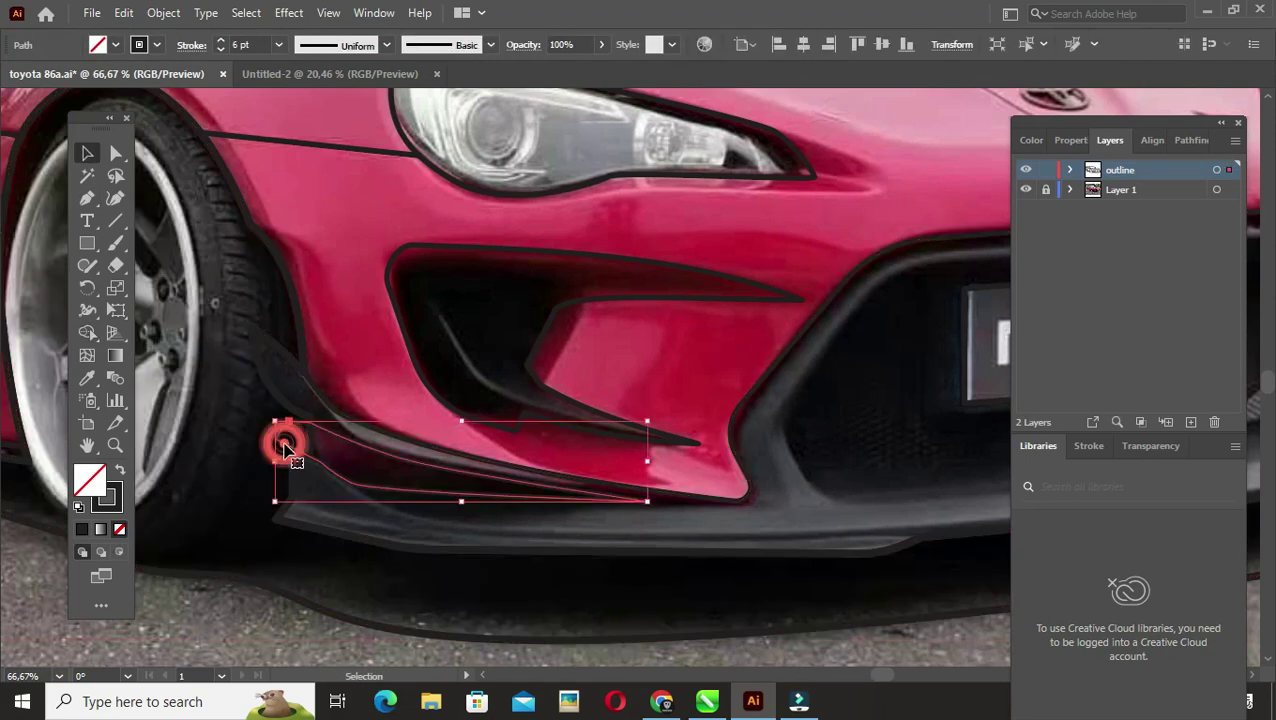
pyautogui.scroll(3, 323, 433)
pyautogui.click(207, 330)
pyautogui.keyDown('shift'); pyautogui.click(300, 405); pyautogui.keyUp('shift')
pyautogui.hotkey('shift', 'ctrl', 'F9')
pyautogui.scroll(-5, 461, 319)
pyautogui.click(829, 500)
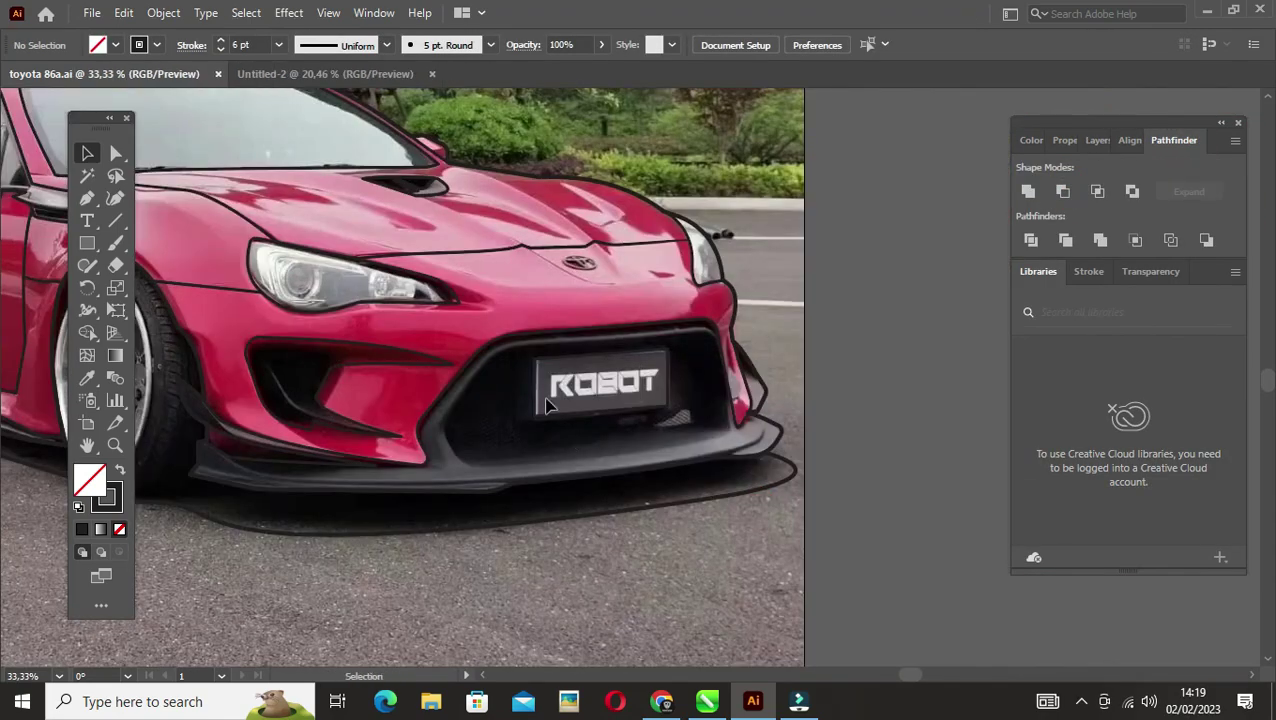
pyautogui.scroll(-2, 547, 405)
# Step: Hide the photo layer and fill the lower body shadow and spoiler with black
pyautogui.click(1097, 140)
pyautogui.click(1025, 189)
pyautogui.click(310, 380)
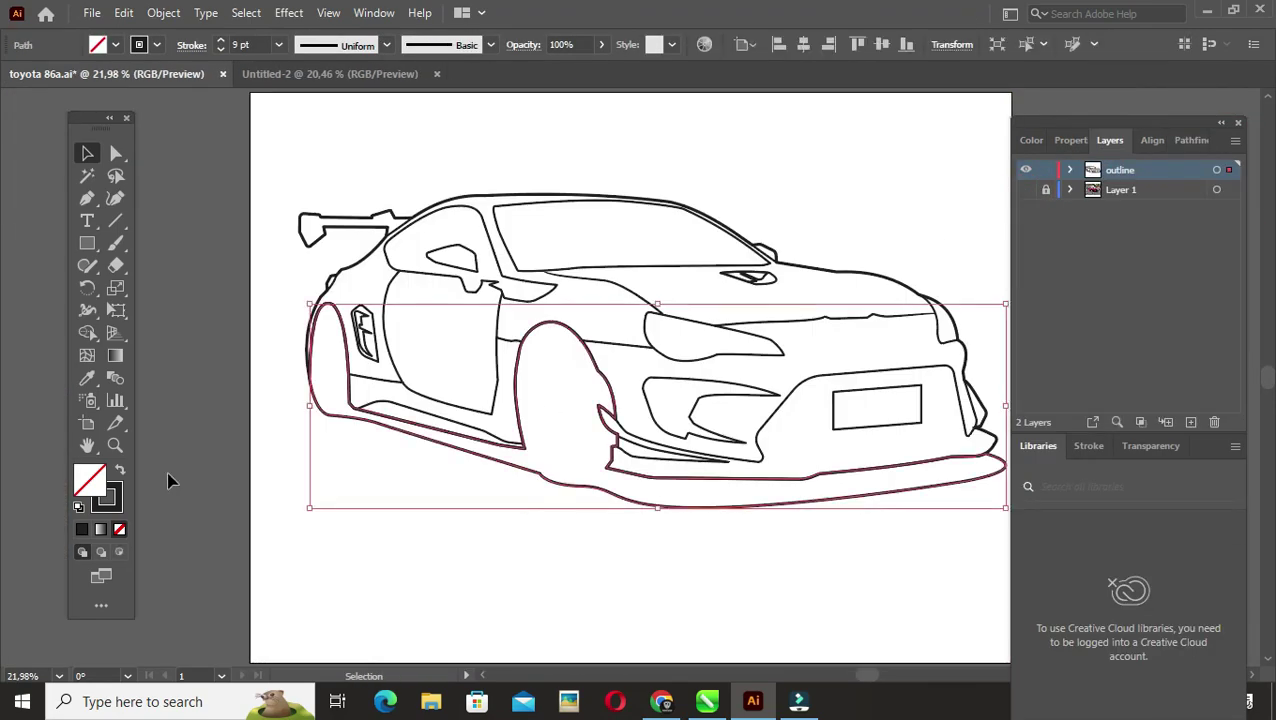
pyautogui.click(119, 469)
pyautogui.click(345, 205)
pyautogui.click(389, 221)
pyautogui.click(122, 472)
pyautogui.click(330, 520)
# Step: Fill the side window and windshield with black
pyautogui.click(431, 274)
pyautogui.click(122, 472)
pyautogui.click(490, 205)
pyautogui.click(122, 472)
pyautogui.click(396, 500)
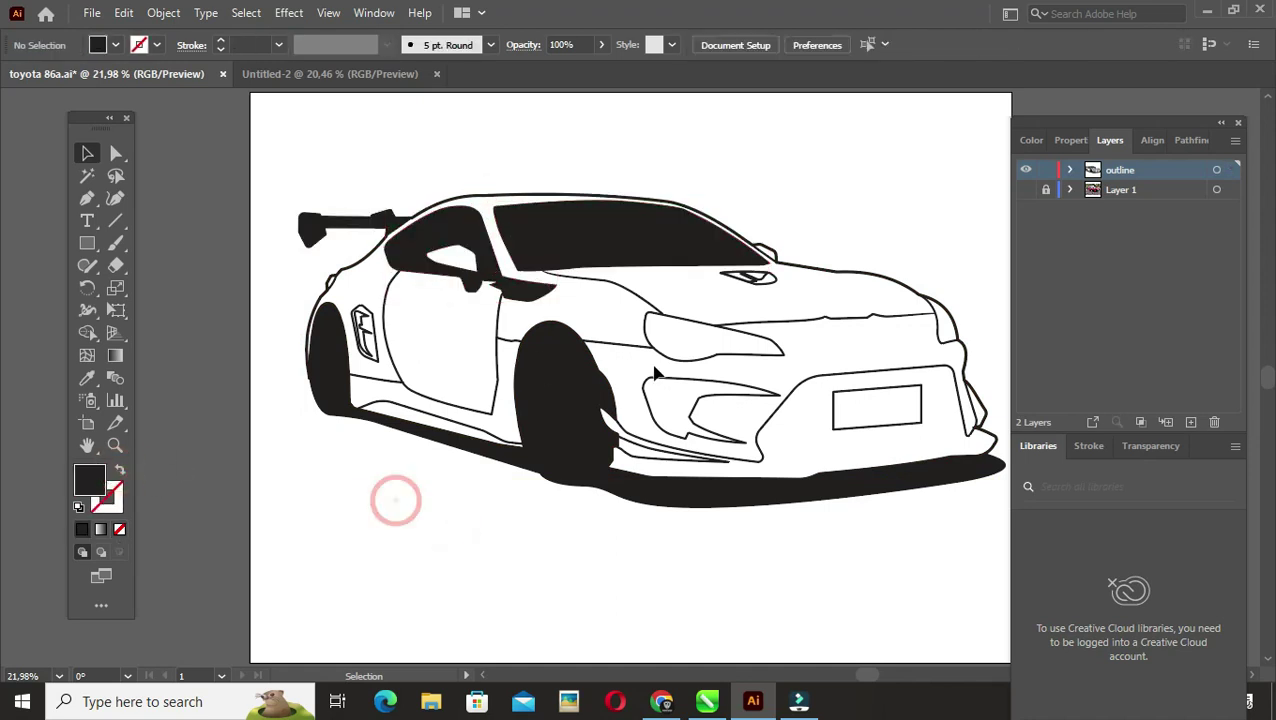
# Step: Fill a headlight and the front intake shapes with black
pyautogui.click(655, 373)
pyautogui.keyDown('shift'); pyautogui.click(817, 384); pyautogui.keyUp('shift')
pyautogui.click(122, 472)
pyautogui.click(416, 530)
pyautogui.scroll(2, 390, 345)
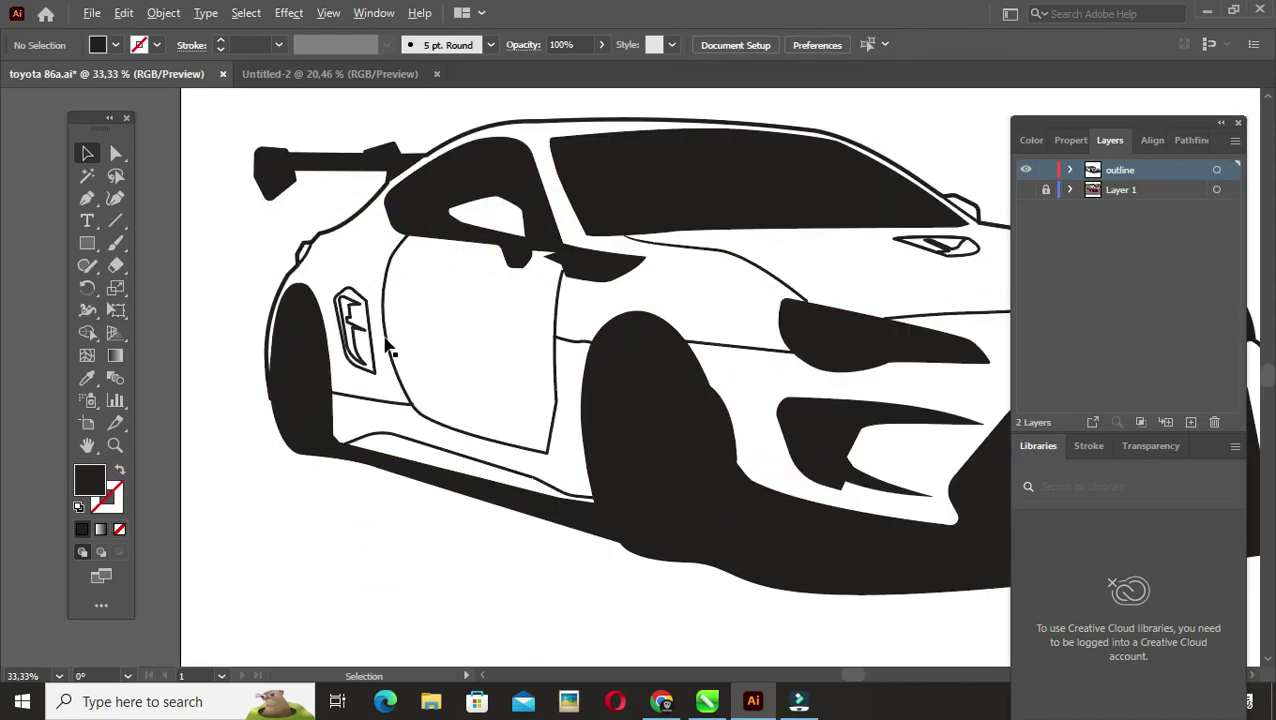
pyautogui.scroll(2, 390, 345)
# Step: Fill the side vent, hood vent piece and lower bumper with black, then save
pyautogui.click(330, 315)
pyautogui.scroll(-2, 196, 590)
pyautogui.click(120, 470)
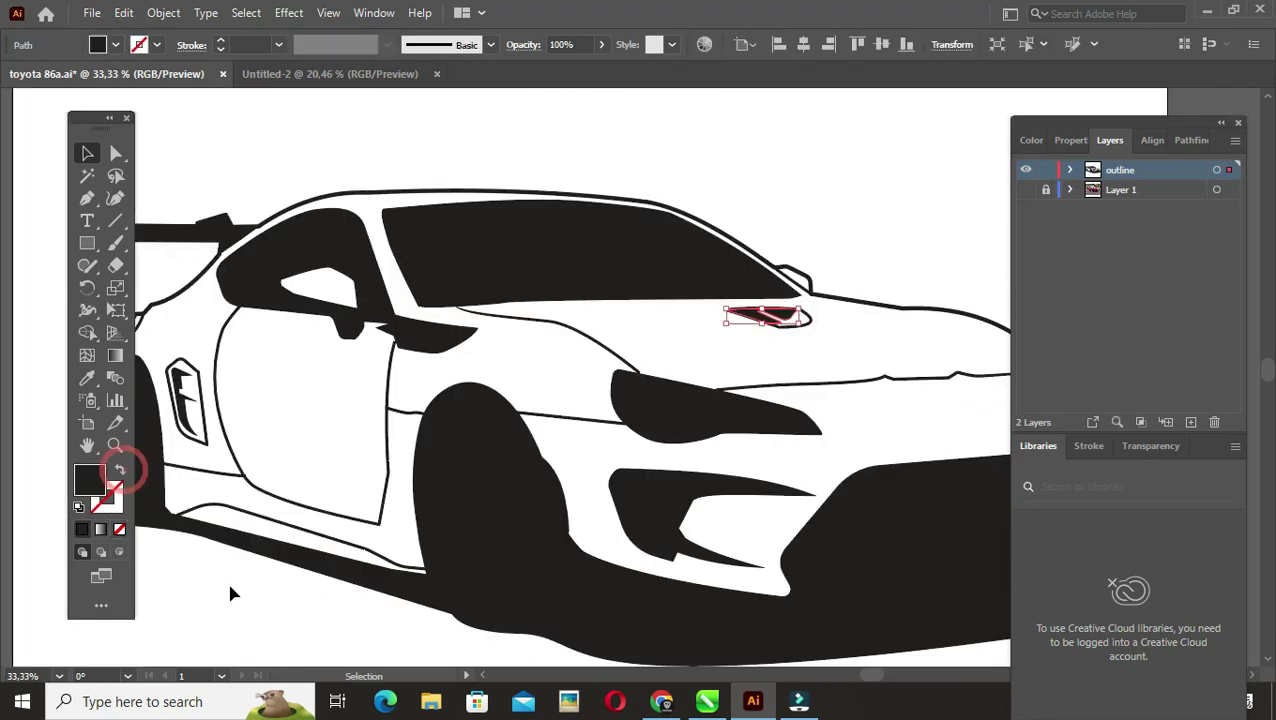
pyautogui.scroll(-2, 717, 535)
pyautogui.scroll(2, 817, 490)
pyautogui.click(817, 490)
pyautogui.hotkey('shift', 'x')
pyautogui.scroll(-2, 478, 415)
pyautogui.hotkey('ctrl', 's')
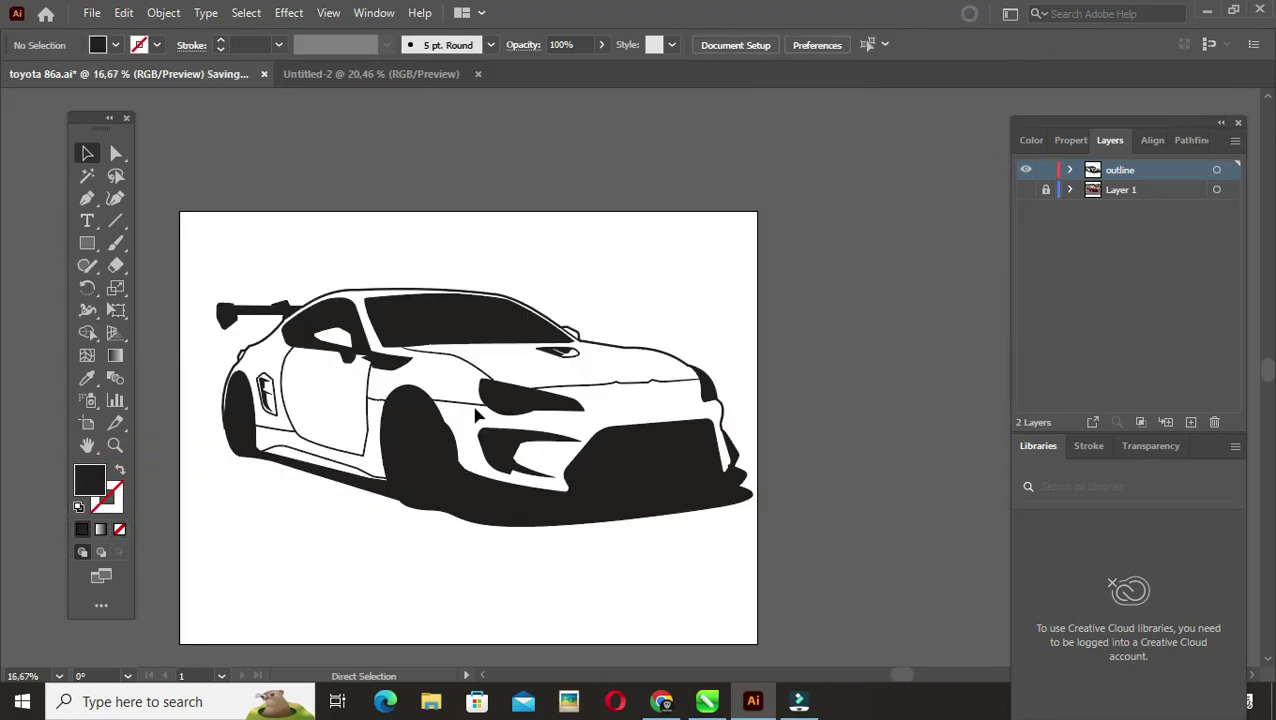
# Step: Add a base color layer and paste the car's outer outline into it in front
pyautogui.scroll(1, 891, 361)
pyautogui.click(1025, 189)
pyautogui.click(627, 254)
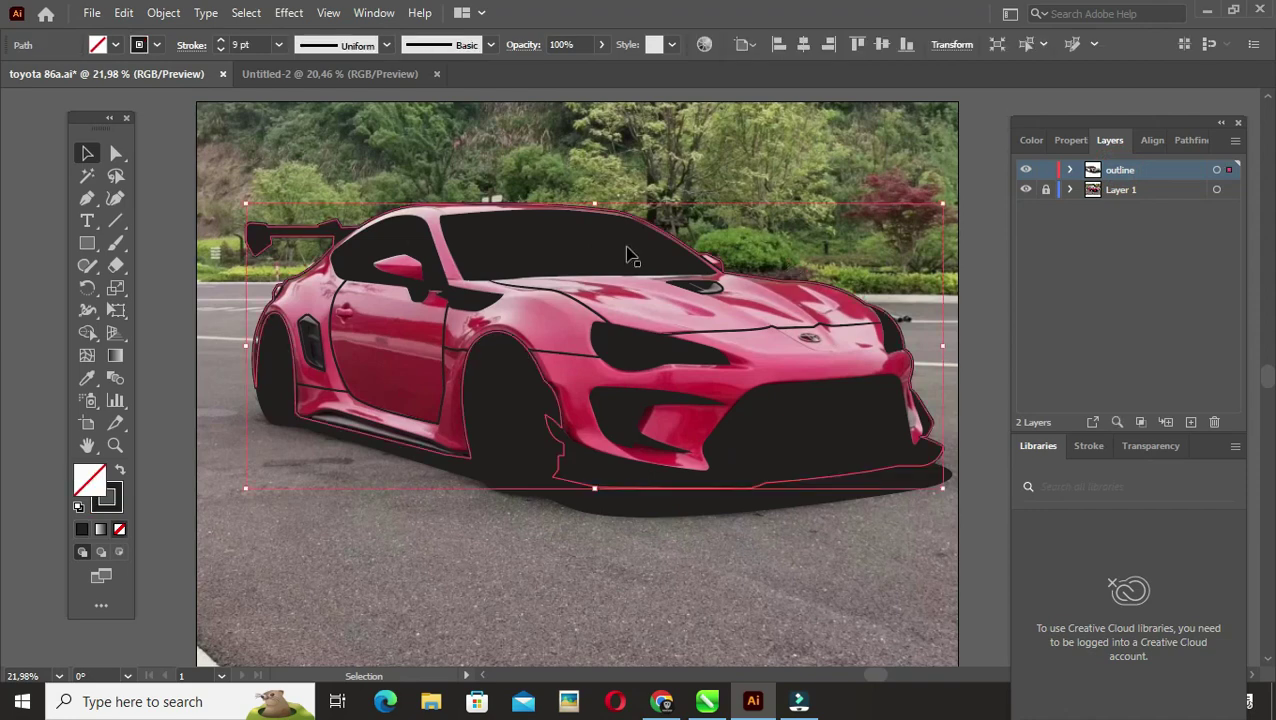
pyautogui.click(1192, 421)
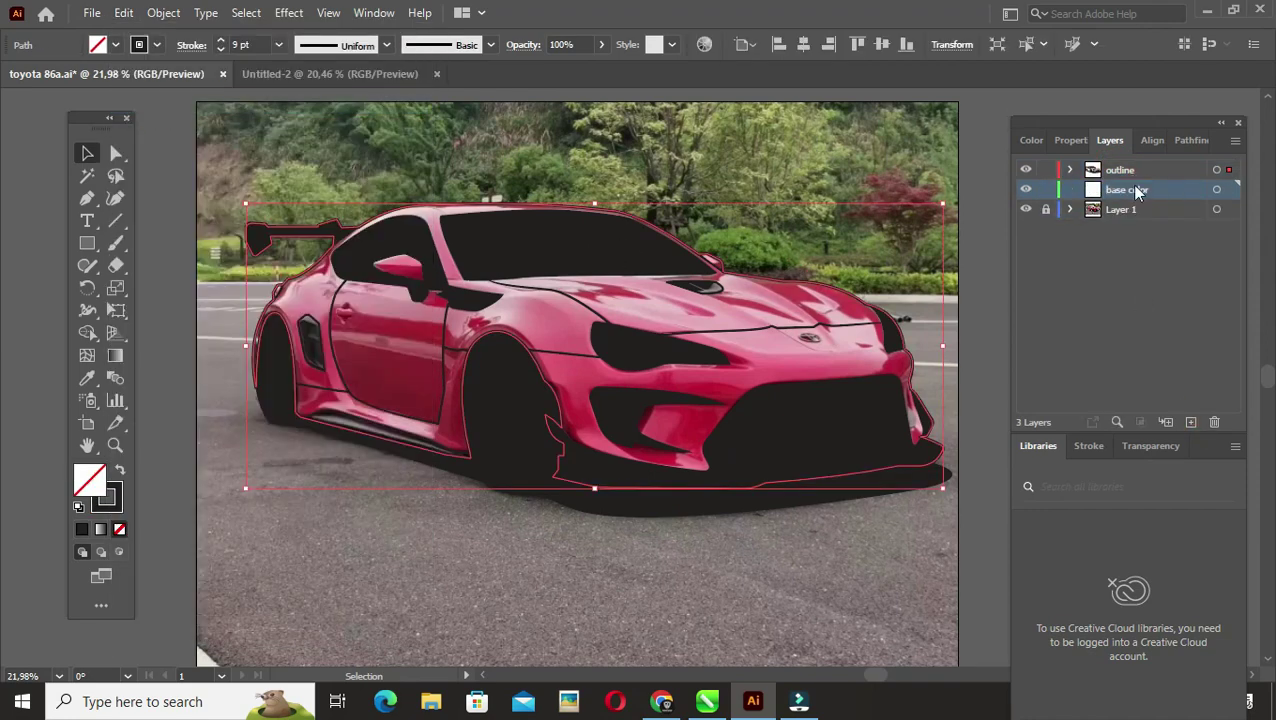
pyautogui.click(1025, 169)
pyautogui.hotkey('ctrl', 'f')
pyautogui.scroll(2, 777, 358)
# Step: Fill the pasted outline with the pink body colour sampled from the photo, and save
pyautogui.press('i')
pyautogui.click(628, 420)
pyautogui.hotkey('ctrl', 'z')
pyautogui.scroll(1, 400, 380)
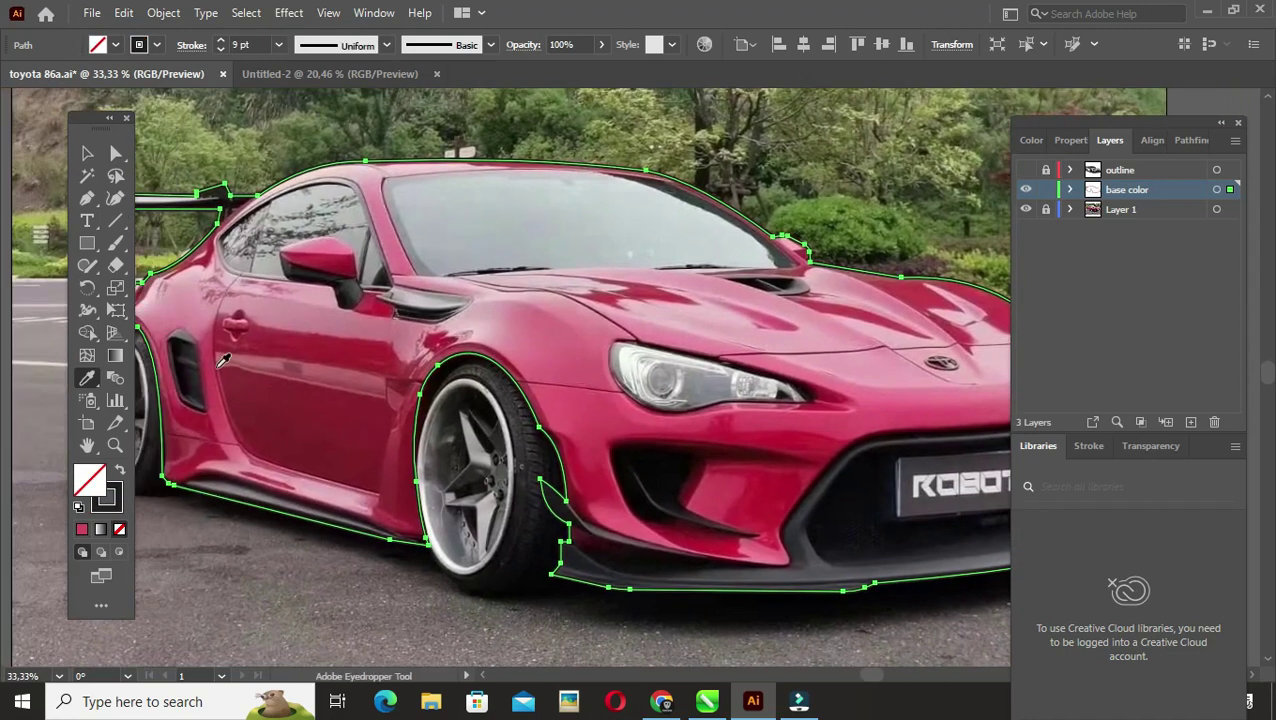
pyautogui.click(220, 364)
pyautogui.press('v')
pyautogui.click(251, 627)
pyautogui.hotkey('ctrl', '0')
pyautogui.click(1025, 169)
pyautogui.hotkey('ctrl', 's')
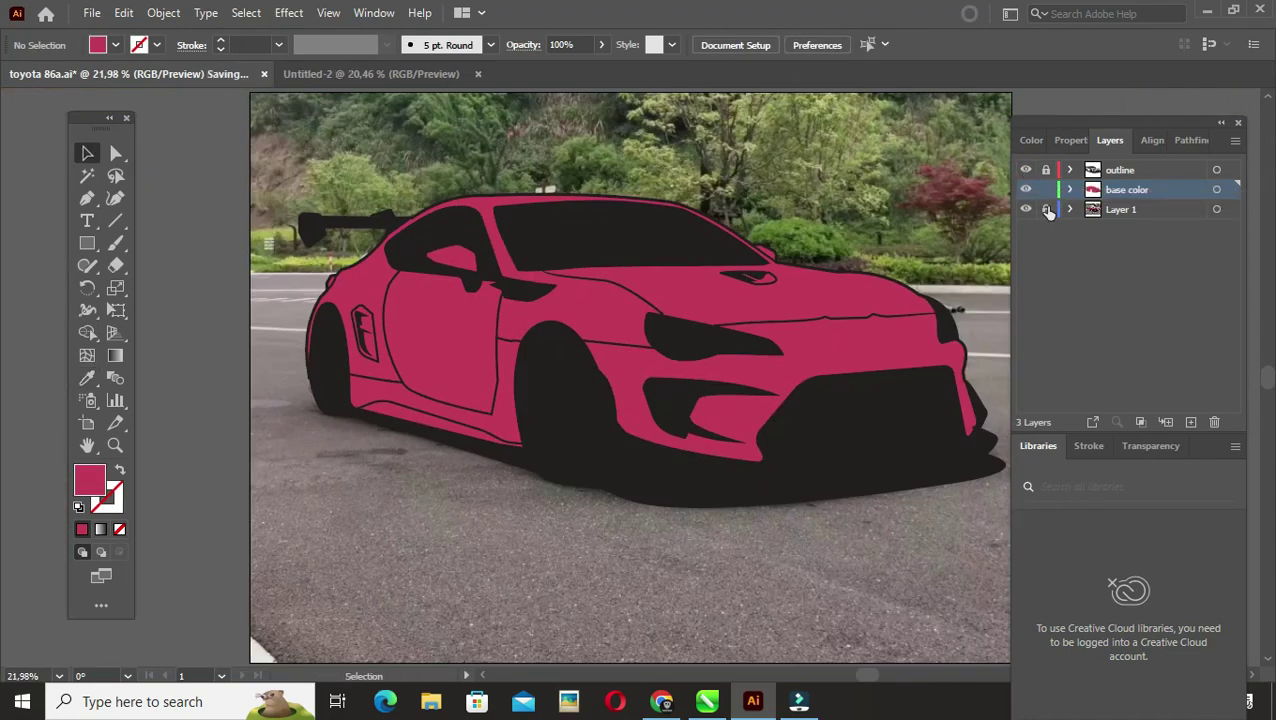
# Step: Compare layers and swap the pink base shape's fill and stroke settings
pyautogui.click(1025, 169)
pyautogui.click(1025, 189)
pyautogui.hotkey('ctrl', '+')
pyautogui.hotkey('ctrl', '+')
pyautogui.hotkey('ctrl', '+')
pyautogui.click(1025, 189)
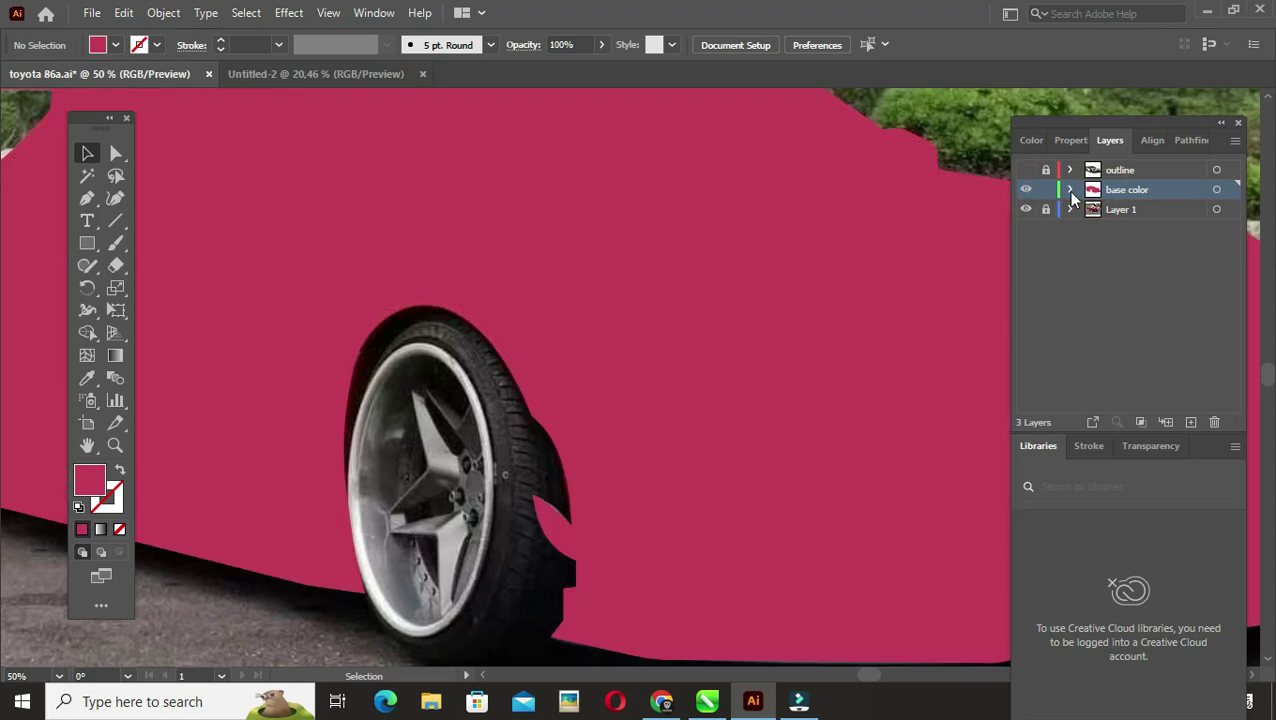
pyautogui.click(575, 342)
pyautogui.hotkey('shift', 'x')
pyautogui.press('i')
pyautogui.hotkey('shift', 'x')
pyautogui.hotkey('shift', 'x')
pyautogui.hotkey('shift', 'x')
pyautogui.hotkey('shift', 'x')
pyautogui.hotkey('shift', 'x')
pyautogui.hotkey('shift', 'x')
pyautogui.hotkey('shift', 'x')
pyautogui.hotkey('shift', 'x')
pyautogui.hotkey('shift', 'x')
# Step: Show the outline layer, deselect all, fit the whole car and save
pyautogui.hotkey('ctrl', '0')
pyautogui.click(1025, 169)
pyautogui.hotkey('ctrl', 'shift', 'a')
pyautogui.hotkey('ctrl', 's')
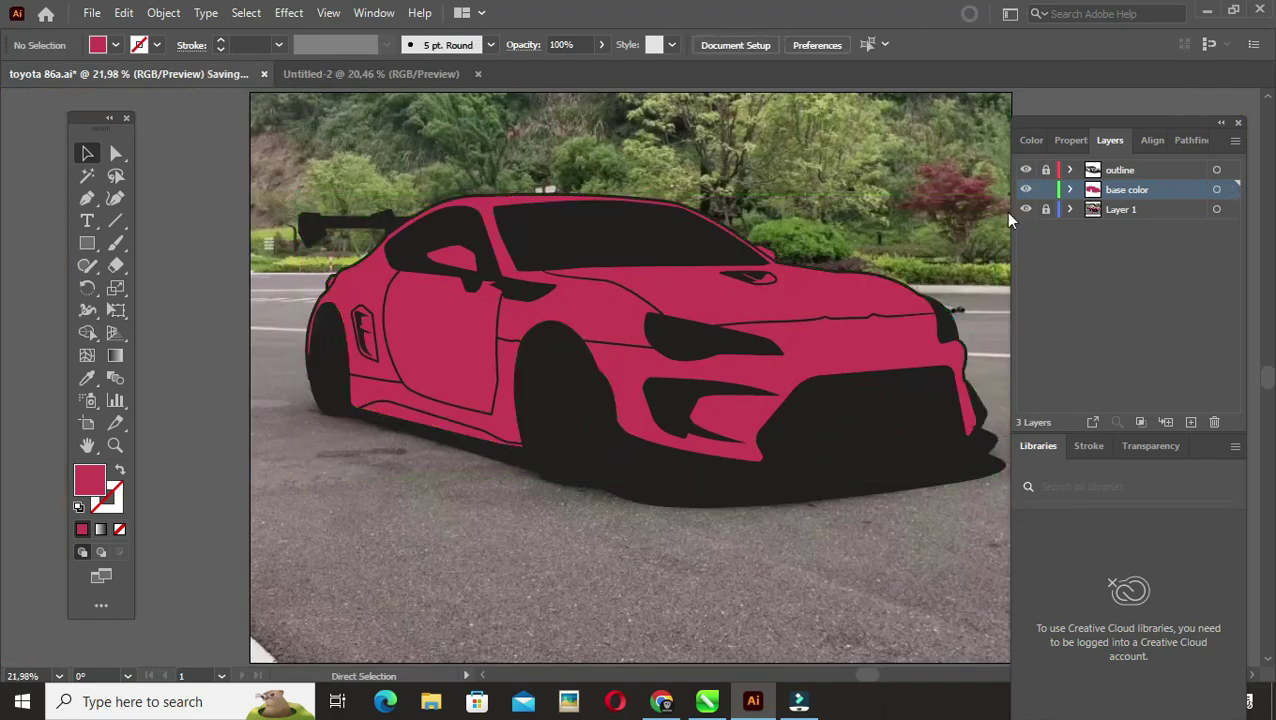
# Step: Create a new layer named 'light color'
pyautogui.click(1025, 189)
pyautogui.hotkey('ctrl', 'l')
pyautogui.doubleClick(1160, 189)
pyautogui.write('light color')
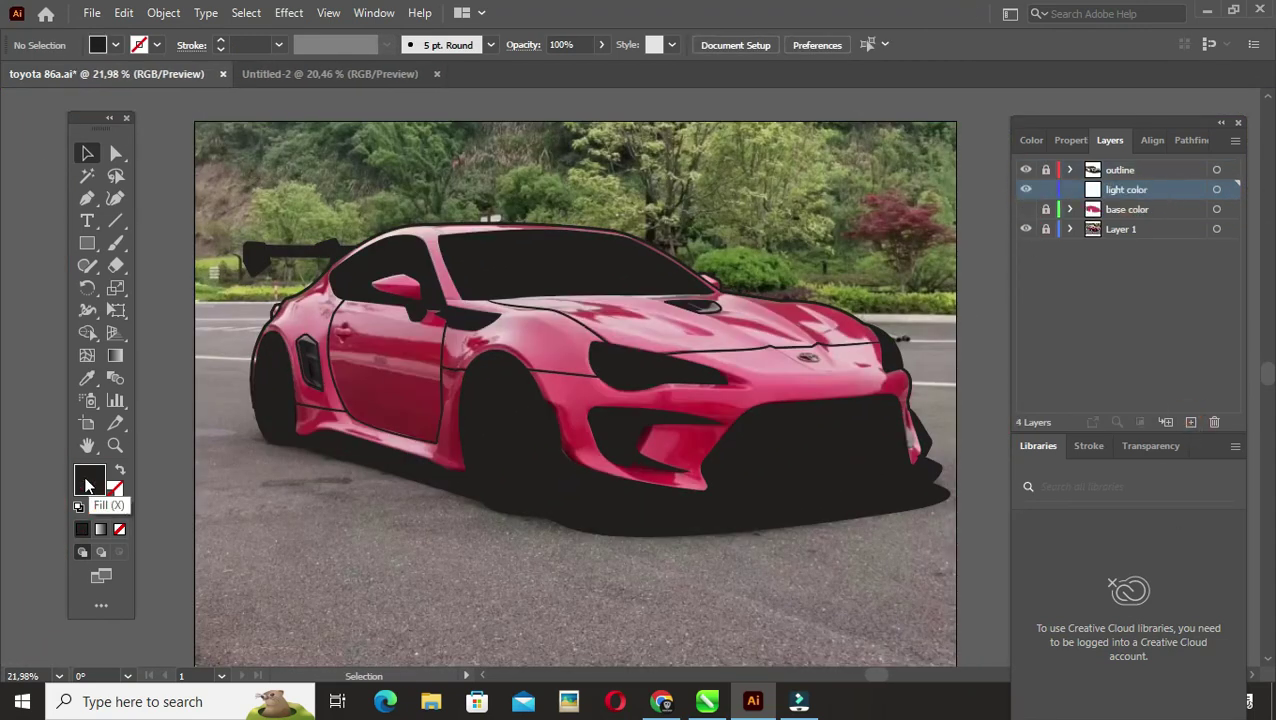
# Step: Set a blue 3 pt stroke with no fill
pyautogui.doubleClick(86, 485)
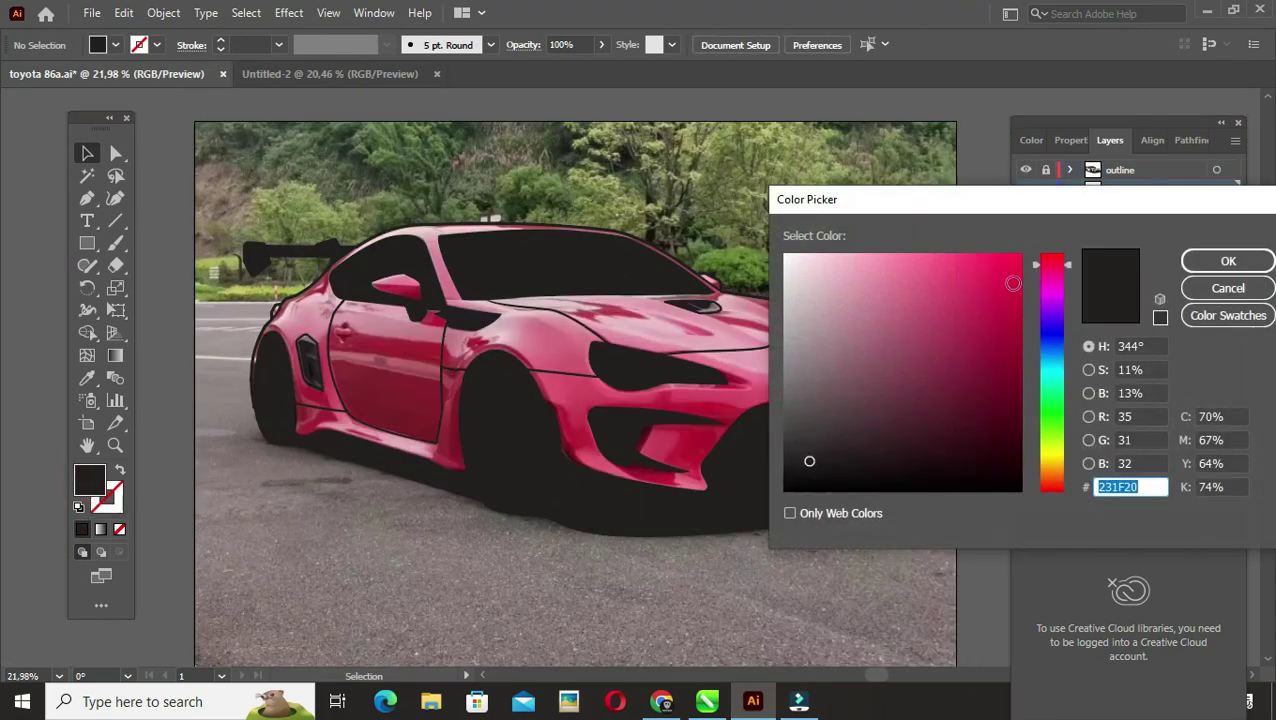
pyautogui.press('Return')
pyautogui.hotkey('shift', 'x')
pyautogui.click(191, 44)
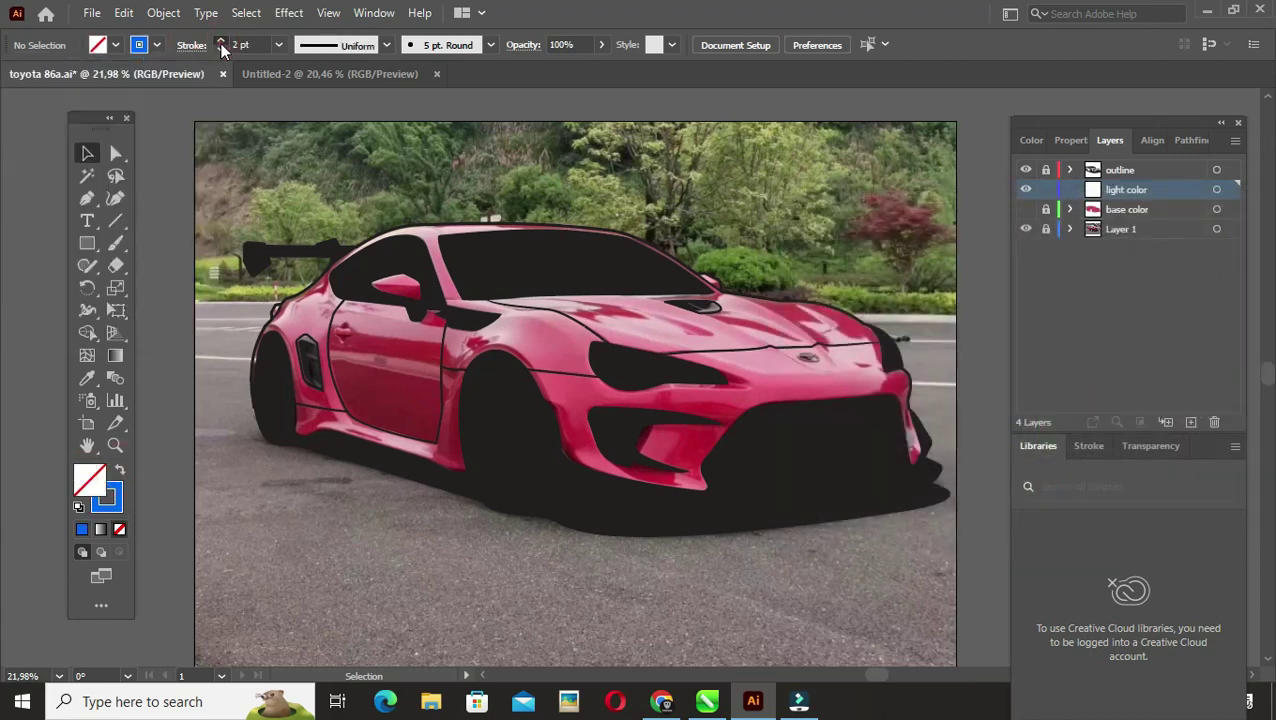
pyautogui.keyDown('alt'); pyautogui.scroll(3, 287, 328); pyautogui.keyUp('alt')
pyautogui.keyDown('alt'); pyautogui.scroll(3, 280, 300); pyautogui.keyUp('alt')
pyautogui.keyDown('alt'); pyautogui.scroll(2, 275, 280); pyautogui.keyUp('alt')
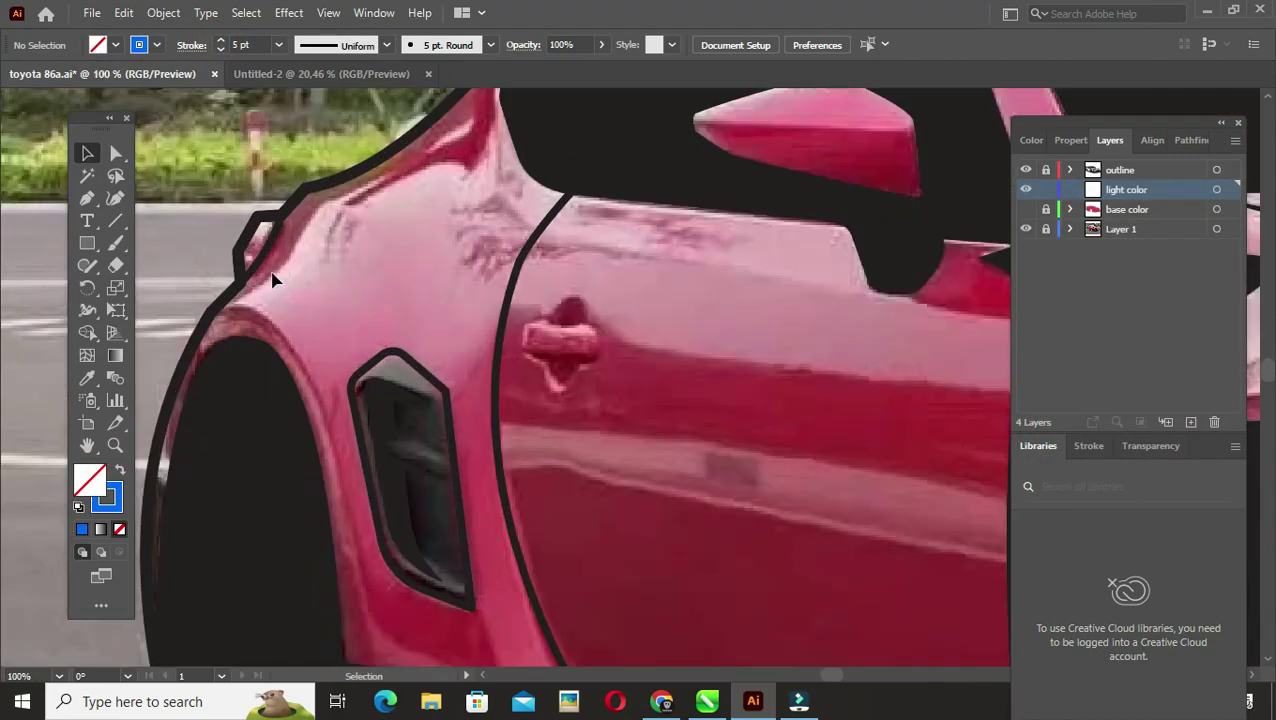
# Step: Hide the base color layer and draw a short highlight line on the rear fender edge
pyautogui.click(1027, 209)
pyautogui.keyDown('alt'); pyautogui.scroll(2, 280, 330); pyautogui.keyUp('alt')
pyautogui.click(300, 281)
pyautogui.click(341, 231)
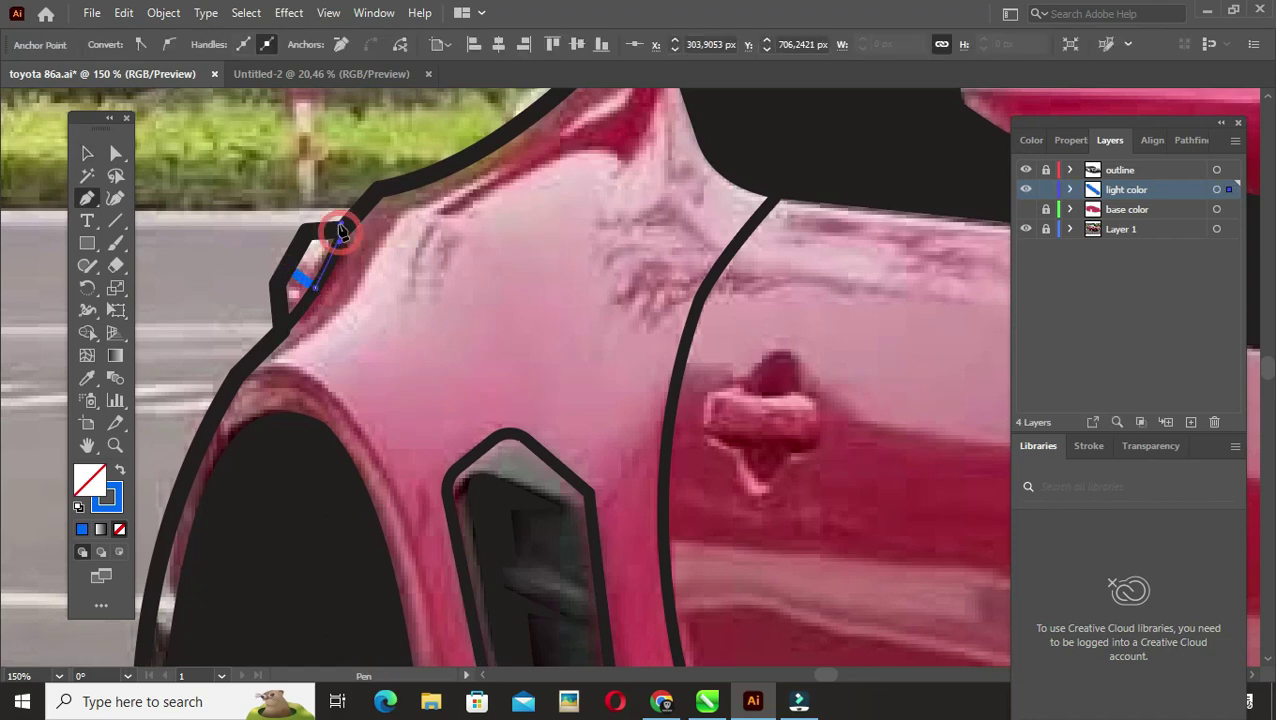
pyautogui.press('v')
pyautogui.keyDown('alt'); pyautogui.scroll(-2, 285, 410); pyautogui.keyUp('alt')
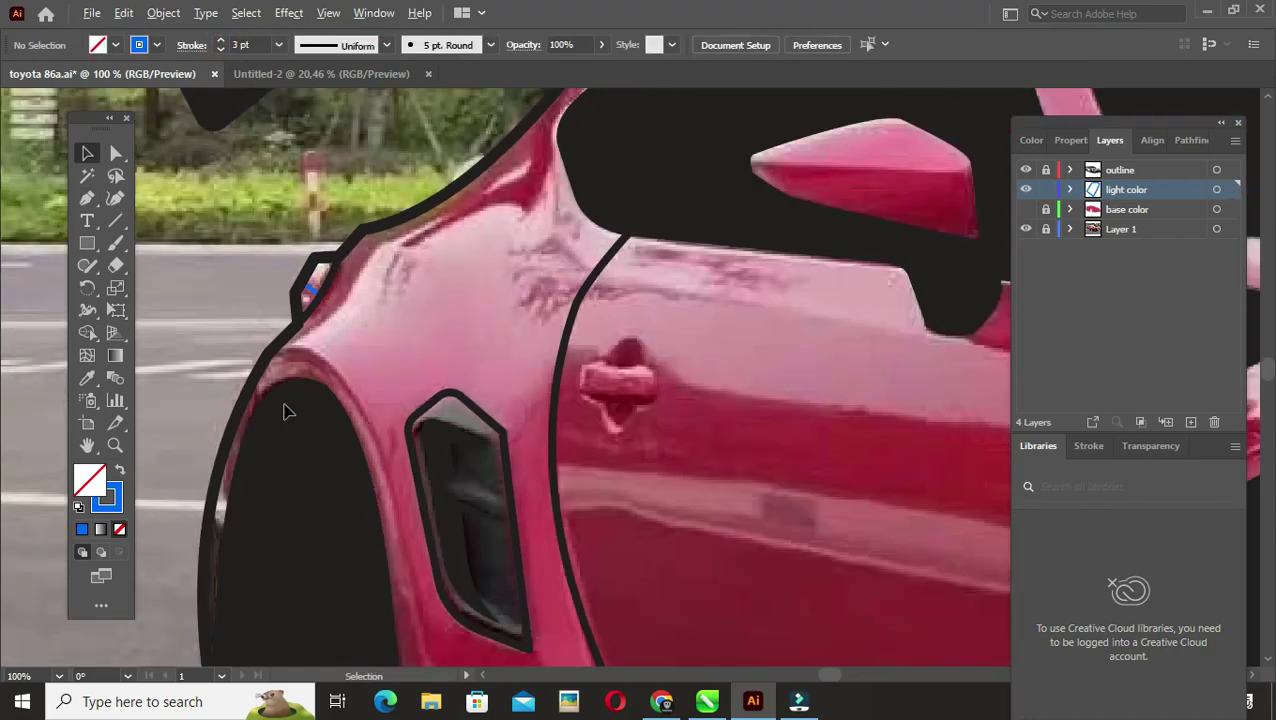
pyautogui.keyDown('alt'); pyautogui.scroll(-2, 337, 350); pyautogui.keyUp('alt')
pyautogui.keyDown('alt'); pyautogui.scroll(1, 348, 407); pyautogui.keyUp('alt')
pyautogui.keyDown('alt'); pyautogui.scroll(-1, 348, 407); pyautogui.keyUp('alt')
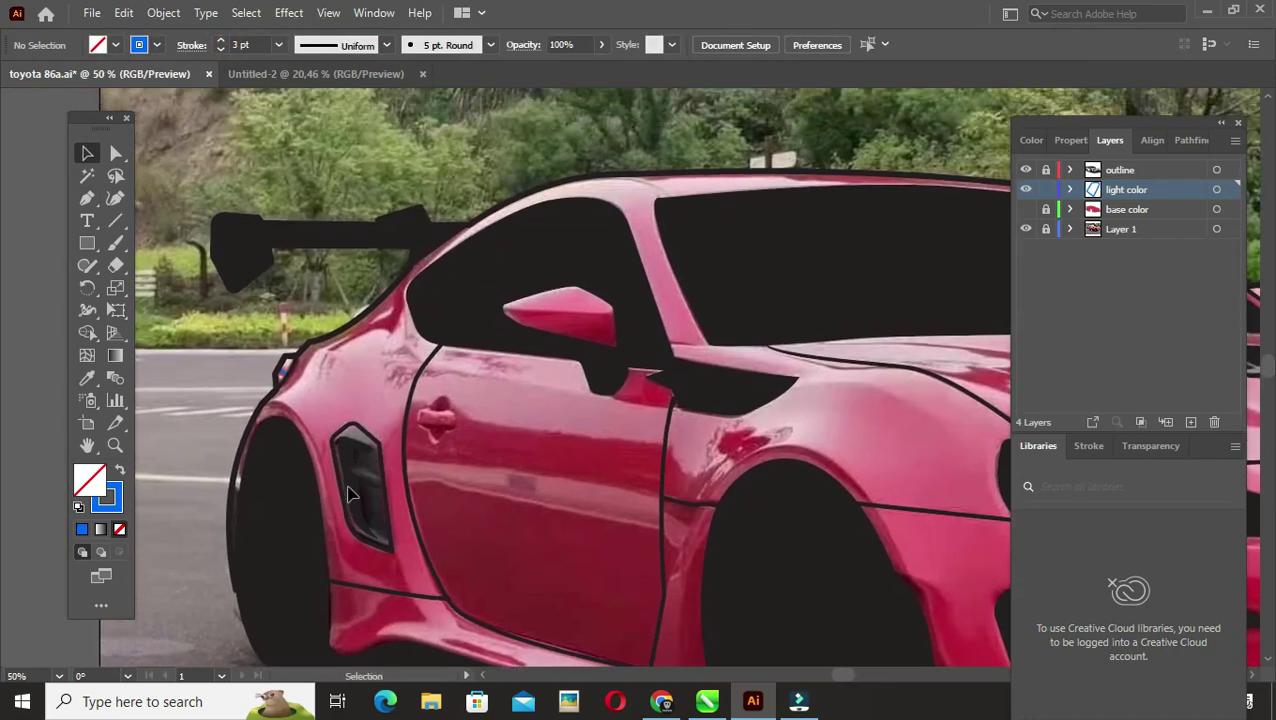
pyautogui.keyDown('alt'); pyautogui.scroll(1, 275, 420); pyautogui.keyUp('alt')
pyautogui.press('p')
pyautogui.keyDown('alt'); pyautogui.scroll(1, 340, 475); pyautogui.keyUp('alt')
# Step: Start the highlight path at the rear fender and run it along the roofline to the windshield
pyautogui.click(268, 372)
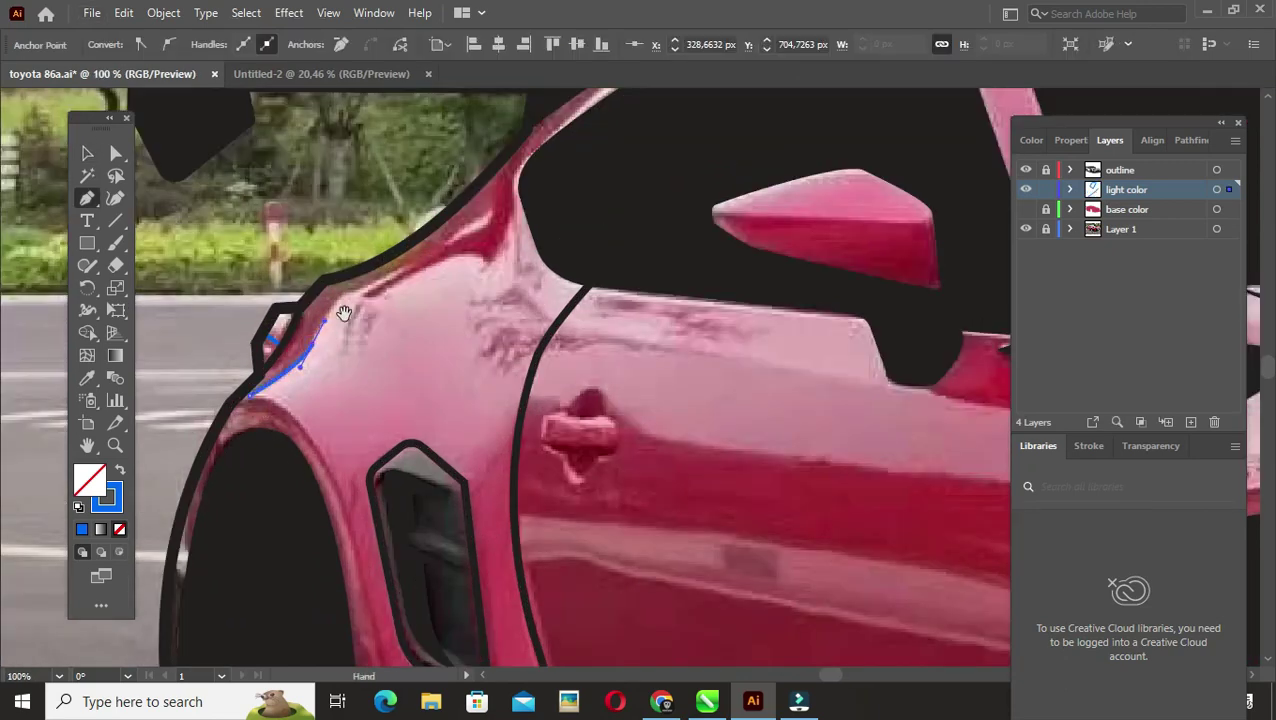
pyautogui.keyDown('alt'); pyautogui.scroll(1, 271, 422); pyautogui.keyUp('alt')
pyautogui.scroll(2, 300, 440)
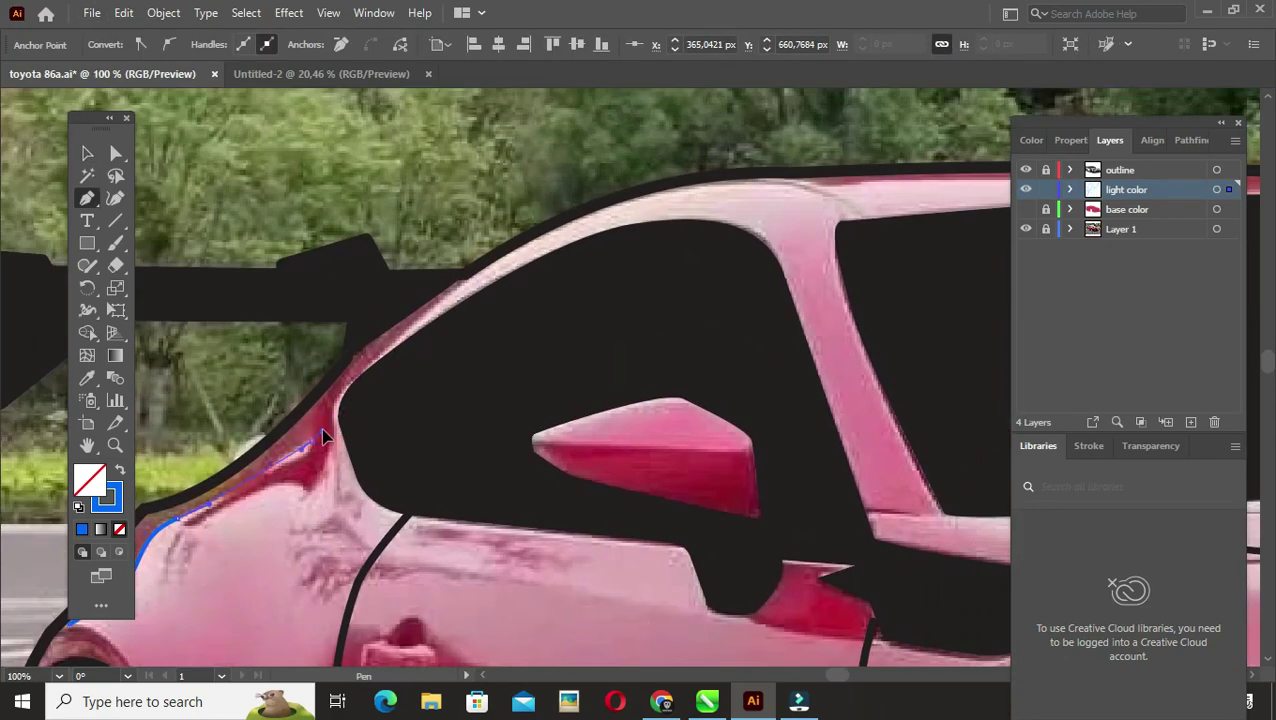
pyautogui.scroll(3, 462, 284)
pyautogui.hscroll(4, 462, 284)
pyautogui.click(470, 318)
pyautogui.hscroll(5, 470, 318)
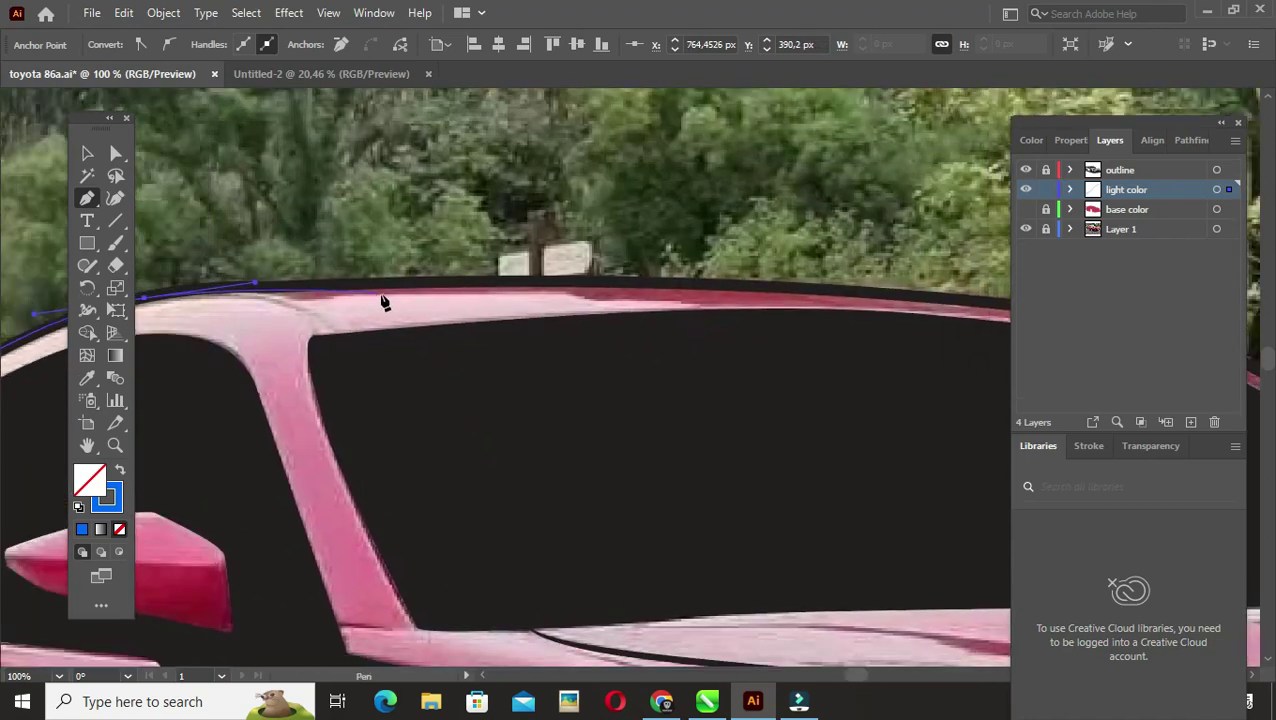
pyautogui.keyDown('alt'); pyautogui.scroll(-1, 575, 360); pyautogui.keyUp('alt')
pyautogui.click(786, 339)
pyautogui.hscroll(2, 464, 319)
pyautogui.click(800, 284)
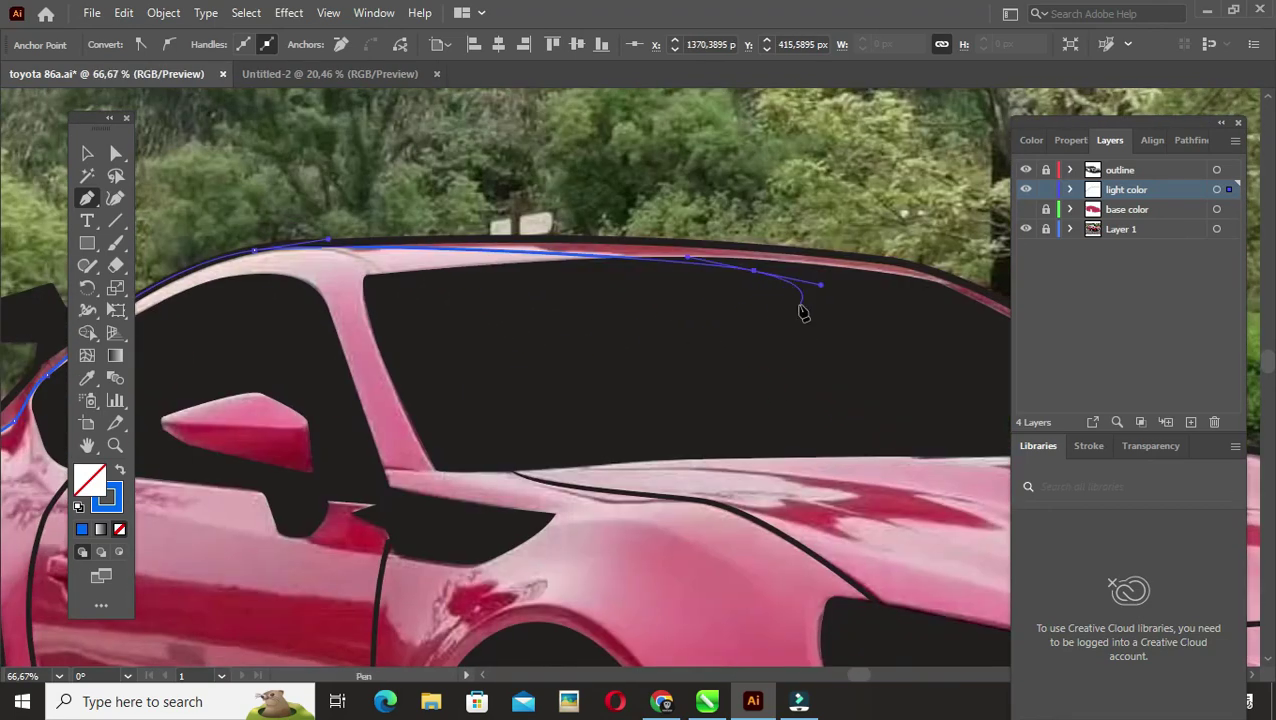
# Step: Continue the path down the window pillar and around the mirror base
pyautogui.click(418, 312)
pyautogui.click(437, 437)
pyautogui.scroll(1, 500, 440)
pyautogui.hscroll(-3, 500, 440)
pyautogui.click(547, 478)
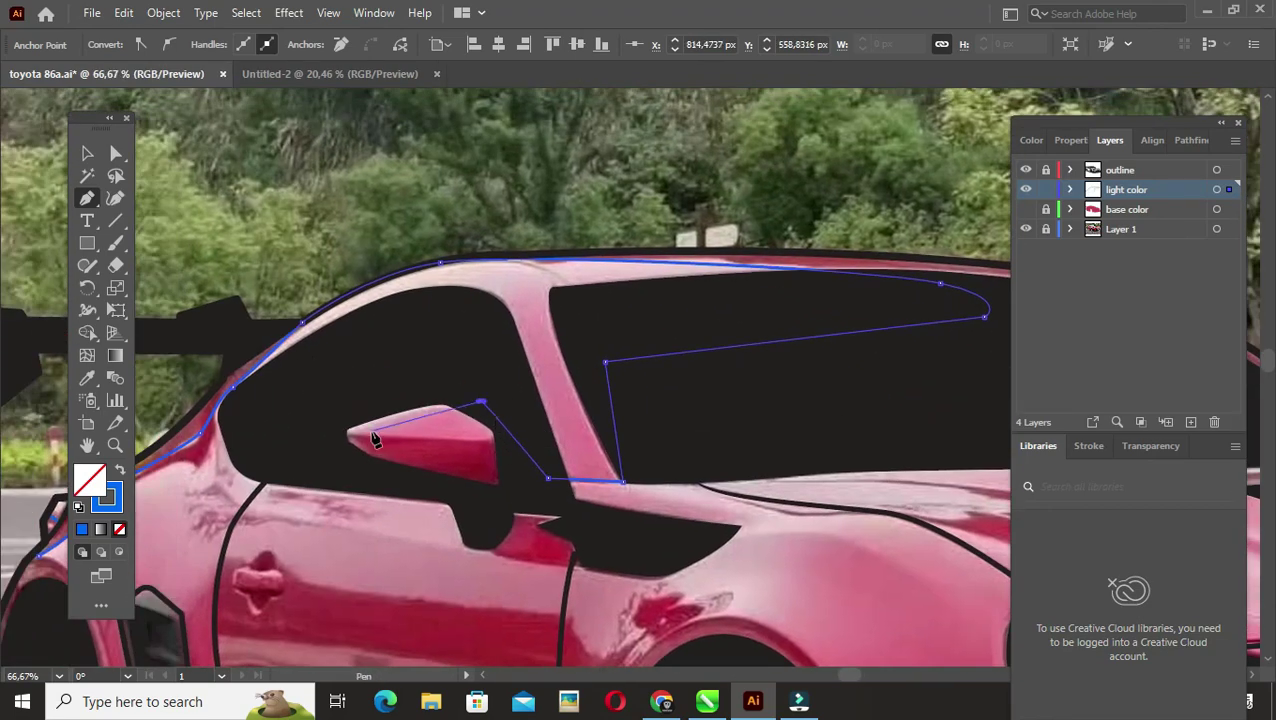
pyautogui.click(366, 436)
pyautogui.scroll(-2, 416, 447)
pyautogui.click(476, 427)
pyautogui.hscroll(2, 440, 410)
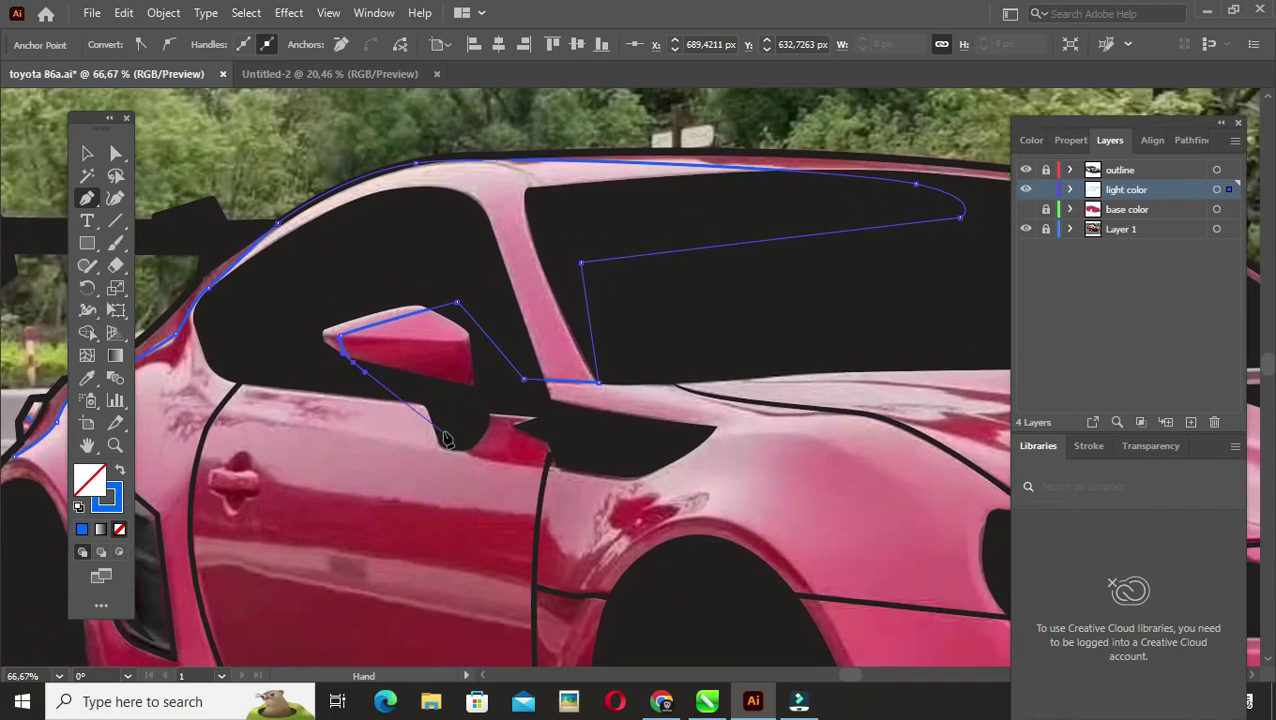
pyautogui.click(398, 385)
pyautogui.click(490, 430)
# Step: Trace the door-handle line, the door's front edge and its bottom edge to the corner
pyautogui.scroll(-2, 560, 420)
pyautogui.hscroll(-2, 560, 420)
pyautogui.hscroll(-2, 600, 410)
pyautogui.scroll(1, 600, 410)
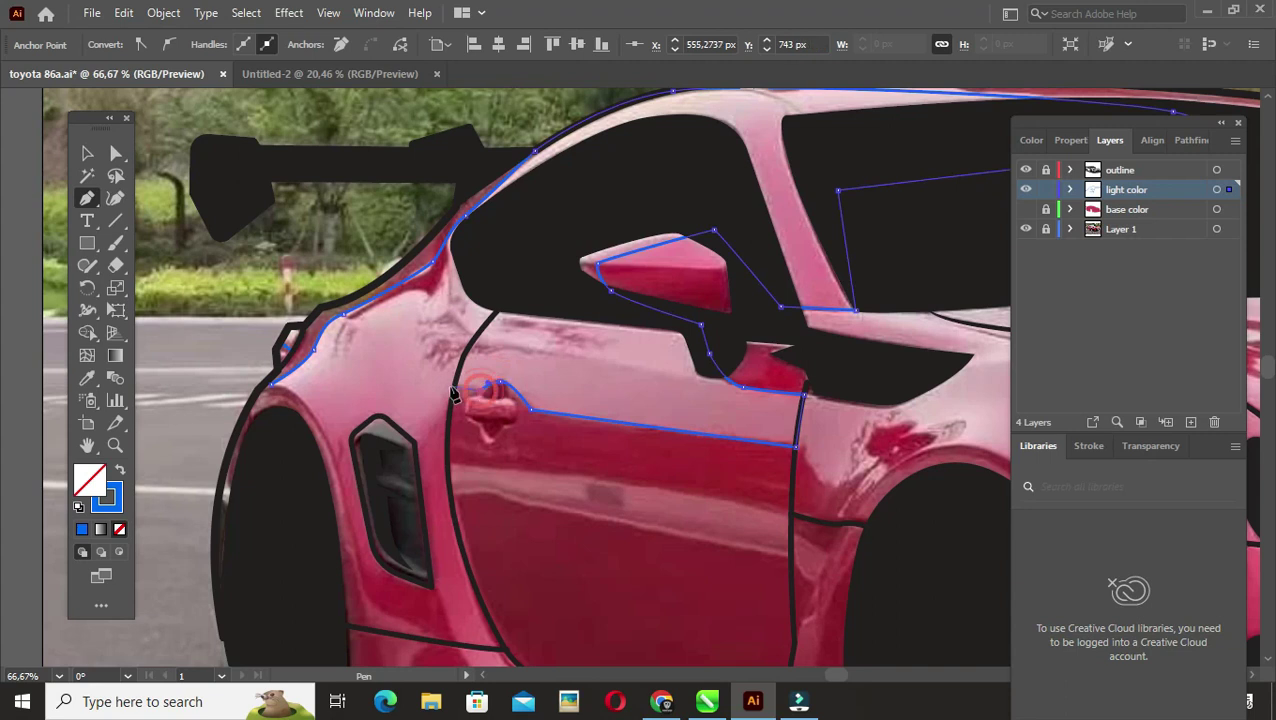
pyautogui.click(452, 385)
pyautogui.scroll(-1, 457, 385)
pyautogui.moveTo(455, 398); pyautogui.dragTo(448, 346)
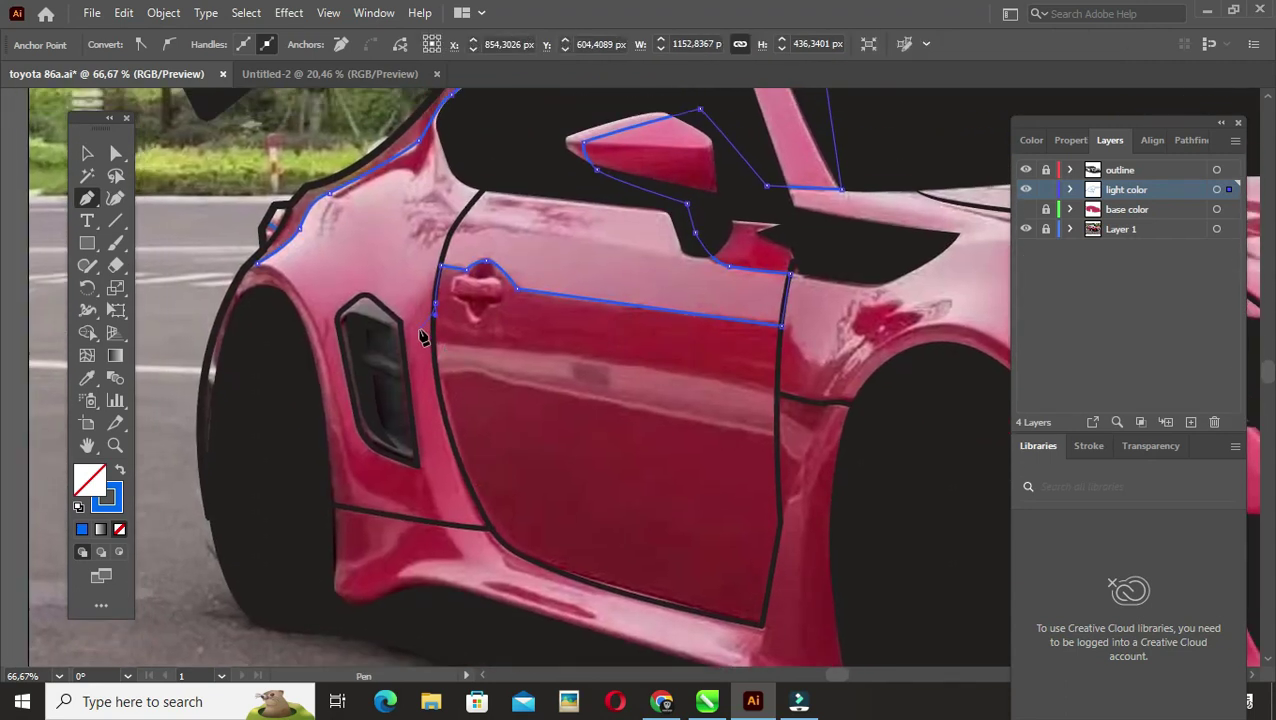
pyautogui.scroll(-2, 422, 338)
pyautogui.click(443, 423)
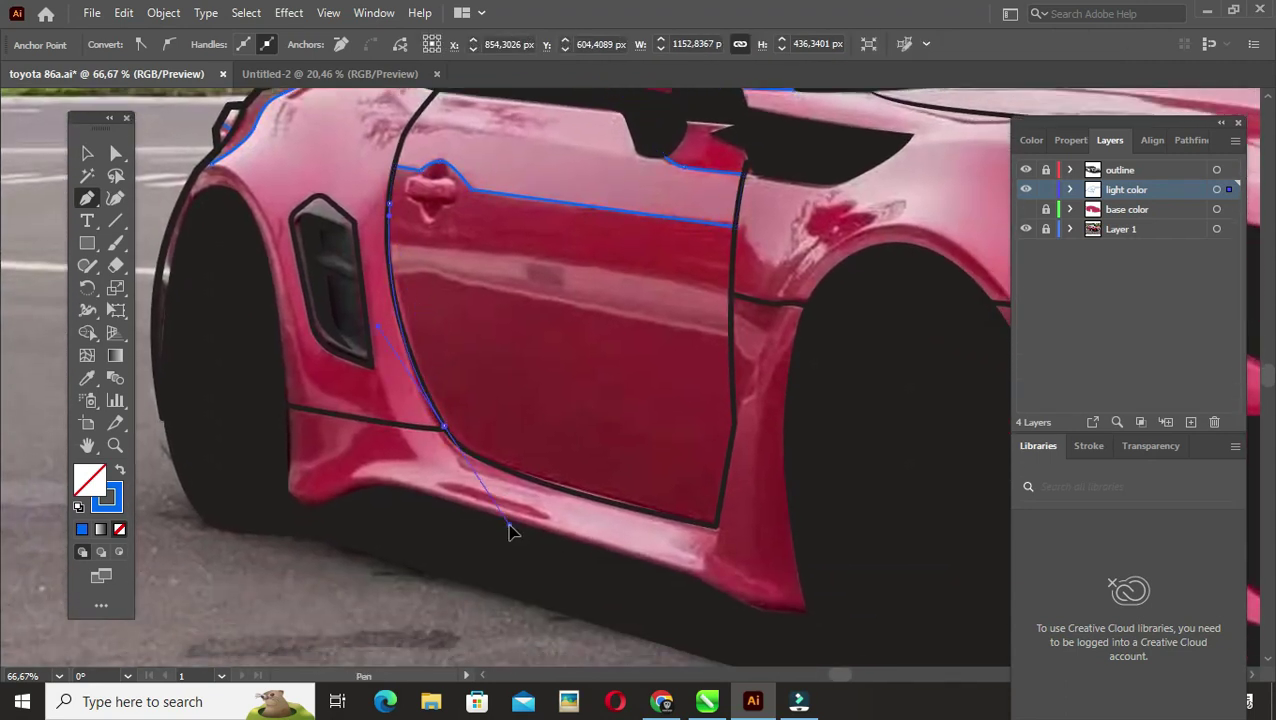
pyautogui.scroll(1, 390, 232)
pyautogui.scroll(-2, 390, 251)
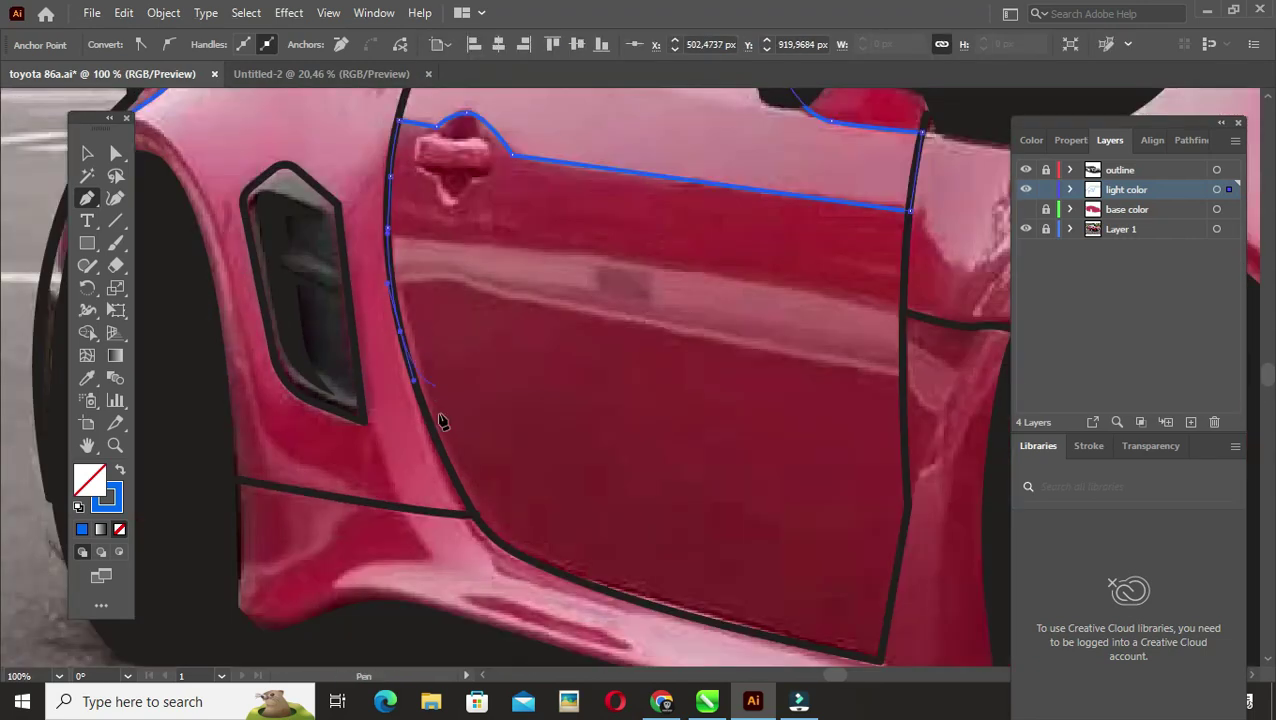
pyautogui.scroll(-2, 441, 421)
pyautogui.click(541, 496)
pyautogui.click(712, 550)
pyautogui.click(857, 582)
# Step: Trace the lower sill and around the side vent's corners
pyautogui.moveTo(855, 626); pyautogui.dragTo(790, 538)
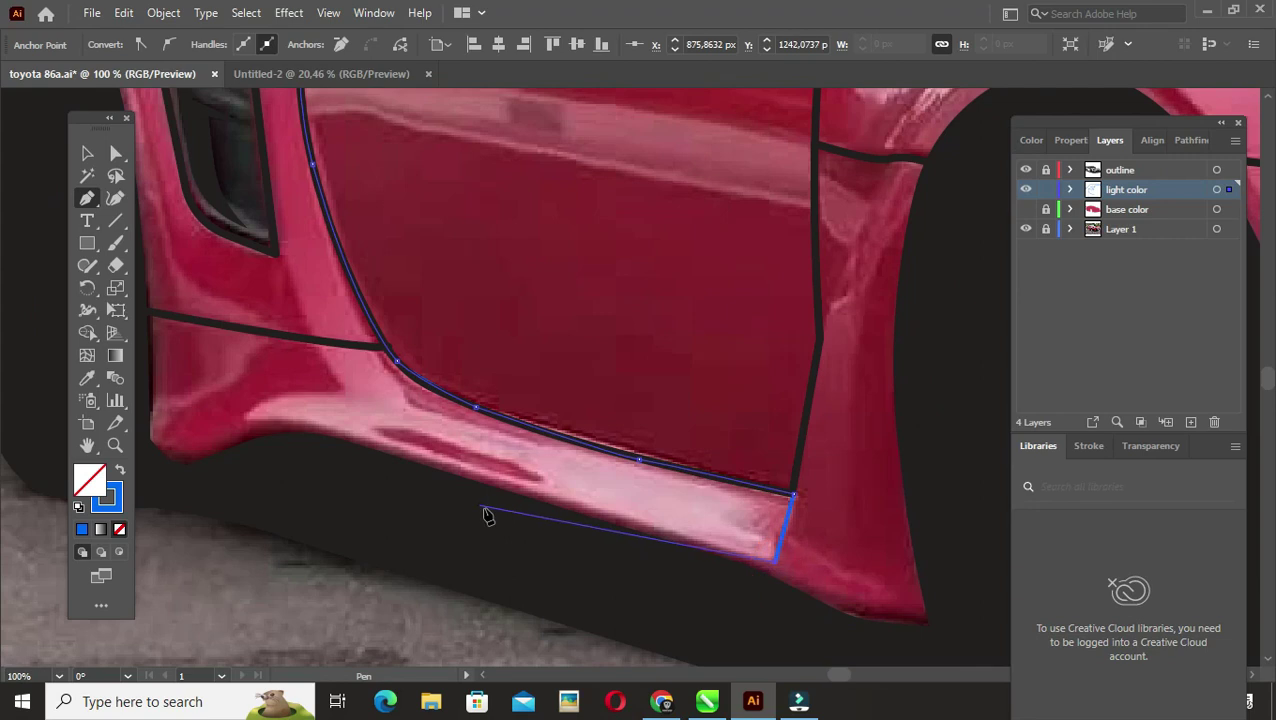
pyautogui.hscroll(-3, 486, 515)
pyautogui.click(456, 447)
pyautogui.click(413, 470)
pyautogui.click(515, 450)
pyautogui.scroll(2, 460, 420)
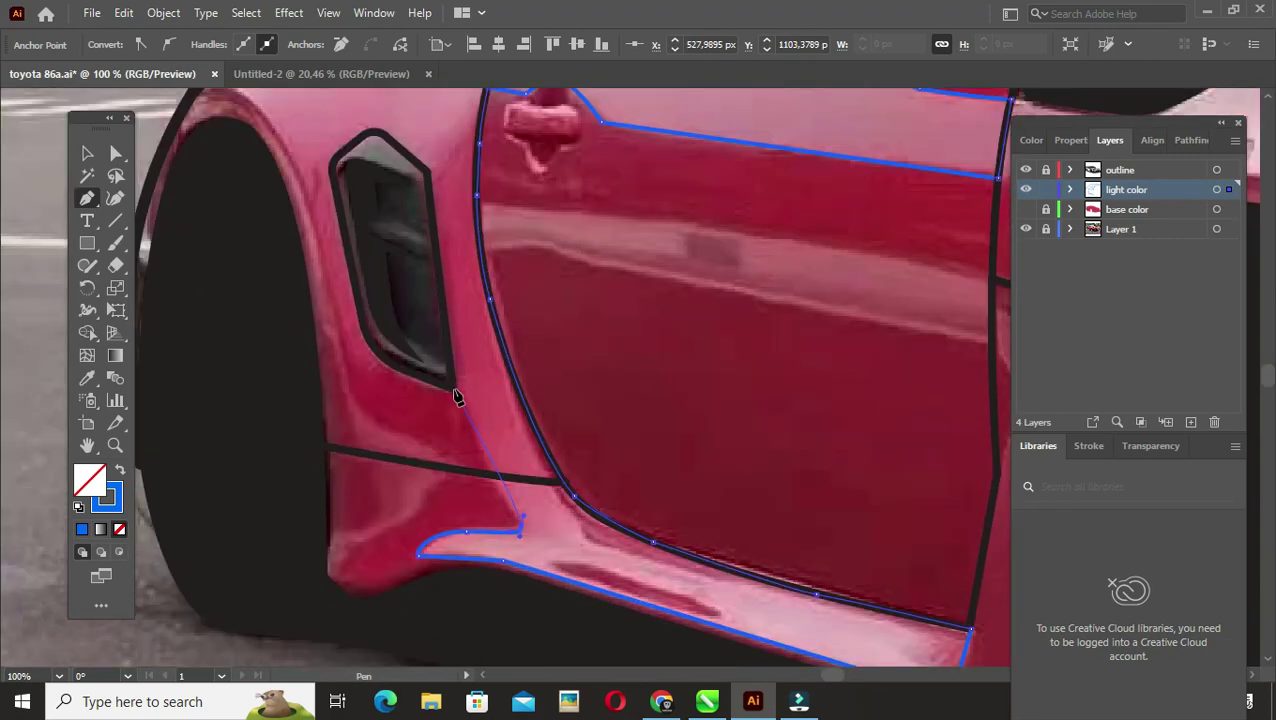
pyautogui.scroll(4, 455, 397)
pyautogui.click(414, 357)
pyautogui.scroll(3, 378, 362)
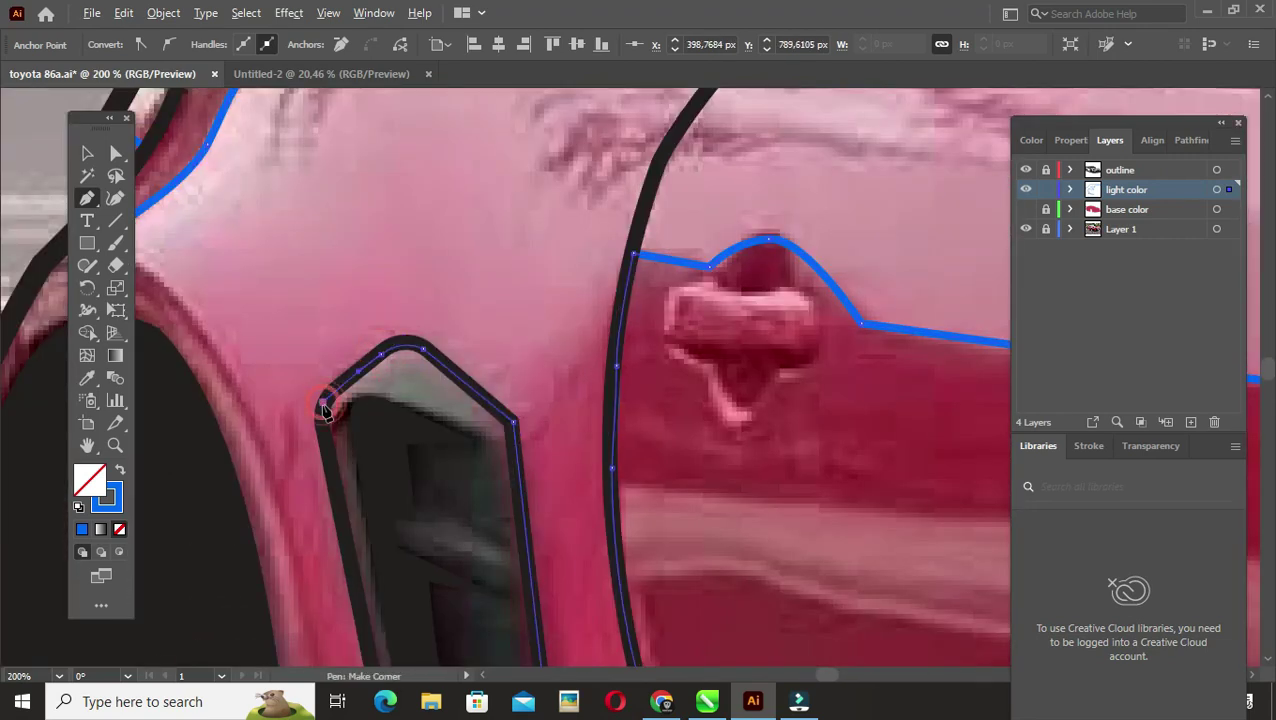
pyautogui.scroll(-3, 325, 408)
pyautogui.scroll(2, 476, 604)
pyautogui.scroll(1, 350, 565)
pyautogui.click(297, 519)
pyautogui.scroll(2, 300, 544)
pyautogui.hscroll(-3, 300, 544)
# Step: Close the previous highlight shape with a point on the lower body line, then deselect it
pyautogui.click(334, 367)
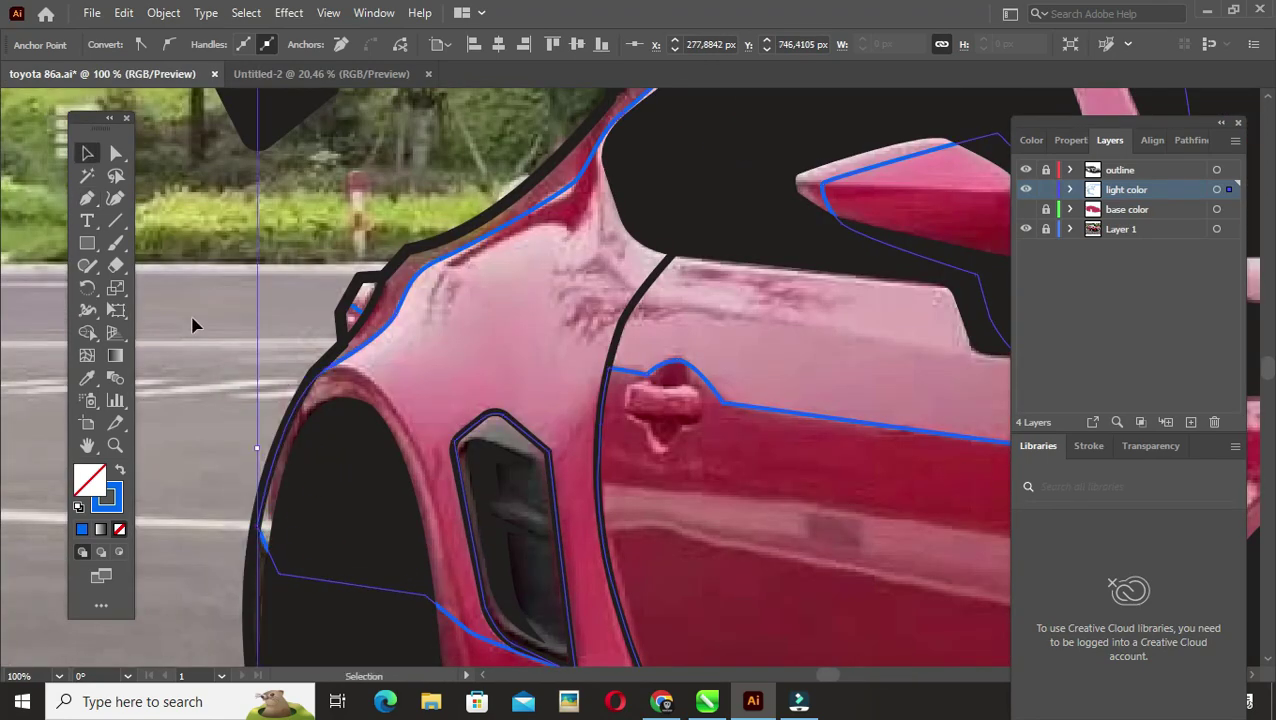
pyautogui.scroll(-3, 194, 325)
pyautogui.scroll(2, 450, 459)
pyautogui.click(455, 412)
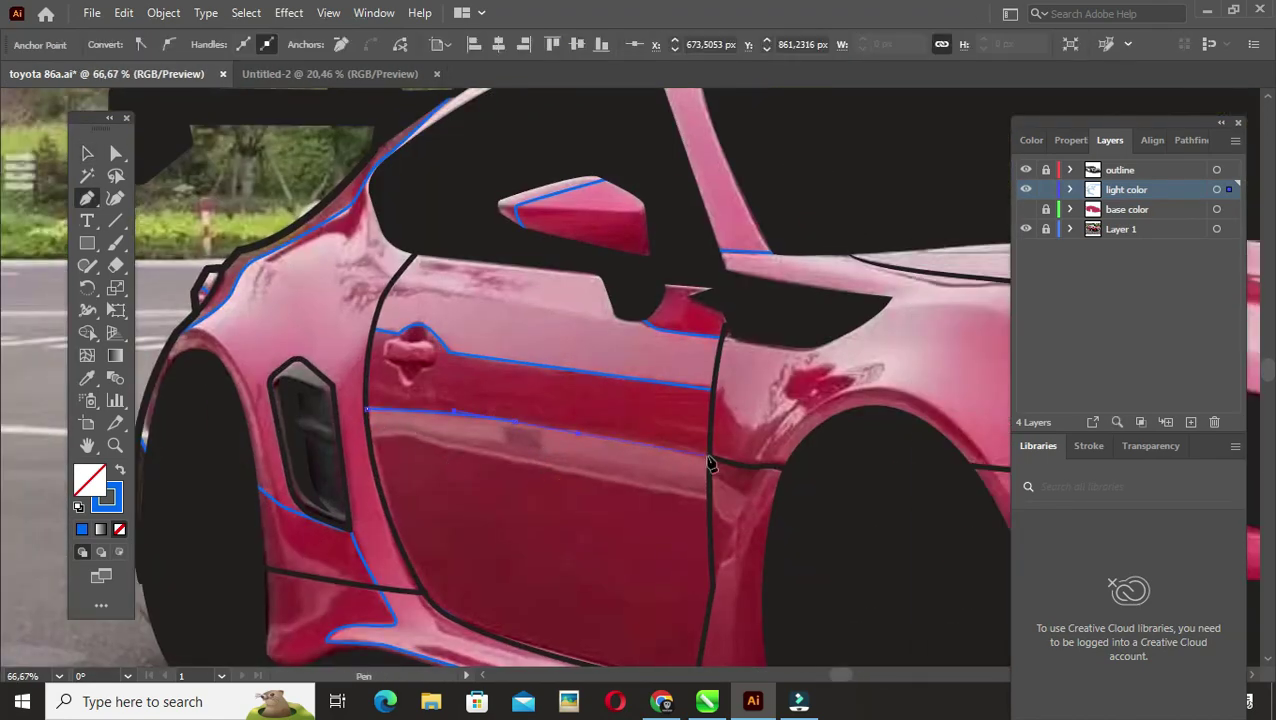
pyautogui.click(474, 561)
pyautogui.scroll(1, 337, 497)
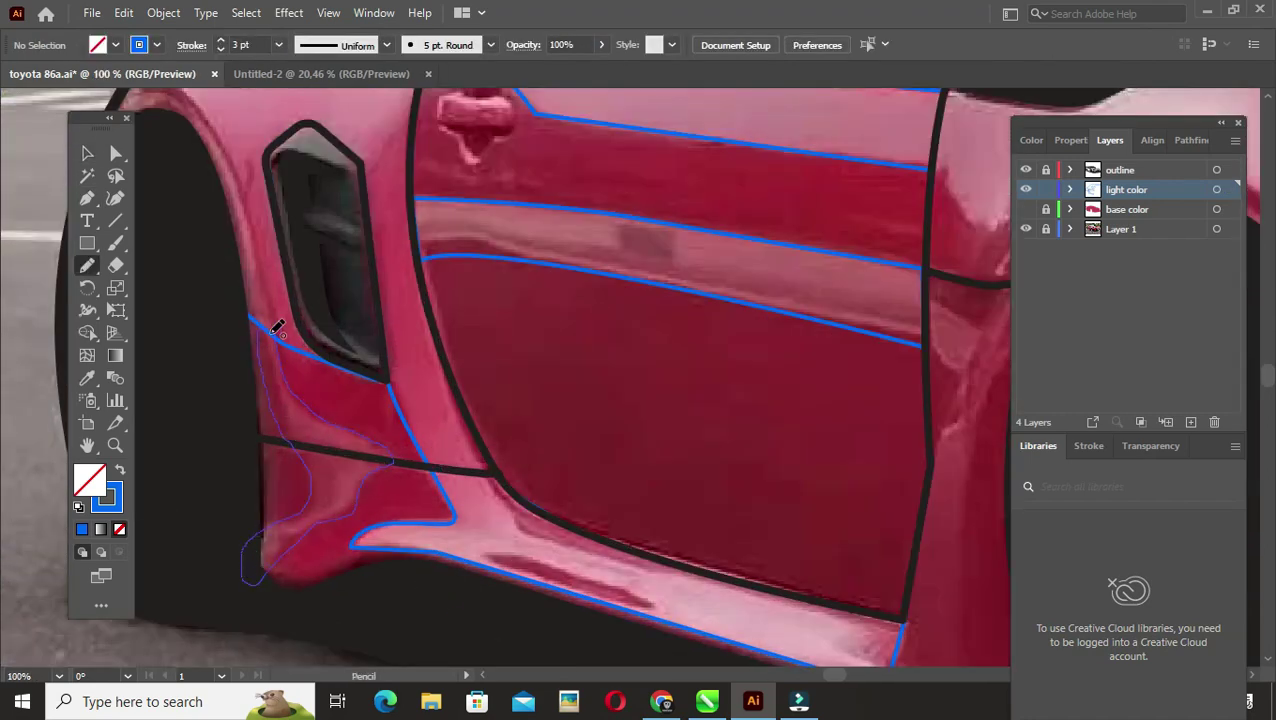
pyautogui.scroll(-4, 277, 330)
pyautogui.scroll(3, 544, 464)
pyautogui.press('v')
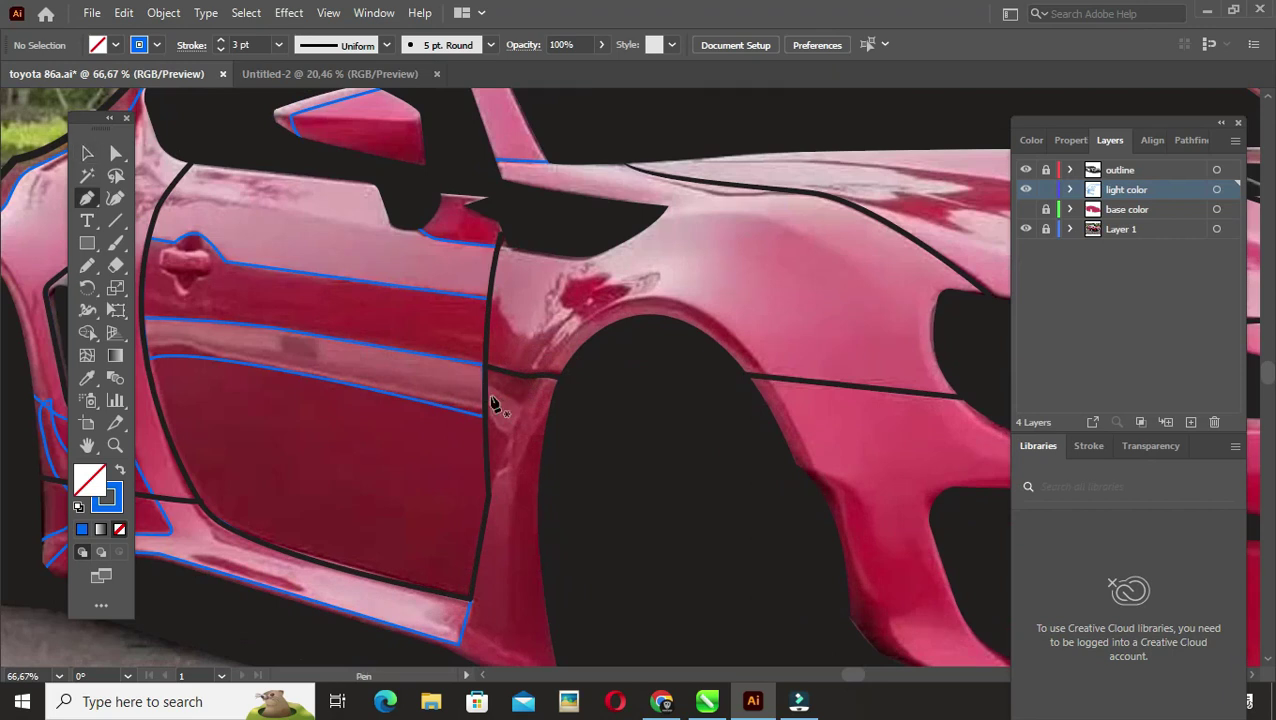
pyautogui.scroll(3, 493, 405)
# Step: Start a new highlight path along the window's lower edge toward the windshield base and hood vent
pyautogui.click(432, 372)
pyautogui.moveTo(470, 500); pyautogui.dragTo(503, 506)
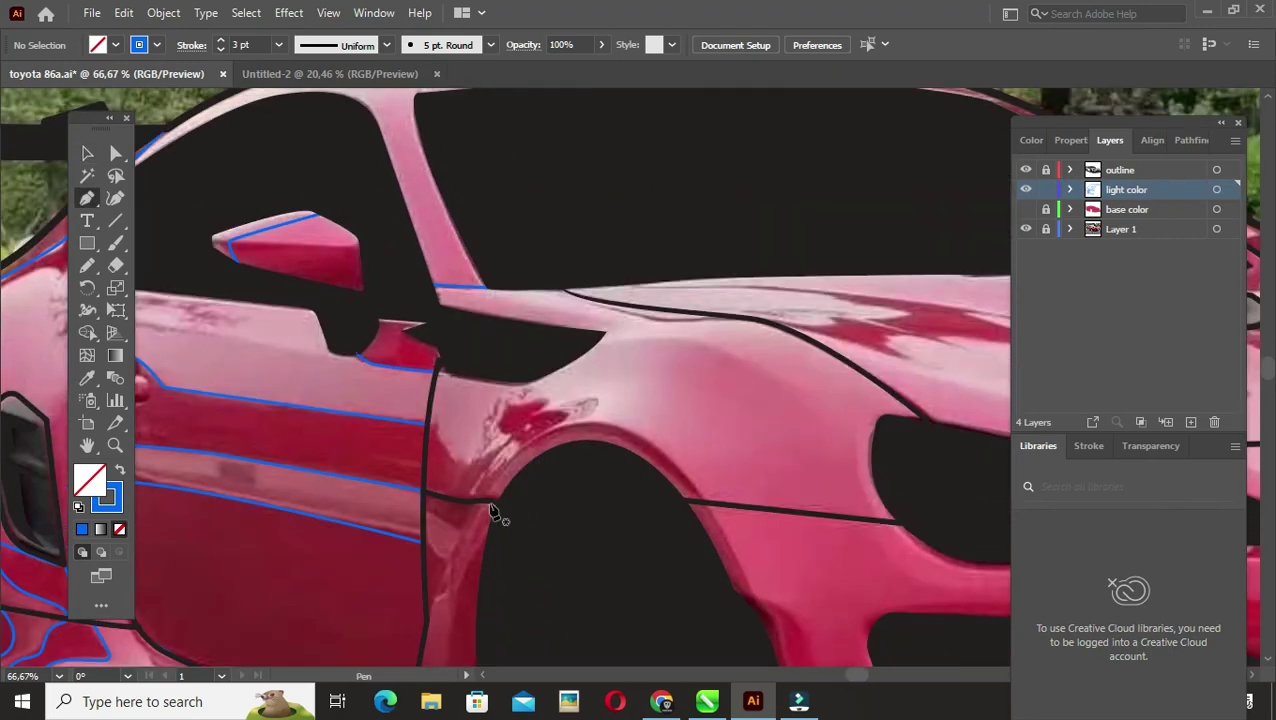
pyautogui.scroll(3, 440, 450)
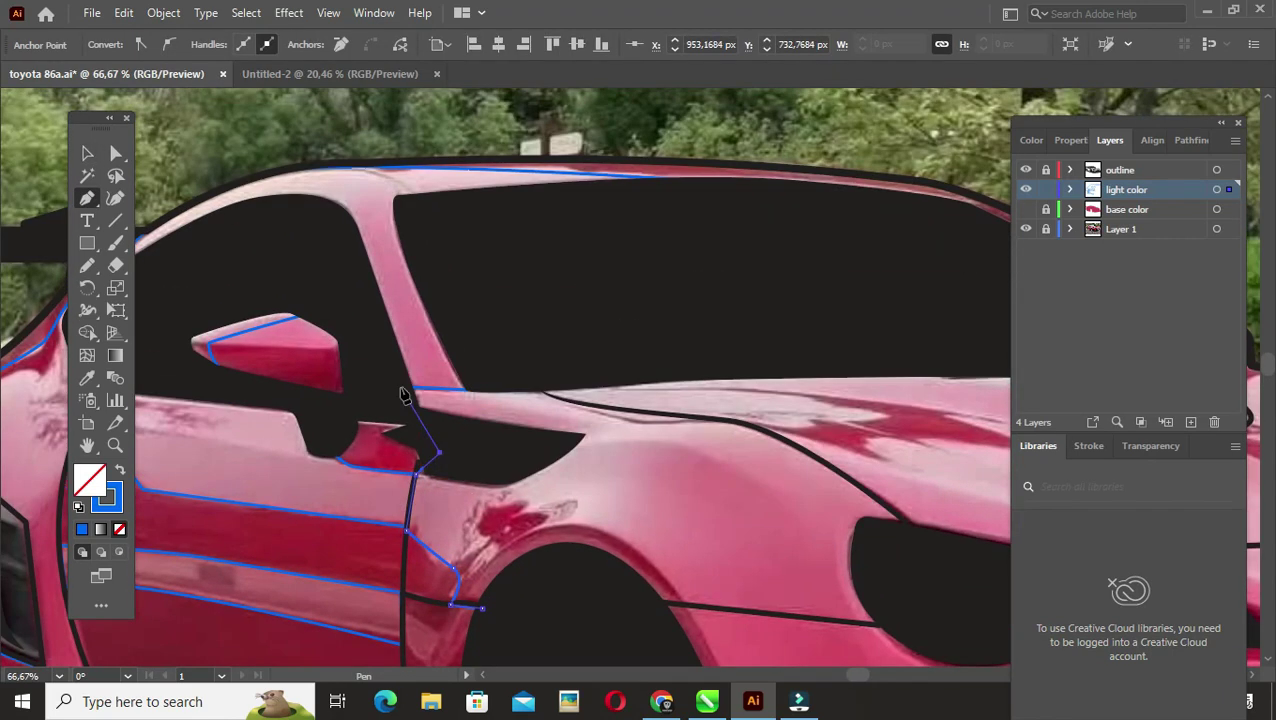
pyautogui.hscroll(3, 500, 392)
pyautogui.click(564, 390)
pyautogui.hscroll(3, 530, 370)
pyautogui.click(484, 350)
pyautogui.hscroll(3, 560, 348)
pyautogui.hscroll(2, 600, 360)
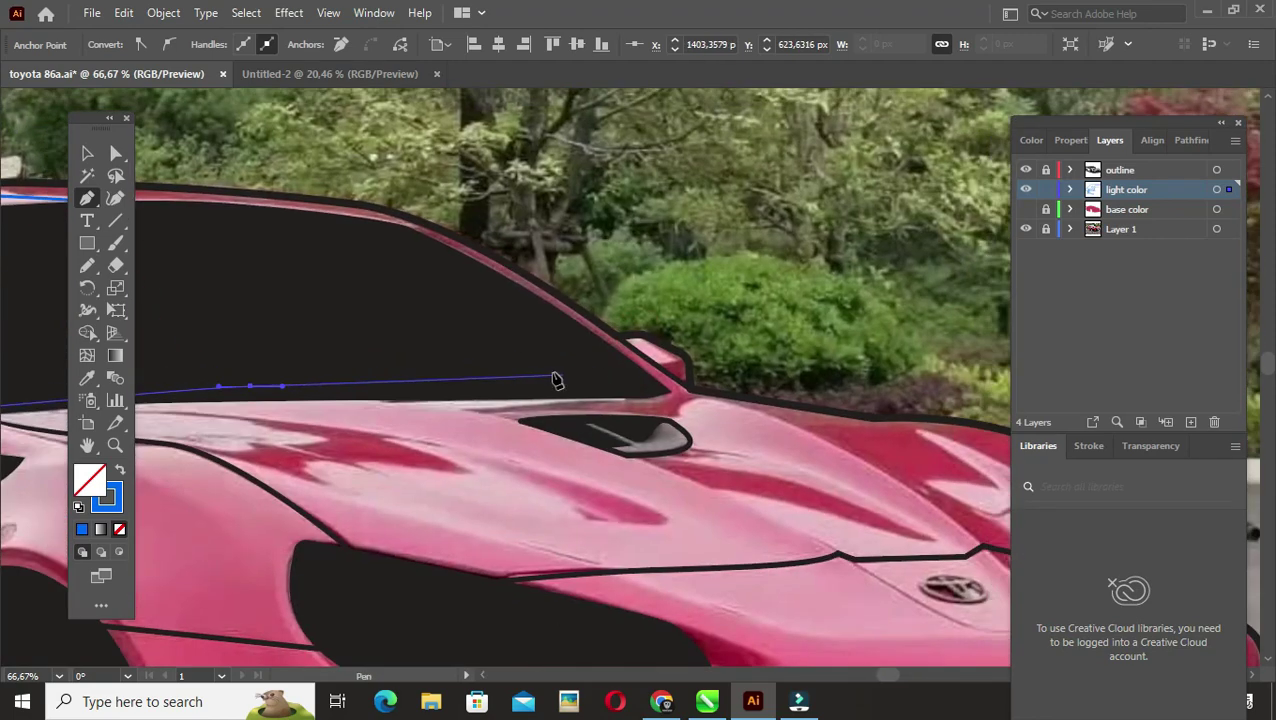
pyautogui.click(668, 394)
pyautogui.scroll(-1, 666, 385)
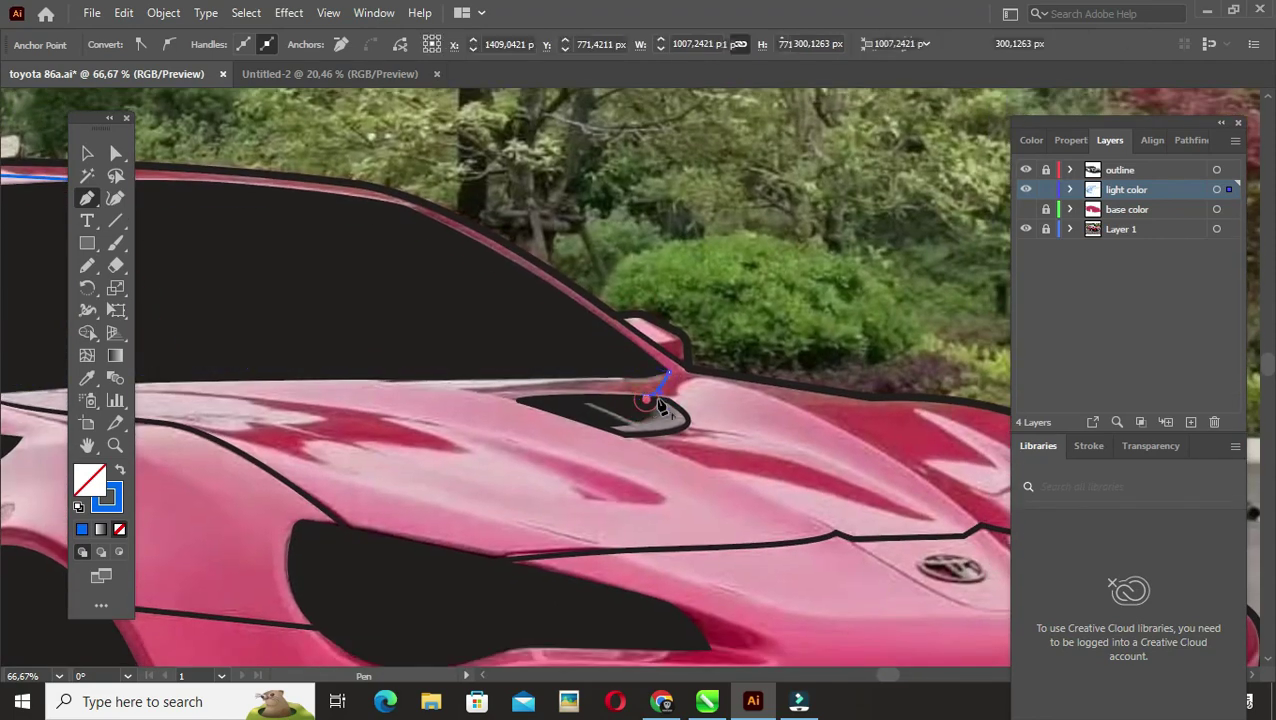
pyautogui.hscroll(3, 660, 390)
pyautogui.scroll(-1, 660, 390)
pyautogui.click(533, 347)
pyautogui.hscroll(1, 600, 400)
pyautogui.scroll(-1, 600, 400)
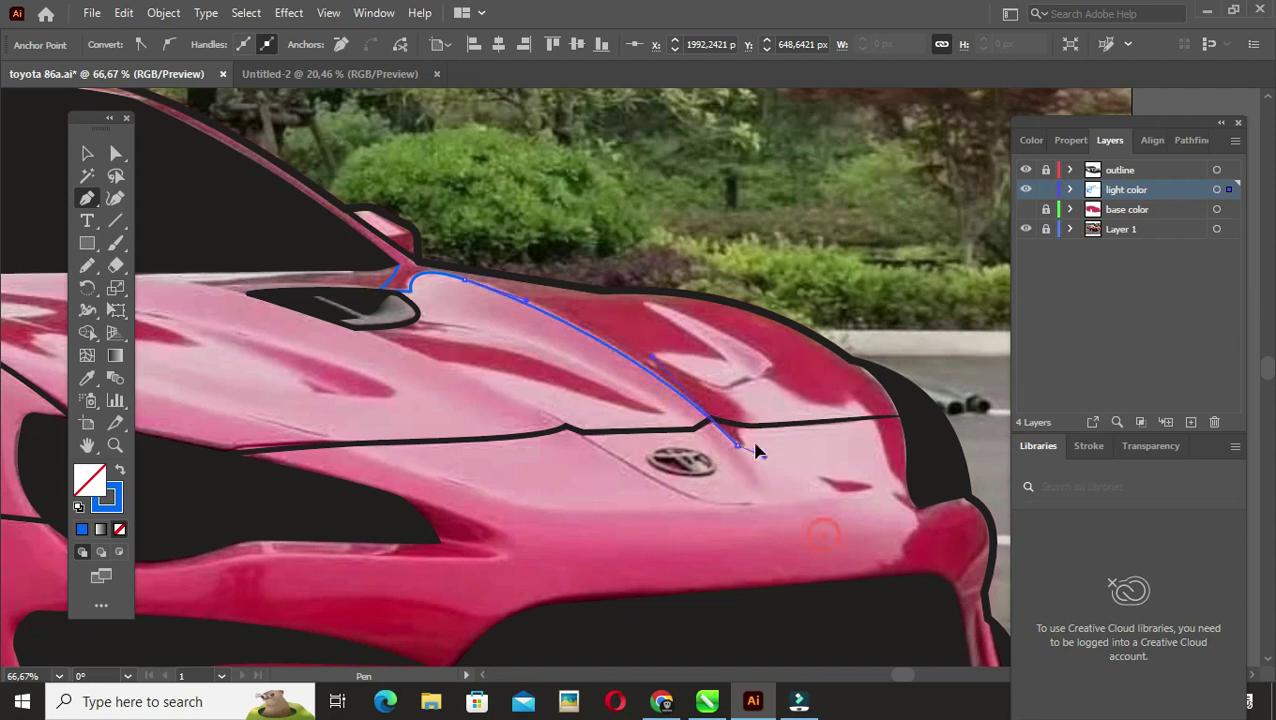
# Step: Curve the highlight along the hood edge, past the corner and down the bumper opening
pyautogui.moveTo(706, 383); pyautogui.dragTo(654, 352)
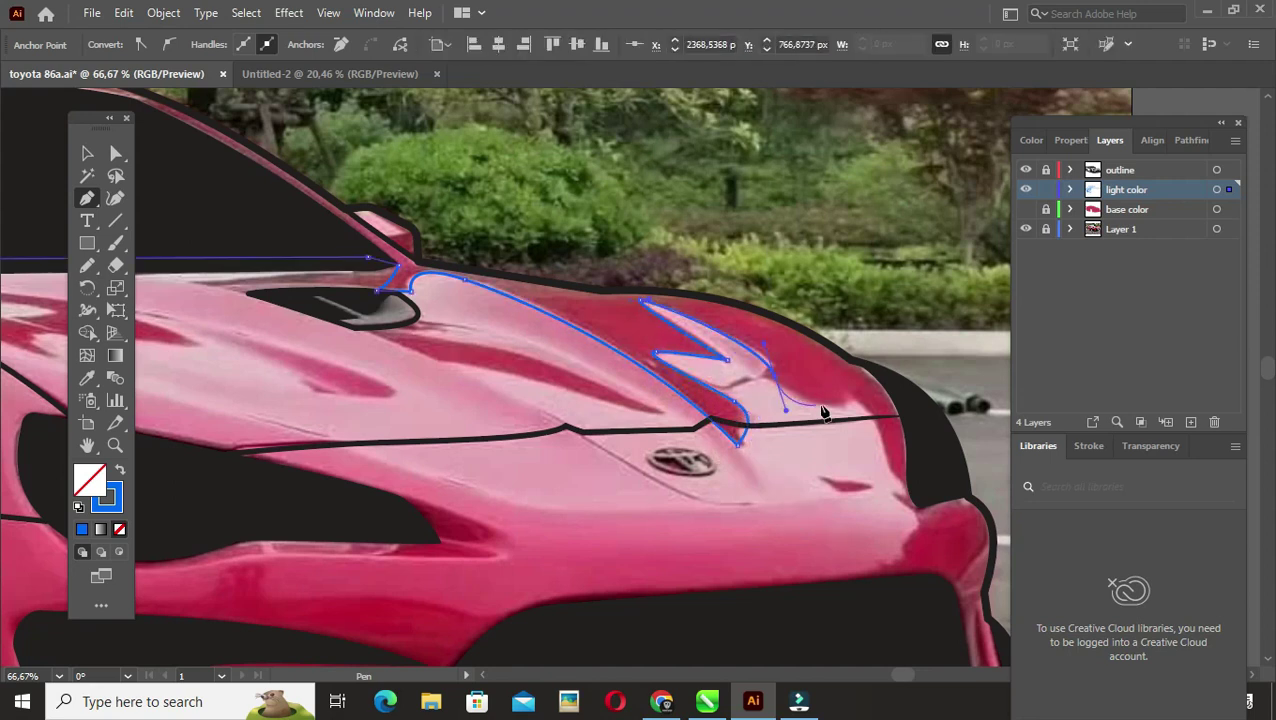
pyautogui.hscroll(2, 891, 458)
pyautogui.scroll(-1, 891, 458)
pyautogui.moveTo(733, 398); pyautogui.dragTo(753, 405)
pyautogui.scroll(-1, 740, 440)
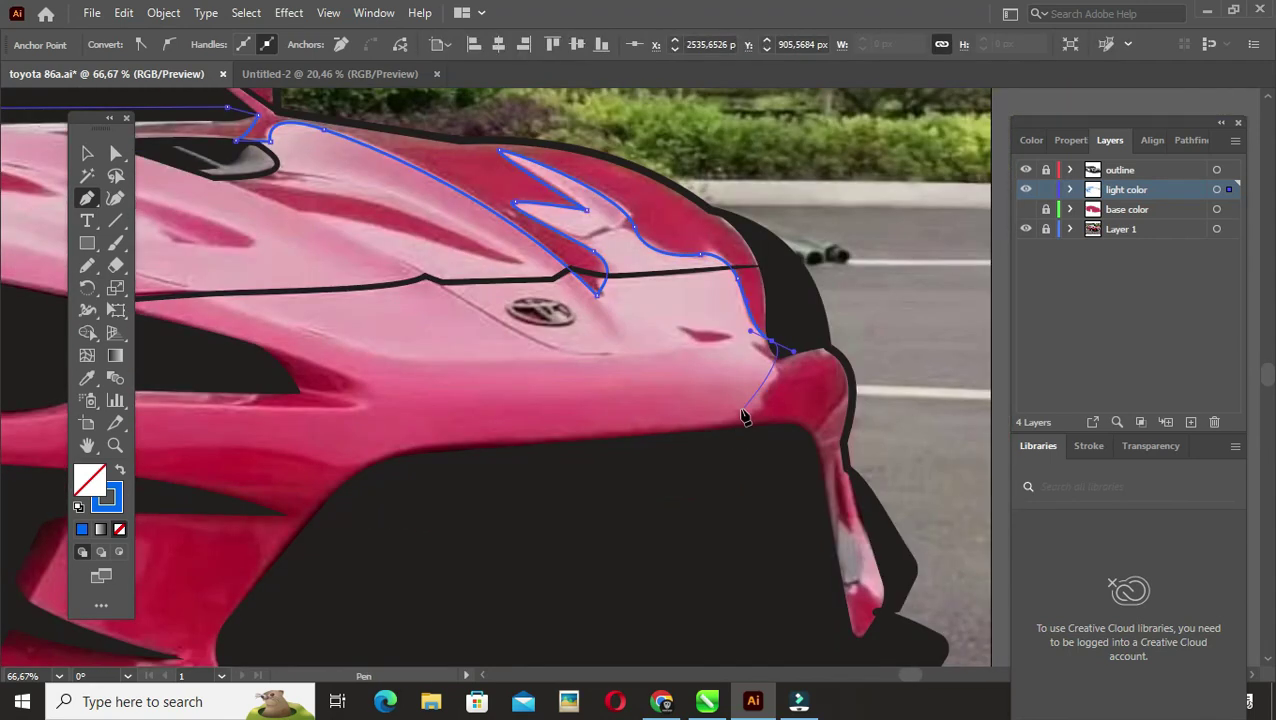
pyautogui.hscroll(-5, 790, 440)
pyautogui.moveTo(604, 438); pyautogui.dragTo(515, 430)
pyautogui.hscroll(-1, 515, 430)
pyautogui.scroll(-1, 515, 430)
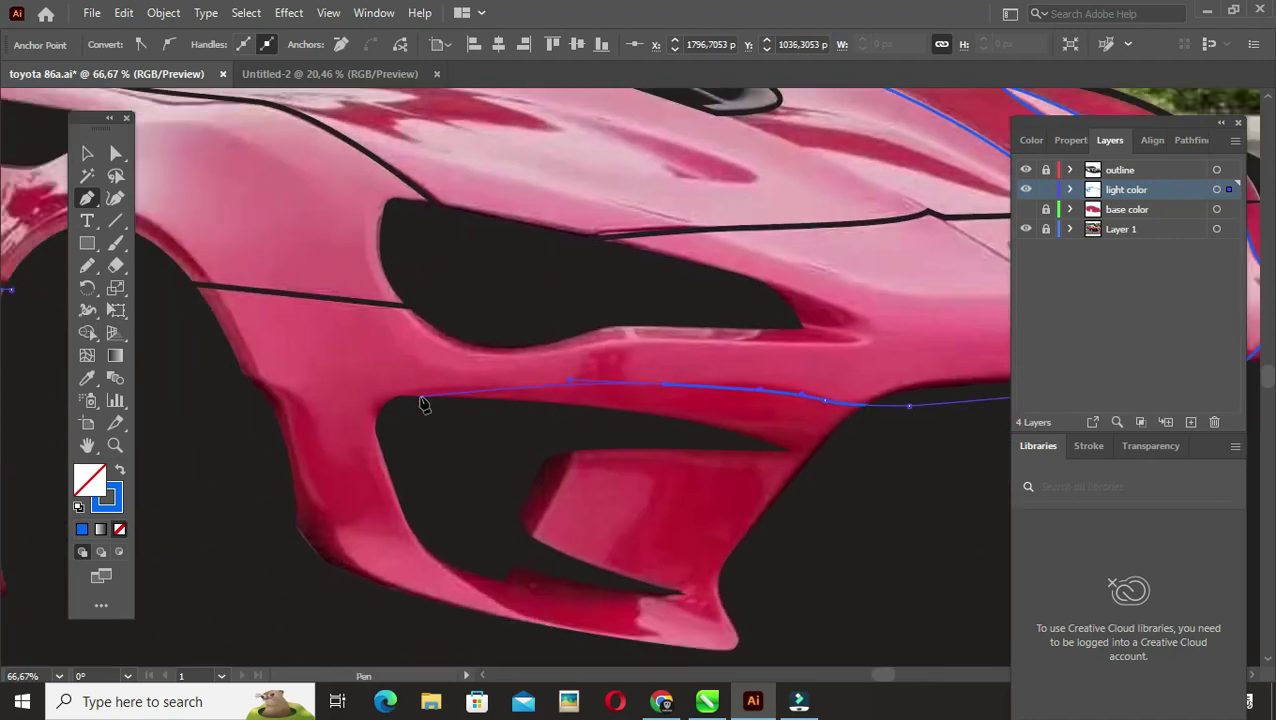
pyautogui.moveTo(397, 450); pyautogui.dragTo(405, 474)
pyautogui.scroll(-2, 426, 456)
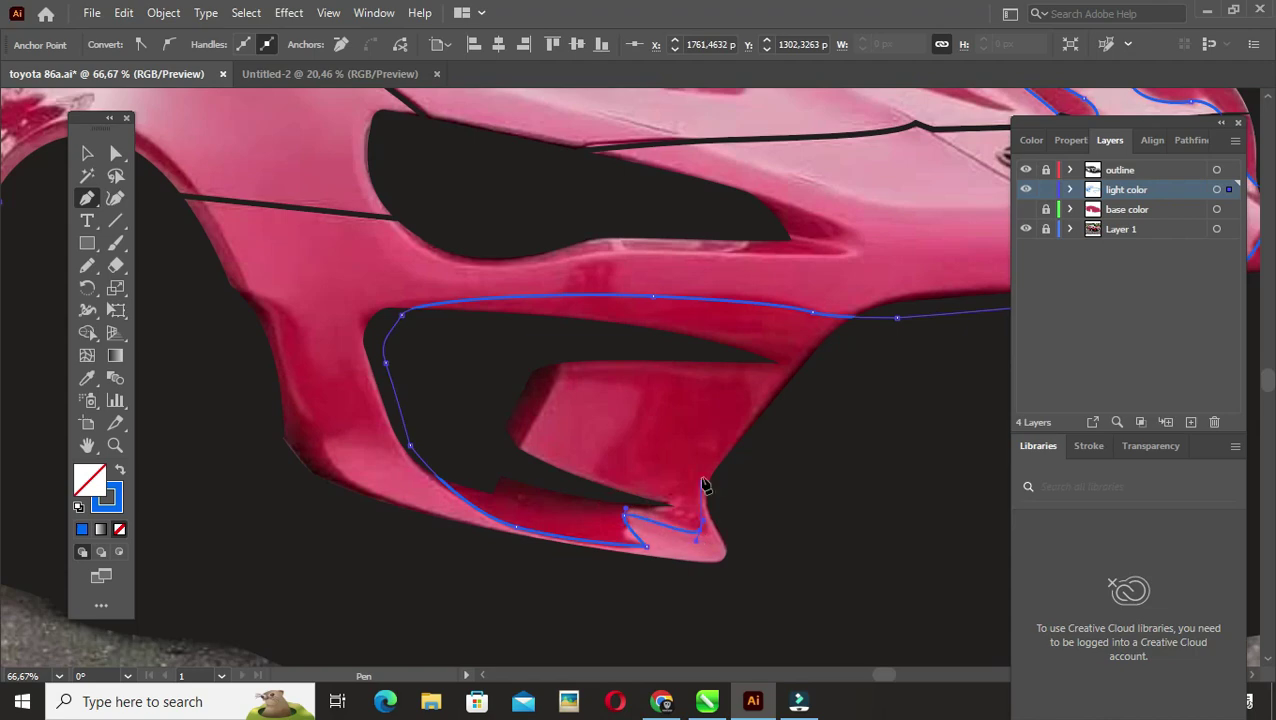
pyautogui.click(795, 408)
pyautogui.scroll(2, 600, 450)
pyautogui.hscroll(-2, 600, 450)
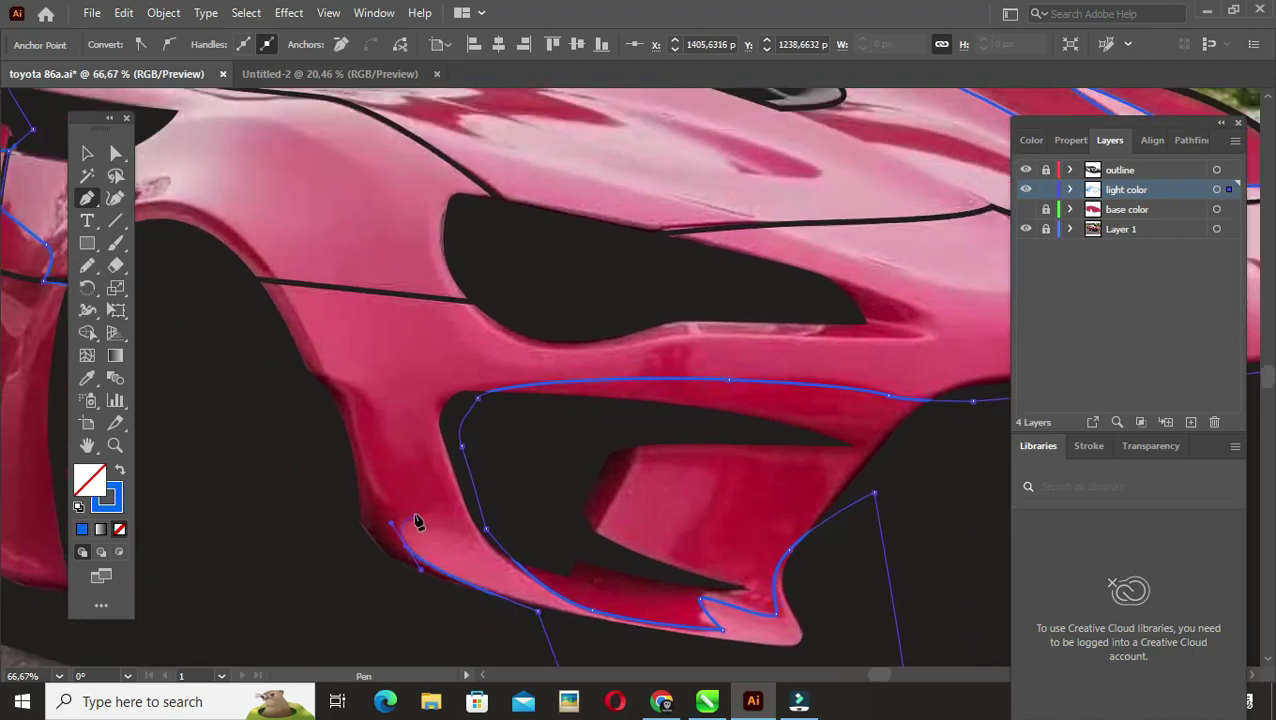
pyautogui.hotkey('ctrl', '-')
pyautogui.hotkey('ctrl', '-')
pyautogui.hotkey('ctrl', '-')
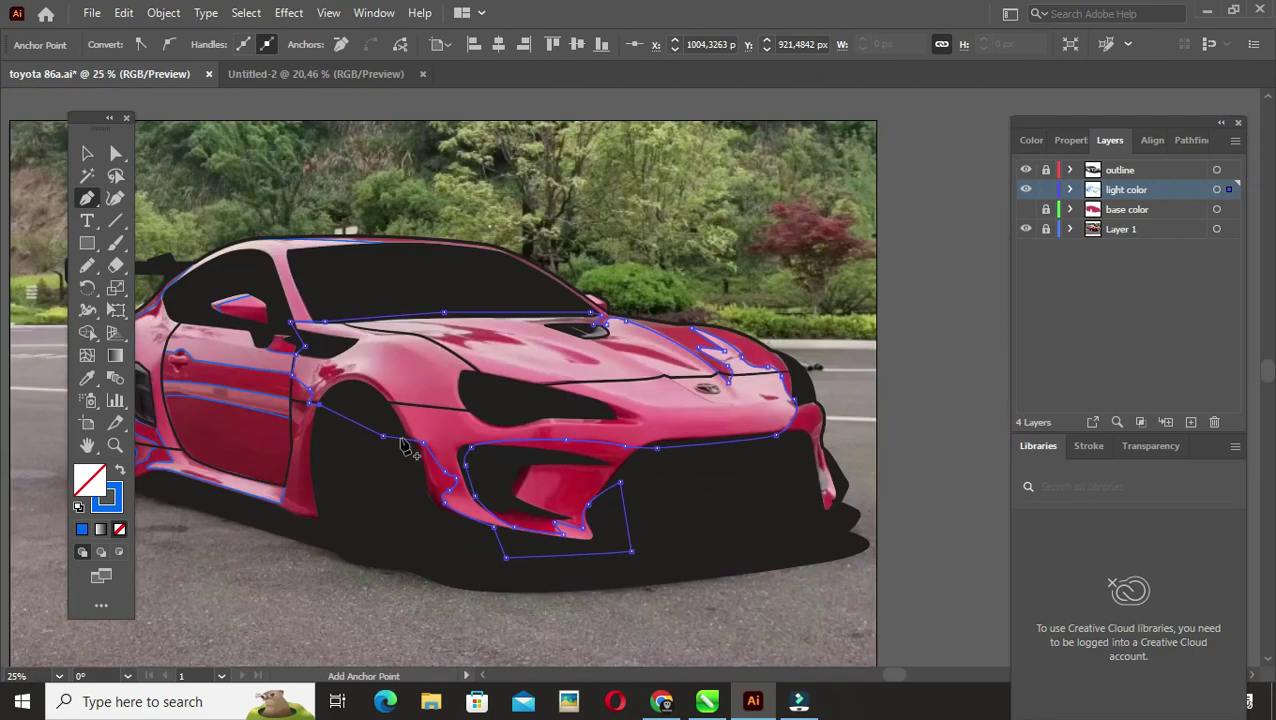
# Step: Finish the front highlight path and draw a small corner shape inside the lower grille
pyautogui.keyDown('ctrl'); pyautogui.click(391, 433); pyautogui.keyUp('ctrl')
pyautogui.hotkey('ctrl', '+')
pyautogui.hotkey('ctrl', '+')
pyautogui.click(470, 512)
pyautogui.click(535, 508)
pyautogui.click(505, 558)
pyautogui.click(550, 598)
pyautogui.click(432, 560)
# Step: Draw a curved highlight stroke across the hood toward the emblem
pyautogui.moveTo(597, 465); pyautogui.dragTo(603, 481)
pyautogui.scroll(3, 603, 481)
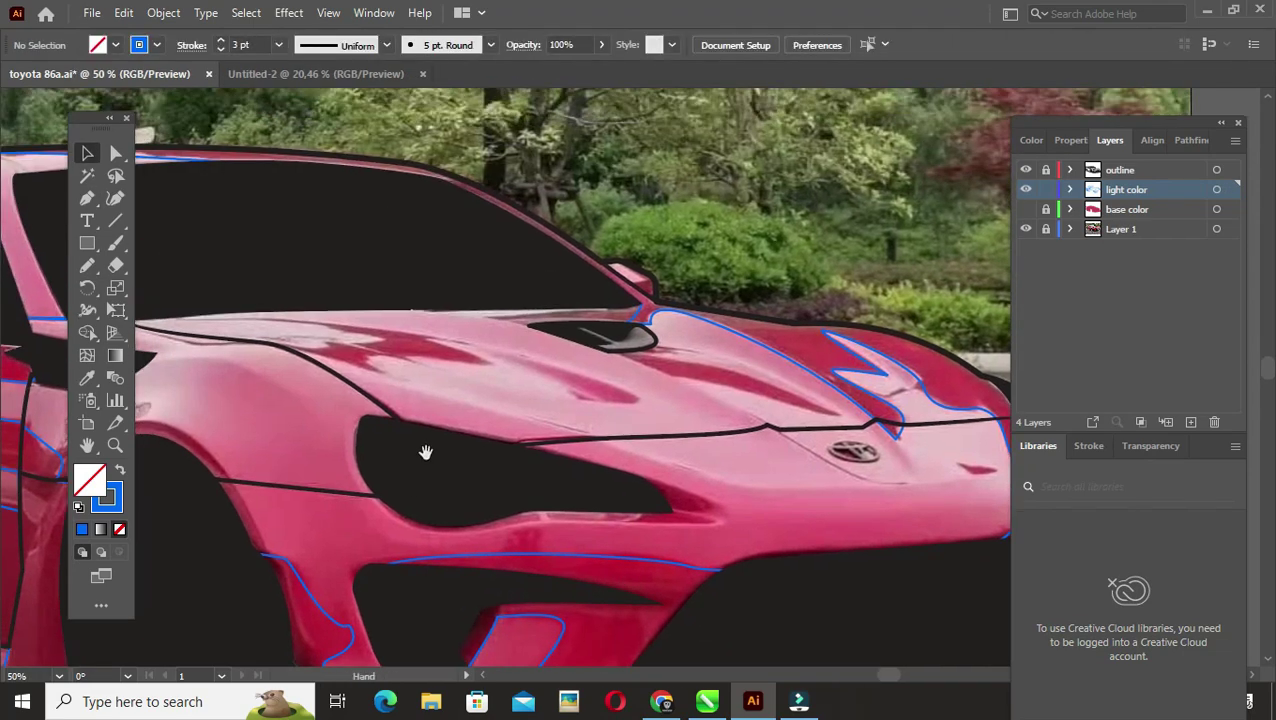
pyautogui.scroll(2, 761, 479)
pyautogui.moveTo(338, 383); pyautogui.dragTo(420, 413)
pyautogui.moveTo(541, 420); pyautogui.dragTo(603, 453)
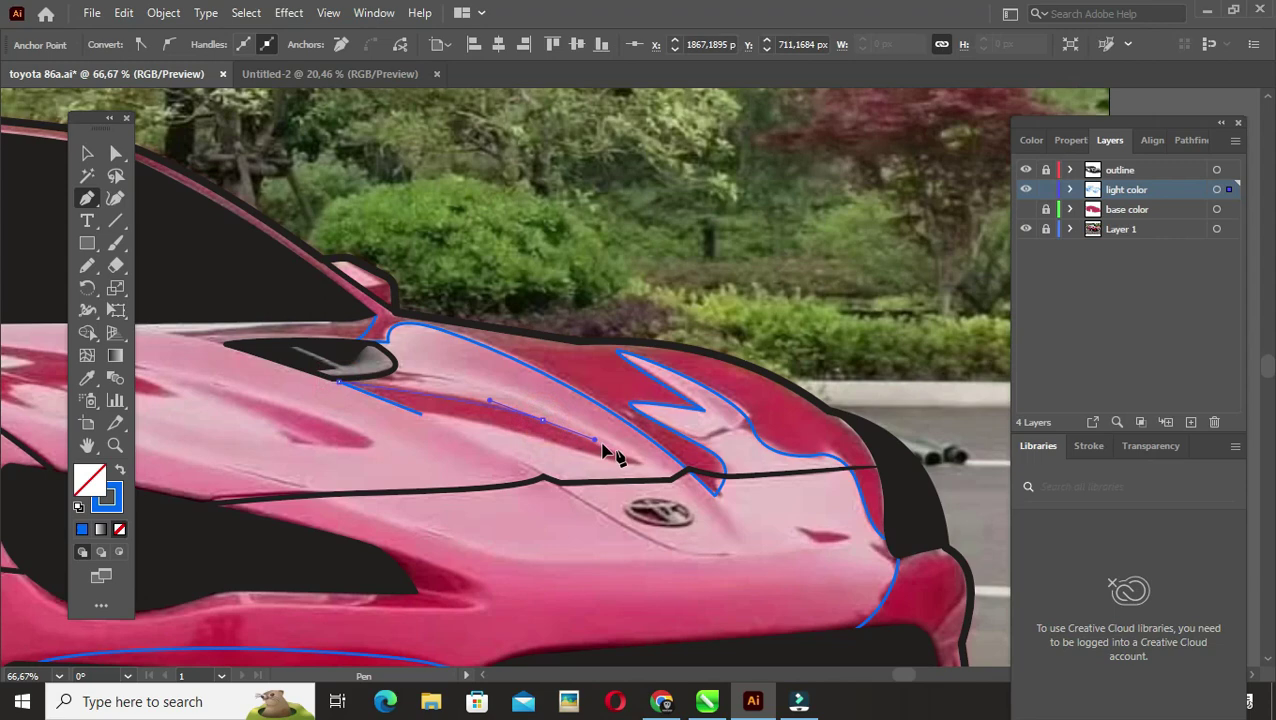
pyautogui.keyDown('ctrl'); pyautogui.click(436, 476); pyautogui.keyUp('ctrl')
pyautogui.scroll(2, 570, 553)
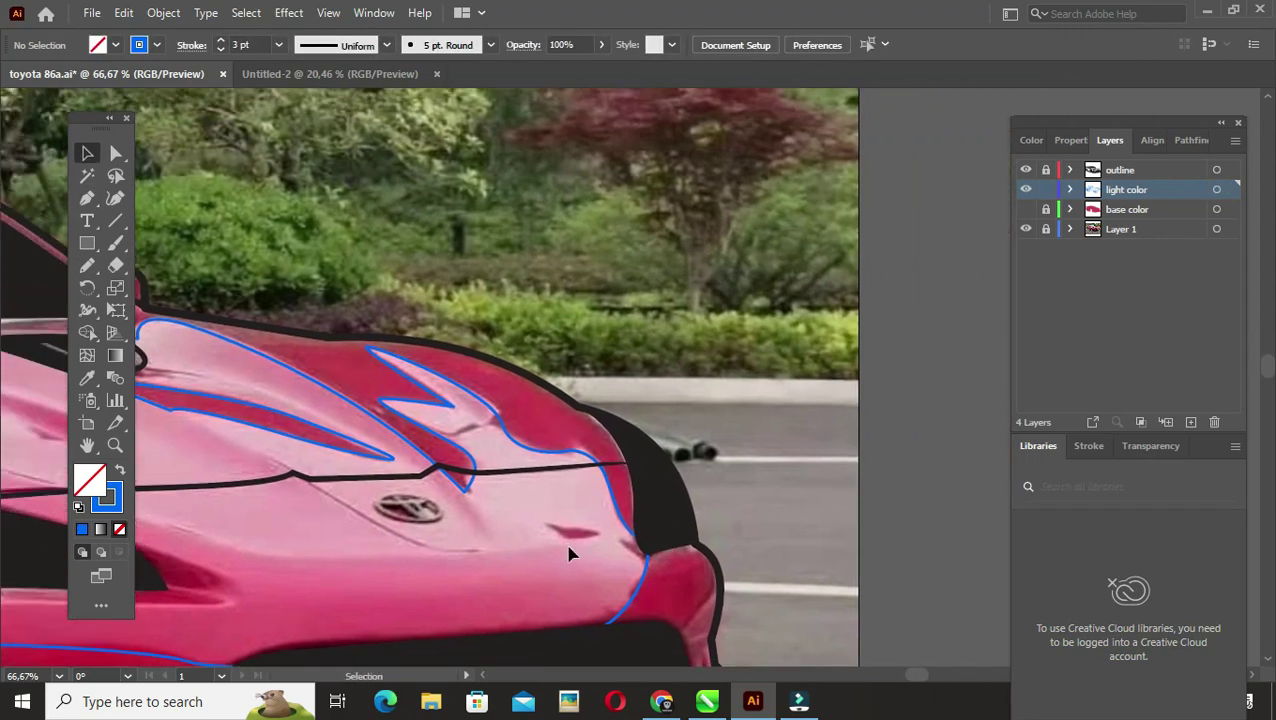
pyautogui.press('n')
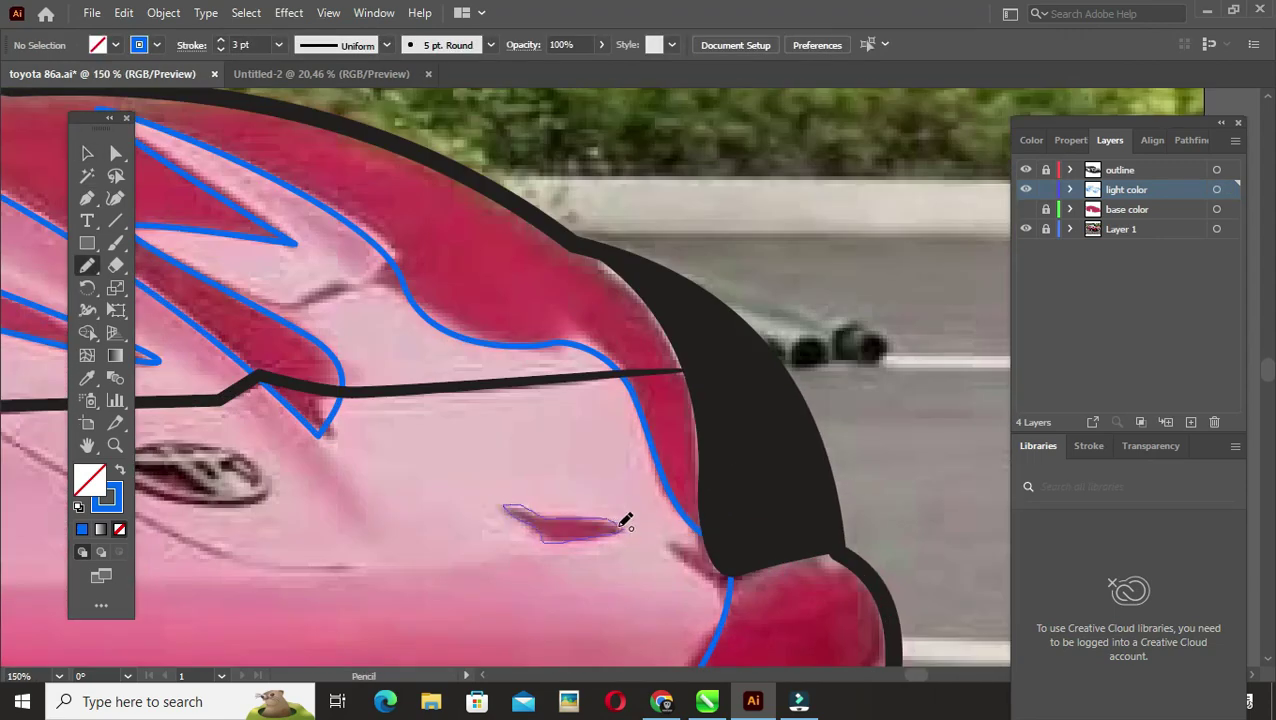
pyautogui.scroll(-3, 625, 521)
pyautogui.scroll(1, 540, 450)
pyautogui.press('p')
# Step: Draw a closed flame-shaped highlight curving along the hood
pyautogui.keyDown('ctrl'); pyautogui.click(650, 522); pyautogui.keyUp('ctrl')
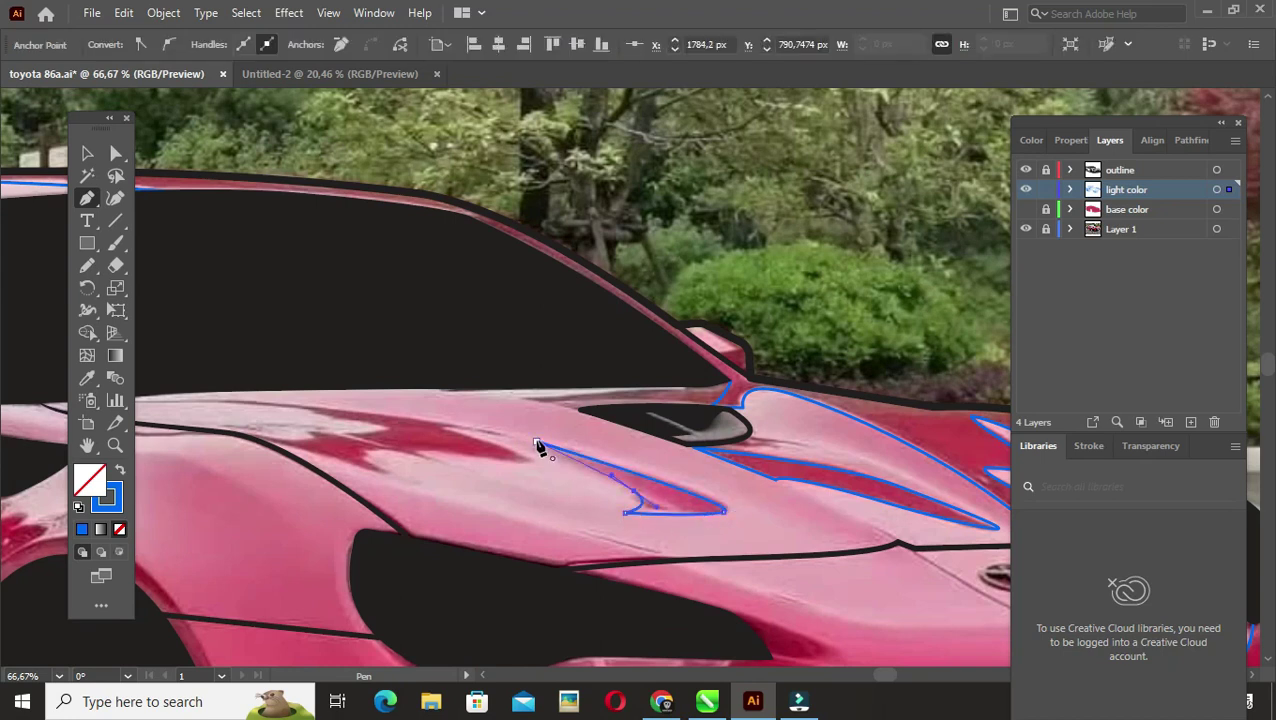
pyautogui.scroll(1, 547, 507)
pyautogui.click(187, 387)
pyautogui.moveTo(653, 437); pyautogui.dragTo(830, 479)
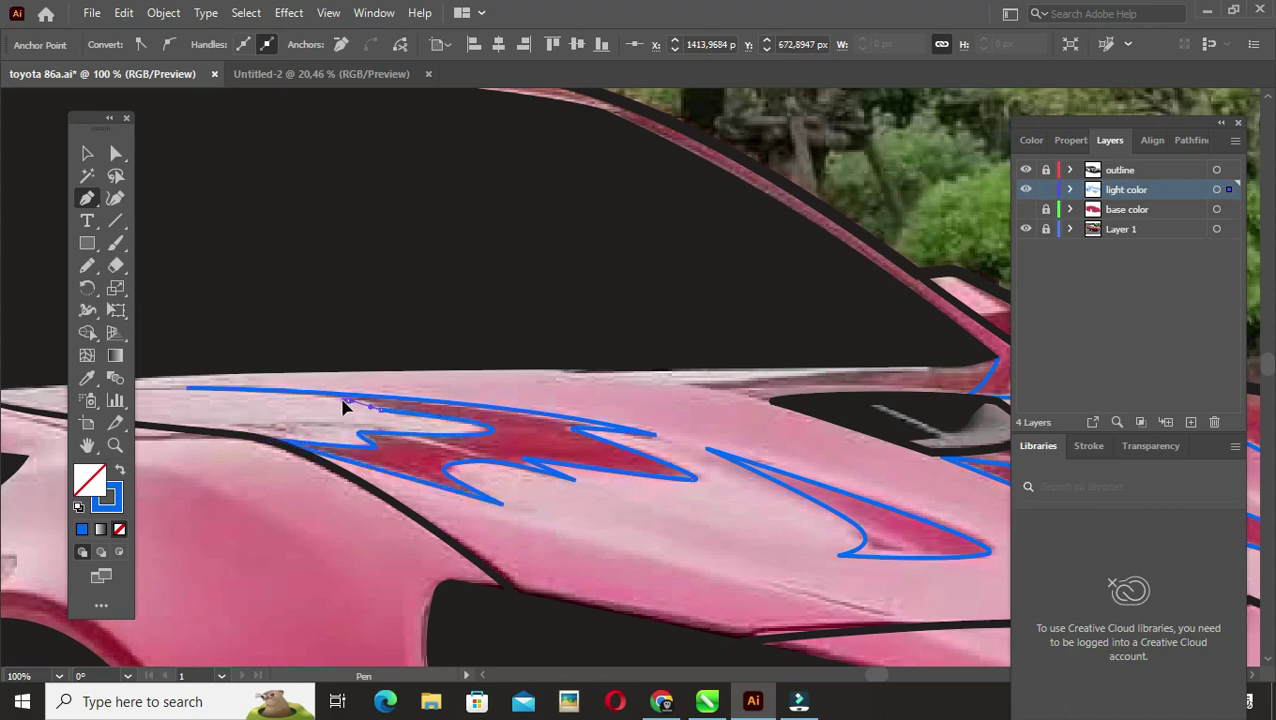
pyautogui.click(343, 406)
pyautogui.press('v')
pyautogui.scroll(-2, 441, 530)
pyautogui.scroll(1, 601, 450)
pyautogui.scroll(1, 600, 457)
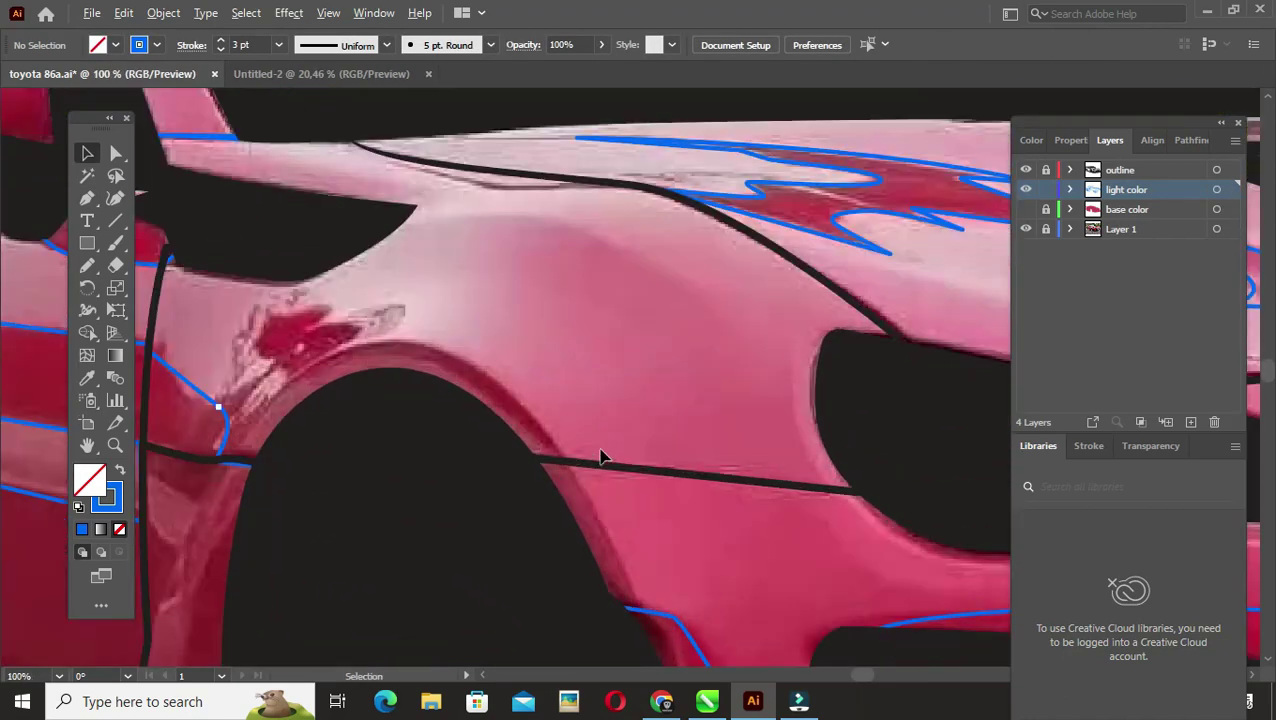
pyautogui.scroll(-3, 600, 457)
# Step: Unite the hood and front highlights in Pathfinder and add a small front-corner highlight
pyautogui.click(541, 435)
pyautogui.keyDown('shift'); pyautogui.click(884, 452); pyautogui.keyUp('shift')
pyautogui.click(1190, 140)
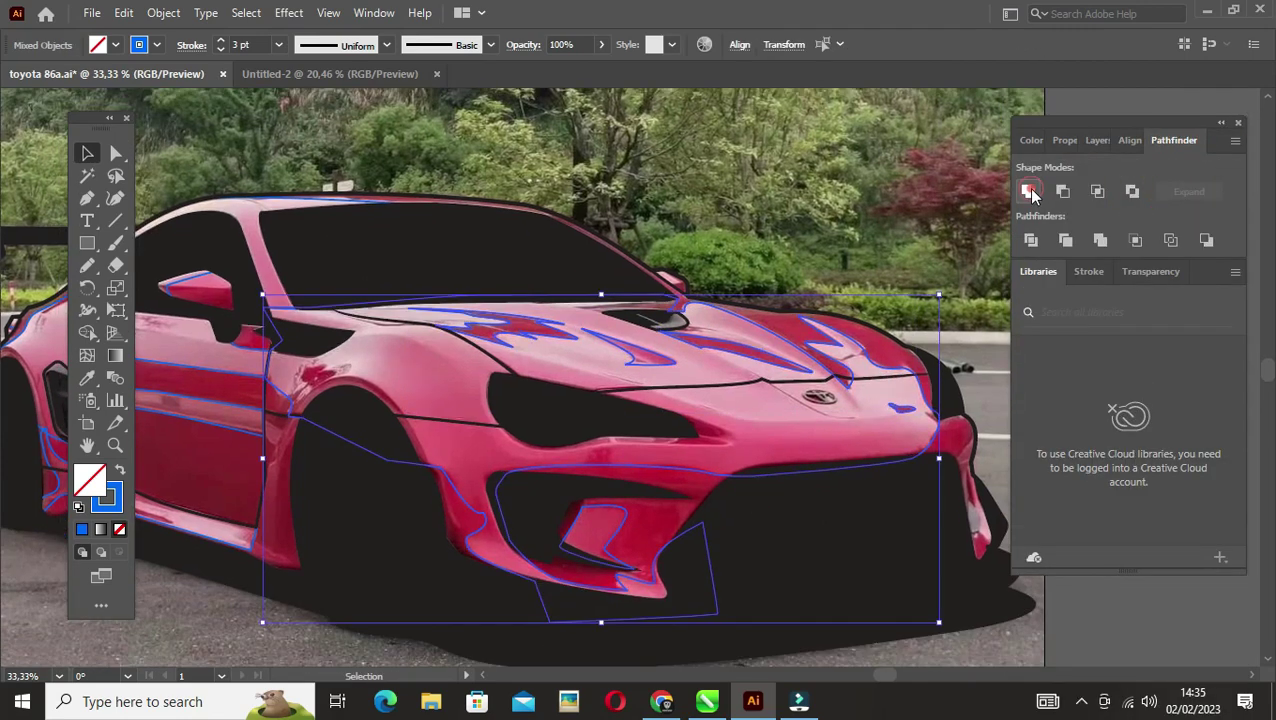
pyautogui.scroll(2, 700, 418)
pyautogui.scroll(-1, 727, 428)
pyautogui.moveTo(719, 370); pyautogui.dragTo(656, 390)
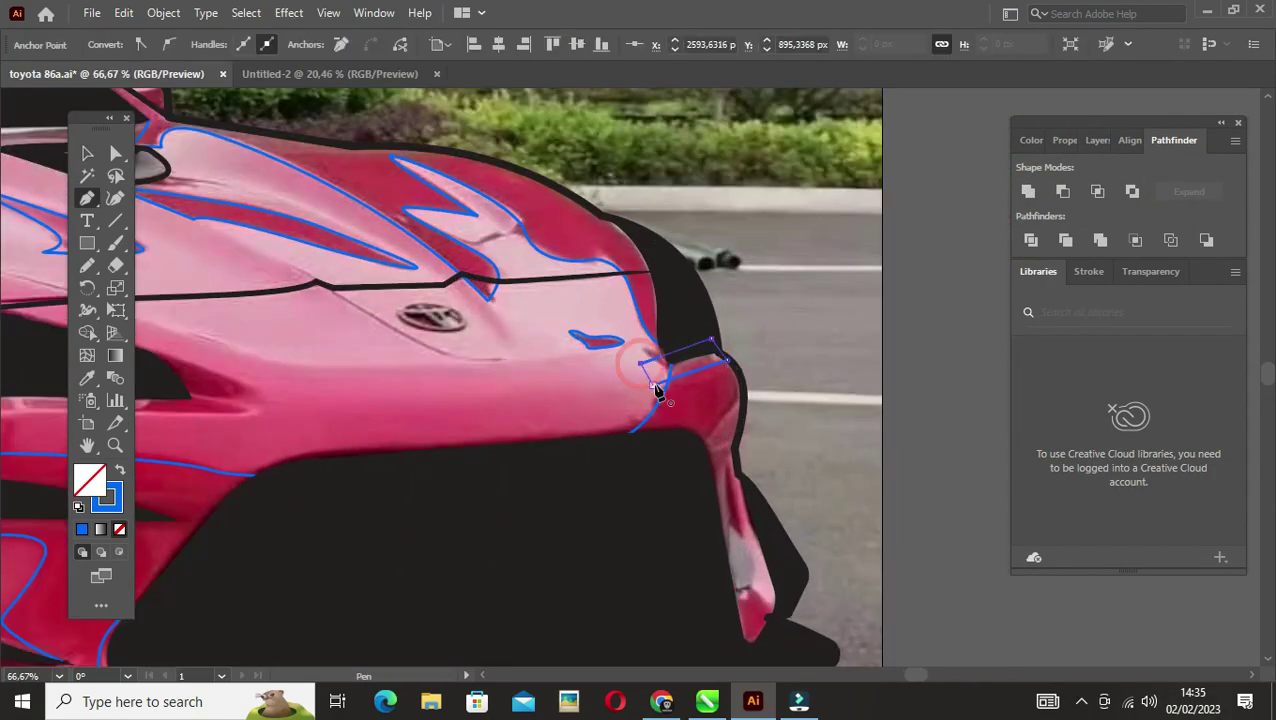
pyautogui.click(650, 412)
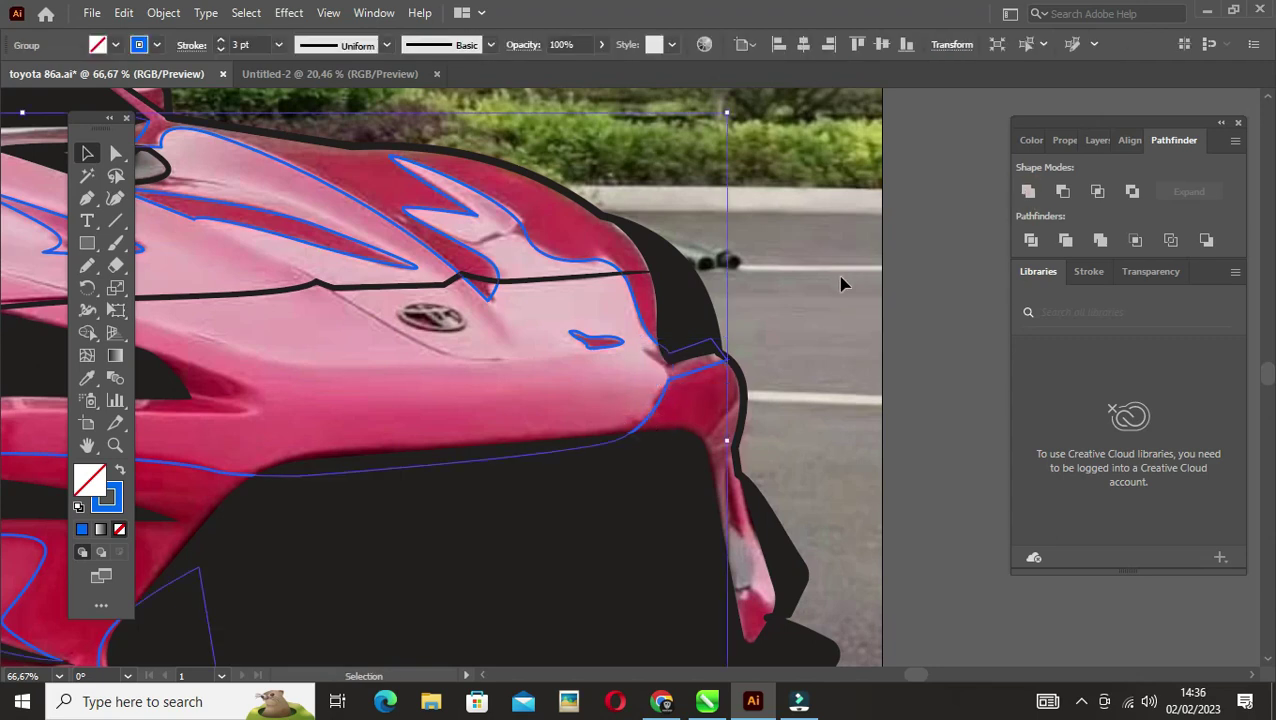
# Step: Begin a path at the car's front corner, then deselect everything
pyautogui.press('p')
pyautogui.click(663, 421)
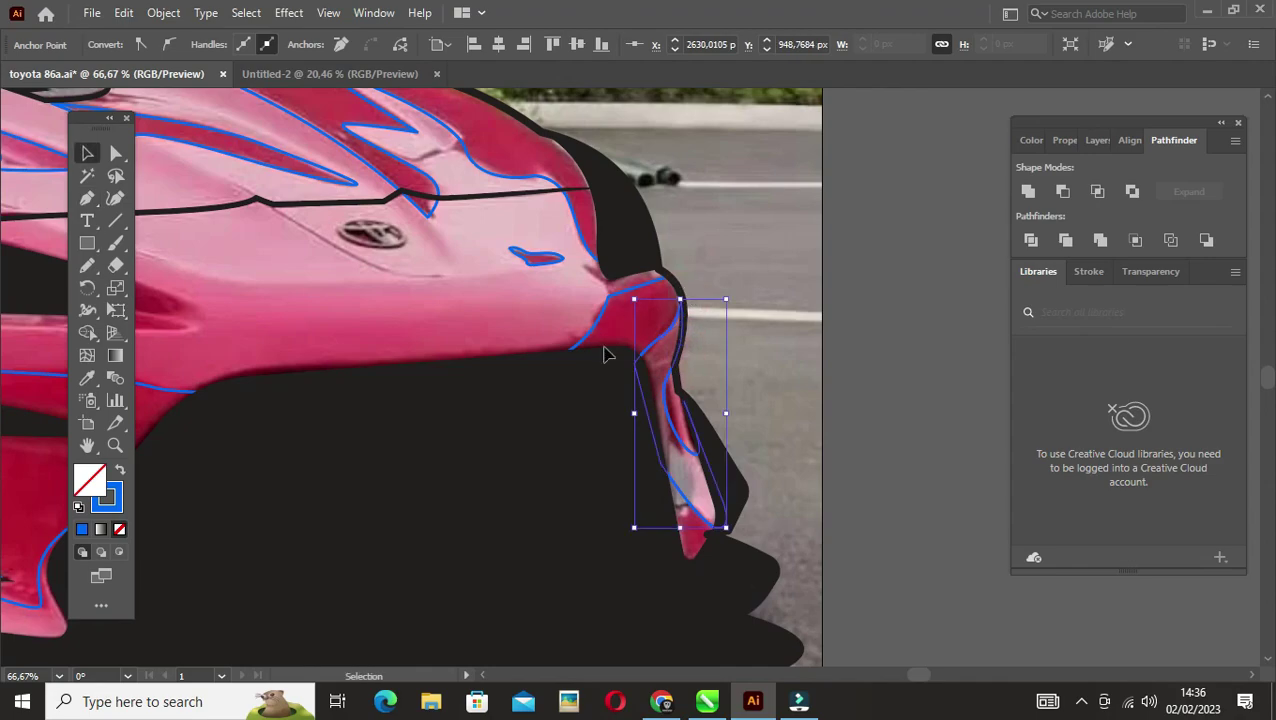
pyautogui.scroll(-5, 604, 354)
pyautogui.scroll(3, 464, 410)
pyautogui.scroll(2, 447, 410)
pyautogui.scroll(1, 518, 402)
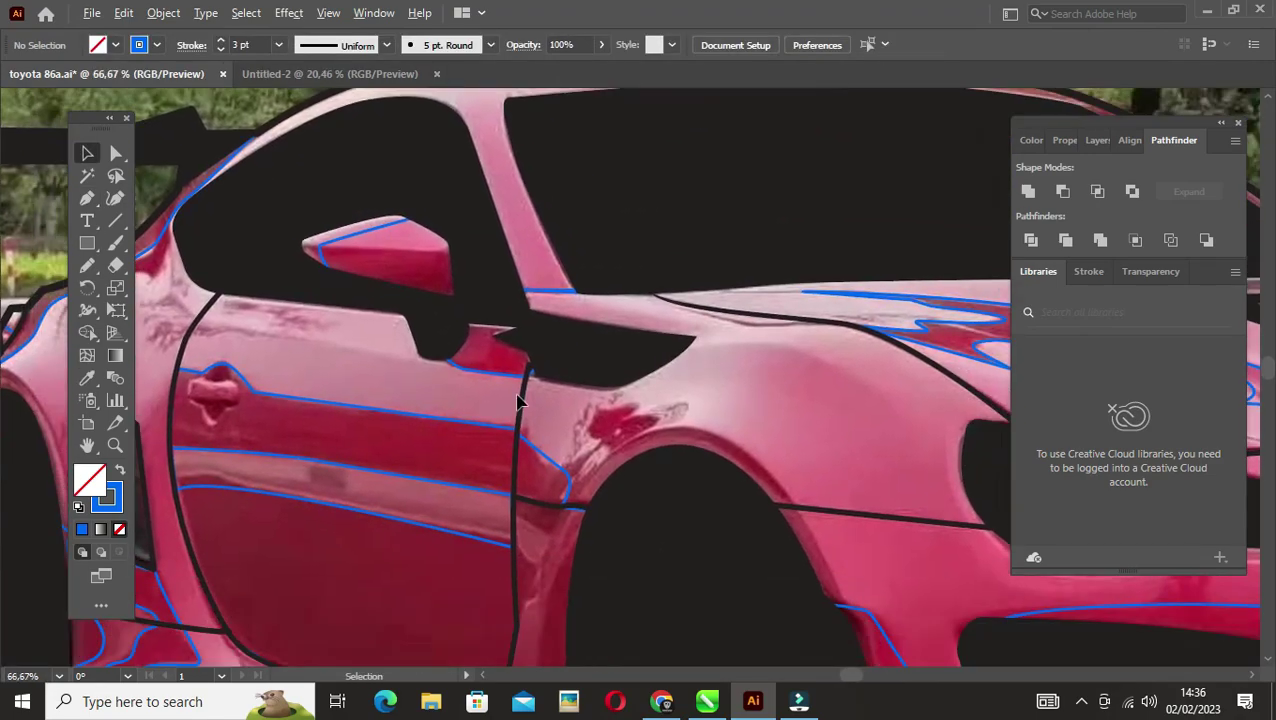
pyautogui.scroll(-5, 518, 402)
pyautogui.click(655, 399)
pyautogui.hotkey('ctrl', 'shift', 'a')
pyautogui.scroll(5, 588, 440)
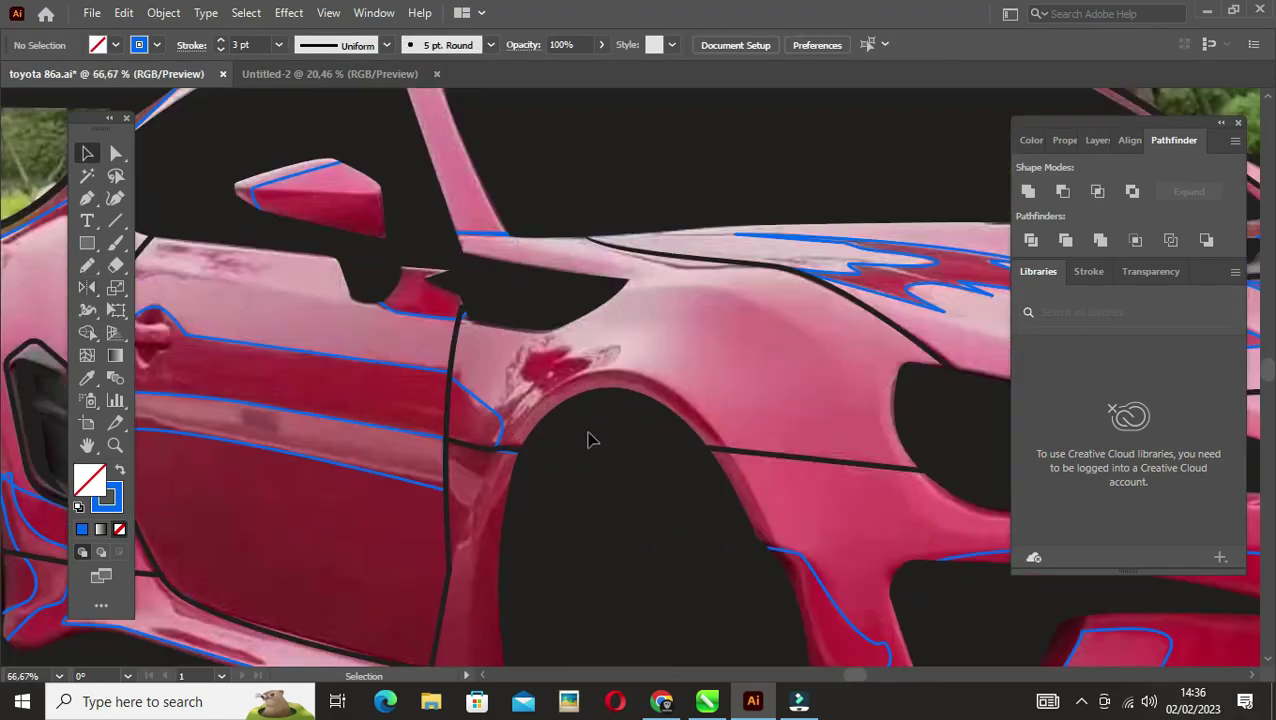
# Step: Trace a highlight along the front wheel arch, combine the highlight shapes, and save
pyautogui.moveTo(558, 390); pyautogui.dragTo(640, 380)
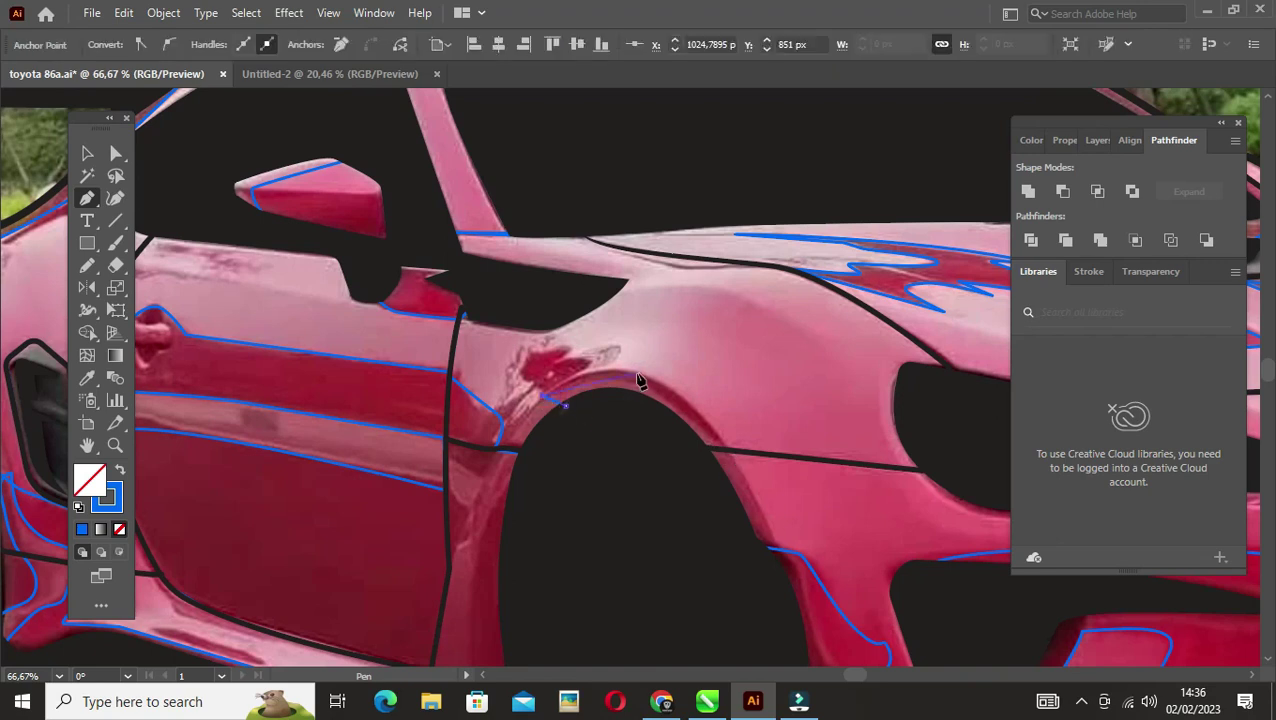
pyautogui.click(777, 560)
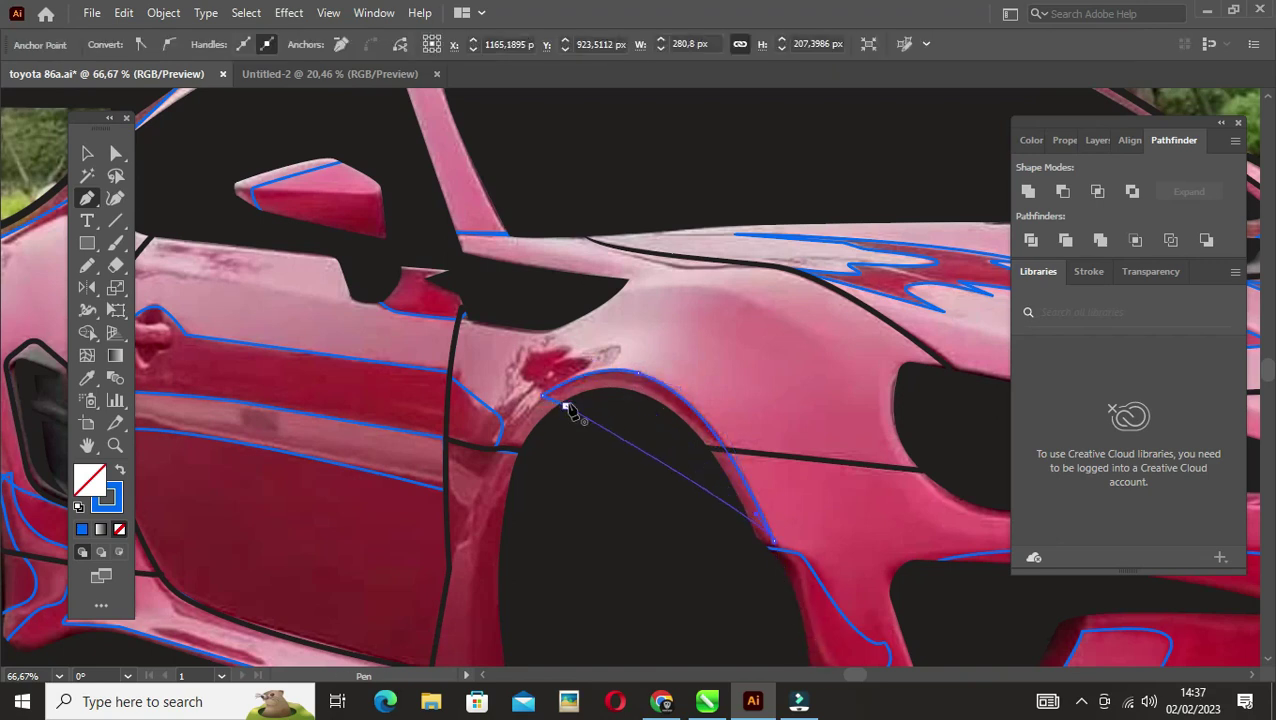
pyautogui.press('v')
pyautogui.click(1132, 191)
pyautogui.hotkey('ctrl', 'shift', 'a')
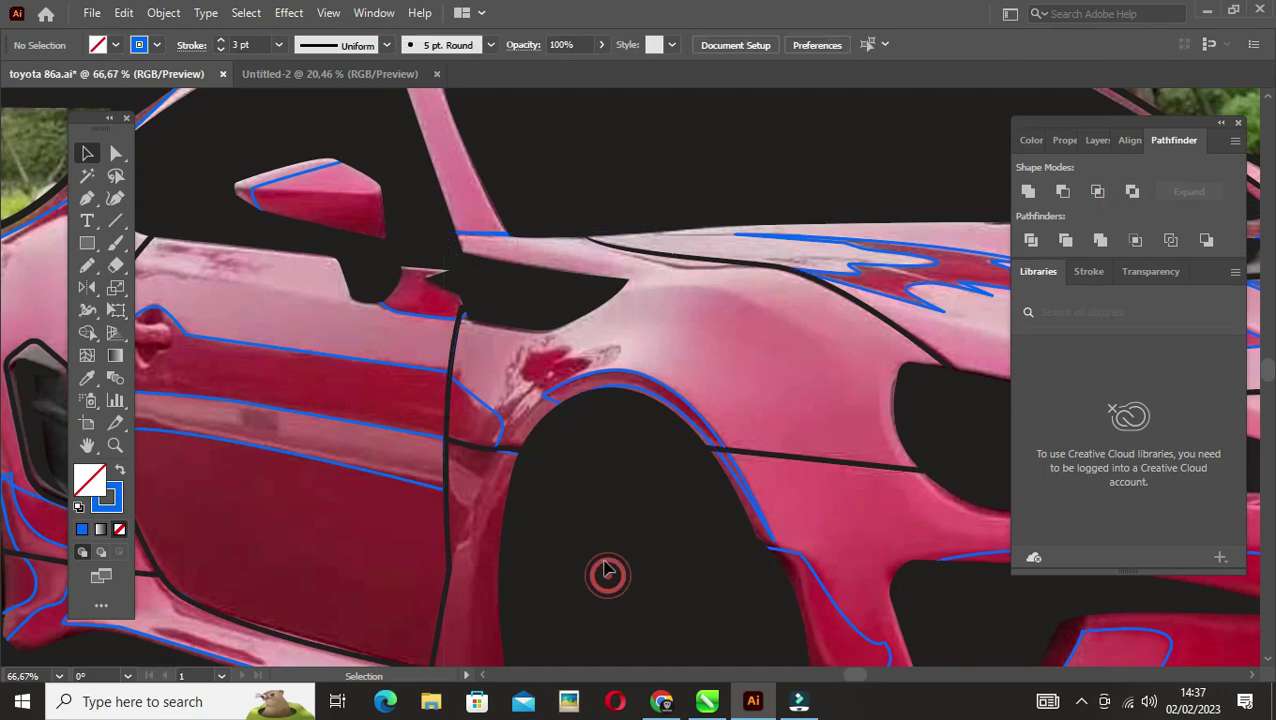
pyautogui.hotkey('ctrl', '0')
pyautogui.hotkey('ctrl', 's')
pyautogui.scroll(2, 516, 517)
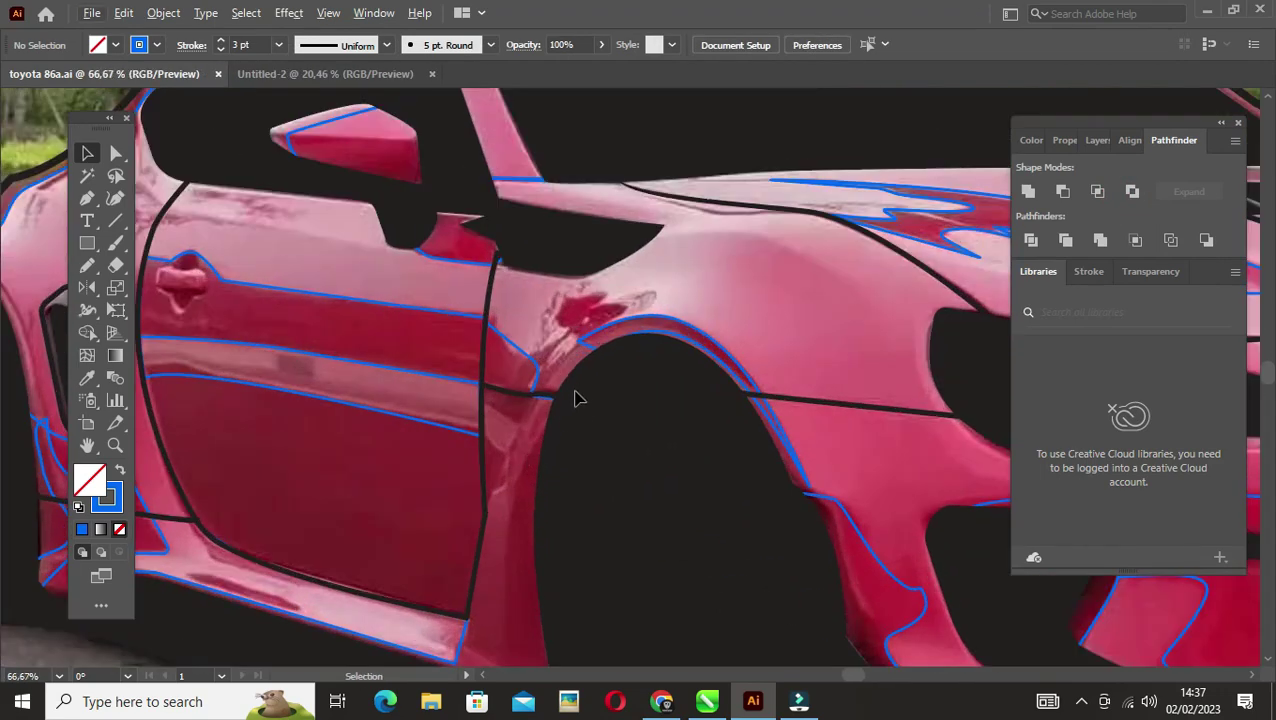
# Step: Trace a thin highlight streak along the door's front edge toward the sill
pyautogui.click(484, 401)
pyautogui.click(517, 417)
pyautogui.click(537, 396)
pyautogui.click(566, 399)
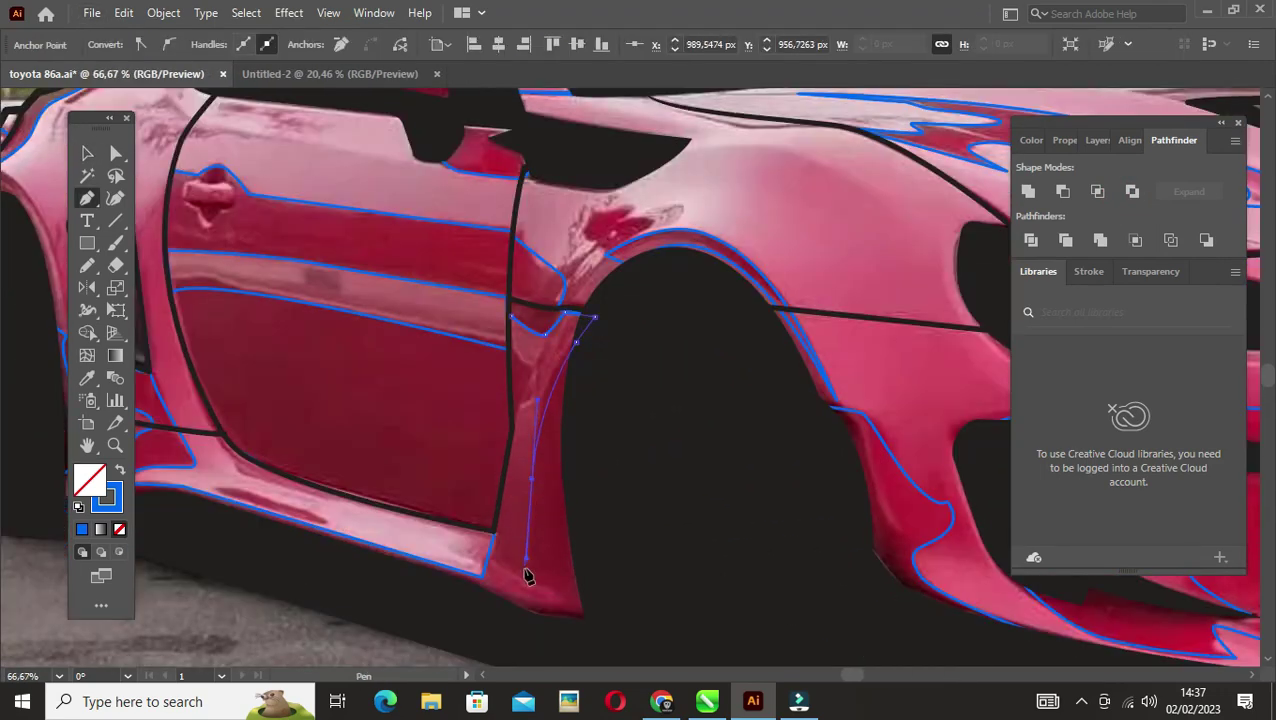
pyautogui.moveTo(336, 547); pyautogui.dragTo(470, 578)
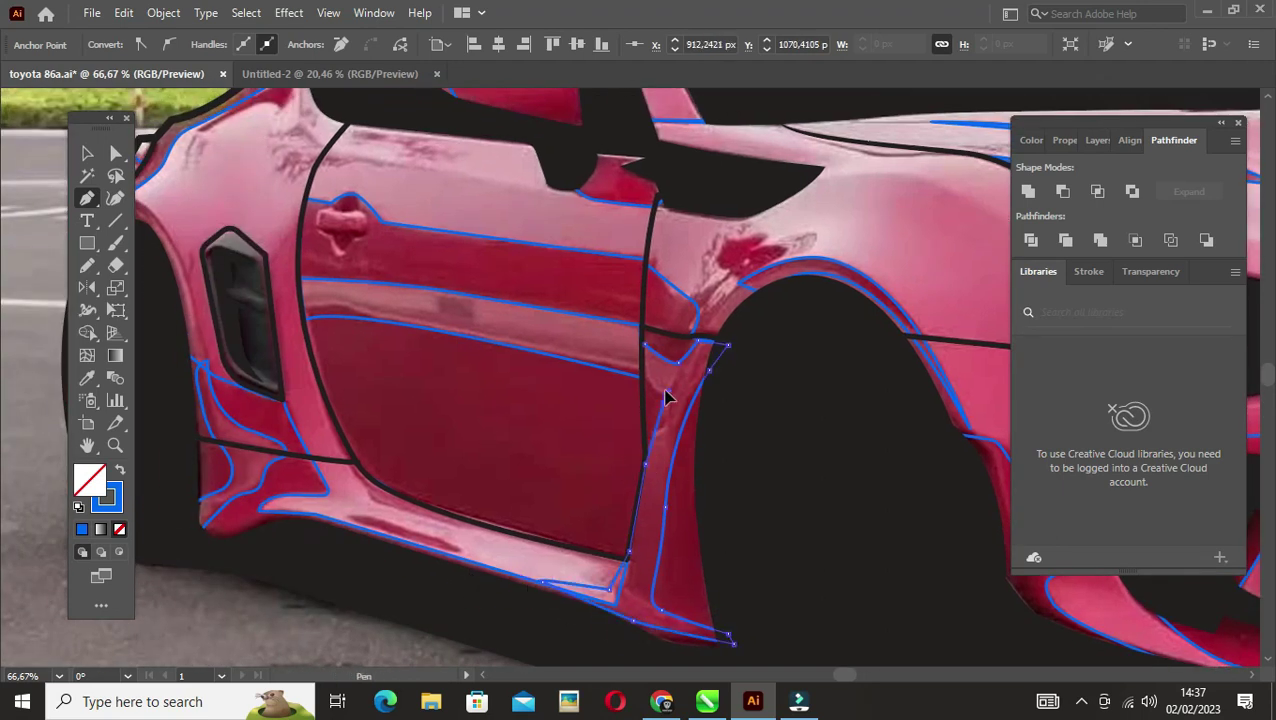
pyautogui.press('v')
pyautogui.click(686, 413)
pyautogui.scroll(1, 421, 530)
pyautogui.scroll(1, 427, 533)
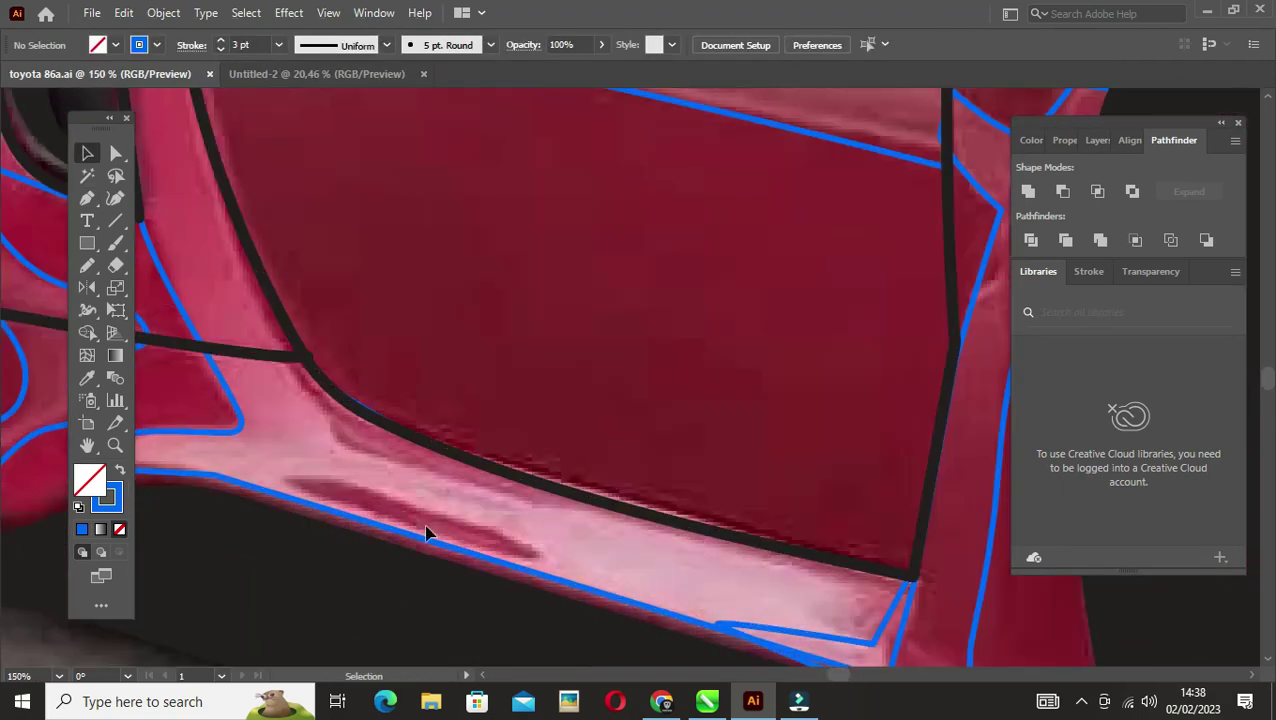
# Step: Outline the sill reflection and make it a compound path with the sill highlight
pyautogui.press('p')
pyautogui.click(548, 552)
pyautogui.click(285, 474)
pyautogui.press('v')
pyautogui.hotkey('ctrl', '8')
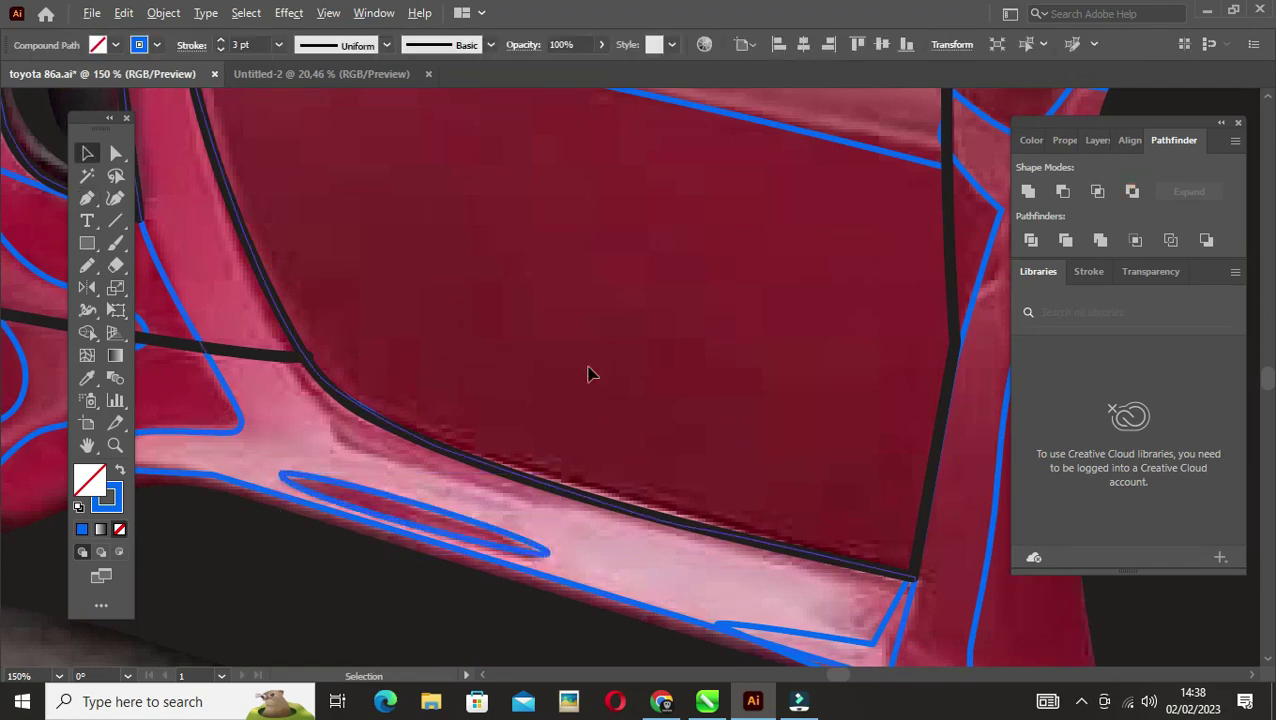
pyautogui.hotkey('ctrl', '0')
pyautogui.scroll(3, 760, 381)
# Step: Draw a closed highlight from the headlight's top-left corner along its lower edge
pyautogui.press('p')
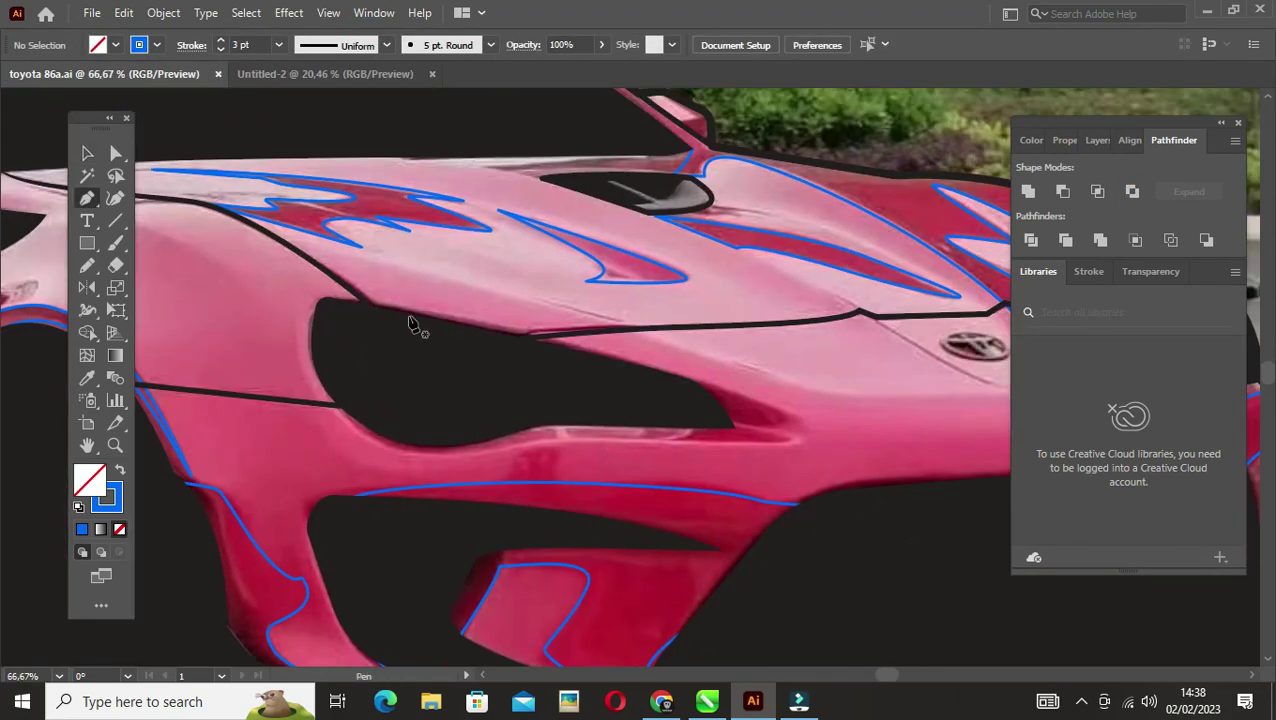
pyautogui.click(342, 301)
pyautogui.moveTo(803, 429); pyautogui.dragTo(792, 450)
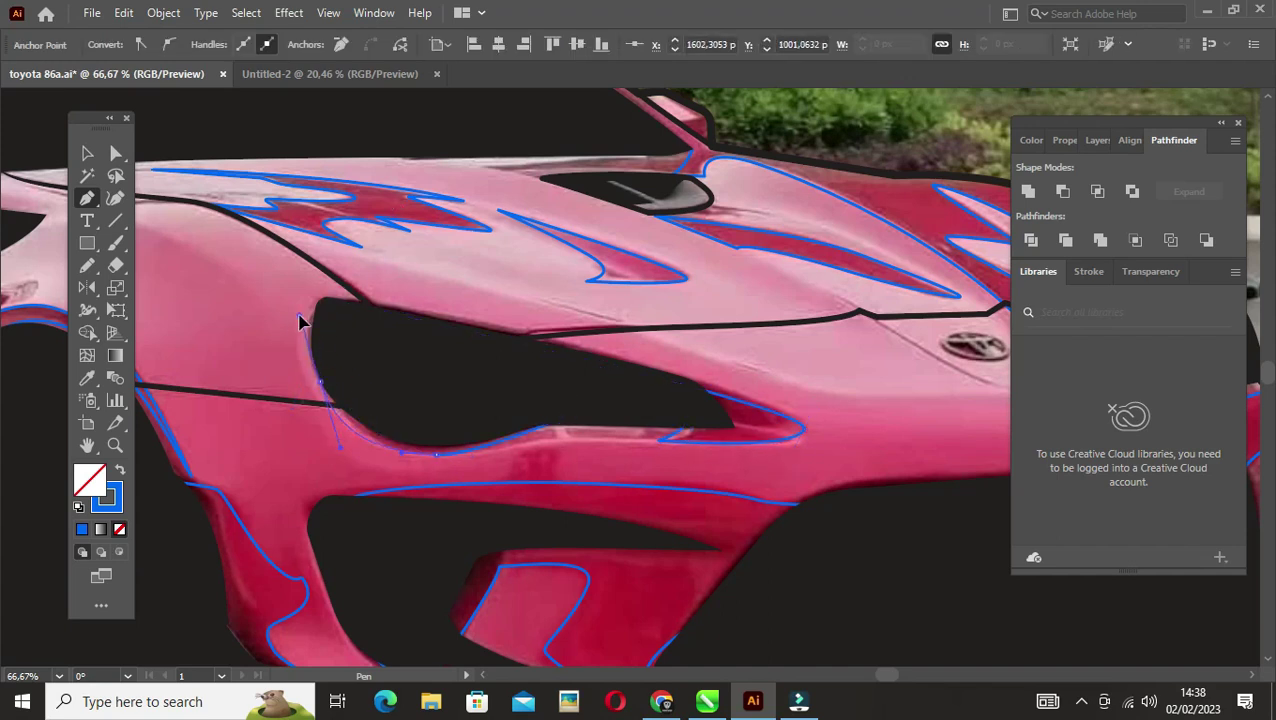
pyautogui.click(314, 357)
pyautogui.press('v')
pyautogui.click(607, 475)
pyautogui.scroll(-1, 439, 529)
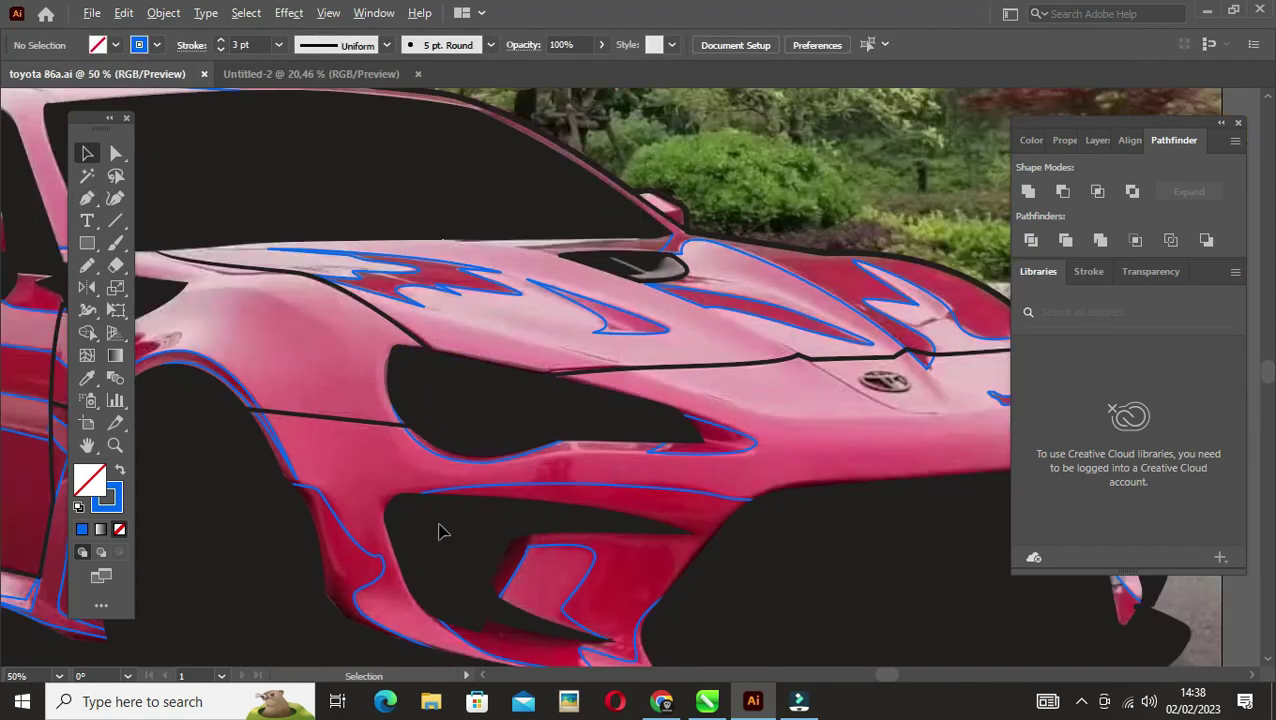
pyautogui.scroll(2, 418, 525)
pyautogui.scroll(-4, 366, 530)
pyautogui.scroll(2, 746, 518)
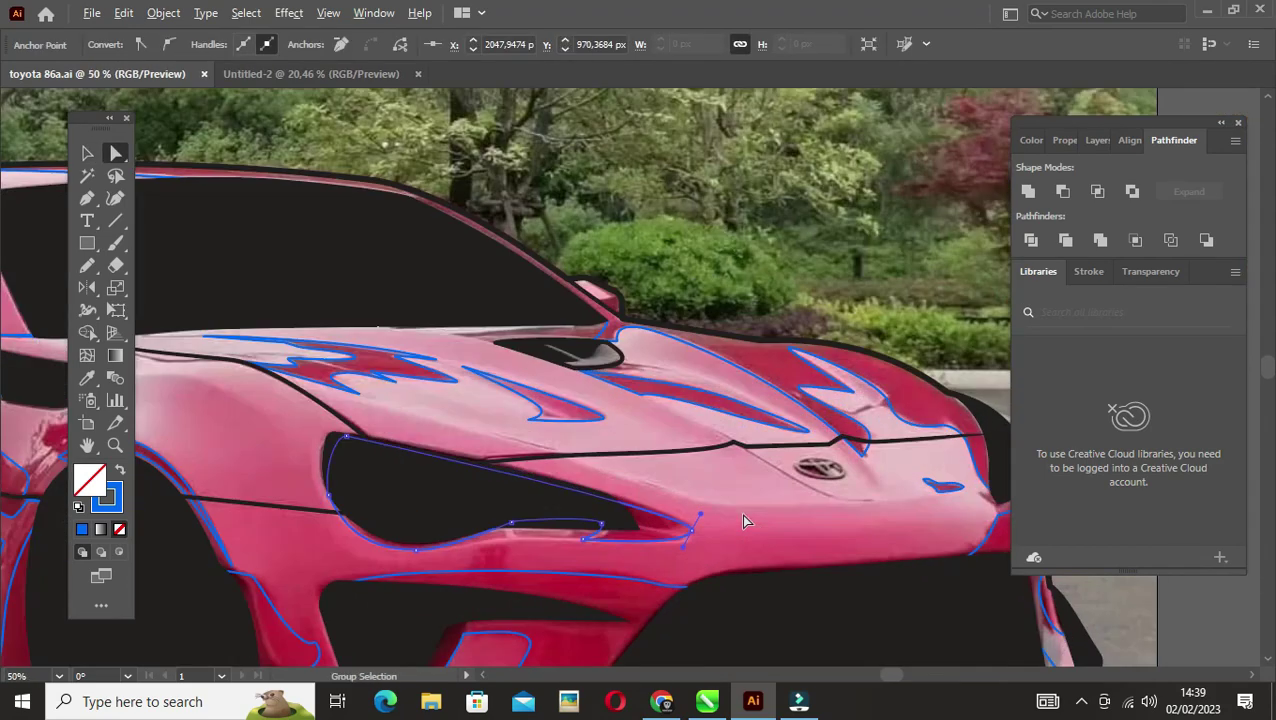
pyautogui.scroll(1, 829, 497)
# Step: Pen a curved crease line toward the logo at 6 pt stroke, tapered at both ends
pyautogui.press('p')
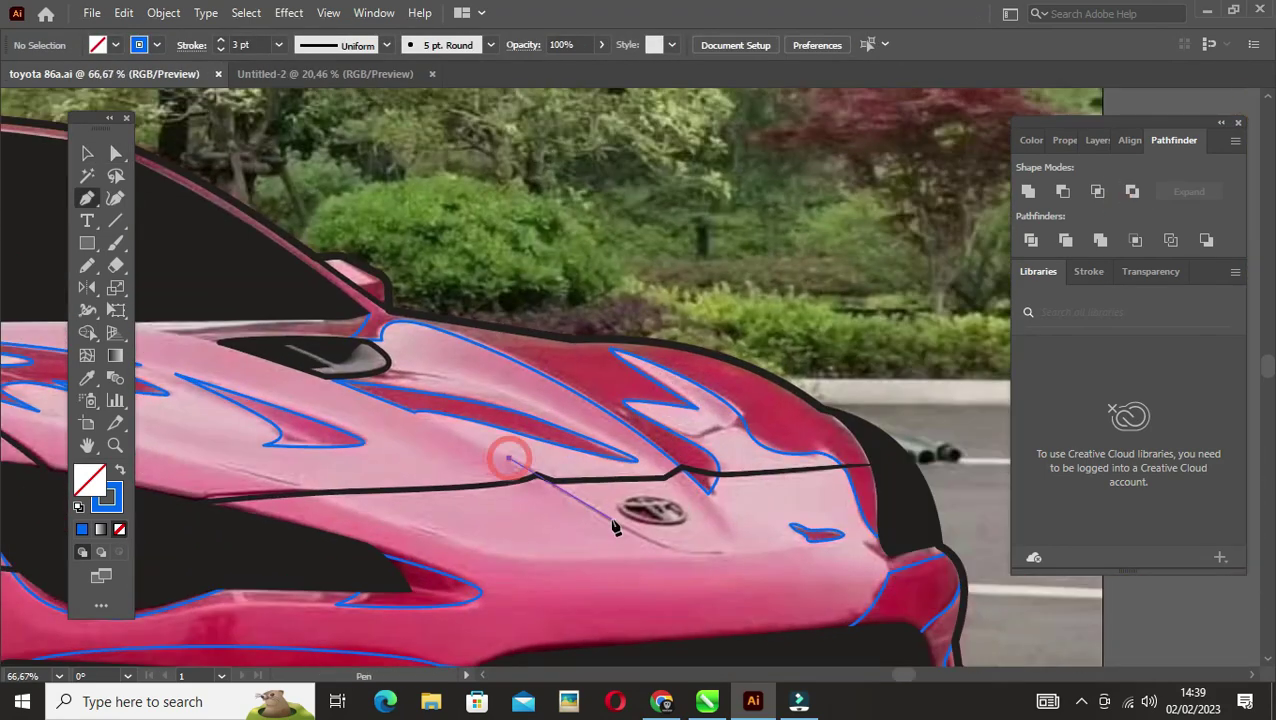
pyautogui.moveTo(718, 556); pyautogui.dragTo(729, 561)
pyautogui.press('v')
pyautogui.scroll(2, 614, 541)
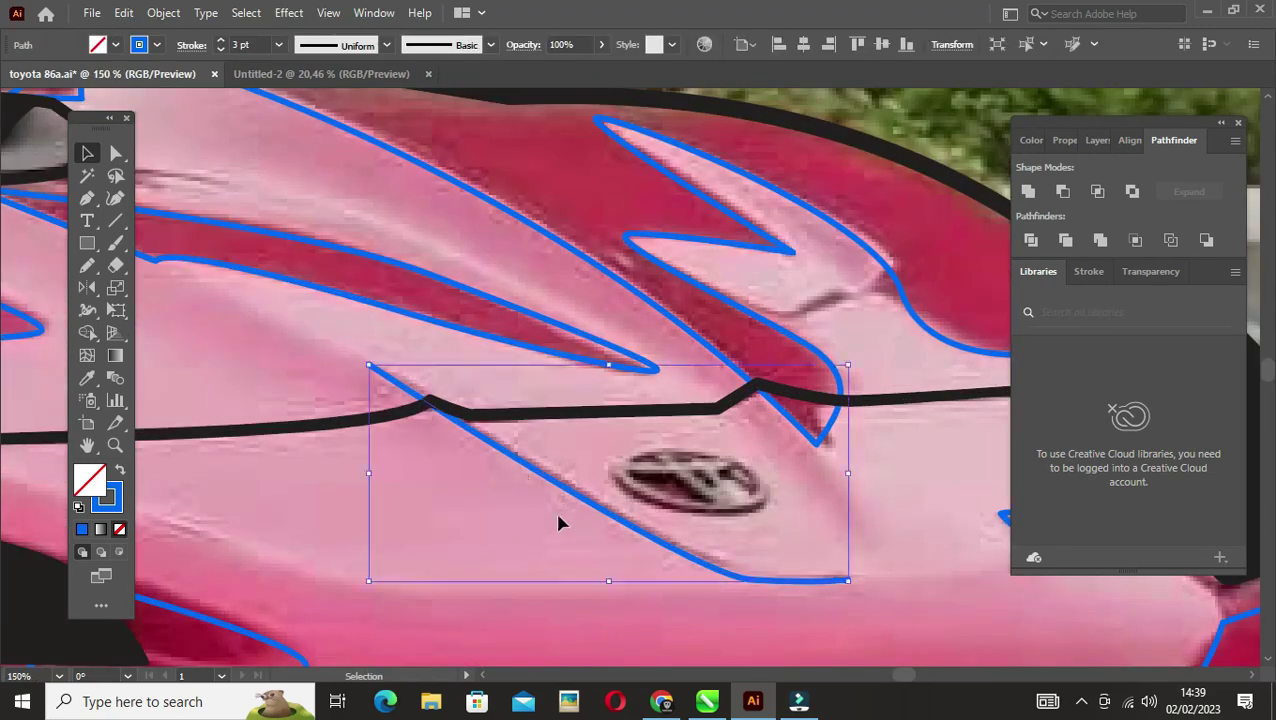
pyautogui.tripleClick(220, 40)
pyautogui.hotkey('shift', 'w')
pyautogui.moveTo(370, 368); pyautogui.dragTo(378, 366)
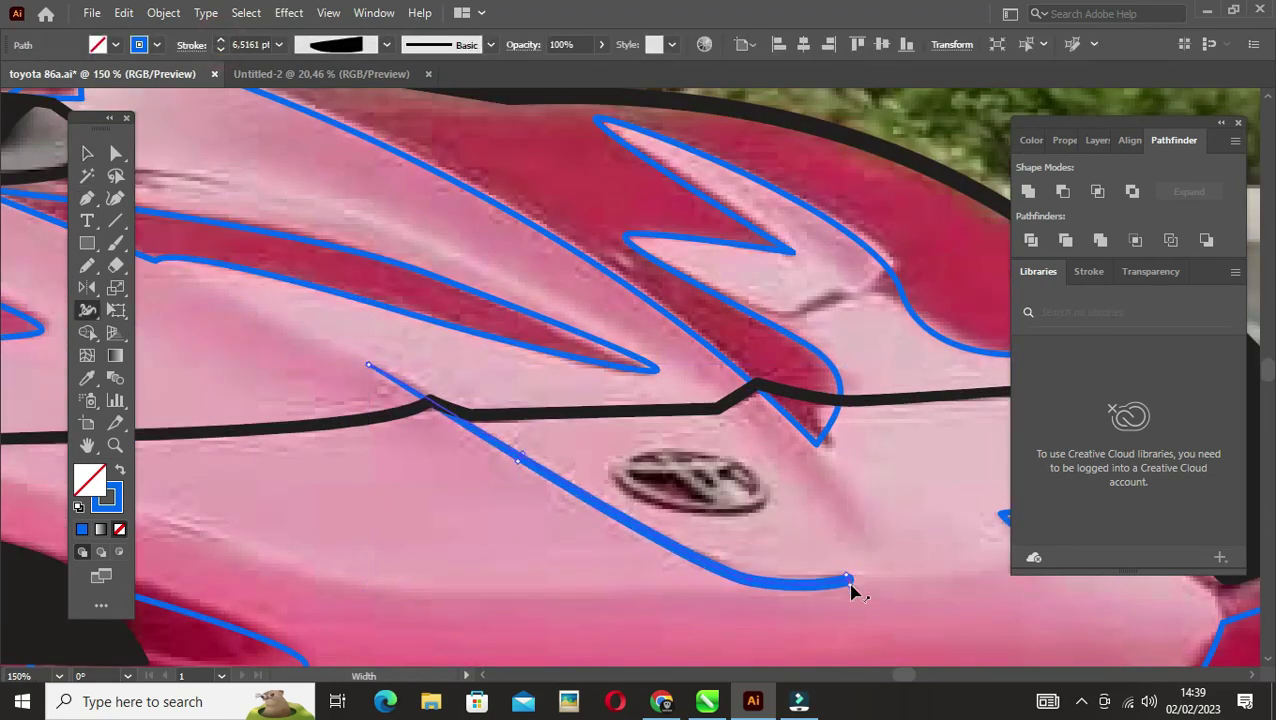
pyautogui.moveTo(846, 577); pyautogui.dragTo(846, 590)
pyautogui.press('v')
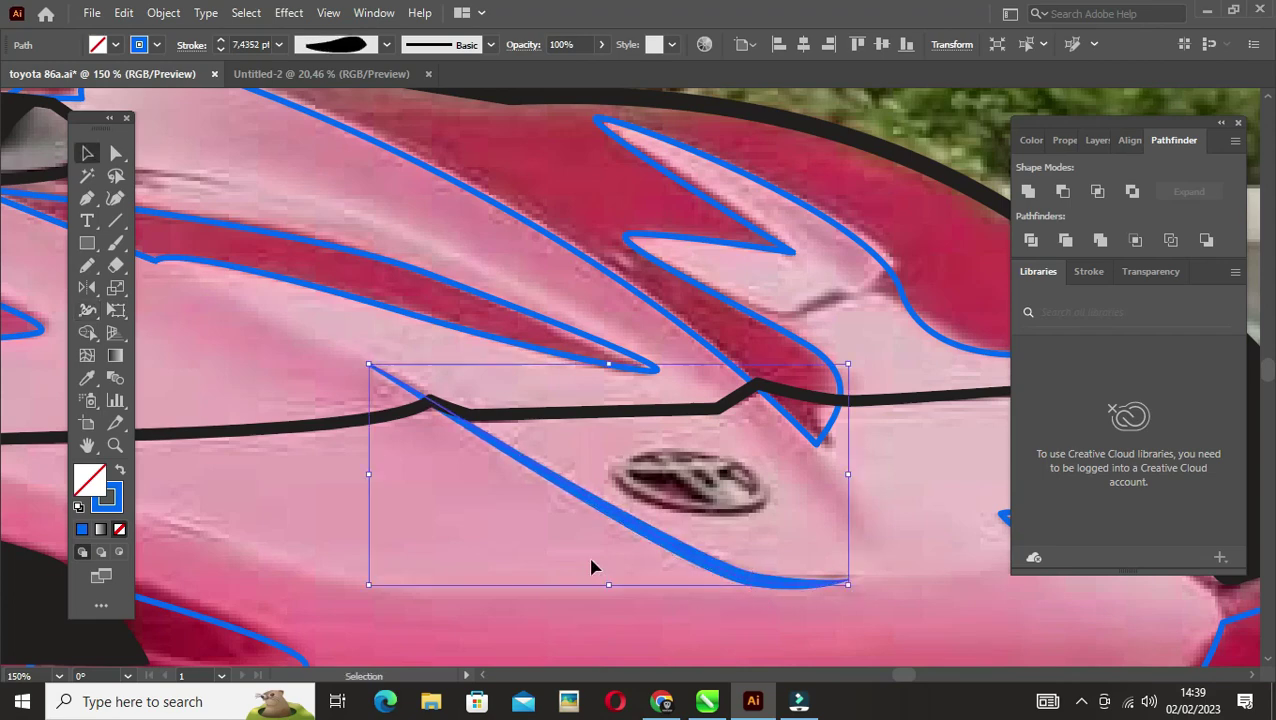
pyautogui.click(592, 567)
pyautogui.scroll(-1, 684, 513)
# Step: Expand the tapered crease line's appearance into a filled shape
pyautogui.press('v')
pyautogui.click(720, 553)
pyautogui.click(163, 12)
pyautogui.click(245, 250)
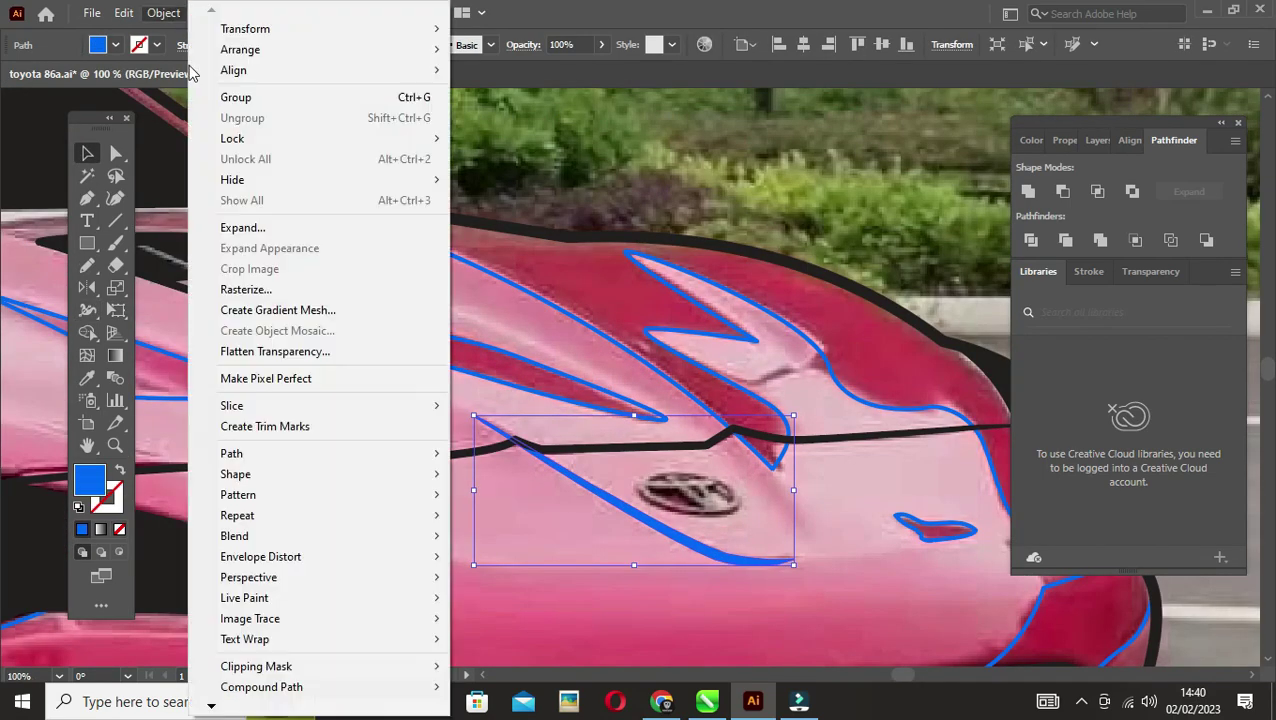
# Step: Draw a closed sliver shape from the bonnet shut line down beside the logo
pyautogui.press('p')
pyautogui.click(738, 437)
pyautogui.moveTo(801, 525); pyautogui.dragTo(815, 577)
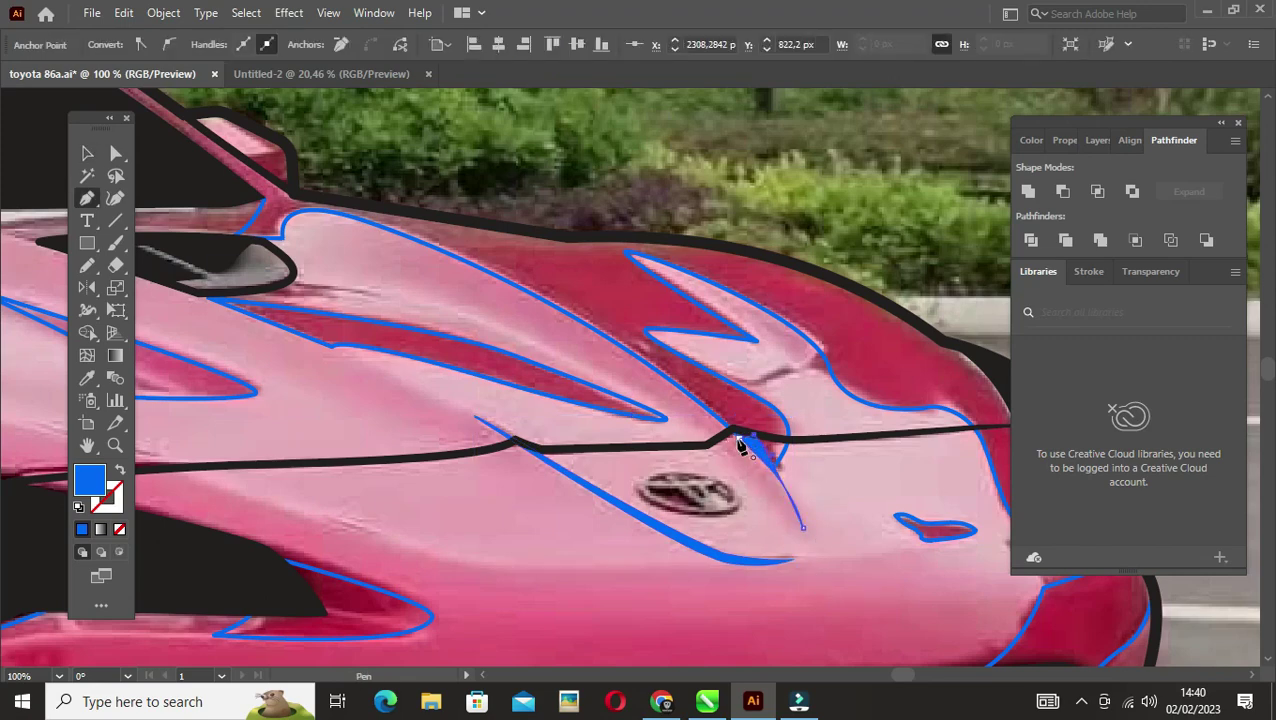
pyautogui.scroll(3, 785, 499)
pyautogui.moveTo(693, 307); pyautogui.dragTo(690, 312)
pyautogui.click(645, 316)
# Step: Combine both crease shapes into one compound path and zoom out to the whole car
pyautogui.keyDown('shift'); pyautogui.click(782, 232); pyautogui.keyUp('shift')
pyautogui.click(1063, 191)
pyautogui.hotkey('ctrl', '1')
pyautogui.click(1131, 191)
pyautogui.hotkey('ctrl', 'shift', 'a')
pyautogui.hotkey('ctrl', '0')
pyautogui.hotkey('ctrl', 'a')
# Step: Hide the light color highlights and recolour the car body fills a brighter pink
pyautogui.click(1110, 140)
pyautogui.click(1025, 189)
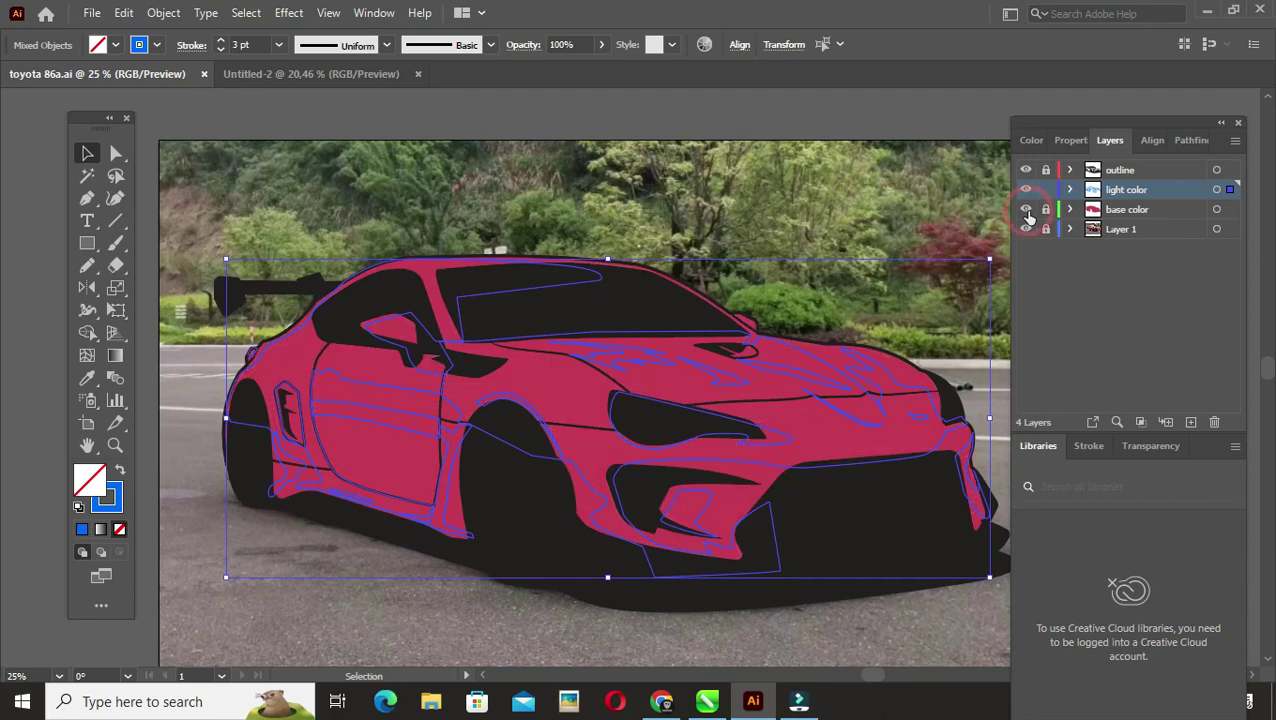
pyautogui.press('i')
pyautogui.click(790, 405)
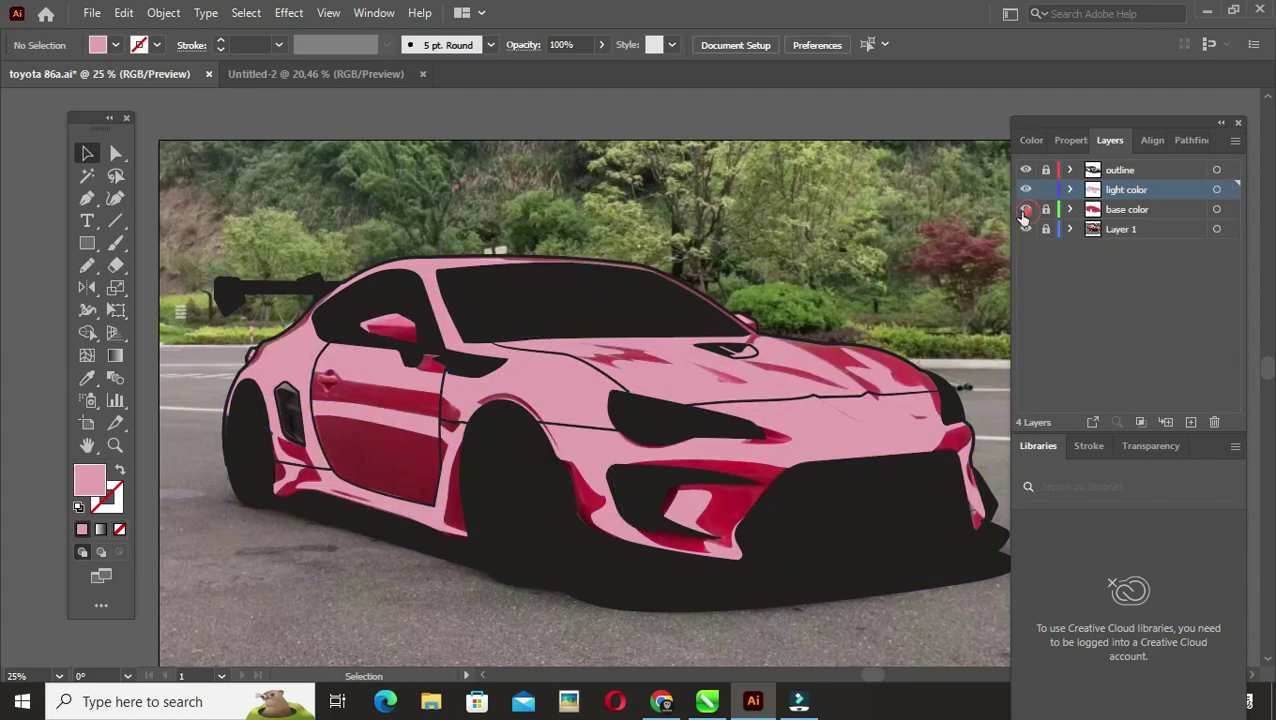
pyautogui.doubleClick(89, 480)
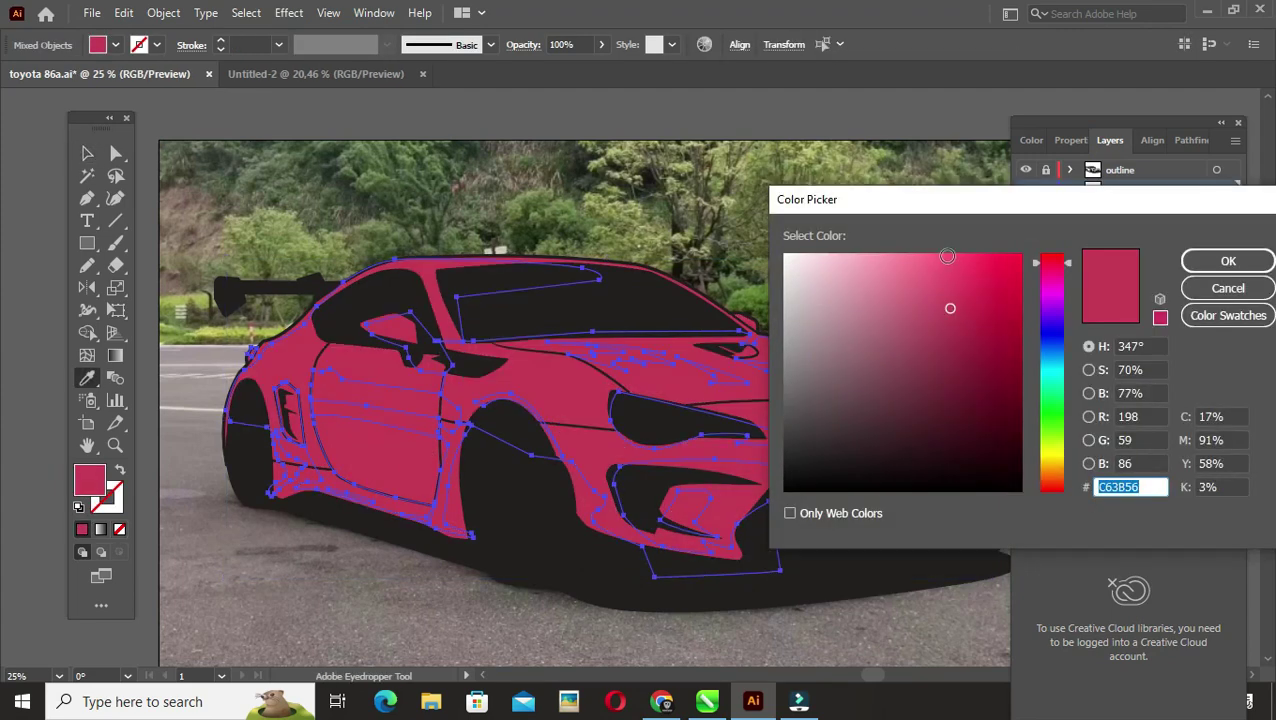
pyautogui.click(947, 256)
pyautogui.press('Return')
pyautogui.press('v')
# Step: Give the highlight shapes a lighter pink fill and save the document
pyautogui.hotkey('ctrl', 'shift', 'a')
pyautogui.click(1026, 229)
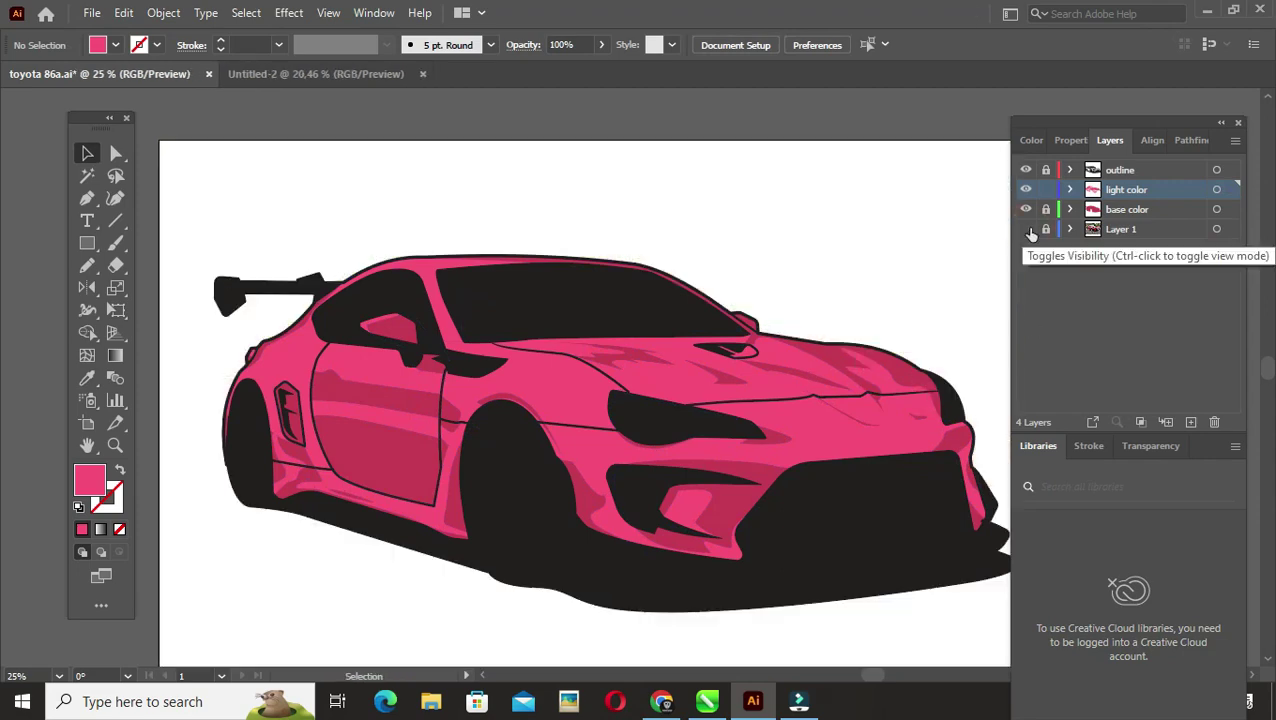
pyautogui.click(1216, 189)
pyautogui.doubleClick(89, 480)
pyautogui.click(900, 250)
pyautogui.press('Return')
pyautogui.click(854, 191)
pyautogui.hotkey('ctrl', 's')
# Step: Toggle layer visibility to compare, then add a new layer named 'dark' above base color
pyautogui.click(1026, 229)
pyautogui.click(1026, 189)
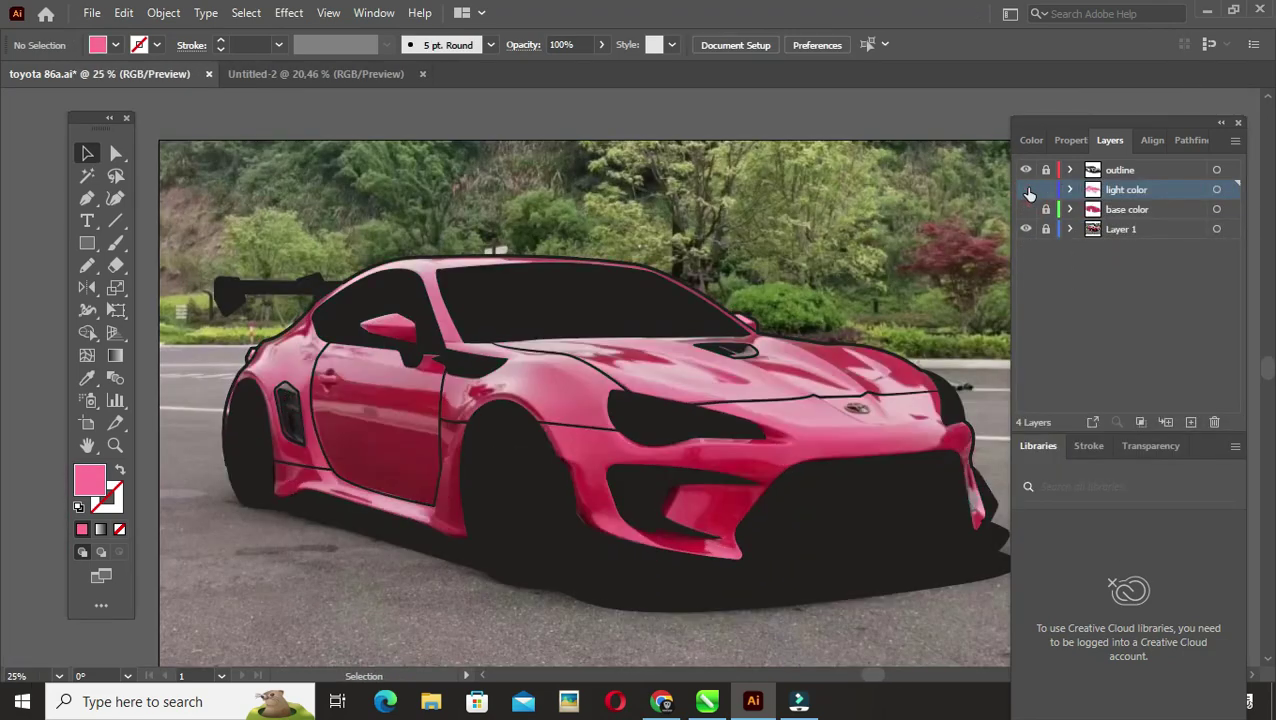
pyautogui.click(1026, 209)
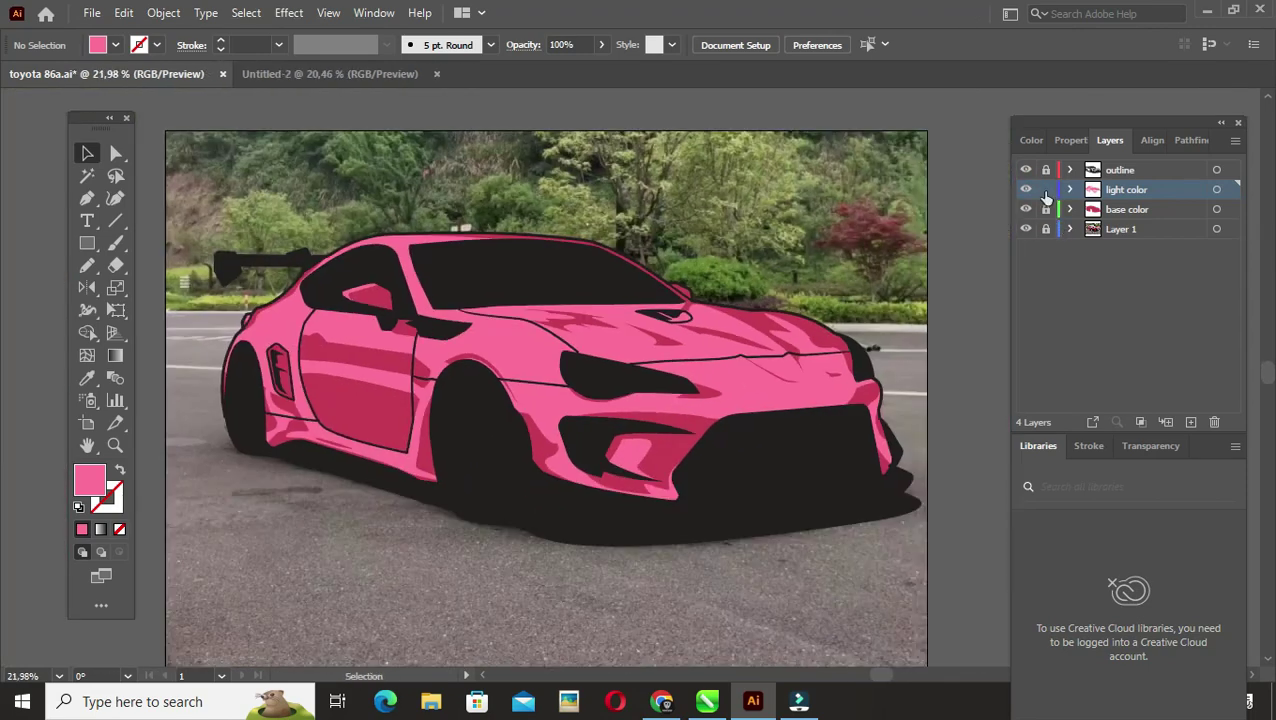
pyautogui.click(1126, 209)
# Step: Add a new layer named 'dark' and set the stroke colour to blue #0092ff
pyautogui.hotkey('ctrl', 'l')
pyautogui.doubleClick(1126, 209)
pyautogui.write('dark')
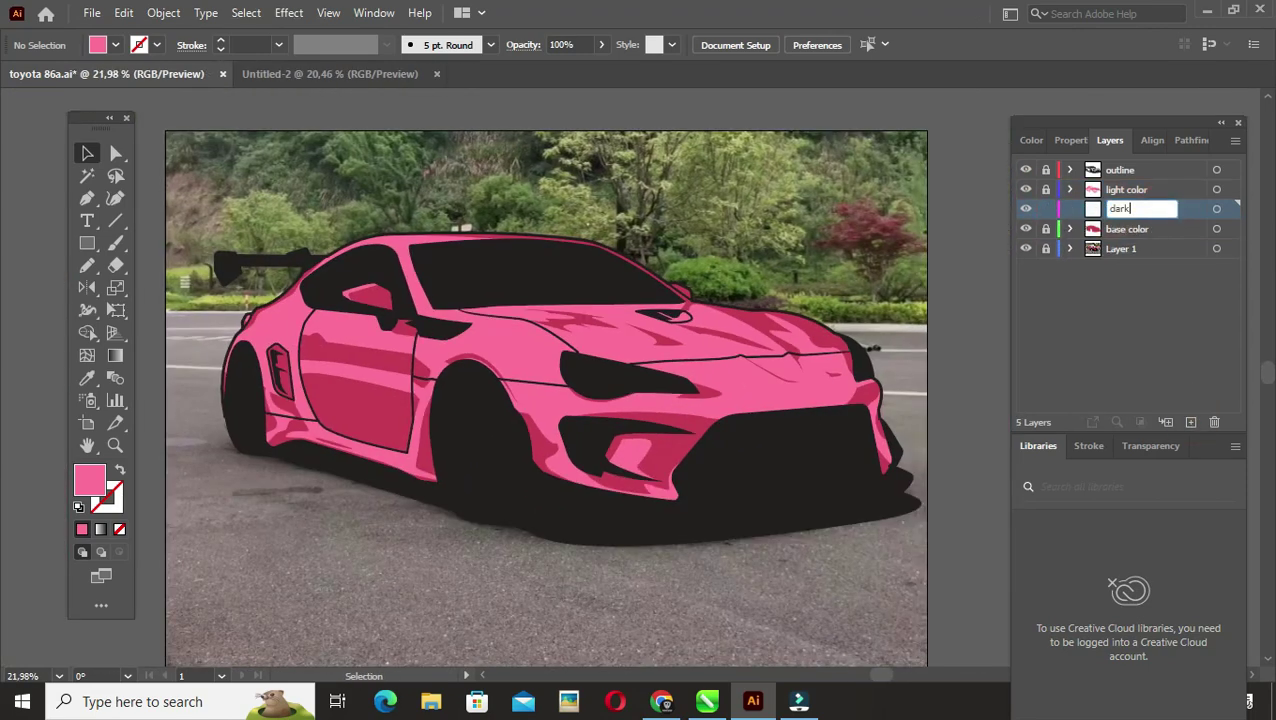
pyautogui.doubleClick(105, 492)
pyautogui.write('0092ff')
pyautogui.click(1139, 256)
pyautogui.click(191, 45)
pyautogui.scroll(5, 337, 412)
# Step: Set the fill to dark crimson #7c1d3a for the shadow shapes
pyautogui.press('p')
pyautogui.click(258, 420)
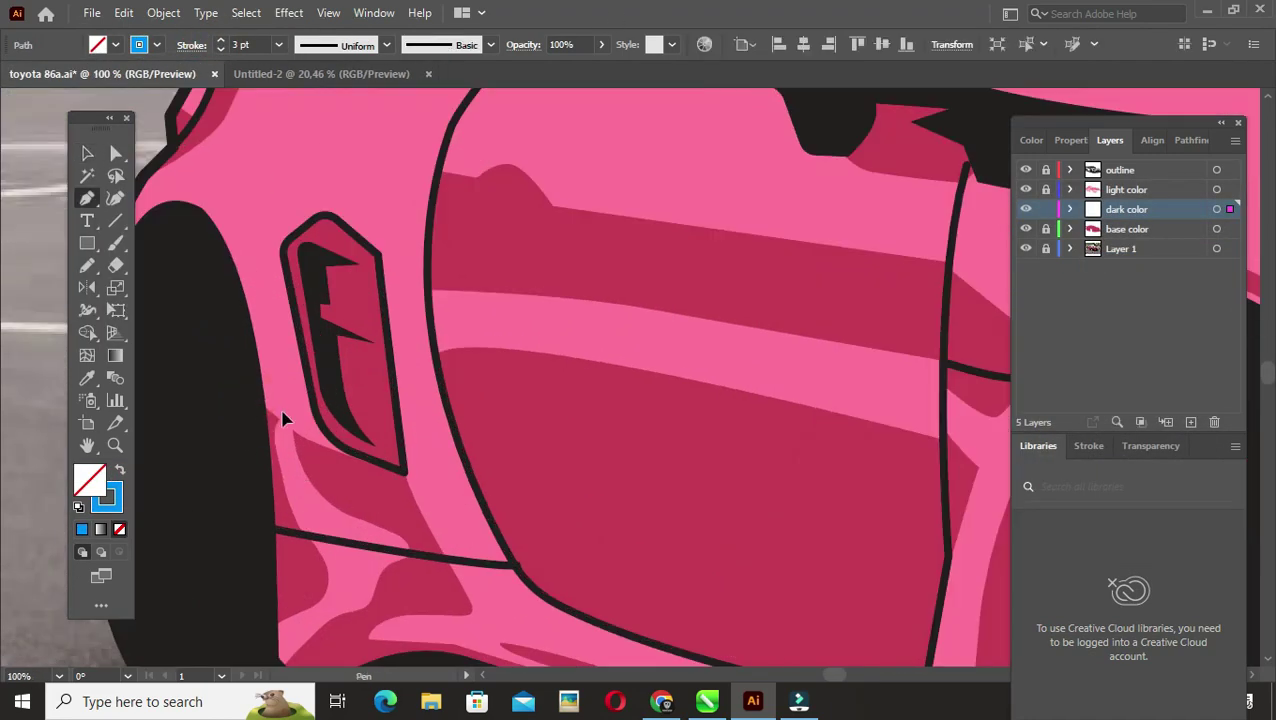
pyautogui.scroll(-2, 282, 418)
pyautogui.click(119, 472)
pyautogui.press('i')
pyautogui.click(580, 450)
pyautogui.doubleClick(89, 480)
pyautogui.write('7c1d3a')
pyautogui.press('Return')
# Step: Draw a dark shadow shape below the side vent along the lower door
pyautogui.scroll(-3, 570, 455)
pyautogui.scroll(3, 570, 455)
pyautogui.press('p')
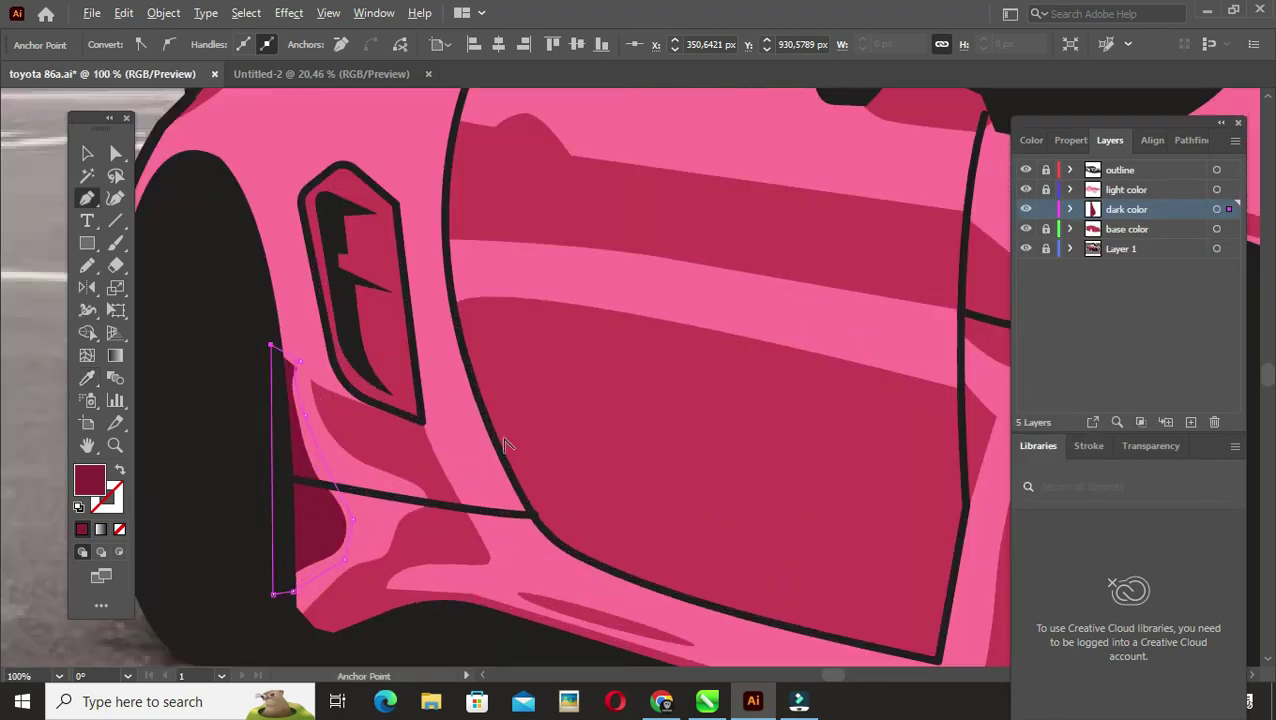
pyautogui.click(323, 372)
pyautogui.moveTo(806, 465); pyautogui.dragTo(920, 443)
pyautogui.click(779, 619)
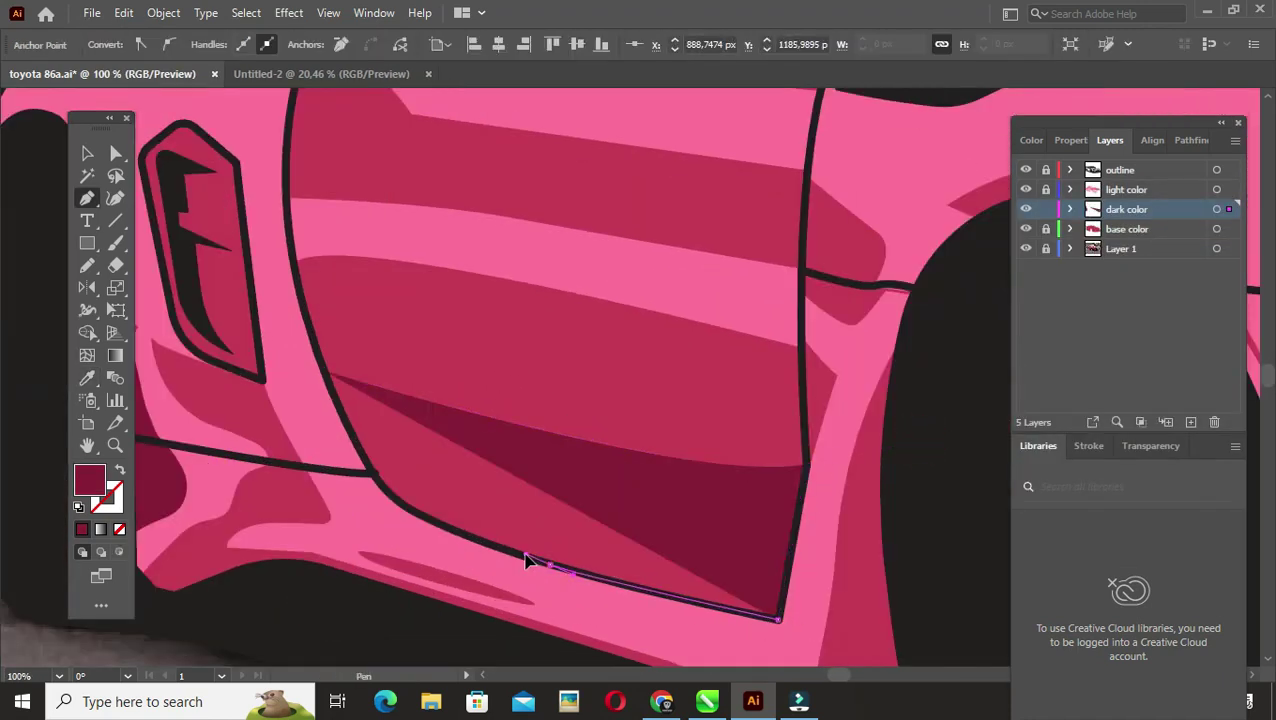
pyautogui.click(372, 479)
pyautogui.click(323, 372)
pyautogui.press('v')
pyautogui.click(503, 343)
# Step: Draw a shadow shape along the lower sill
pyautogui.hscroll(-2, 408, 508)
pyautogui.scroll(-1, 408, 508)
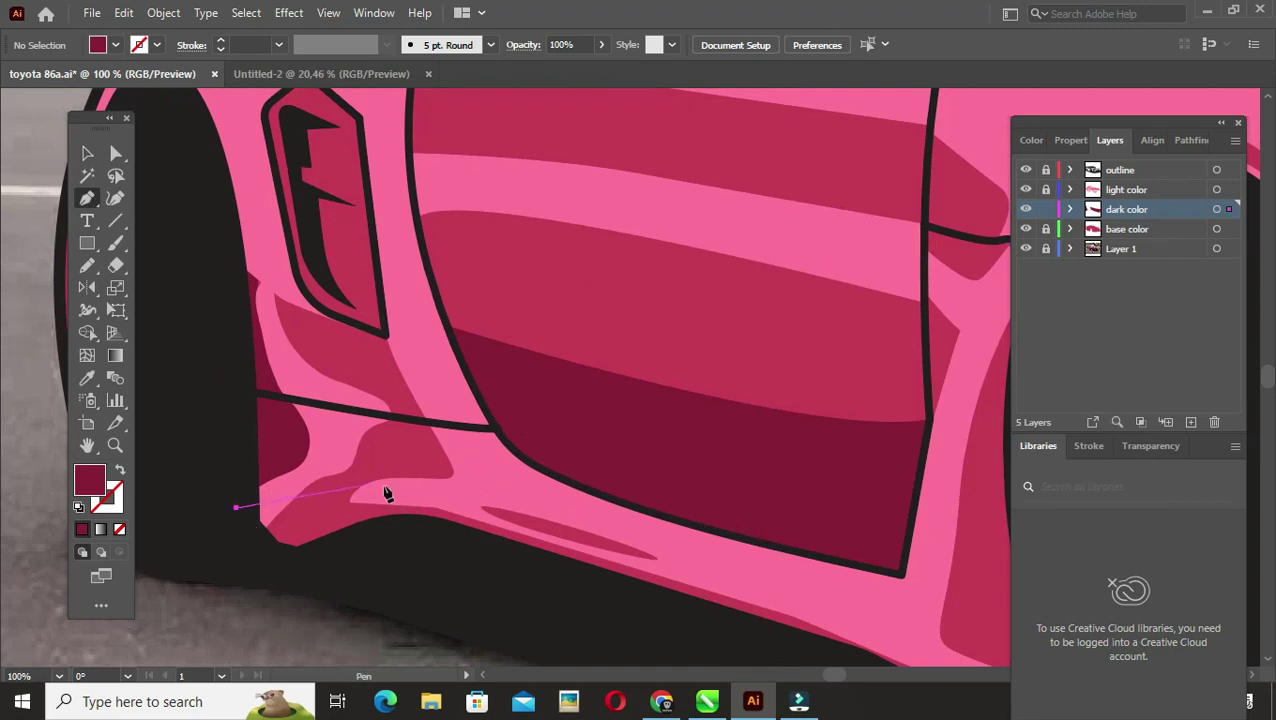
pyautogui.click(388, 494)
pyautogui.moveTo(785, 603); pyautogui.dragTo(543, 493)
pyautogui.click(775, 566)
pyautogui.hscroll(5, 775, 566)
pyautogui.click(379, 470)
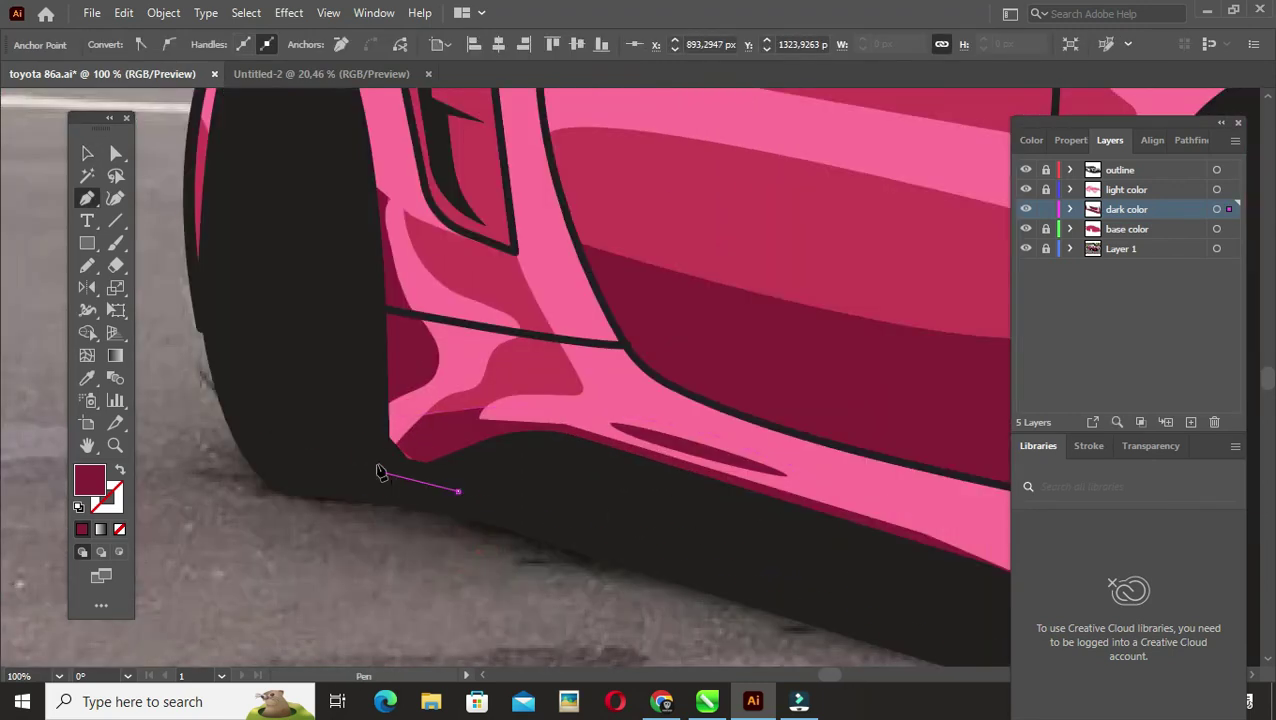
pyautogui.press('v')
pyautogui.hotkey('ctrl', '-')
# Step: Trace shadows along the wheel-arch edge and inside the front bumper opening
pyautogui.scroll(2, 585, 513)
pyautogui.press('p')
pyautogui.click(560, 480)
pyautogui.click(578, 592)
pyautogui.moveTo(731, 539); pyautogui.dragTo(498, 521)
pyautogui.click(566, 458)
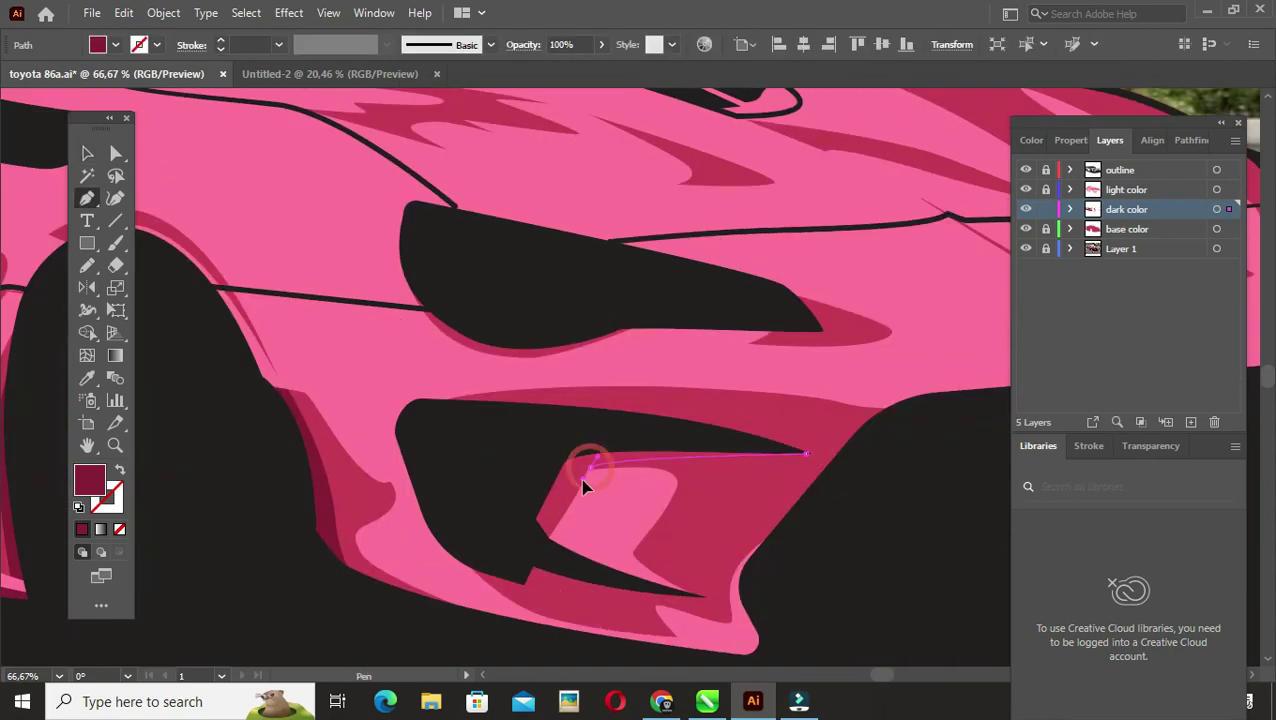
pyautogui.click(513, 520)
pyautogui.click(805, 454)
pyautogui.keyDown('ctrl'); pyautogui.click(703, 607); pyautogui.keyUp('ctrl')
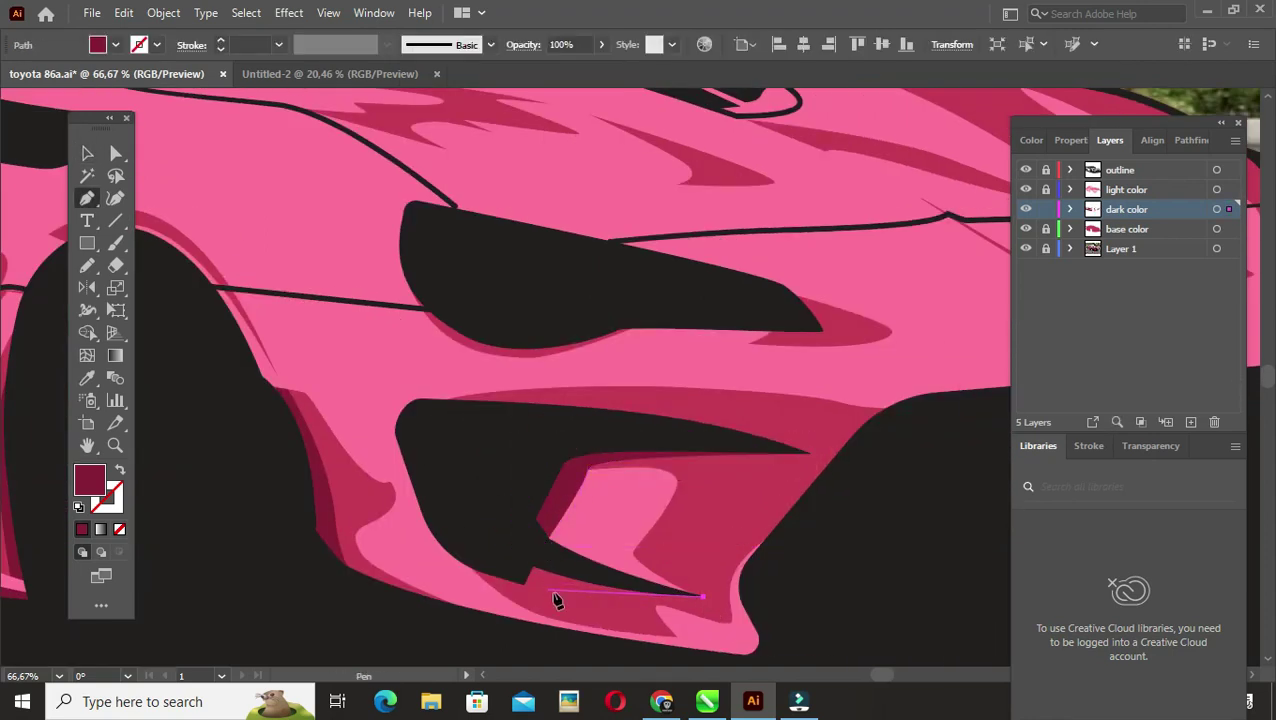
pyautogui.moveTo(473, 568); pyautogui.dragTo(518, 549)
# Step: Draw a shadow shape along the front bumper's right corner
pyautogui.scroll(-3, 629, 590)
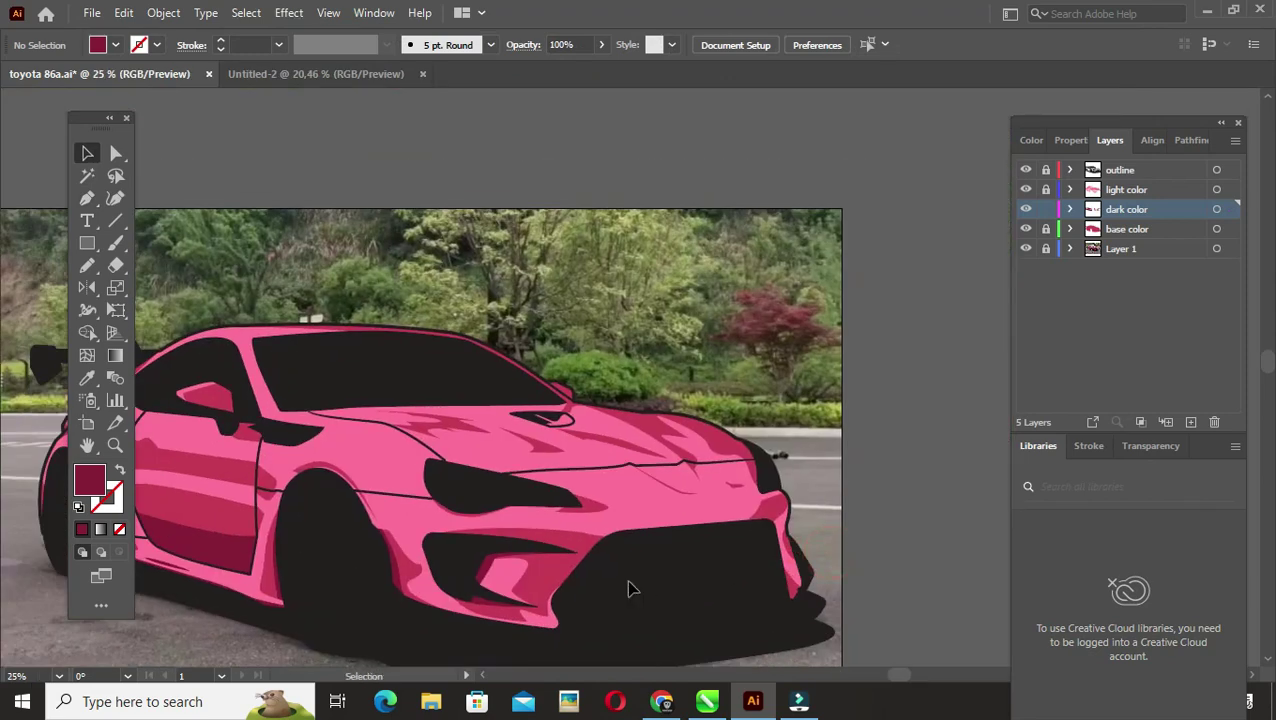
pyautogui.scroll(1, 624, 584)
pyautogui.scroll(1, 575, 592)
pyautogui.moveTo(606, 578); pyautogui.dragTo(564, 612)
pyautogui.hotkey('ctrl', 'z')
pyautogui.moveTo(974, 565); pyautogui.dragTo(659, 512)
pyautogui.click(662, 484)
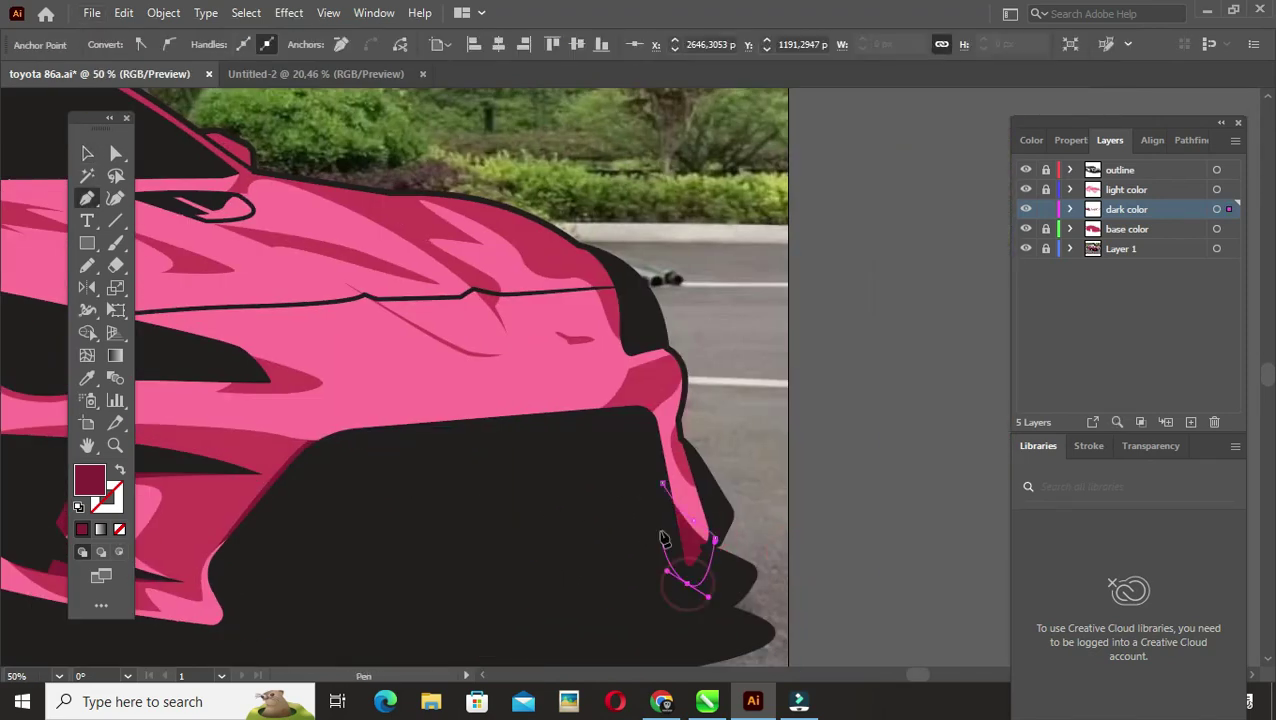
pyautogui.hotkey('ctrl', 'shift', 'a')
pyautogui.press('p')
pyautogui.click(667, 365)
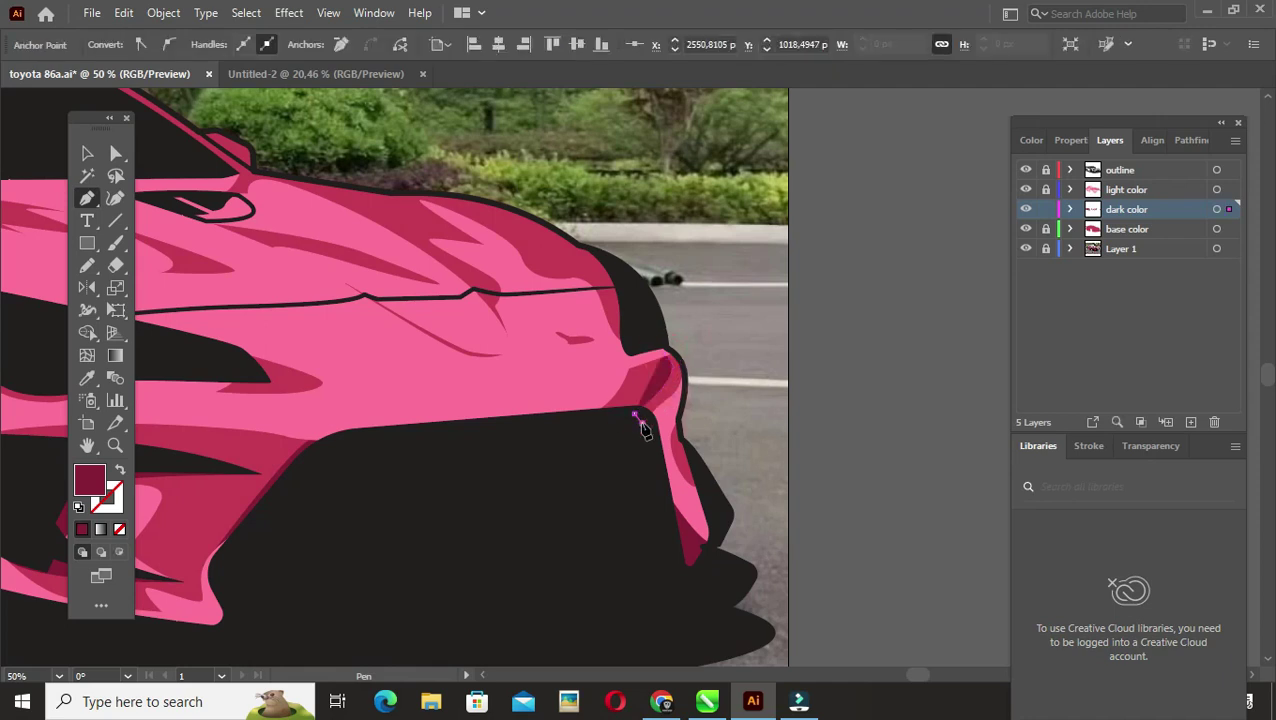
pyautogui.scroll(3, 638, 419)
pyautogui.click(618, 305)
# Step: Add a dark shadow beside the headlight tip
pyautogui.scroll(-4, 457, 453)
pyautogui.moveTo(457, 453); pyautogui.dragTo(755, 518)
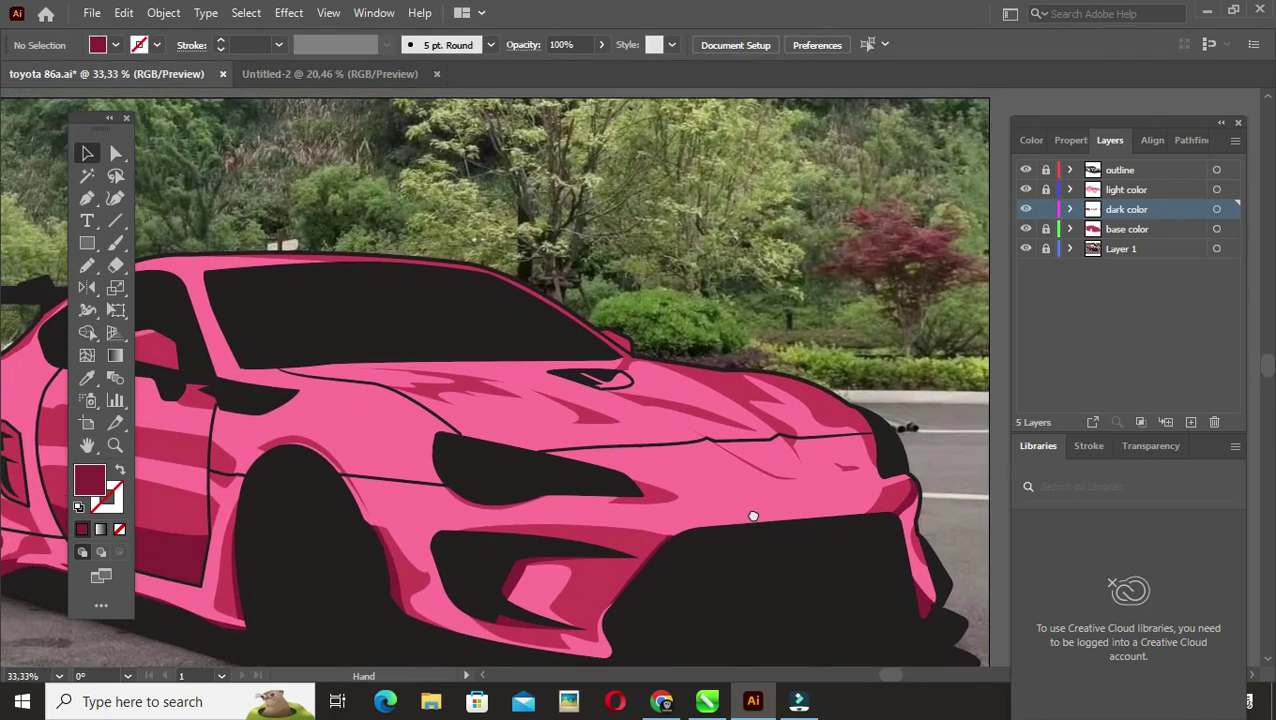
pyautogui.scroll(2, 648, 476)
pyautogui.click(772, 522)
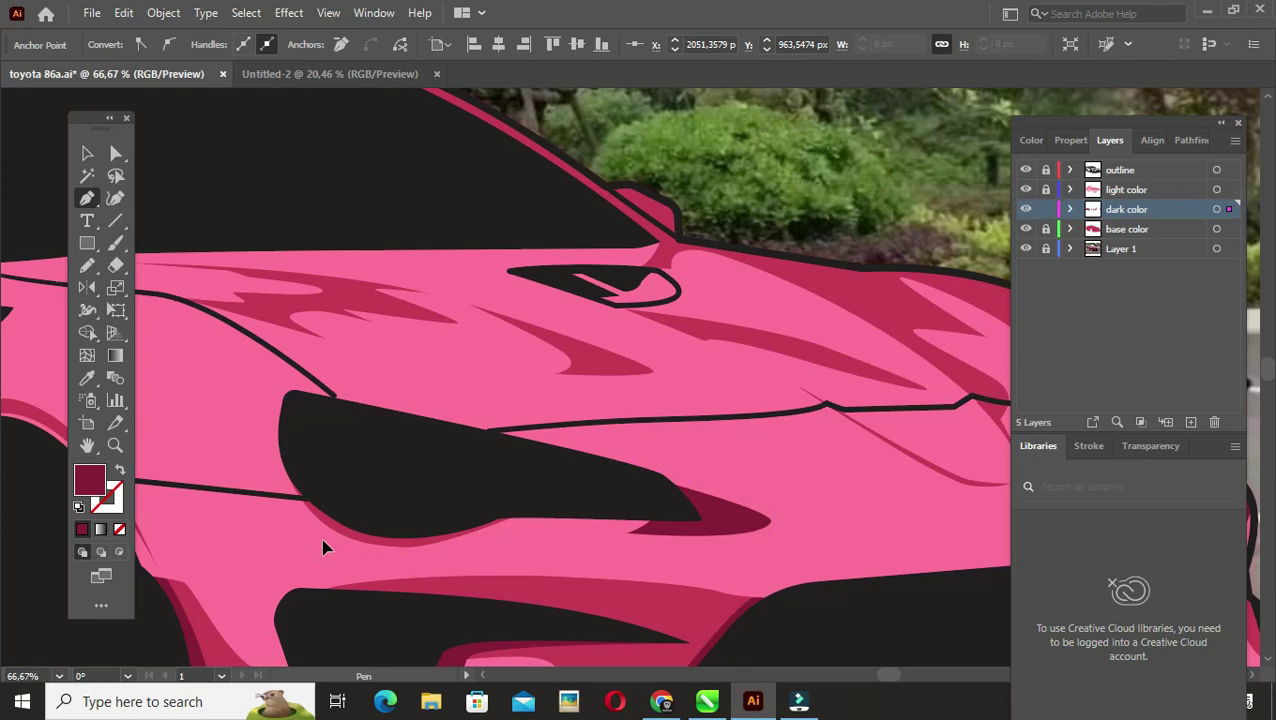
pyautogui.scroll(-2, 638, 474)
pyautogui.scroll(2, 450, 450)
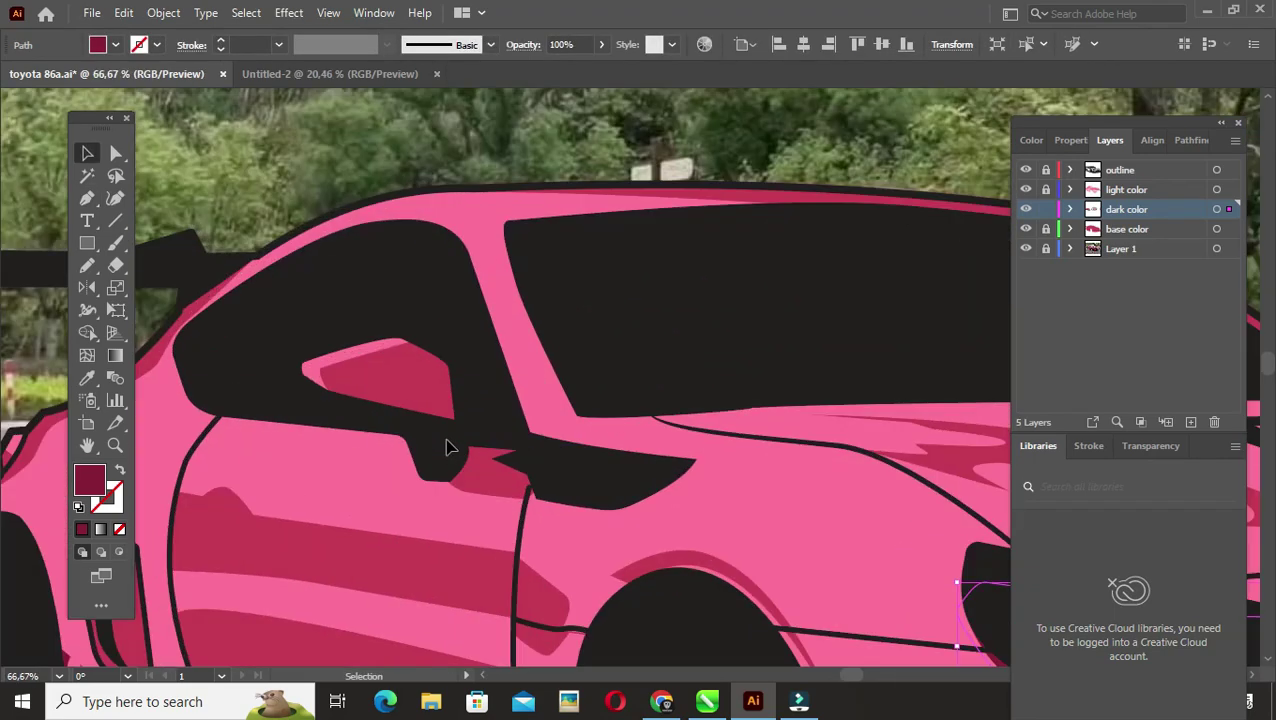
# Step: Place shadow anchors on the mirror and select the mirror shape
pyautogui.click(465, 428)
pyautogui.click(445, 463)
pyautogui.scroll(2, 461, 285)
pyautogui.press('v')
pyautogui.click(461, 285)
pyautogui.hotkey('ctrl', 'shift', 'a')
pyautogui.scroll(-4, 407, 502)
pyautogui.scroll(3, 407, 502)
# Step: Draw a curved shadow from the roofline down the rear pillar
pyautogui.press('p')
pyautogui.scroll(1, 461, 393)
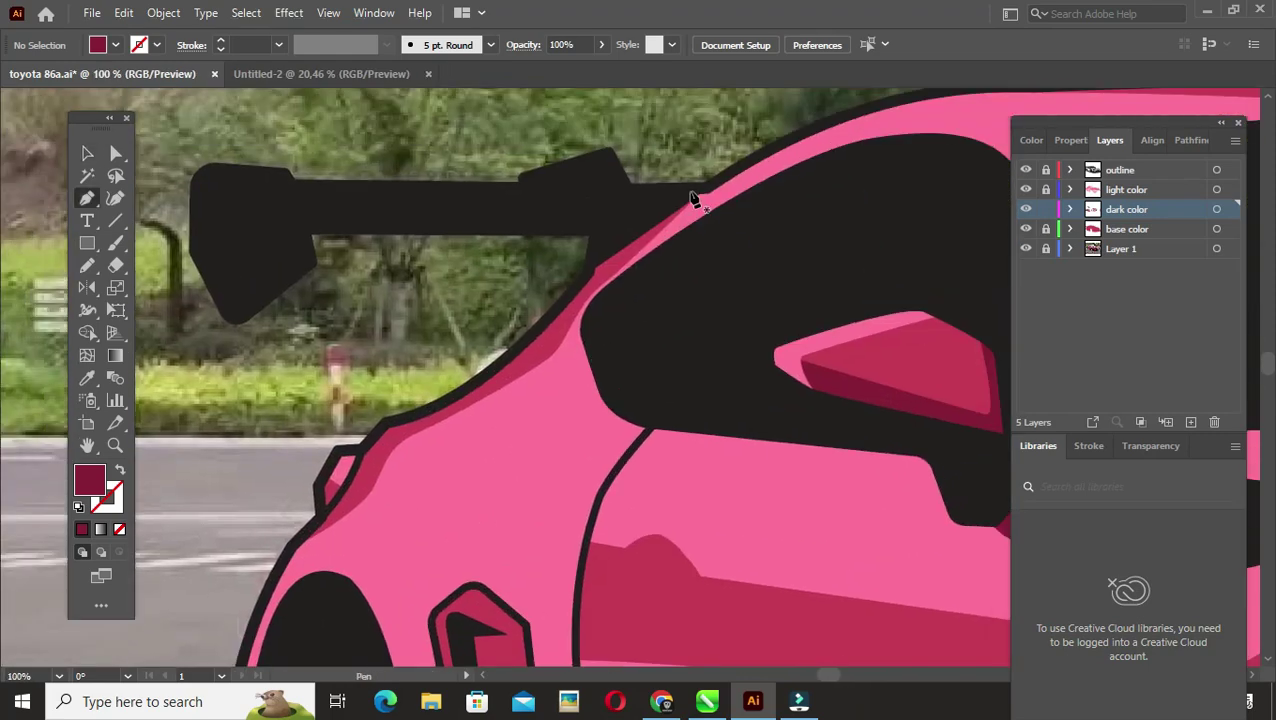
pyautogui.click(699, 191)
pyautogui.moveTo(285, 563); pyautogui.dragTo(365, 455)
pyautogui.click(699, 191)
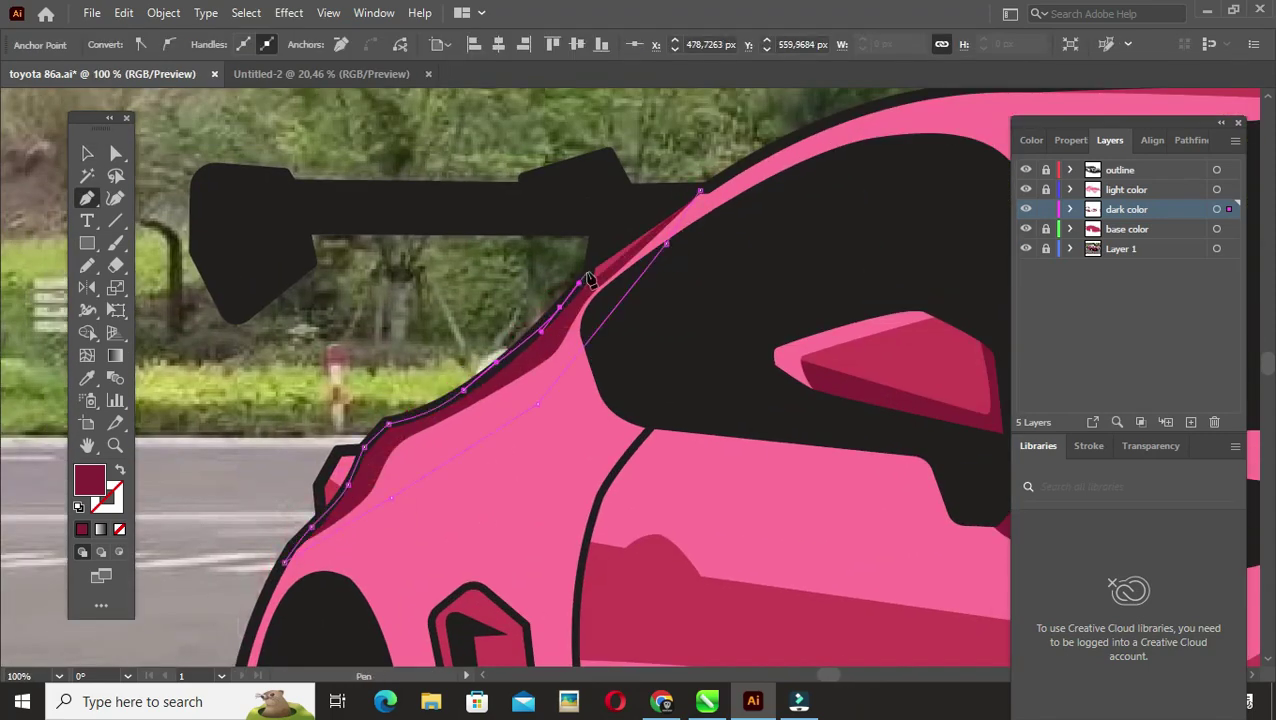
pyautogui.press('v')
pyautogui.hotkey('ctrl', 'shift', 'a')
pyautogui.scroll(-3, 370, 498)
# Step: Add a point to the lower door shadow and finish the shape
pyautogui.press('p')
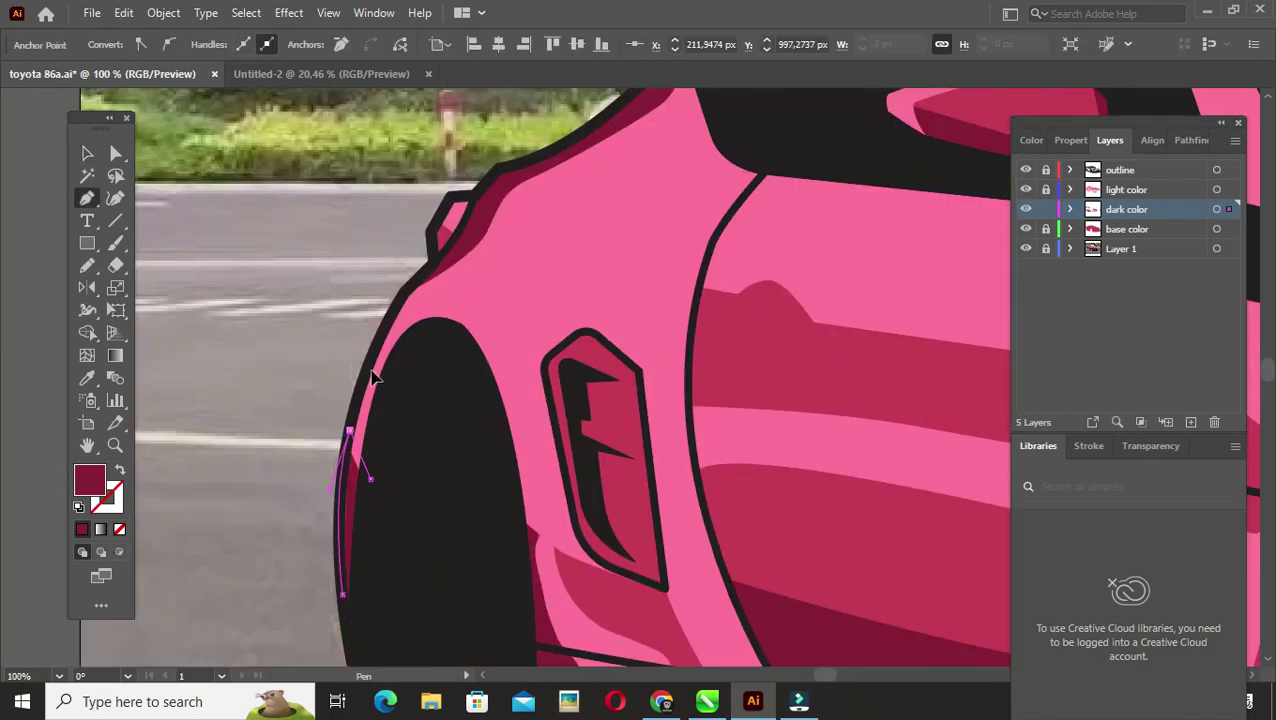
pyautogui.scroll(-3, 372, 377)
pyautogui.scroll(2, 476, 527)
pyautogui.click(408, 492)
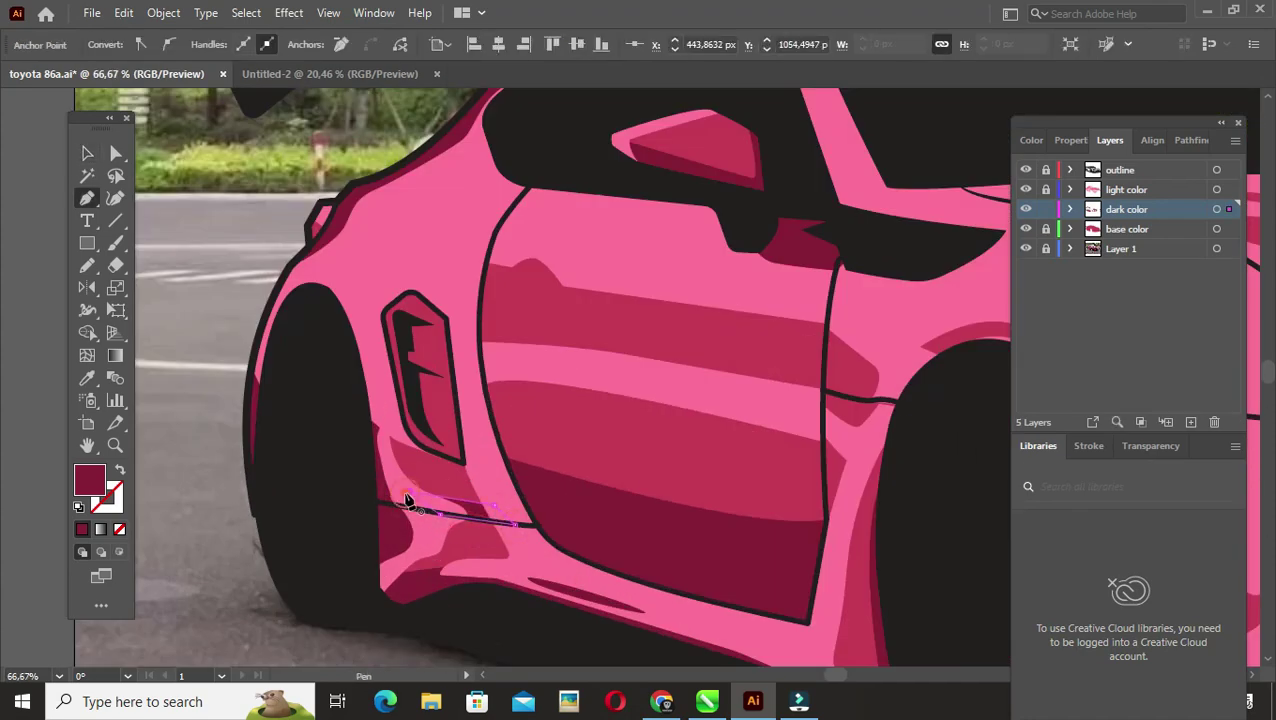
pyautogui.press('v')
pyautogui.scroll(-2, 667, 535)
pyautogui.scroll(1, 362, 513)
pyautogui.scroll(2, 652, 558)
pyautogui.scroll(-2, 578, 544)
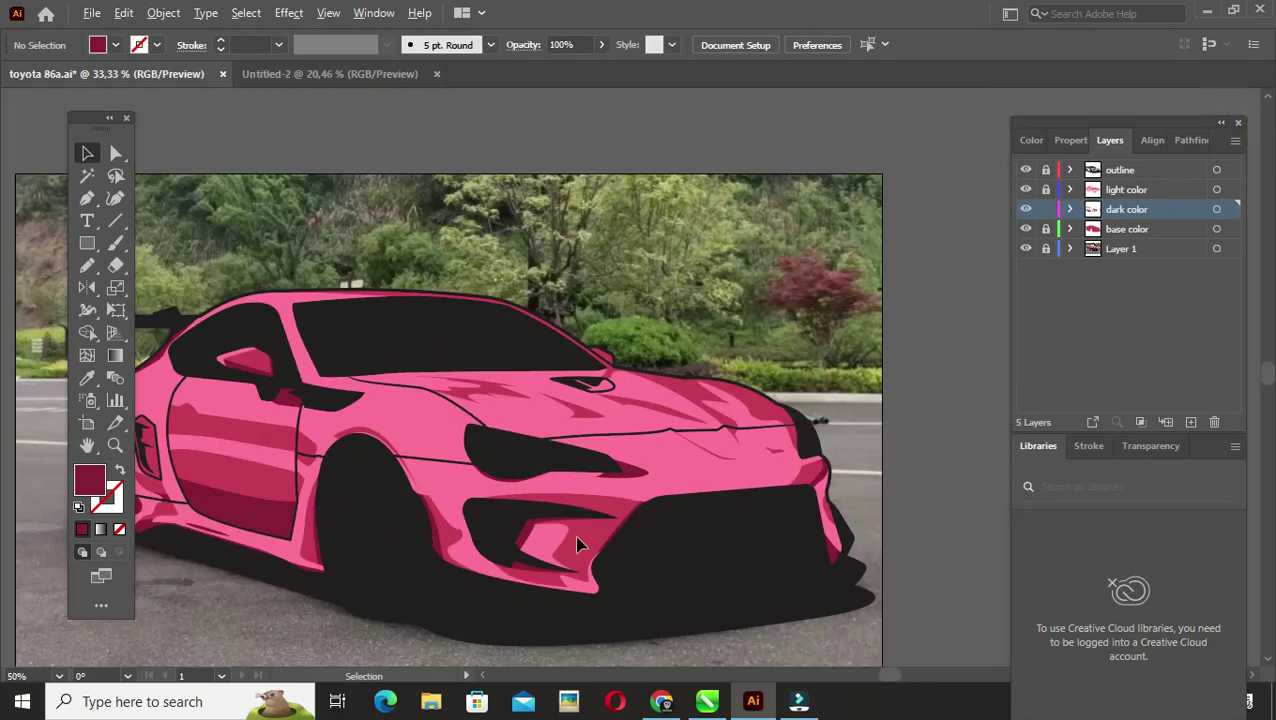
pyautogui.scroll(1, 578, 544)
# Step: Draw a small shadow shape at the windshield base and save the file
pyautogui.press('p')
pyautogui.click(679, 436)
pyautogui.click(607, 381)
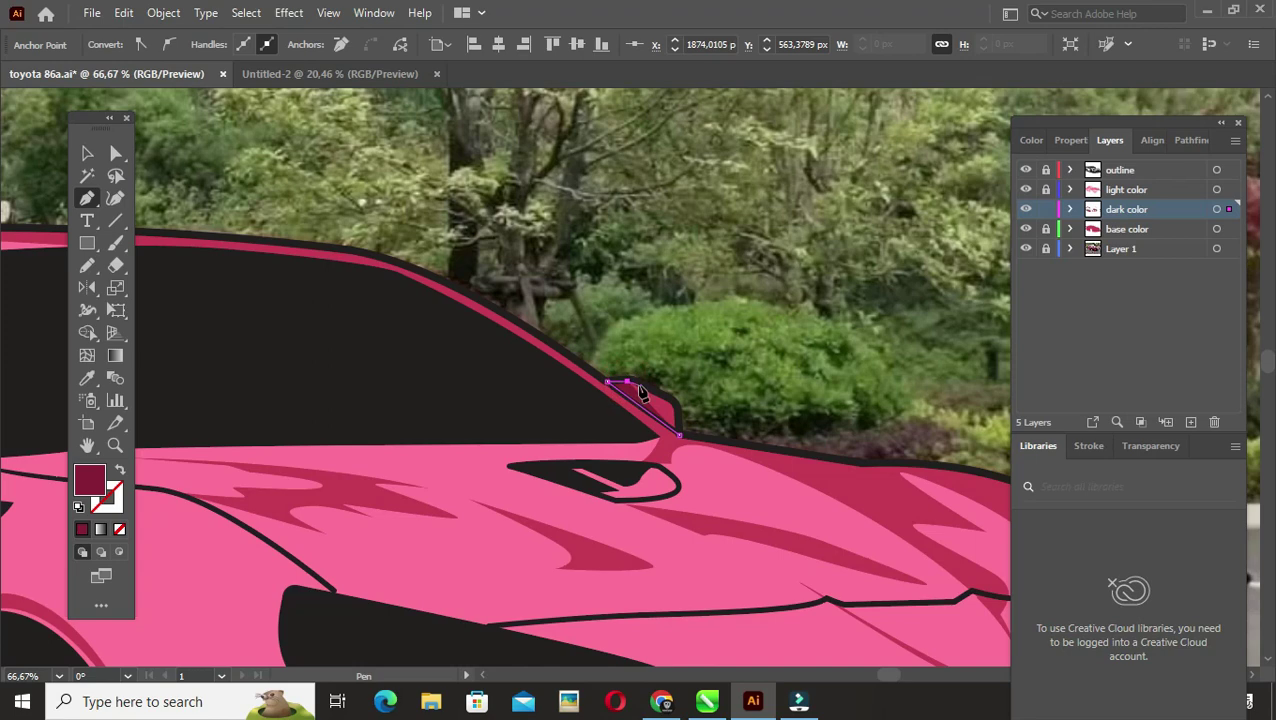
pyautogui.click(715, 418)
pyautogui.scroll(1, 715, 418)
pyautogui.click(690, 445)
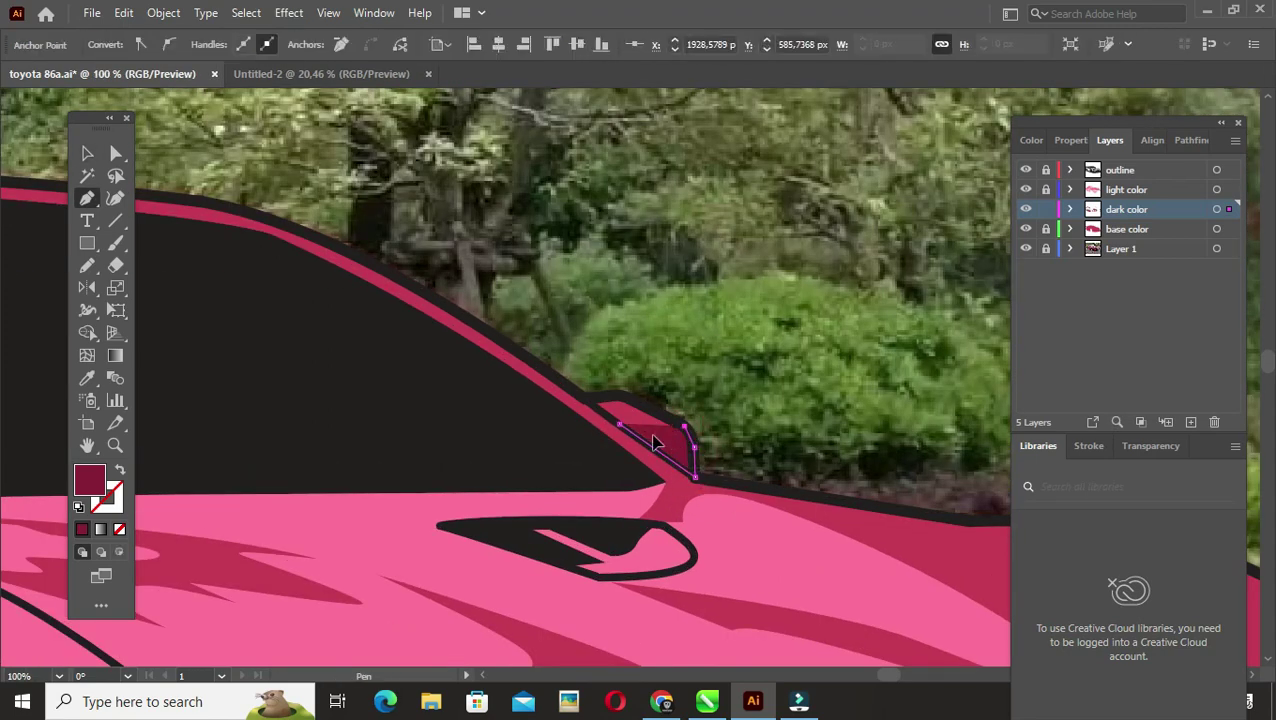
pyautogui.scroll(-2, 740, 485)
pyautogui.scroll(1, 740, 485)
pyautogui.scroll(-4, 507, 512)
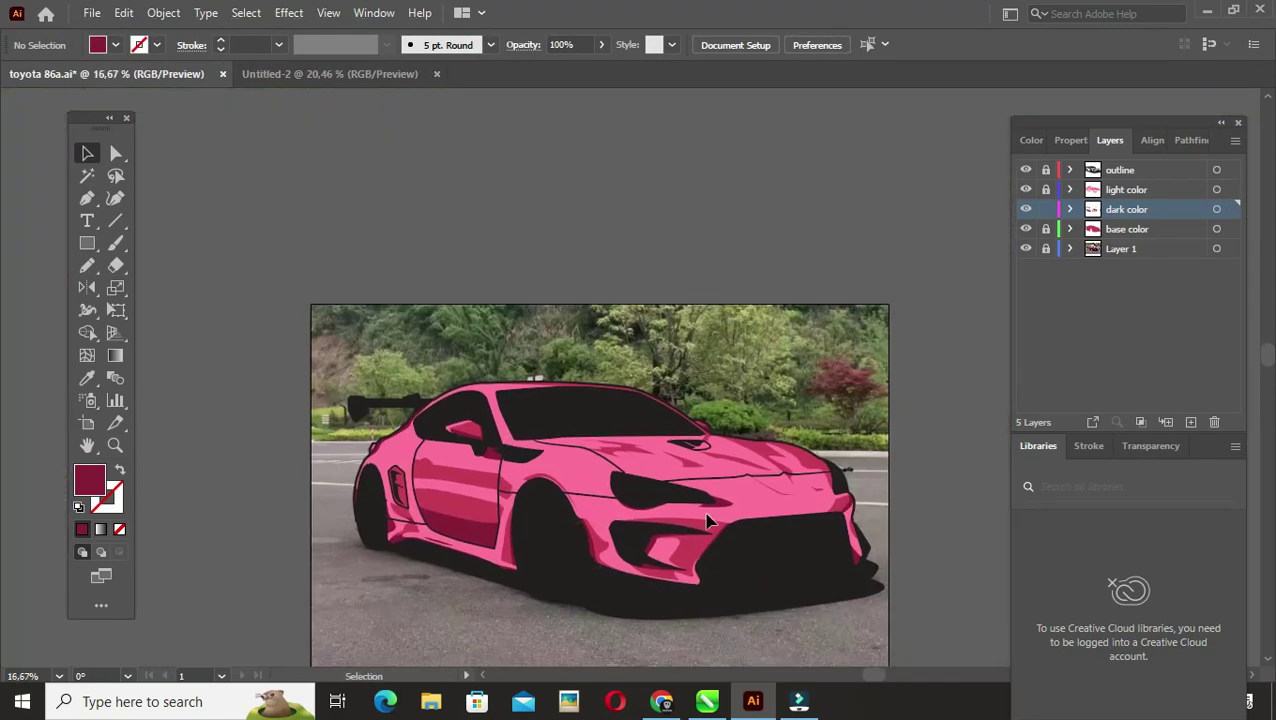
pyautogui.scroll(4, 748, 514)
pyautogui.hotkey('ctrl', 's')
# Step: Draw a shadow shape on the hood
pyautogui.scroll(1, 748, 514)
pyautogui.press('p')
pyautogui.click(726, 529)
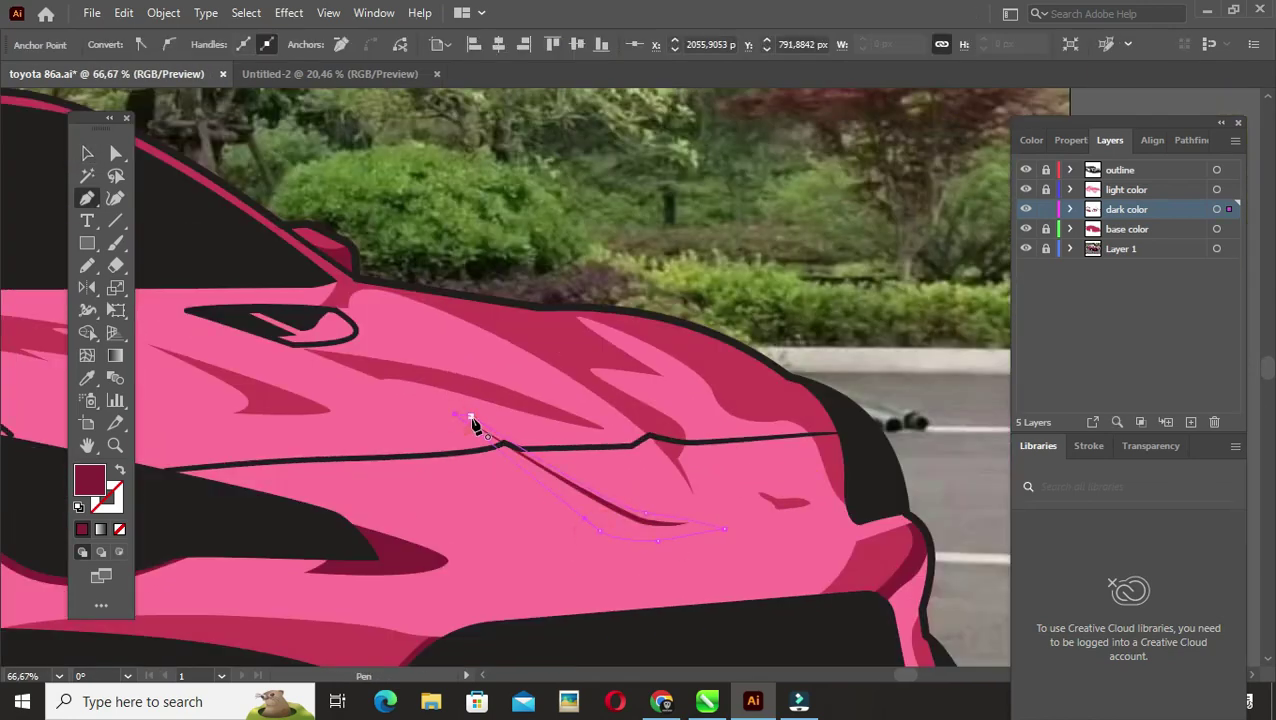
pyautogui.keyDown('ctrl'); pyautogui.click(493, 258); pyautogui.keyUp('ctrl')
pyautogui.scroll(-4, 407, 413)
pyautogui.scroll(-1, 478, 503)
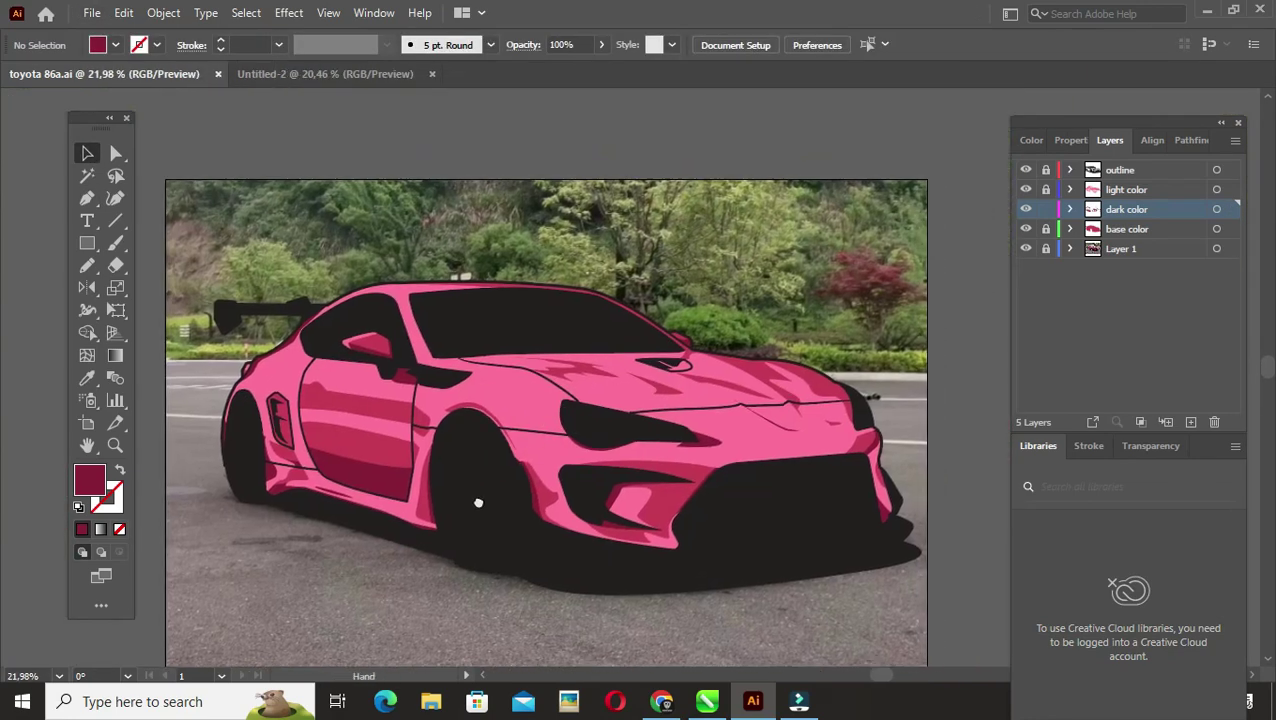
# Step: Add a new empty layer at the top and hide the color layers to reveal the car photo
pyautogui.click(1190, 421)
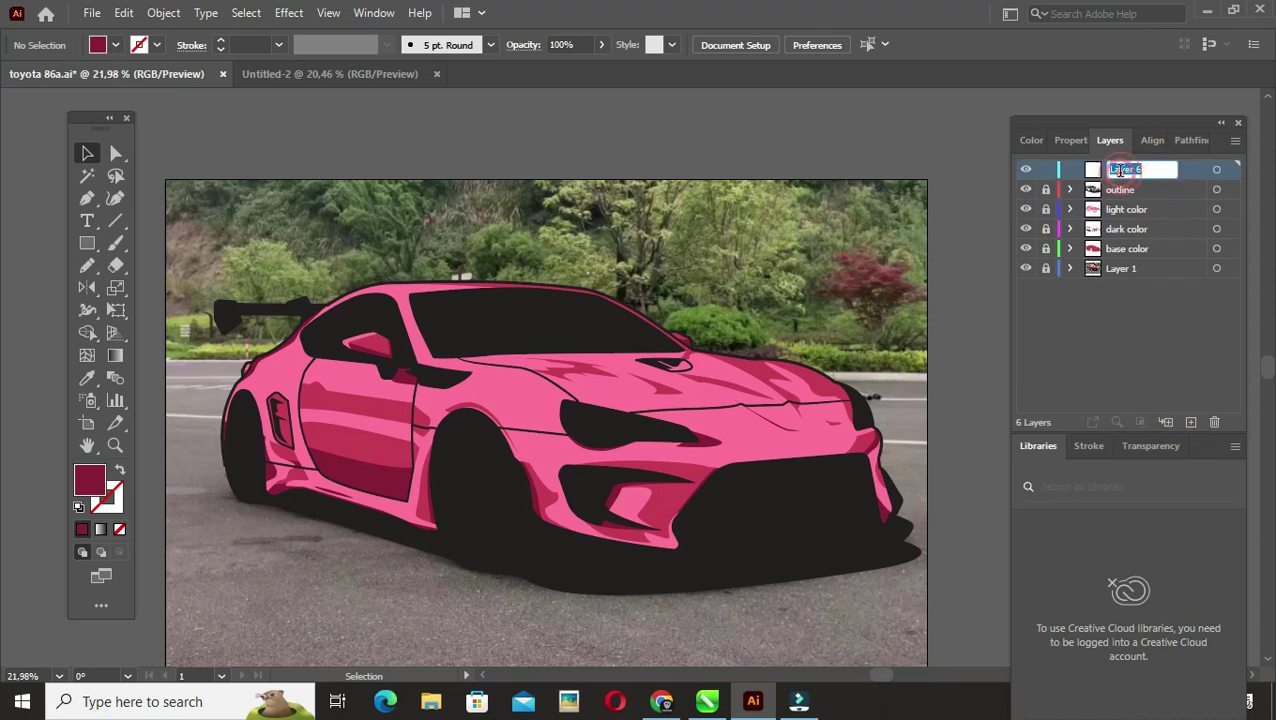
pyautogui.moveTo(1025, 209); pyautogui.dragTo(1025, 248)
pyautogui.click(1025, 189)
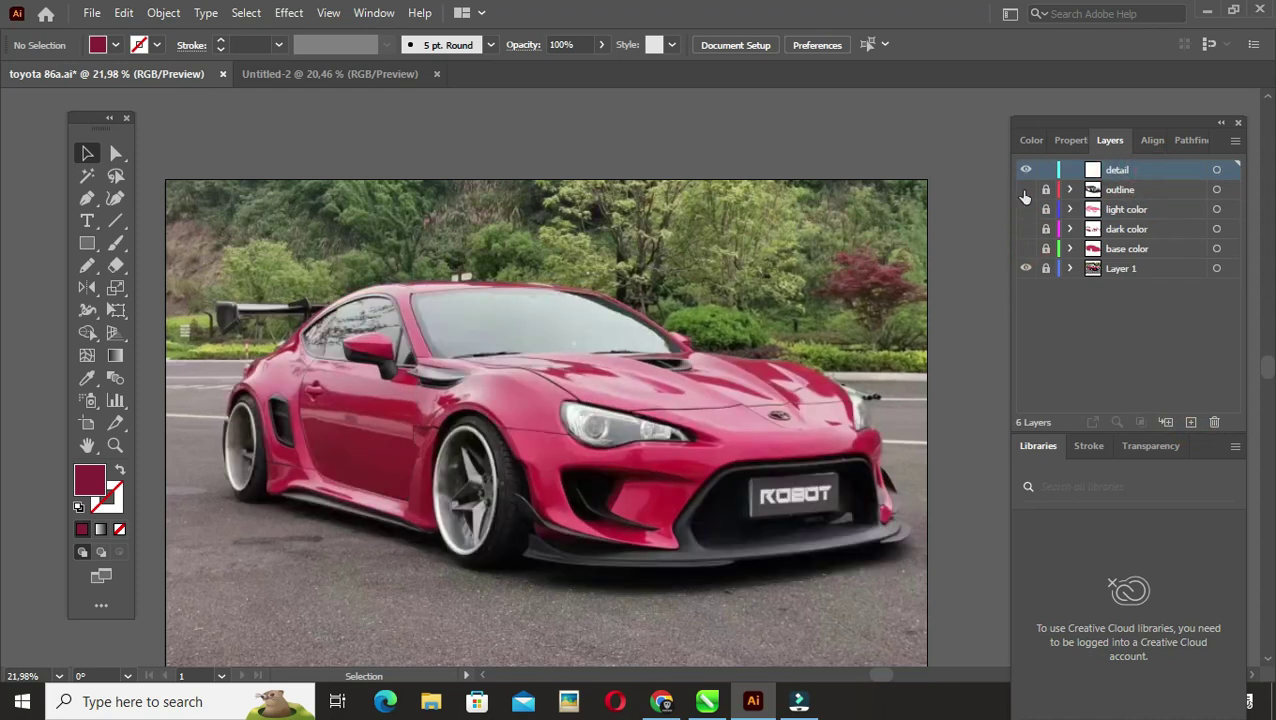
pyautogui.click(1025, 189)
# Step: Lower the outline layer's artwork to about 38% opacity
pyautogui.click(1070, 140)
pyautogui.click(1110, 140)
pyautogui.click(1046, 189)
pyautogui.click(683, 318)
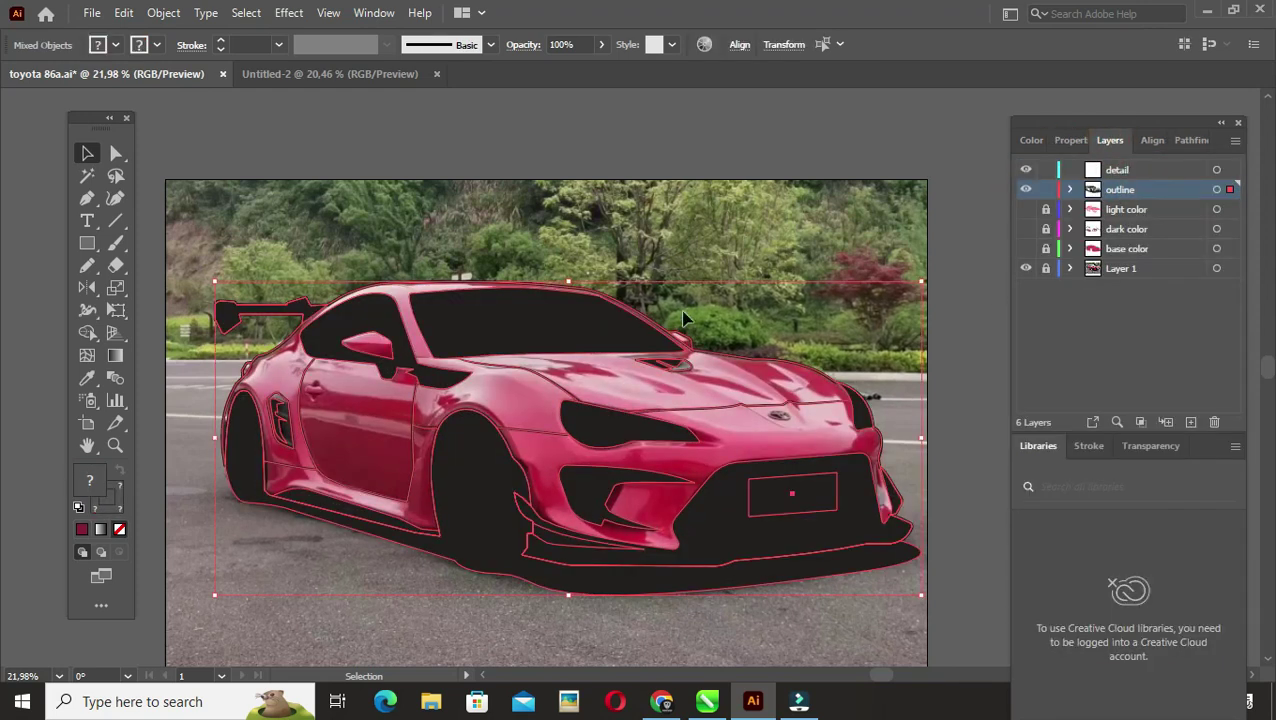
pyautogui.click(1075, 140)
pyautogui.click(1150, 399)
pyautogui.click(1110, 423)
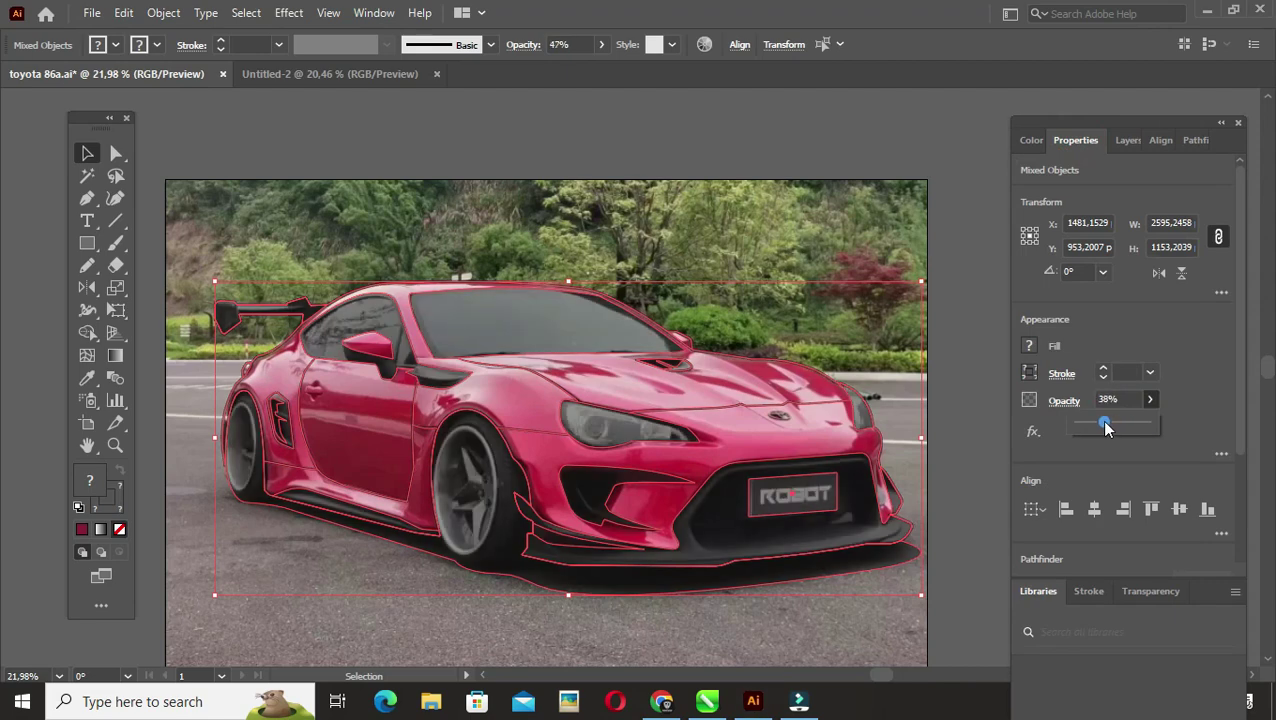
pyautogui.click(436, 373)
# Step: Set up an outline-only blue 3 pt stroke with the Pen tool
pyautogui.scroll(2, 436, 373)
pyautogui.click(1110, 140)
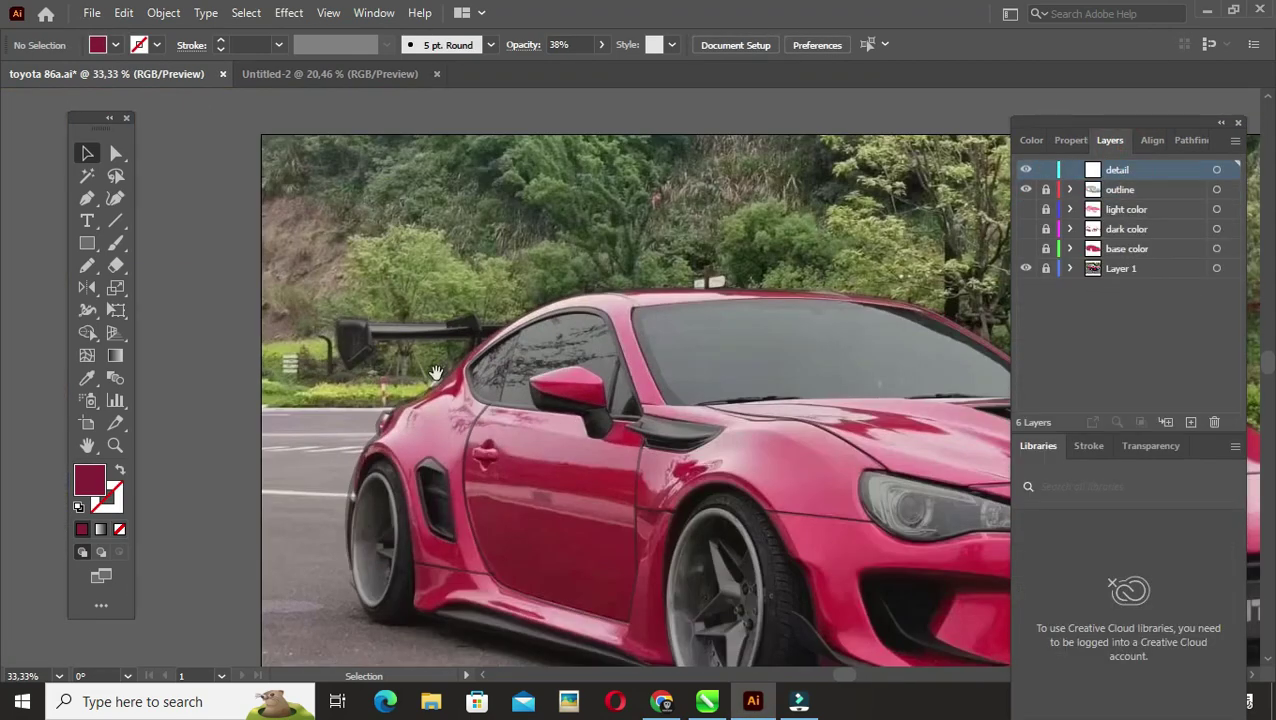
pyautogui.scroll(3, 319, 365)
pyautogui.hotkey('shift', 'x')
pyautogui.doubleClick(107, 497)
pyautogui.click(1210, 259)
pyautogui.click(220, 40)
pyautogui.press('p')
pyautogui.scroll(1, 270, 332)
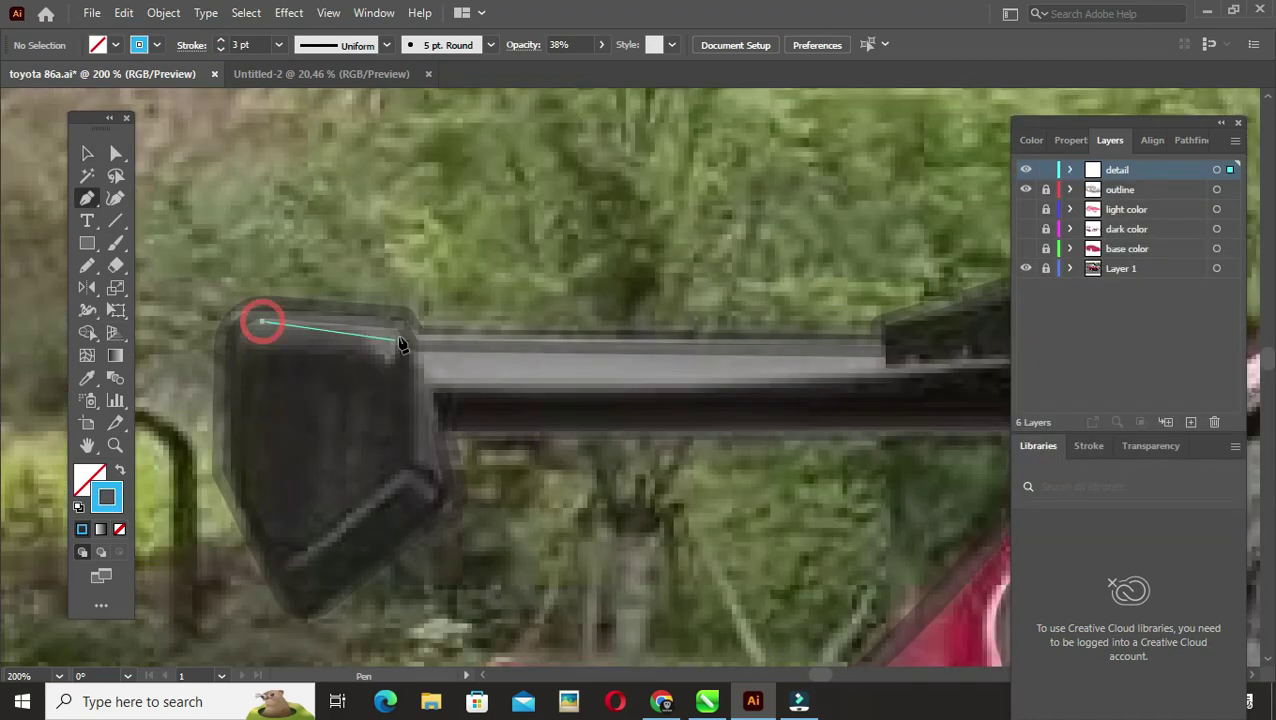
# Step: Trace the spoiler's top edge and right side as a closed blue outline
pyautogui.click(400, 343)
pyautogui.click(250, 347)
pyautogui.click(262, 322)
pyautogui.click(288, 560)
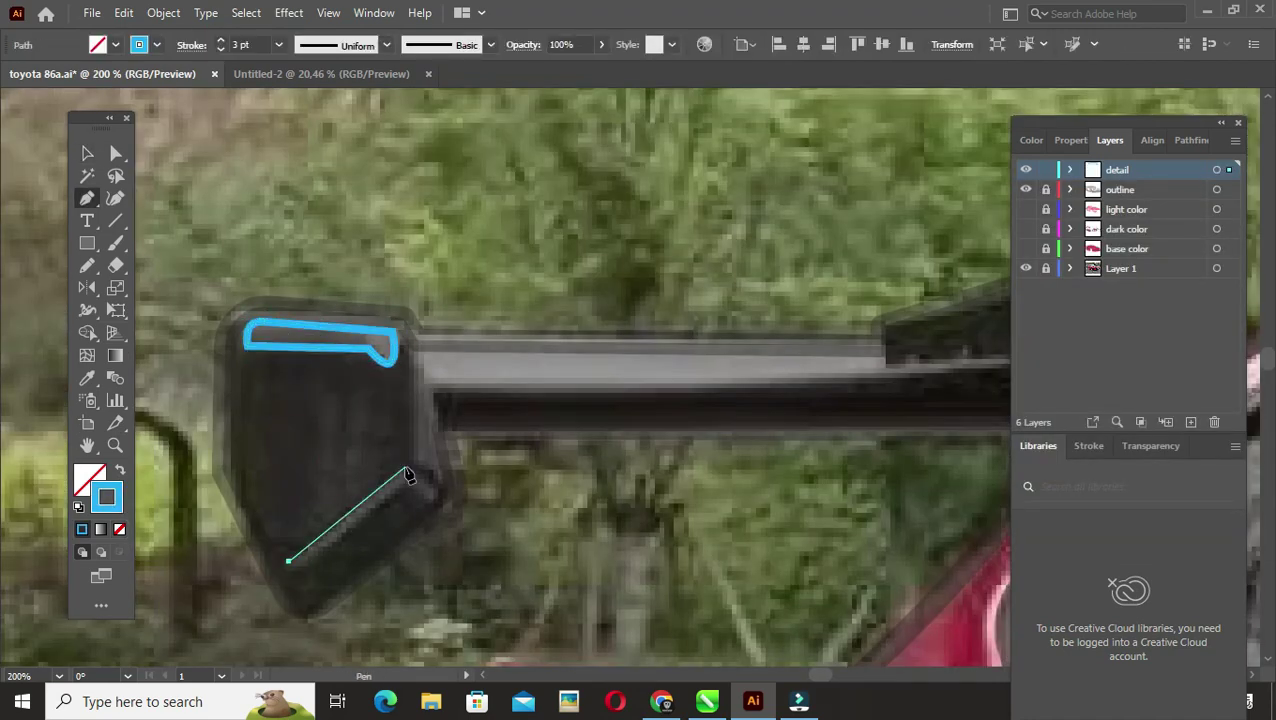
pyautogui.click(408, 475)
pyautogui.click(432, 480)
pyautogui.scroll(2, 390, 556)
pyautogui.click(362, 435)
pyautogui.hscroll(2, 848, 465)
pyautogui.click(845, 463)
pyautogui.click(650, 488)
pyautogui.click(233, 456)
pyautogui.press('v')
# Step: Draw a second closed path along the spoiler wing edge
pyautogui.scroll(1, 645, 481)
pyautogui.hscroll(2, 645, 481)
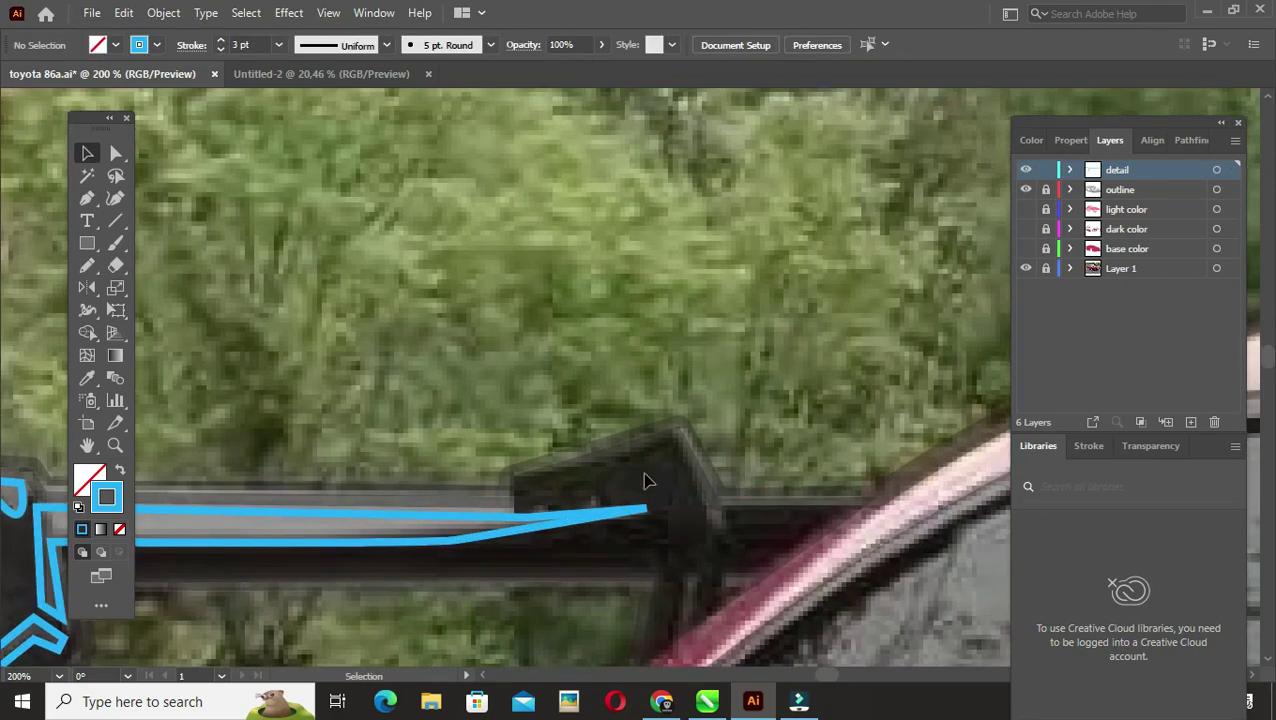
pyautogui.press('p')
pyautogui.click(527, 482)
pyautogui.click(676, 438)
pyautogui.click(720, 528)
pyautogui.click(530, 488)
pyautogui.press('v')
pyautogui.click(657, 368)
# Step: Draw the small spoiler support shape
pyautogui.scroll(-2, 657, 368)
pyautogui.click(712, 333)
pyautogui.click(541, 410)
pyautogui.click(527, 455)
pyautogui.scroll(-4, 380, 550)
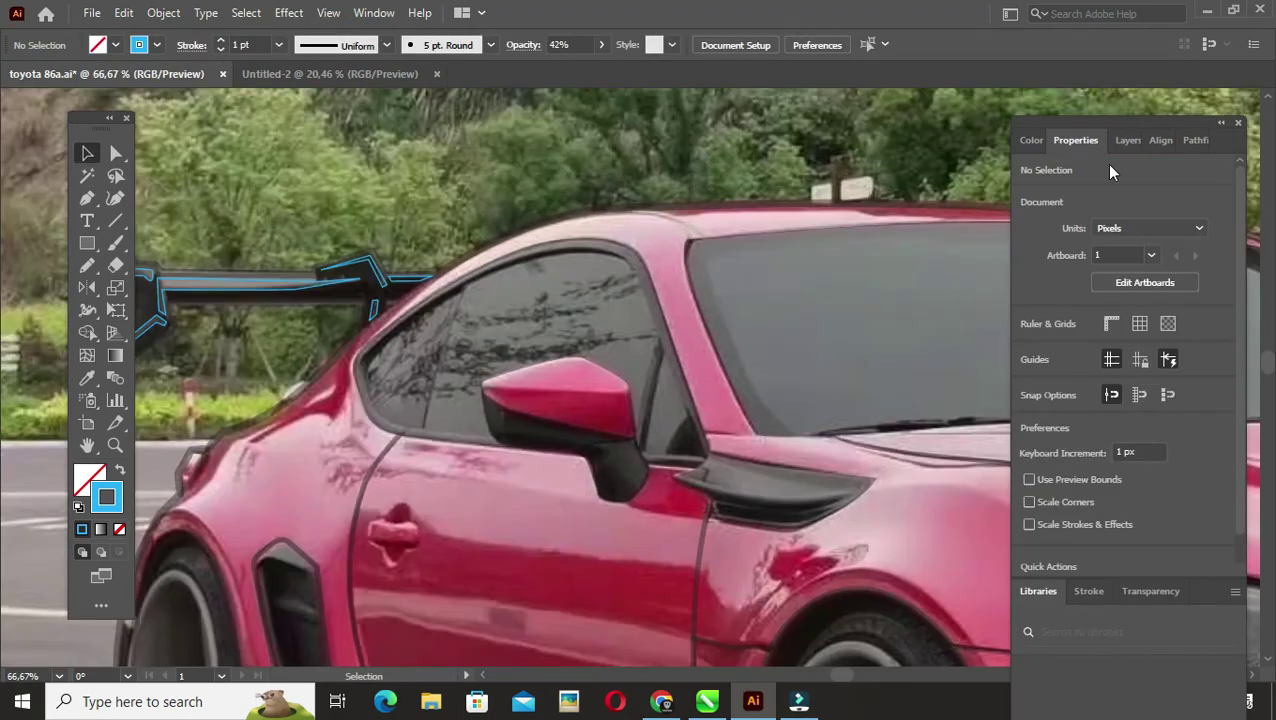
# Step: Show the color layers again and restore the outline opacity to 100%
pyautogui.click(1120, 189)
pyautogui.moveTo(1025, 209); pyautogui.dragTo(1025, 249)
pyautogui.hotkey('ctrl', '0')
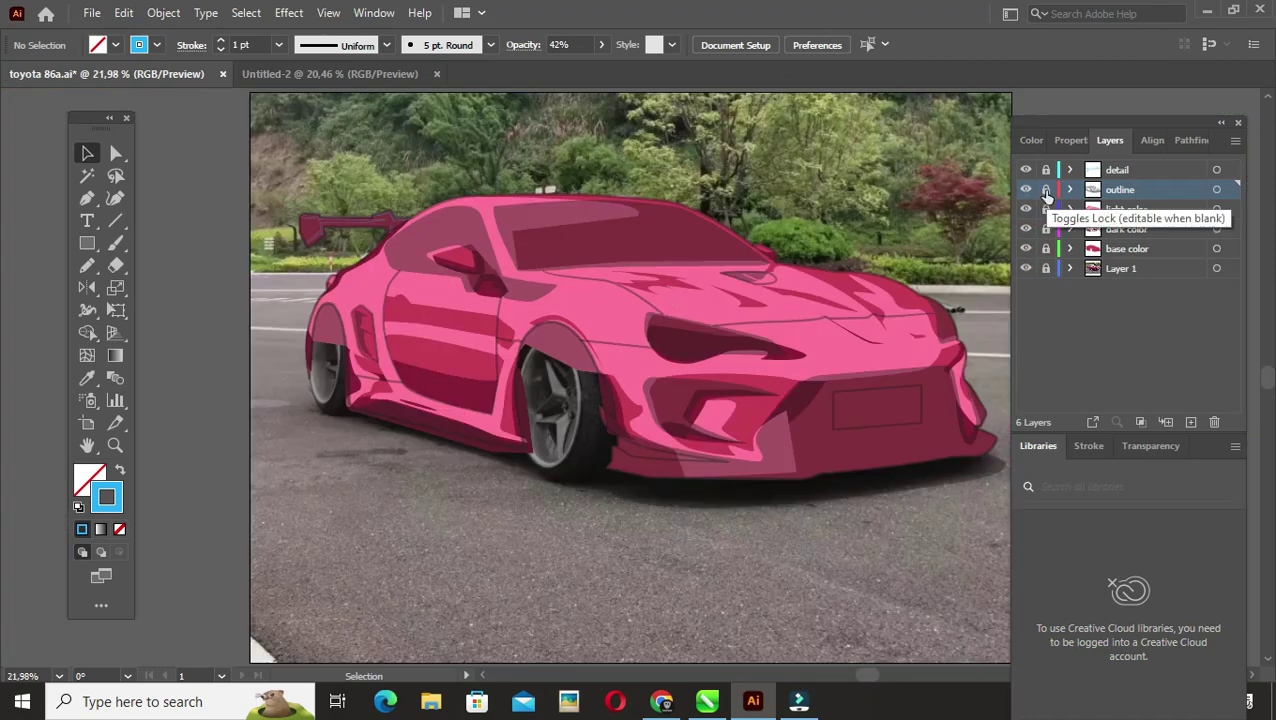
pyautogui.hotkey('ctrl', 'a')
pyautogui.click(1070, 140)
pyautogui.click(1111, 427)
pyautogui.click(177, 347)
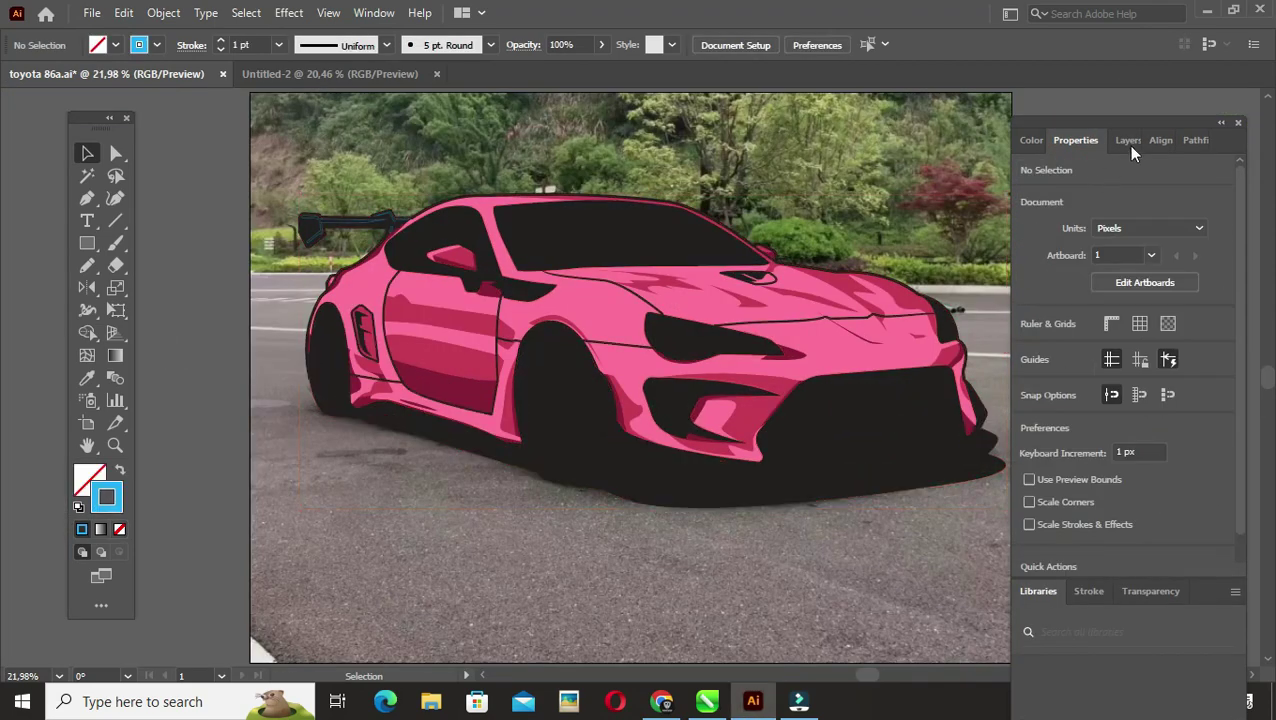
pyautogui.click(1128, 140)
# Step: Select the blue spoiler strokes and hide the outline and color layers
pyautogui.scroll(4, 399, 325)
pyautogui.click(372, 330)
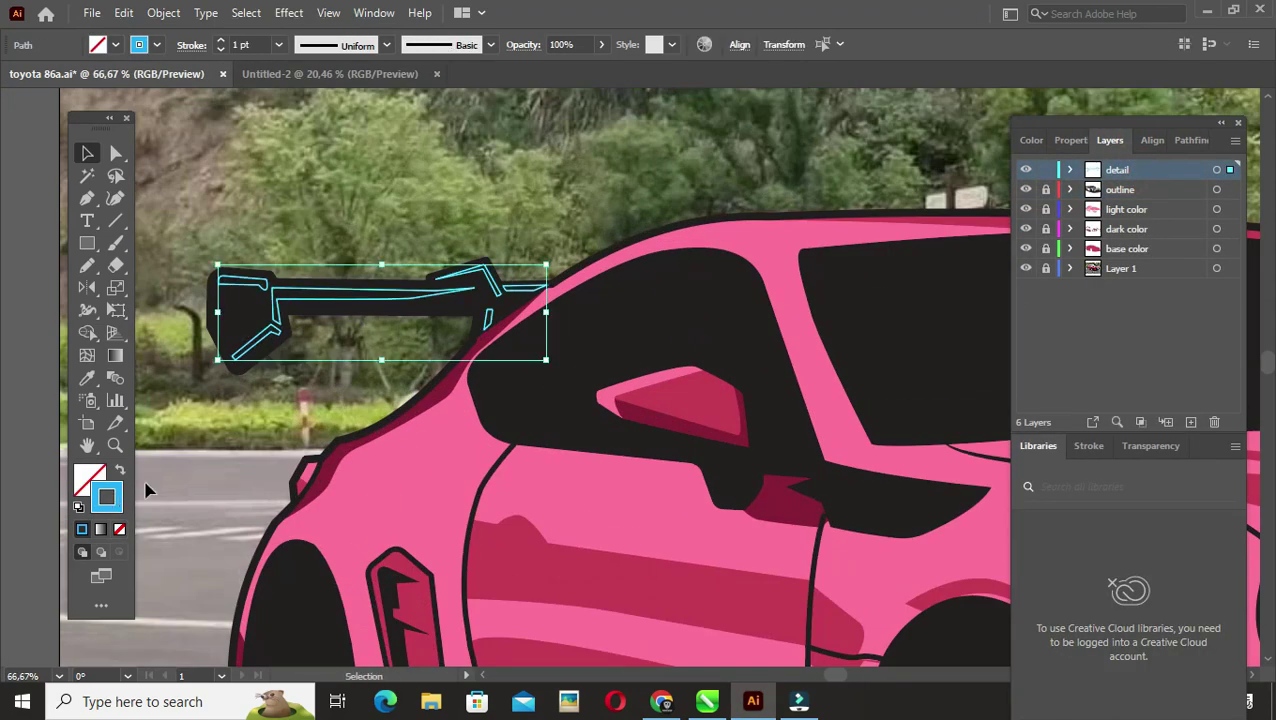
pyautogui.hscroll(2, 274, 325)
pyautogui.moveTo(1025, 189); pyautogui.dragTo(1026, 250)
# Step: Hide the base color layer and trace a curved closed outline of the rear side window
pyautogui.click(1125, 170)
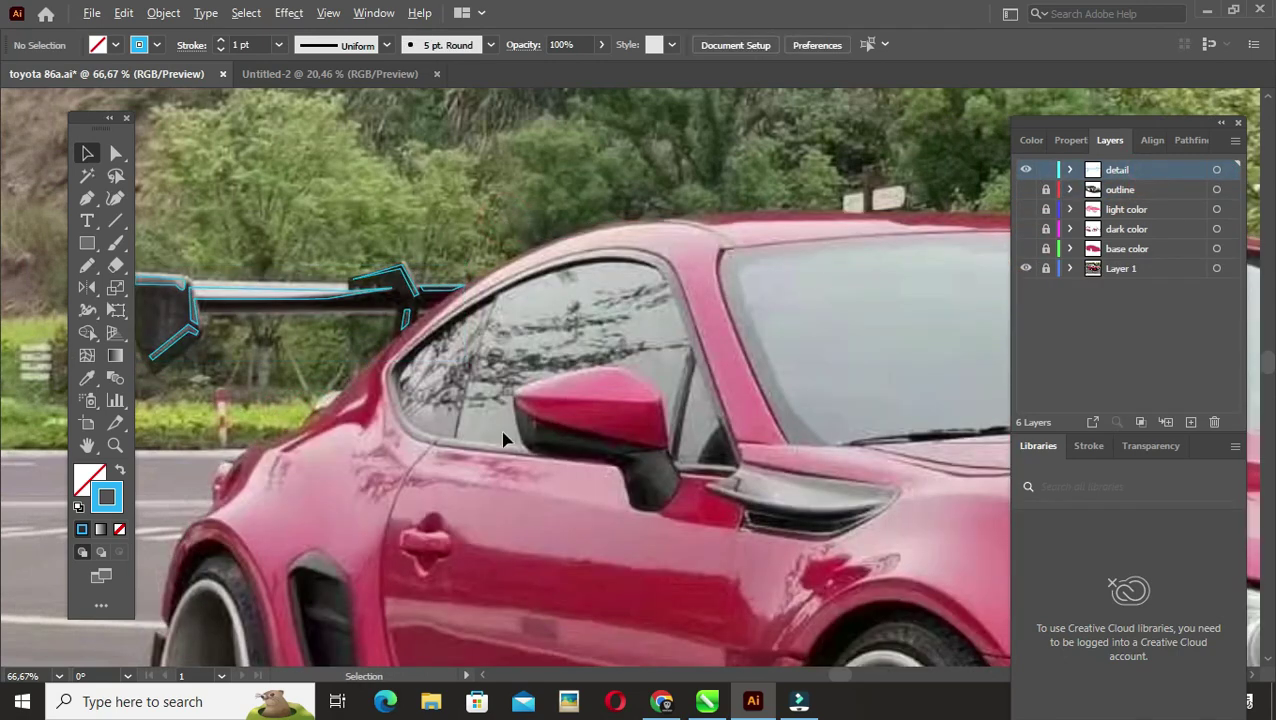
pyautogui.scroll(1, 507, 435)
pyautogui.moveTo(435, 447); pyautogui.dragTo(441, 465)
pyautogui.scroll(1, 363, 460)
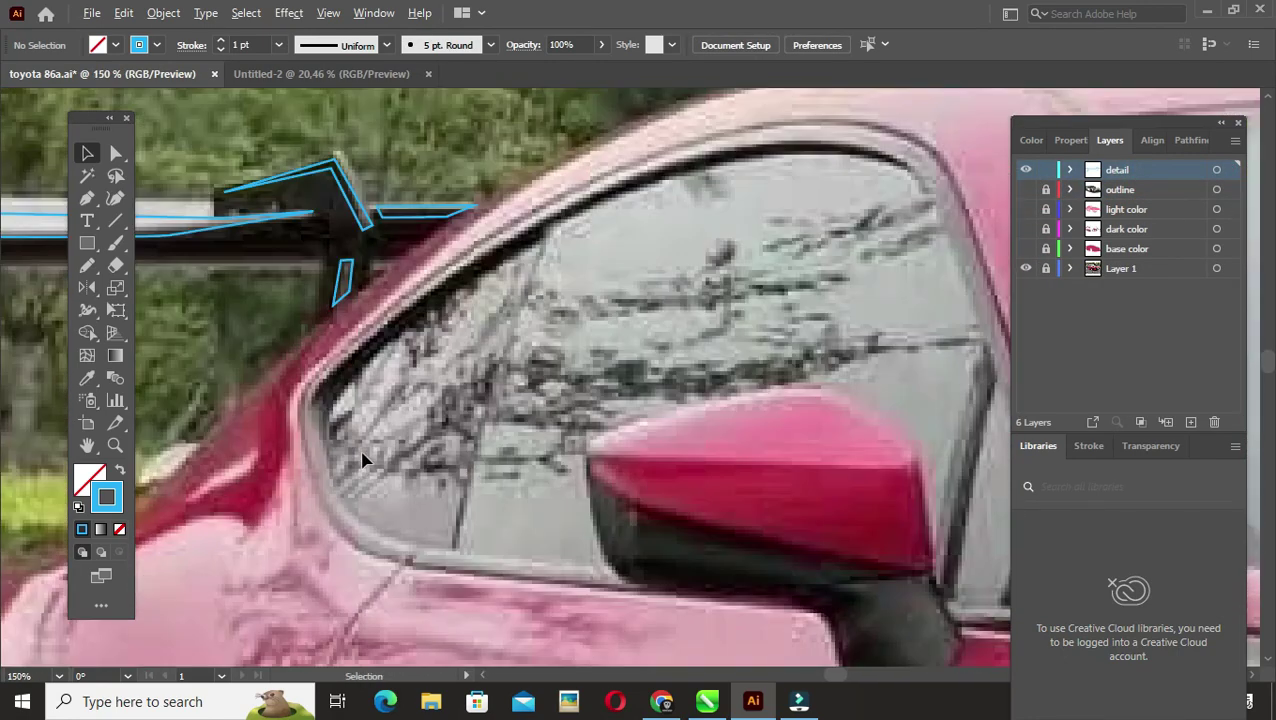
pyautogui.click(449, 546)
pyautogui.click(344, 381)
pyautogui.moveTo(336, 390); pyautogui.dragTo(288, 477)
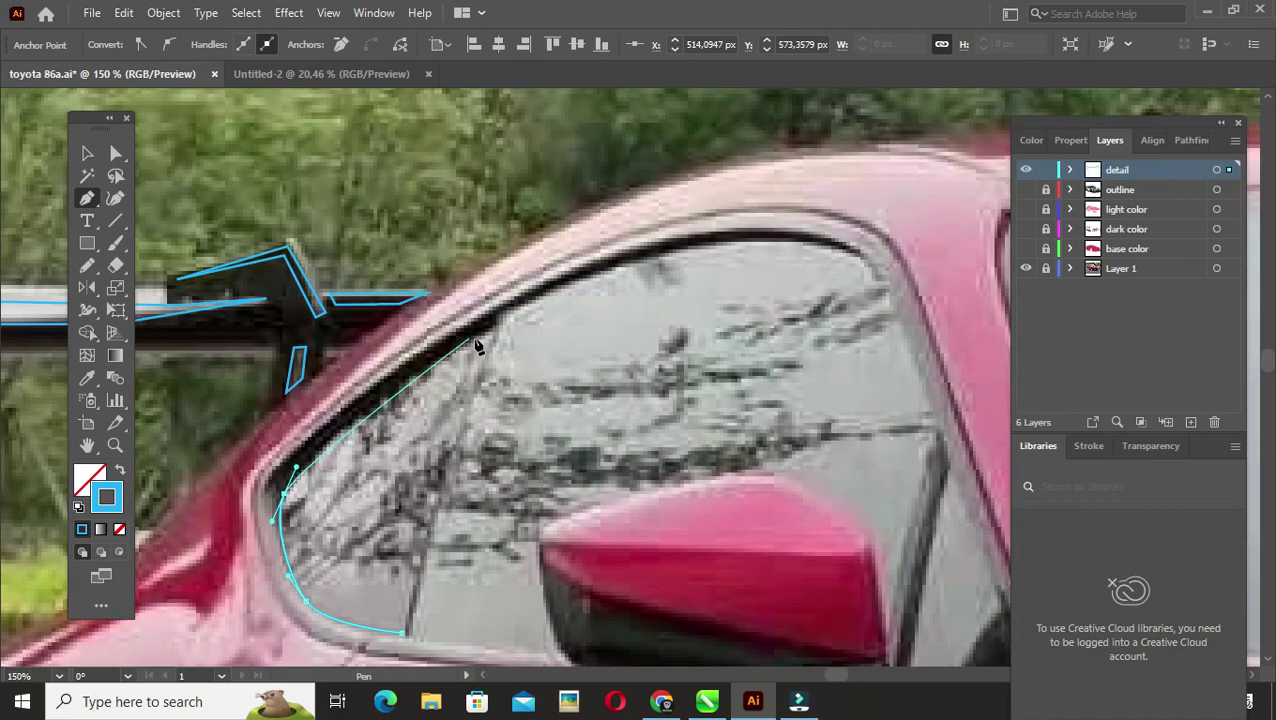
pyautogui.scroll(-3, 473, 375)
pyautogui.click(389, 516)
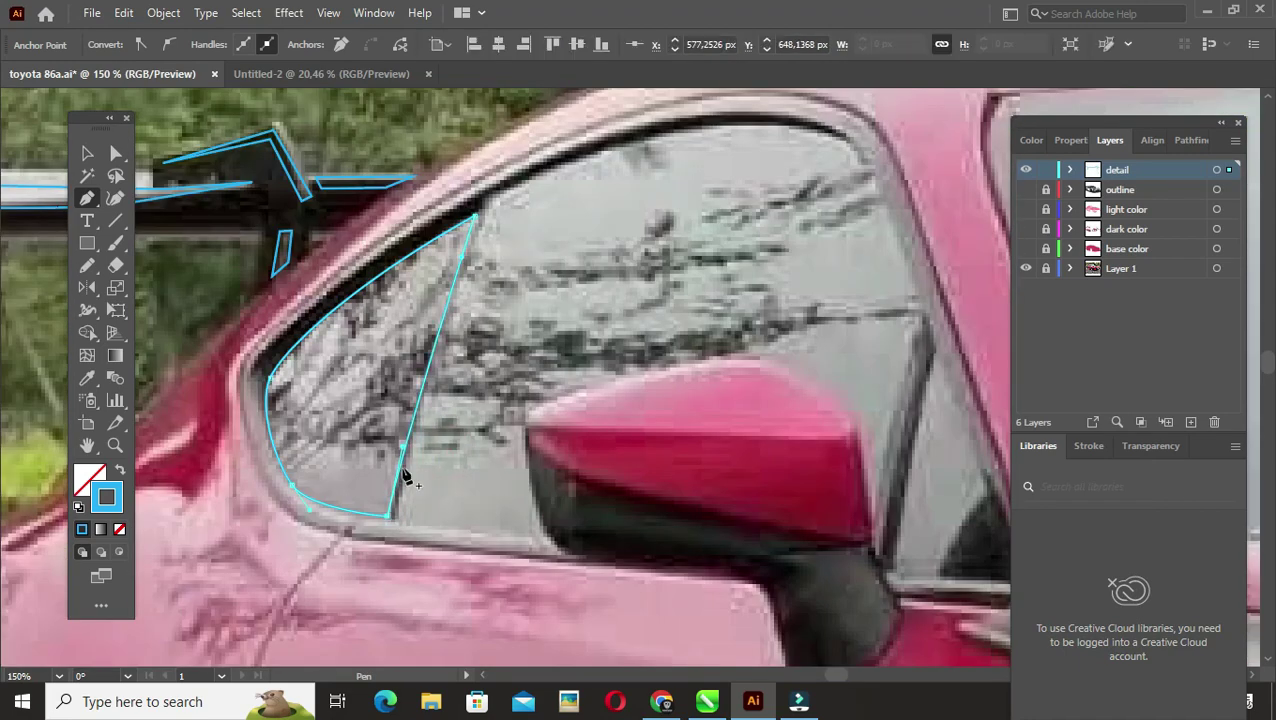
# Step: Trace the front side window's top edge and adjust one of its anchors
pyautogui.click(397, 518)
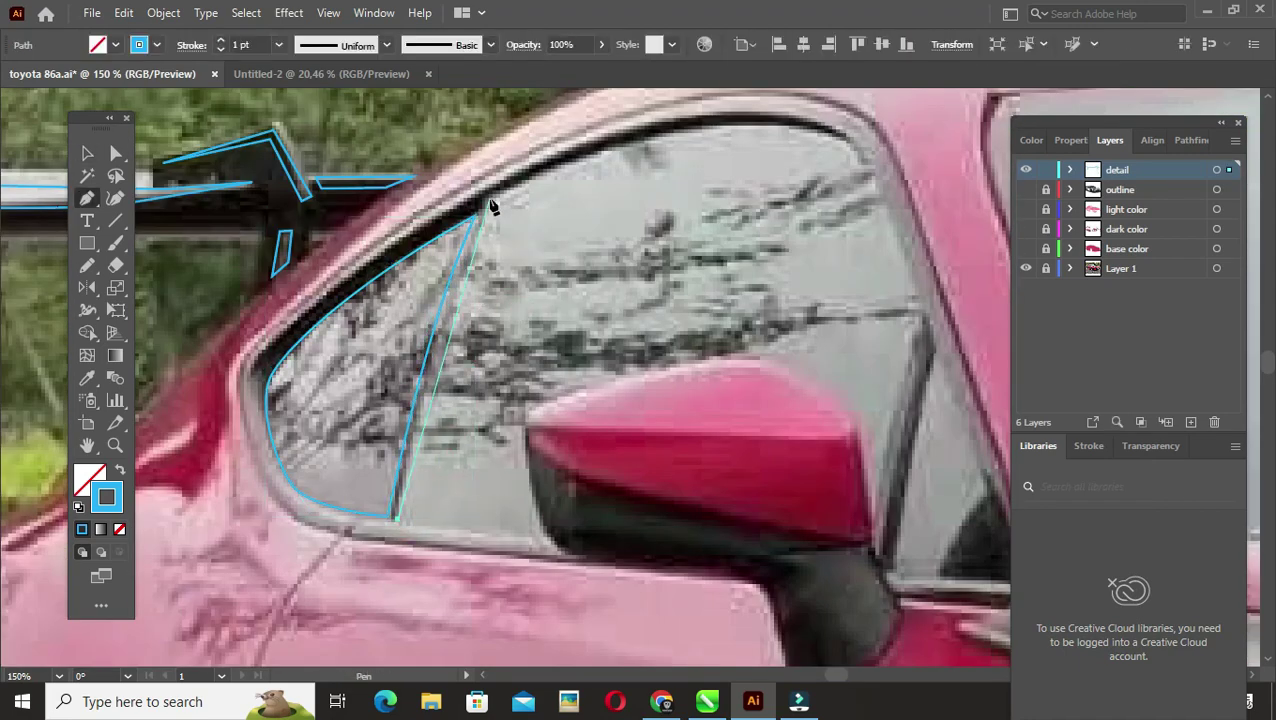
pyautogui.click(540, 108)
pyautogui.moveTo(832, 147); pyautogui.dragTo(640, 237)
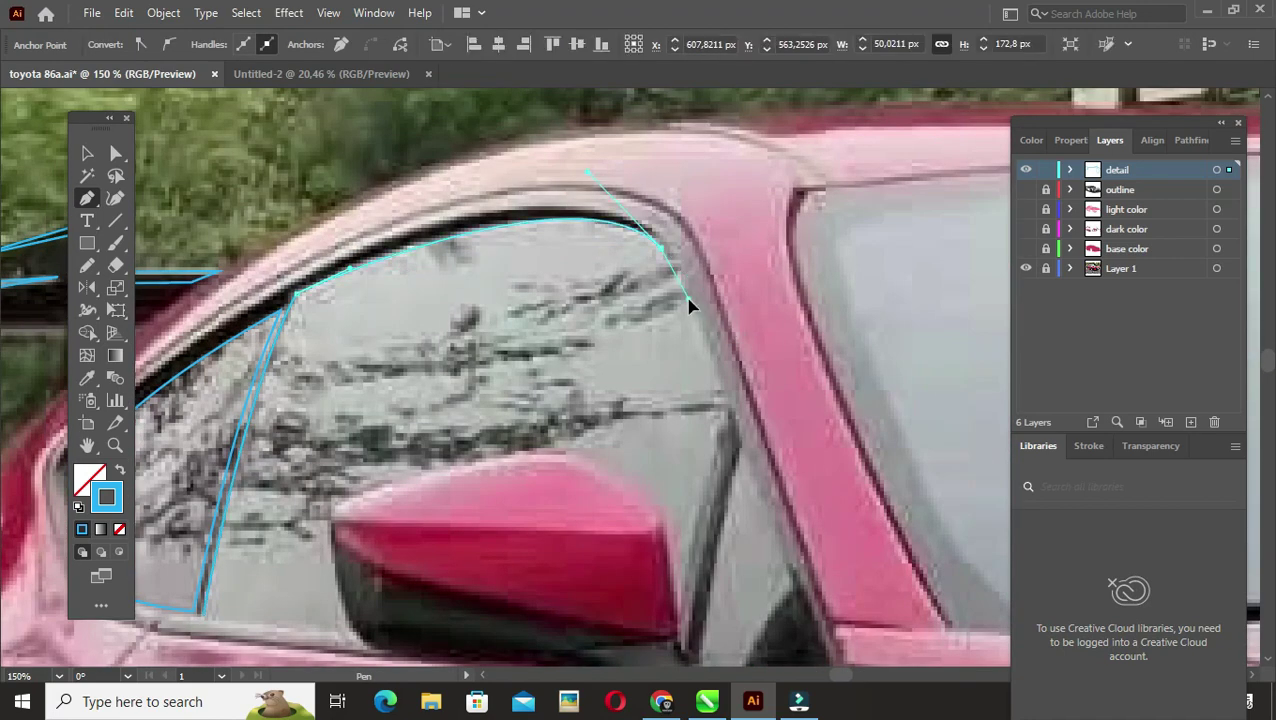
pyautogui.scroll(-2, 692, 305)
pyautogui.click(697, 323)
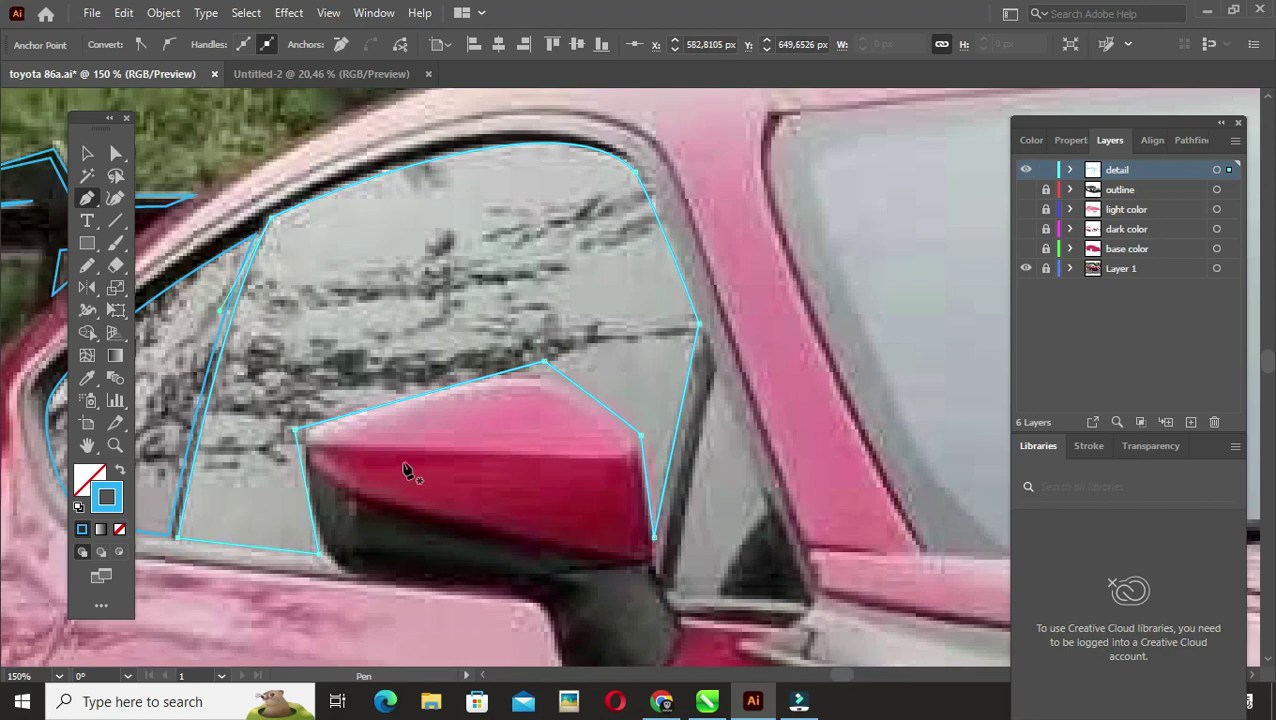
pyautogui.keyDown('ctrl'); pyautogui.click(295, 430); pyautogui.keyUp('ctrl')
pyautogui.press('v')
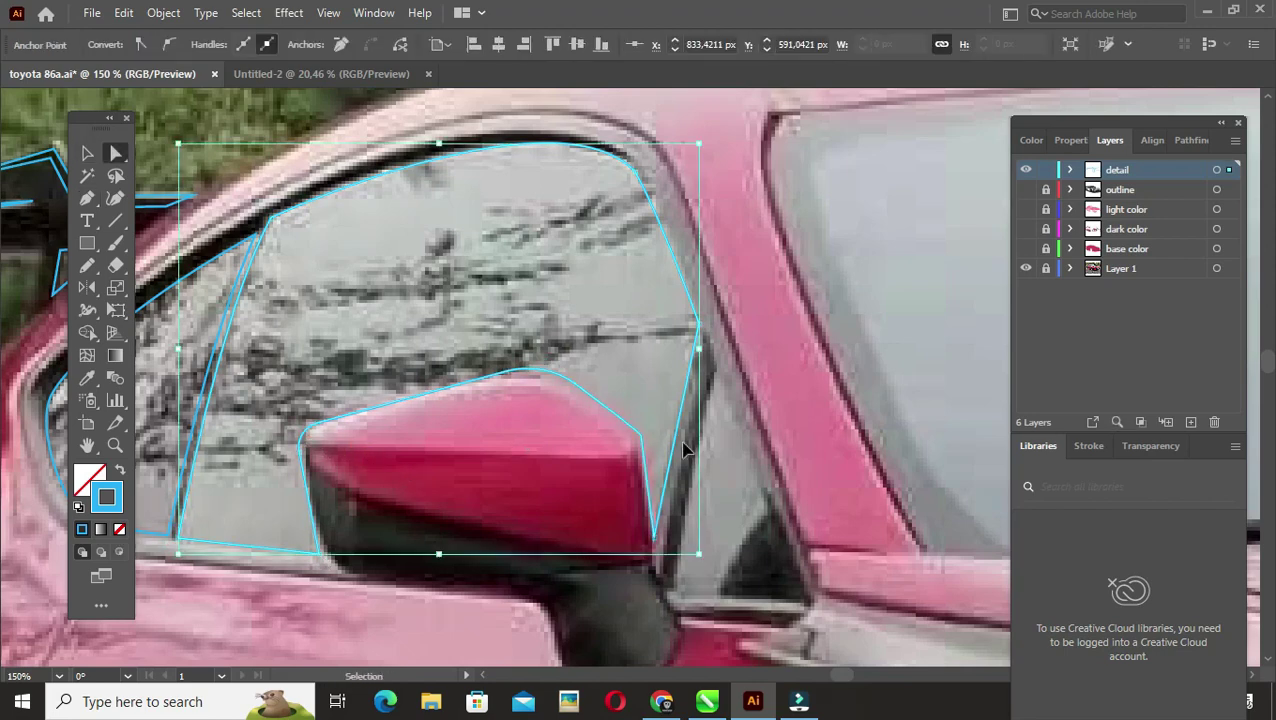
pyautogui.moveTo(566, 440); pyautogui.dragTo(466, 388)
pyautogui.press('Escape')
pyautogui.press('v')
pyautogui.scroll(-3, 527, 399)
# Step: Extend the existing windshield path along its edge to the corner and close it
pyautogui.press('p')
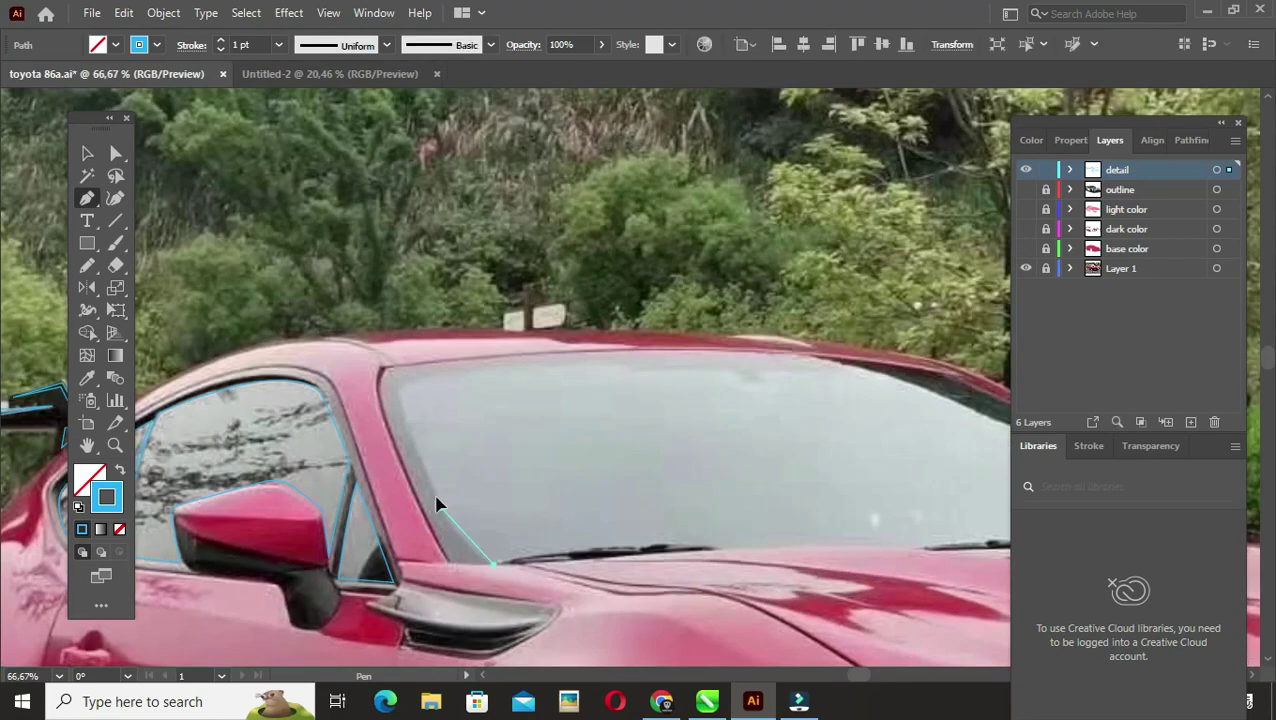
pyautogui.click(398, 387)
pyautogui.scroll(2, 765, 462)
pyautogui.hscroll(3, 765, 462)
pyautogui.hscroll(3, 979, 509)
pyautogui.scroll(-1, 979, 509)
pyautogui.click(482, 402)
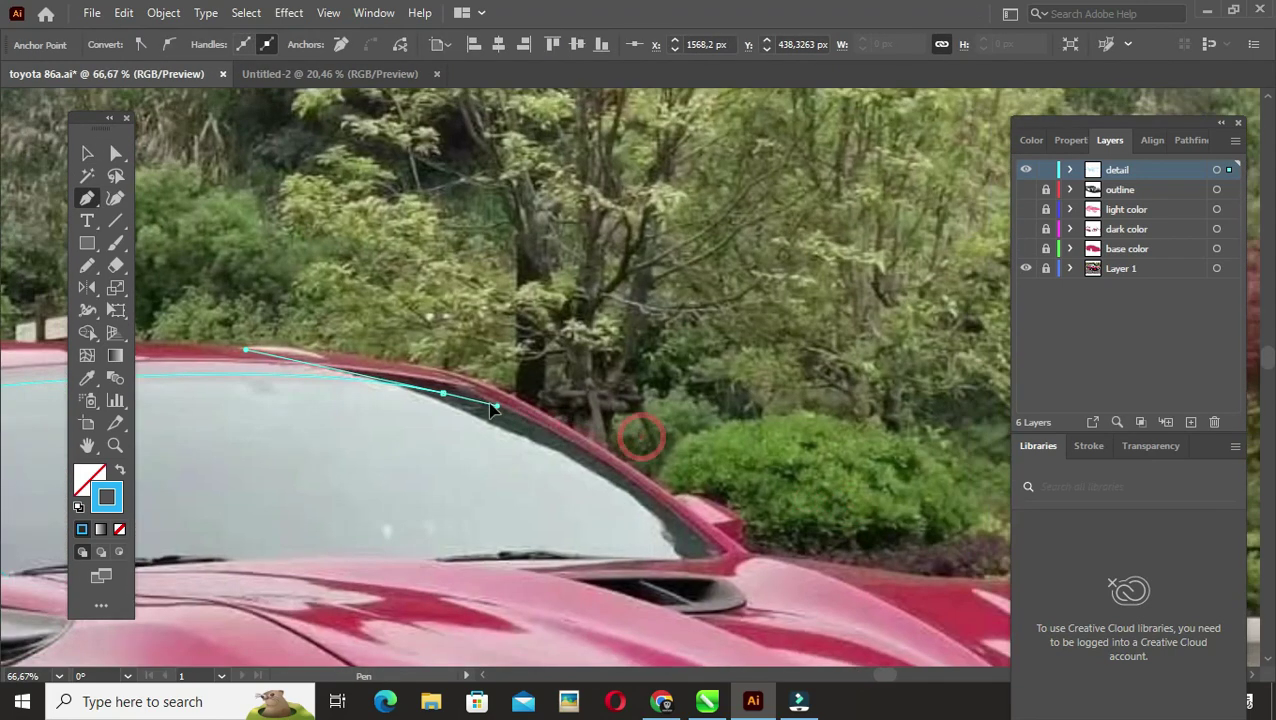
pyautogui.scroll(-1, 641, 489)
pyautogui.click(645, 492)
pyautogui.scroll(-1, 592, 490)
pyautogui.hscroll(-3, 592, 490)
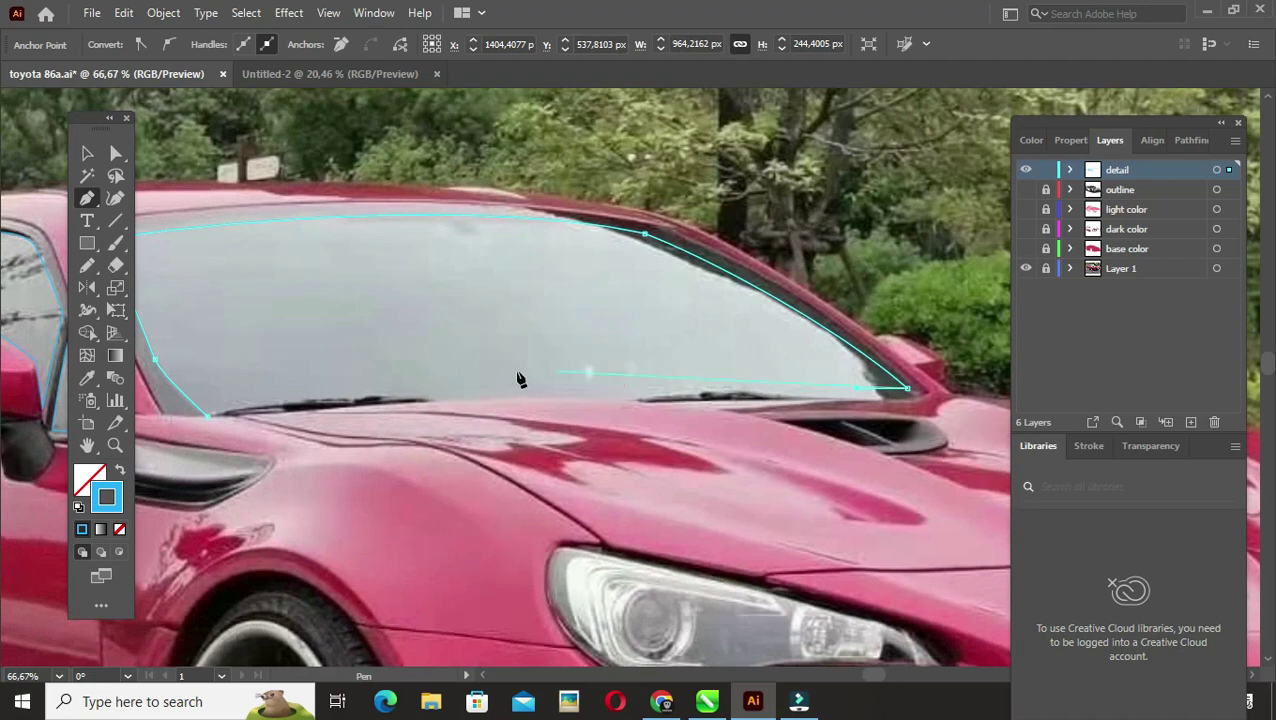
pyautogui.click(541, 410)
pyautogui.press('v')
pyautogui.click(447, 425)
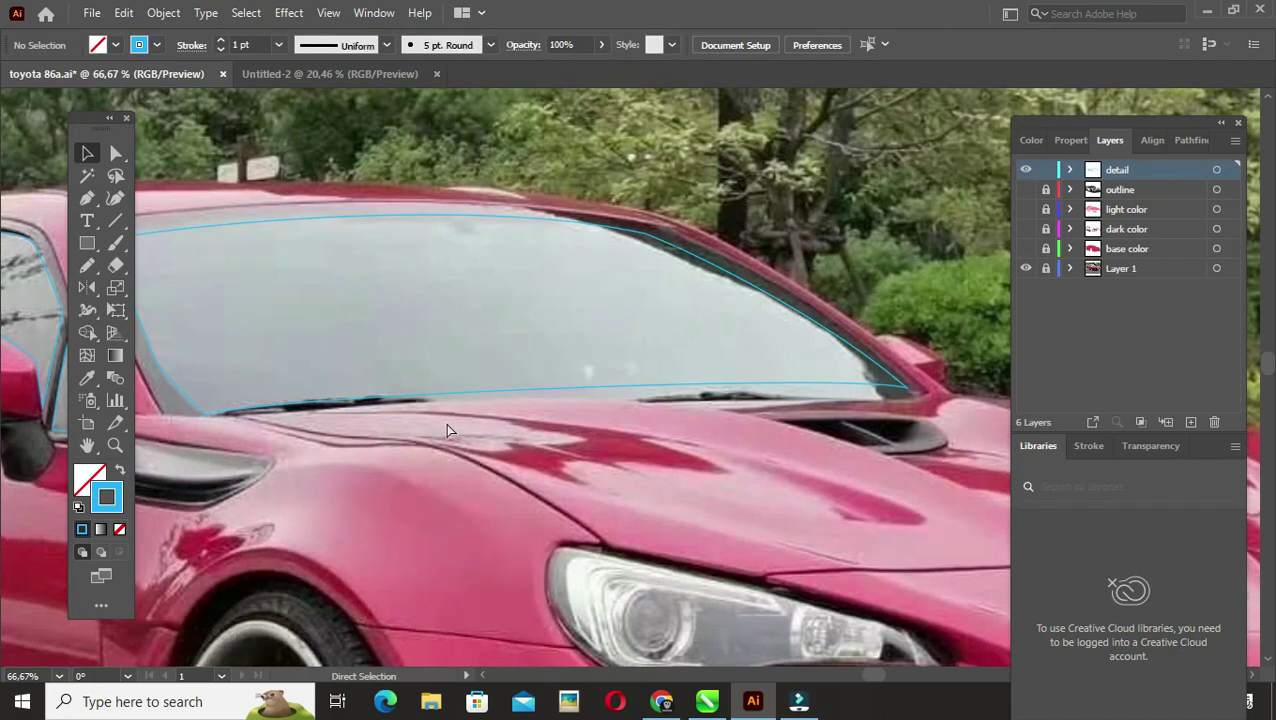
pyautogui.hscroll(-3, 447, 425)
# Step: Show the outline layer and add anchors around the mirror's top, front and side
pyautogui.click(1026, 189)
pyautogui.scroll(2, 333, 364)
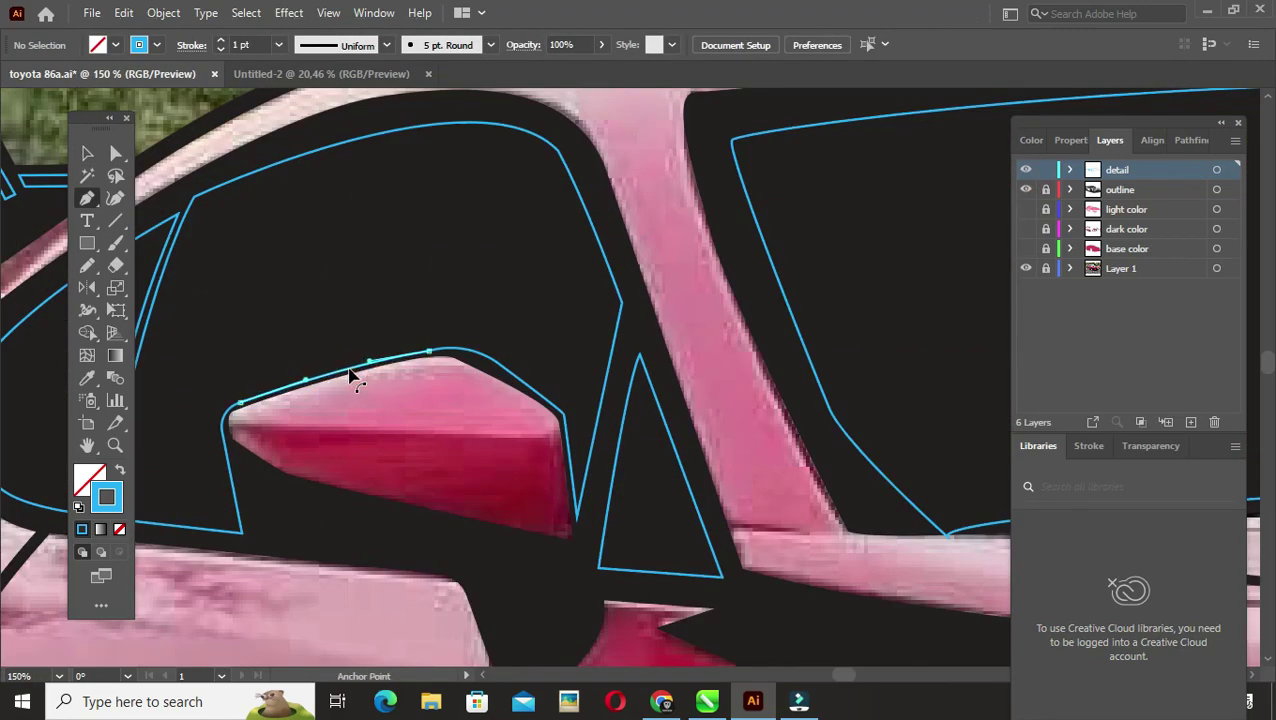
pyautogui.click(475, 360)
pyautogui.click(505, 380)
pyautogui.click(563, 404)
pyautogui.click(577, 516)
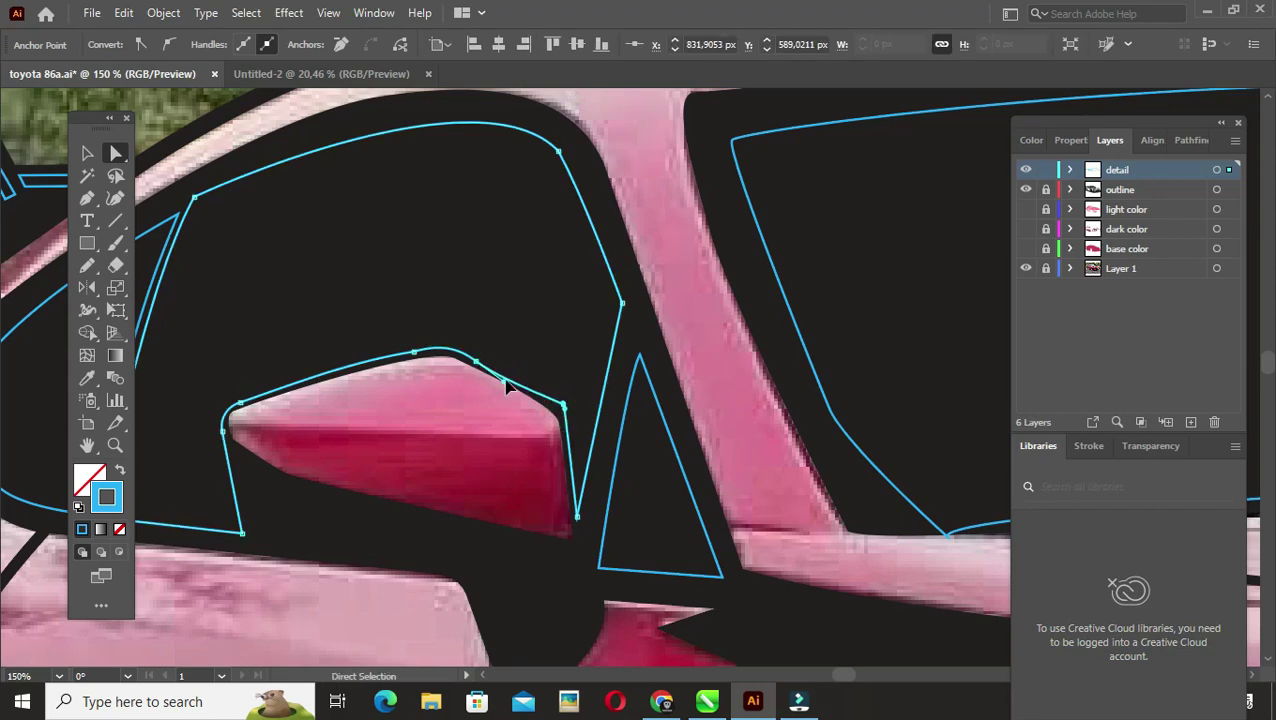
pyautogui.press('v')
pyautogui.click(505, 385)
pyautogui.scroll(-3, 292, 470)
pyautogui.hscroll(-2, 450, 400)
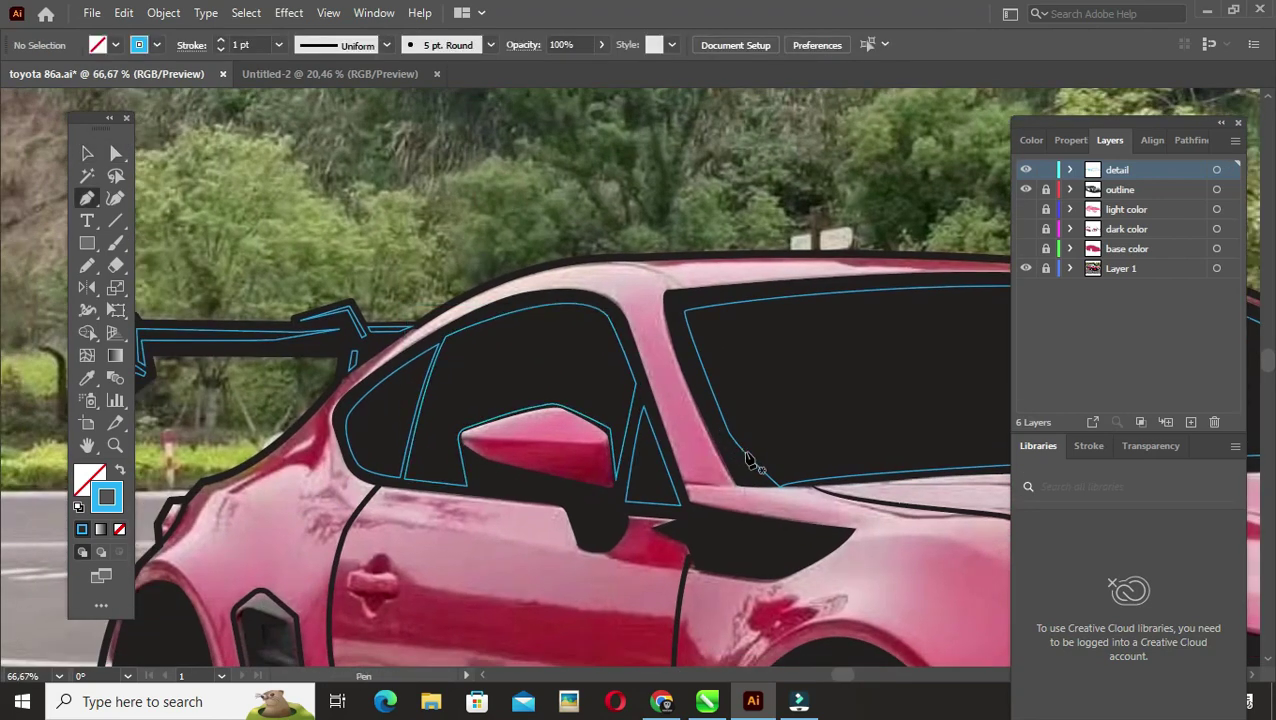
pyautogui.hotkey('ctrl', 'a')
# Step: Fill the window shapes with grey and save the document
pyautogui.press('v')
pyautogui.click(119, 469)
pyautogui.doubleClick(89, 480)
pyautogui.click(1228, 259)
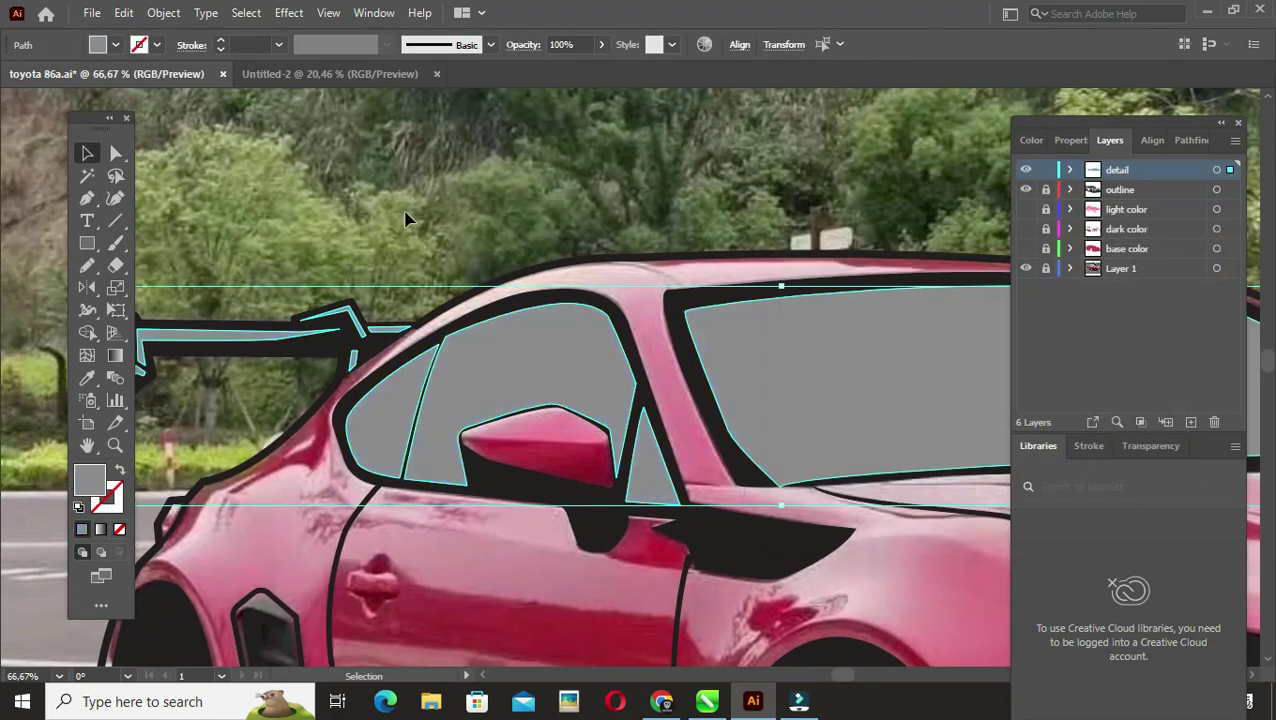
pyautogui.click(405, 218)
pyautogui.hotkey('ctrl', '-')
pyautogui.hotkey('ctrl', 's')
# Step: Draw a curved reflection shape across the side window
pyautogui.scroll(3, 335, 355)
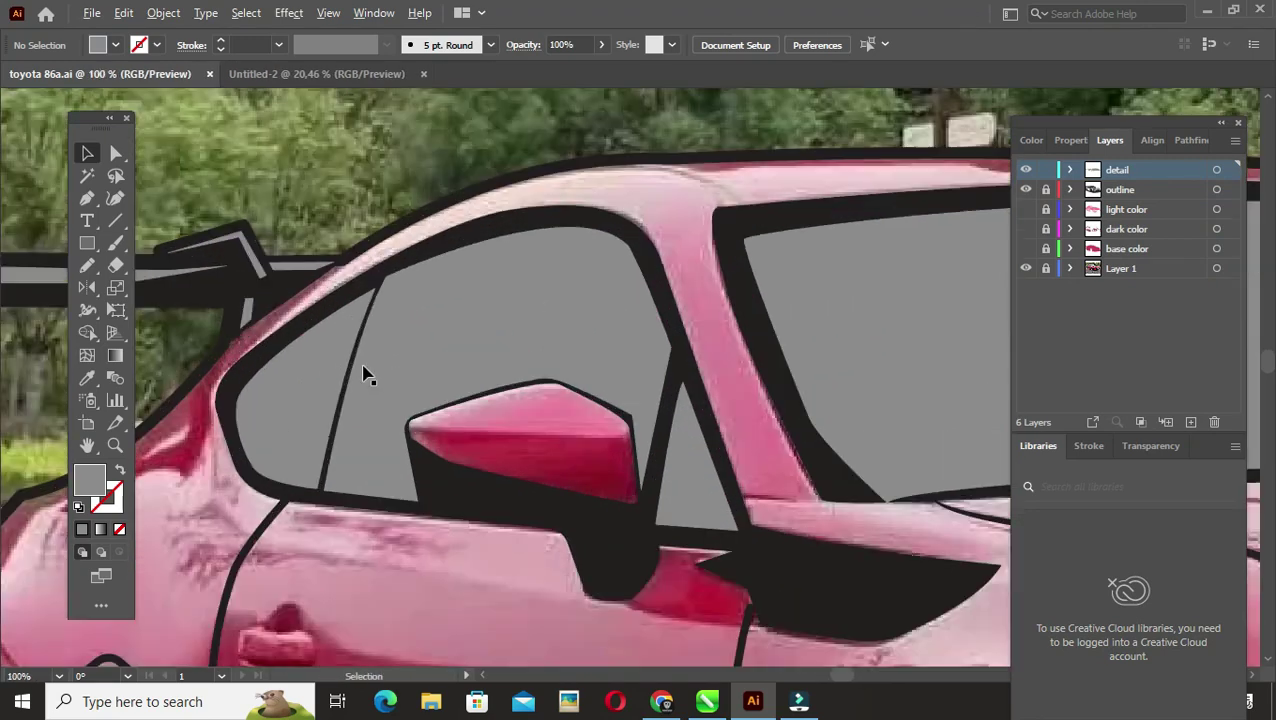
pyautogui.click(228, 417)
pyautogui.moveTo(689, 330); pyautogui.dragTo(812, 399)
pyautogui.click(655, 208)
pyautogui.click(413, 177)
pyautogui.click(225, 407)
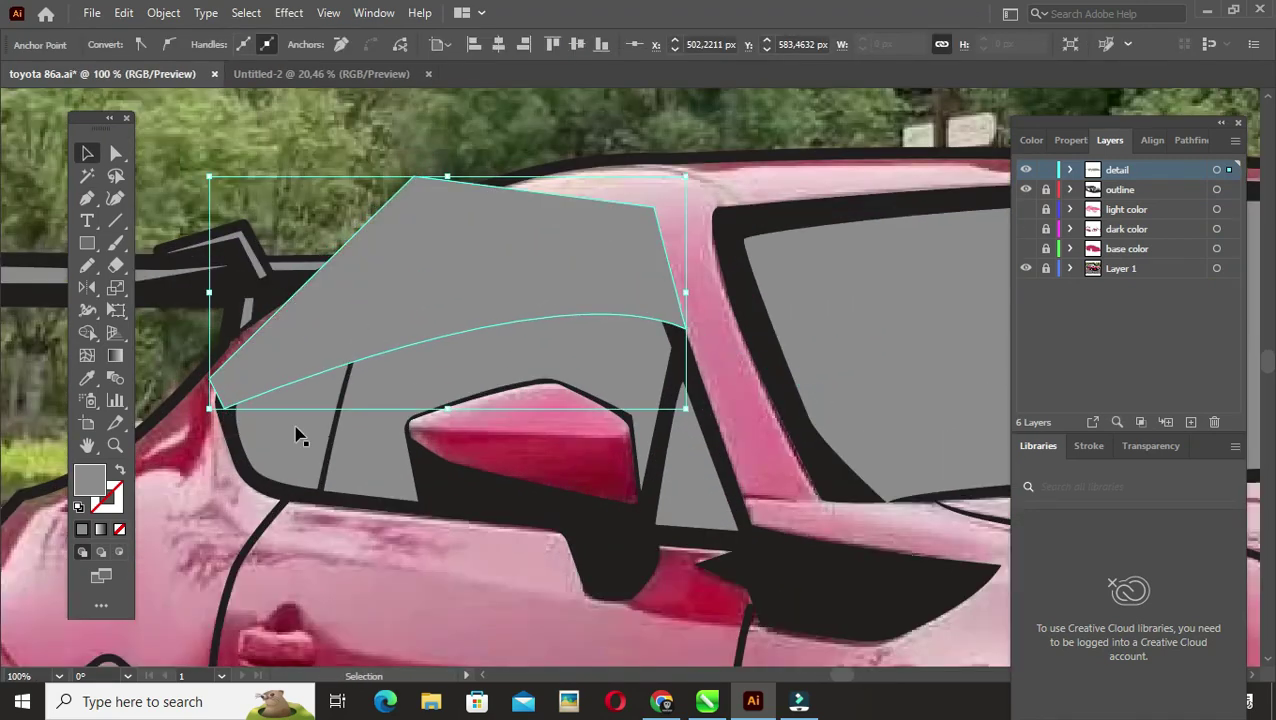
# Step: Fill the side window reflection with a lighter grey
pyautogui.press('v')
pyautogui.hotkey('shift', 'm')
pyautogui.click(500, 280)
pyautogui.doubleClick(89, 480)
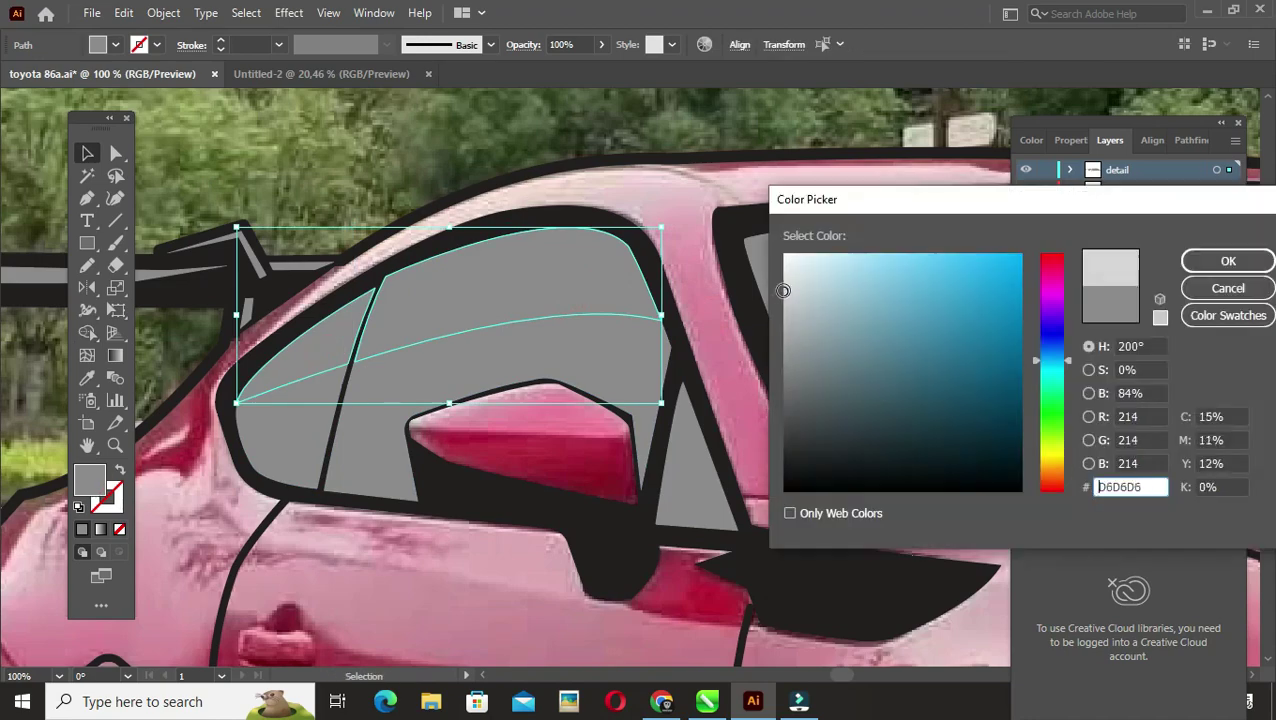
pyautogui.click(1225, 259)
pyautogui.scroll(-3, 436, 381)
pyautogui.scroll(4, 305, 370)
pyautogui.scroll(-2, 436, 584)
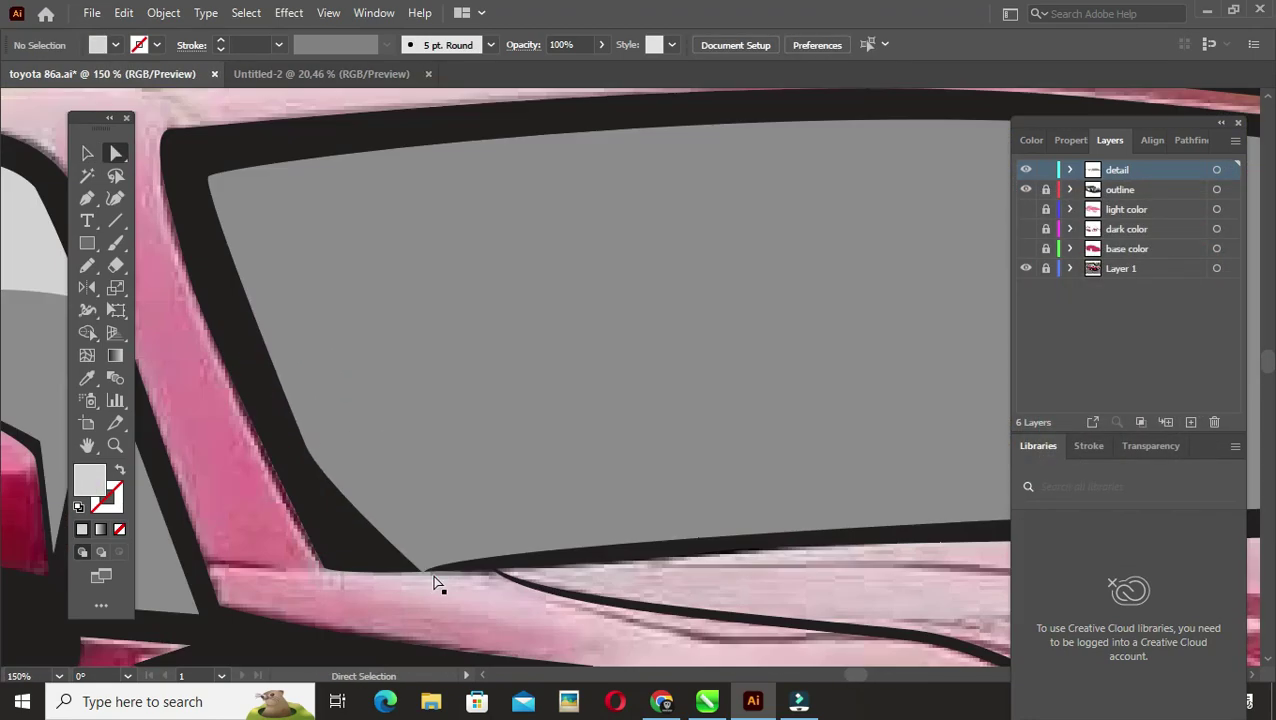
# Step: Round the windshield's lower-left corner
pyautogui.press('a')
pyautogui.click(388, 558)
pyautogui.moveTo(374, 525); pyautogui.dragTo(612, 515)
pyautogui.hotkey('ctrl', '-')
pyautogui.hotkey('ctrl', '-')
pyautogui.press('v')
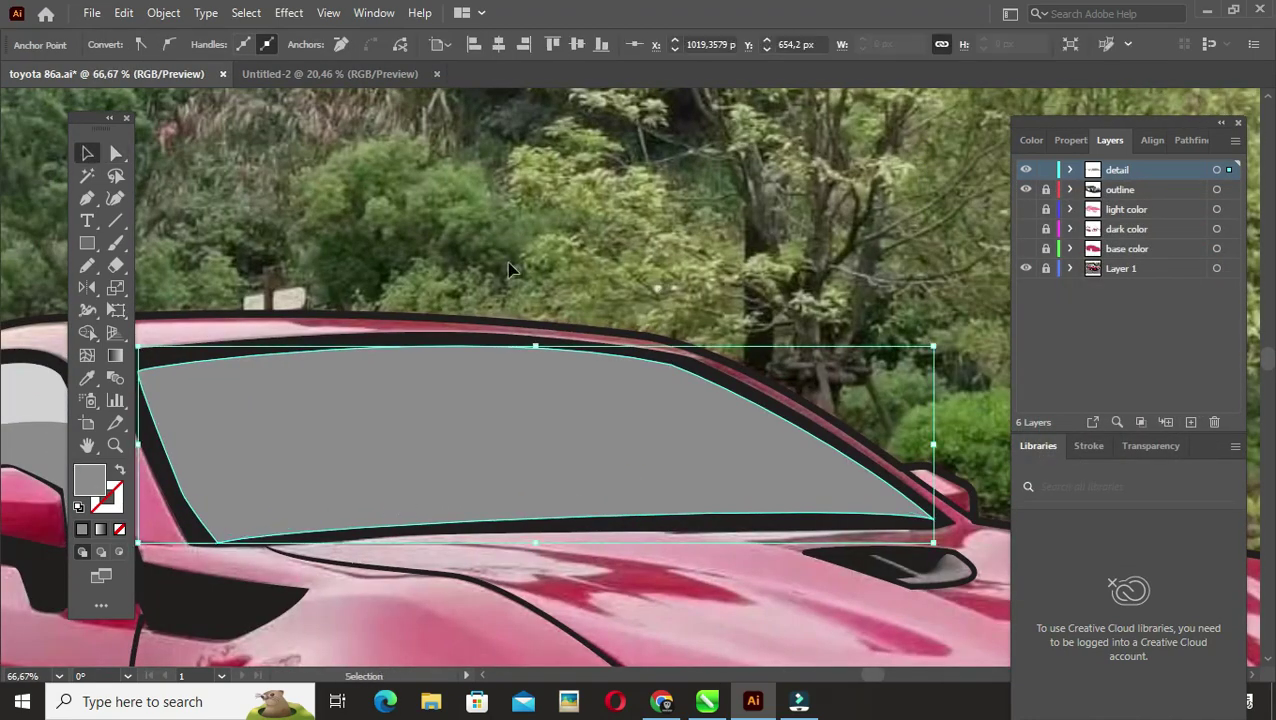
# Step: Draw a curved reflection shape over the windshield
pyautogui.hotkey('ctrl', 'shift', 'a')
pyautogui.press('p')
pyautogui.click(285, 352)
pyautogui.moveTo(694, 414); pyautogui.dragTo(797, 464)
pyautogui.click(584, 250)
pyautogui.click(285, 352)
pyautogui.press('v')
pyautogui.click(316, 447)
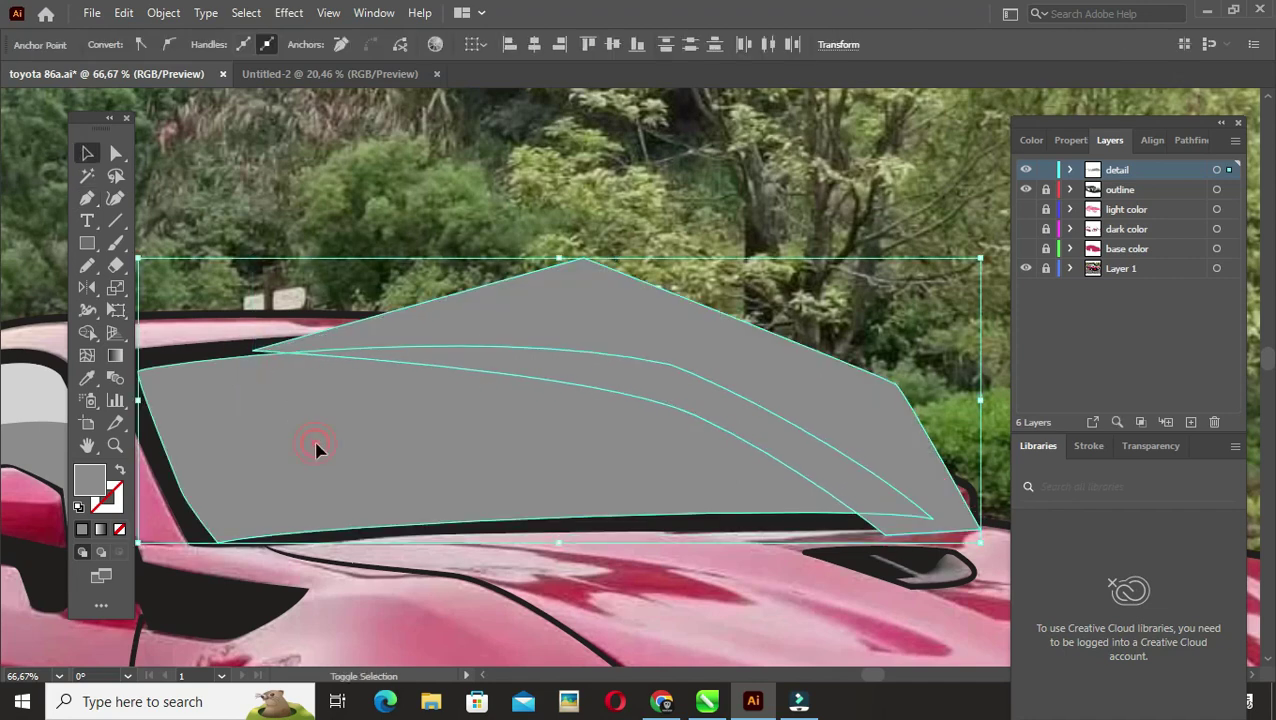
# Step: Zoom out, deselect, and save the document with both reflections
pyautogui.hotkey('ctrl', '-')
pyautogui.hotkey('ctrl', 'shift', 'a')
pyautogui.hotkey('ctrl', '-')
pyautogui.hotkey('ctrl', 's')
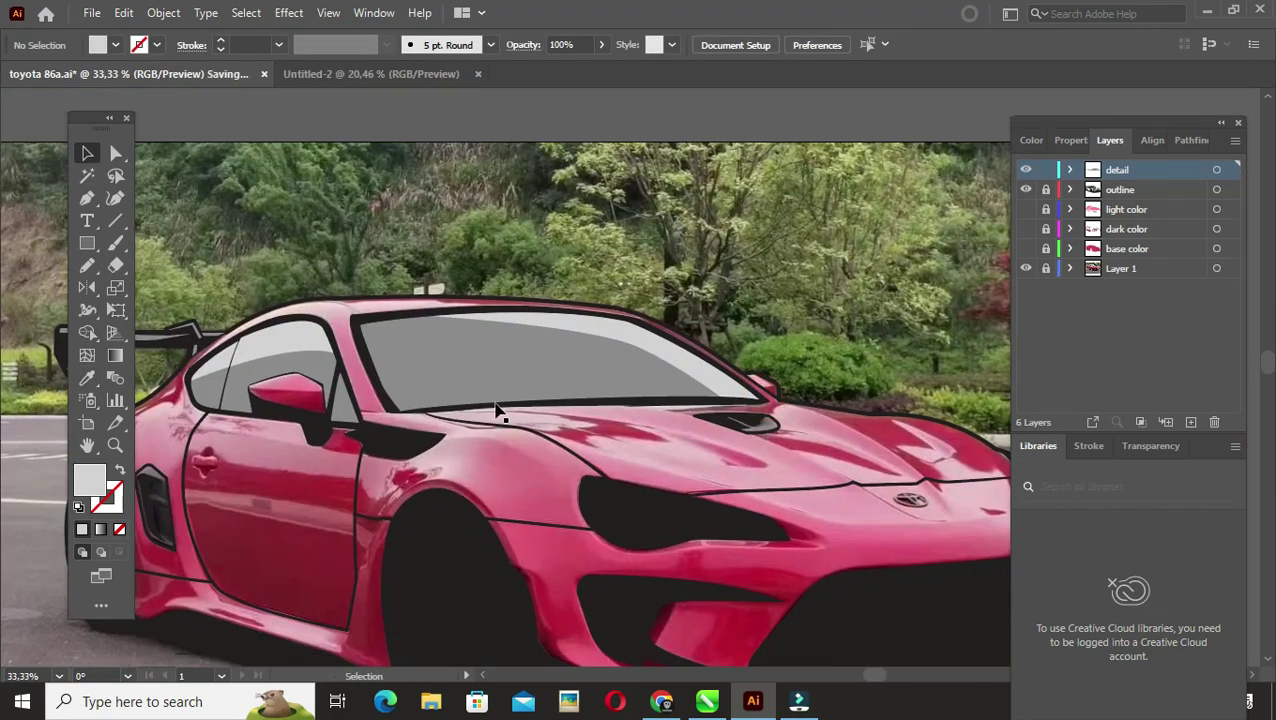
pyautogui.hscroll(-2, 320, 487)
pyautogui.scroll(3, 345, 356)
pyautogui.scroll(1, 336, 427)
# Step: Draw a trim strip along the side window's bottom and rear edges
pyautogui.press('p')
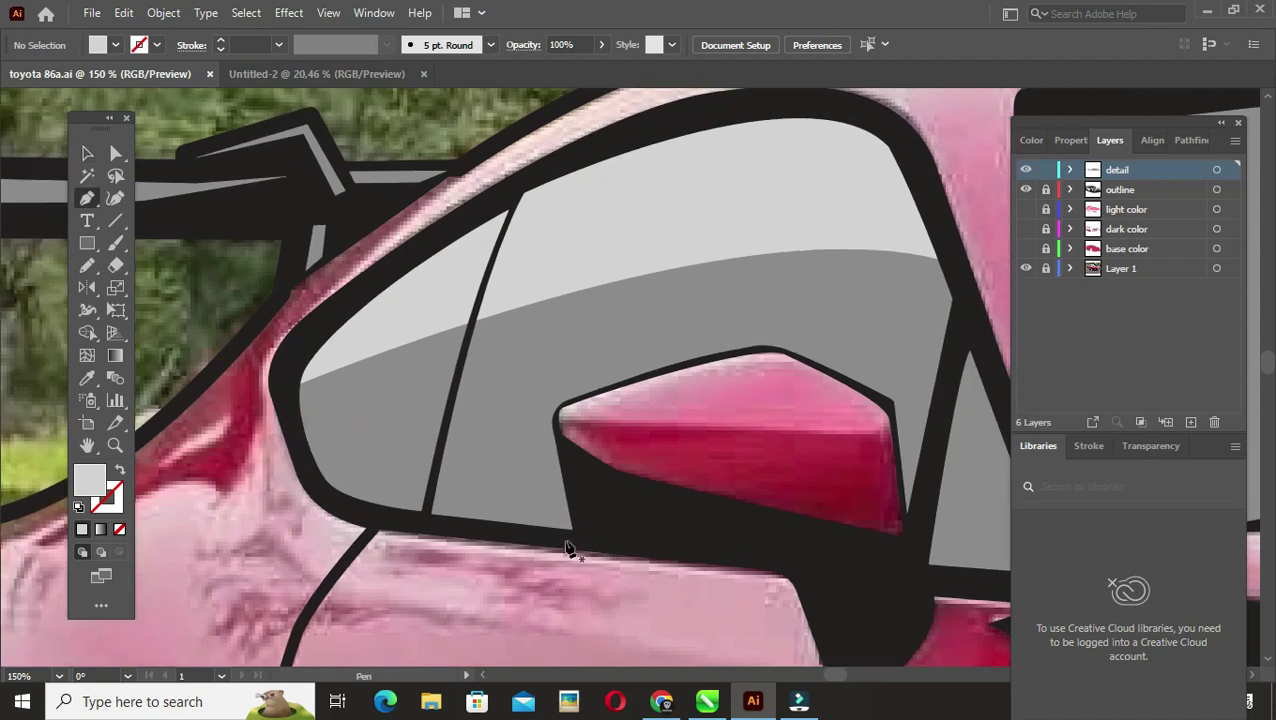
pyautogui.scroll(1, 570, 545)
pyautogui.click(594, 548)
pyautogui.click(315, 517)
pyautogui.moveTo(240, 465); pyautogui.dragTo(228, 447)
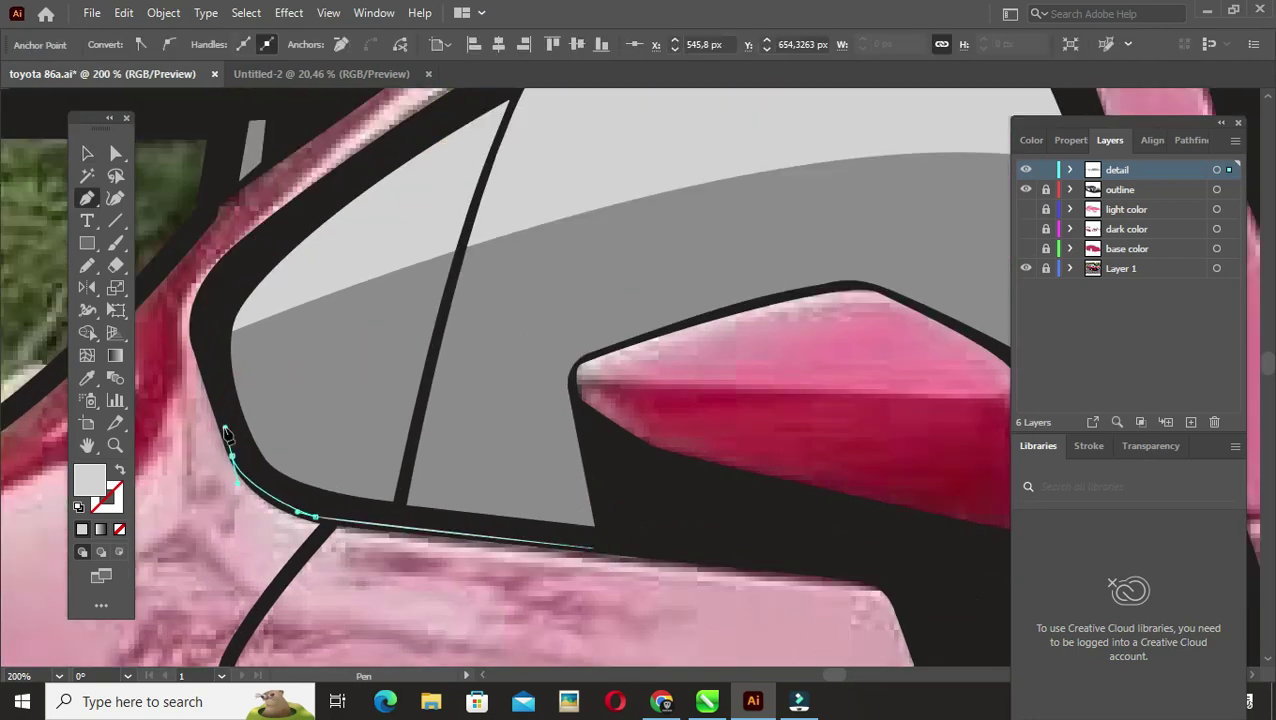
pyautogui.click(211, 401)
pyautogui.click(325, 502)
pyautogui.click(594, 537)
pyautogui.keyDown('ctrl'); pyautogui.click(470, 560); pyautogui.keyUp('ctrl')
pyautogui.keyDown('ctrl'); pyautogui.click(296, 510); pyautogui.keyUp('ctrl')
pyautogui.click(228, 545)
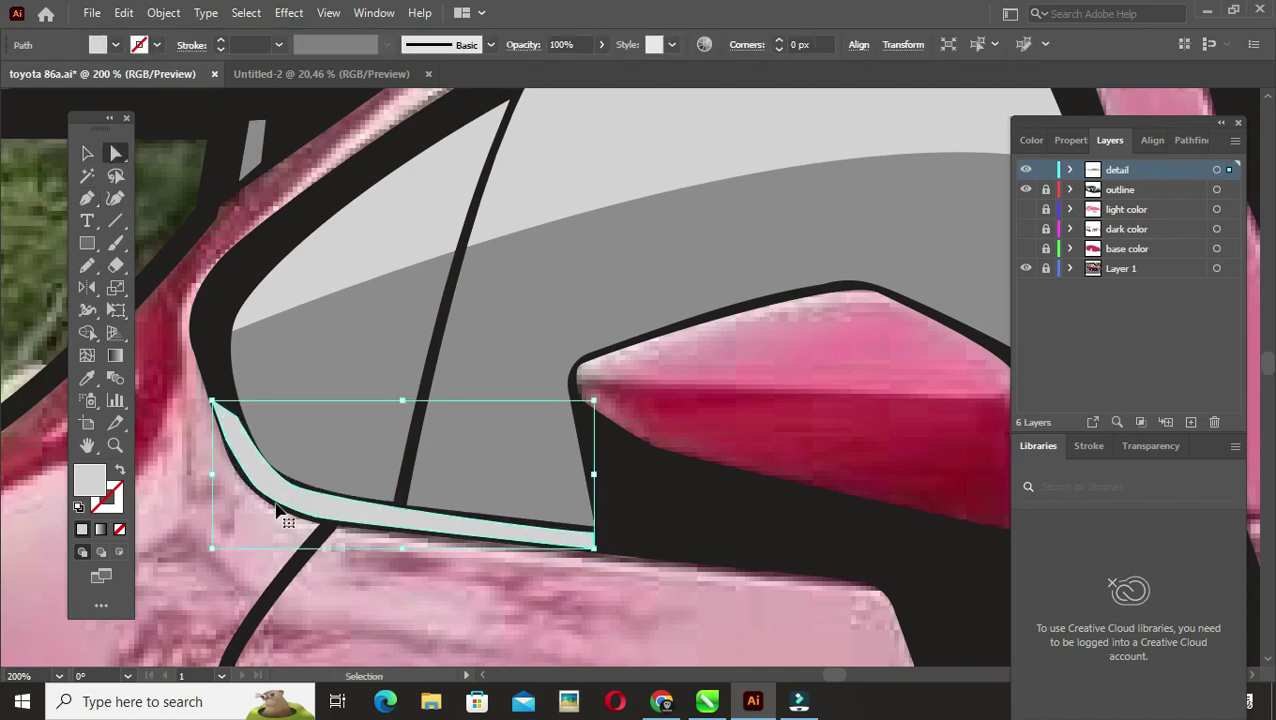
# Step: Smooth the bottom trim strip's lower-left curve
pyautogui.press('v')
pyautogui.scroll(2, 300, 497)
pyautogui.click(287, 487)
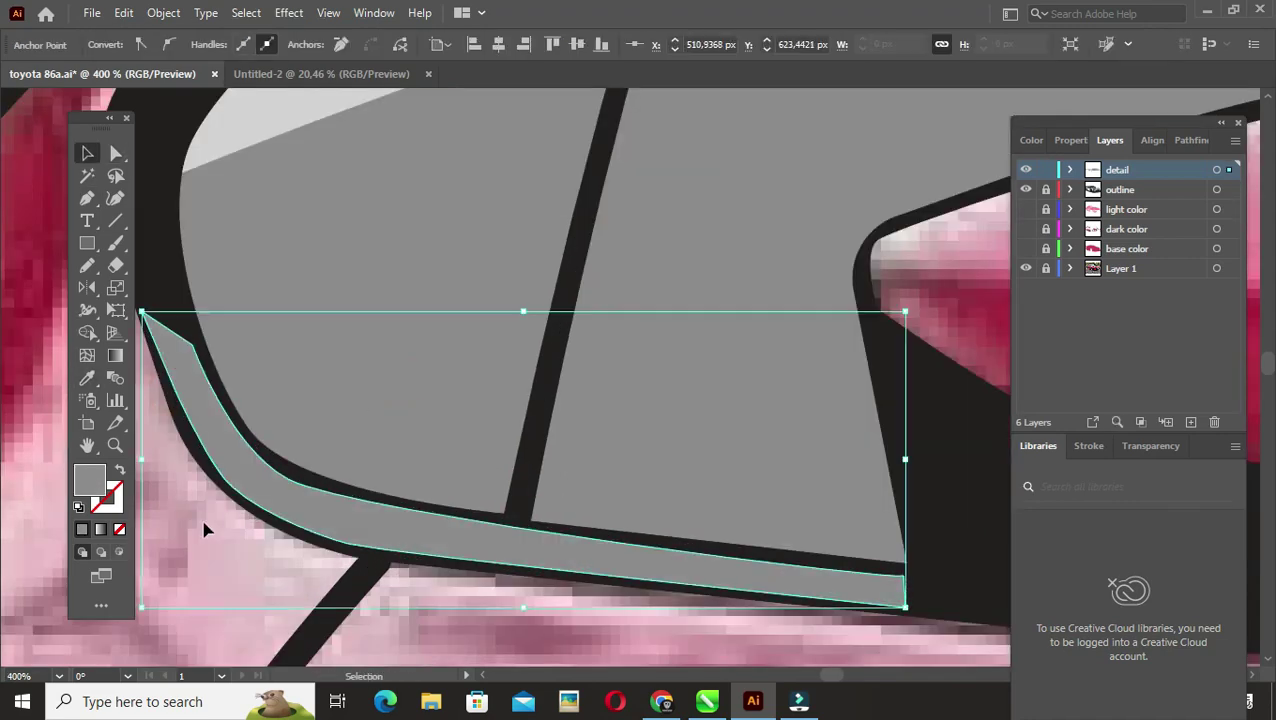
pyautogui.scroll(-2, 584, 556)
pyautogui.click(496, 531)
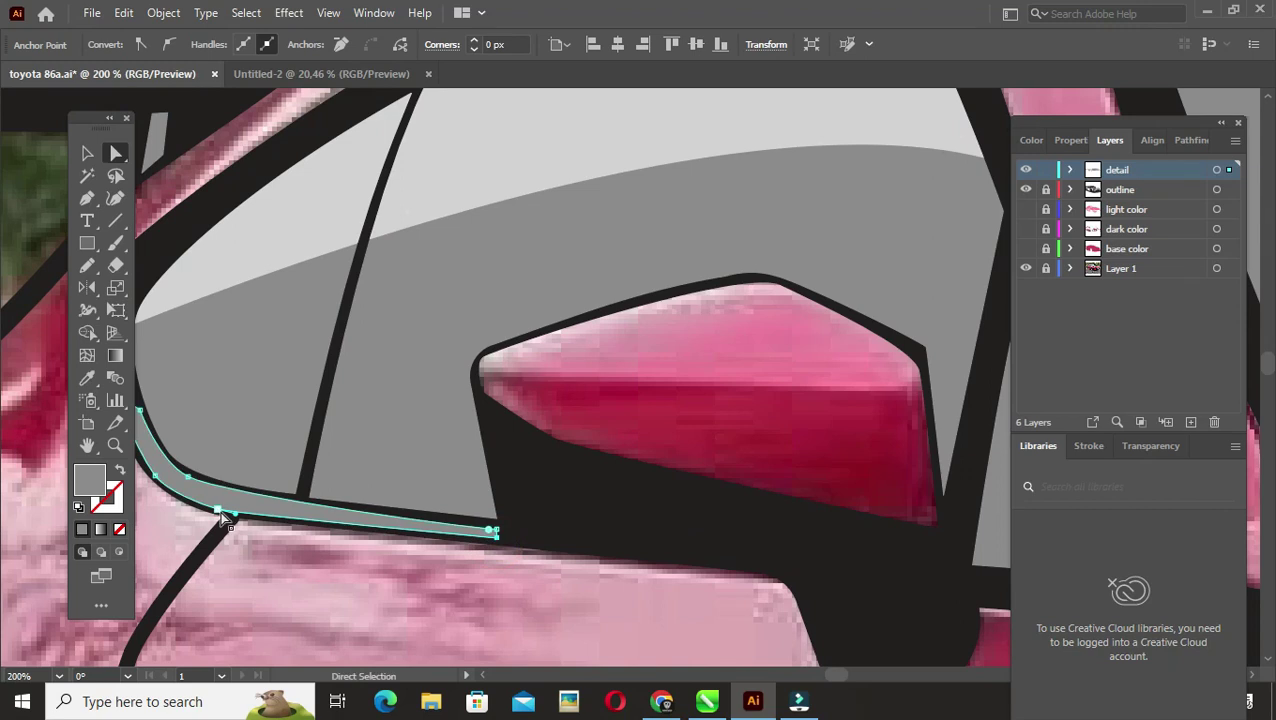
pyautogui.moveTo(224, 517); pyautogui.dragTo(265, 505)
pyautogui.press('a')
pyautogui.click(199, 484)
# Step: Inspect the trim strip's end near the mirror
pyautogui.click(541, 583)
pyautogui.press('z')
pyautogui.click(486, 533)
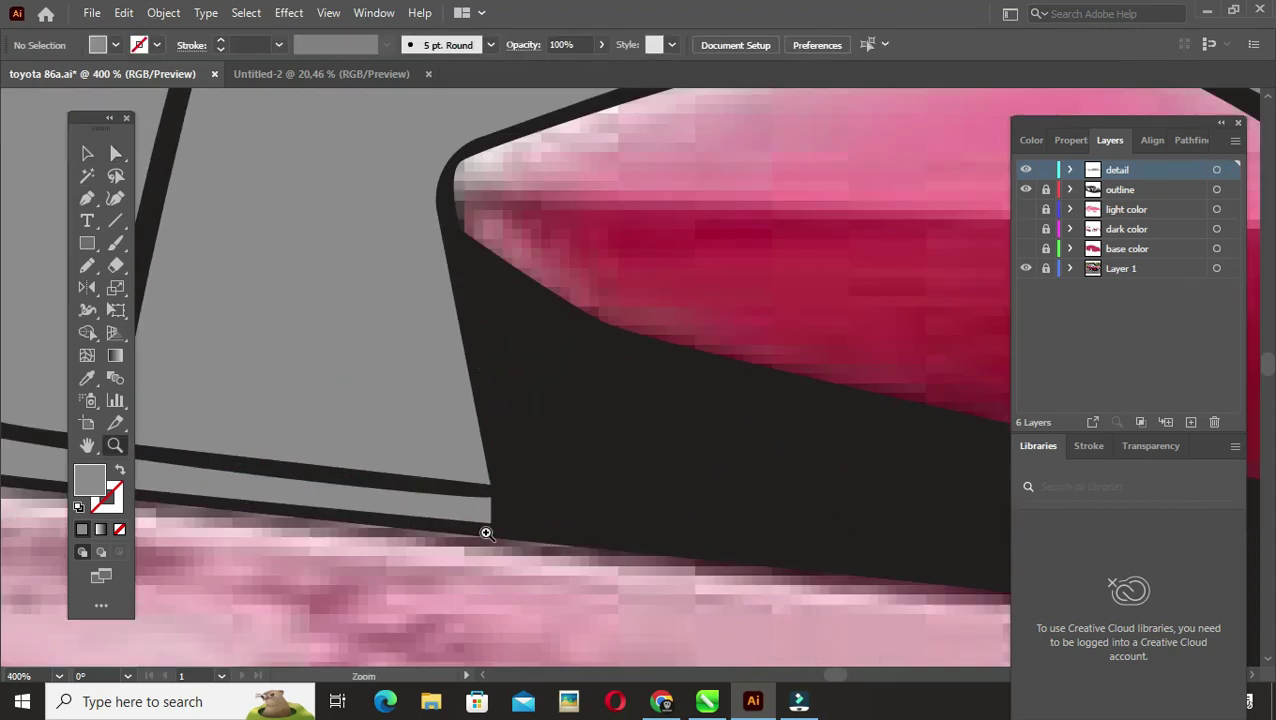
pyautogui.scroll(-5, 500, 530)
pyautogui.scroll(2, 385, 513)
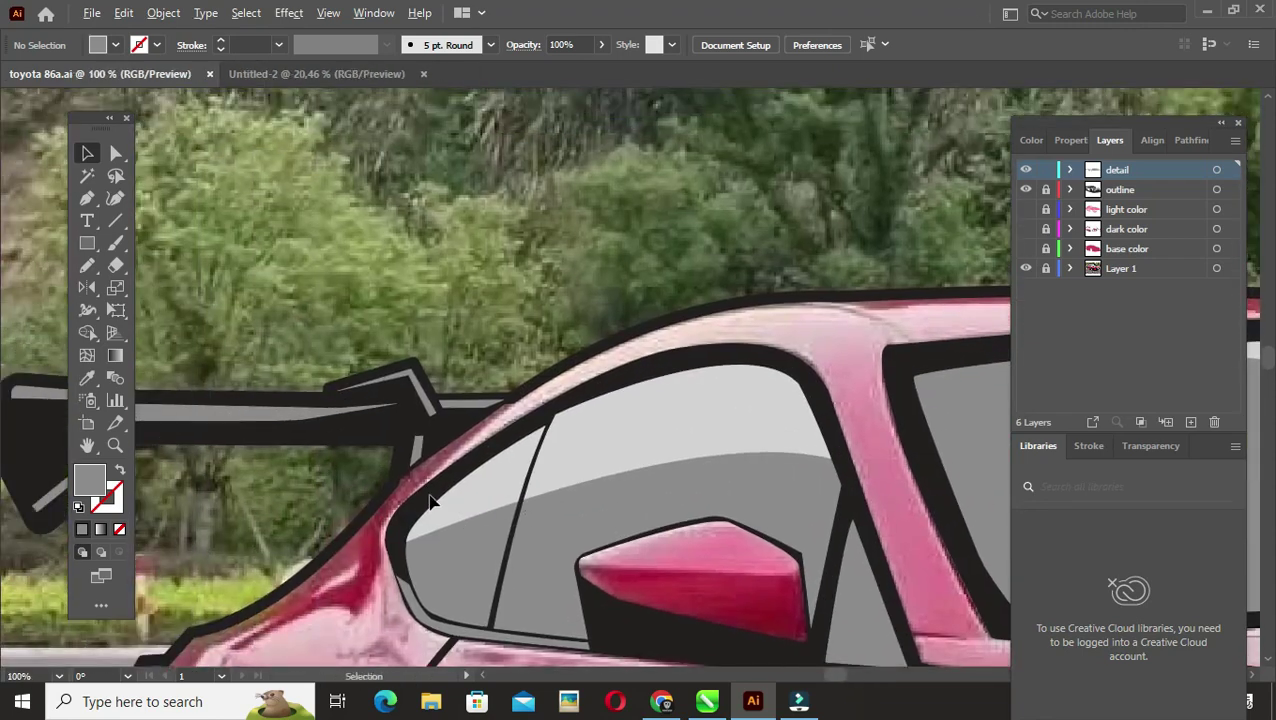
pyautogui.scroll(1, 427, 499)
# Step: Draw a closed strip following the side window's upper frame and roof curve
pyautogui.press('p')
pyautogui.click(394, 617)
pyautogui.click(411, 497)
pyautogui.click(448, 465)
pyautogui.moveTo(577, 391); pyautogui.dragTo(462, 472)
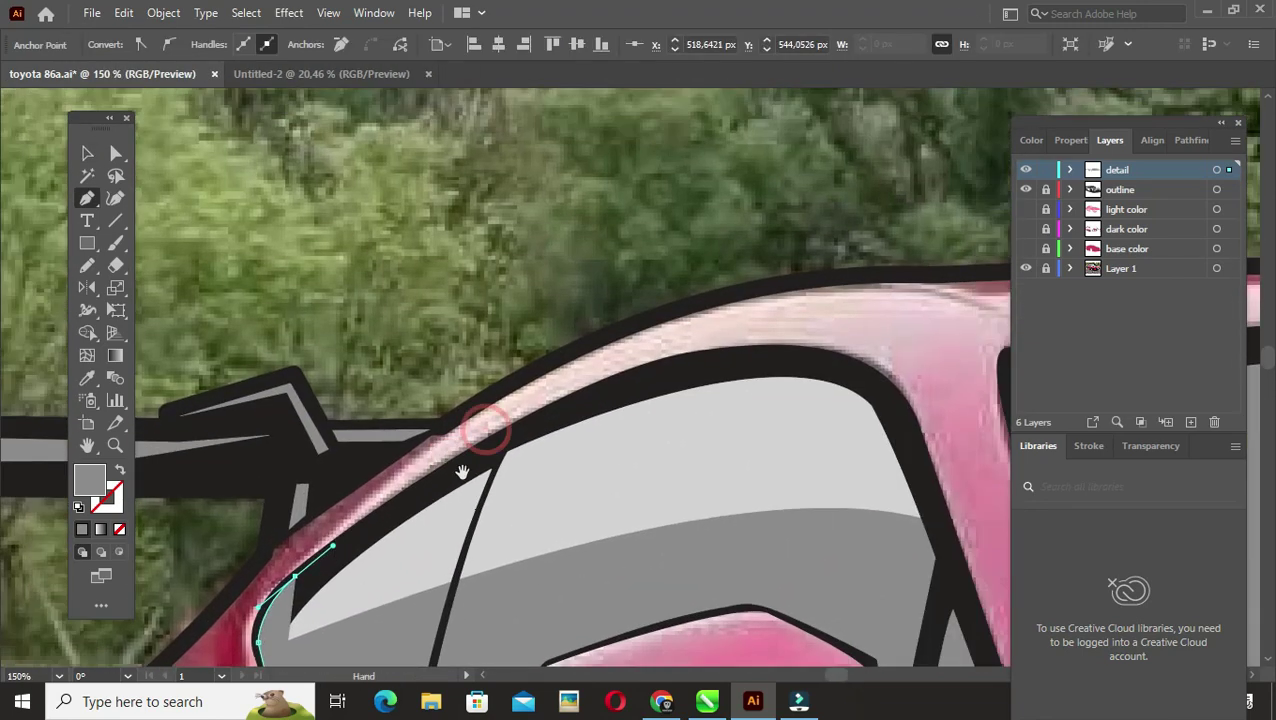
pyautogui.moveTo(565, 407); pyautogui.dragTo(438, 431)
pyautogui.moveTo(610, 376); pyautogui.dragTo(671, 377)
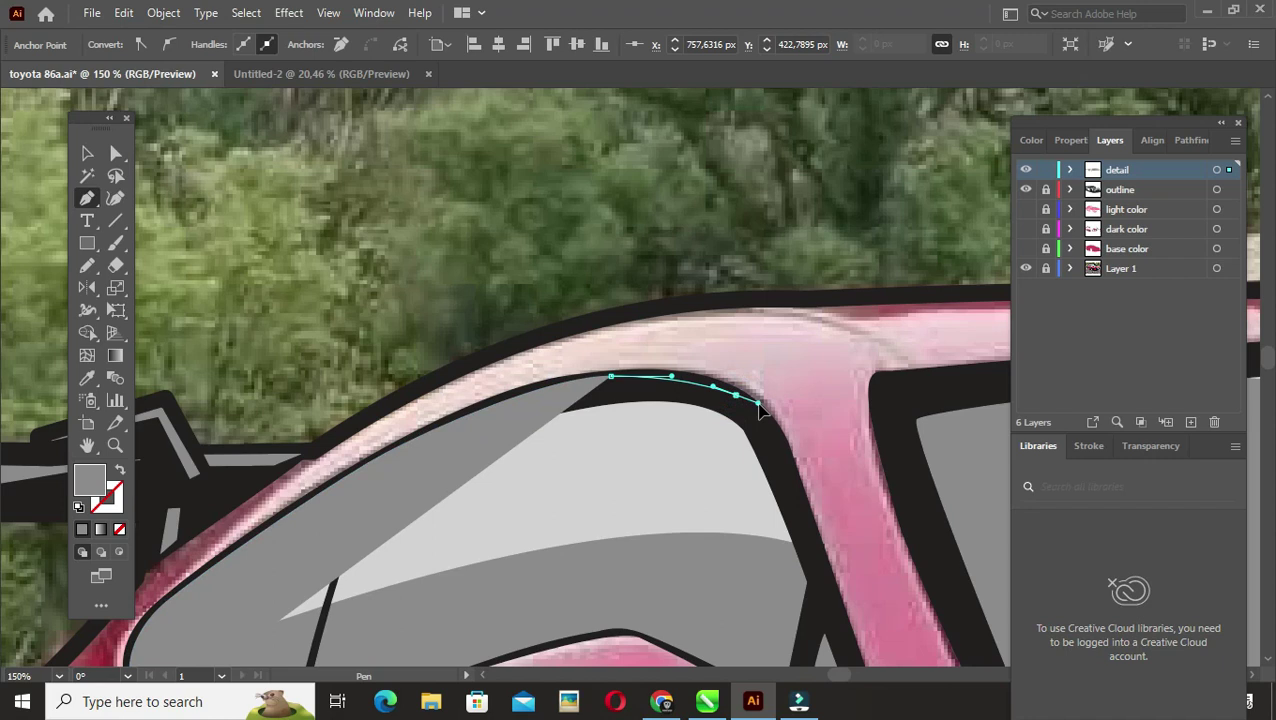
pyautogui.click(758, 408)
pyautogui.moveTo(300, 600); pyautogui.dragTo(365, 472)
pyautogui.moveTo(241, 484); pyautogui.dragTo(237, 530)
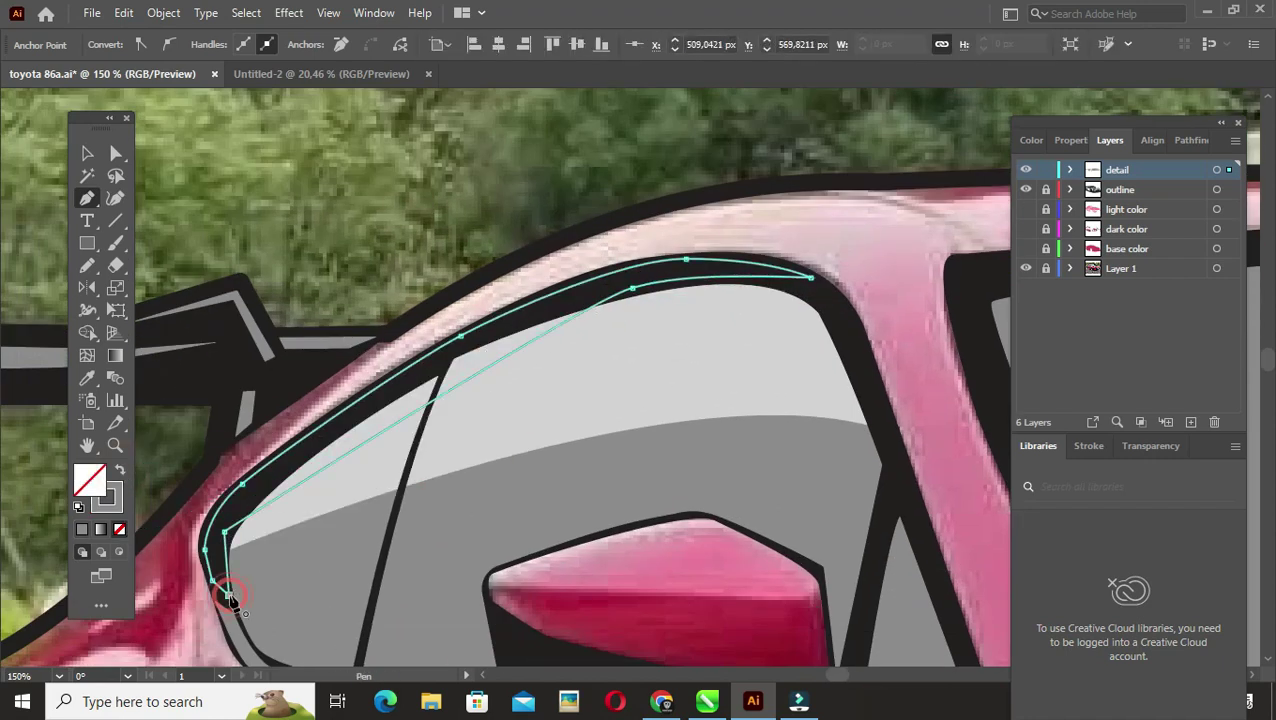
# Step: Reshape the strip's roof curve and fill it with the reflection's light grey
pyautogui.click(232, 572)
pyautogui.press('a')
pyautogui.moveTo(686, 261); pyautogui.dragTo(680, 280)
pyautogui.moveTo(593, 259); pyautogui.dragTo(507, 297)
pyautogui.hotkey('shift', 'x')
pyautogui.press('p')
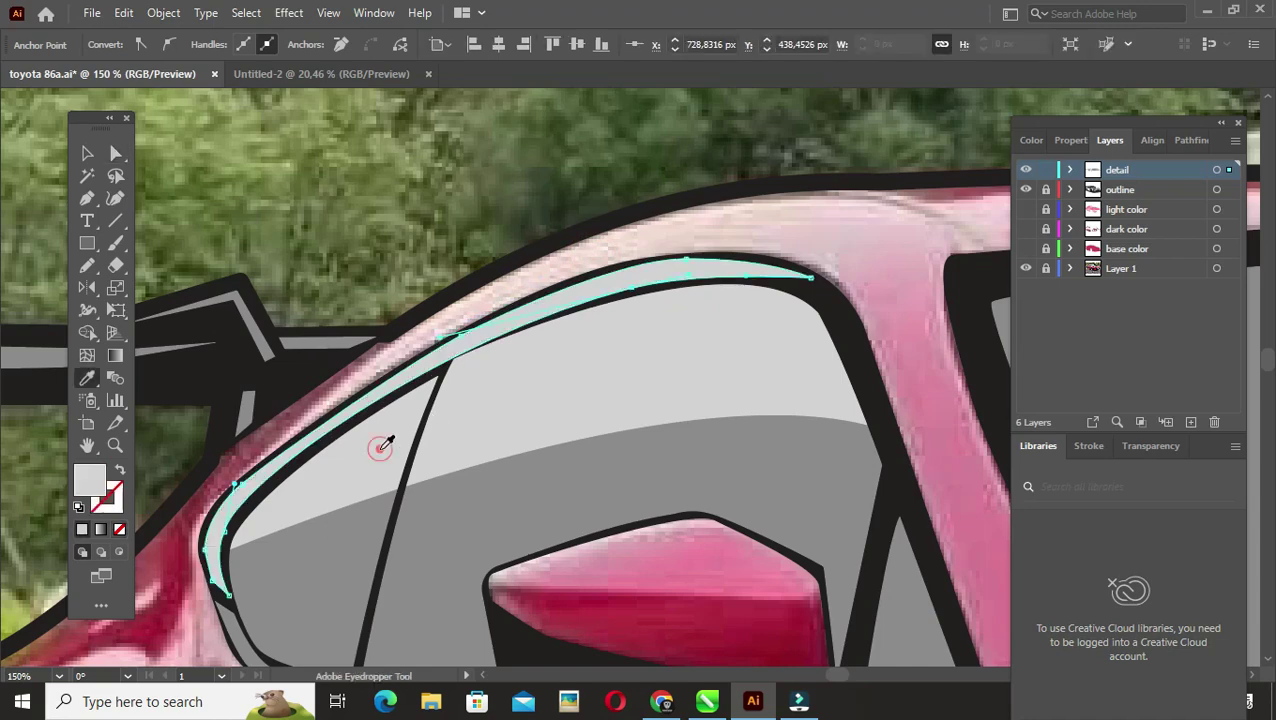
# Step: Deselect, zoom out to the whole car, and hide the outline layer
pyautogui.hotkey('ctrl', '0')
pyautogui.scroll(5, 520, 250)
pyautogui.press('v')
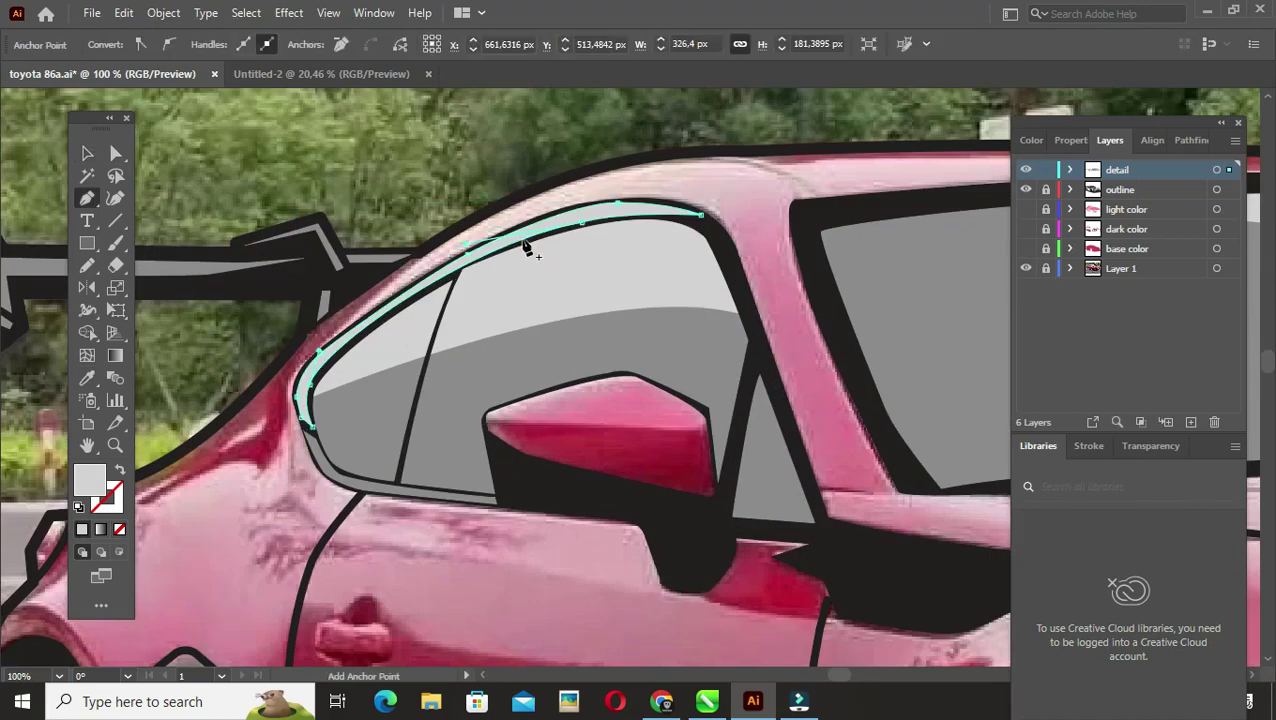
pyautogui.hotkey('ctrl', 'shift', 'a')
pyautogui.hotkey('ctrl', '0')
pyautogui.click(1026, 212)
# Step: Hide the light color layer and draw a shape under the mirror stem
pyautogui.click(1026, 189)
pyautogui.scroll(5, 543, 376)
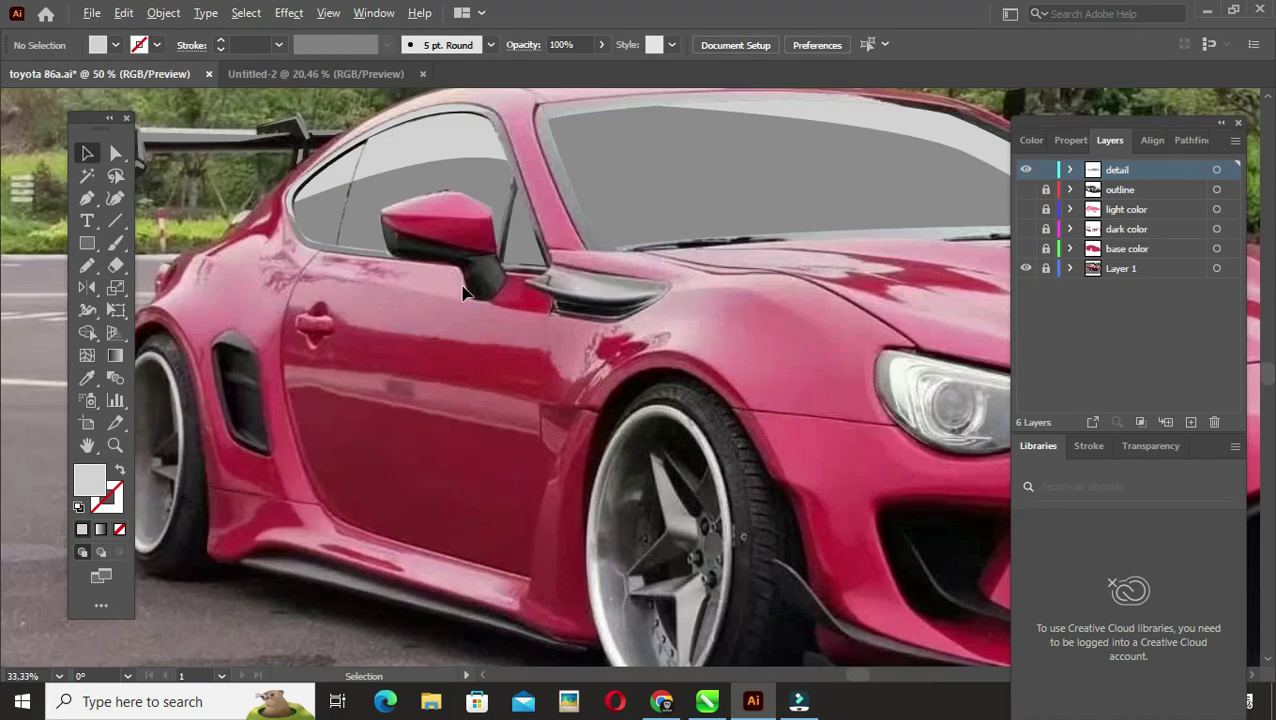
pyautogui.scroll(3, 543, 376)
pyautogui.click(358, 302)
pyautogui.click(386, 320)
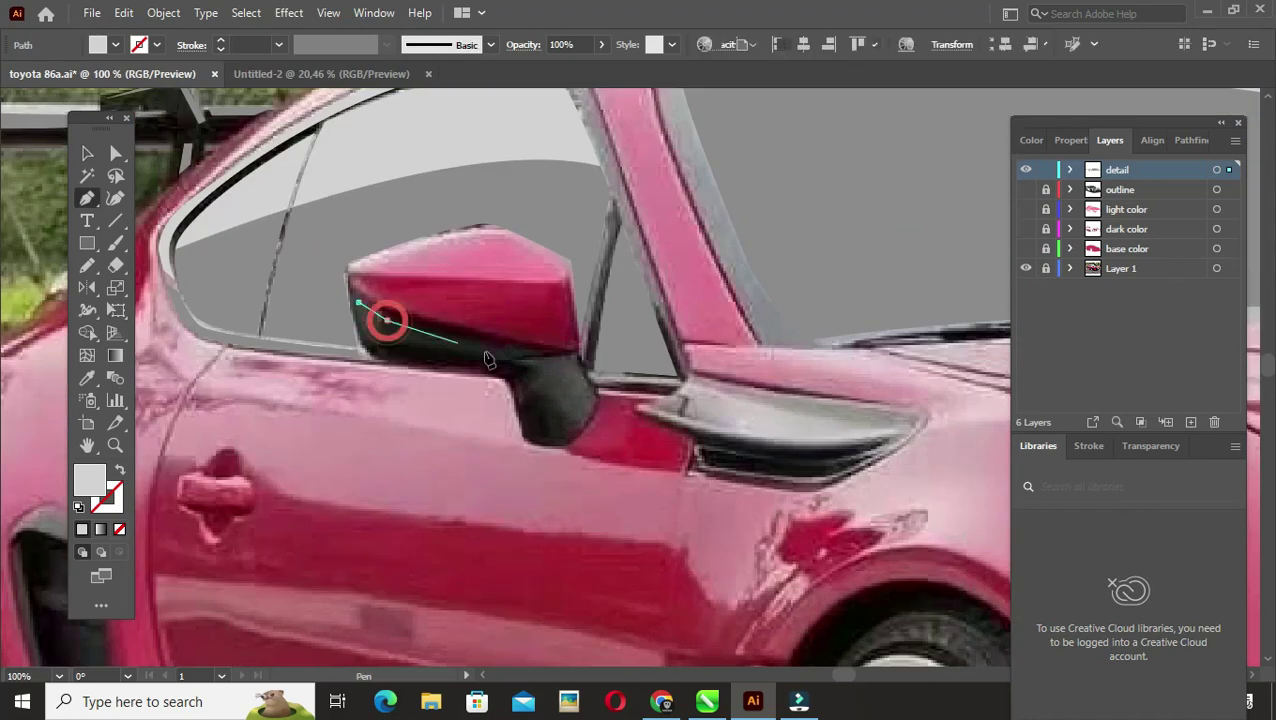
pyautogui.click(589, 404)
pyautogui.click(563, 435)
pyautogui.click(530, 370)
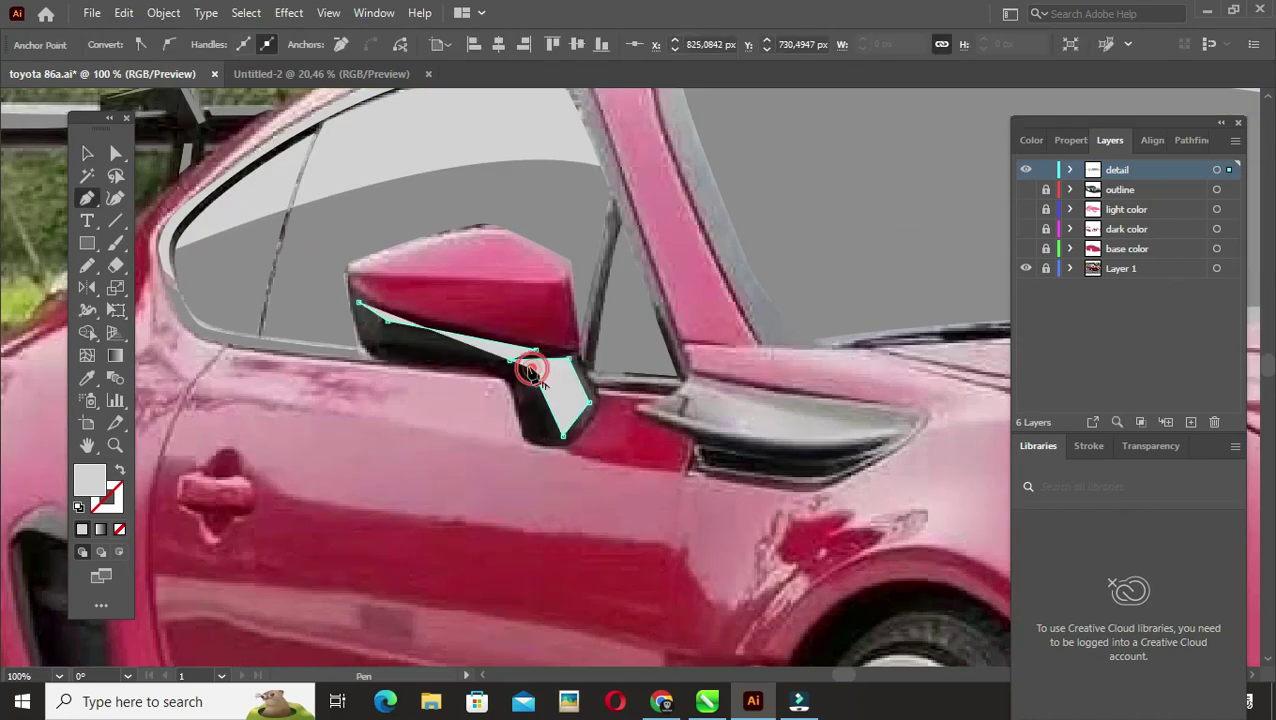
# Step: Draw a closed grey shape covering the side vent
pyautogui.scroll(2, 543, 443)
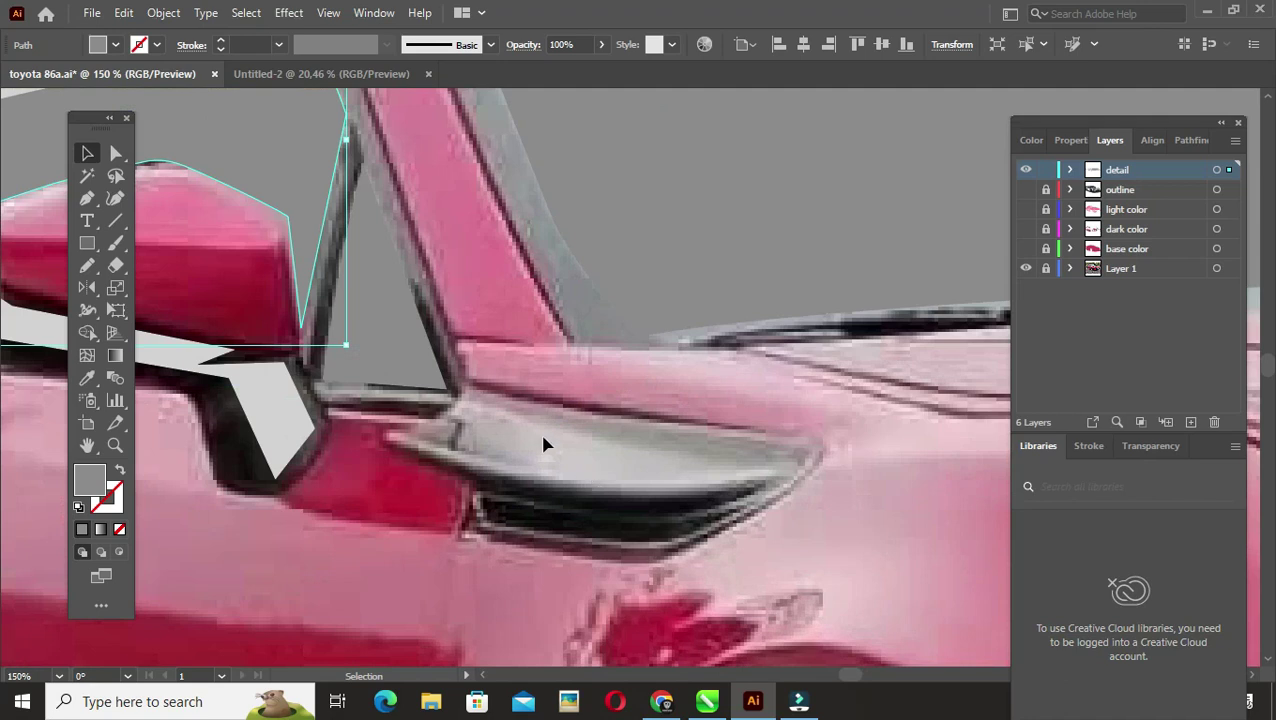
pyautogui.click(782, 462)
pyautogui.click(570, 492)
pyautogui.click(400, 440)
pyautogui.click(477, 398)
pyautogui.press('v')
pyautogui.click(744, 538)
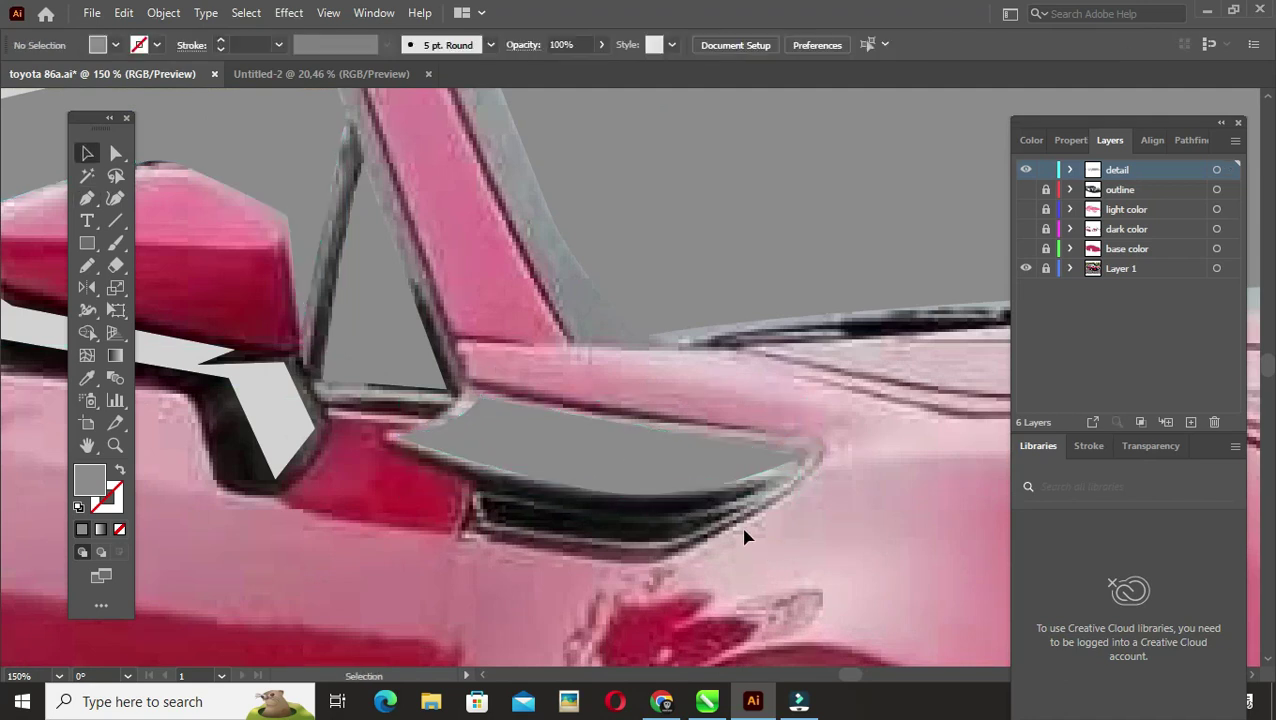
# Step: Start curved paths along the side vent's lower edge
pyautogui.click(767, 485)
pyautogui.click(651, 520)
pyautogui.click(740, 508)
pyautogui.click(672, 540)
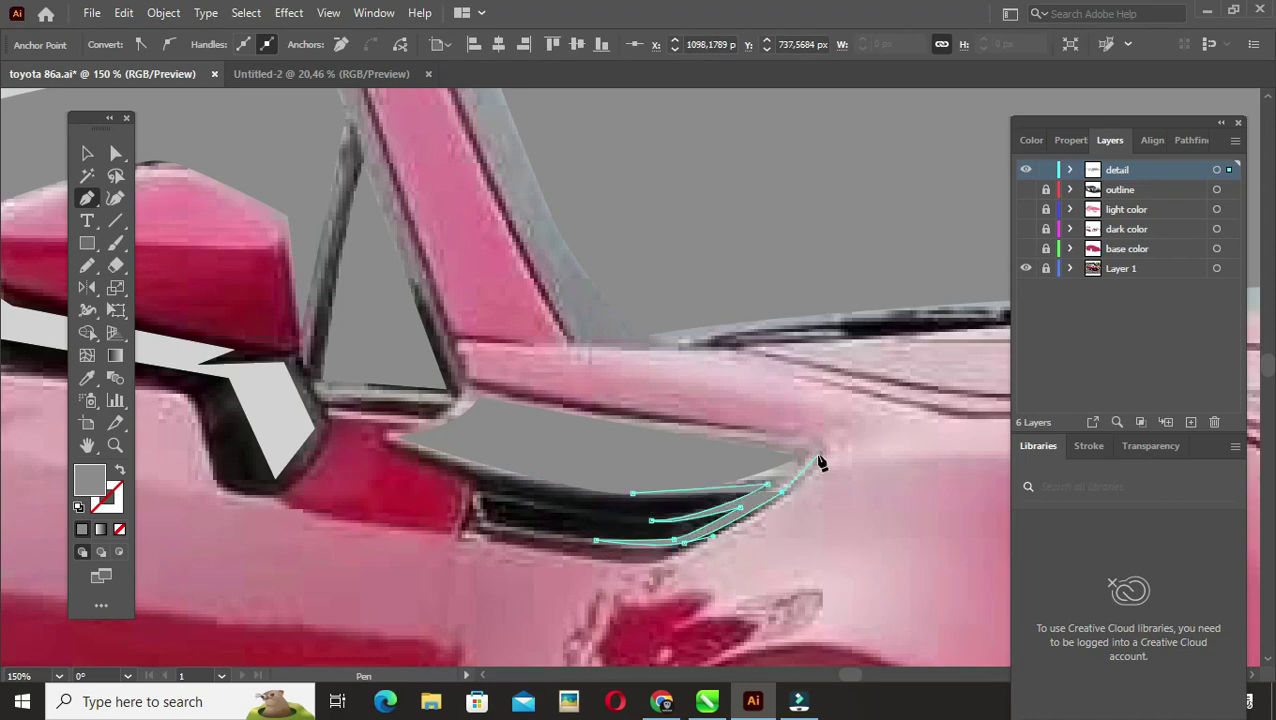
pyautogui.click(1190, 140)
pyautogui.hotkey('ctrl', '0')
pyautogui.hotkey('ctrl', 'shift', 'a')
# Step: Trace a grey shape over the top of the side vent
pyautogui.keyDown('alt'); pyautogui.scroll(3, 422, 458); pyautogui.keyUp('alt')
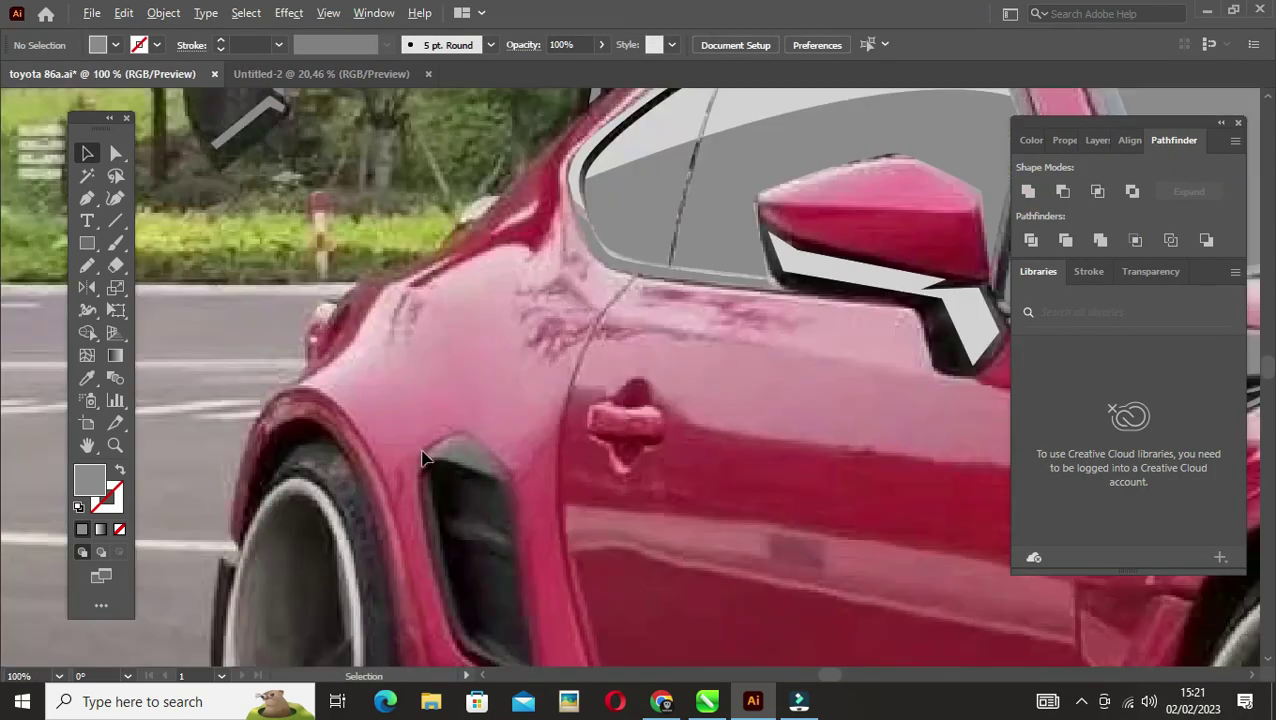
pyautogui.keyDown('alt'); pyautogui.scroll(1, 506, 497); pyautogui.keyUp('alt')
pyautogui.click(427, 418)
pyautogui.click(382, 455)
pyautogui.click(501, 464)
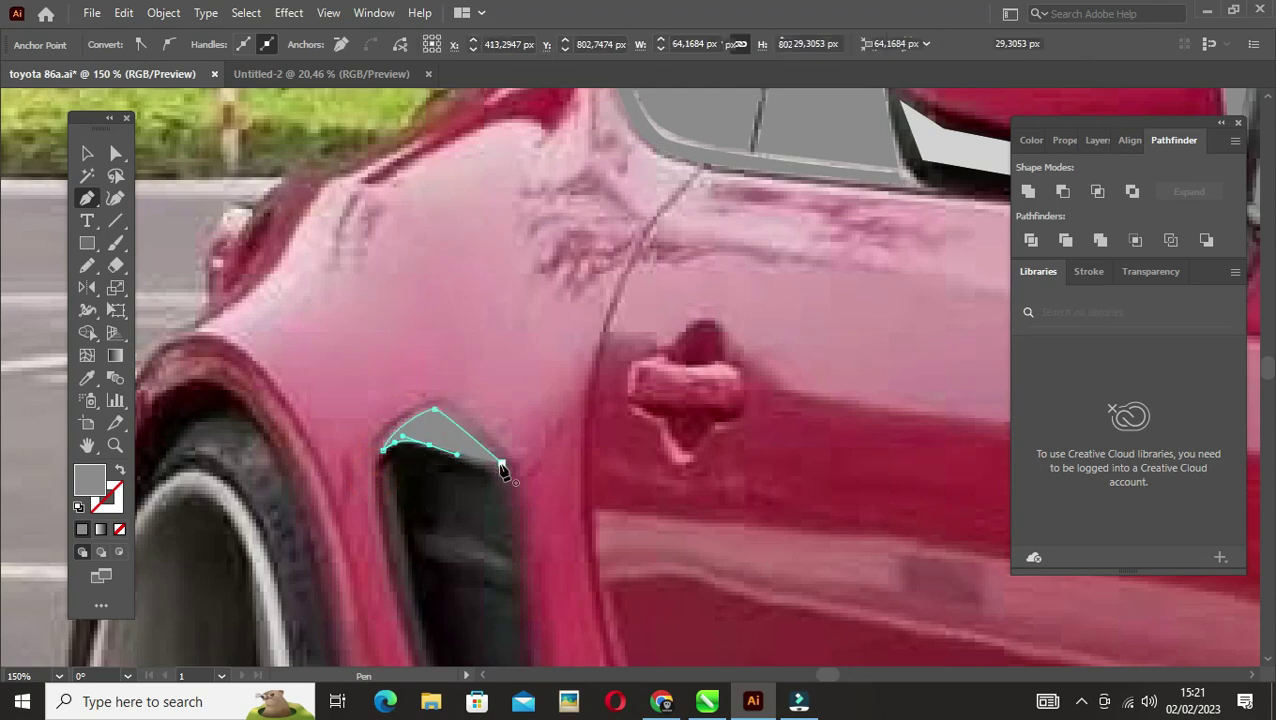
pyautogui.press('v')
pyautogui.click(444, 545)
# Step: Trace a closed grey shape filling the side vent's inner fin
pyautogui.keyDown('alt'); pyautogui.scroll(-1, 444, 545); pyautogui.keyUp('alt')
pyautogui.press('p')
pyautogui.click(403, 414)
pyautogui.click(441, 574)
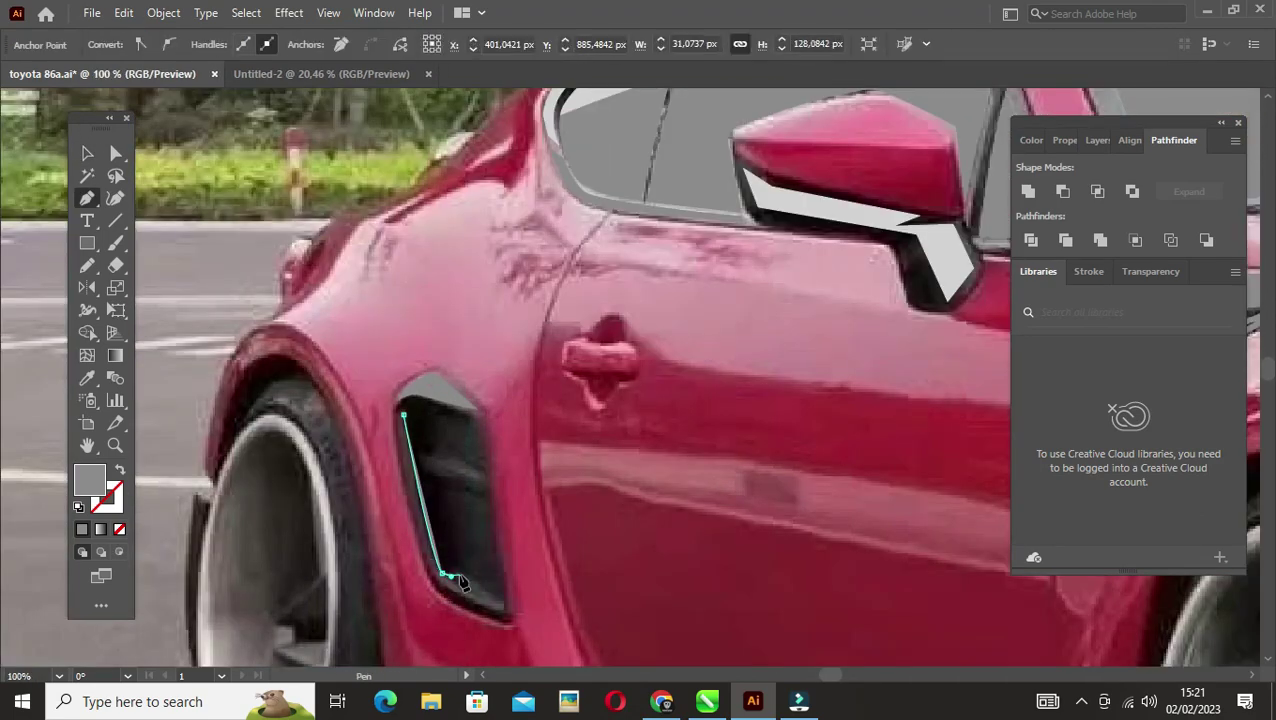
pyautogui.click(461, 575)
pyautogui.moveTo(444, 492); pyautogui.dragTo(472, 496)
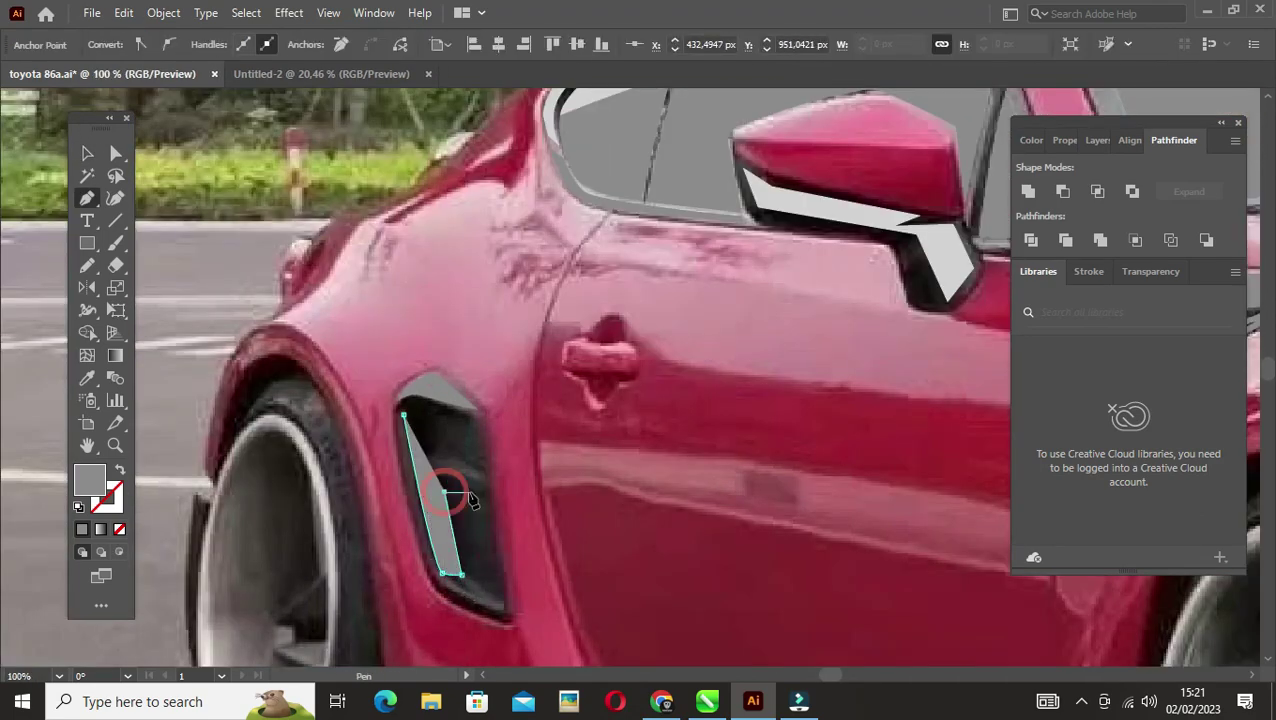
pyautogui.click(483, 428)
pyautogui.click(506, 616)
pyautogui.click(438, 590)
pyautogui.click(403, 414)
pyautogui.press('v')
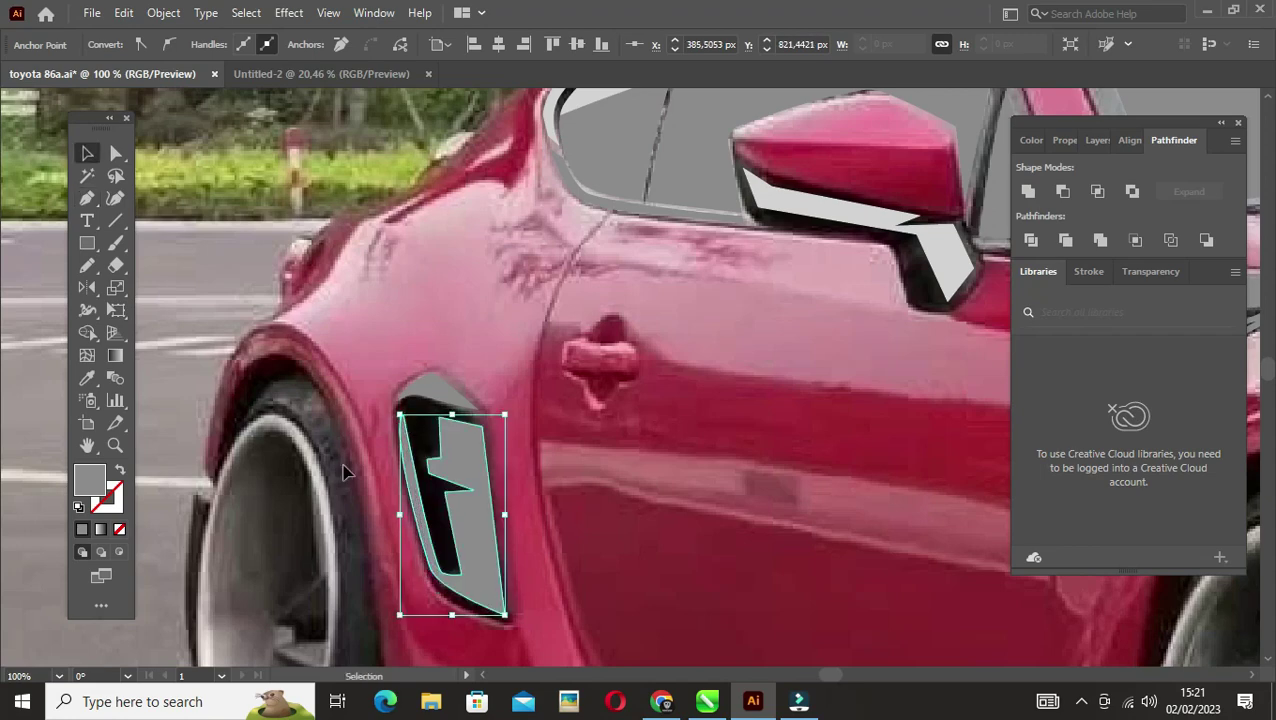
pyautogui.hotkey('ctrl', 'shift', 'a')
# Step: Trace a grey shape filling the hood scoop opening
pyautogui.keyDown('alt'); pyautogui.scroll(-2, 646, 553); pyautogui.keyUp('alt')
pyautogui.hscroll(5, 646, 553)
pyautogui.keyDown('alt'); pyautogui.scroll(2, 690, 445); pyautogui.keyUp('alt')
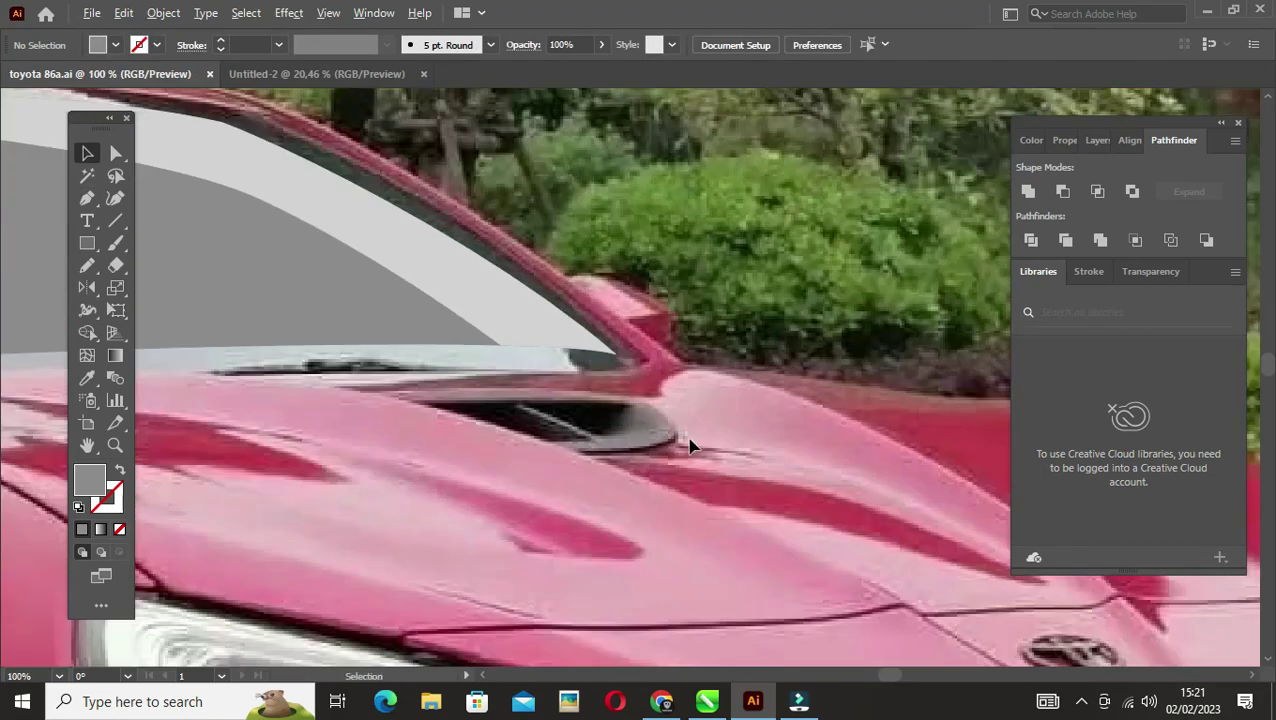
pyautogui.click(625, 410)
pyautogui.moveTo(683, 432); pyautogui.dragTo(642, 443)
pyautogui.click(510, 405)
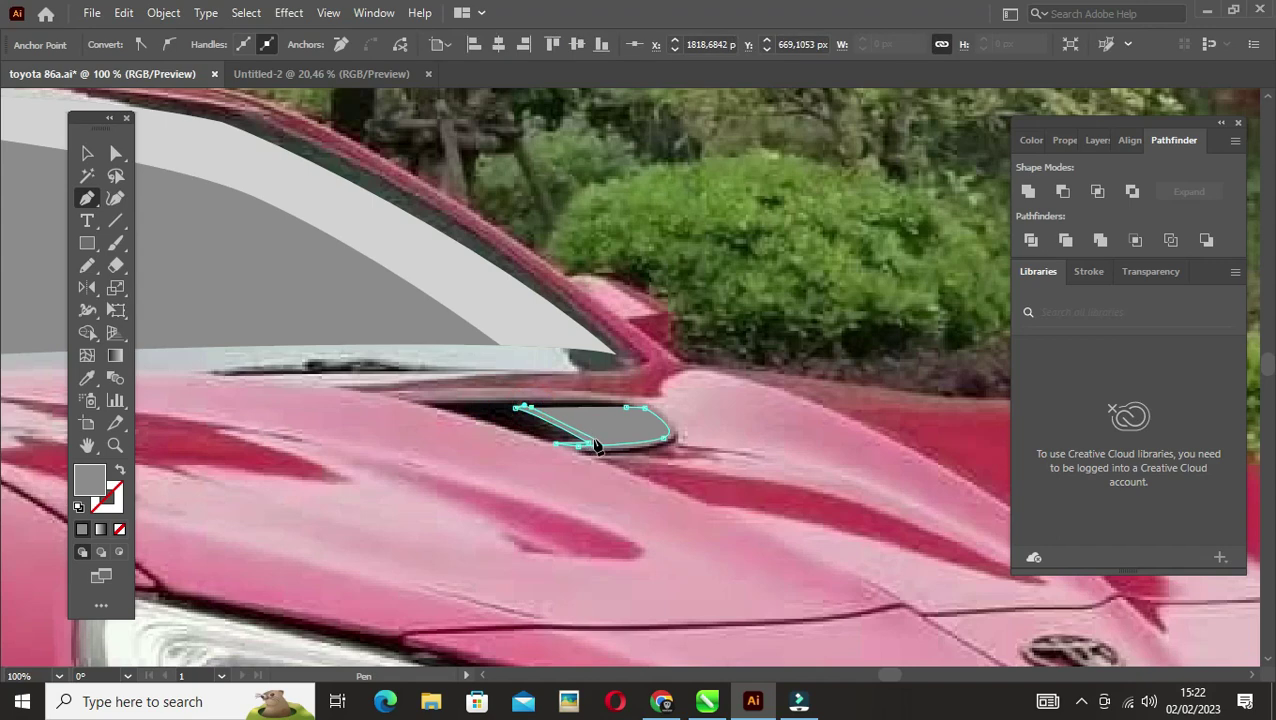
pyautogui.click(625, 409)
pyautogui.press('v')
pyautogui.hotkey('ctrl', 'shift', 'a')
pyautogui.keyDown('alt'); pyautogui.scroll(-3, 712, 484); pyautogui.keyUp('alt')
# Step: Draw a closed Pen path along the side sill, then deselect it
pyautogui.scroll(2, 600, 450)
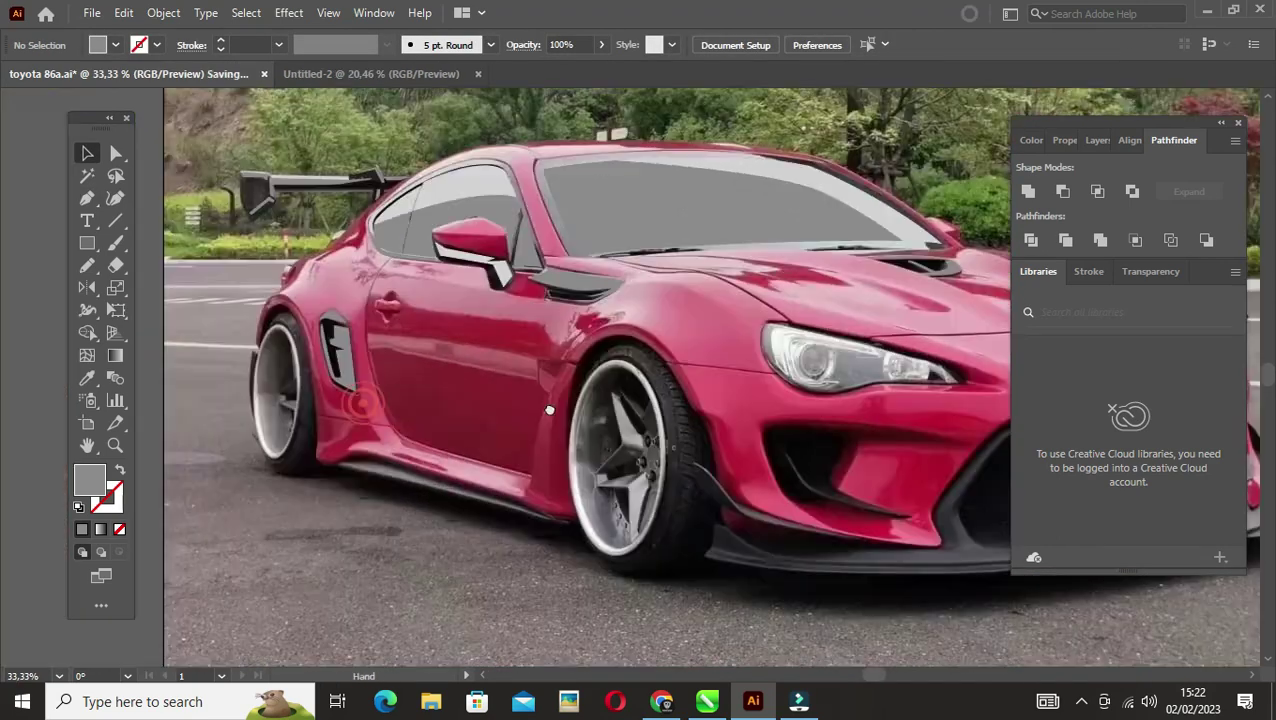
pyautogui.hscroll(-2, 491, 514)
pyautogui.keyDown('alt'); pyautogui.scroll(2, 491, 514); pyautogui.keyUp('alt')
pyautogui.press('p')
pyautogui.click(370, 498)
pyautogui.click(441, 498)
pyautogui.click(722, 585)
pyautogui.click(370, 498)
pyautogui.press('v')
pyautogui.hotkey('ctrl', 'shift', 'a')
# Step: Trace the front bumper's lower lip as a closed curved shape
pyautogui.moveTo(1000, 420); pyautogui.dragTo(650, 343)
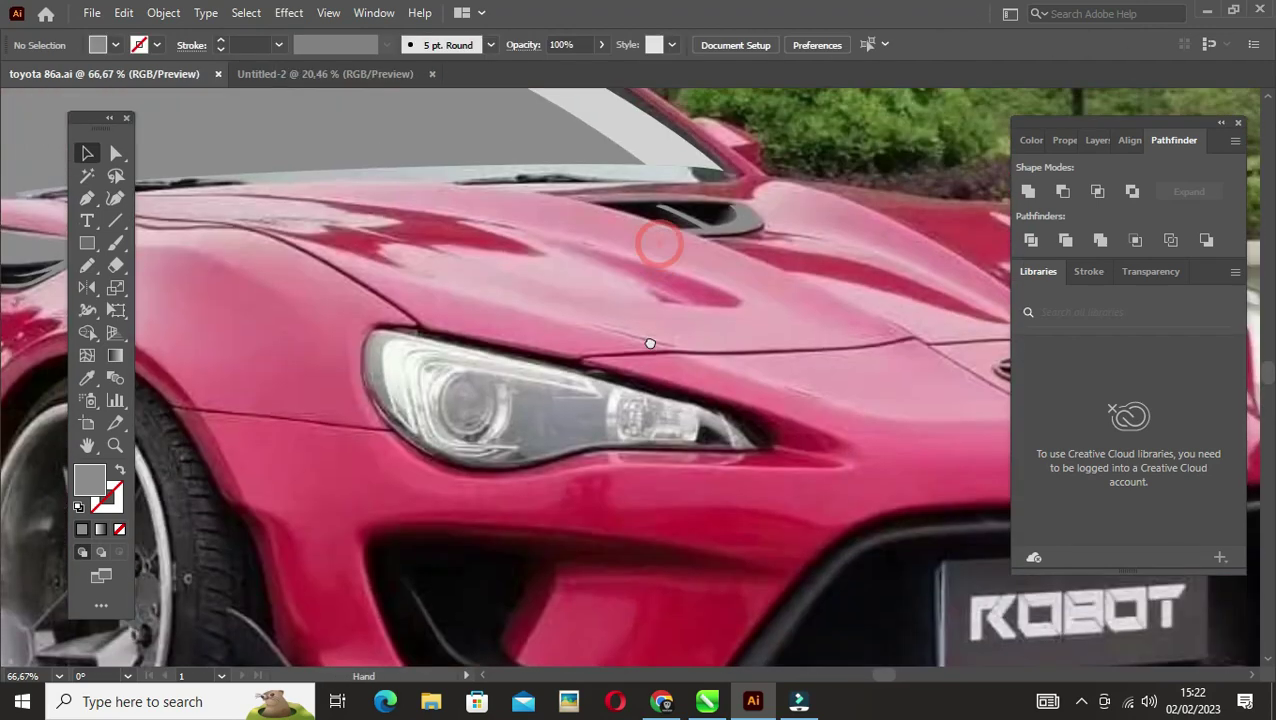
pyautogui.scroll(-5, 560, 400)
pyautogui.keyDown('alt'); pyautogui.scroll(1, 418, 457); pyautogui.keyUp('alt')
pyautogui.click(279, 371)
pyautogui.click(335, 412)
pyautogui.click(400, 490)
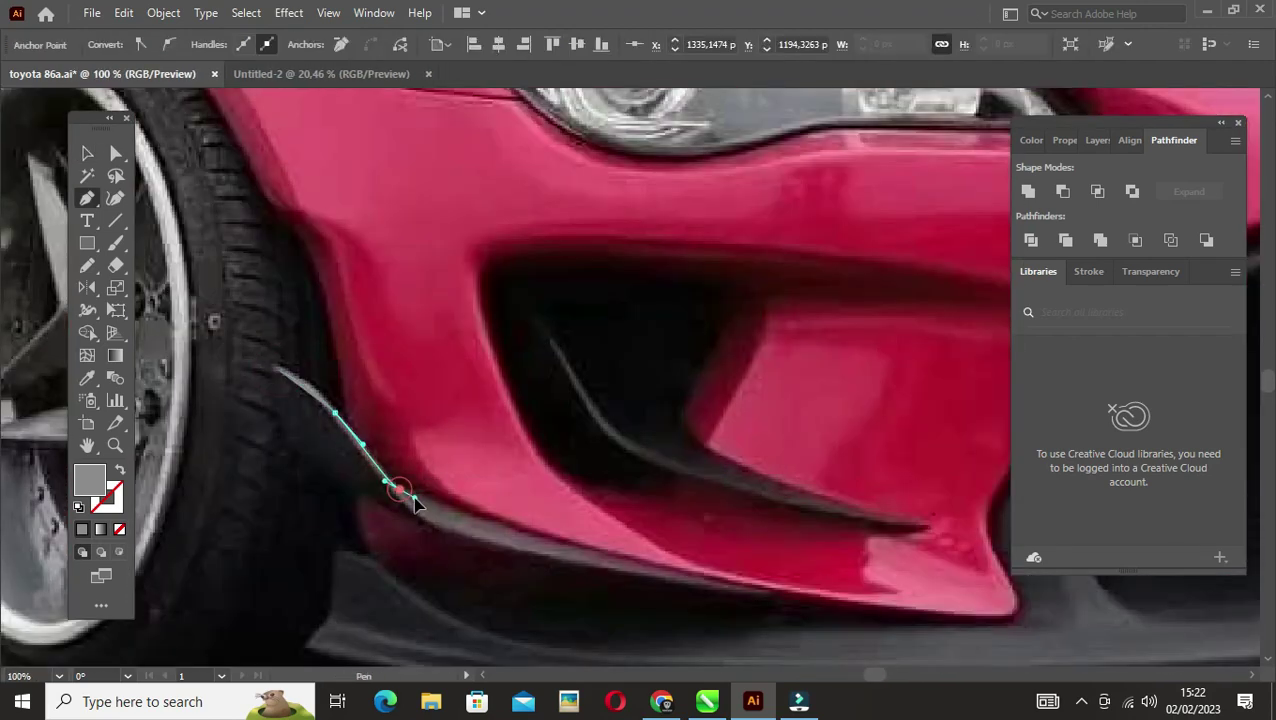
pyautogui.click(557, 546)
pyautogui.click(591, 554)
pyautogui.click(743, 587)
pyautogui.moveTo(427, 527); pyautogui.dragTo(300, 453)
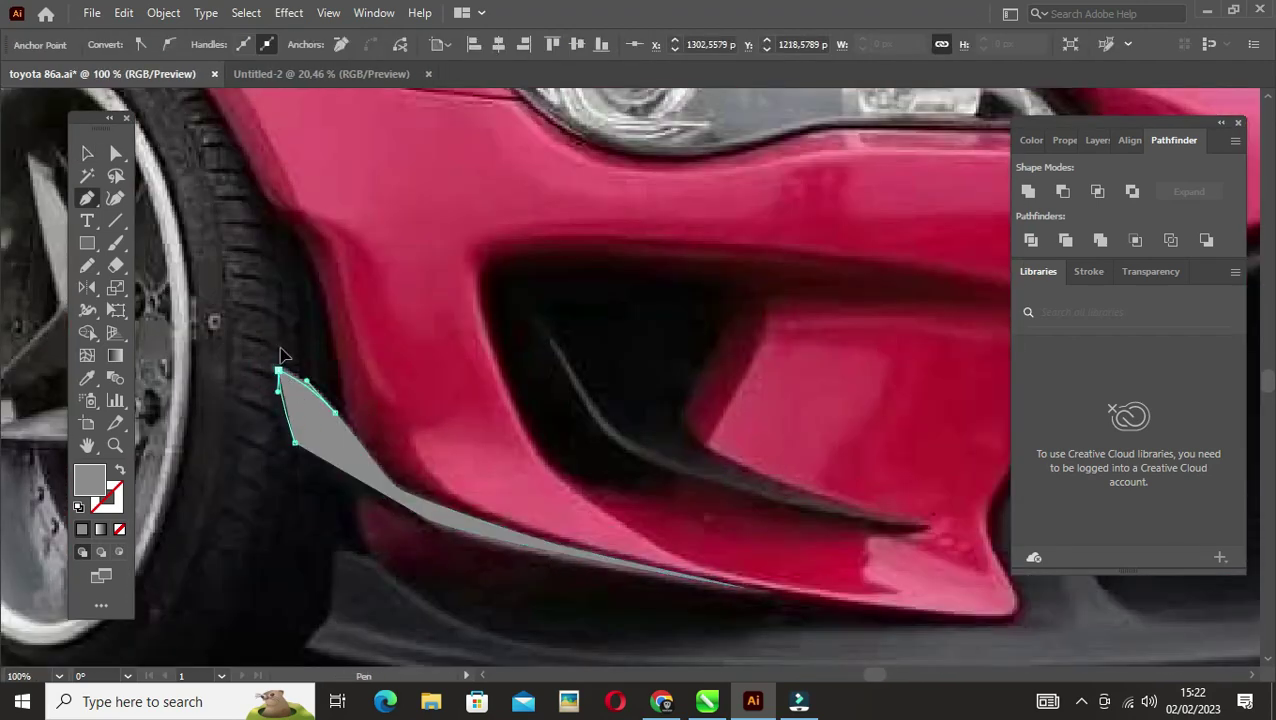
pyautogui.keyDown('ctrl'); pyautogui.click(286, 441); pyautogui.keyUp('ctrl')
# Step: Outline the fog-vent fin with curved edges, swapping fill and stroke to an unfilled outline
pyautogui.hscroll(4, 368, 390)
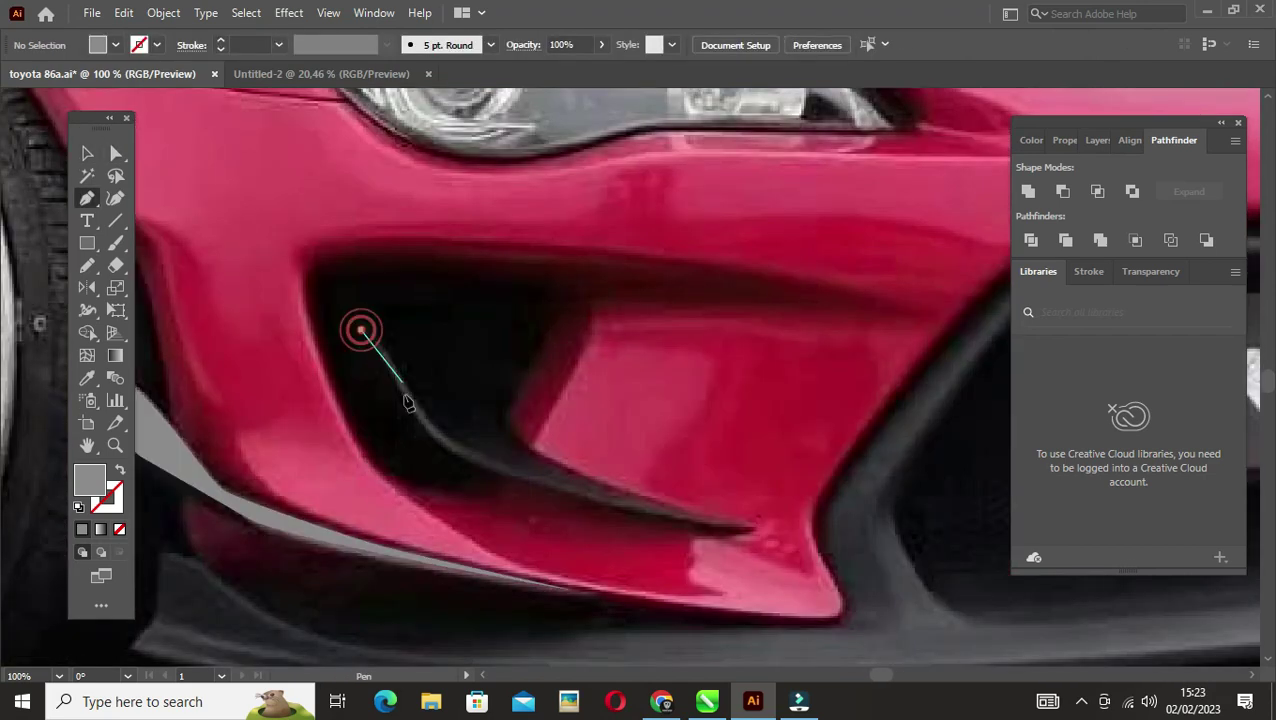
pyautogui.click(407, 401)
pyautogui.moveTo(481, 469); pyautogui.dragTo(501, 479)
pyautogui.click(745, 530)
pyautogui.hotkey('shift', 'x')
pyautogui.moveTo(493, 426); pyautogui.dragTo(457, 421)
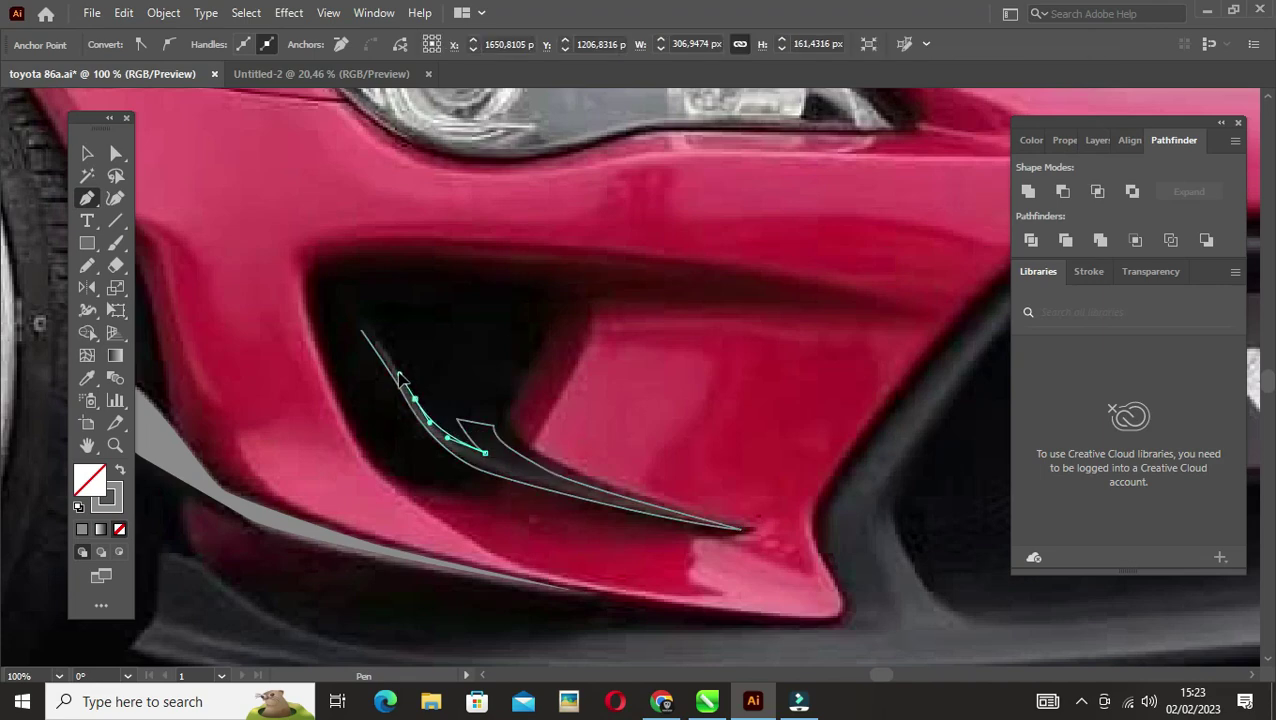
pyautogui.click(362, 330)
pyautogui.keyDown('ctrl'); pyautogui.click(336, 392); pyautogui.keyUp('ctrl')
# Step: Start the grille surround path along the lower bumper edge
pyautogui.scroll(-3, 515, 484)
pyautogui.hscroll(-2, 293, 447)
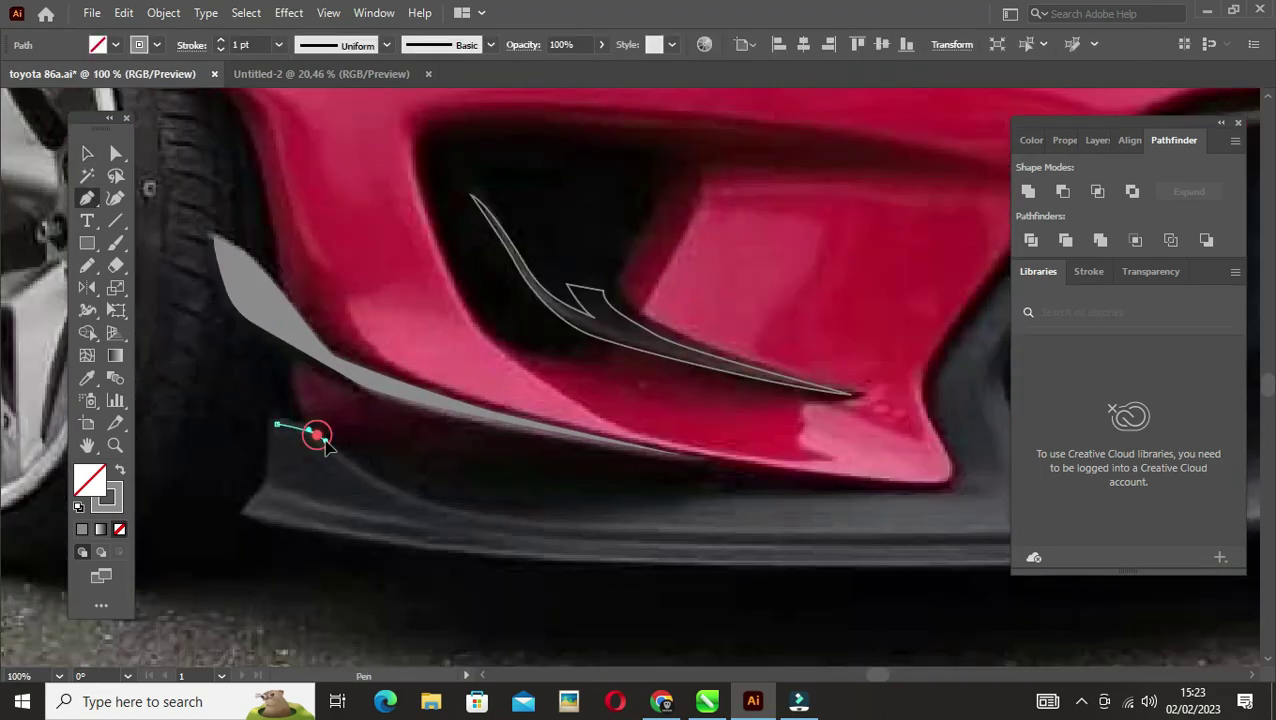
pyautogui.click(413, 507)
pyautogui.click(456, 521)
pyautogui.hscroll(5, 360, 521)
pyautogui.hscroll(3, 340, 545)
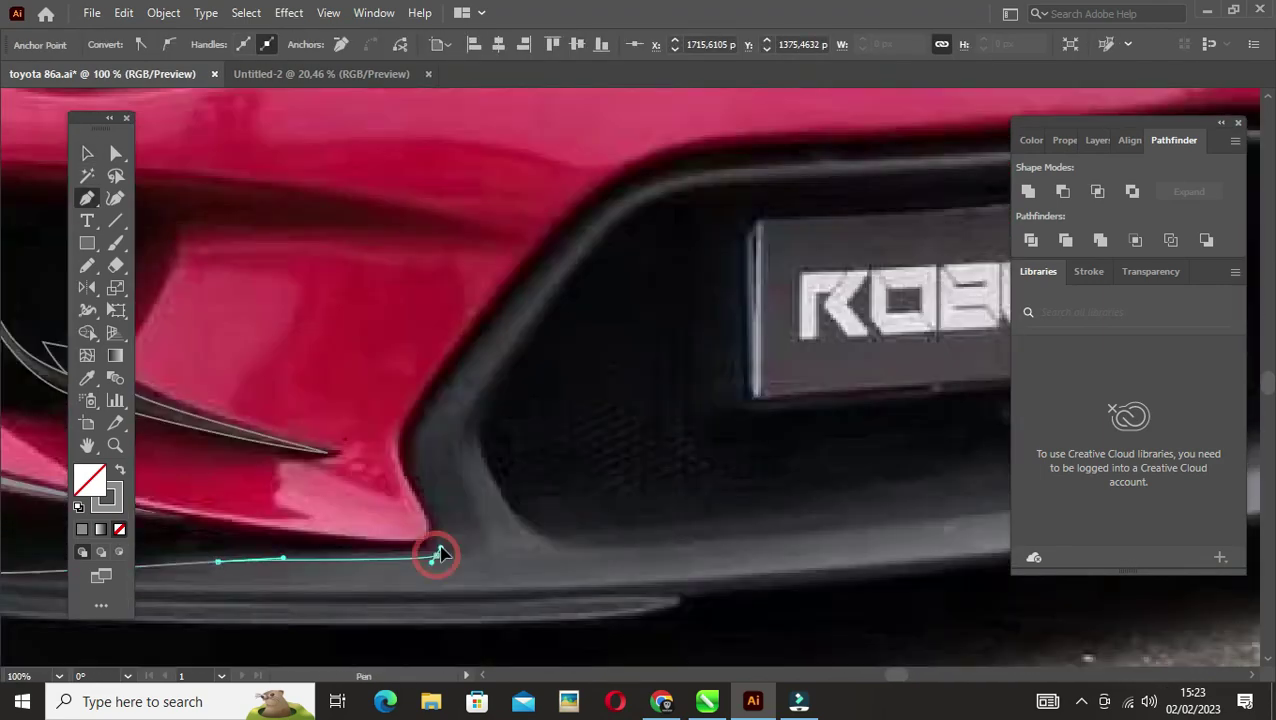
pyautogui.click(418, 484)
# Step: Continue the grille path around the ROBOT plate opening, curving its right corner
pyautogui.scroll(5, 300, 584)
pyautogui.hscroll(5, 334, 517)
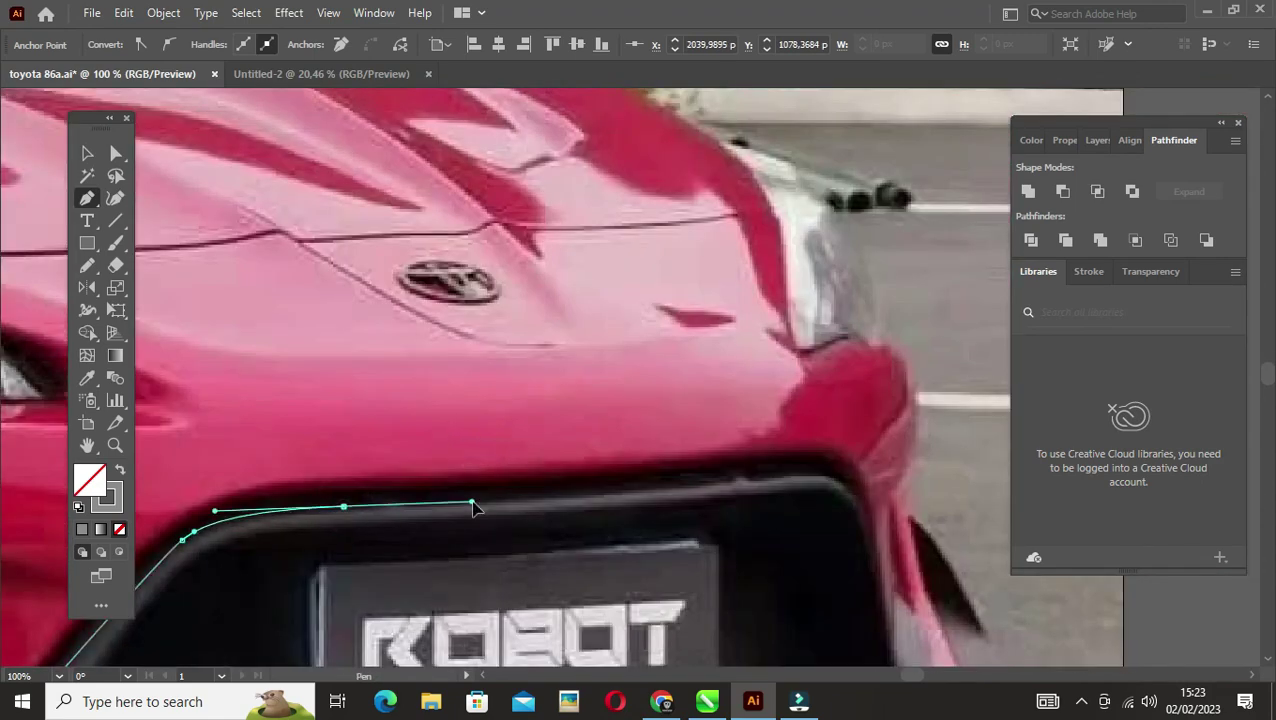
pyautogui.hscroll(5, 540, 515)
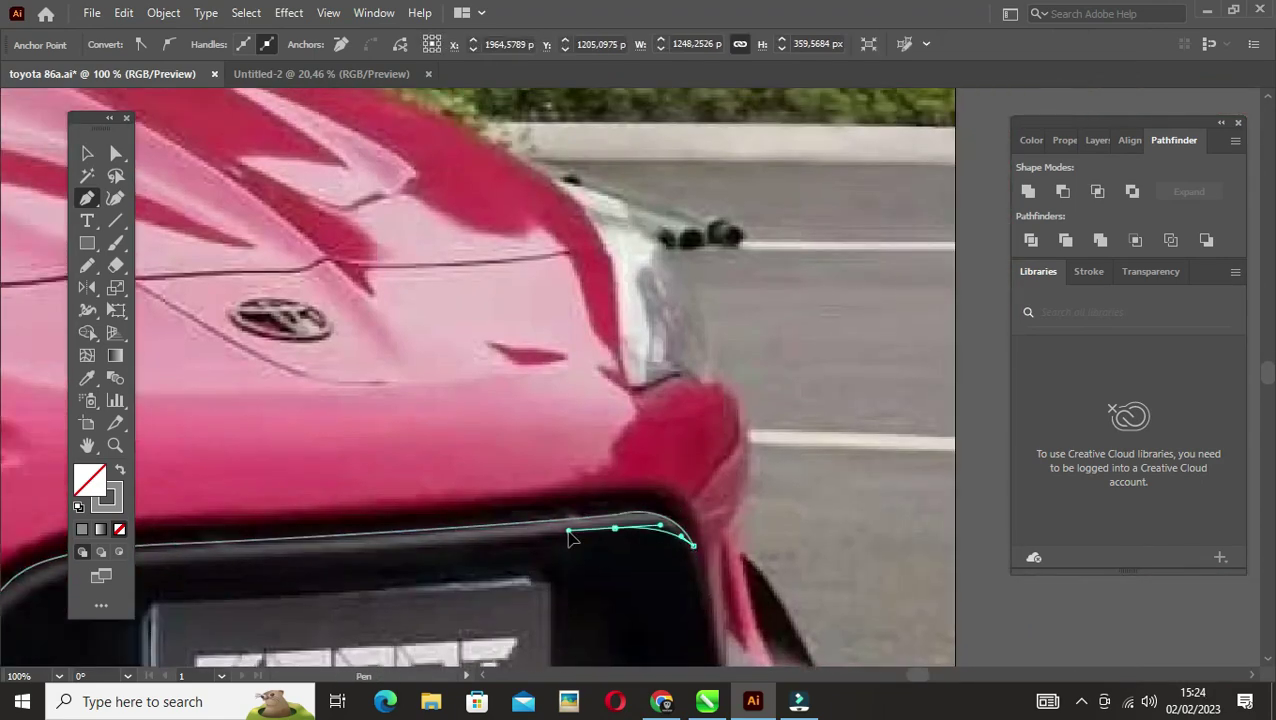
pyautogui.hscroll(-5, 705, 578)
pyautogui.scroll(-3, 500, 450)
pyautogui.moveTo(402, 582); pyautogui.dragTo(344, 346)
pyautogui.click(236, 410)
pyautogui.click(268, 480)
pyautogui.hscroll(5, 505, 522)
pyautogui.scroll(2, 505, 522)
pyautogui.click(760, 472)
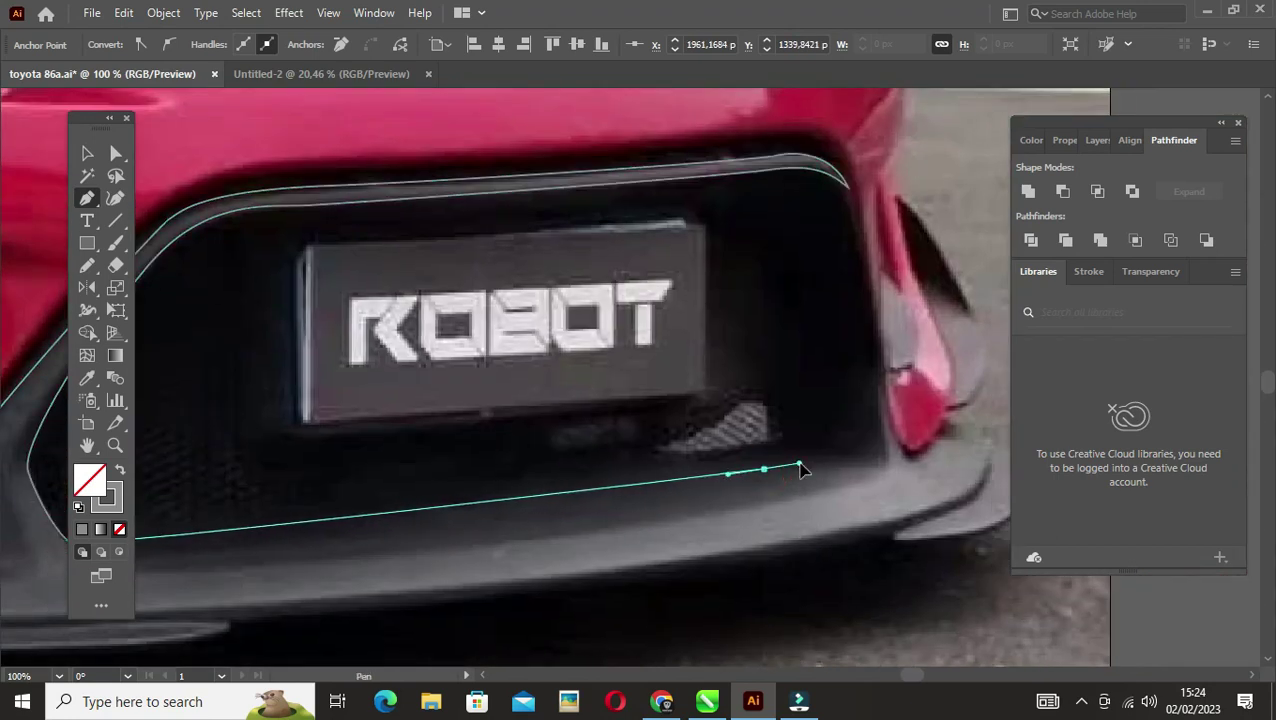
pyautogui.hscroll(5, 760, 472)
pyautogui.scroll(2, 760, 472)
pyautogui.click(670, 457)
pyautogui.moveTo(698, 540); pyautogui.dragTo(745, 510)
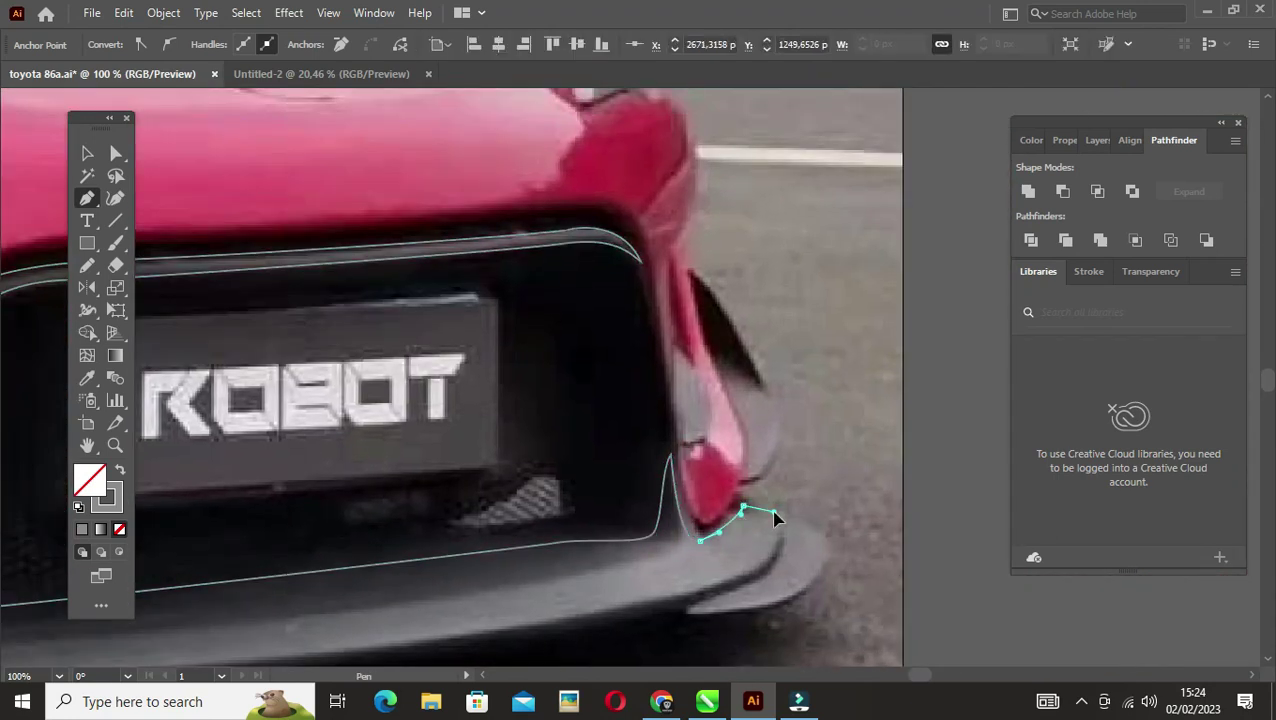
pyautogui.scroll(-2, 775, 515)
pyautogui.hscroll(-5, 433, 598)
pyautogui.moveTo(435, 529); pyautogui.dragTo(606, 527)
pyautogui.hscroll(-5, 606, 527)
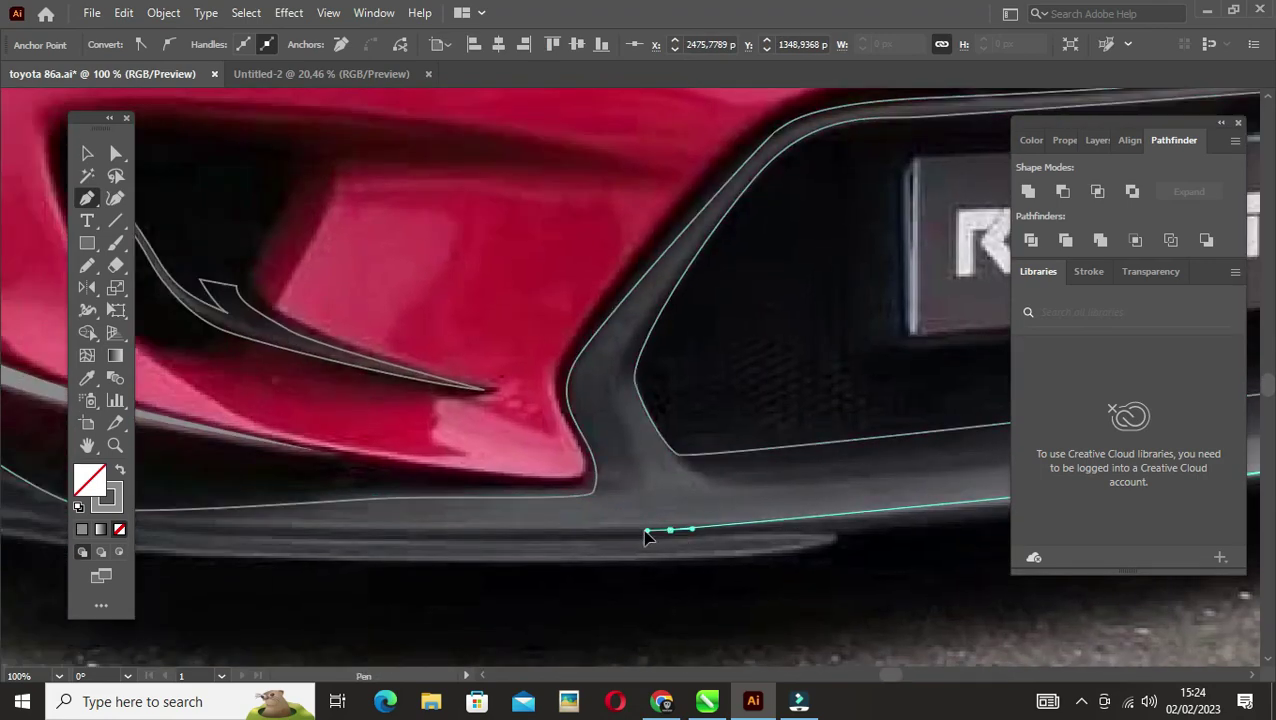
# Step: Begin tracing the splitter's lower edge across the front bumper
pyautogui.click(379, 518)
pyautogui.click(598, 521)
pyautogui.hscroll(5, 718, 527)
pyautogui.click(710, 518)
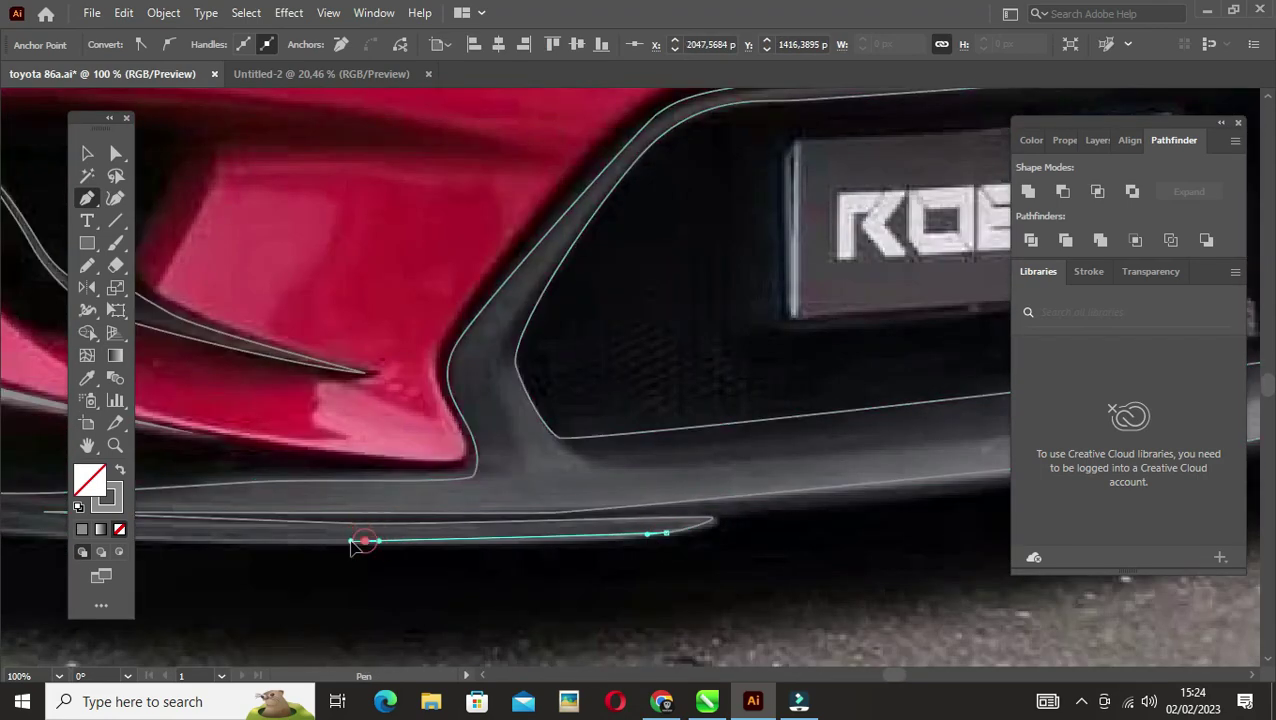
pyautogui.hscroll(-5, 440, 543)
# Step: Close the splitter outline and zoom out to show the whole car
pyautogui.click(204, 408)
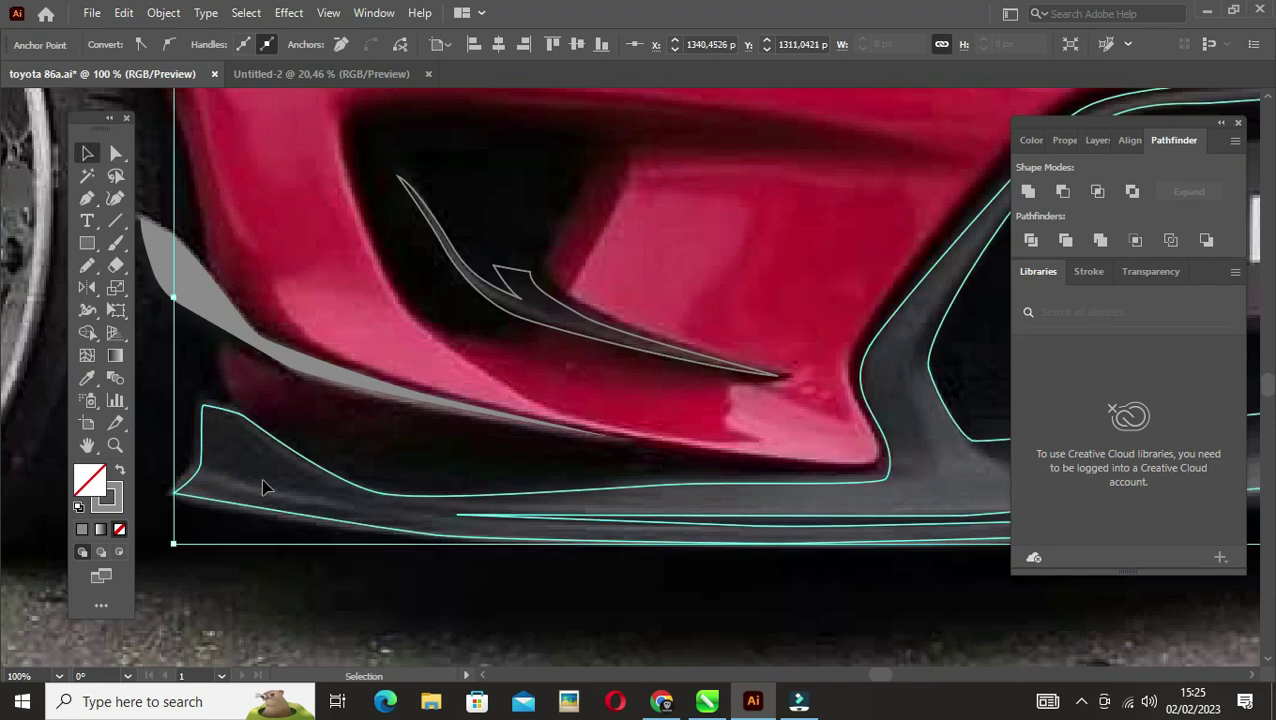
pyautogui.press('v')
pyautogui.hotkey('ctrl', '0')
pyautogui.scroll(3, 712, 481)
pyautogui.scroll(3, 732, 537)
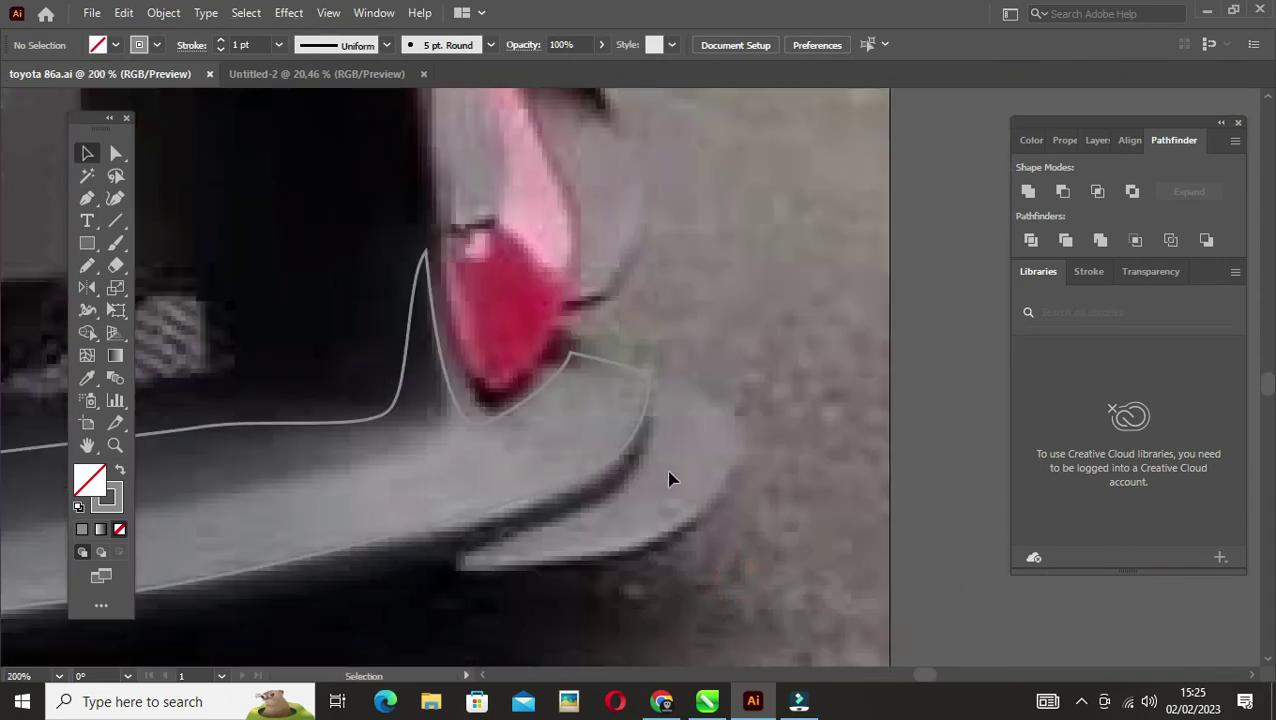
pyautogui.press('p')
# Step: Trace the bumper's right corner lip as a closed shape
pyautogui.click(655, 420)
pyautogui.click(602, 502)
pyautogui.click(460, 565)
pyautogui.click(595, 558)
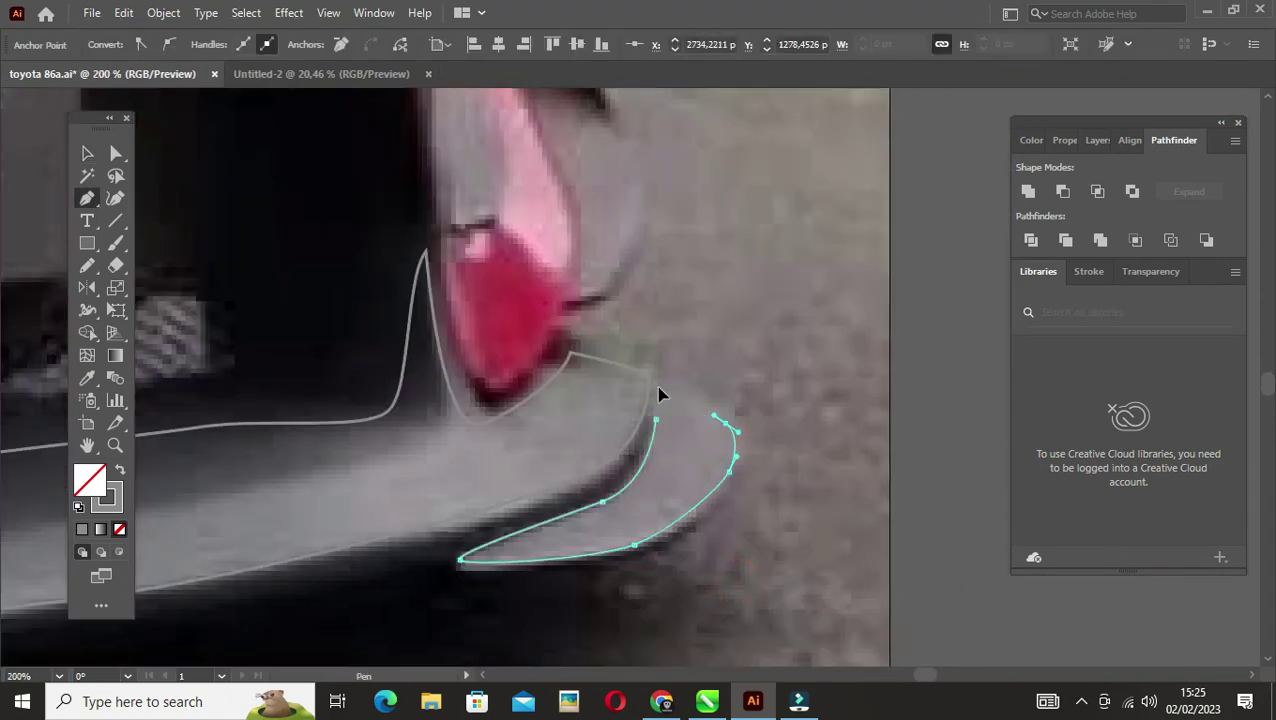
pyautogui.click(655, 420)
# Step: Outline the side marker light as a closed shape
pyautogui.scroll(3, 609, 433)
pyautogui.click(547, 302)
pyautogui.click(621, 362)
pyautogui.scroll(1, 559, 290)
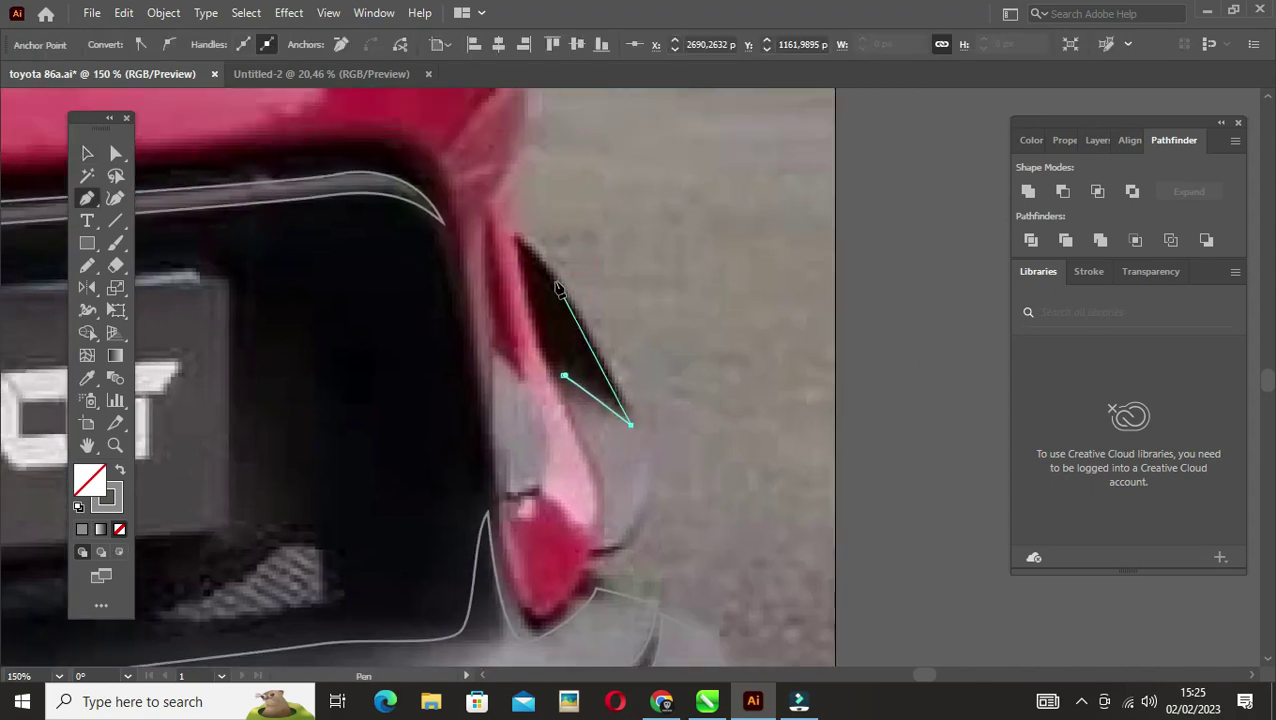
pyautogui.scroll(-1, 657, 484)
pyautogui.click(621, 503)
pyautogui.click(566, 340)
# Step: Draw an open path along the marker light's edge, then deselect it
pyautogui.click(503, 325)
pyautogui.click(546, 420)
pyautogui.click(537, 451)
pyautogui.click(509, 450)
pyautogui.keyDown('ctrl'); pyautogui.click(741, 421); pyautogui.keyUp('ctrl')
pyautogui.hotkey('ctrl', '-')
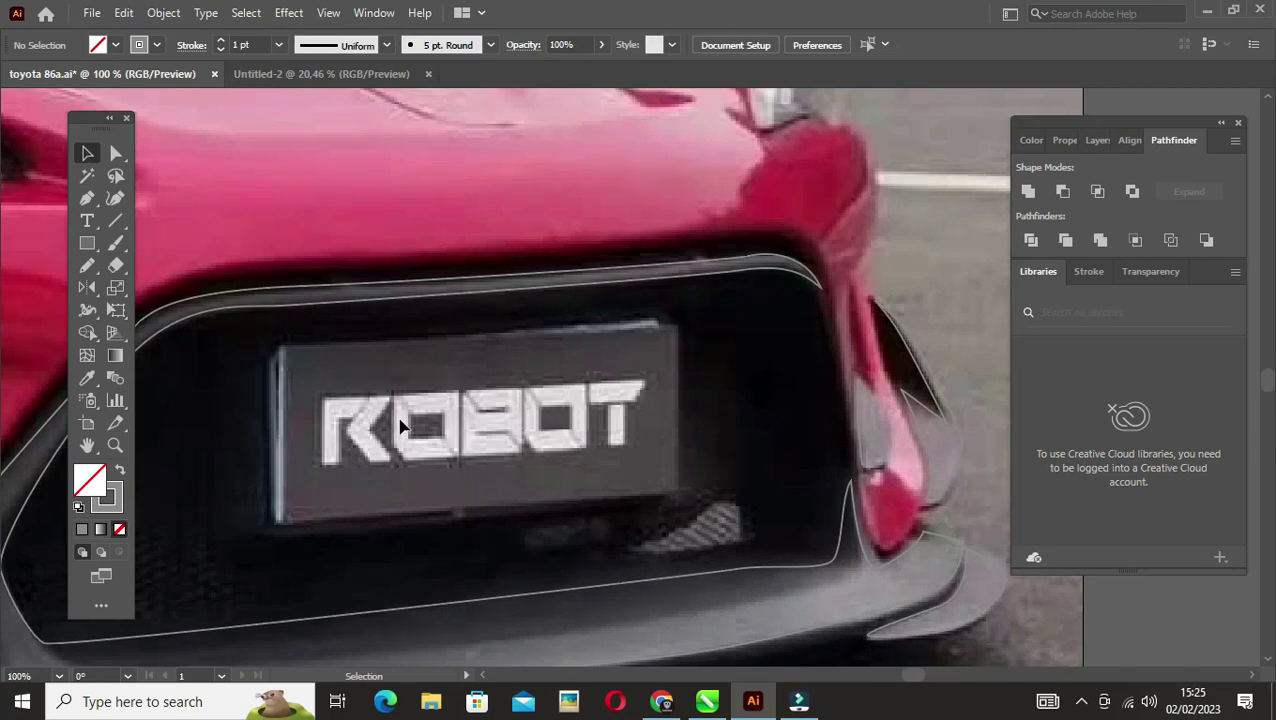
# Step: Outline the licence plate as a four-corner closed shape and select the new bumper outlines
pyautogui.click(280, 352)
pyautogui.click(673, 325)
pyautogui.click(678, 494)
pyautogui.click(279, 520)
pyautogui.click(280, 352)
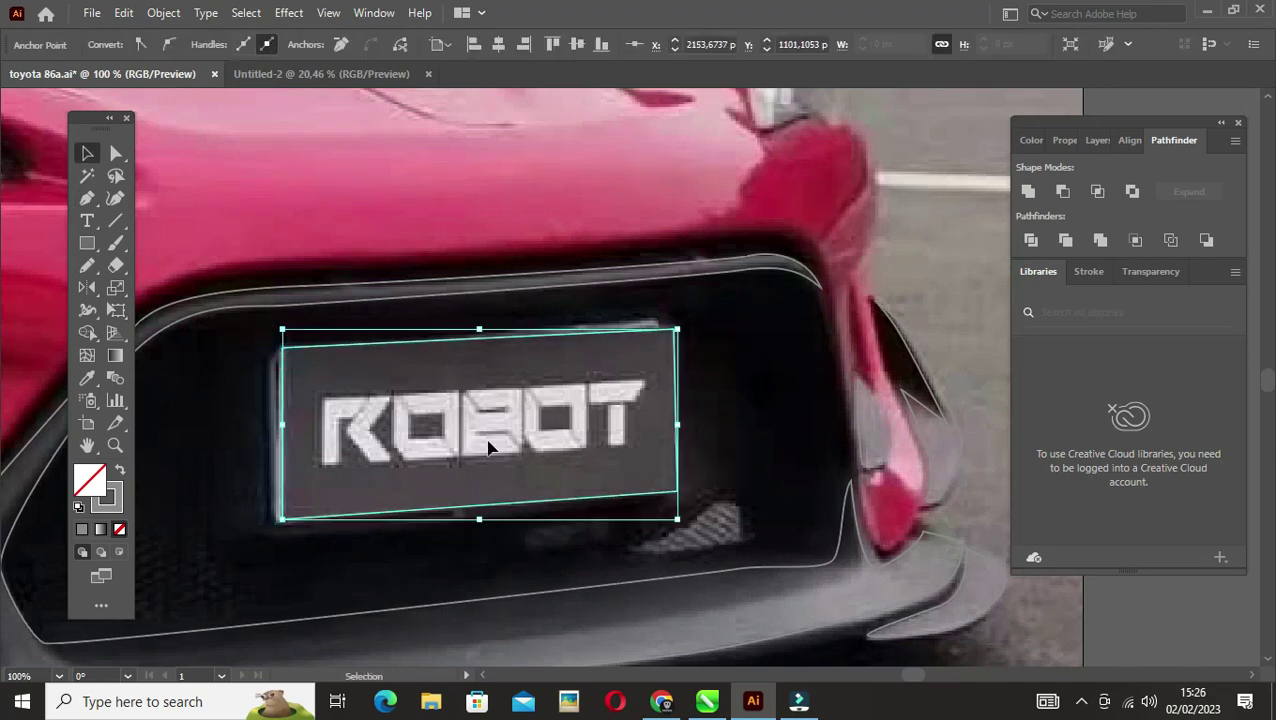
pyautogui.hotkey('ctrl', '-')
pyautogui.hotkey('ctrl', '-')
pyautogui.hotkey('ctrl', '-')
pyautogui.click(821, 472)
pyautogui.hotkey('ctrl', '-')
# Step: Fill the selected bumper shapes dark grey, then select the mirror's edge shape
pyautogui.click(730, 484)
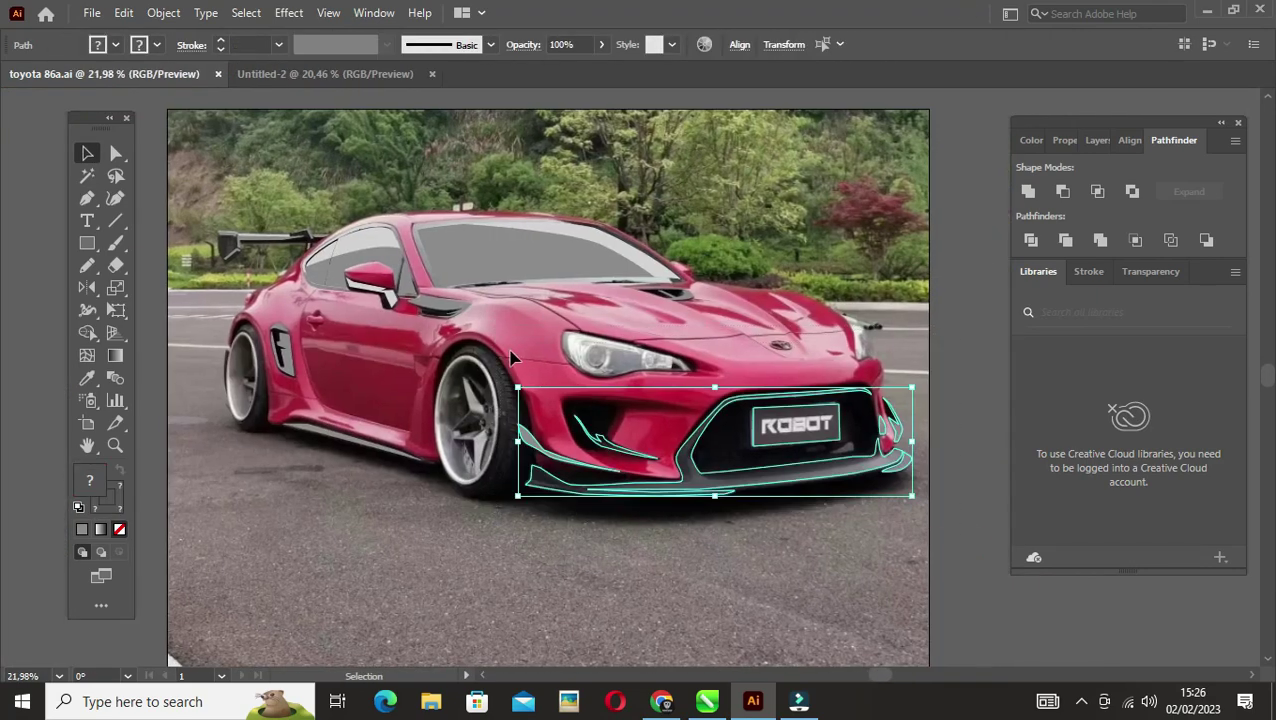
pyautogui.press('i')
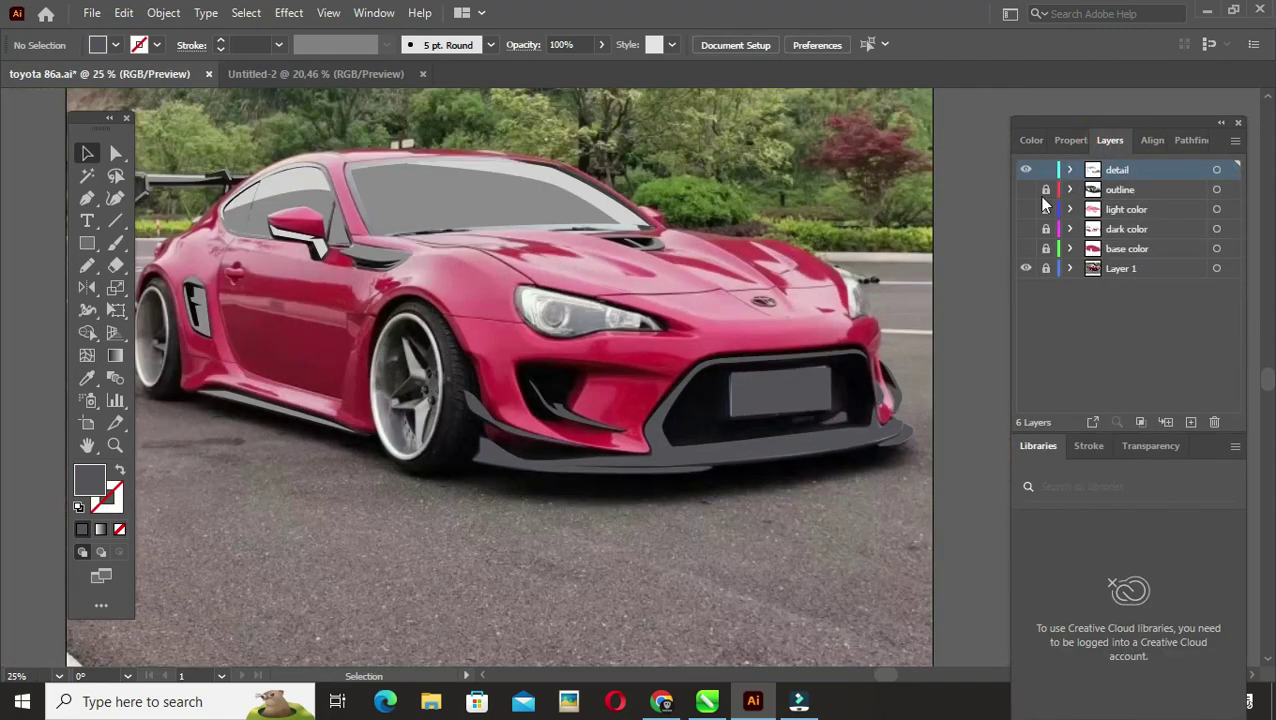
pyautogui.click(342, 274)
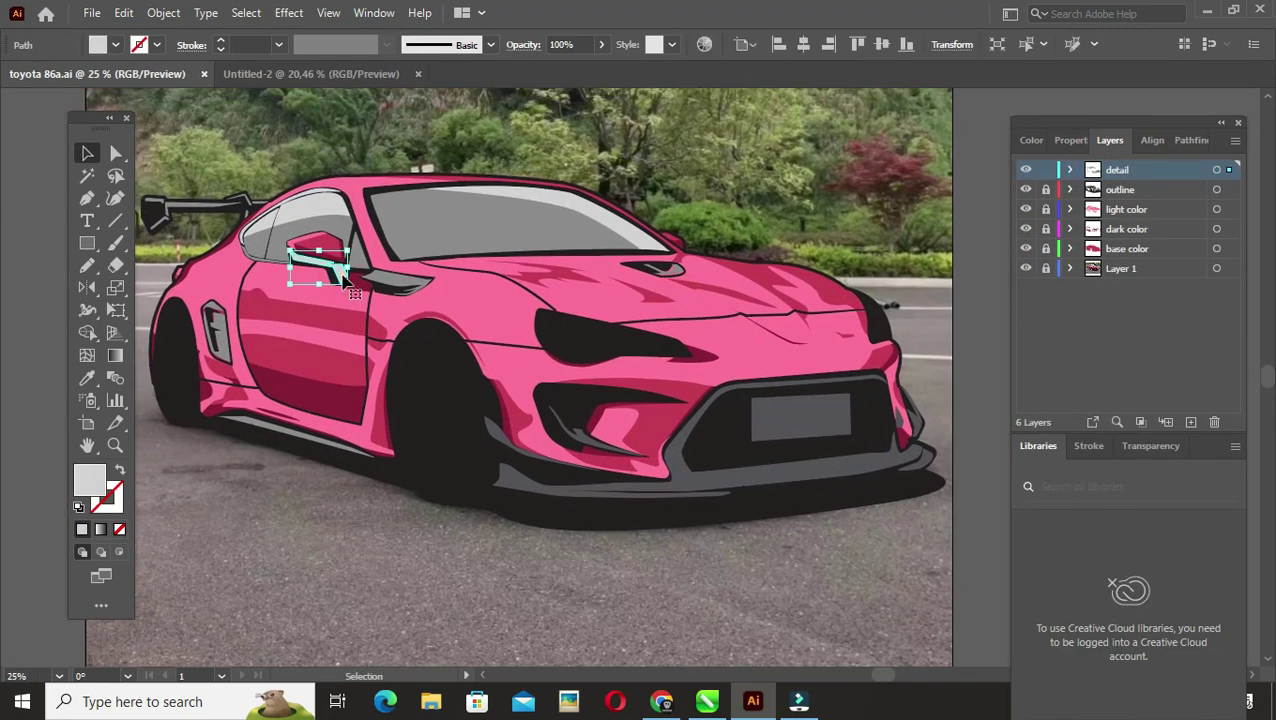
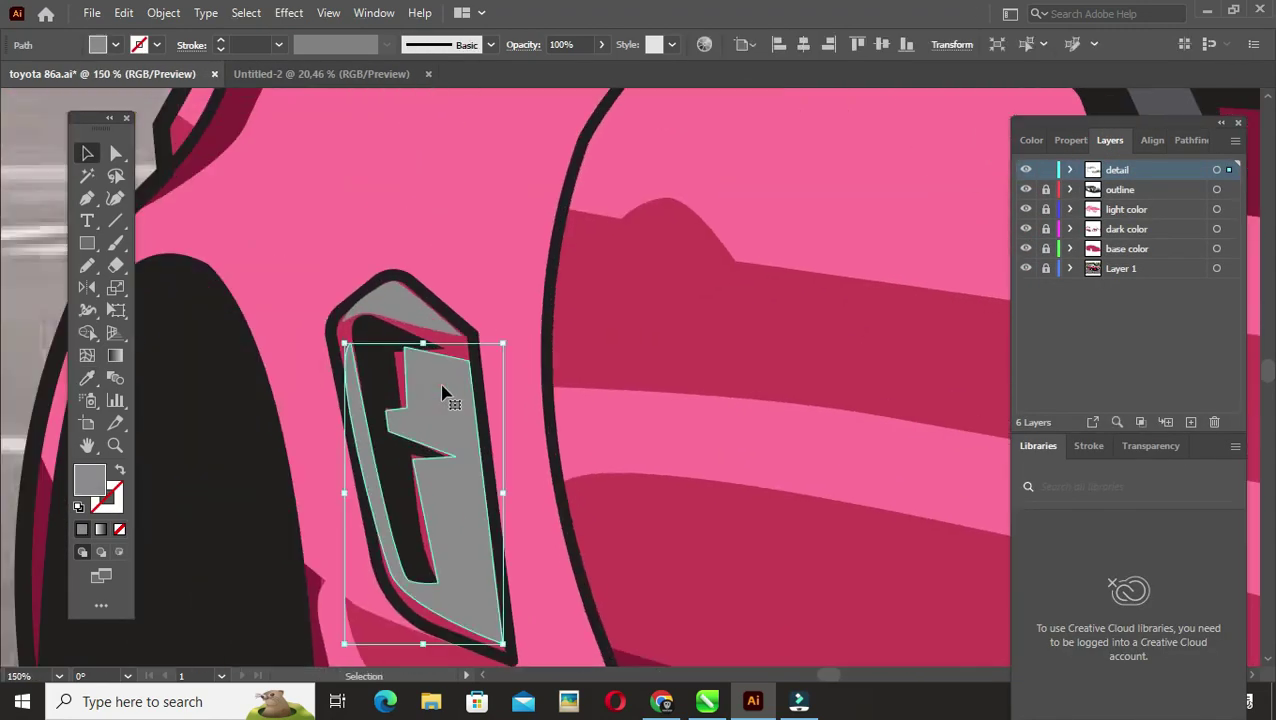
# Step: Move an anchor on the grey vent detail behind the mirror to reshape it
pyautogui.press('v')
pyautogui.click(501, 583)
pyautogui.hotkey('ctrl', '0')
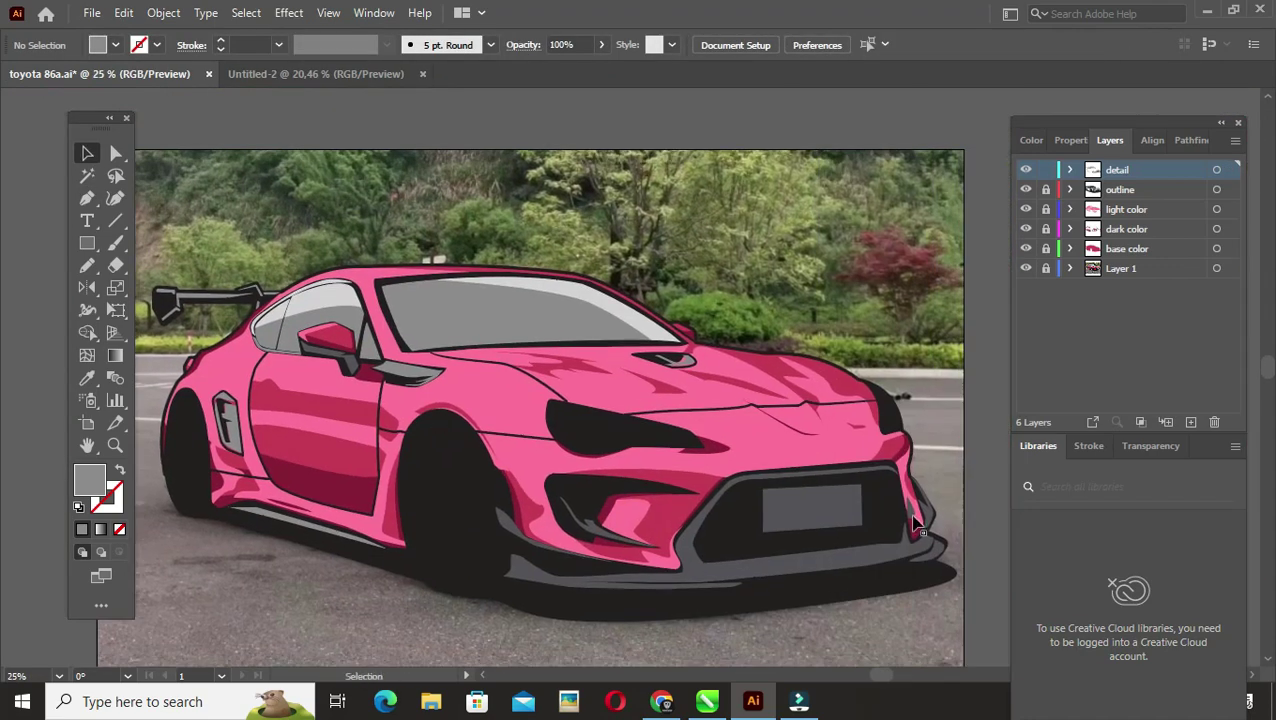
pyautogui.scroll(2, 507, 406)
pyautogui.scroll(4, 785, 387)
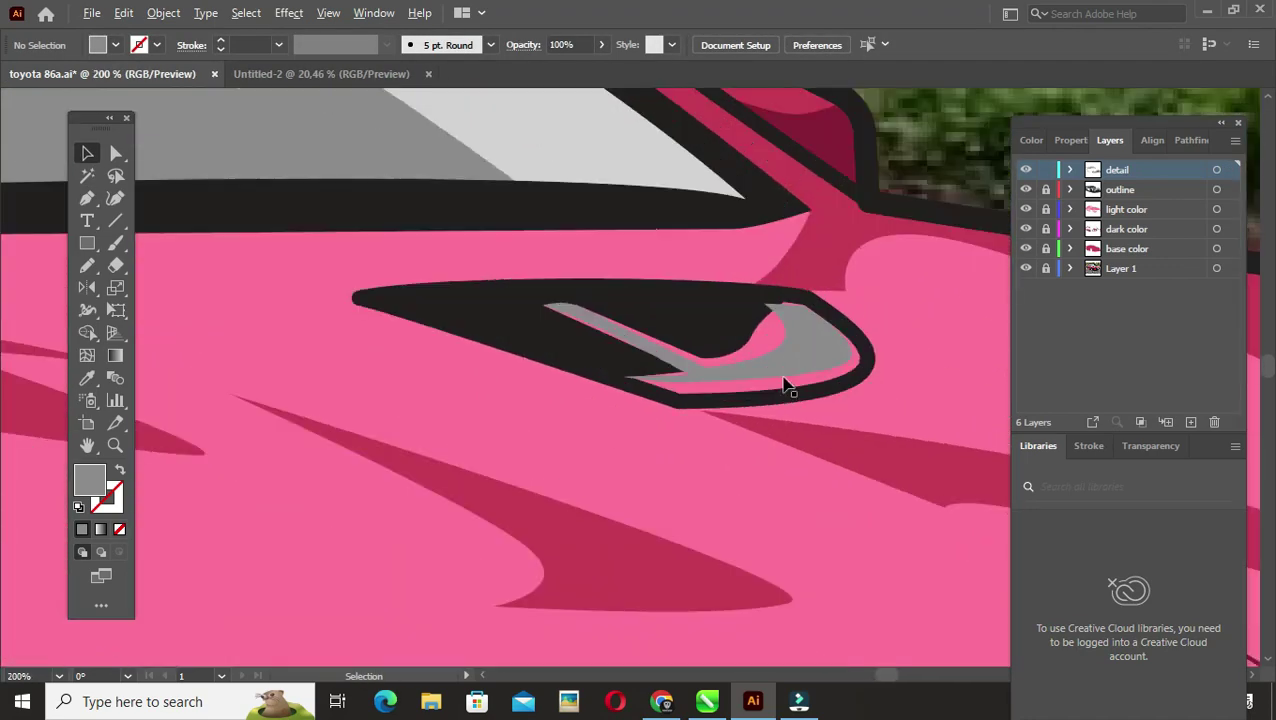
pyautogui.click(679, 394)
pyautogui.click(763, 330)
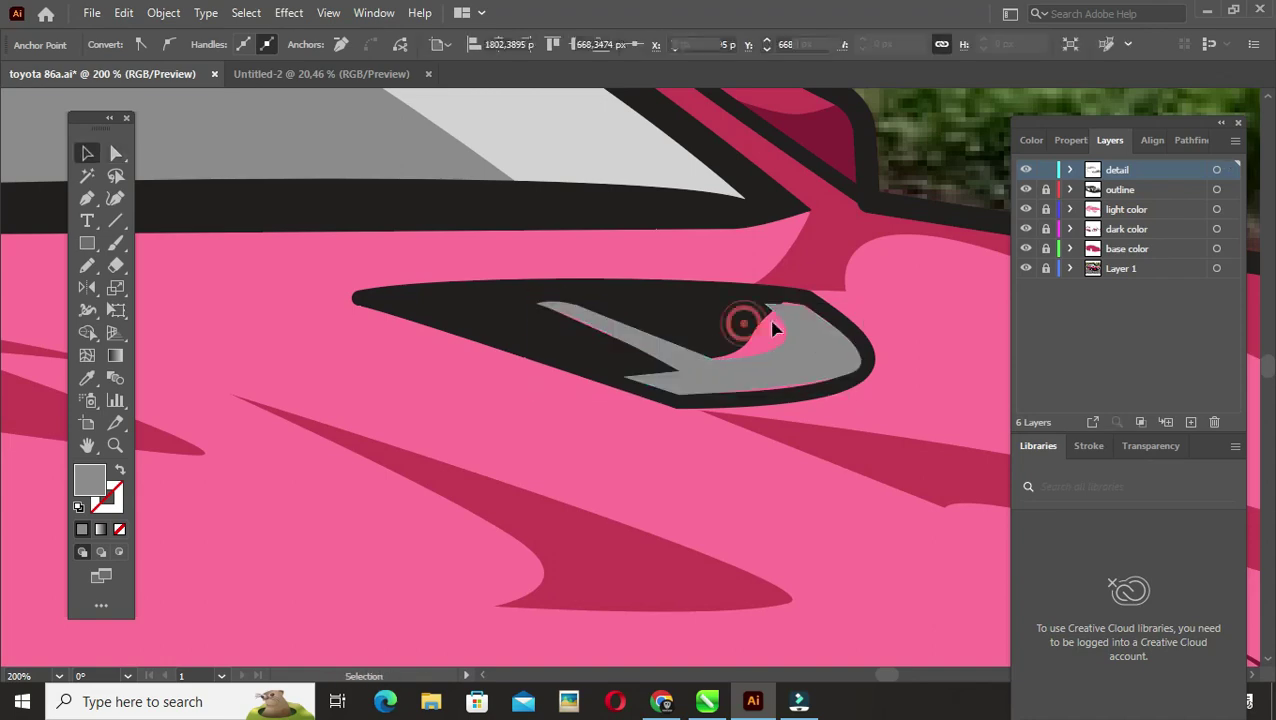
# Step: Sample a darker grey fill onto the side vent, then hide the colour and outline layers
pyautogui.press('v')
pyautogui.scroll(-3, 544, 345)
pyautogui.scroll(-2, 584, 370)
pyautogui.press('a')
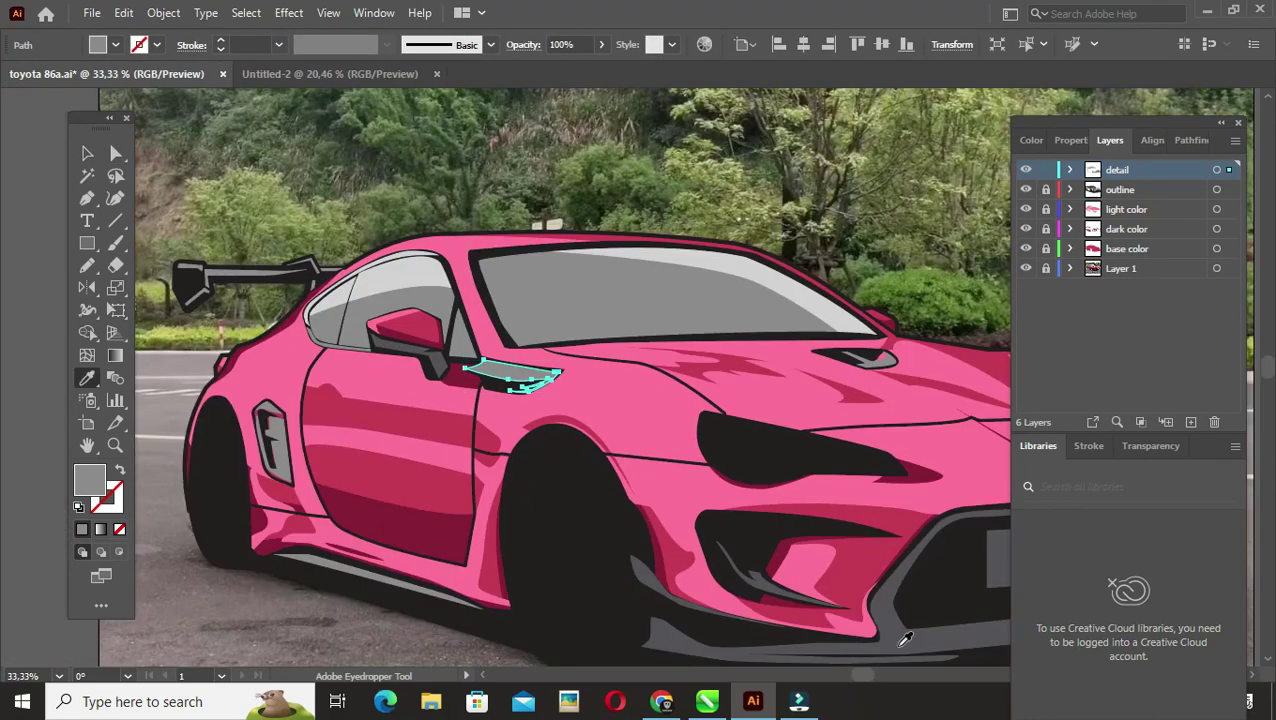
pyautogui.click(281, 444)
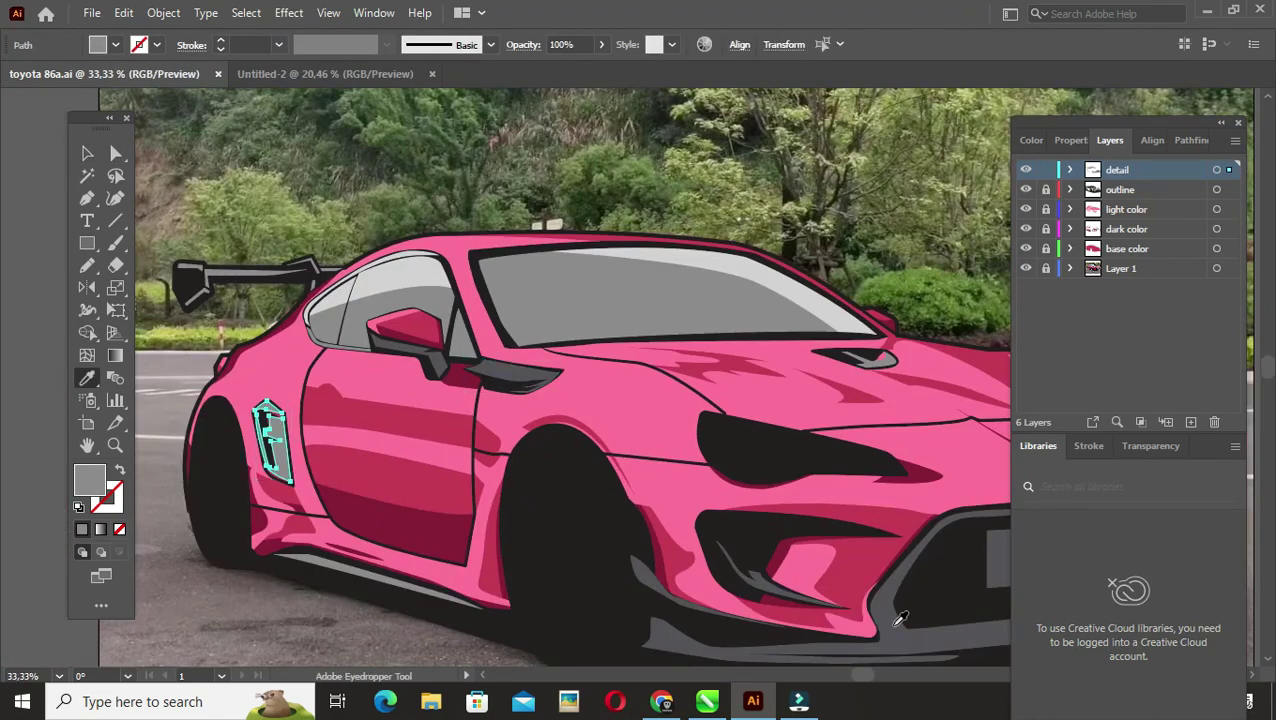
pyautogui.click(900, 620)
pyautogui.moveTo(900, 620); pyautogui.dragTo(495, 397)
pyautogui.hotkey('ctrl', '0')
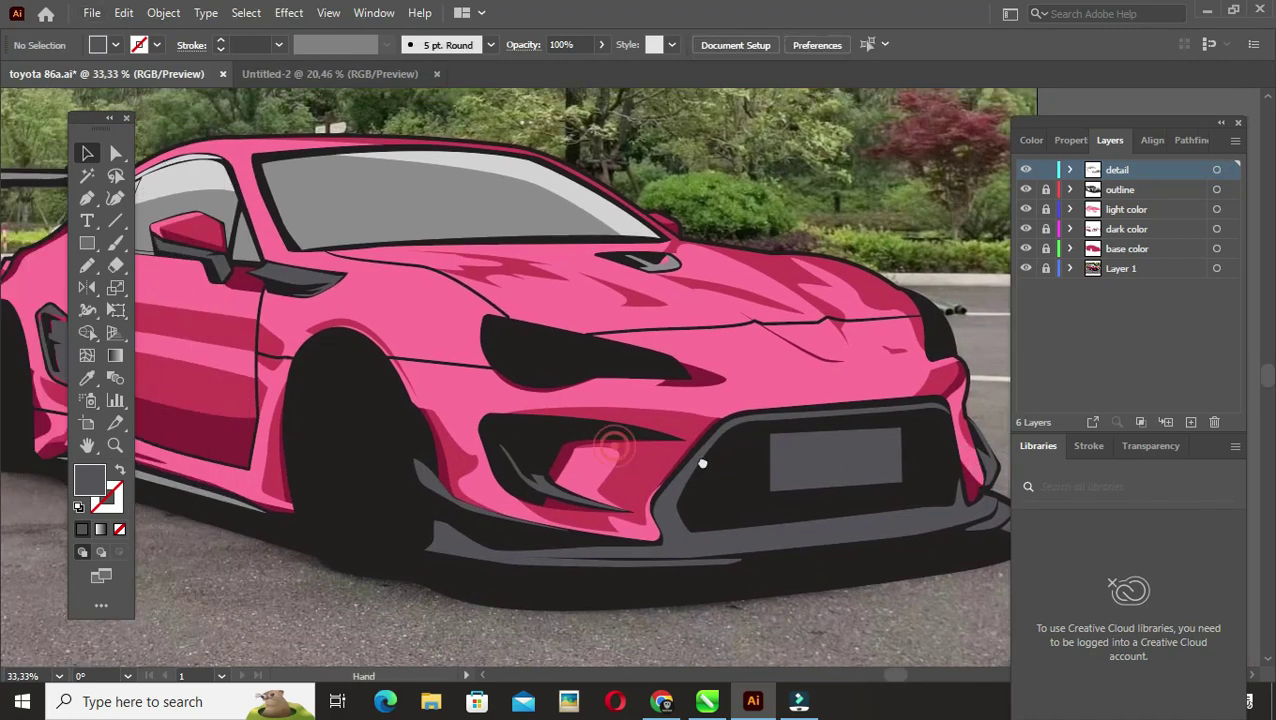
# Step: Trace a closed grey shape around the mirror and its stalk
pyautogui.scroll(4, 463, 290)
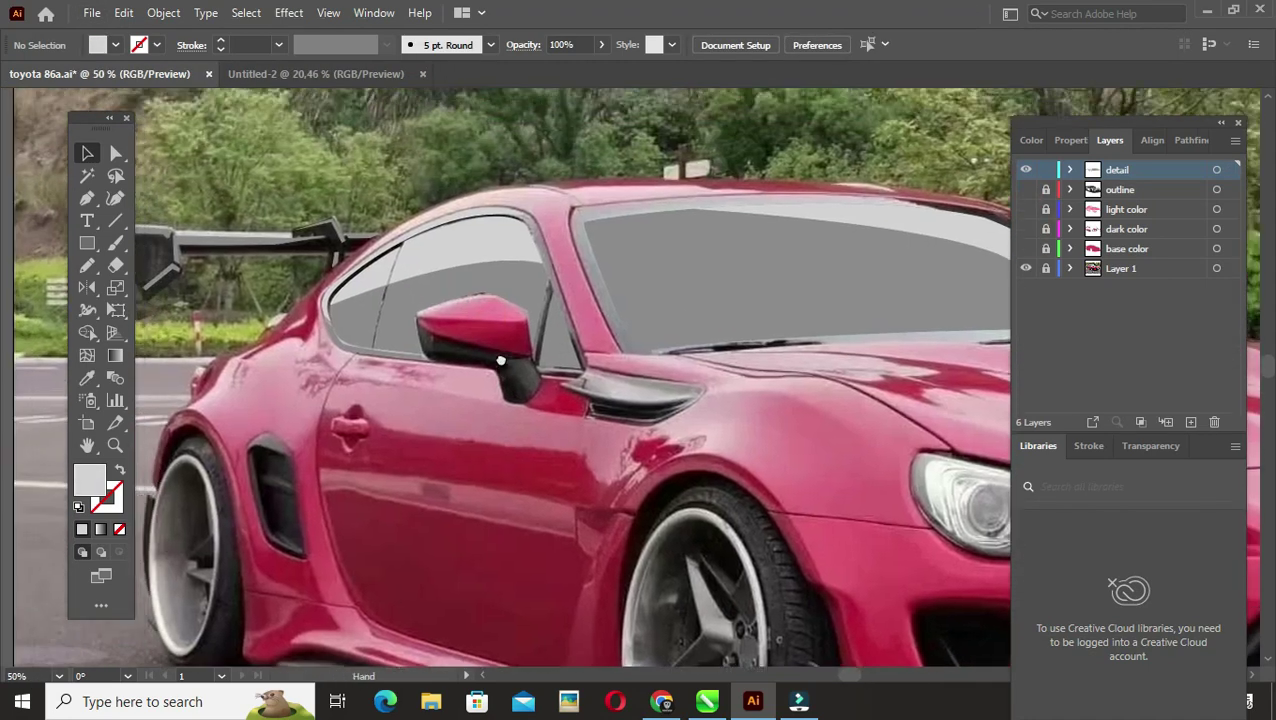
pyautogui.scroll(1, 355, 310)
pyautogui.press('p')
pyautogui.click(386, 319)
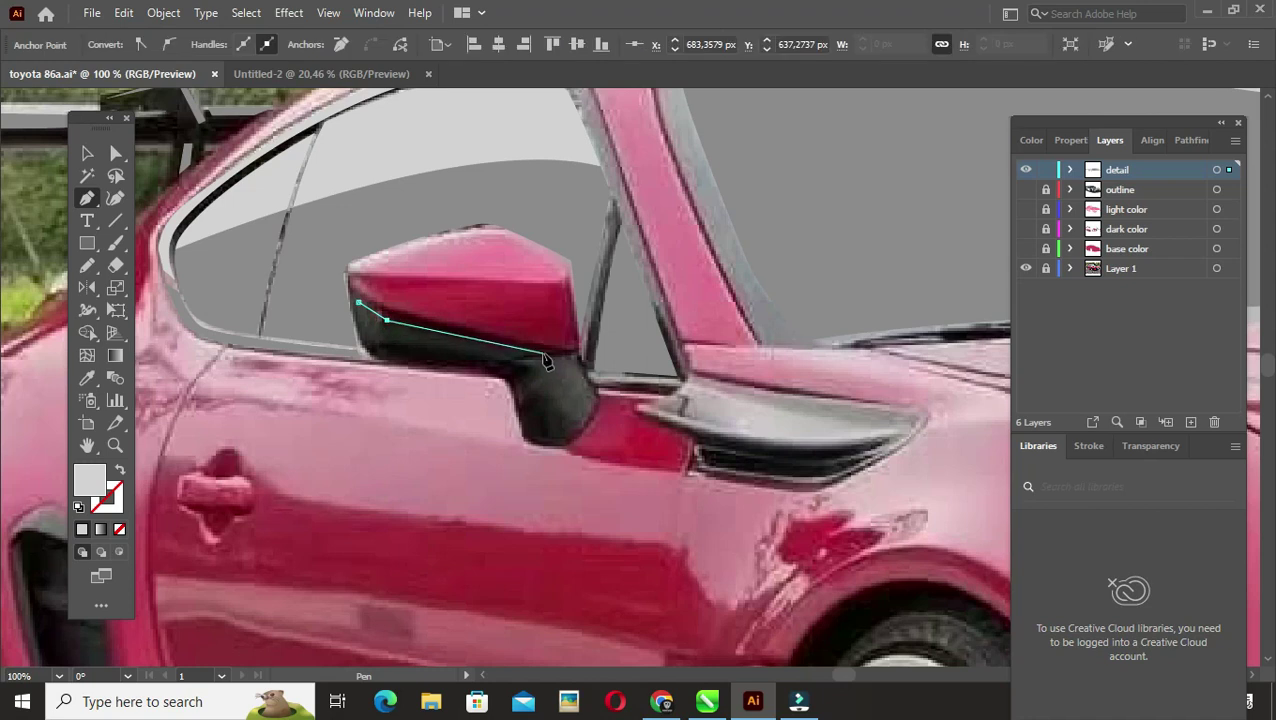
pyautogui.click(589, 403)
pyautogui.click(562, 435)
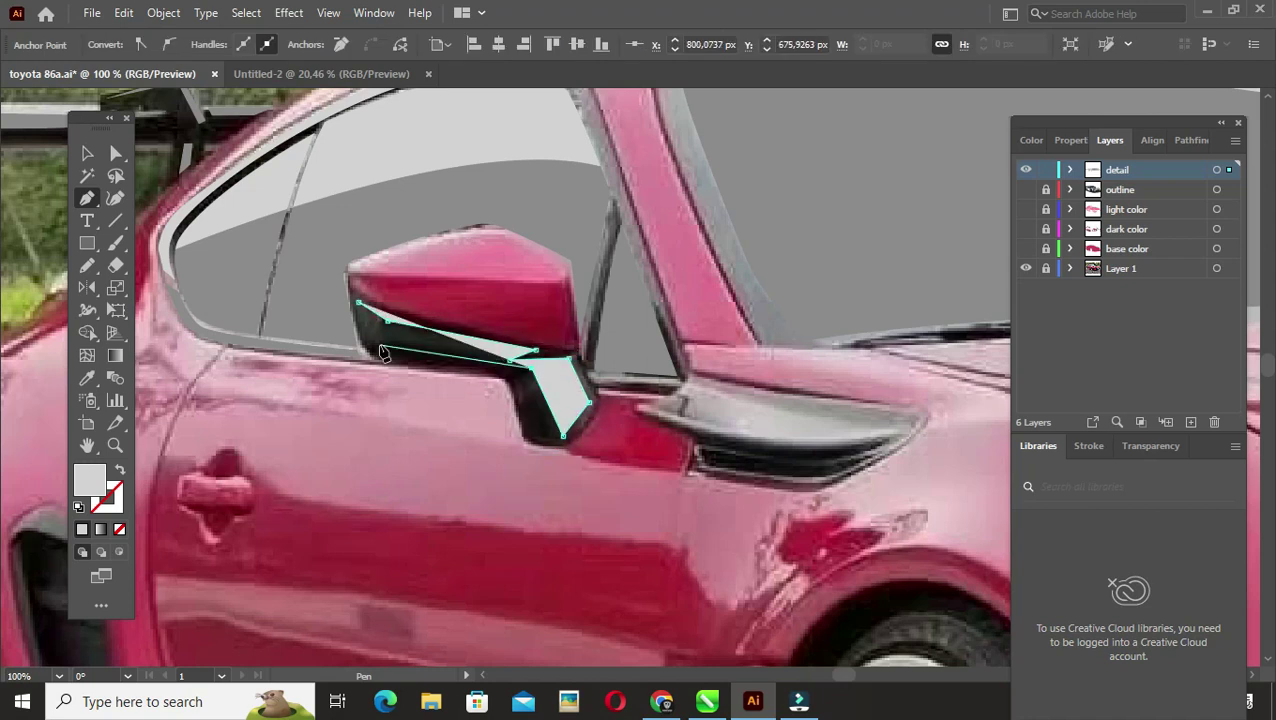
pyautogui.click(358, 304)
pyautogui.press('v')
# Step: Outline the vent beside the mirror as a closed grey shape
pyautogui.scroll(1, 590, 483)
pyautogui.click(740, 455)
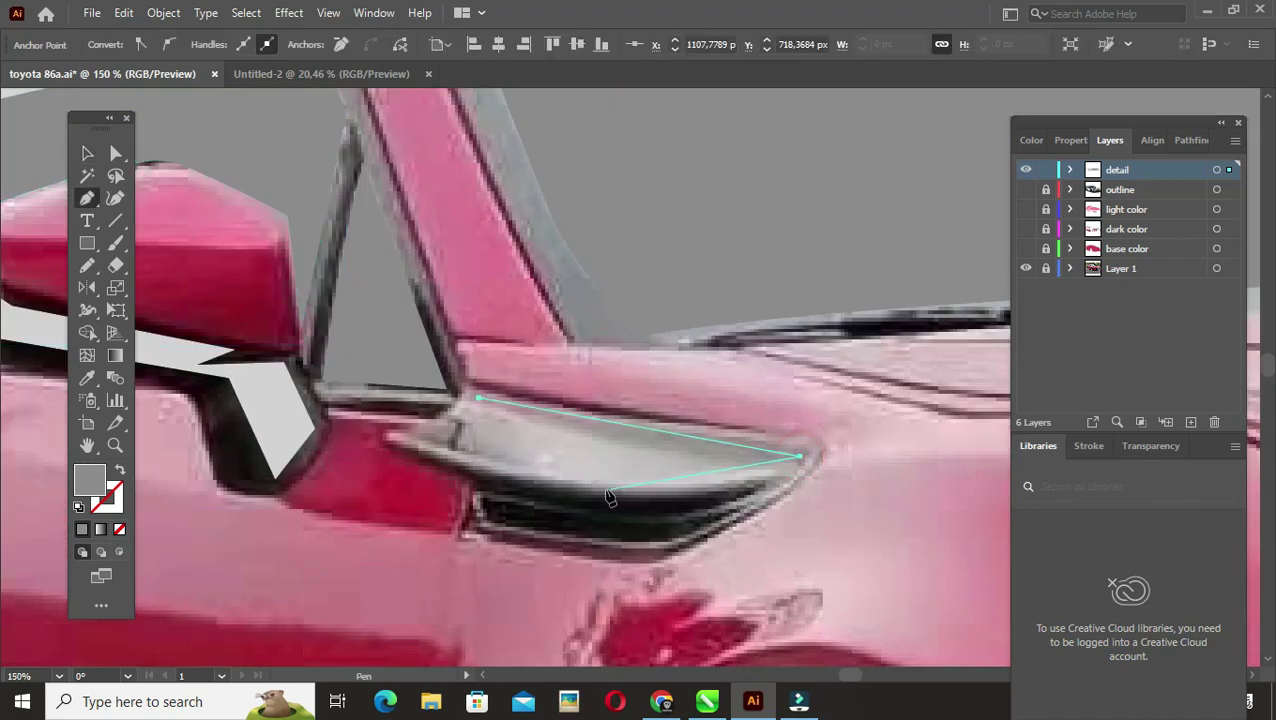
pyautogui.click(395, 437)
pyautogui.click(477, 398)
pyautogui.press('v')
pyautogui.click(768, 555)
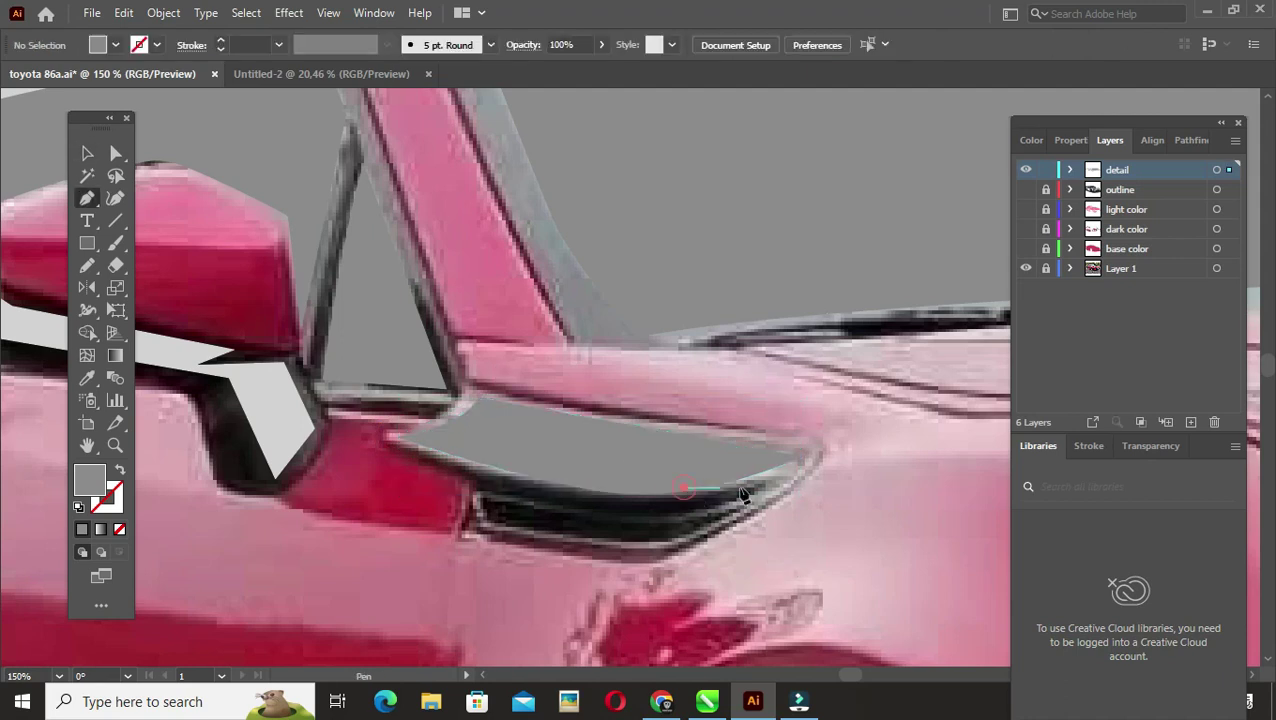
# Step: Trace the dark trim under the vent with a curved lower edge
pyautogui.click(632, 493)
pyautogui.click(767, 485)
pyautogui.click(652, 520)
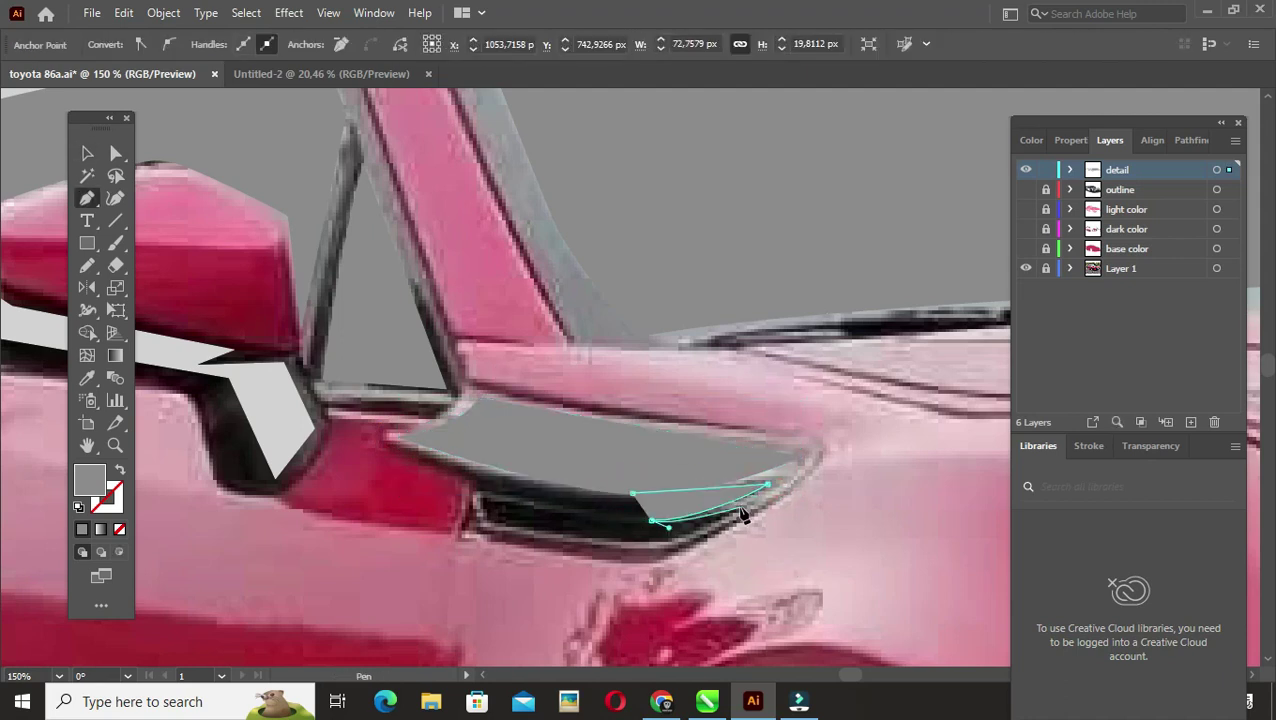
pyautogui.moveTo(741, 513); pyautogui.dragTo(657, 545)
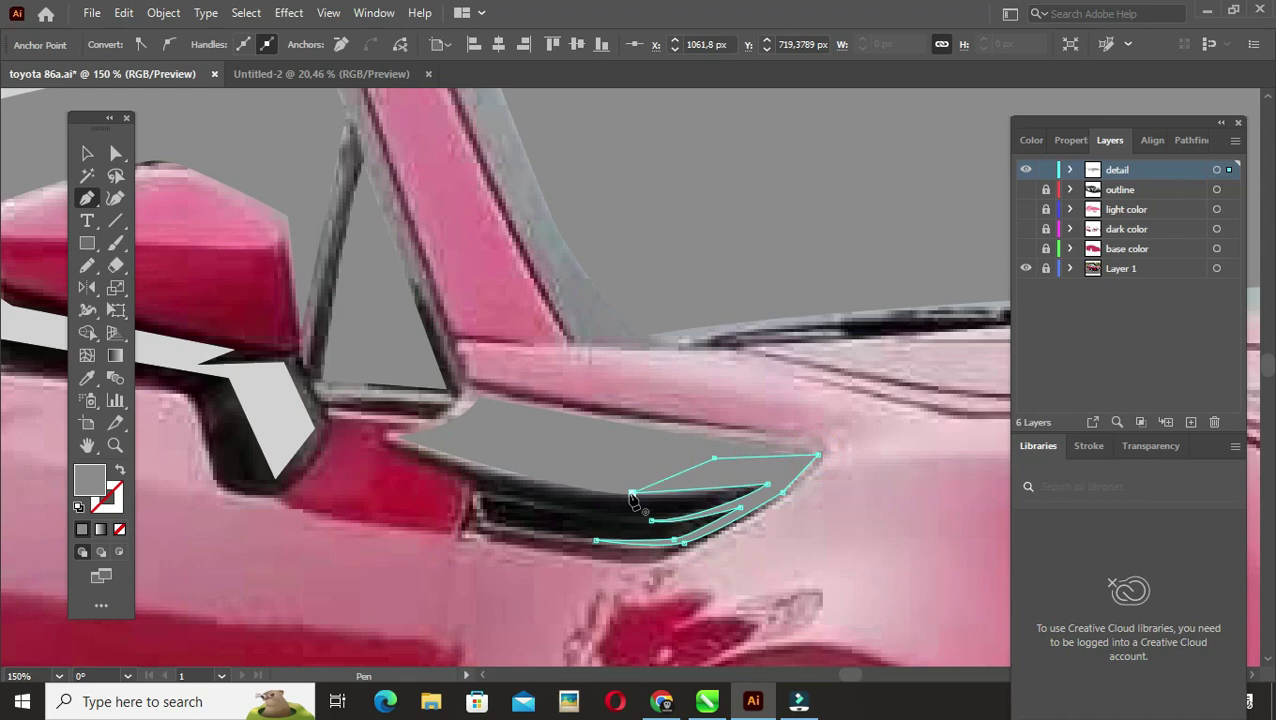
pyautogui.click(632, 493)
pyautogui.press('v')
pyautogui.hotkey('ctrl', '0')
pyautogui.hotkey('ctrl', '1')
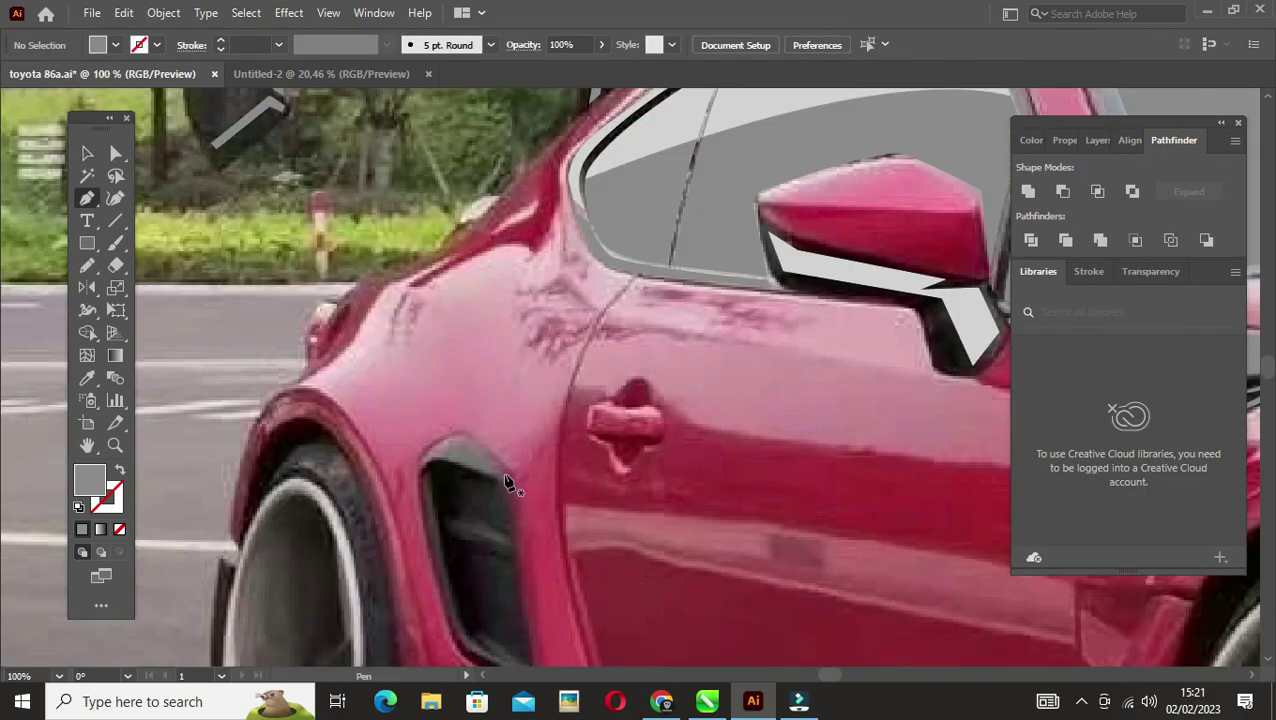
# Step: Draw a grey triangle over the top of the side vent
pyautogui.click(400, 437)
pyautogui.click(428, 408)
pyautogui.click(498, 461)
pyautogui.click(400, 437)
pyautogui.press('v')
pyautogui.hotkey('ctrl', '+')
pyautogui.hotkey('ctrl', '+')
pyautogui.hotkey('ctrl', '+')
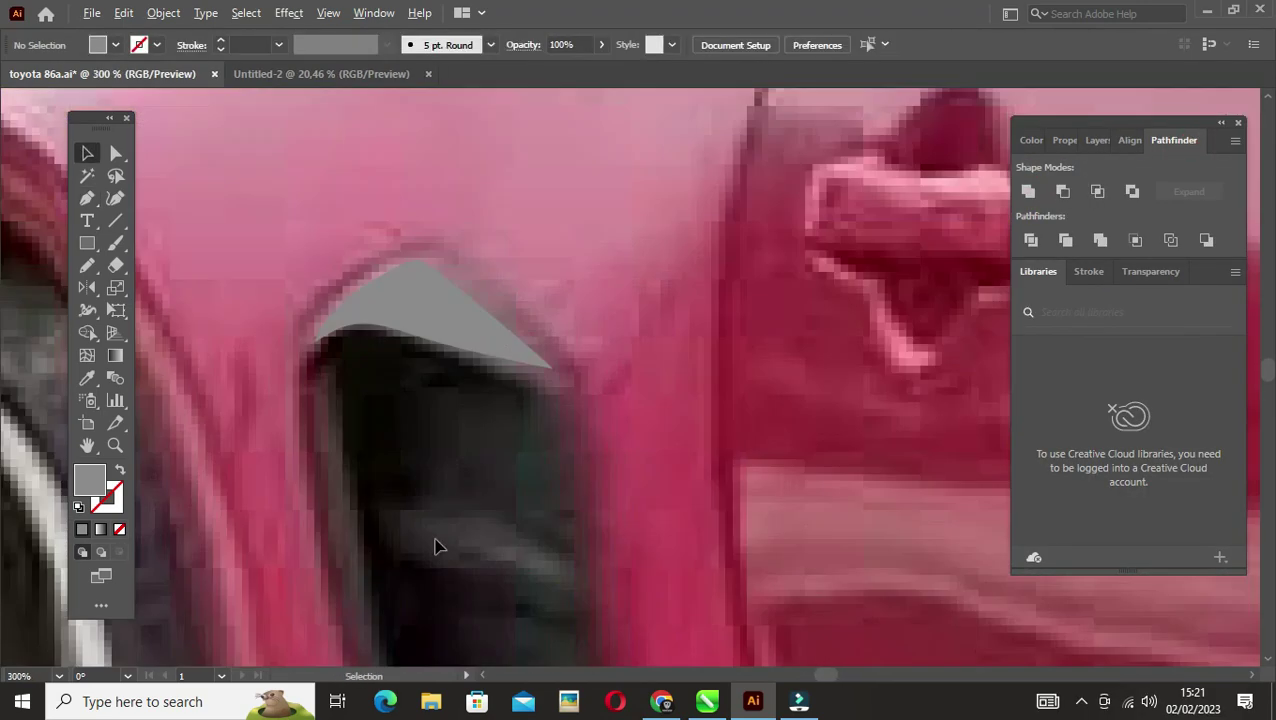
pyautogui.hotkey('ctrl', '1')
# Step: Trace and close the side vent's inner-edge shape
pyautogui.moveTo(443, 575); pyautogui.dragTo(460, 582)
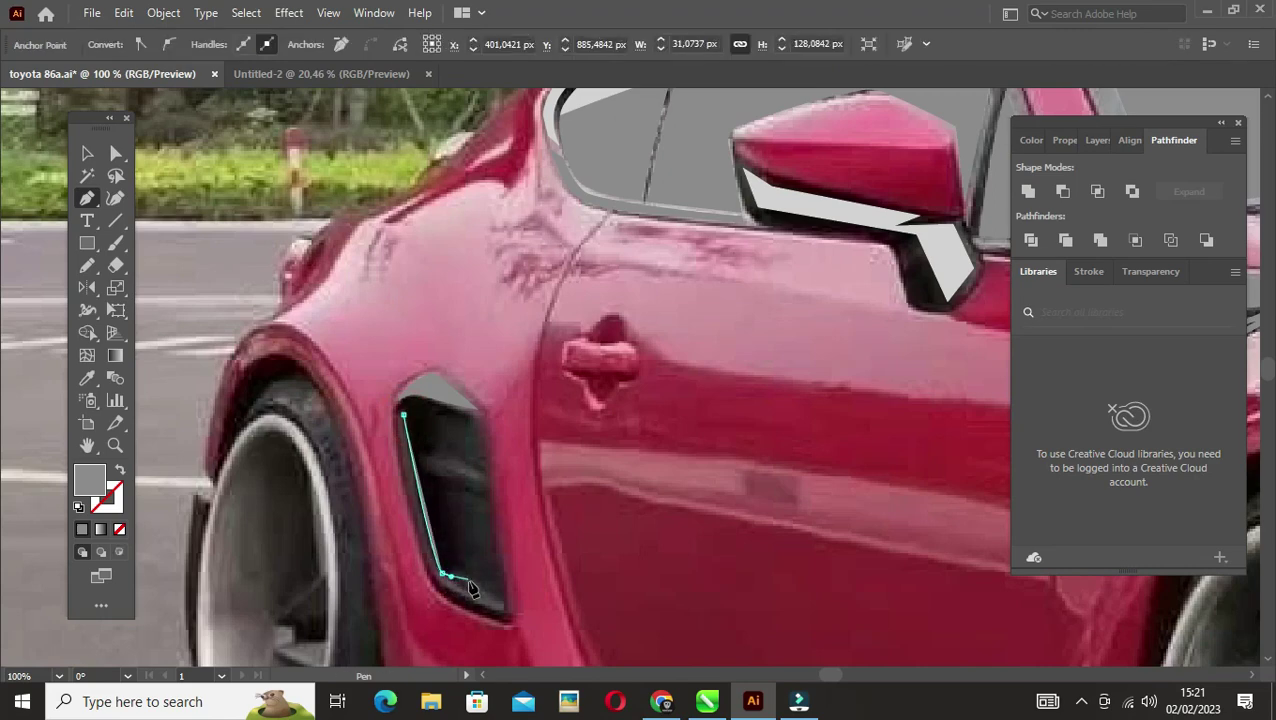
pyautogui.click(460, 574)
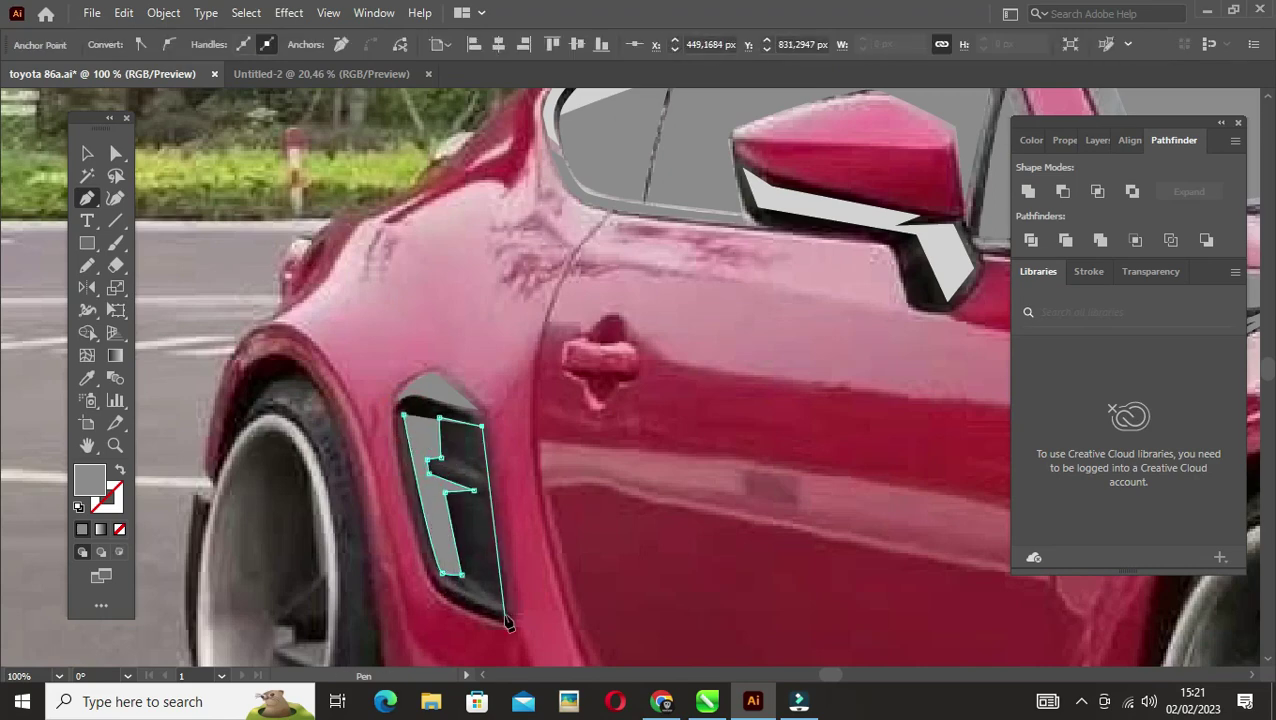
pyautogui.click(506, 619)
pyautogui.click(437, 590)
pyautogui.click(403, 415)
pyautogui.hotkey('ctrl', '-')
pyautogui.hotkey('ctrl', '-')
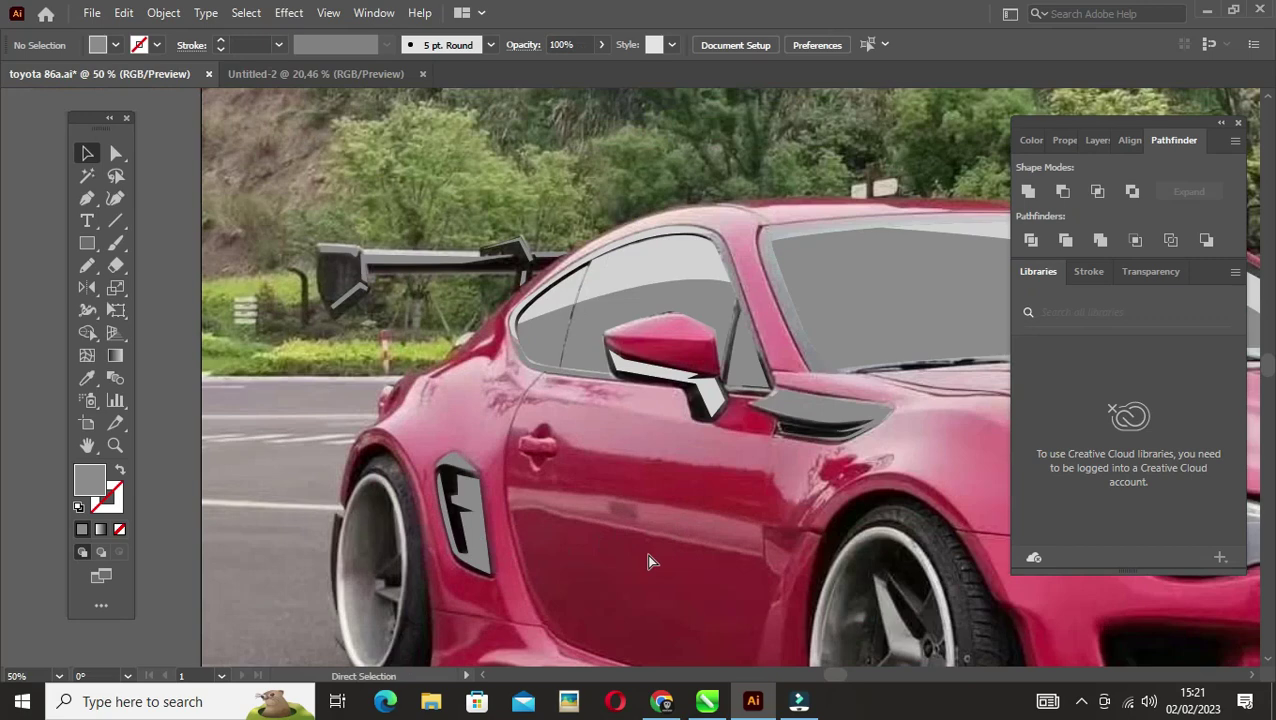
# Step: Outline the hood vent opening as a closed grey shape
pyautogui.hscroll(5, 646, 553)
pyautogui.hscroll(5, 686, 468)
pyautogui.scroll(2, 686, 468)
pyautogui.press('p')
pyautogui.click(645, 410)
pyautogui.click(677, 432)
pyautogui.click(650, 444)
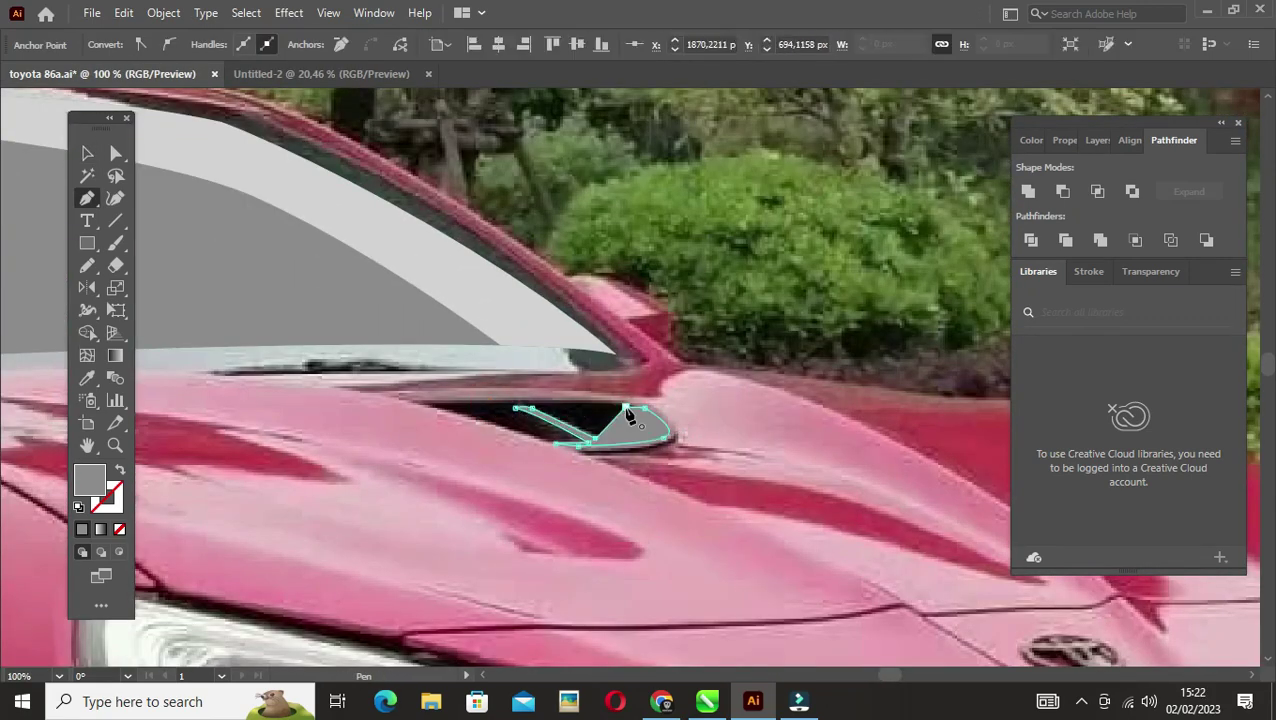
pyautogui.click(626, 412)
pyautogui.hotkey('ctrl', 'shift', 'a')
# Step: Start tracing the grey strip along the side skirt
pyautogui.hotkey('ctrl', '-')
pyautogui.hotkey('ctrl', '-')
pyautogui.hotkey('ctrl', '-')
pyautogui.hscroll(-5, 446, 440)
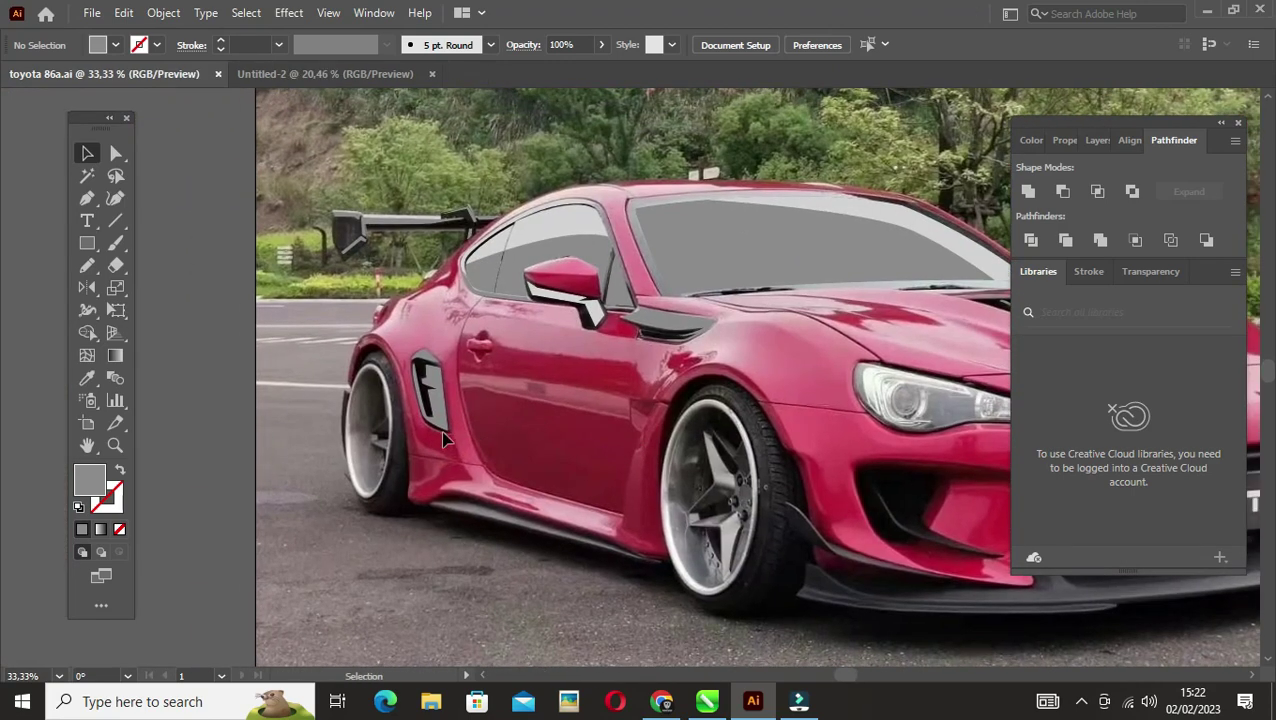
pyautogui.scroll(2, 446, 440)
pyautogui.press('p')
pyautogui.click(370, 498)
pyautogui.click(441, 497)
# Step: Close the side skirt outline and deselect it
pyautogui.click(370, 498)
pyautogui.press('v')
pyautogui.hotkey('ctrl', 'shift', 'a')
pyautogui.hscroll(6, 435, 441)
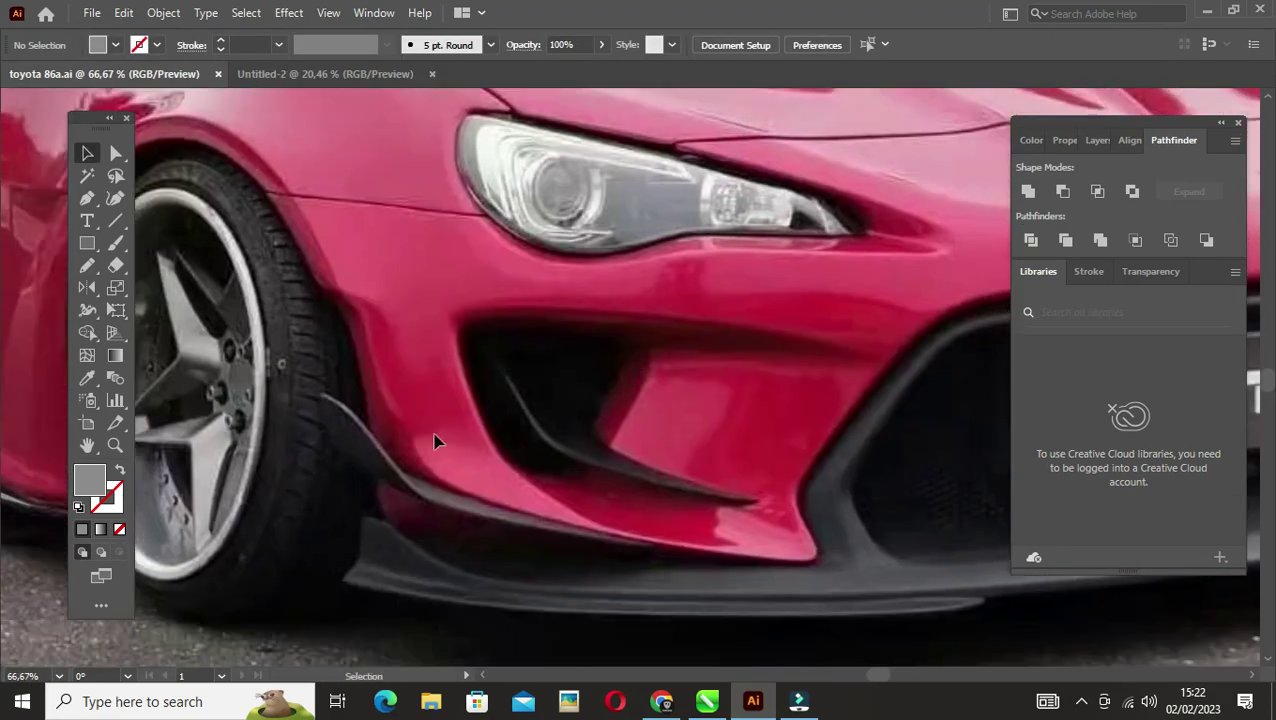
pyautogui.scroll(1, 435, 441)
# Step: Trace the front splitter edge beside the wheel as a closed path
pyautogui.press('p')
pyautogui.click(278, 372)
pyautogui.click(310, 388)
pyautogui.click(335, 412)
pyautogui.click(743, 588)
pyautogui.click(278, 371)
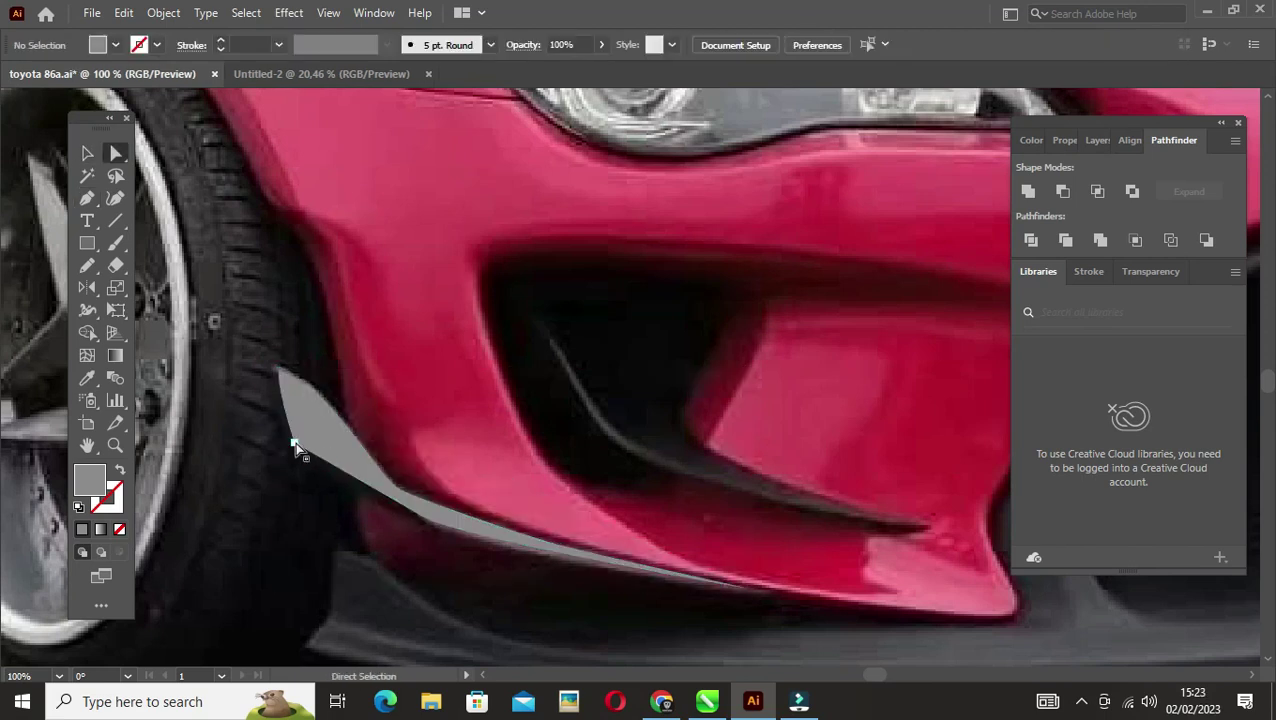
# Step: Trace the curved fog-light fin as a closed path, viewed in outline mode
pyautogui.hscroll(3, 365, 462)
pyautogui.click(361, 330)
pyautogui.moveTo(405, 399); pyautogui.dragTo(414, 417)
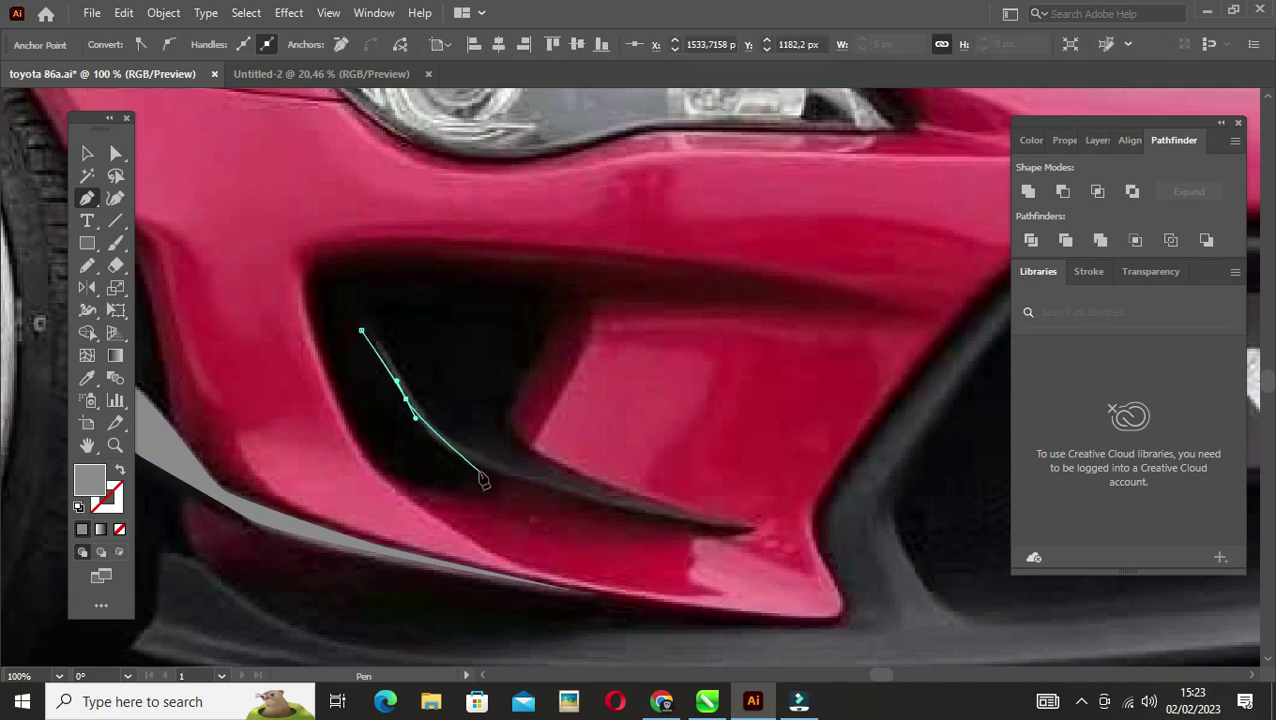
pyautogui.hotkey('shift', 'x')
pyautogui.click(543, 469)
pyautogui.moveTo(493, 427); pyautogui.dragTo(463, 430)
pyautogui.click(463, 430)
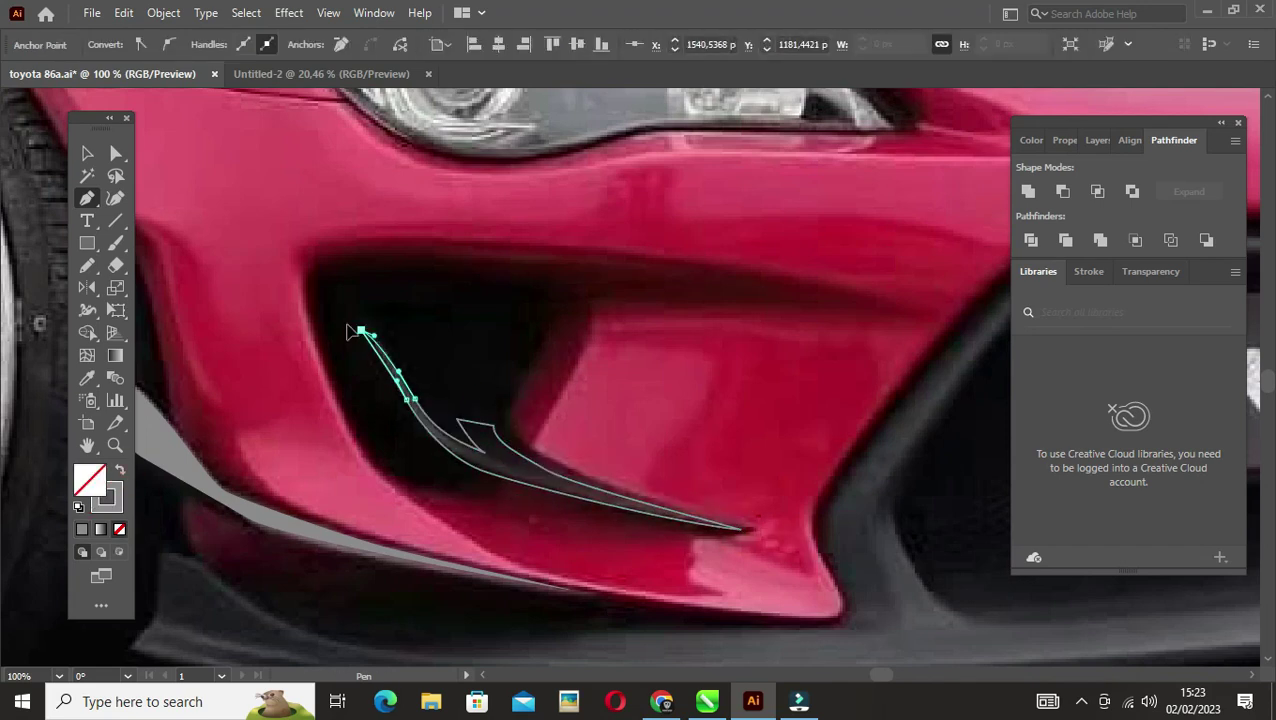
pyautogui.click(361, 330)
pyautogui.press('v')
pyautogui.scroll(-3, 515, 485)
pyautogui.hscroll(-2, 400, 508)
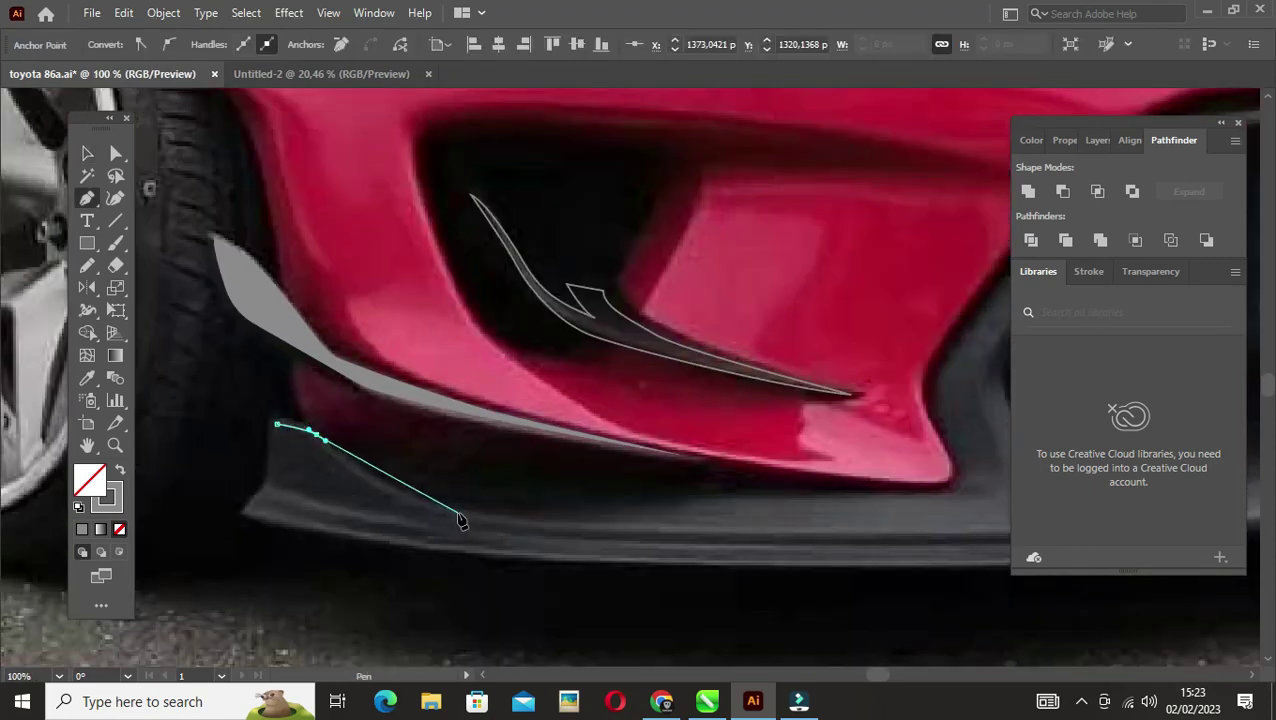
# Step: Trace along the lower bumper lip and the grille's top edge
pyautogui.click(507, 522)
pyautogui.moveTo(609, 524); pyautogui.dragTo(266, 524)
pyautogui.moveTo(519, 520); pyautogui.dragTo(441, 561)
pyautogui.click(416, 507)
pyautogui.moveTo(490, 399)
pyautogui.mouseDown()
pyautogui.moveTo(470, 440)
pyautogui.moveTo(251, 534)
pyautogui.mouseUp()
pyautogui.click(420, 430)
pyautogui.click(214, 513)
pyautogui.click(342, 507)
pyautogui.click(470, 504)
# Step: Continue the grille outline around its corners toward the bumper corner
pyautogui.moveTo(739, 486); pyautogui.dragTo(572, 522)
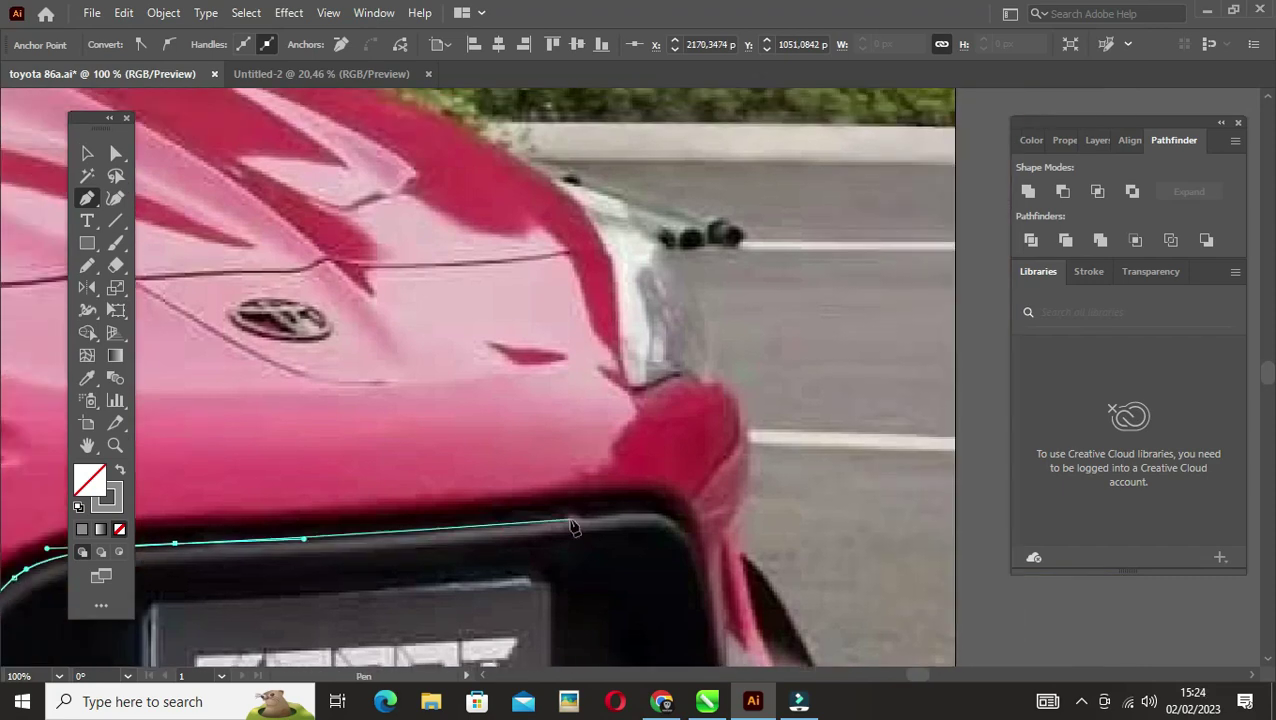
pyautogui.moveTo(156, 573); pyautogui.dragTo(521, 515)
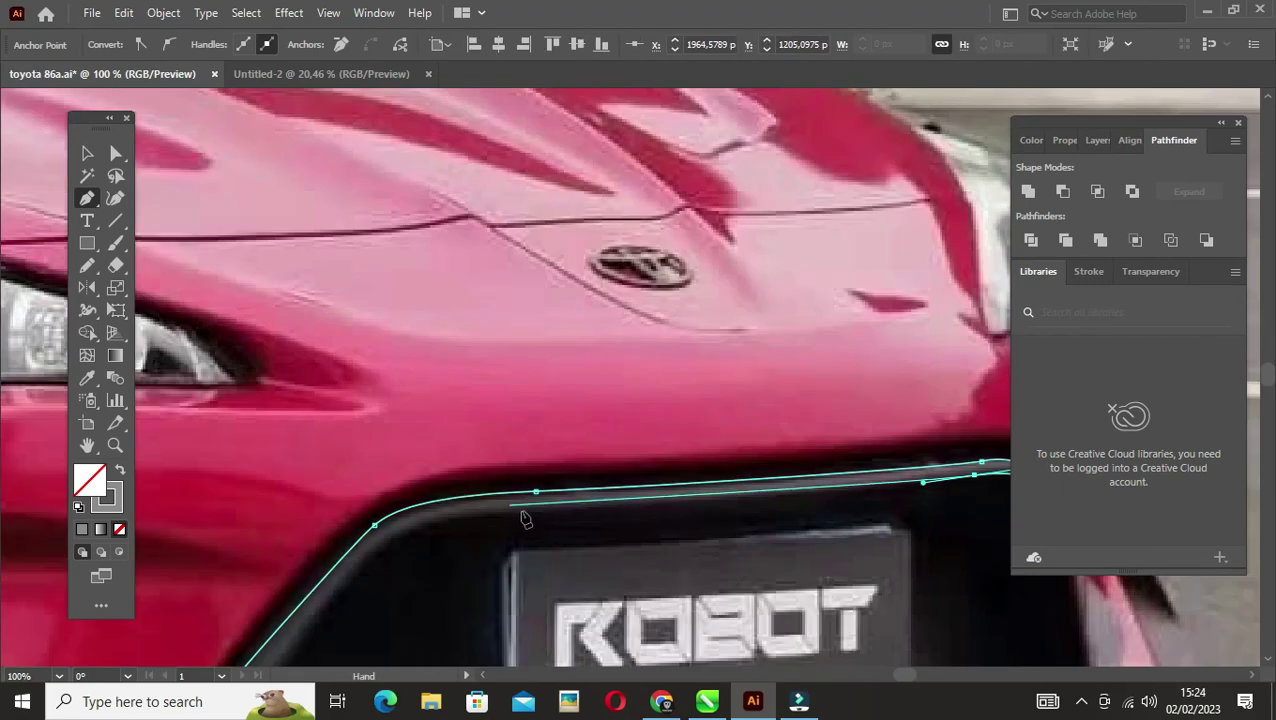
pyautogui.moveTo(360, 568); pyautogui.dragTo(416, 441)
pyautogui.moveTo(389, 543); pyautogui.dragTo(332, 306)
pyautogui.moveTo(234, 410); pyautogui.dragTo(243, 437)
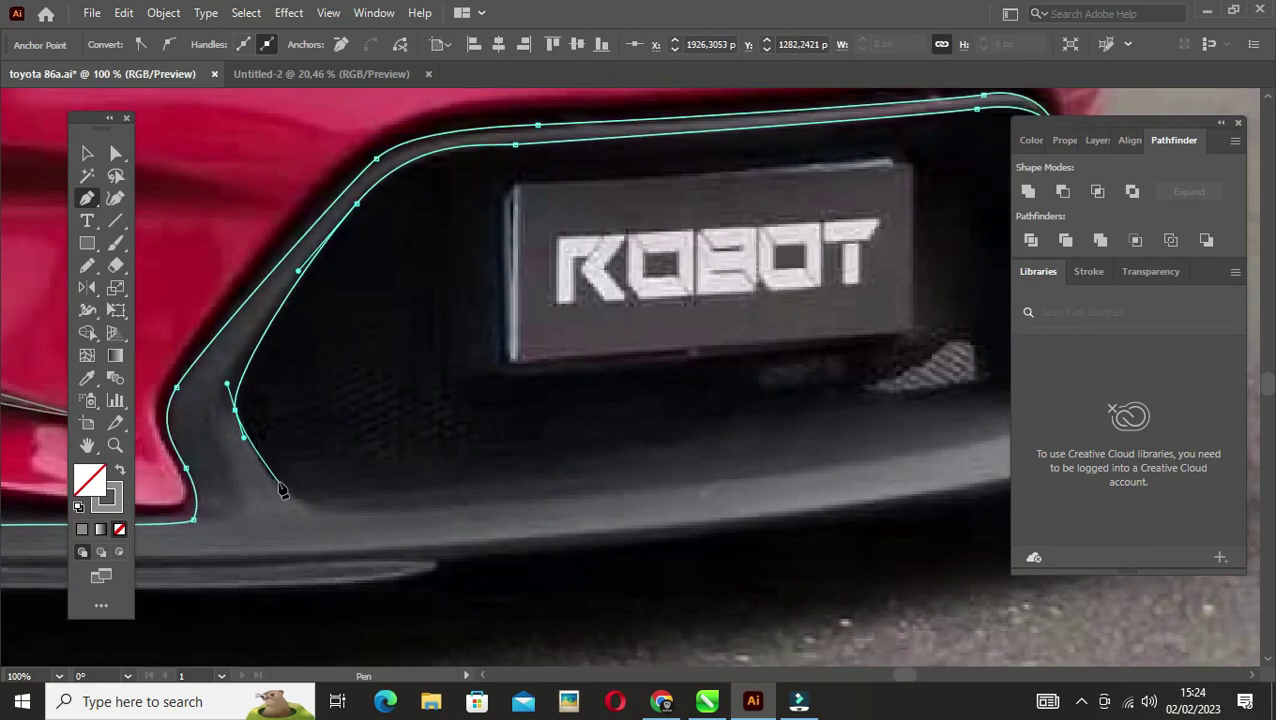
pyautogui.click(281, 490)
pyautogui.moveTo(678, 462); pyautogui.dragTo(472, 525)
pyautogui.click(763, 476)
# Step: Add curved anchors following the bumper's contour toward the fog-light area
pyautogui.moveTo(763, 470); pyautogui.dragTo(556, 536)
pyautogui.moveTo(643, 540); pyautogui.dragTo(662, 528)
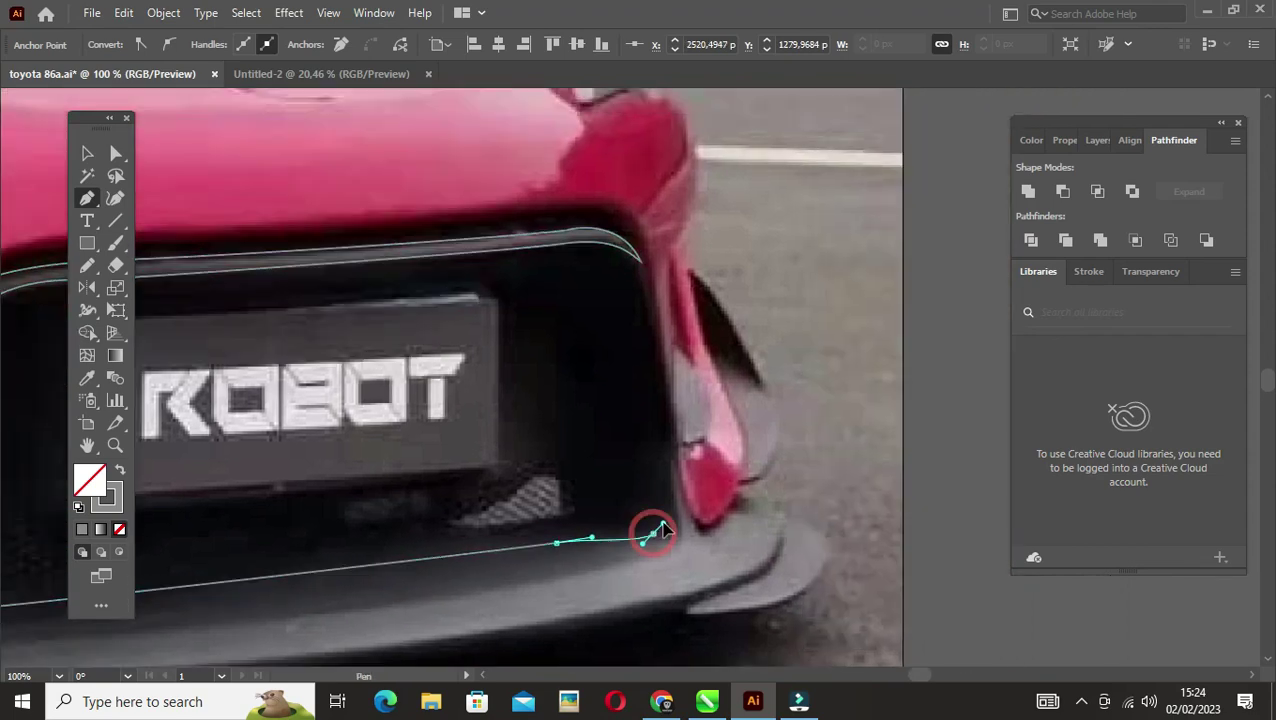
pyautogui.click(763, 513)
pyautogui.moveTo(763, 513); pyautogui.dragTo(778, 460)
pyautogui.moveTo(517, 578)
pyautogui.mouseDown()
pyautogui.moveTo(437, 592)
pyautogui.moveTo(880, 500)
pyautogui.mouseUp()
pyautogui.moveTo(300, 530); pyautogui.dragTo(700, 530)
pyautogui.moveTo(430, 600); pyautogui.dragTo(600, 515)
pyautogui.moveTo(675, 529); pyautogui.dragTo(714, 535)
# Step: Finish the bumper path along its lower edge and up the corner
pyautogui.hscroll(5, 714, 530)
pyautogui.click(367, 542)
pyautogui.hscroll(-6, 400, 540)
pyautogui.click(437, 536)
pyautogui.click(174, 493)
pyautogui.click(201, 462)
pyautogui.click(201, 405)
pyautogui.press('v')
pyautogui.hotkey('ctrl', 'shift', 'a')
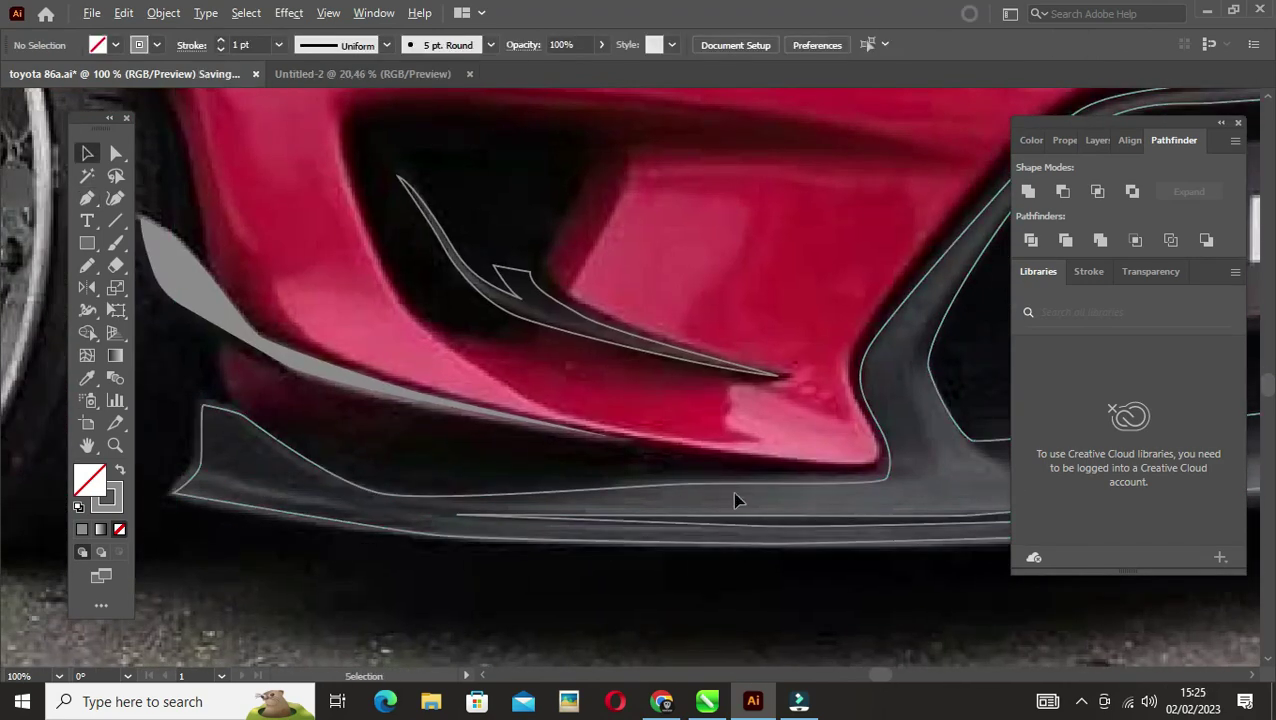
pyautogui.hotkey('ctrl', '-')
pyautogui.scroll(3, 732, 542)
# Step: Trace a curved segment along the bumper's corner piece
pyautogui.press('p')
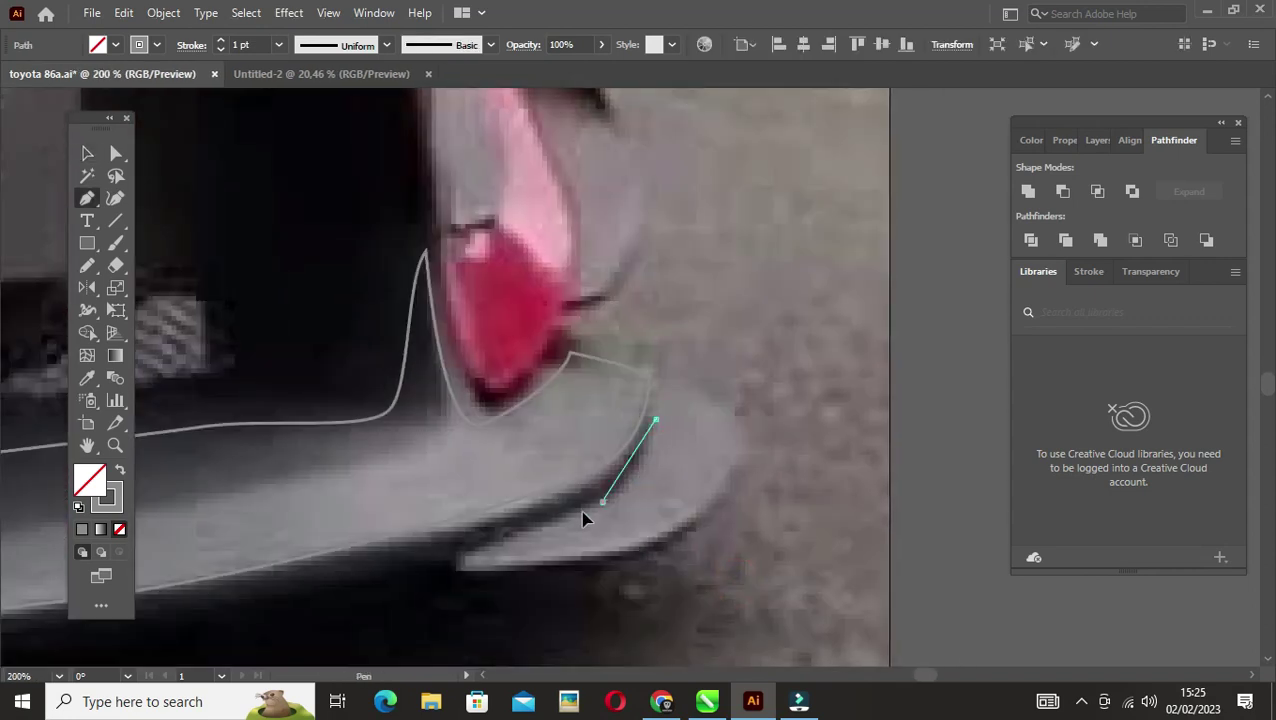
pyautogui.click(461, 562)
pyautogui.moveTo(600, 556); pyautogui.dragTo(670, 537)
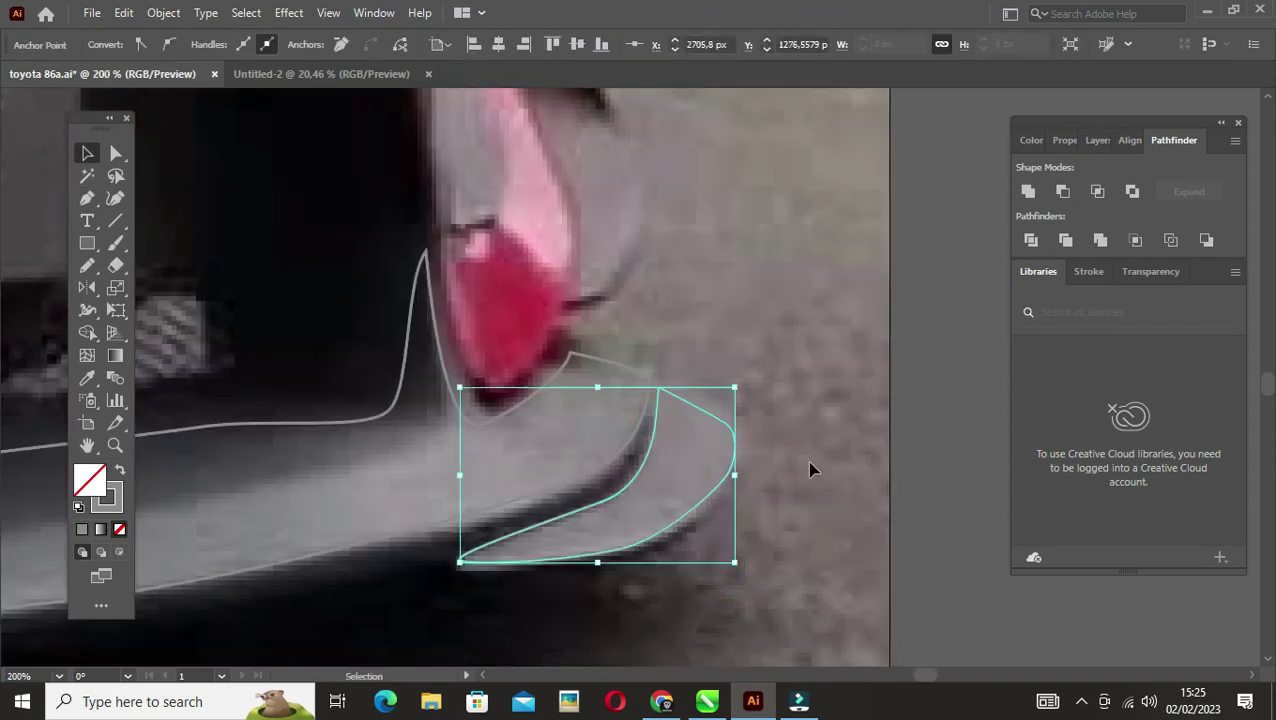
pyautogui.hotkey('ctrl', 'shift', 'a')
pyautogui.press('p')
pyautogui.hotkey('ctrl', '-')
# Step: Trace the side canard as a closed shape and start another curved path
pyautogui.click(550, 305)
pyautogui.click(621, 362)
pyautogui.scroll(1, 565, 297)
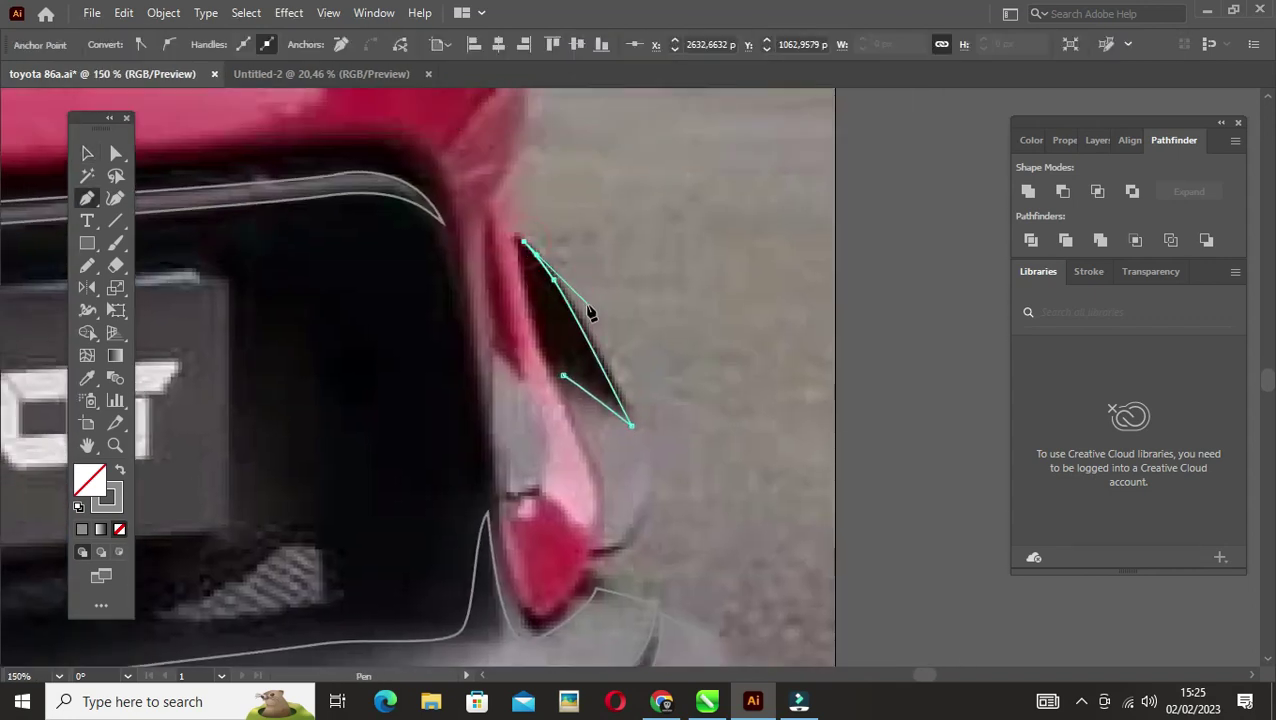
pyautogui.scroll(-1, 655, 467)
pyautogui.moveTo(612, 505); pyautogui.dragTo(610, 512)
pyautogui.click(565, 338)
pyautogui.click(502, 323)
pyautogui.moveTo(542, 442); pyautogui.dragTo(510, 456)
pyautogui.hotkey('ctrl', 'shift', 'a')
# Step: Outline the ROBOT licence plate and zoom out to the whole car
pyautogui.hotkey('ctrl', '-')
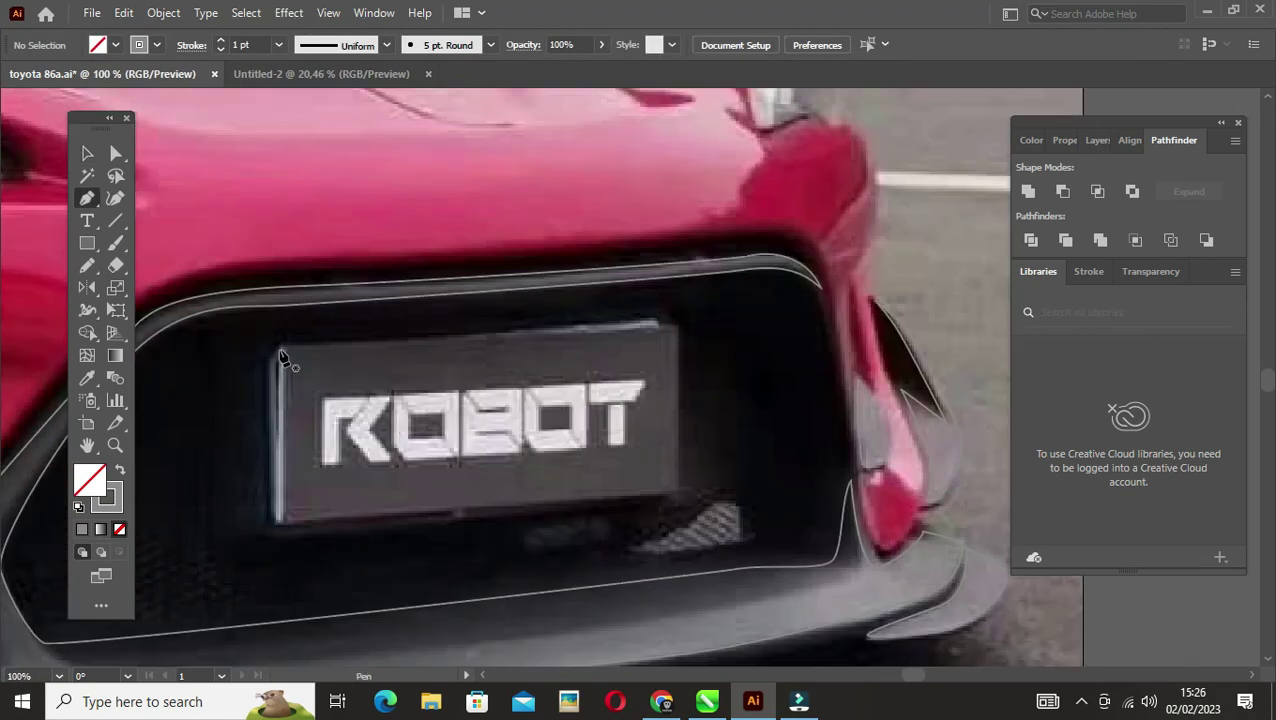
pyautogui.click(675, 330)
pyautogui.click(678, 490)
pyautogui.click(283, 350)
pyautogui.hotkey('ctrl', '-')
pyautogui.hotkey('ctrl', '-')
pyautogui.hotkey('ctrl', '-')
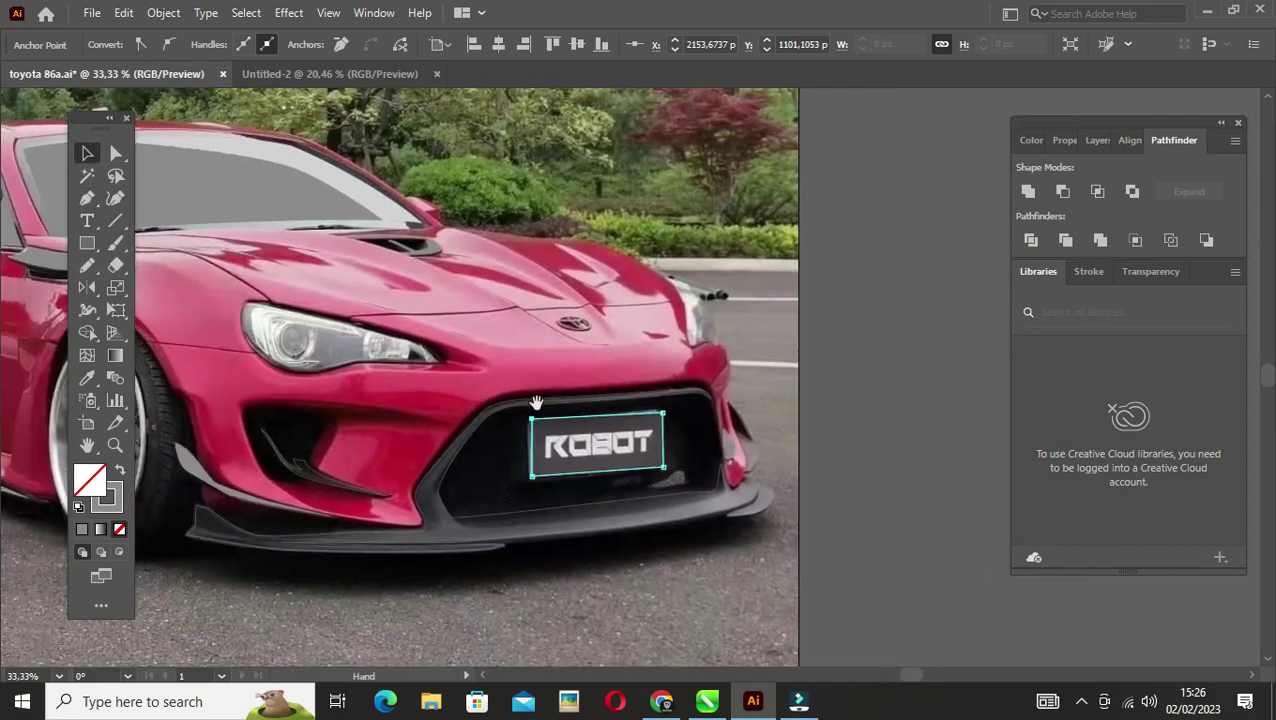
pyautogui.hotkey('ctrl', 'shift', 'a')
pyautogui.hotkey('ctrl', '0')
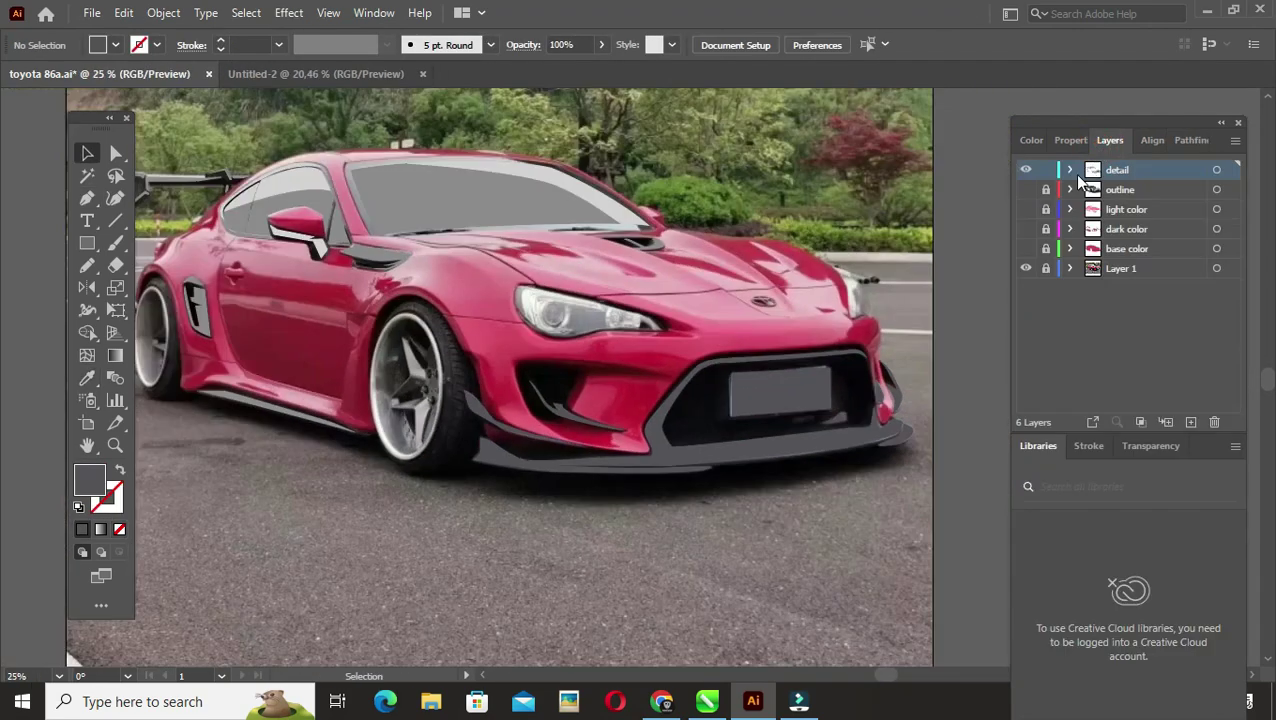
# Step: Preview the colour layers, then trace the door-handle recess as an unfilled closed shape
pyautogui.moveTo(1025, 189); pyautogui.dragTo(1025, 248)
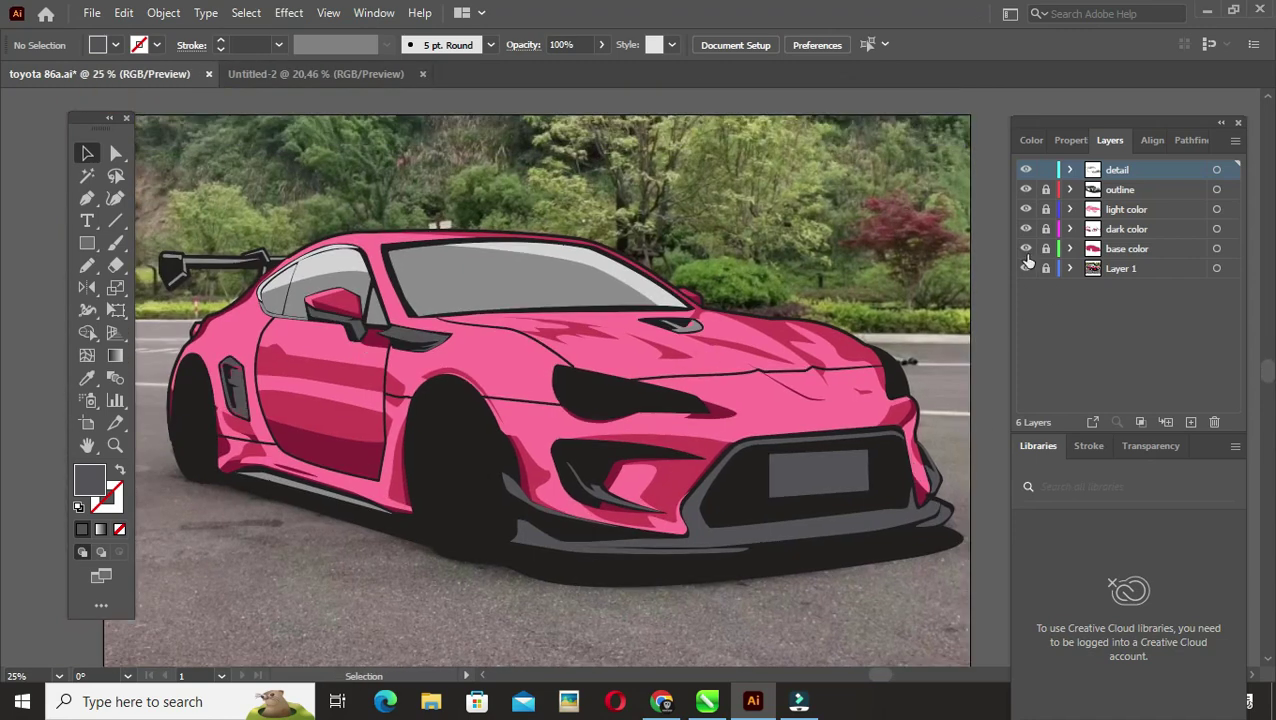
pyautogui.moveTo(1025, 189); pyautogui.dragTo(1025, 248)
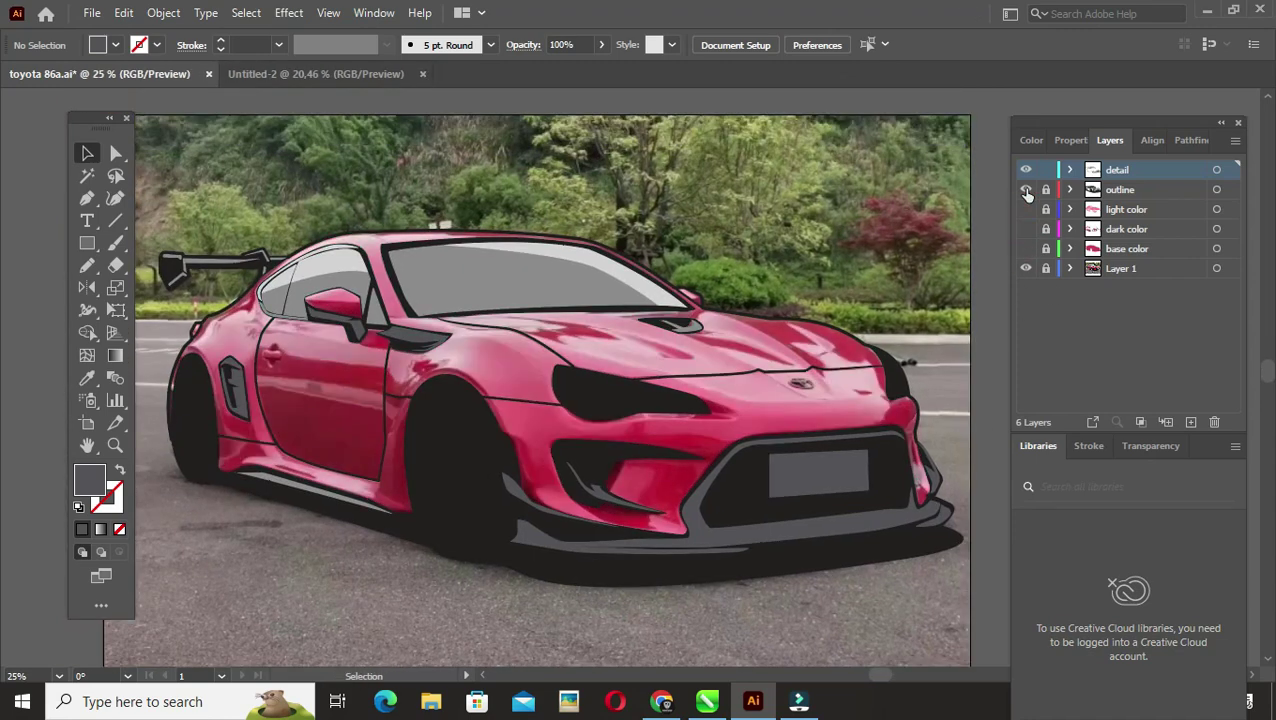
pyautogui.scroll(5, 557, 521)
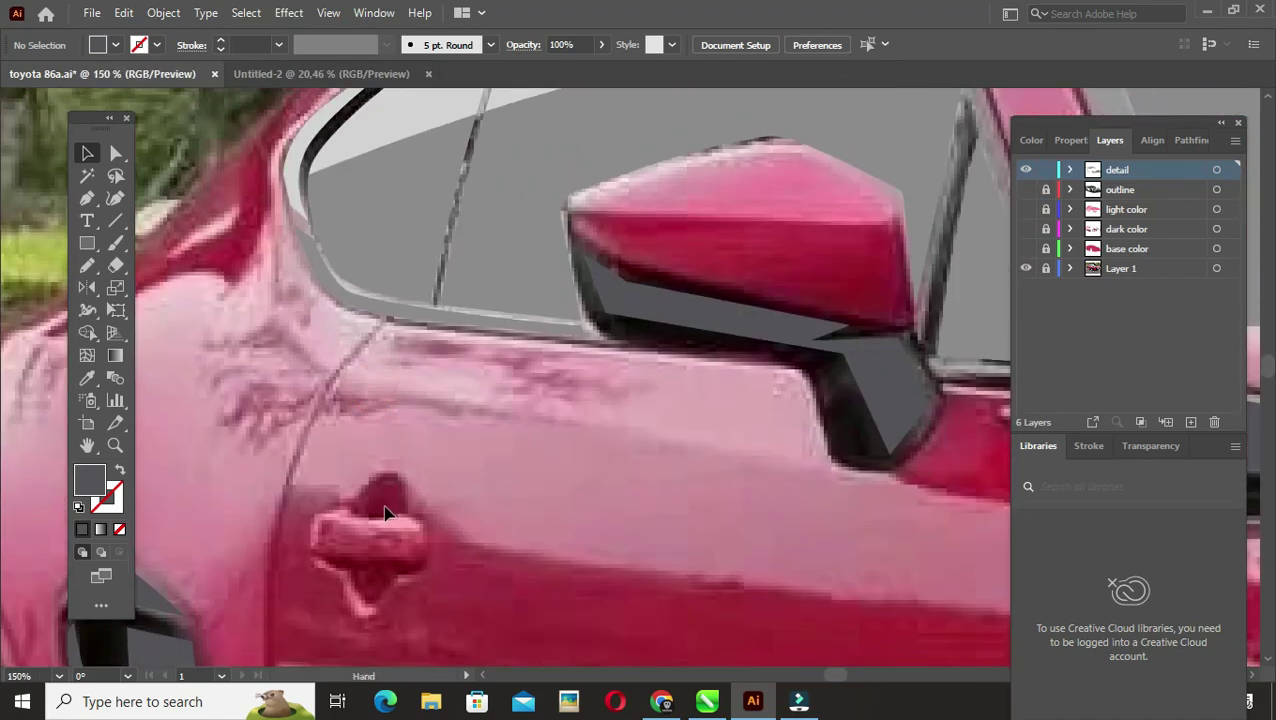
pyautogui.click(119, 471)
pyautogui.click(352, 516)
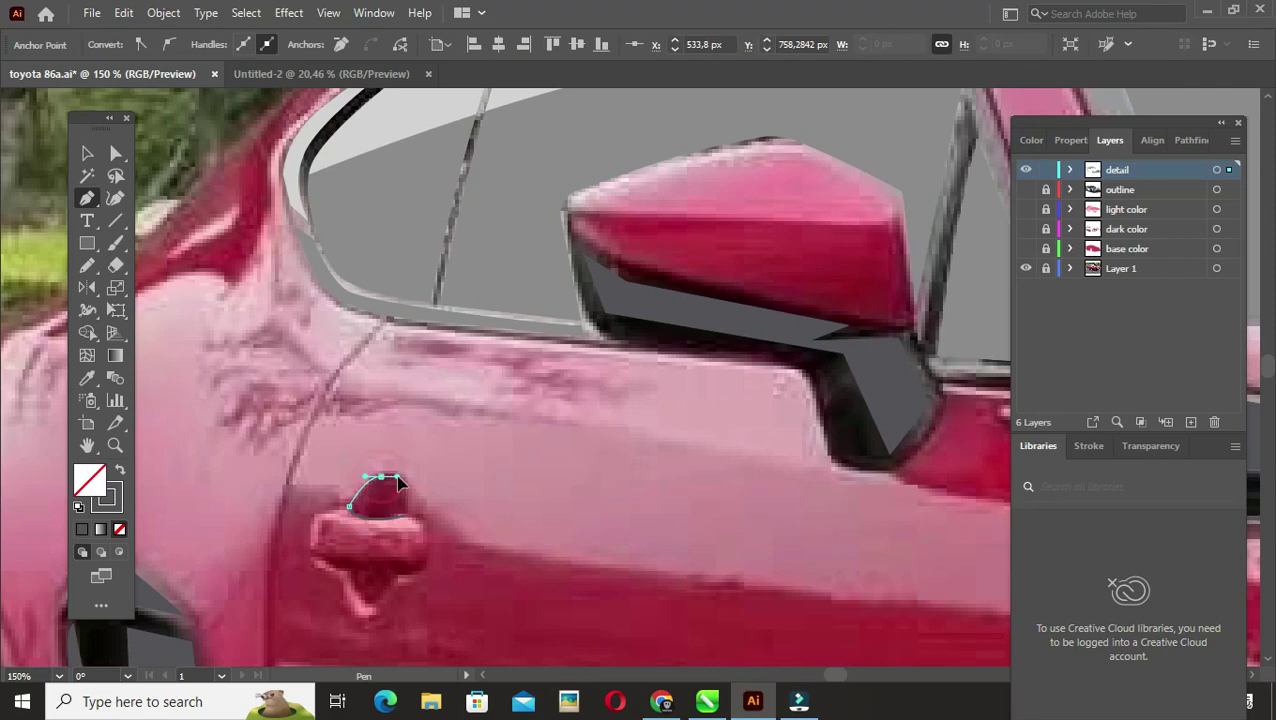
pyautogui.scroll(-1, 418, 566)
pyautogui.click(313, 530)
pyautogui.click(420, 540)
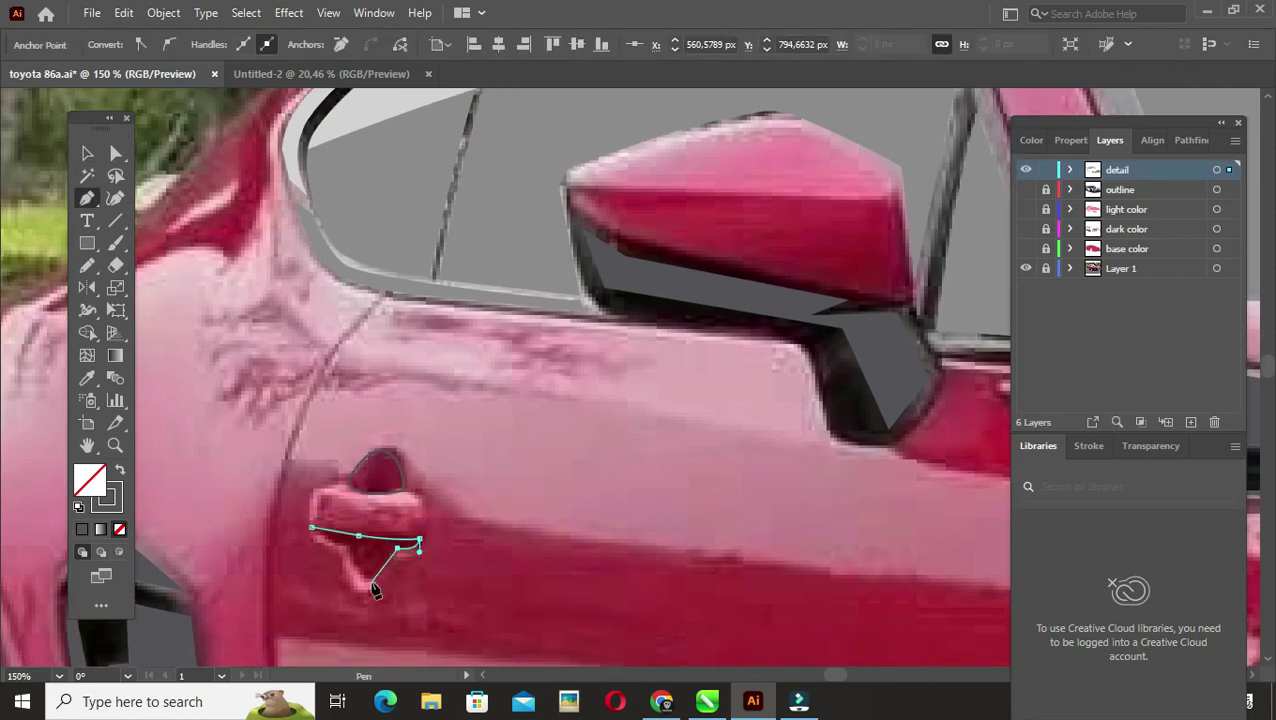
pyautogui.click(340, 549)
# Step: Trace the lower bumper canard as a closed shape
pyautogui.scroll(-4, 450, 550)
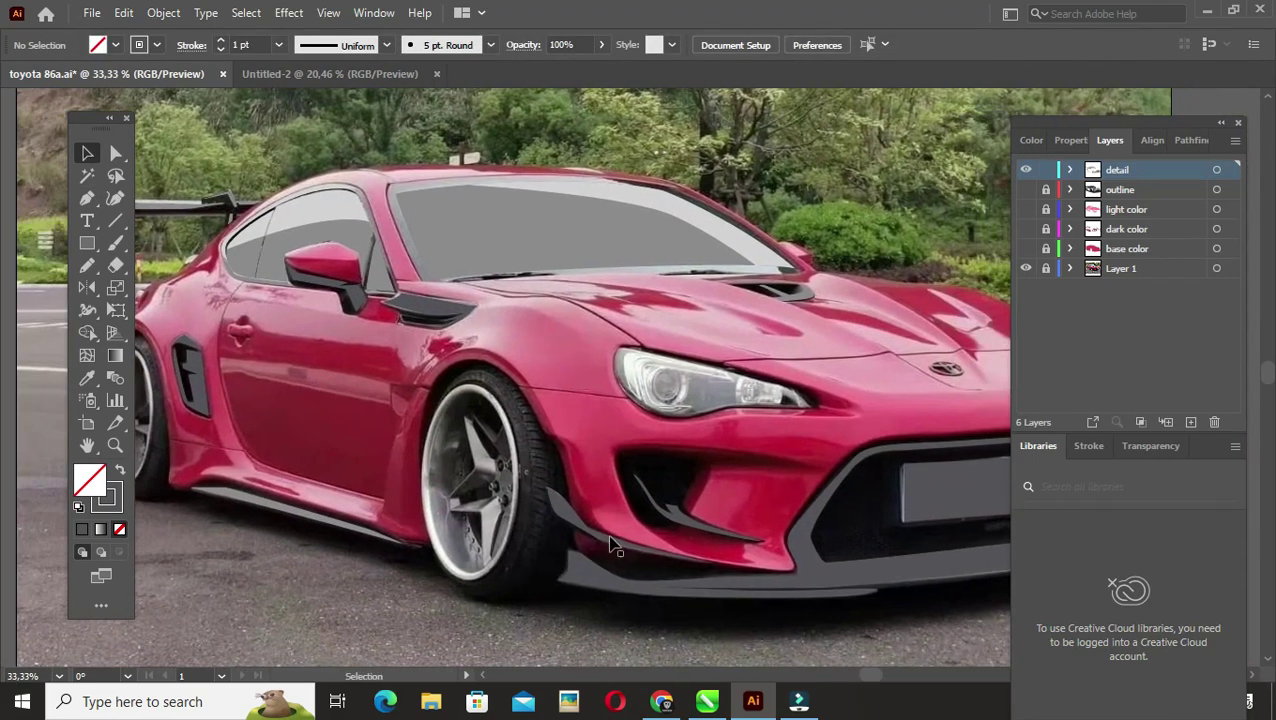
pyautogui.scroll(2, 563, 545)
pyautogui.click(527, 509)
pyautogui.click(568, 527)
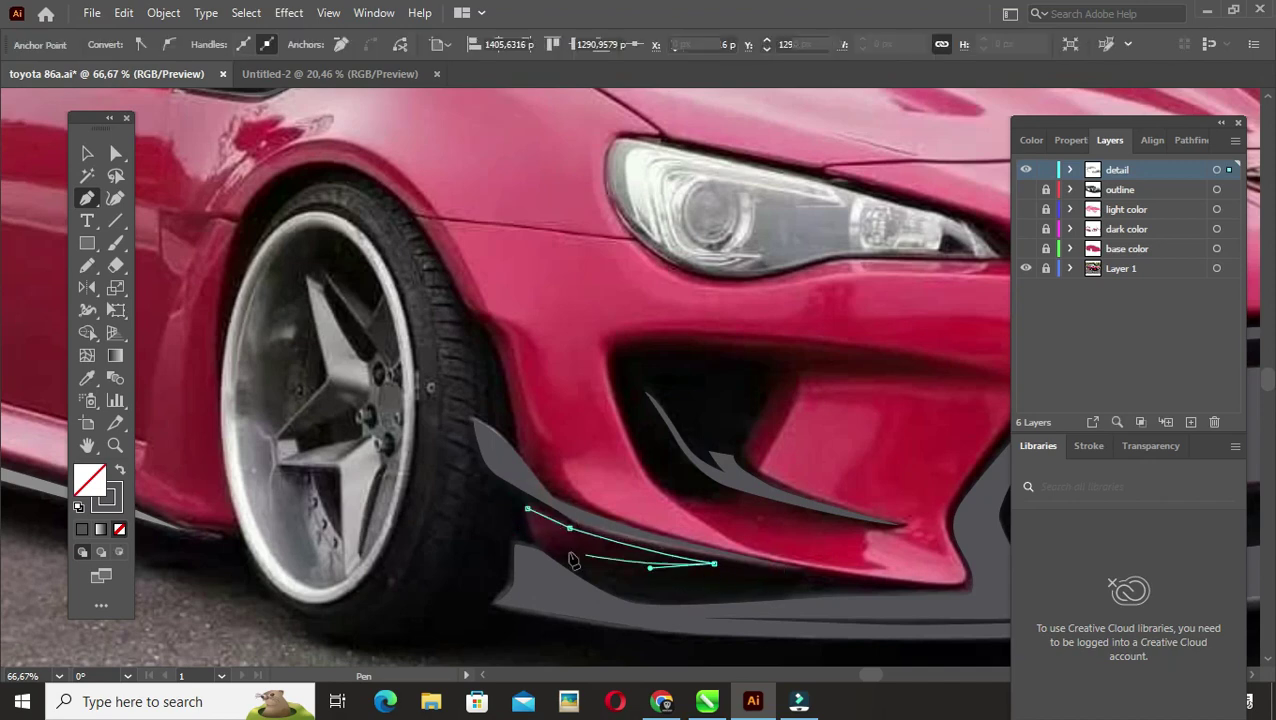
pyautogui.keyDown('ctrl'); pyautogui.click(505, 515); pyautogui.keyUp('ctrl')
pyautogui.click(441, 521)
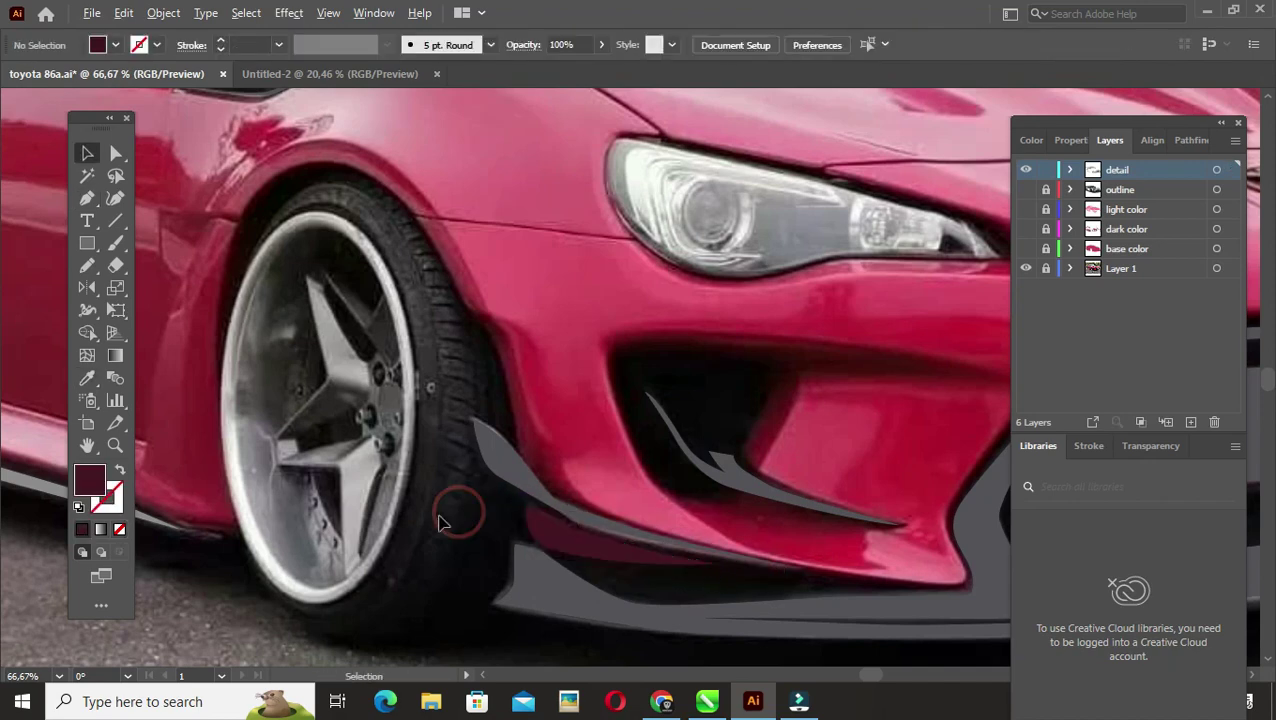
# Step: Select the door-handle shape to check it, then deselect it
pyautogui.scroll(-2, 347, 419)
pyautogui.scroll(4, 356, 353)
pyautogui.click(356, 353)
pyautogui.click(421, 436)
pyautogui.scroll(-3, 421, 436)
pyautogui.scroll(2, 352, 432)
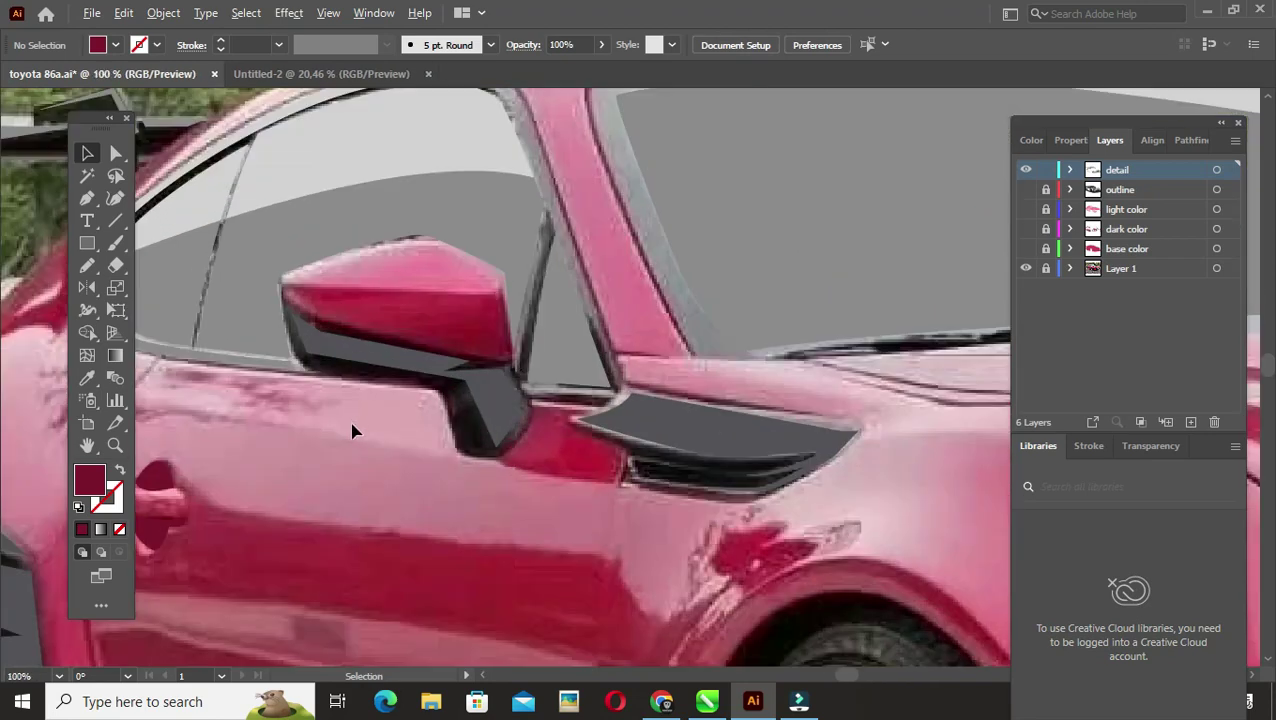
pyautogui.scroll(-1, 352, 432)
# Step: With outline and colour layers visible, trace and select the rear wheel-arch shading shape
pyautogui.moveTo(1025, 189); pyautogui.dragTo(1027, 248)
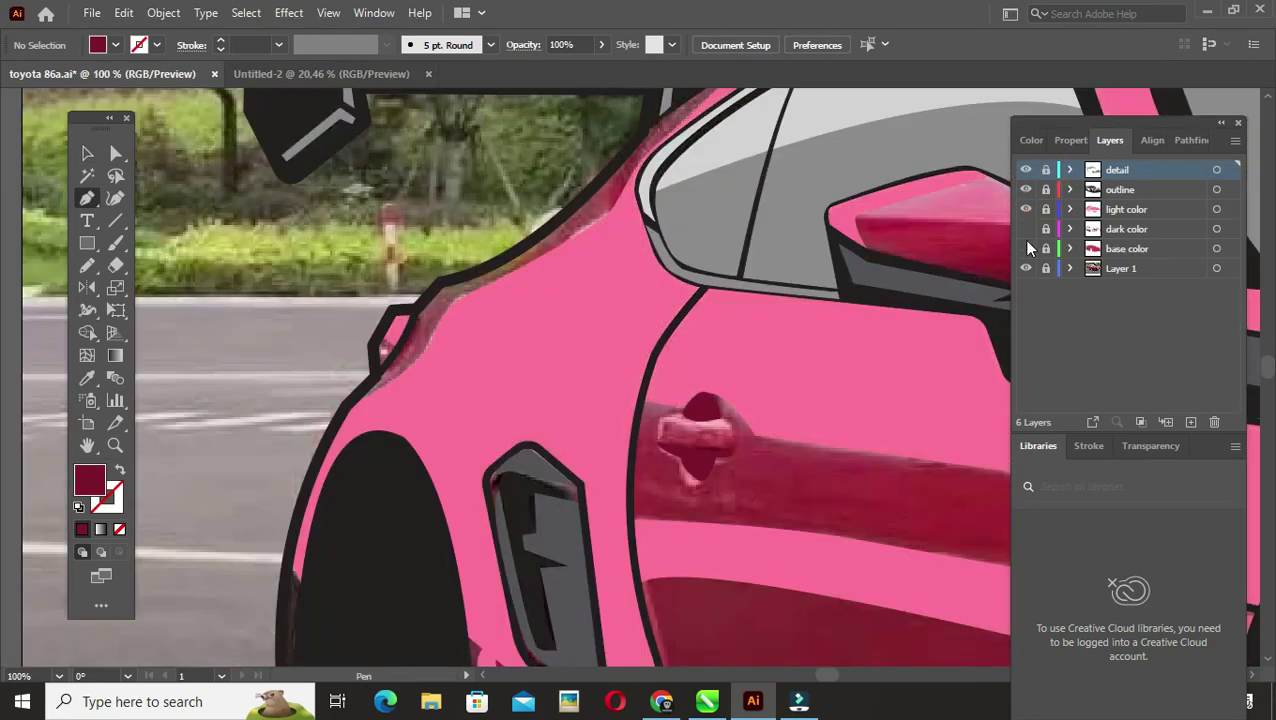
pyautogui.click(1025, 229)
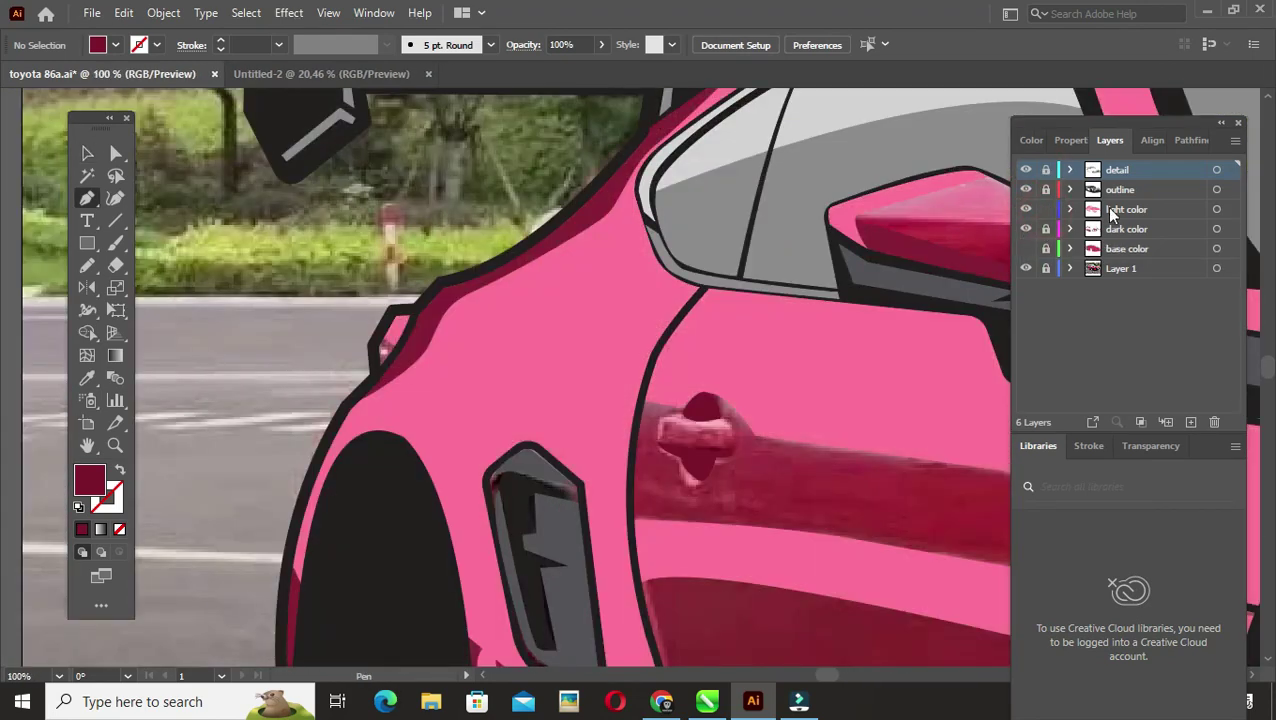
pyautogui.moveTo(432, 557); pyautogui.dragTo(454, 594)
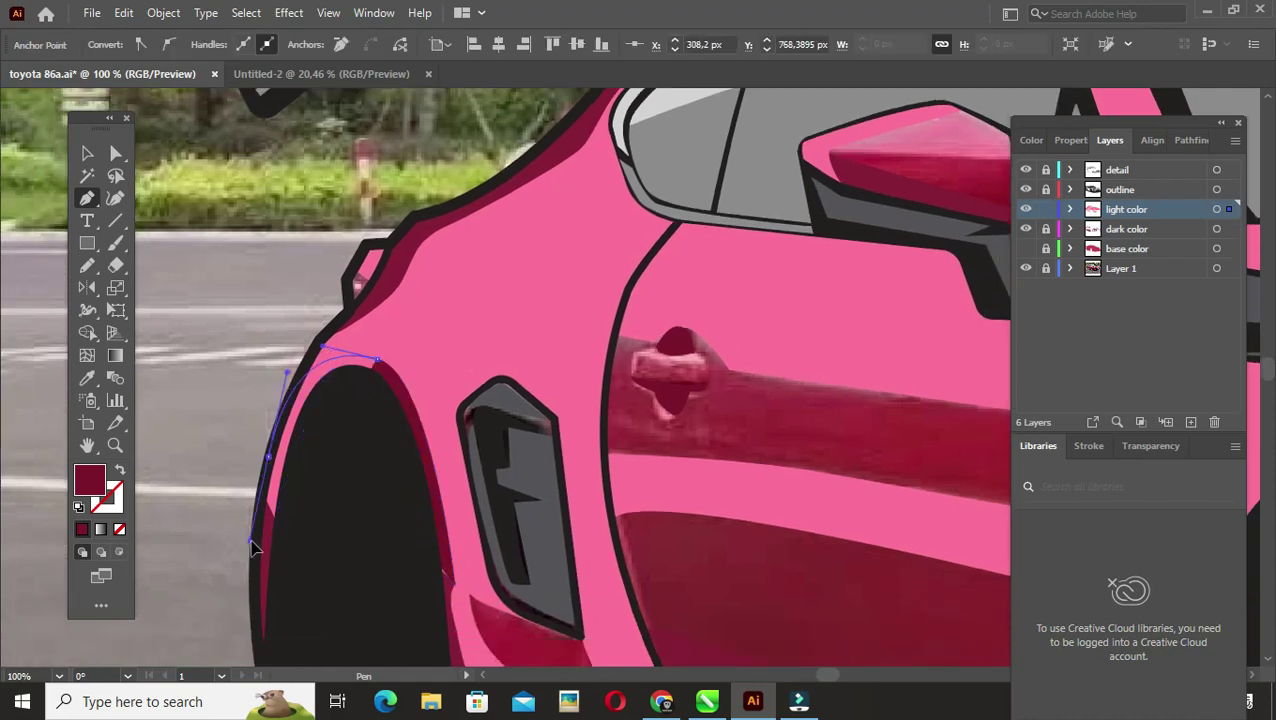
pyautogui.click(283, 530)
pyautogui.scroll(2, 470, 550)
pyautogui.press('a')
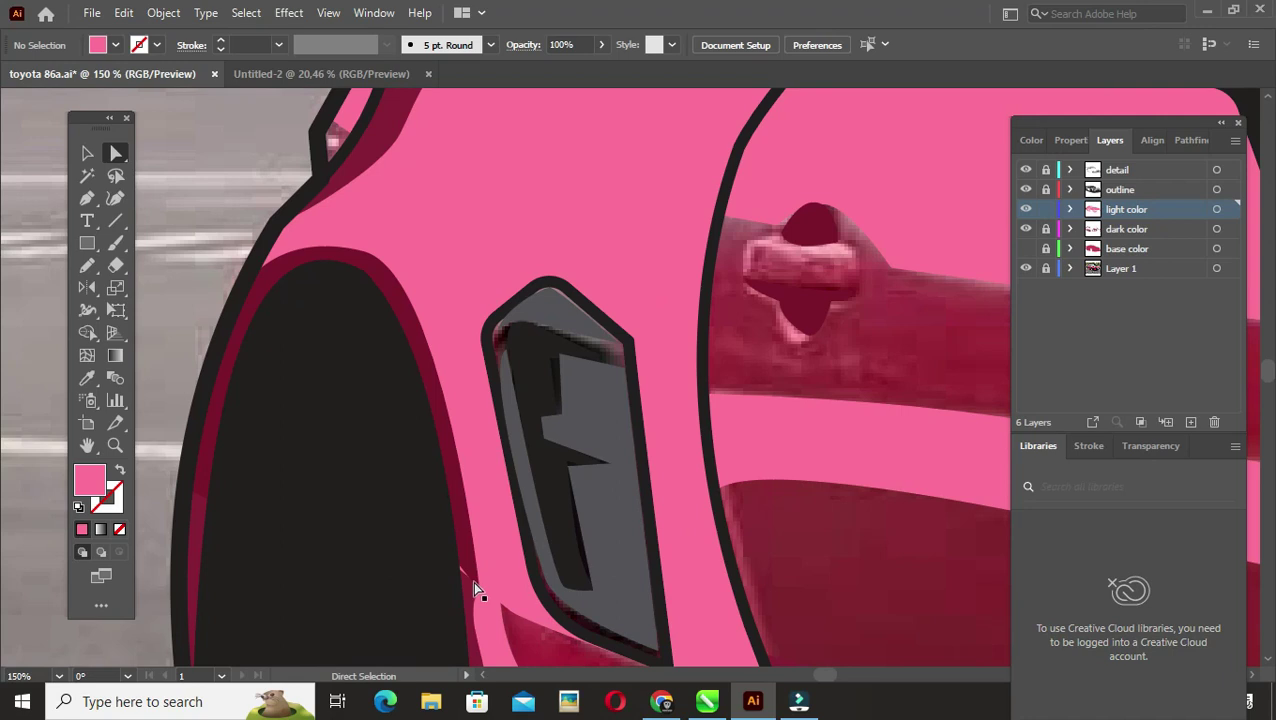
pyautogui.click(450, 565)
# Step: Fill the wheel-arch shading with the sampled pink and compare against the base colour layer
pyautogui.click(478, 590)
pyautogui.press('i')
pyautogui.click(478, 640)
pyautogui.press('v')
pyautogui.scroll(-3, 427, 387)
pyautogui.scroll(3, 427, 387)
pyautogui.click(1026, 249)
pyautogui.click(1026, 249)
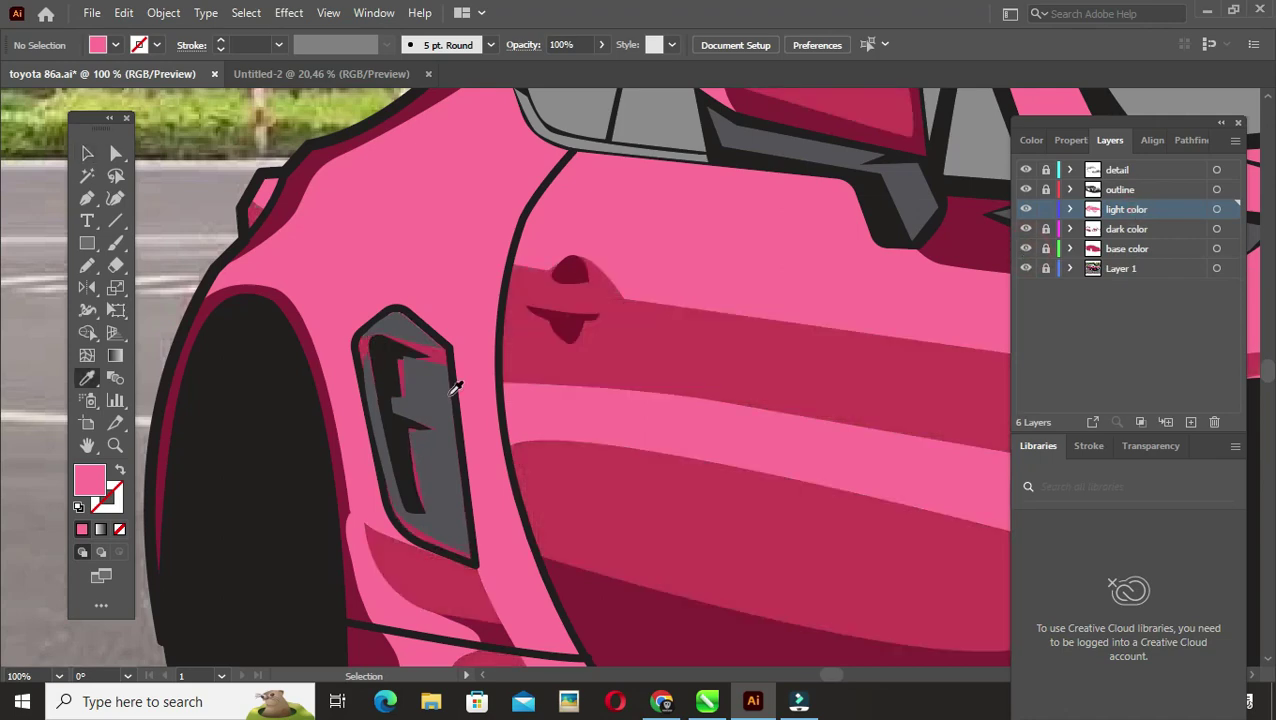
# Step: Save the illustration and hide the outline and colour layers
pyautogui.press('v')
pyautogui.scroll(-4, 453, 388)
pyautogui.scroll(1, 570, 440)
pyautogui.hotkey('ctrl', 's')
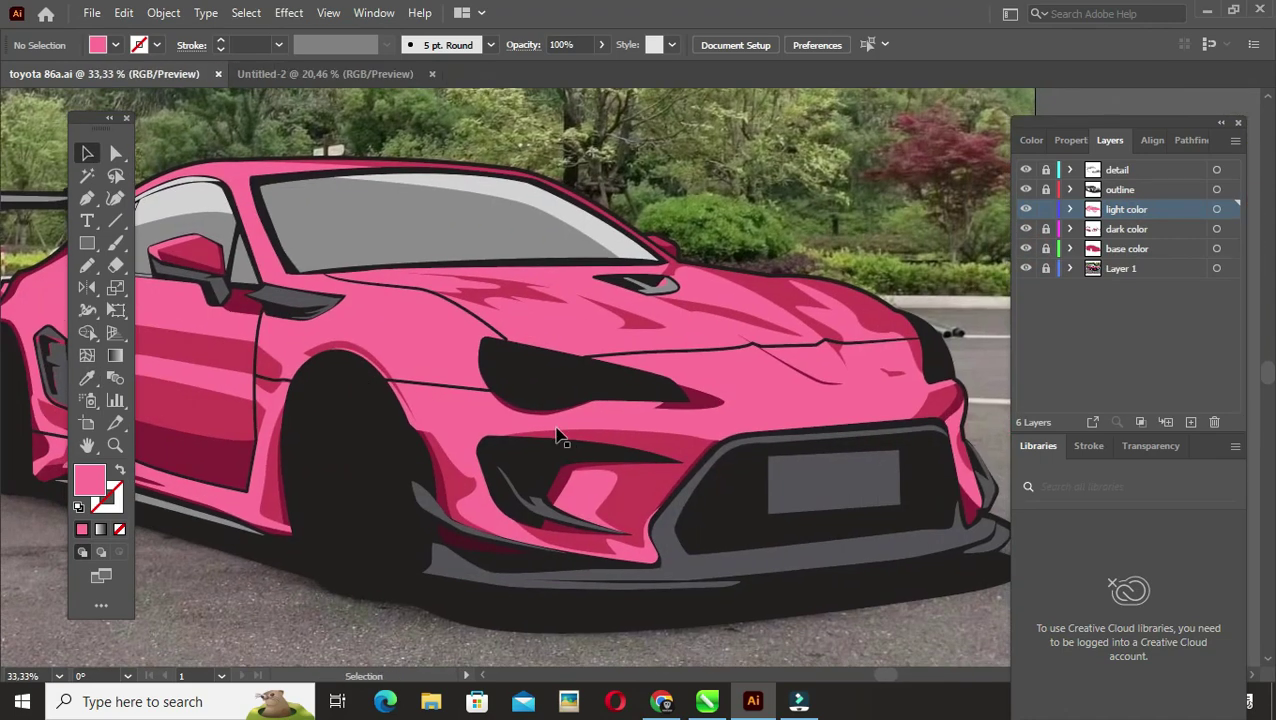
pyautogui.scroll(-1, 558, 437)
pyautogui.moveTo(1026, 190); pyautogui.dragTo(1026, 249)
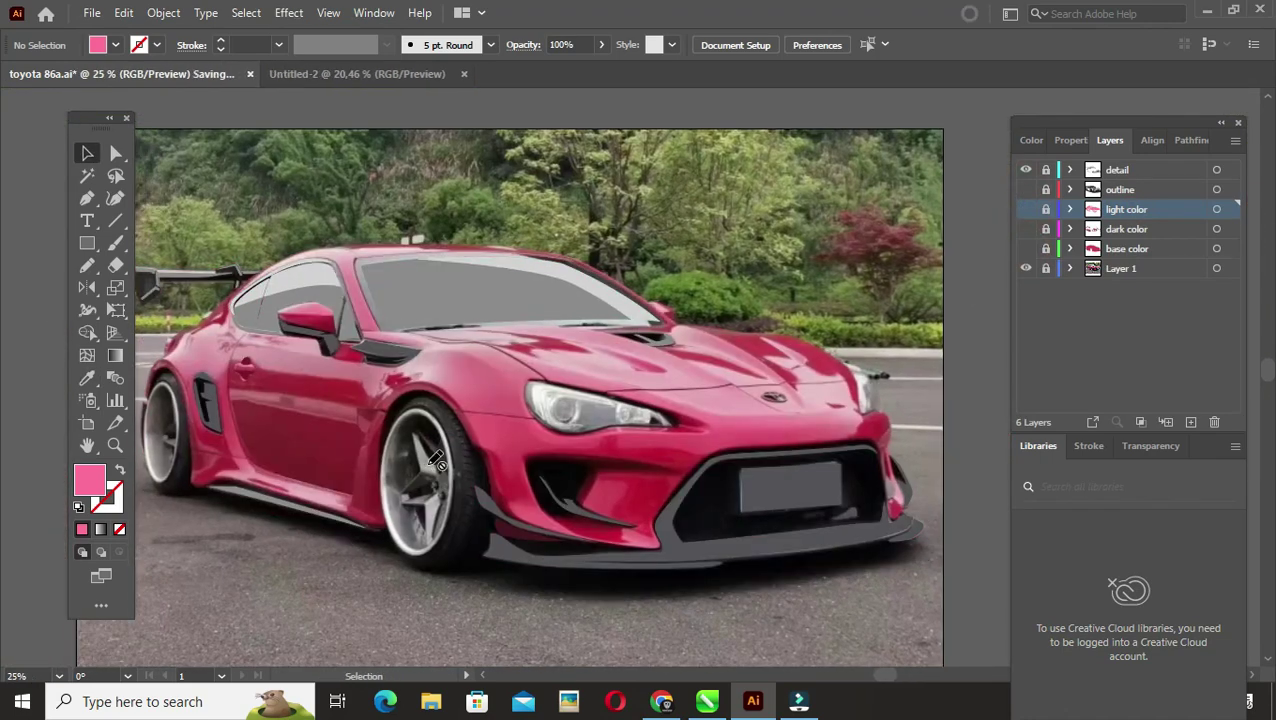
# Step: Draw an outline-only red ellipse over the front wheel rim and stretch it to fit
pyautogui.scroll(2, 425, 515)
pyautogui.click(119, 471)
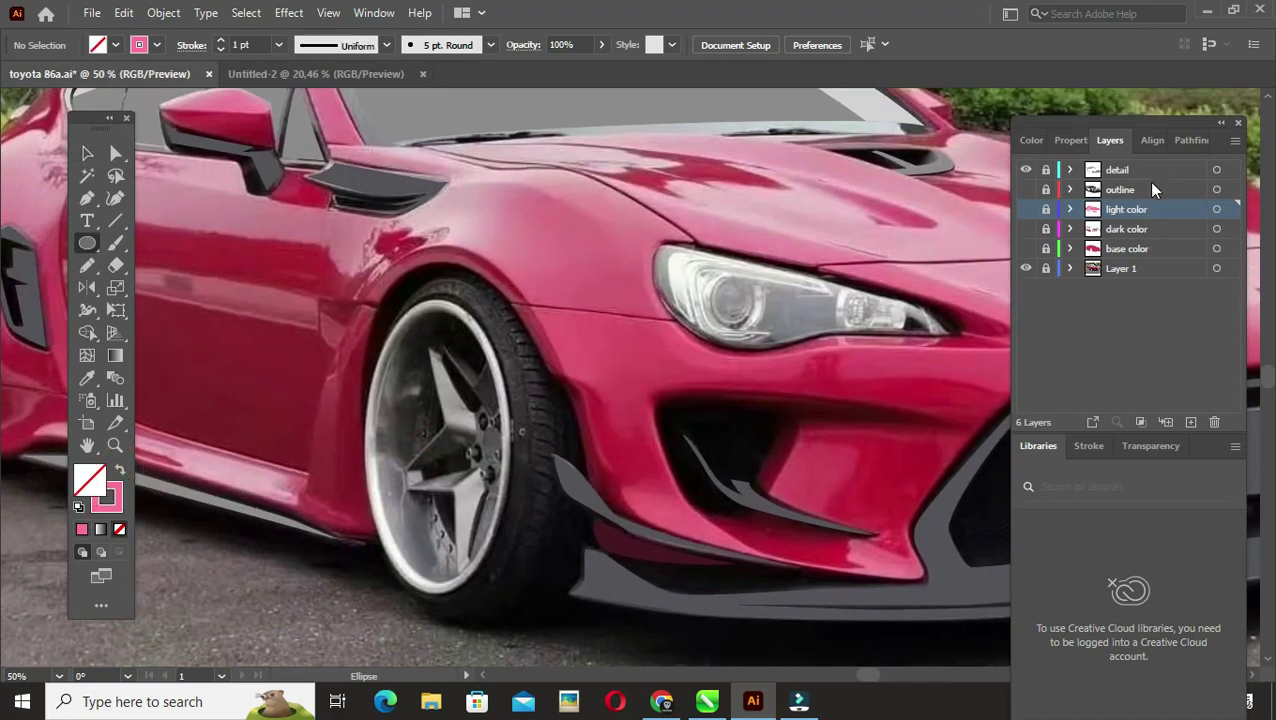
pyautogui.moveTo(478, 580); pyautogui.dragTo(518, 596)
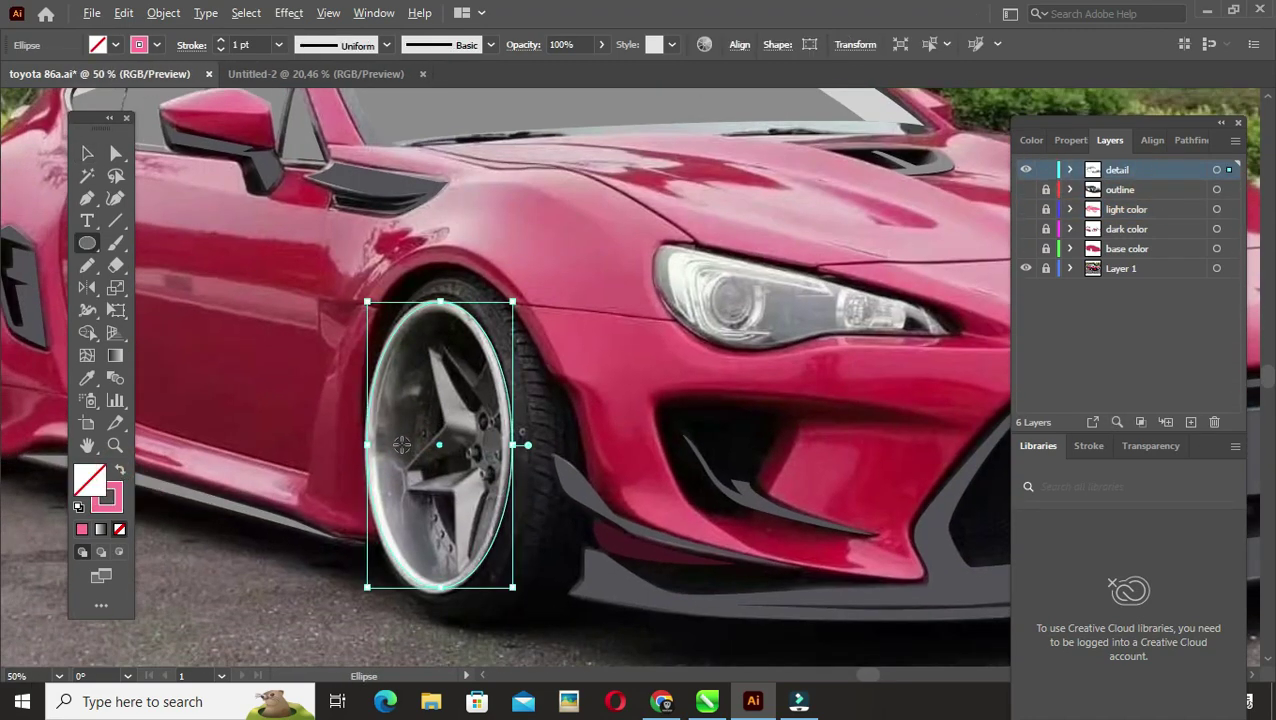
pyautogui.scroll(1, 420, 459)
pyautogui.press('v')
pyautogui.hotkey('shift', 'x')
pyautogui.hotkey('shift', 'x')
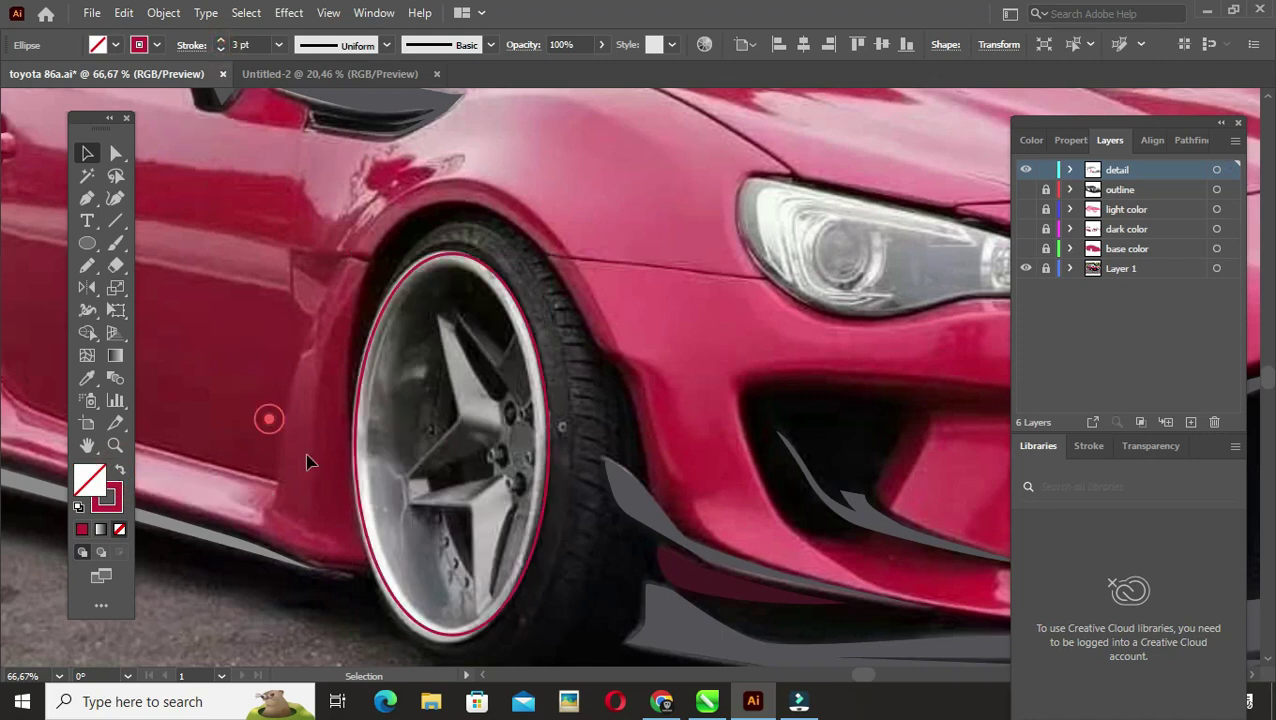
pyautogui.press('e')
pyautogui.moveTo(452, 634); pyautogui.dragTo(450, 648)
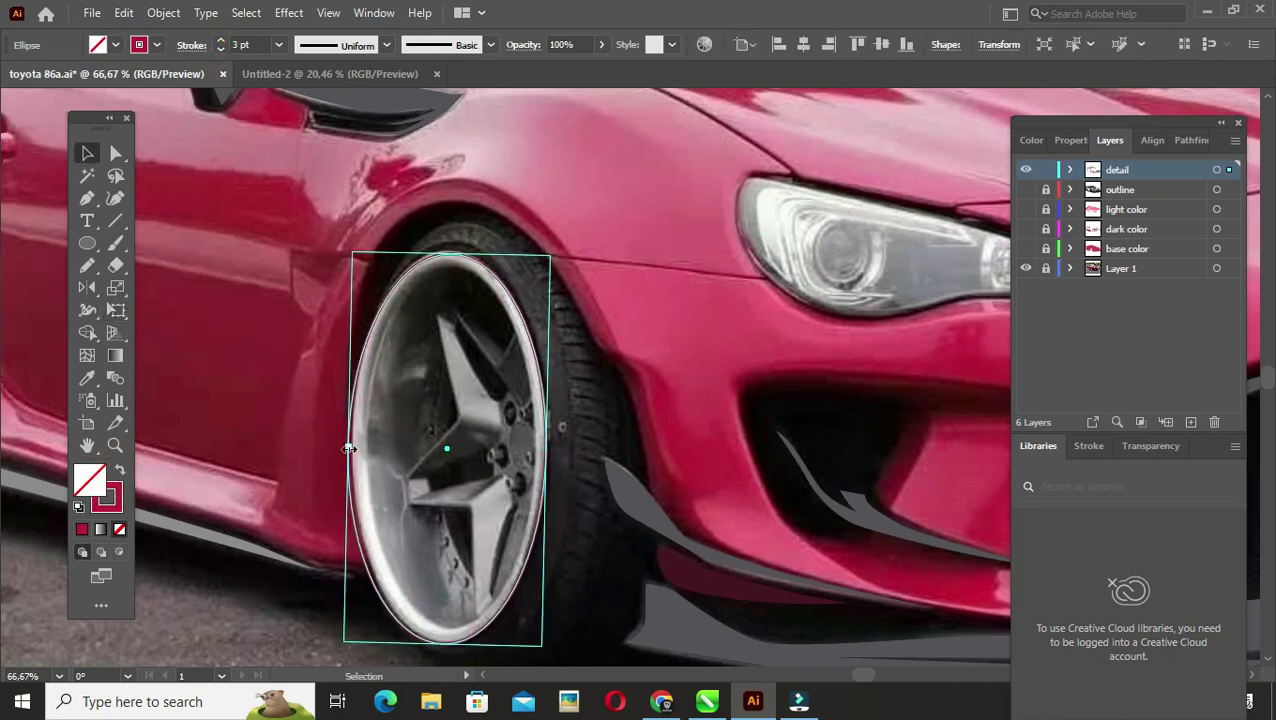
pyautogui.press('v')
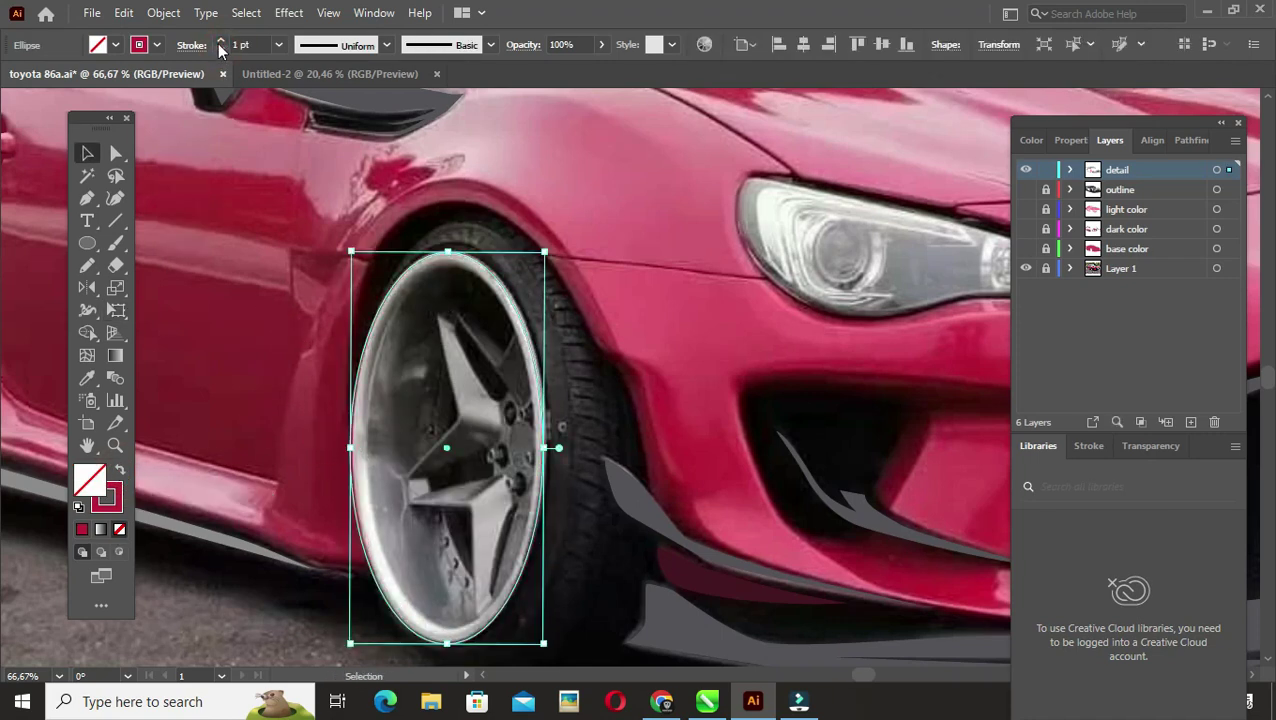
# Step: Add a rotated copy offset to the right, merge both with Shape Builder, and save
pyautogui.scroll(2, 322, 370)
pyautogui.scroll(-2, 322, 370)
pyautogui.moveTo(507, 256); pyautogui.dragTo(566, 394)
pyautogui.moveTo(652, 224); pyautogui.dragTo(636, 246)
pyautogui.keyDown('shift'); pyautogui.click(420, 322); pyautogui.keyUp('shift')
pyautogui.hotkey('shift', 'm')
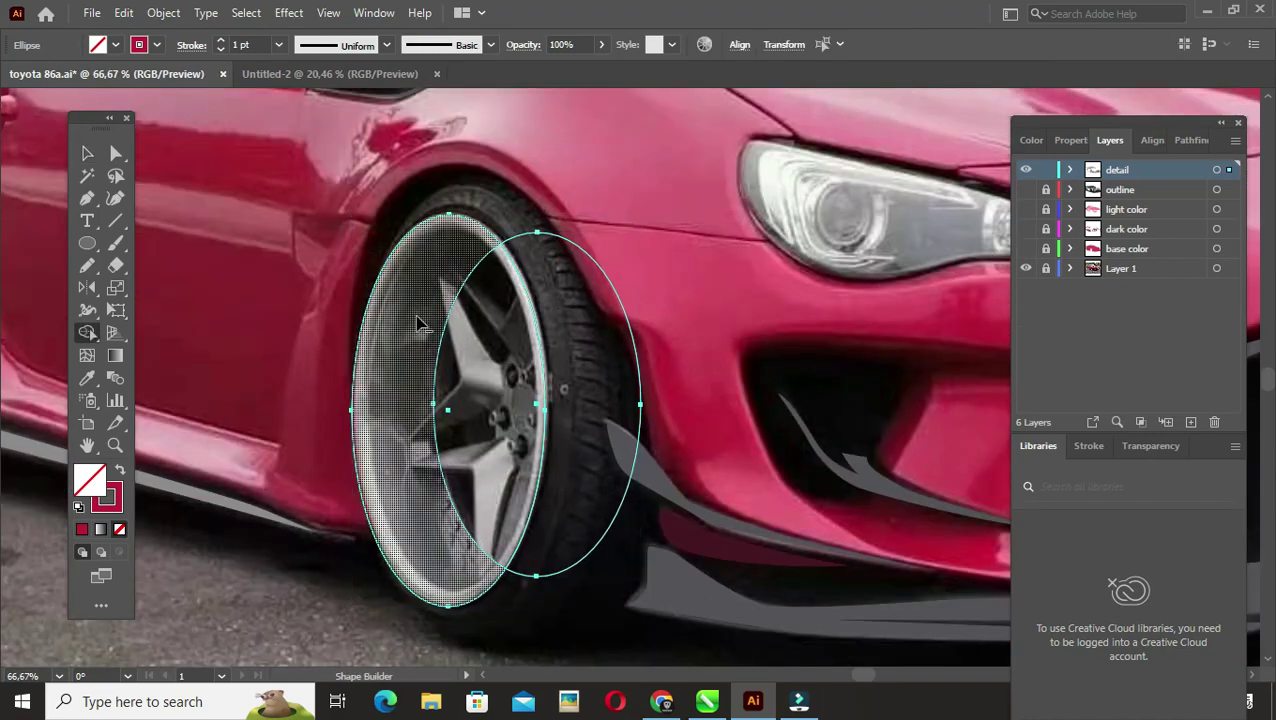
pyautogui.press('v')
pyautogui.scroll(2, 471, 379)
pyautogui.hotkey('ctrl', 's')
# Step: Pen-trace the upper spoke's outline along the rim edge and up the spoke
pyautogui.click(440, 237)
pyautogui.click(486, 268)
pyautogui.click(506, 300)
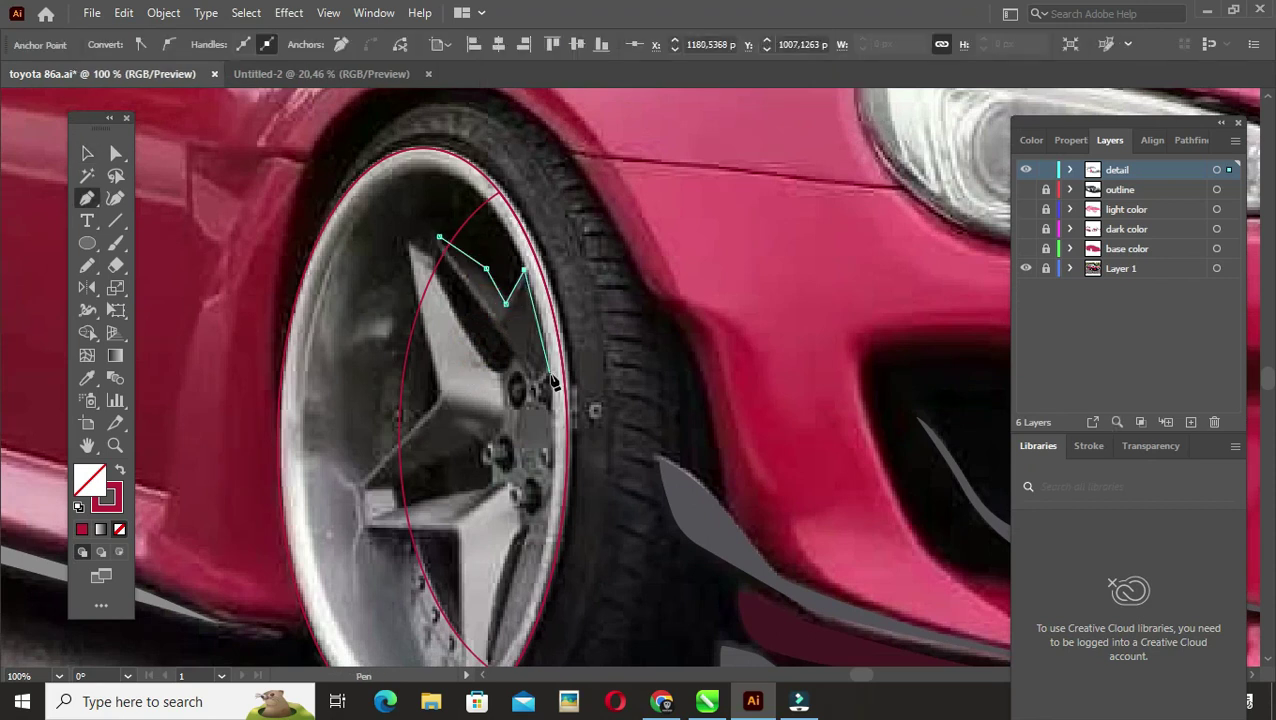
pyautogui.scroll(-1, 552, 381)
pyautogui.click(554, 332)
pyautogui.click(554, 391)
pyautogui.click(553, 450)
pyautogui.scroll(-3, 553, 450)
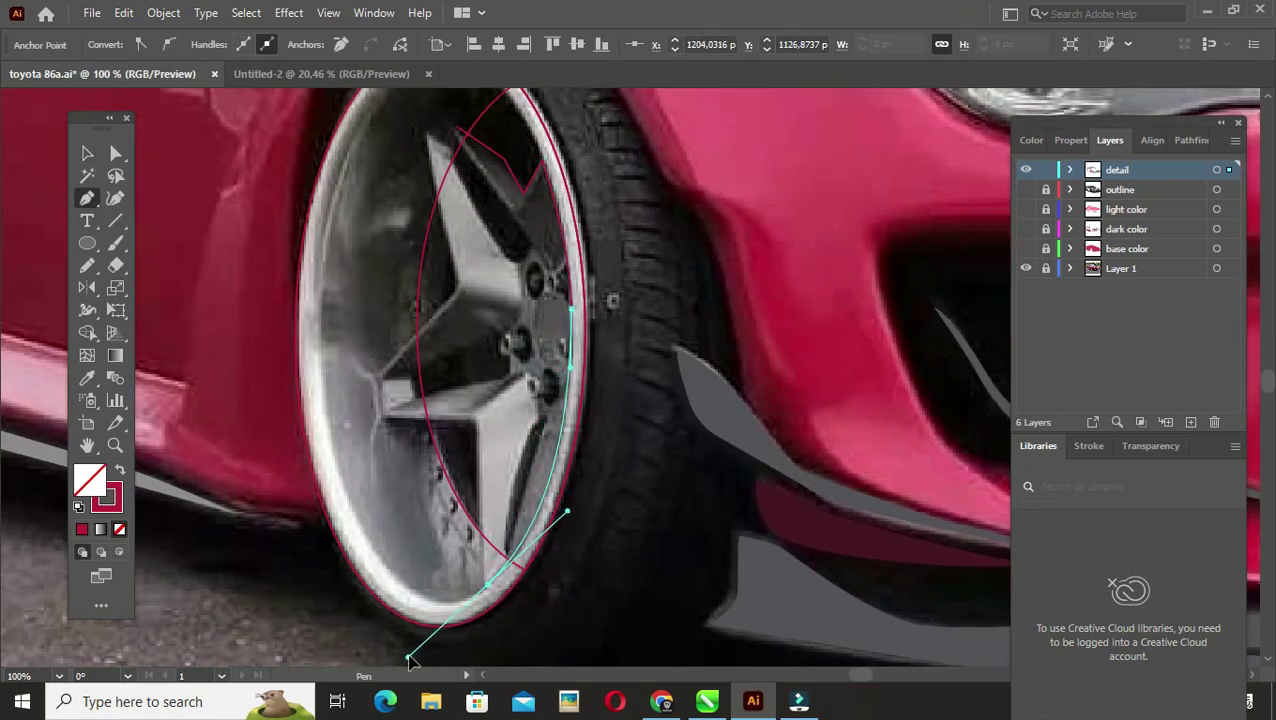
pyautogui.click(479, 447)
pyautogui.click(476, 418)
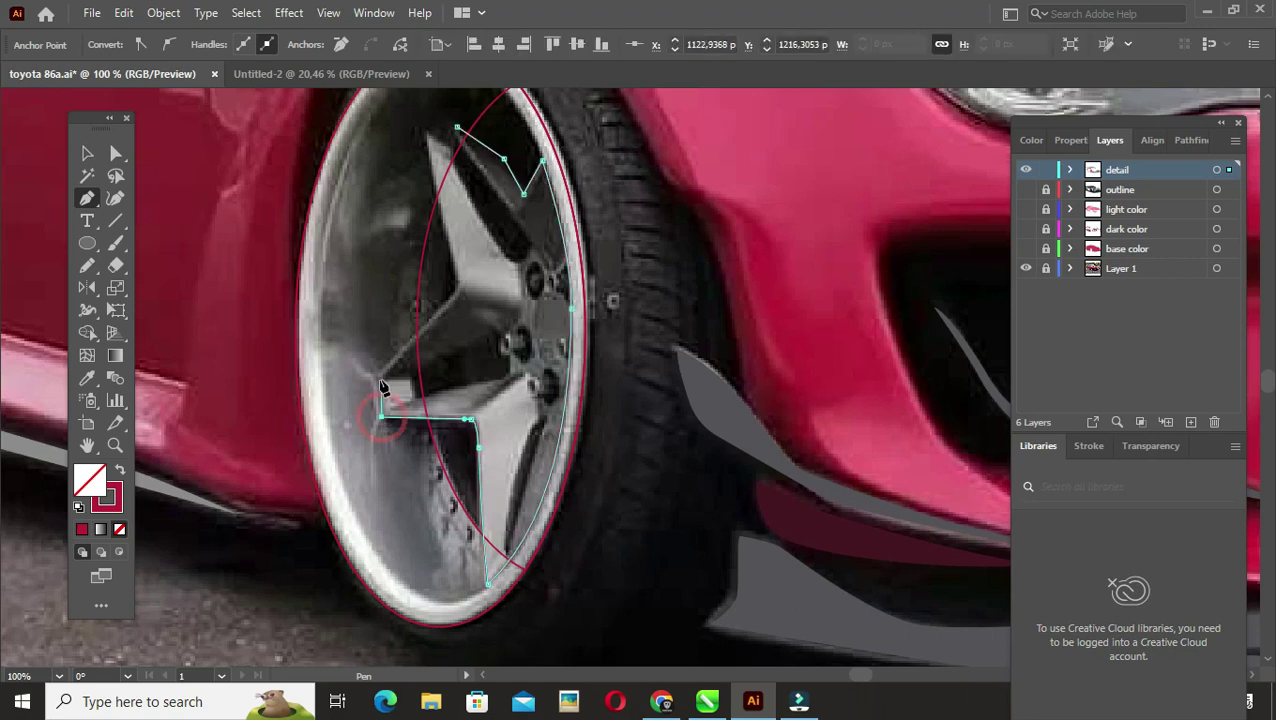
pyautogui.click(379, 374)
pyautogui.scroll(3, 425, 455)
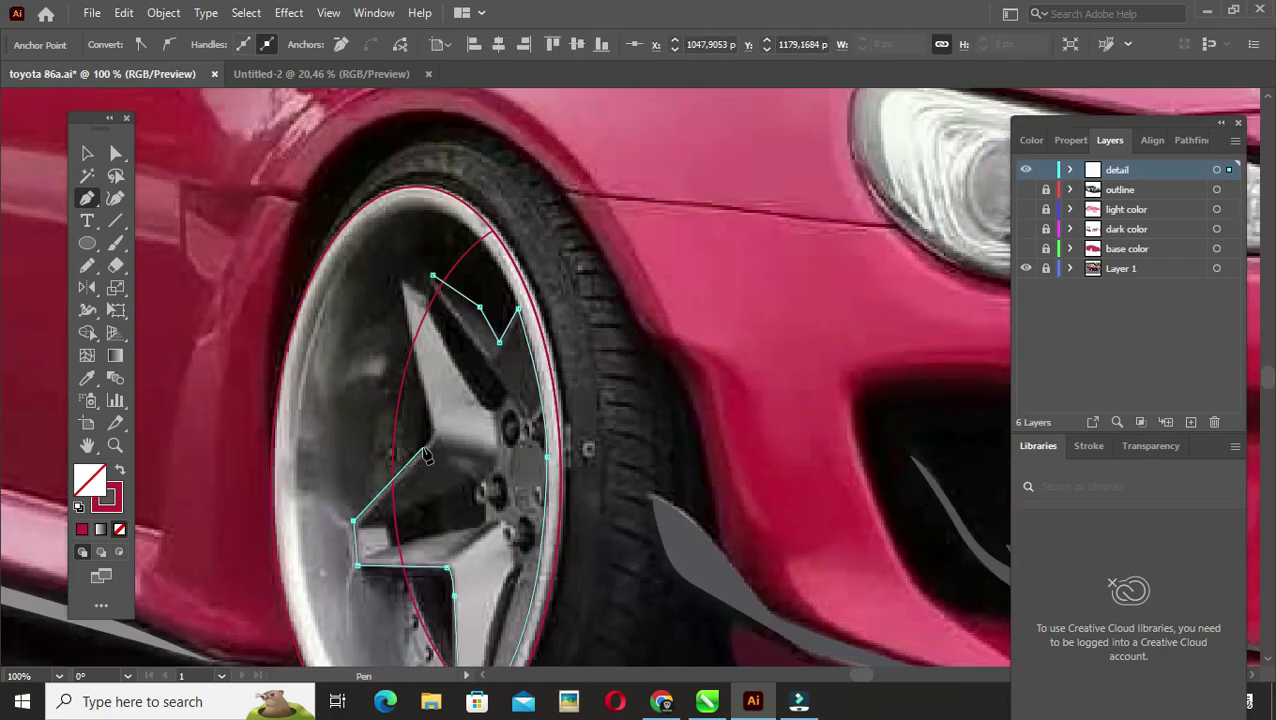
pyautogui.click(428, 285)
# Step: Round the spoke's inner corner with Direct Selection and close the spoke shape
pyautogui.press('a')
pyautogui.moveTo(424, 441); pyautogui.dragTo(405, 440)
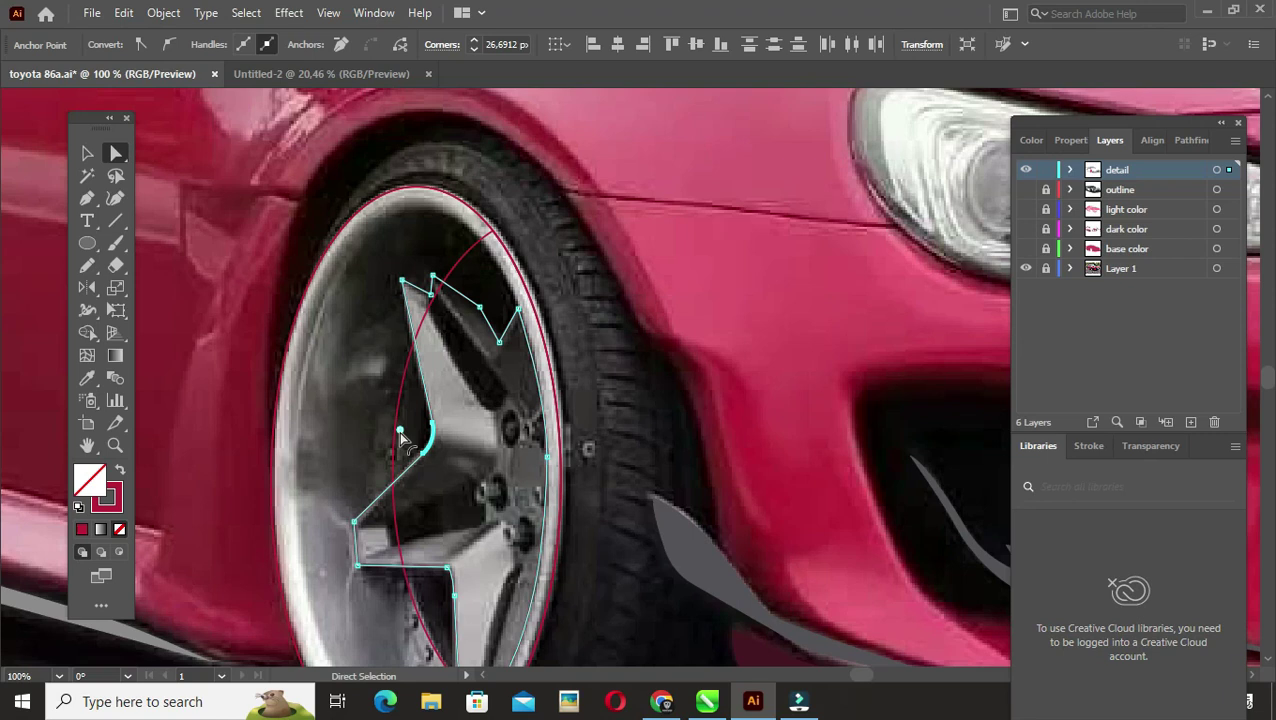
pyautogui.press('p')
pyautogui.click(415, 284)
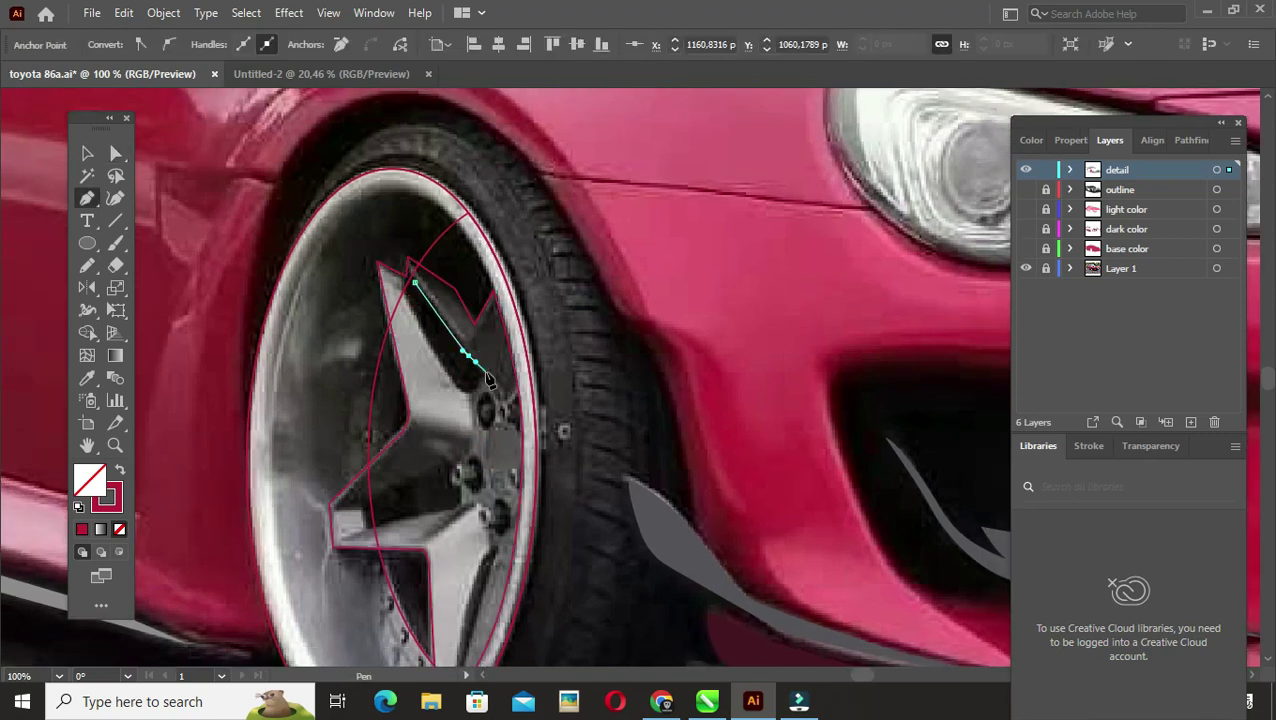
pyautogui.click(415, 285)
pyautogui.press('v')
# Step: Outline the lower spoke shapes with closed pen paths
pyautogui.scroll(-1, 478, 440)
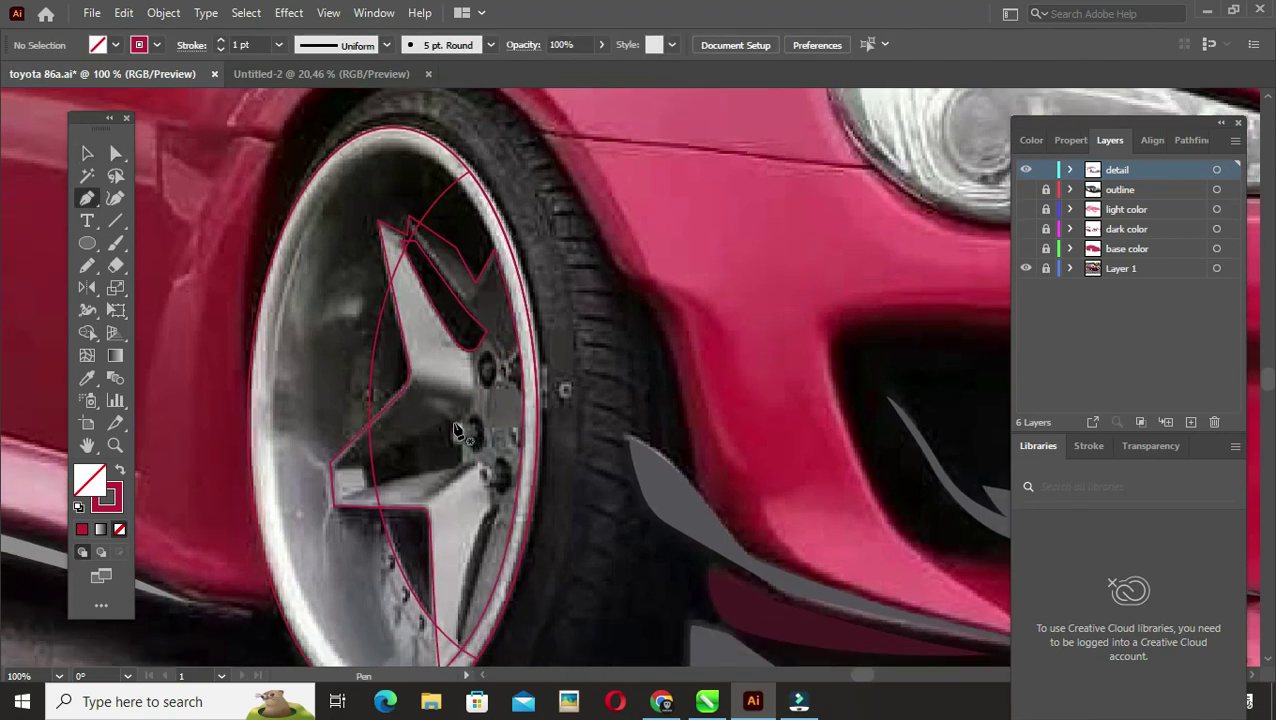
pyautogui.click(356, 458)
pyautogui.click(455, 440)
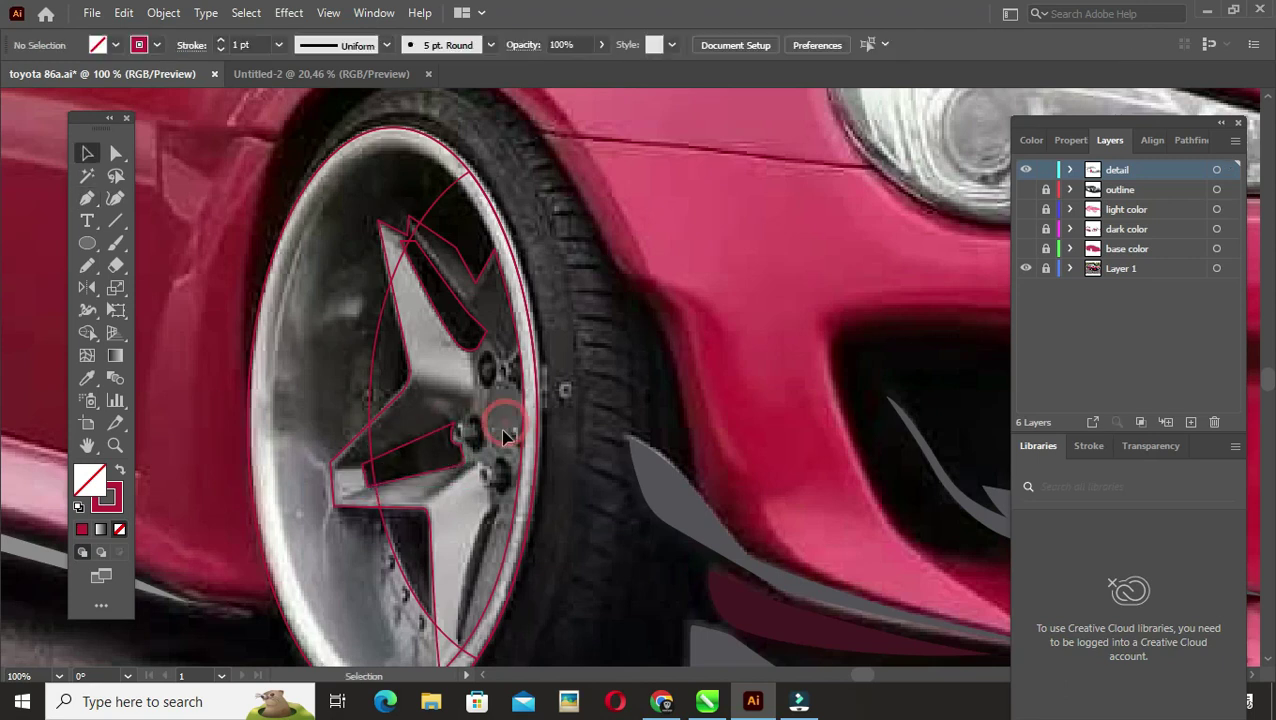
pyautogui.scroll(-1, 487, 463)
pyautogui.click(484, 458)
pyautogui.click(443, 471)
# Step: Select three spoke shapes and bring up the Pathfinder panel
pyautogui.press('v')
pyautogui.click(430, 240)
pyautogui.keyDown('shift'); pyautogui.click(400, 400); pyautogui.keyUp('shift')
pyautogui.keyDown('shift'); pyautogui.click(441, 518); pyautogui.keyUp('shift')
pyautogui.hotkey('ctrl', 'shift', 'F9')
# Step: Trace the upper spoke facet with a curved segment and outline the lower spoke's end facet
pyautogui.click(598, 286)
pyautogui.scroll(2, 470, 365)
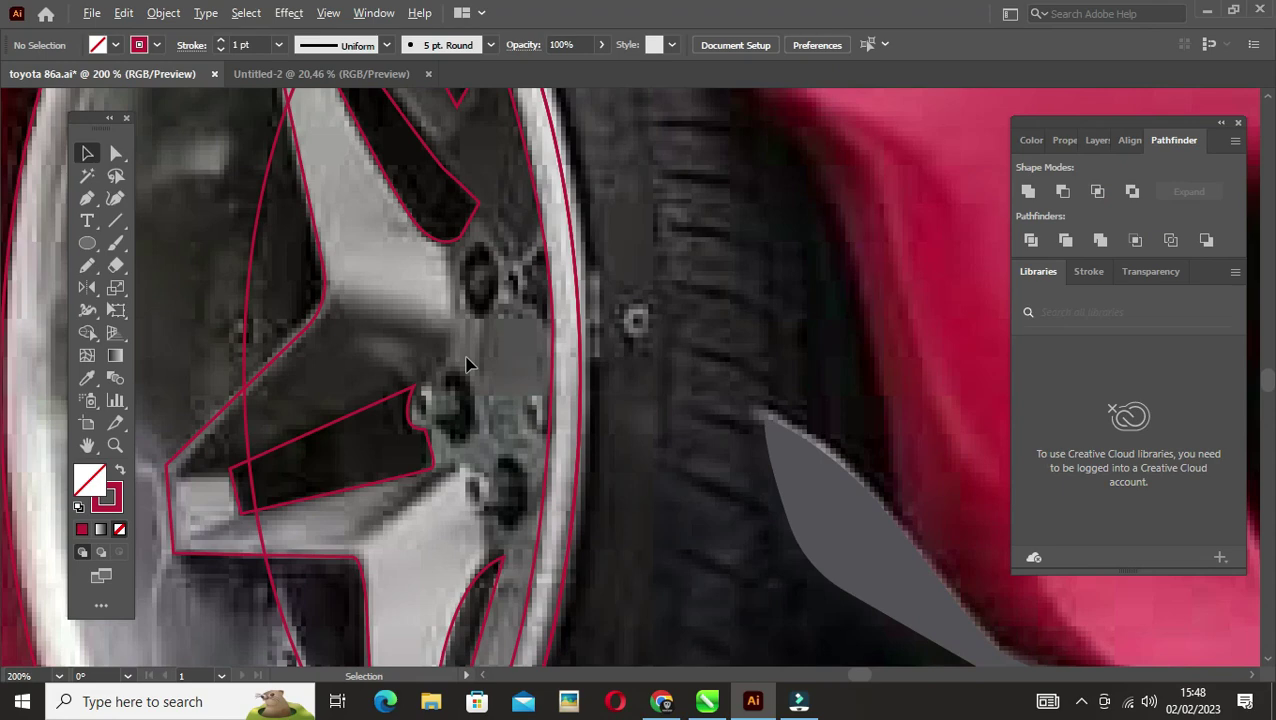
pyautogui.scroll(-1, 445, 333)
pyautogui.click(260, 105)
pyautogui.moveTo(302, 121); pyautogui.dragTo(306, 146)
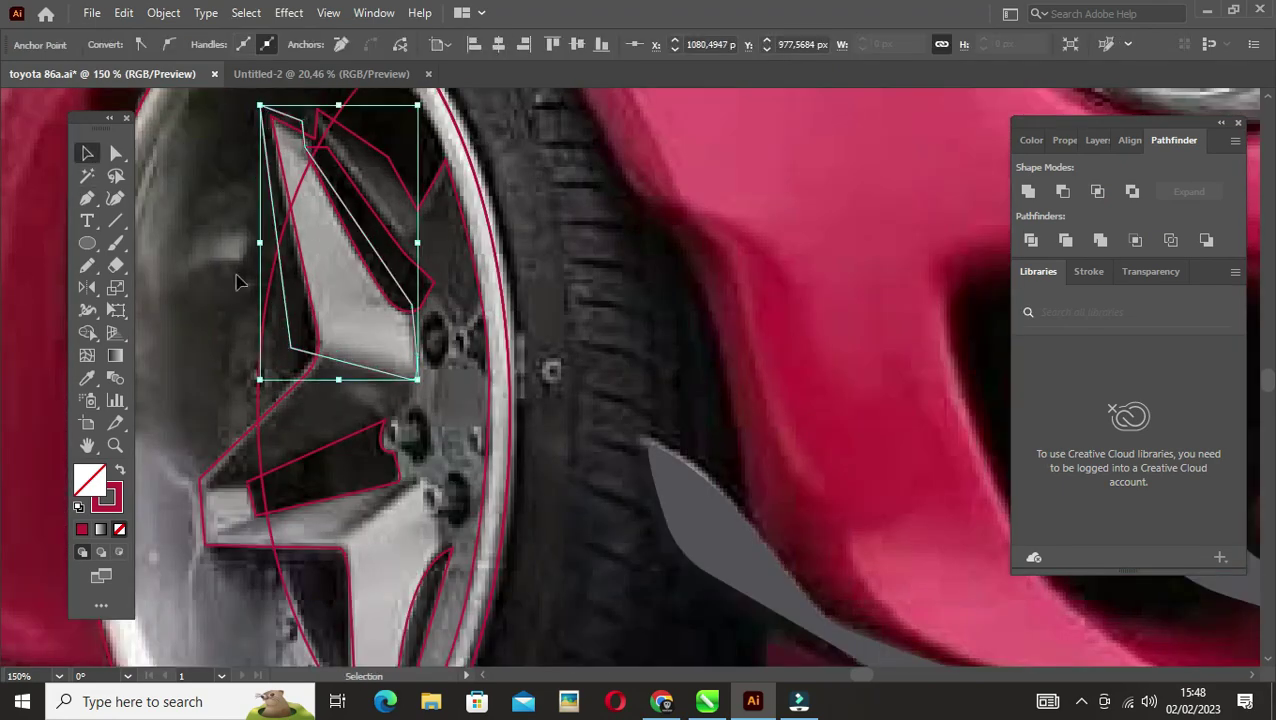
pyautogui.click(378, 287)
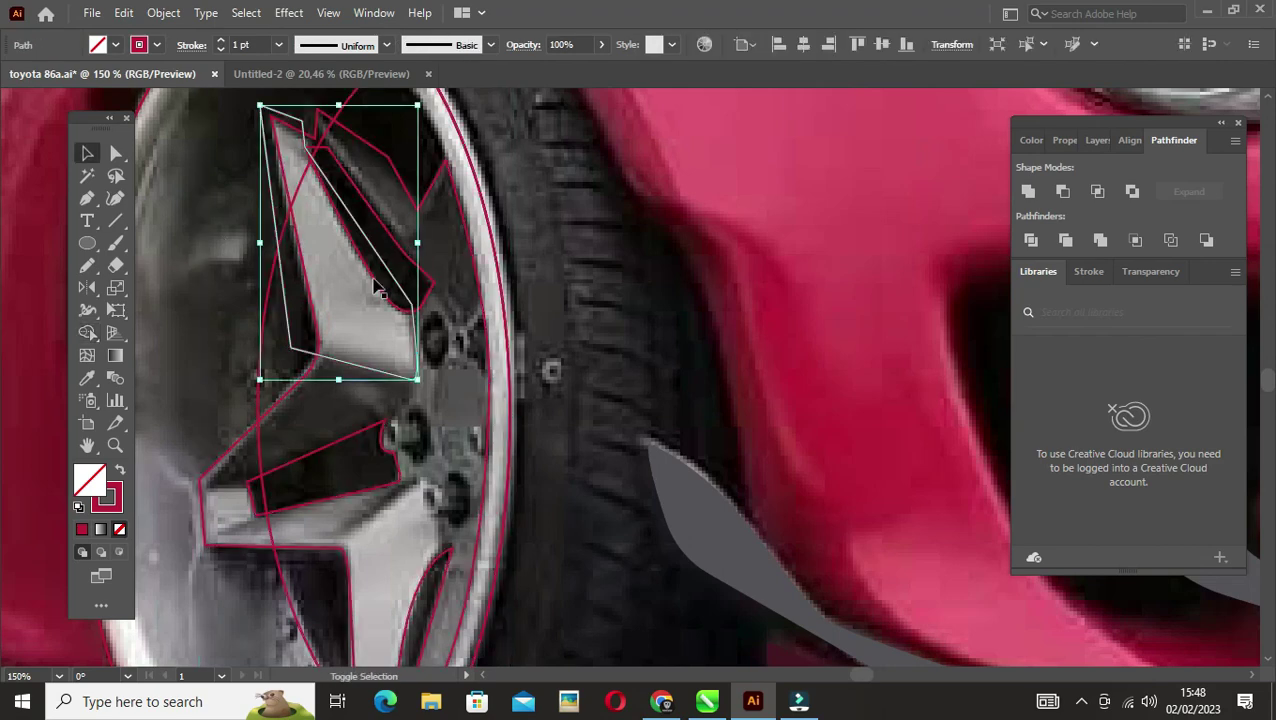
pyautogui.click(348, 398)
pyautogui.scroll(-2, 372, 333)
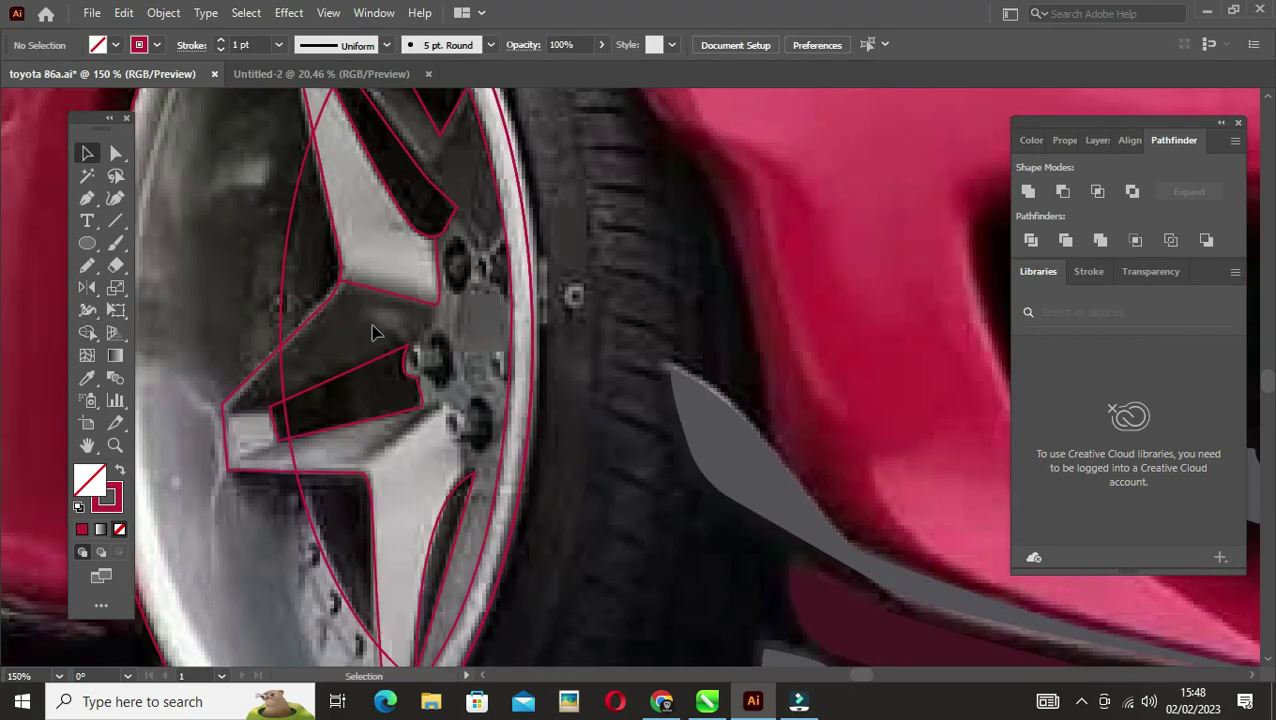
pyautogui.click(230, 410)
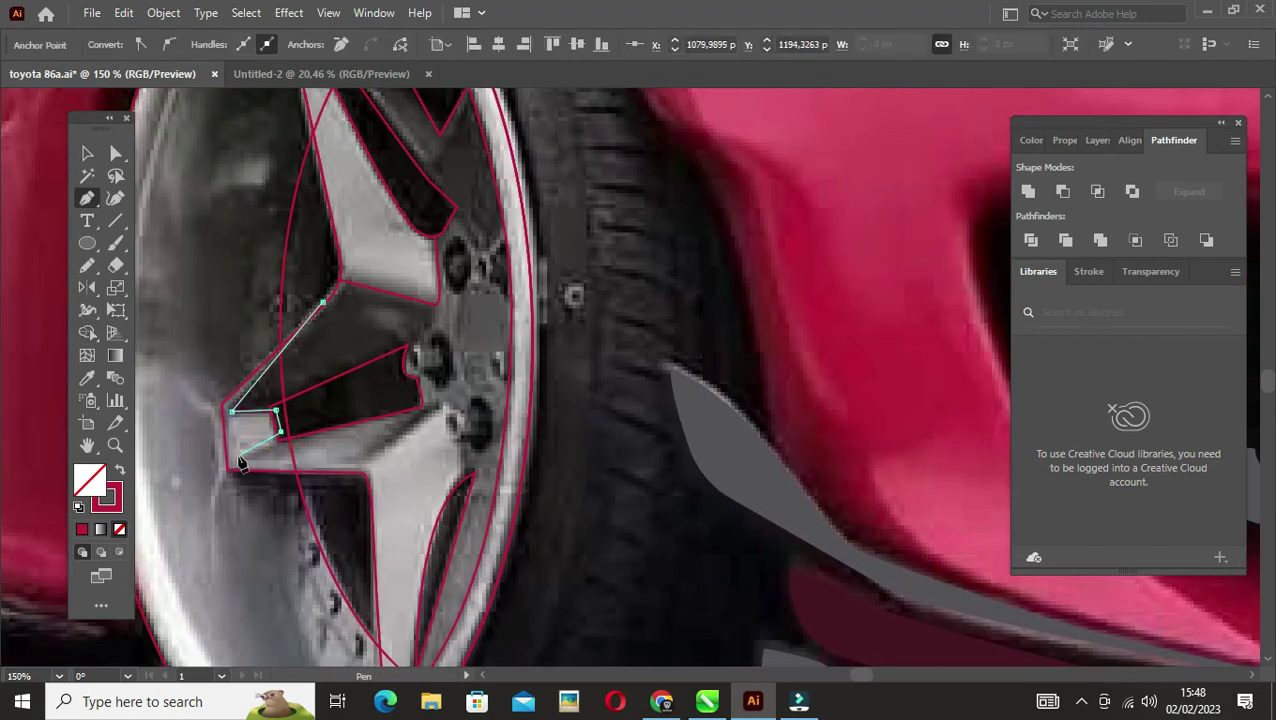
pyautogui.scroll(-3, 447, 365)
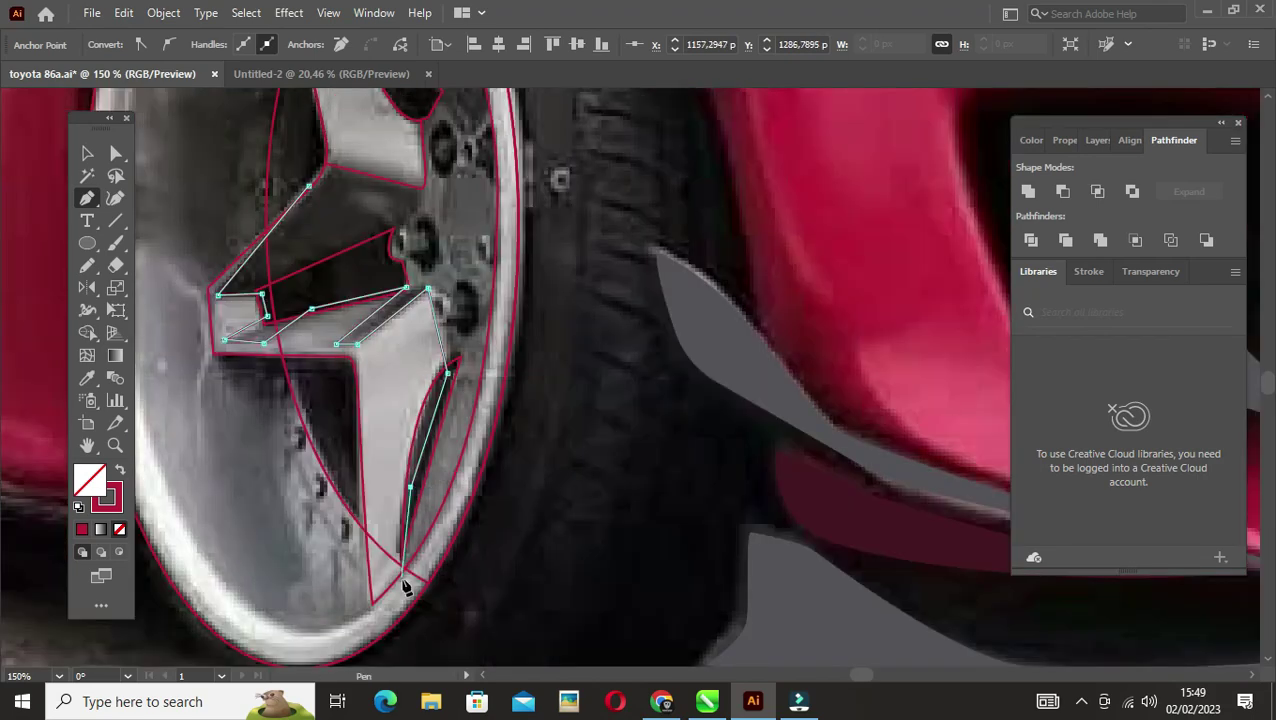
# Step: Select all wheel paths, merge overlapping regions with Shape Builder, then deselect
pyautogui.press('v')
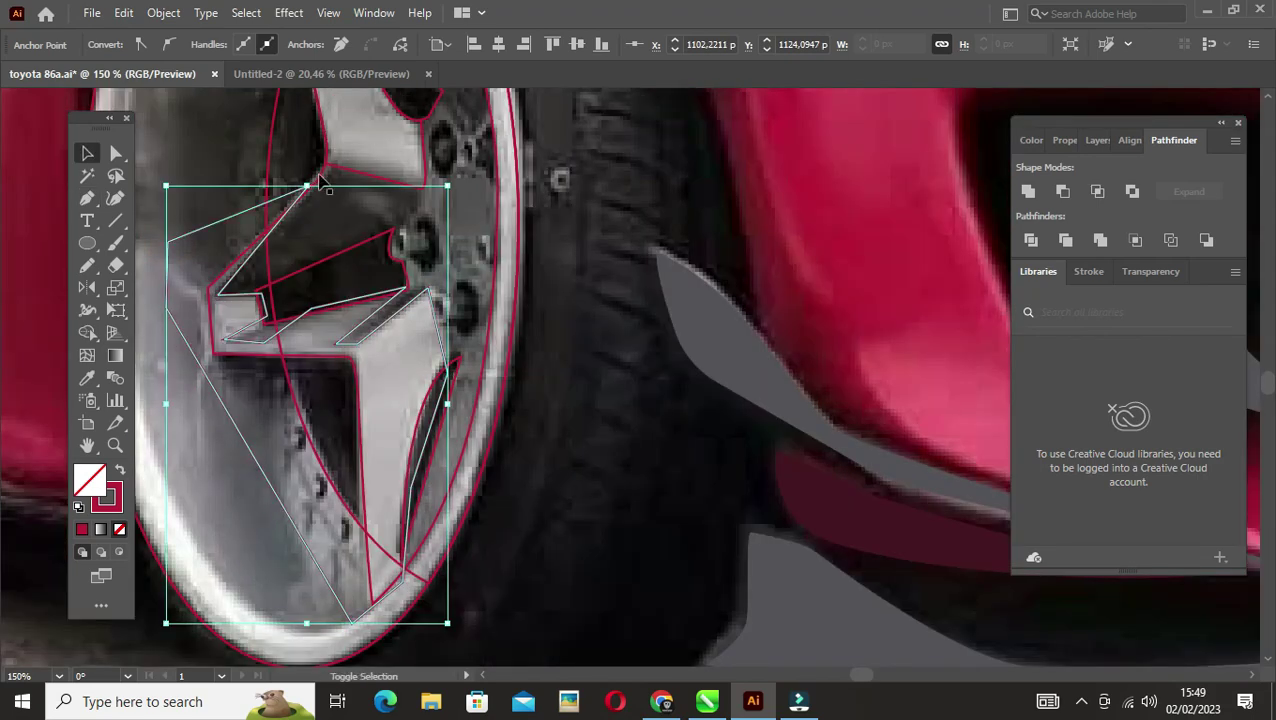
pyautogui.hotkey('ctrl', 'a')
pyautogui.hotkey('shift', 'm')
pyautogui.scroll(3, 248, 330)
pyautogui.scroll(-1, 678, 410)
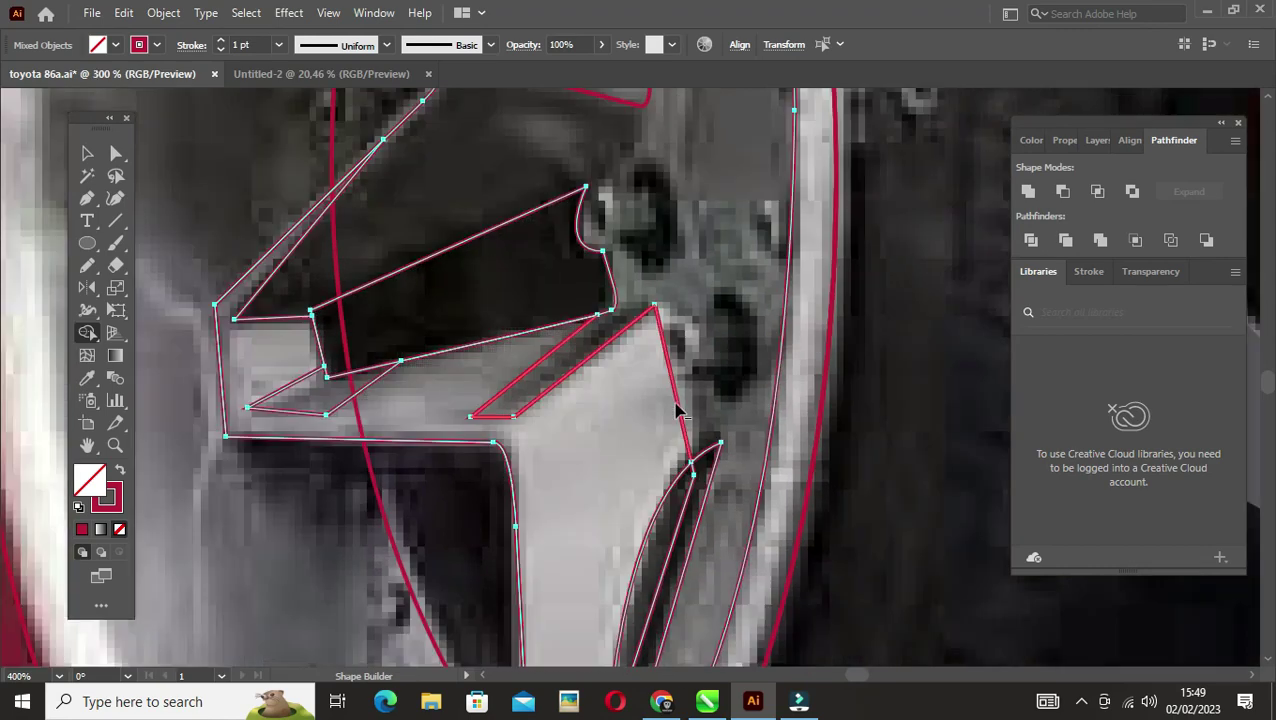
pyautogui.scroll(-3, 678, 410)
pyautogui.press('v')
pyautogui.hotkey('ctrl', 'shift', 'a')
pyautogui.scroll(2, 637, 357)
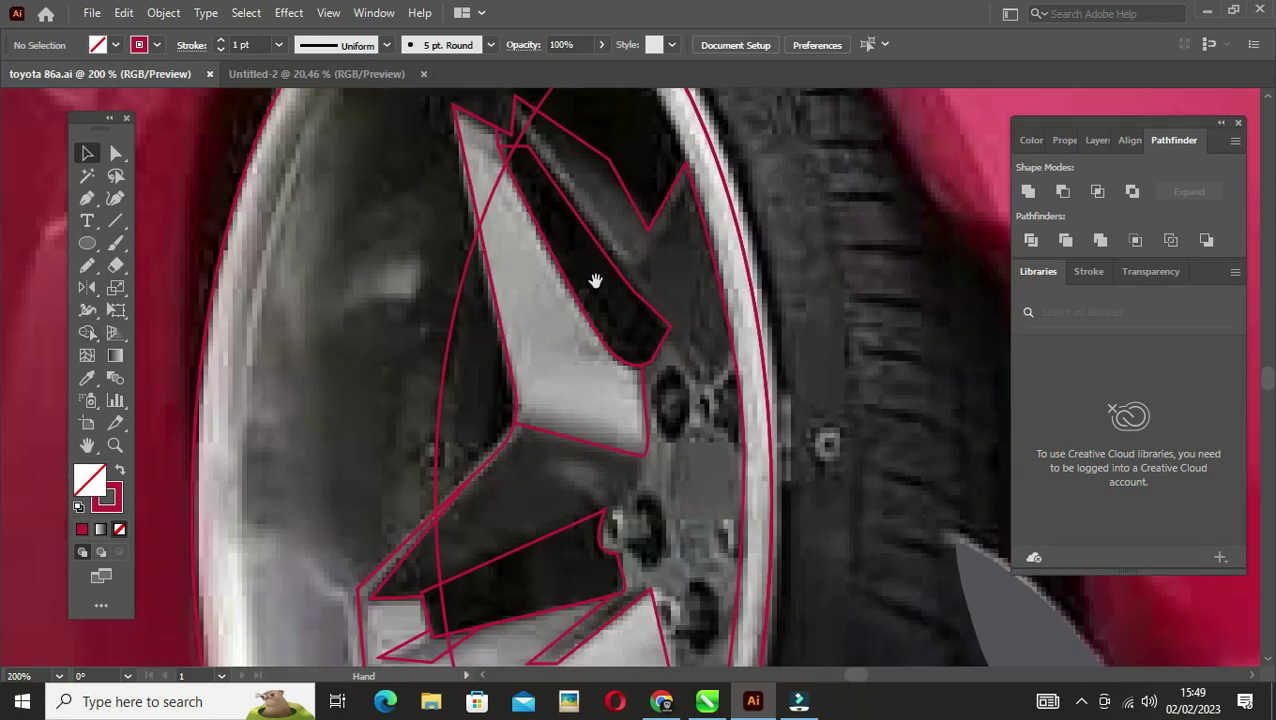
# Step: Pen-draw a curved outline on the upper spoke
pyautogui.press('p')
pyautogui.moveTo(583, 373); pyautogui.dragTo(597, 360)
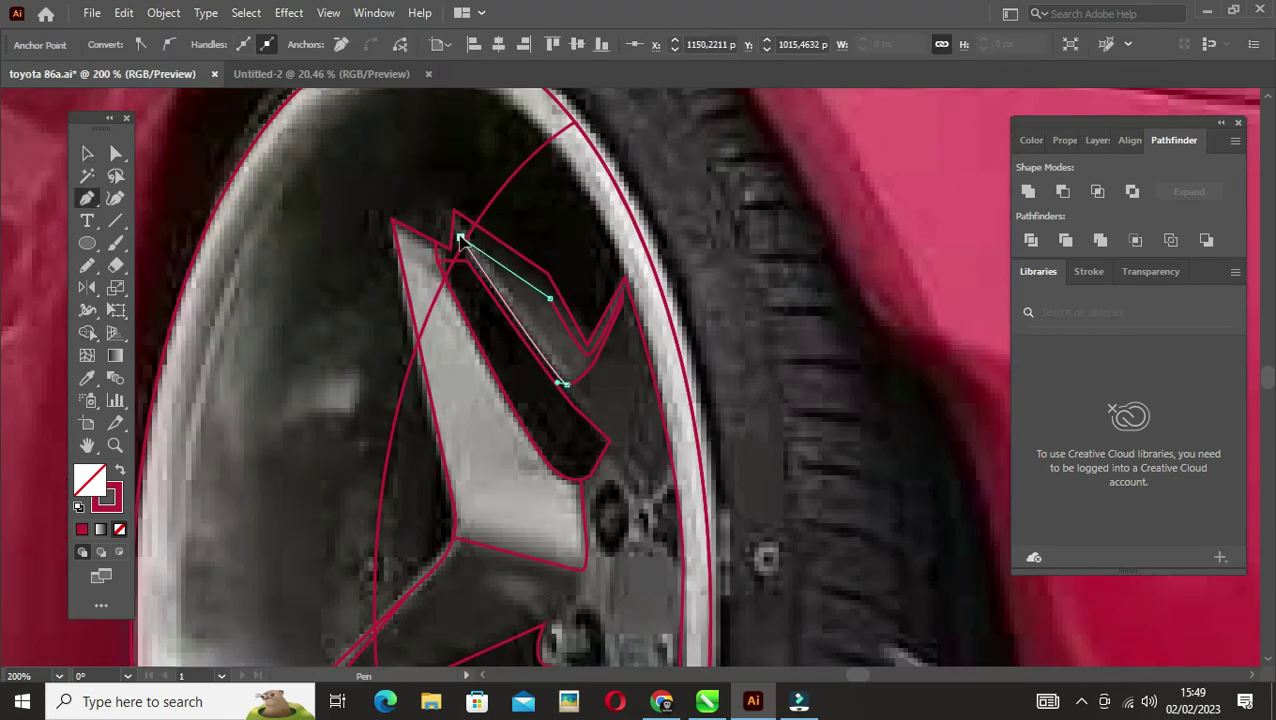
pyautogui.press('v')
pyautogui.hotkey('ctrl', 'shift', 'a')
pyautogui.scroll(-3, 643, 367)
pyautogui.scroll(3, 643, 367)
pyautogui.scroll(1, 630, 302)
# Step: Undo a stray Pencil stroke and draw an ellipse around a lug-nut hole
pyautogui.press('n')
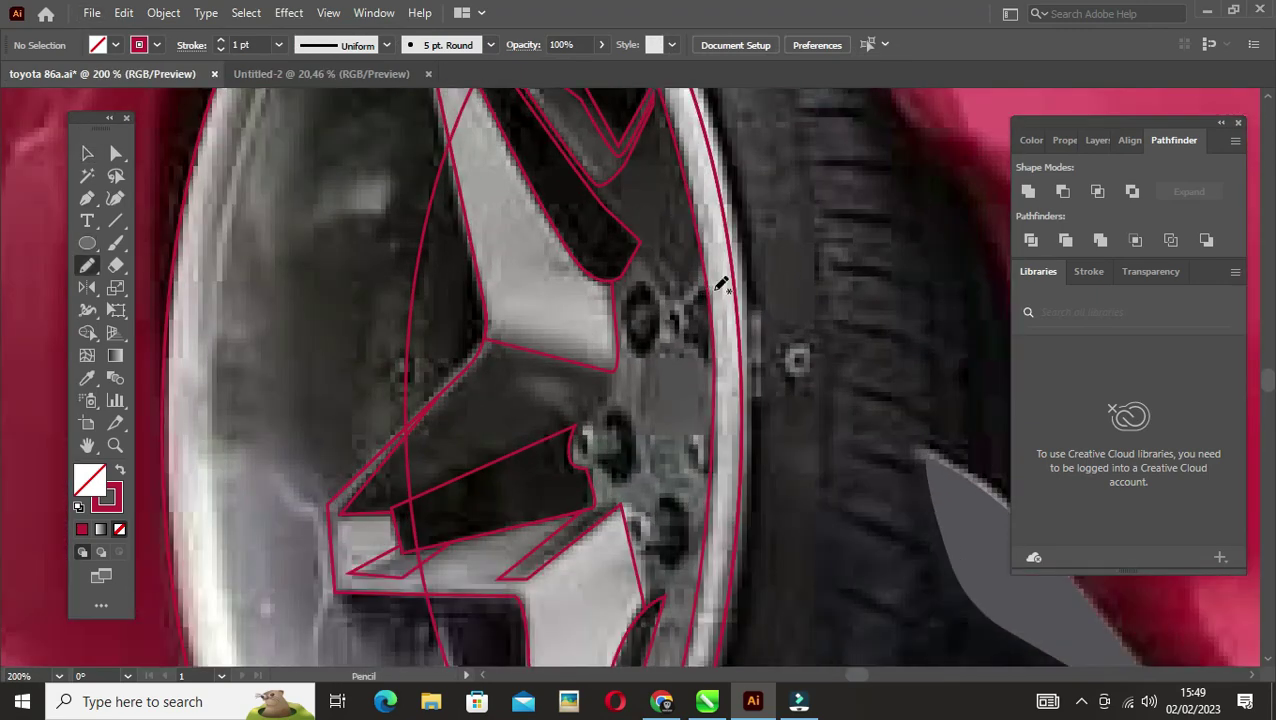
pyautogui.hotkey('ctrl', 'z')
pyautogui.press('l')
pyautogui.moveTo(622, 280)
pyautogui.mouseDown()
pyautogui.moveTo(636, 345)
pyautogui.moveTo(652, 342)
pyautogui.mouseUp()
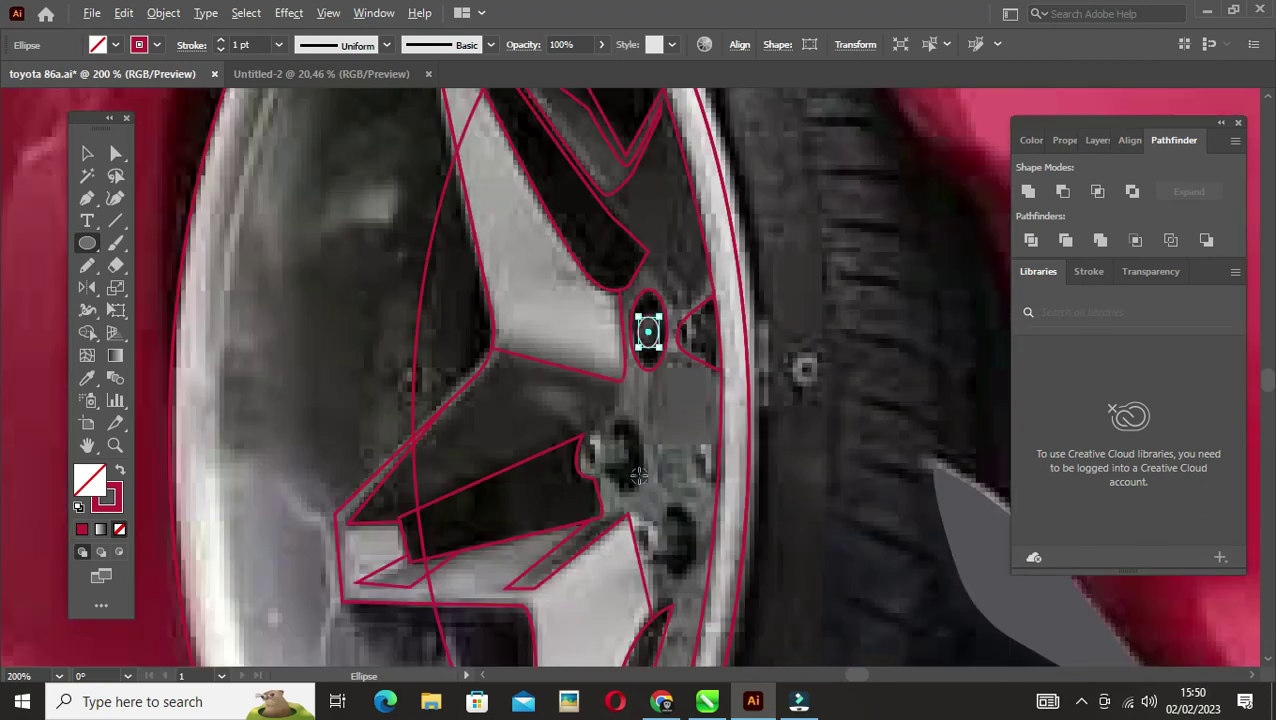
# Step: Combine the nested lug-nut ellipses into a ring with Pathfinder
pyautogui.scroll(1, 638, 442)
pyautogui.keyDown('shift'); pyautogui.click(661, 386); pyautogui.keyUp('shift')
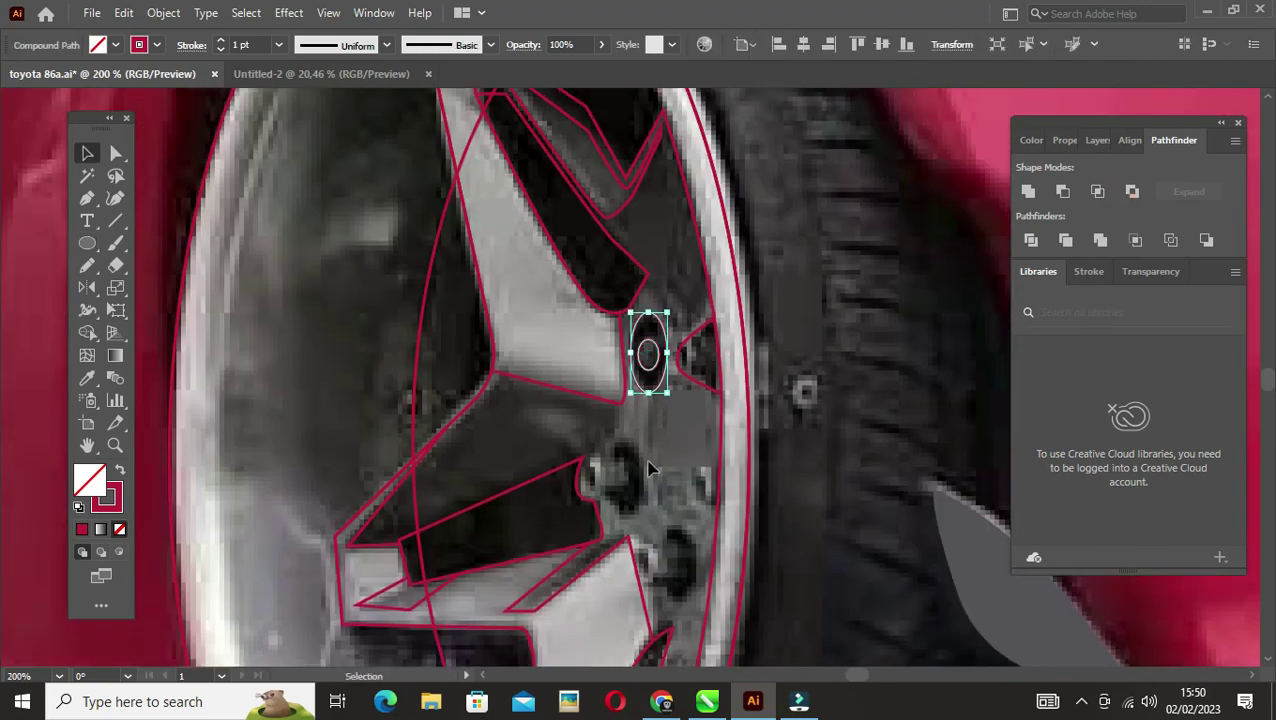
pyautogui.click(622, 482)
pyautogui.moveTo(625, 510); pyautogui.dragTo(632, 512)
pyautogui.press('v')
pyautogui.press('a')
pyautogui.moveTo(590, 462); pyautogui.dragTo(629, 492)
pyautogui.click(1063, 191)
pyautogui.scroll(-3, 645, 460)
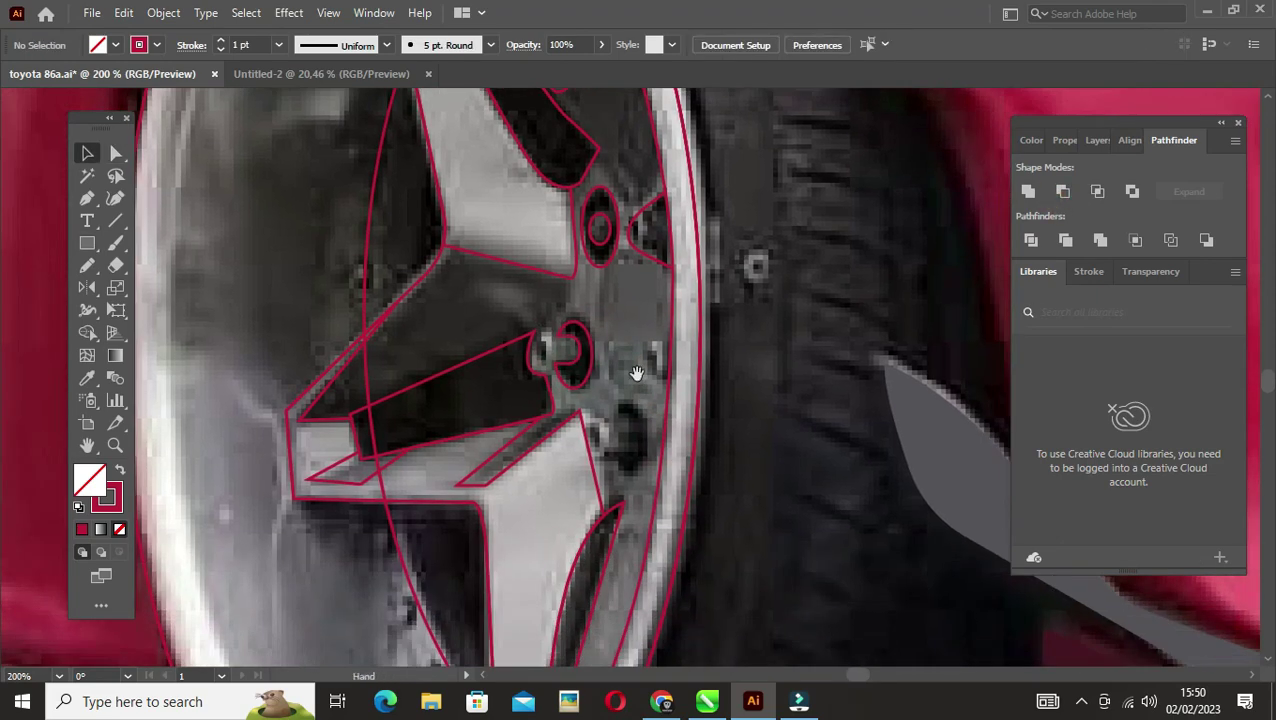
pyautogui.press('v')
pyautogui.click(630, 477)
# Step: Select and check the large wheel outline ellipse, then deselect it
pyautogui.scroll(-3, 484, 399)
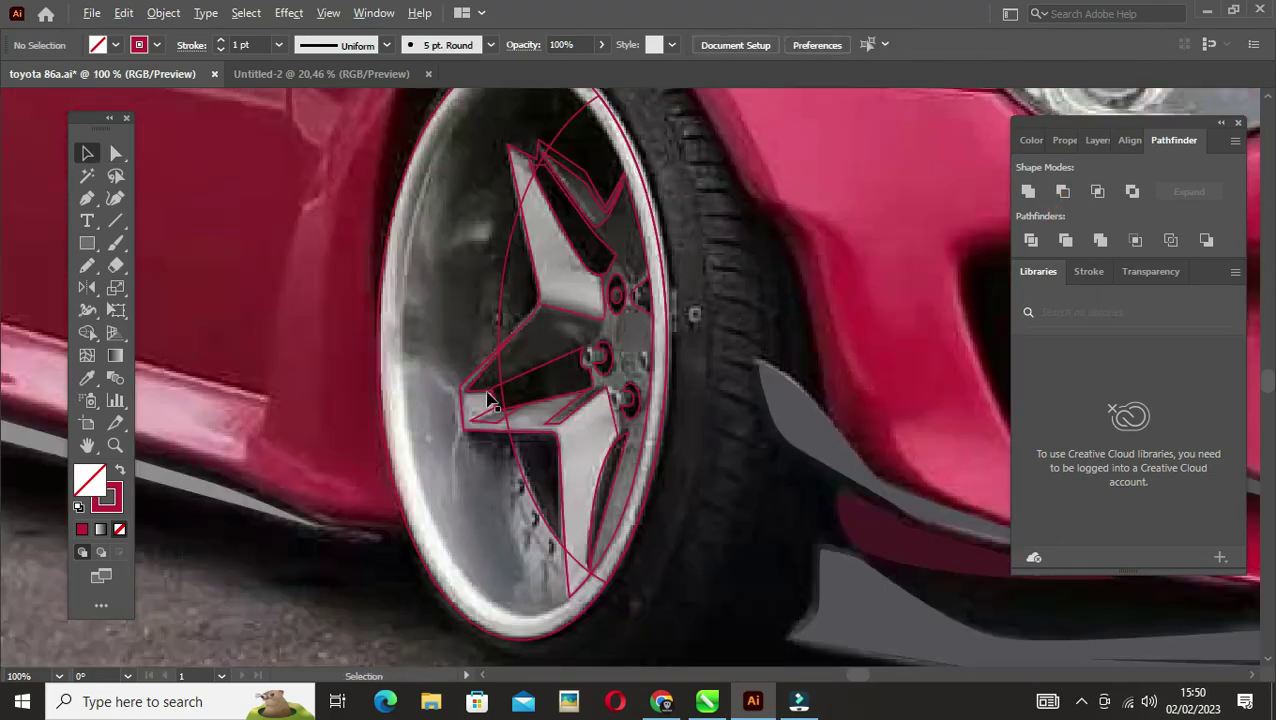
pyautogui.scroll(-2, 484, 399)
pyautogui.scroll(2, 537, 258)
pyautogui.scroll(-3, 537, 258)
pyautogui.scroll(2, 480, 380)
pyautogui.click(355, 370)
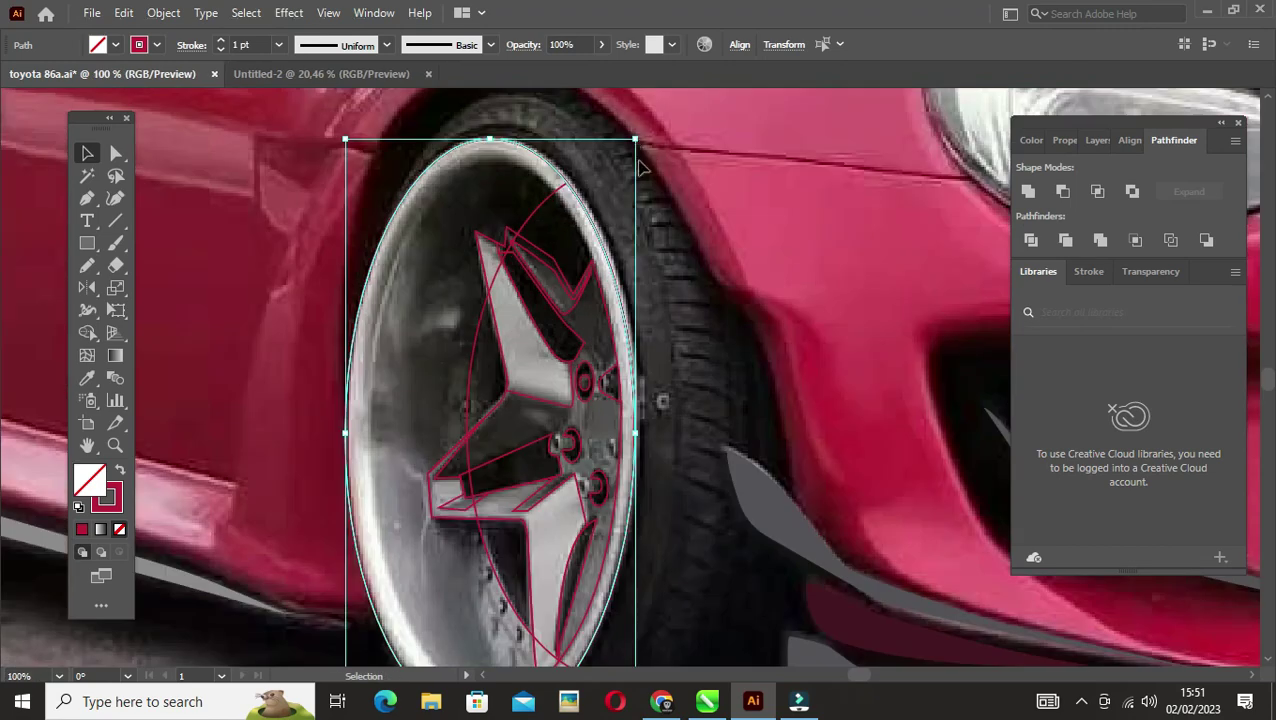
pyautogui.scroll(1, 518, 393)
pyautogui.click(314, 371)
pyautogui.scroll(-1, 452, 418)
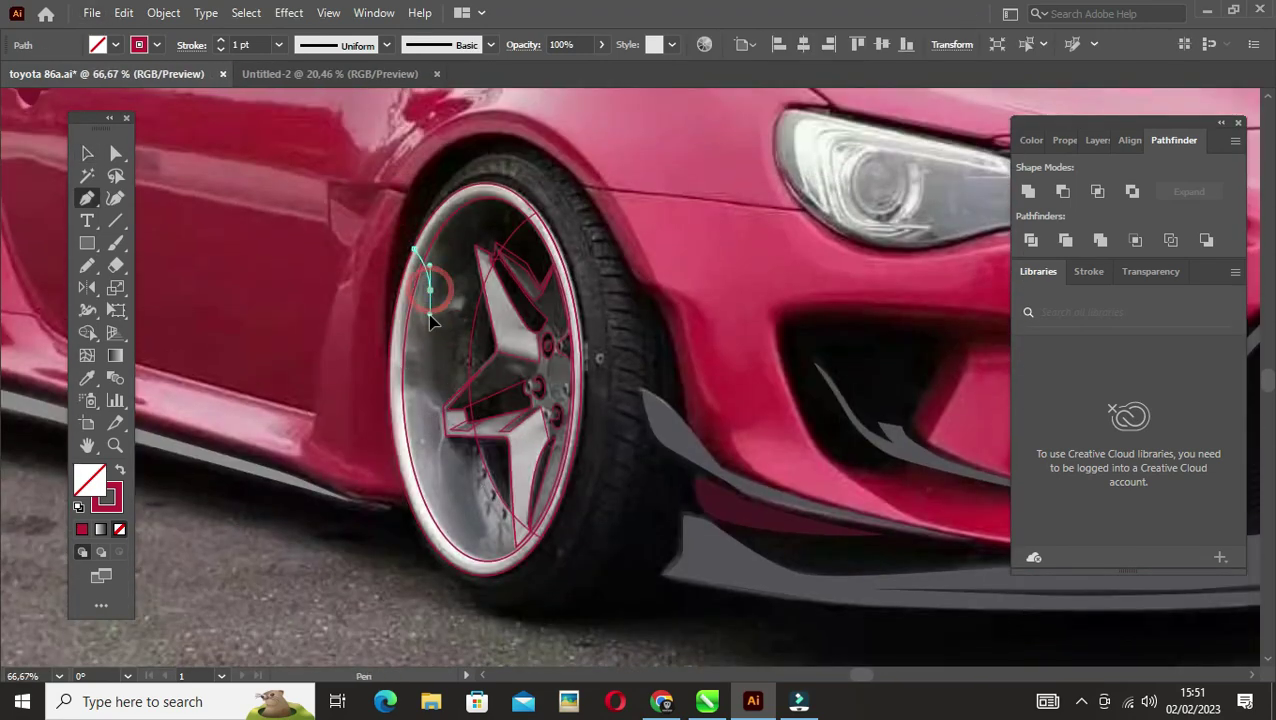
# Step: Add a pen point along the rim's left edge, then delete the stray path
pyautogui.click(447, 413)
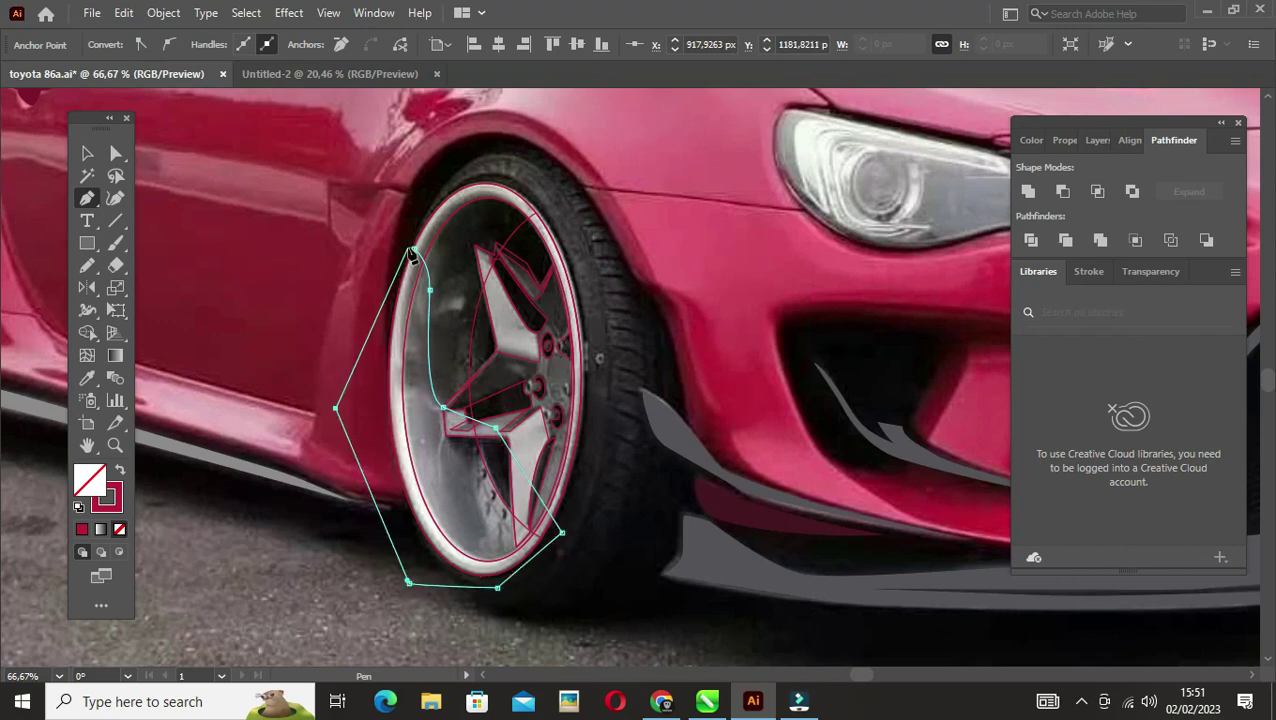
pyautogui.press('v')
pyautogui.press('Delete')
pyautogui.click(336, 429)
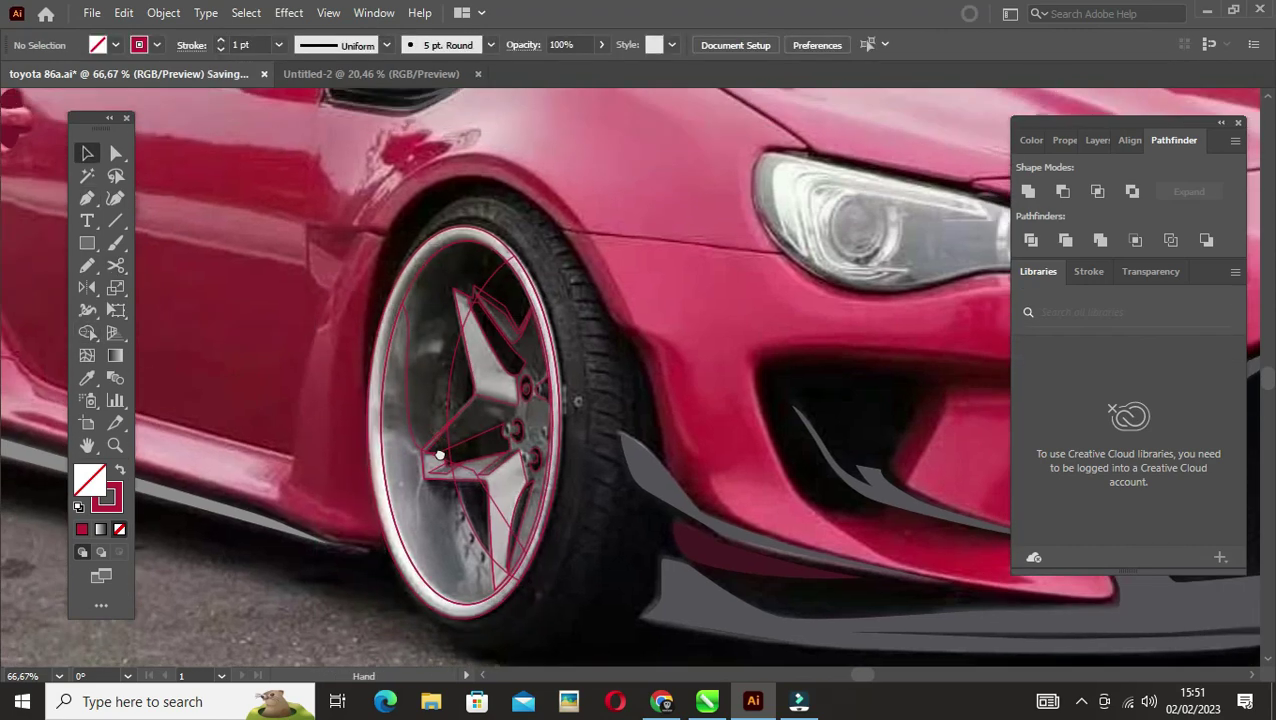
pyautogui.scroll(2, 481, 360)
# Step: Fill the lug-nut holes with black and the first spokes with light grey
pyautogui.keyDown('shift'); pyautogui.click(573, 560); pyautogui.keyUp('shift')
pyautogui.press('i')
pyautogui.click(490, 548)
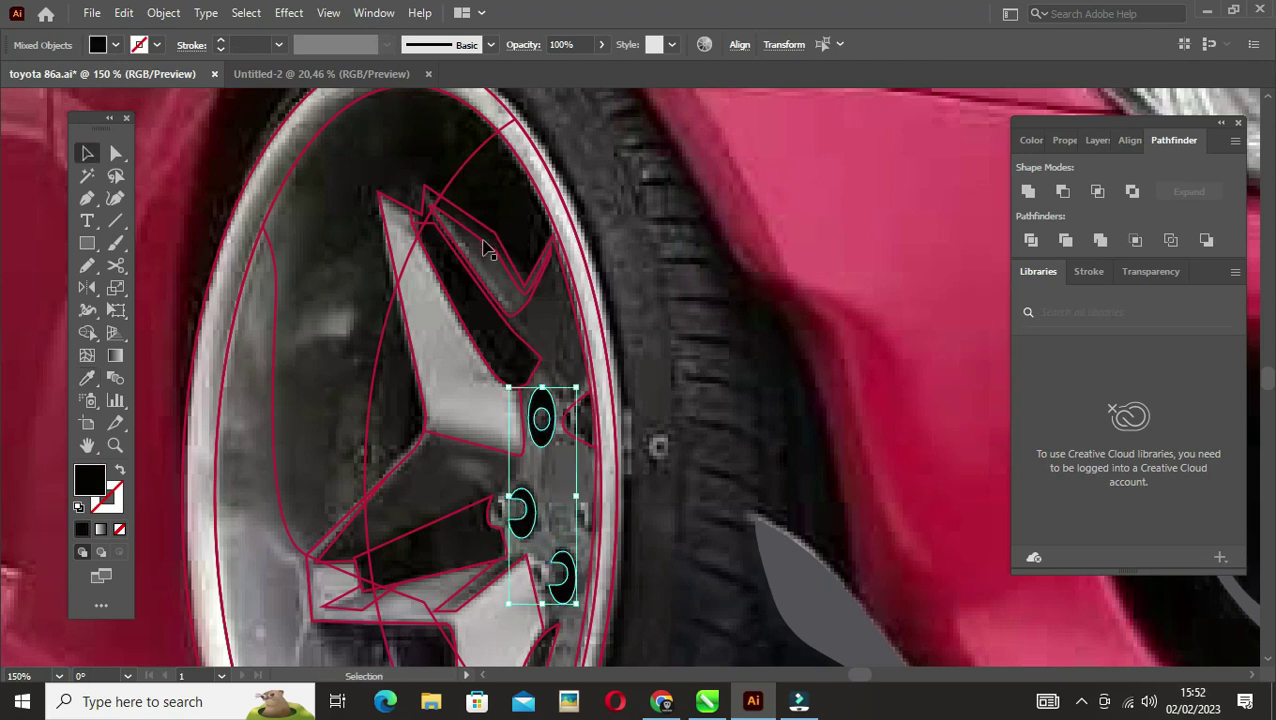
pyautogui.click(503, 276)
pyautogui.press('i')
pyautogui.click(507, 283)
pyautogui.click(452, 480)
pyautogui.scroll(-2, 460, 490)
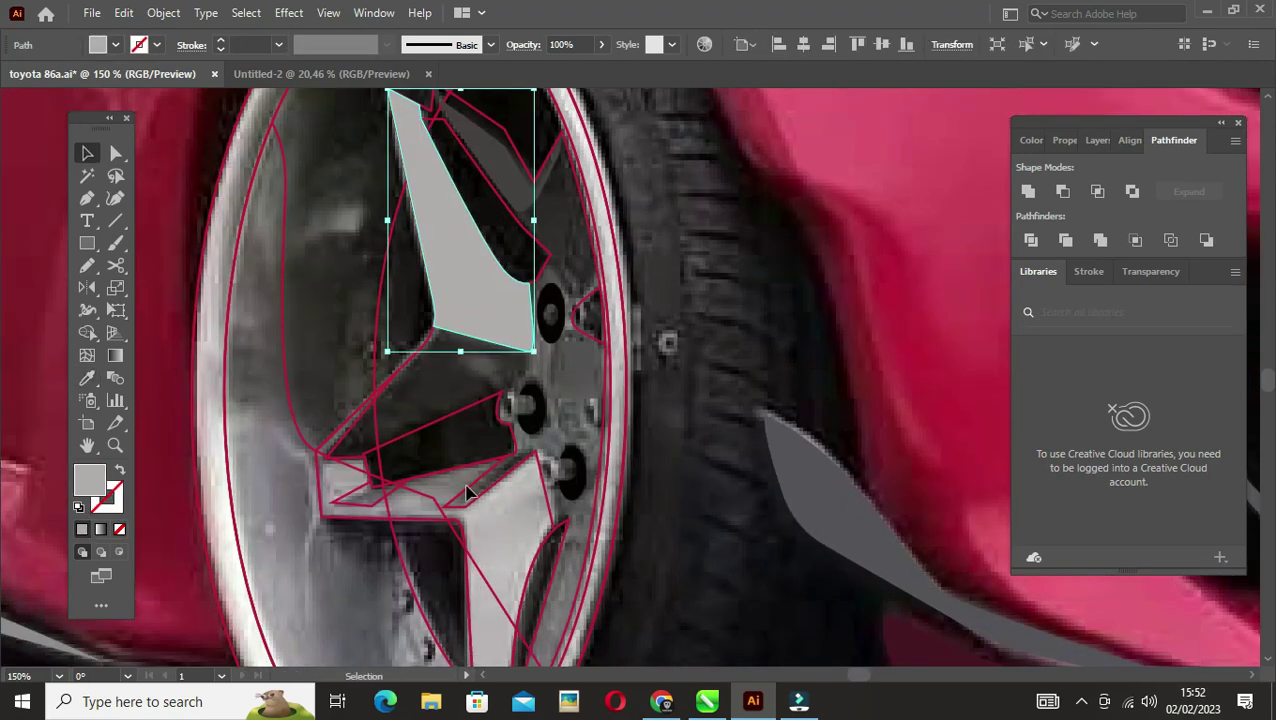
pyautogui.click(490, 376)
# Step: Sample grey onto the remaining spoke and wheel pieces
pyautogui.click(578, 426)
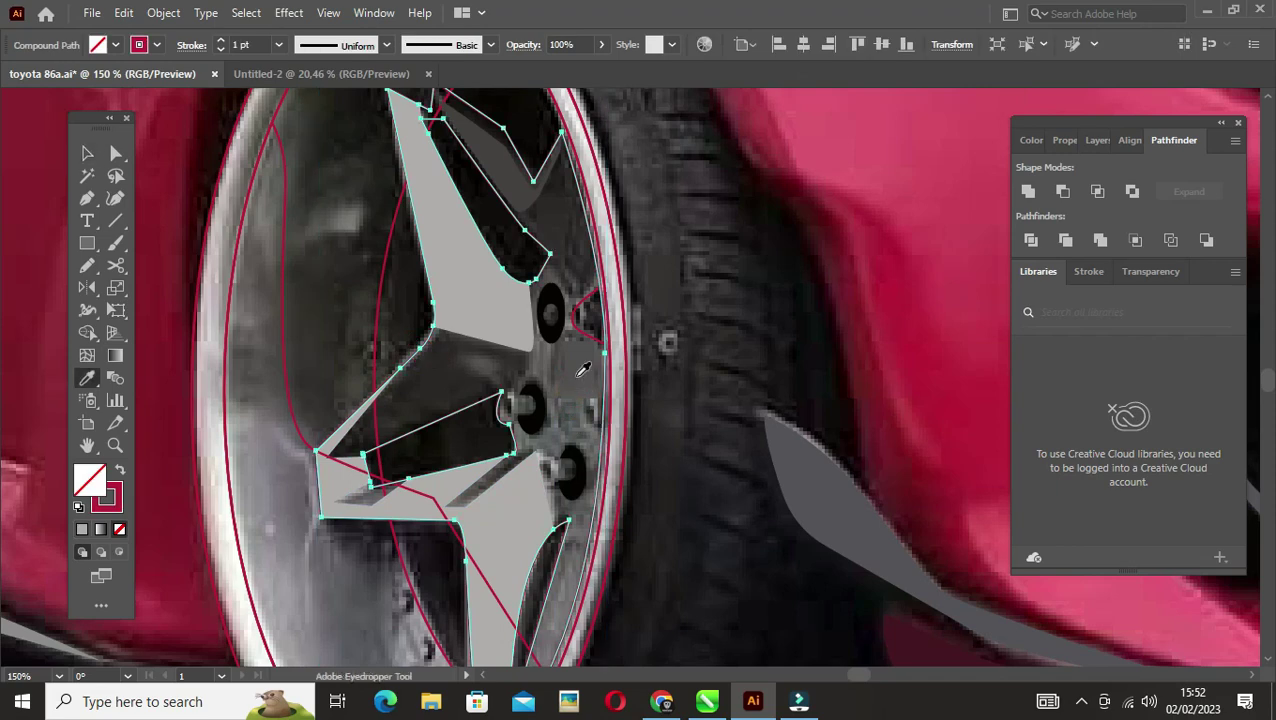
pyautogui.scroll(-1, 576, 383)
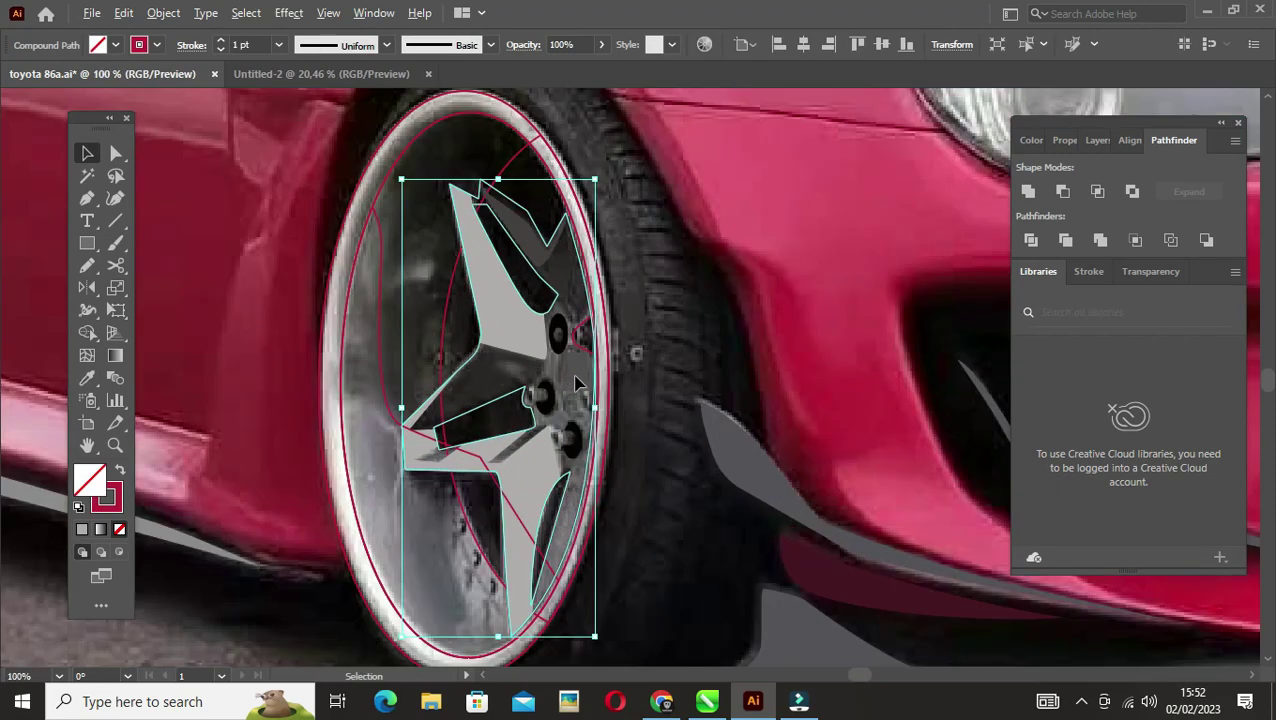
pyautogui.press('i')
pyautogui.click(470, 365)
pyautogui.keyDown('ctrl'); pyautogui.click(567, 318); pyautogui.keyUp('ctrl')
pyautogui.press('v')
# Step: Bring the wheel ellipse forward and choose a new fill shade for it
pyautogui.click(484, 242)
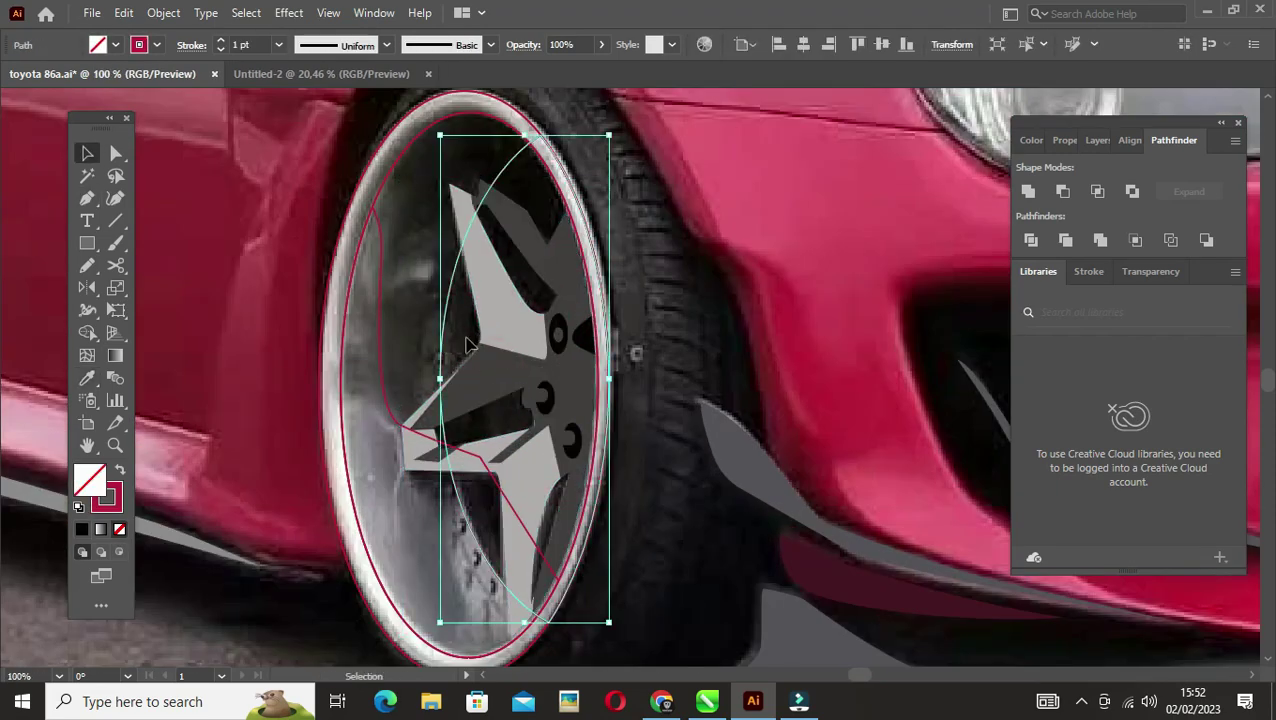
pyautogui.click(163, 12)
pyautogui.press('Escape')
pyautogui.click(398, 188)
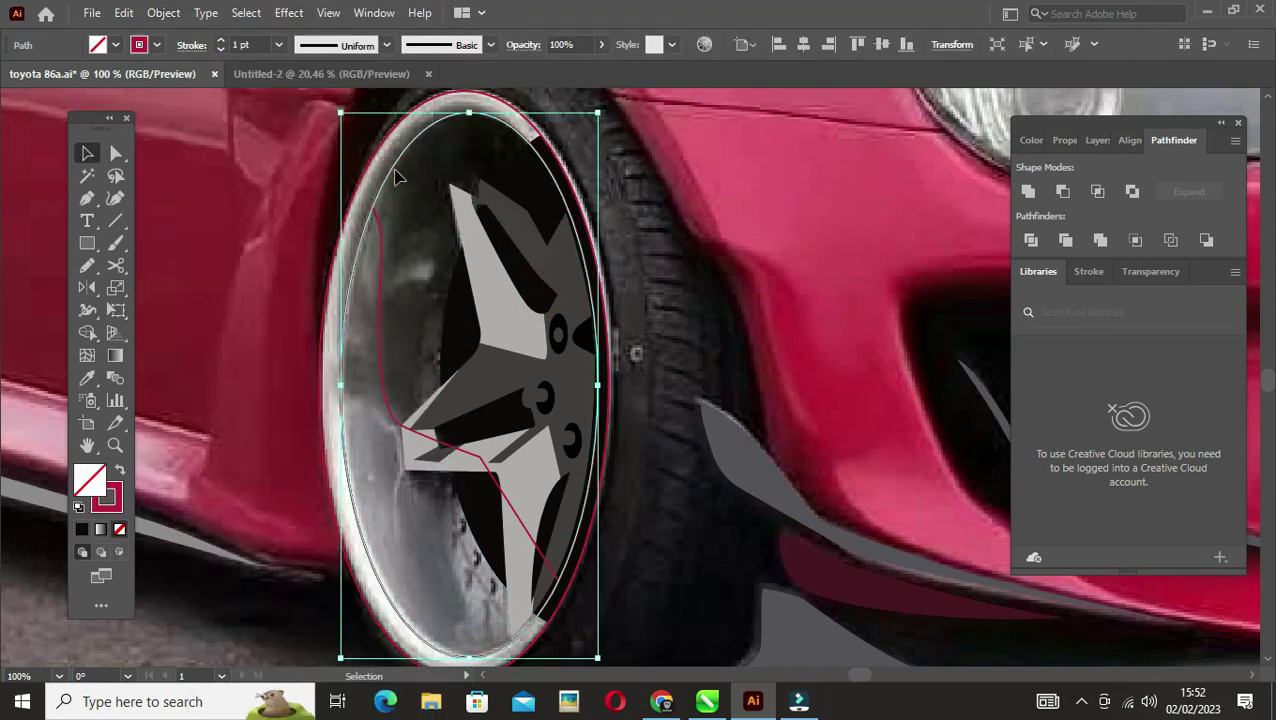
pyautogui.hotkey('ctrl', ']')
pyautogui.hotkey('ctrl', ']')
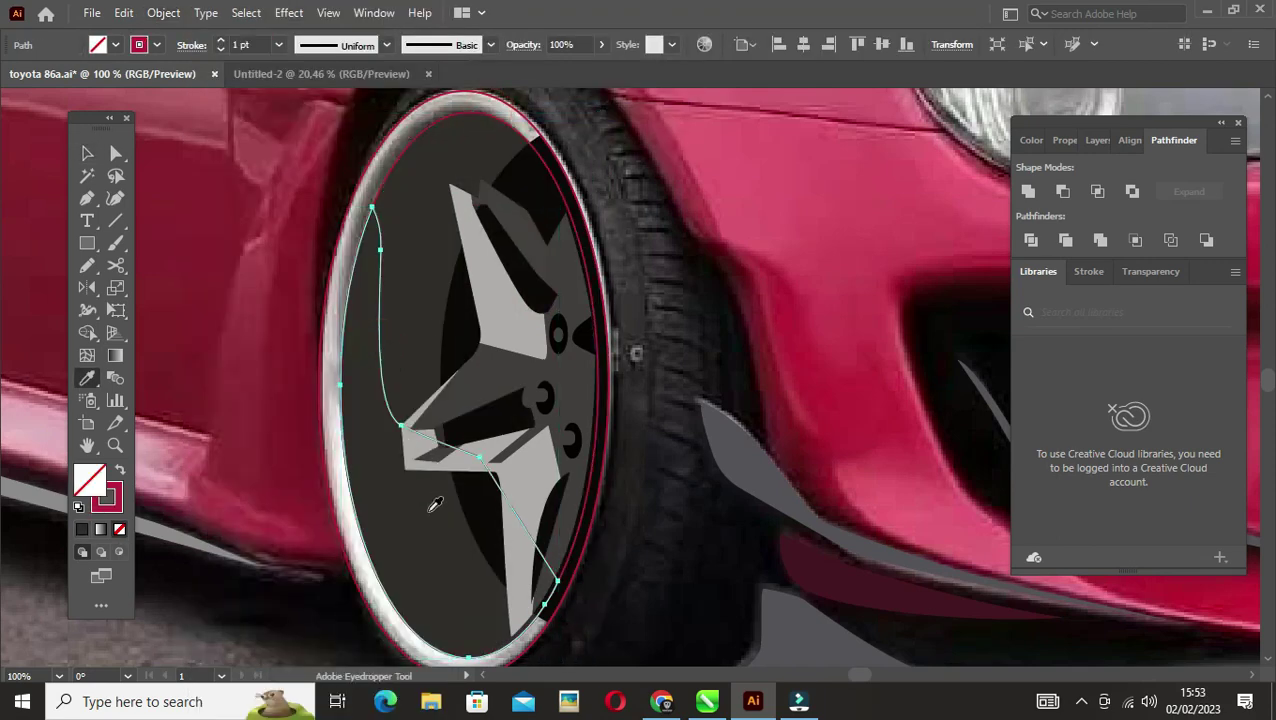
pyautogui.click(163, 12)
pyautogui.click(397, 547)
pyautogui.doubleClick(89, 480)
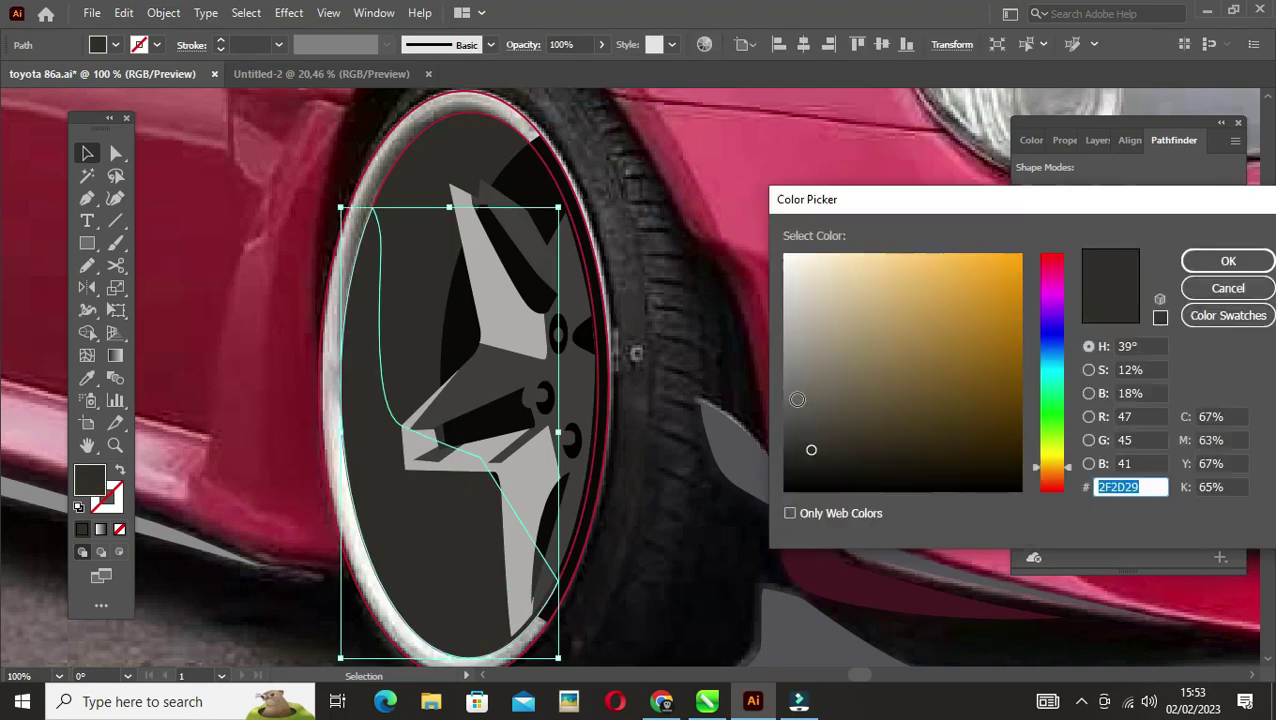
pyautogui.press('Escape')
# Step: Sample a fill for the wheel ellipse and send it to the back
pyautogui.press('i')
pyautogui.click(393, 606)
pyautogui.press('v')
pyautogui.click(163, 12)
pyautogui.click(598, 108)
pyautogui.click(275, 193)
pyautogui.scroll(3, 521, 293)
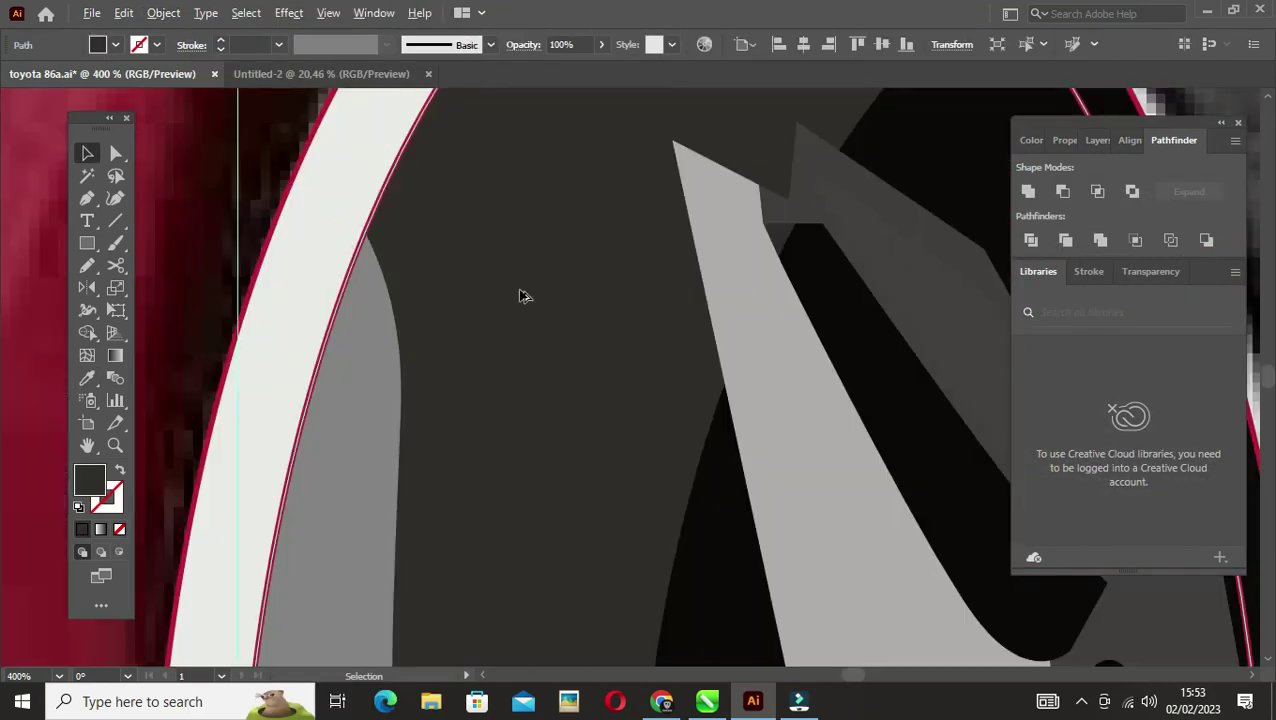
pyautogui.scroll(-3, 521, 293)
# Step: Swap the light outer ellipse to a white fill, send it behind the rim, and recolour the rim pieces
pyautogui.click(621, 171)
pyautogui.click(285, 395)
pyautogui.click(624, 179)
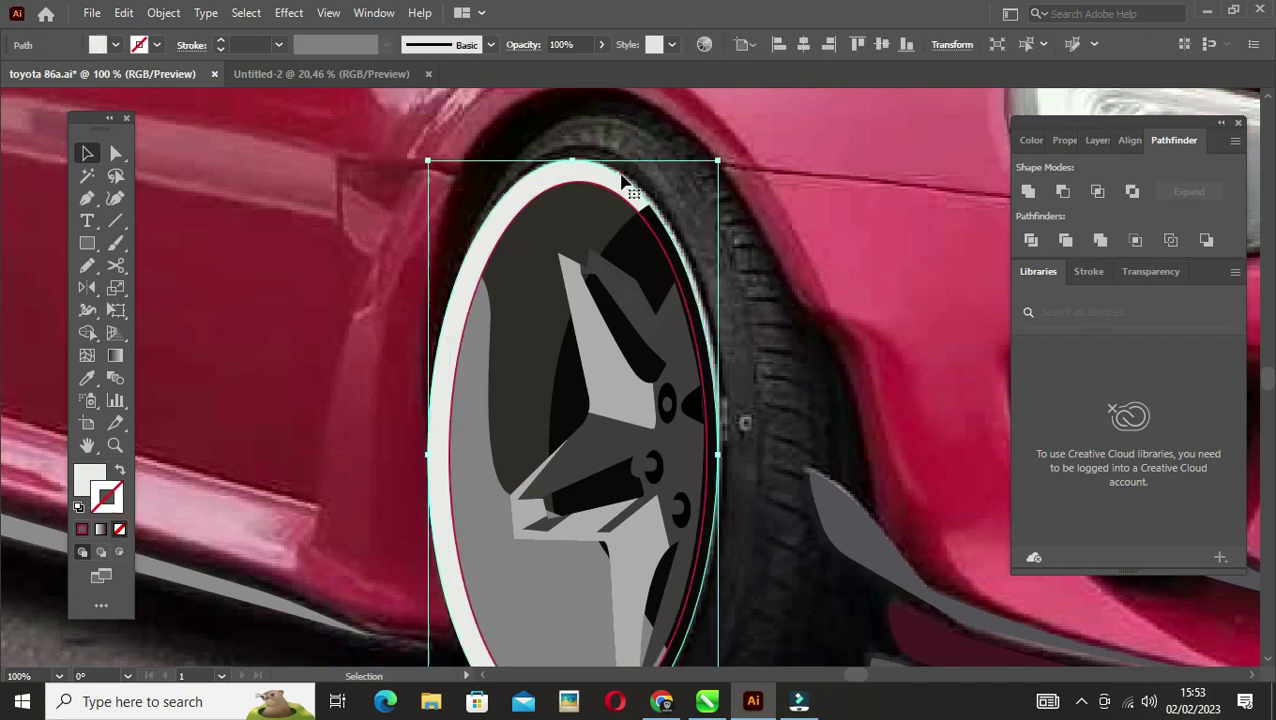
pyautogui.click(632, 210)
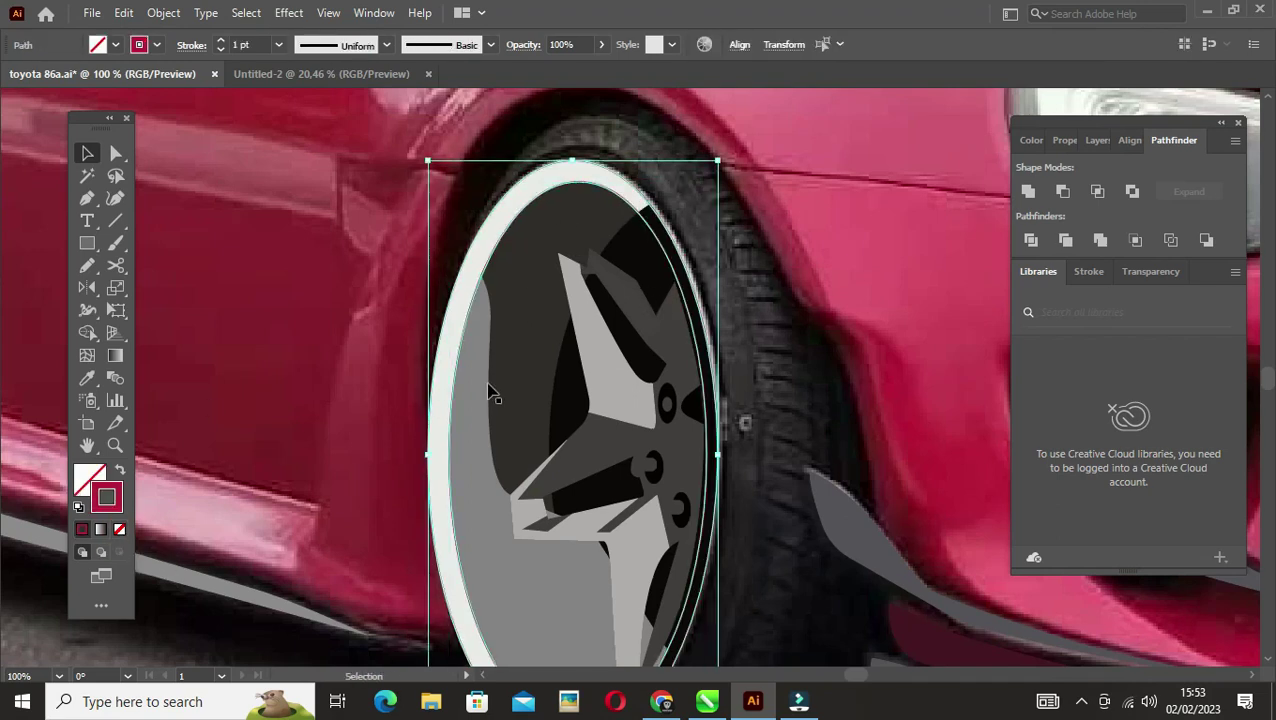
pyautogui.hotkey('shift', 'x')
pyautogui.click(163, 12)
pyautogui.click(503, 111)
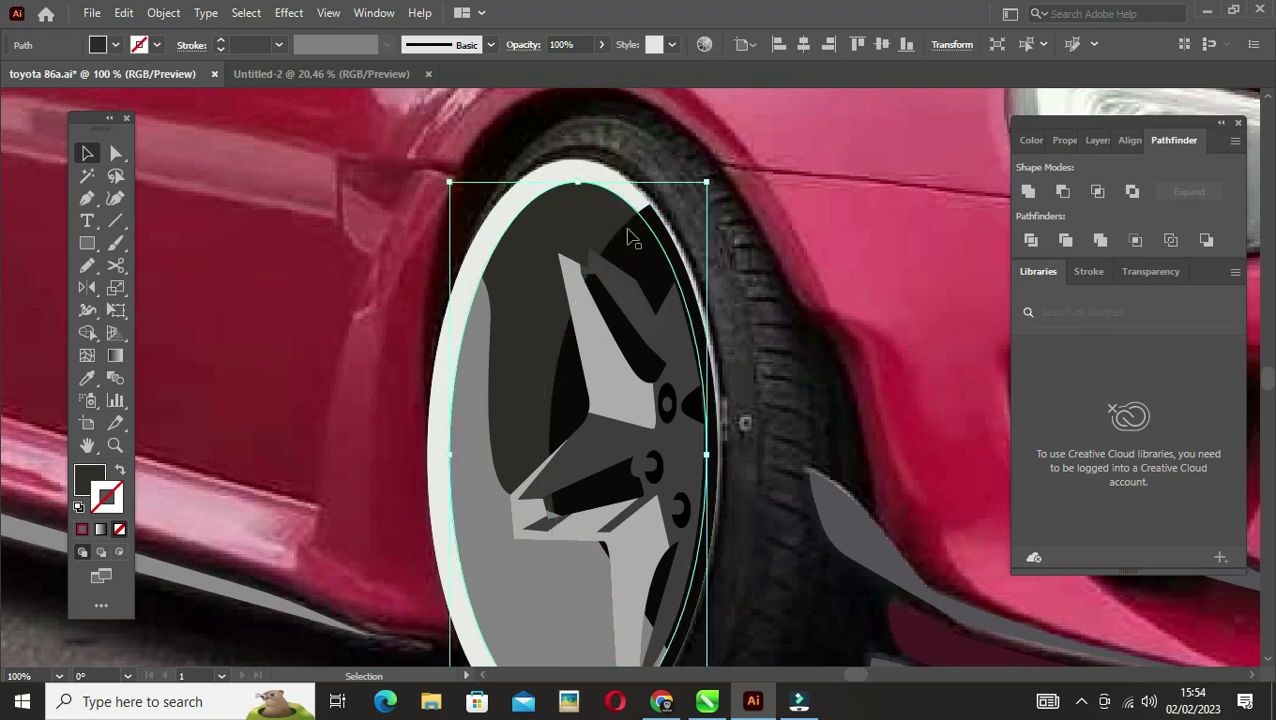
pyautogui.hotkey('shift', 'm')
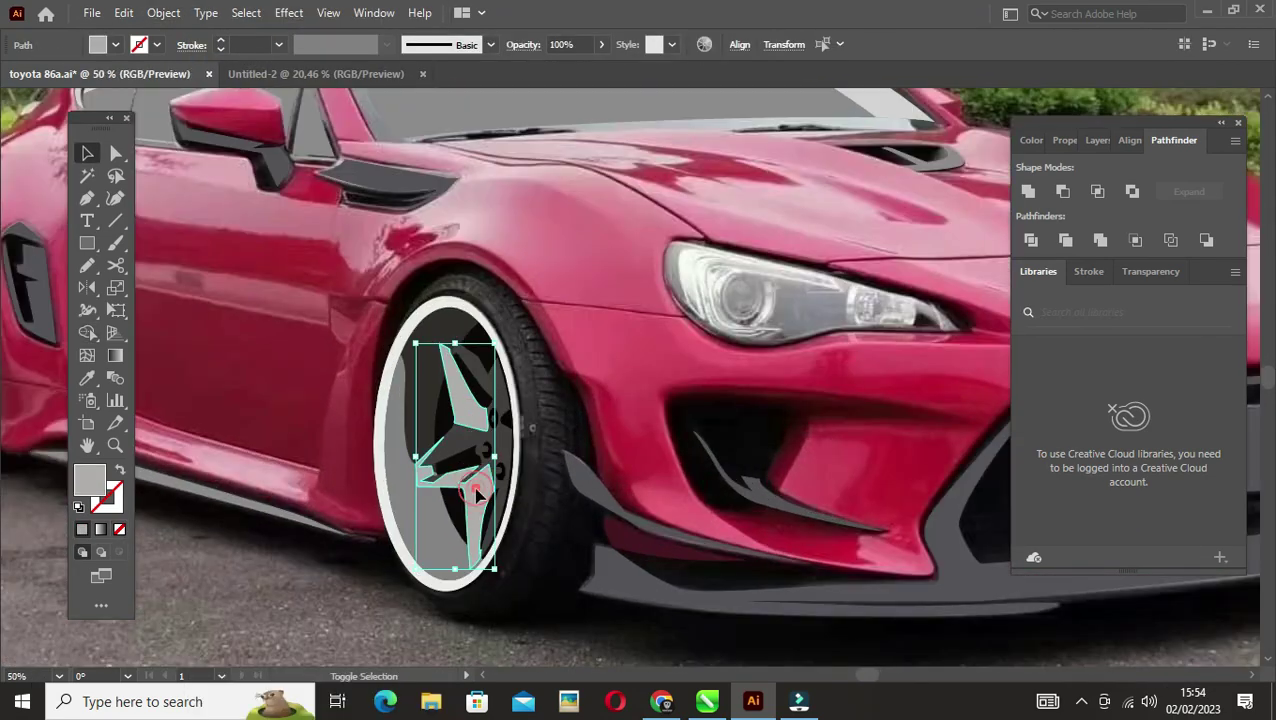
pyautogui.doubleClick(90, 490)
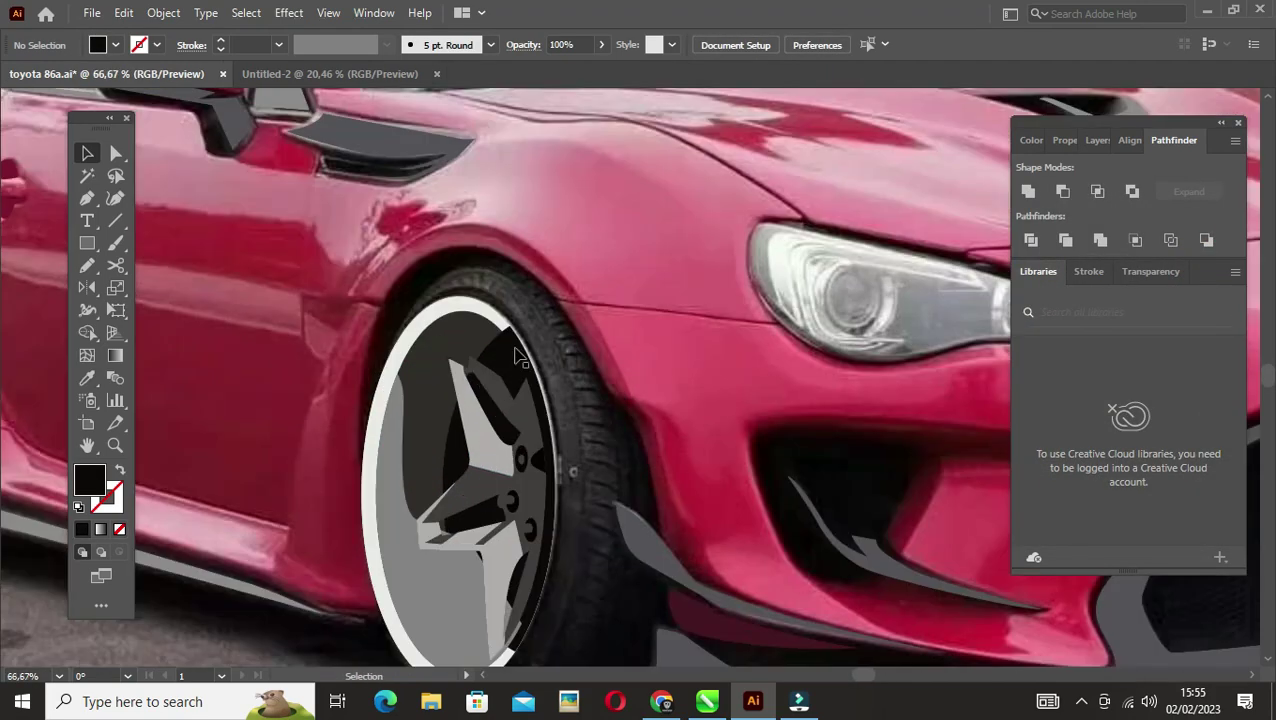
pyautogui.click(519, 357)
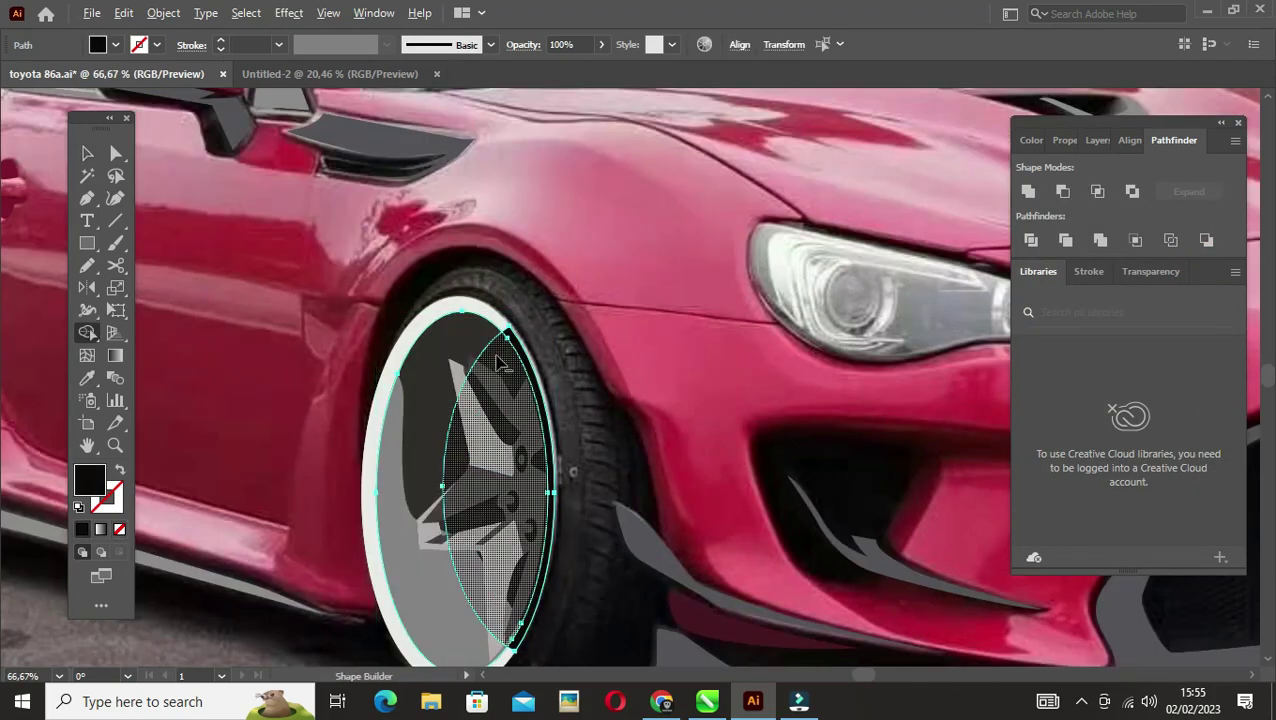
pyautogui.click(163, 12)
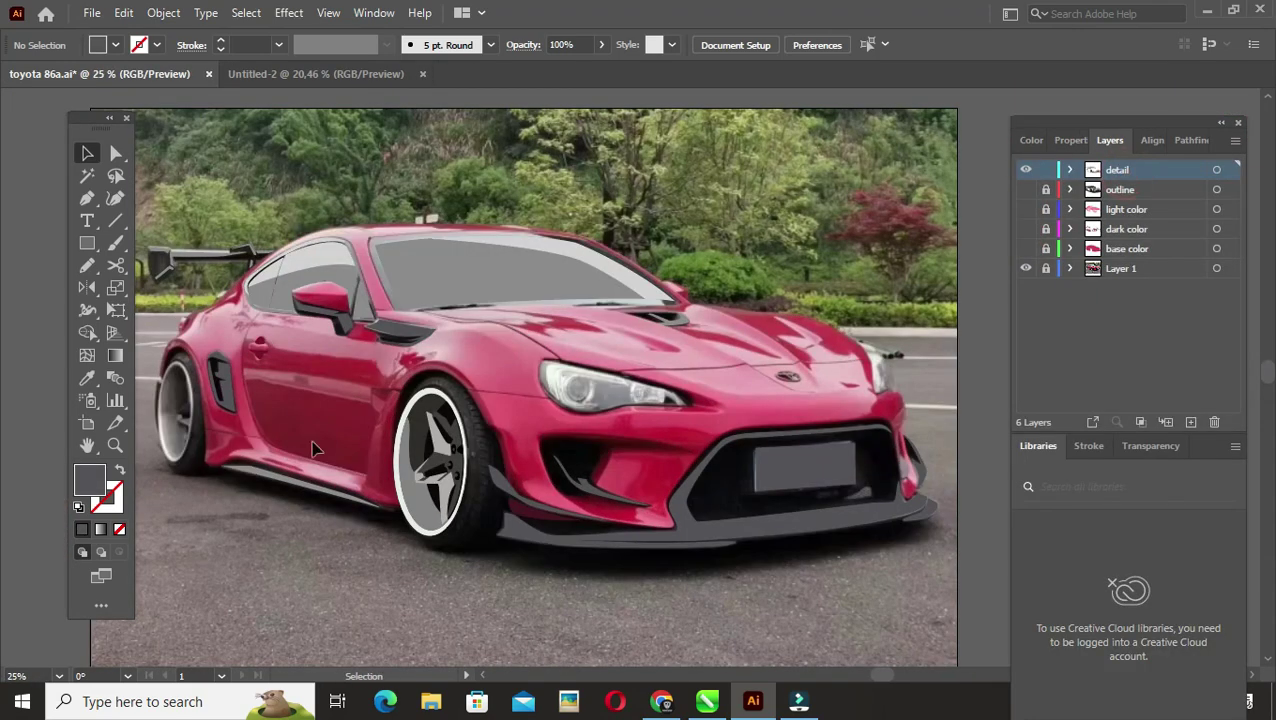
# Step: Trace a tyre outline path around the front wheel
pyautogui.scroll(3, 312, 449)
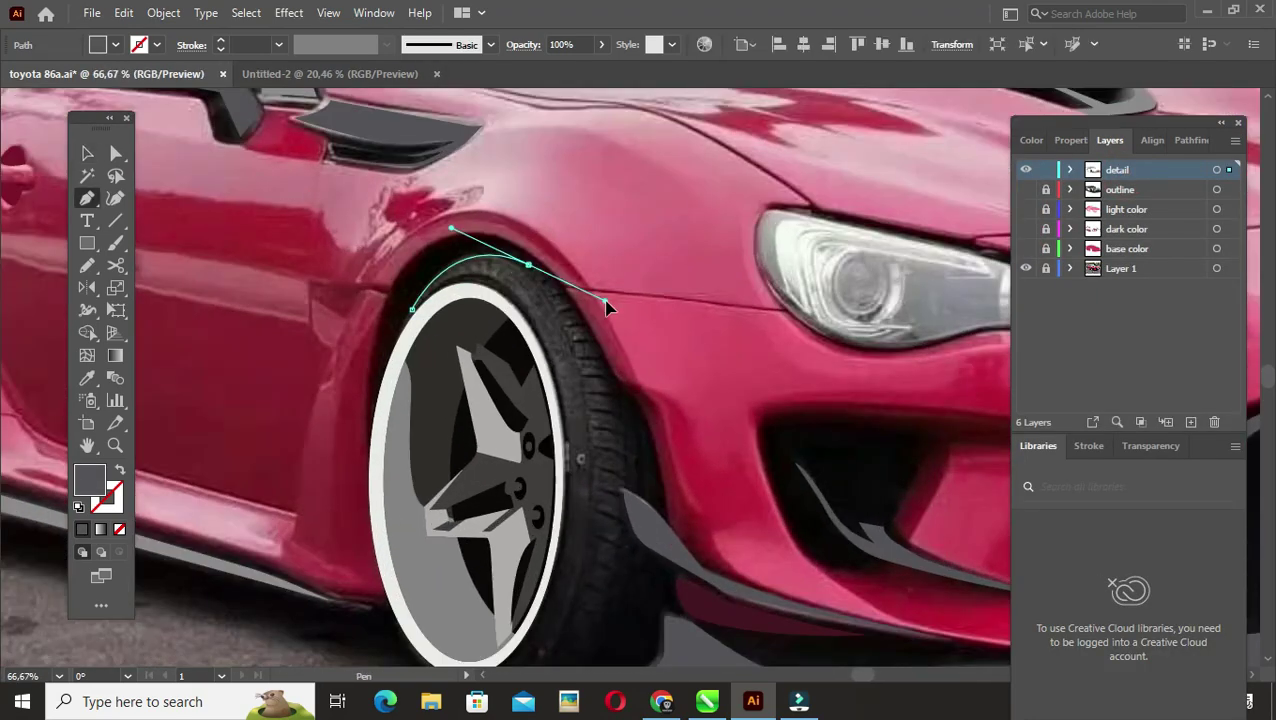
pyautogui.moveTo(605, 301); pyautogui.dragTo(605, 301)
pyautogui.click(620, 430)
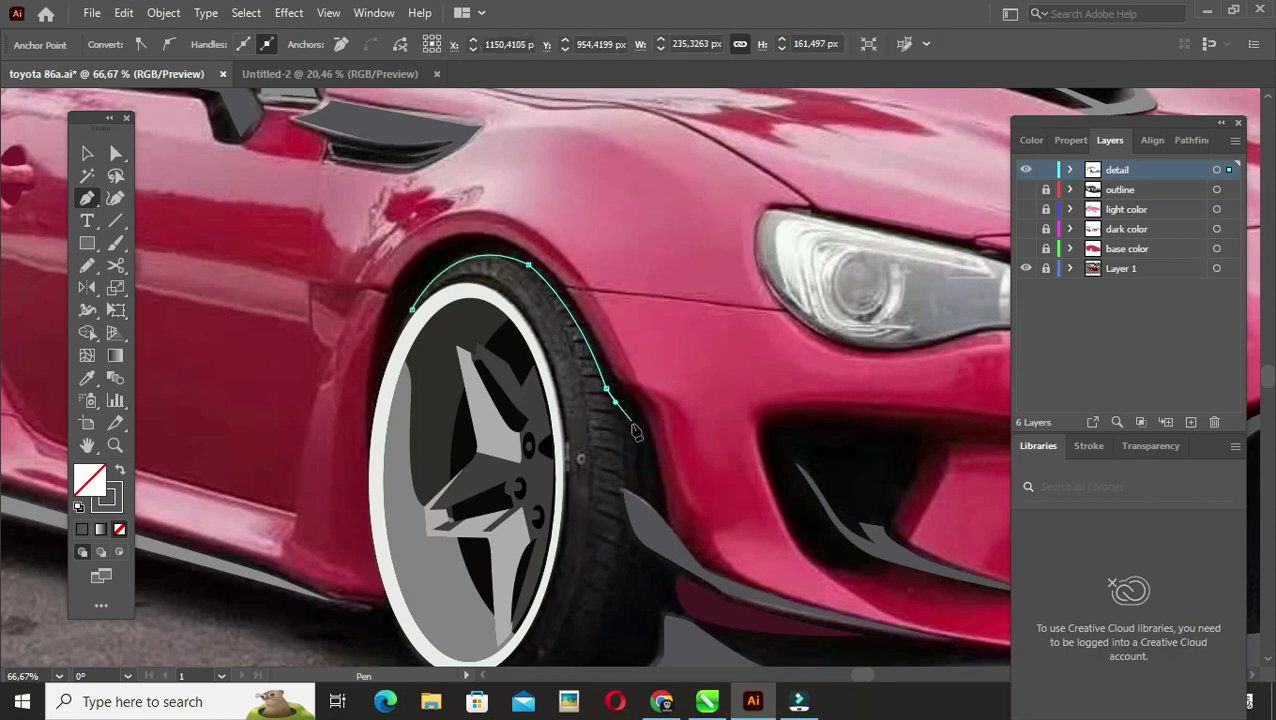
pyautogui.scroll(-3, 620, 430)
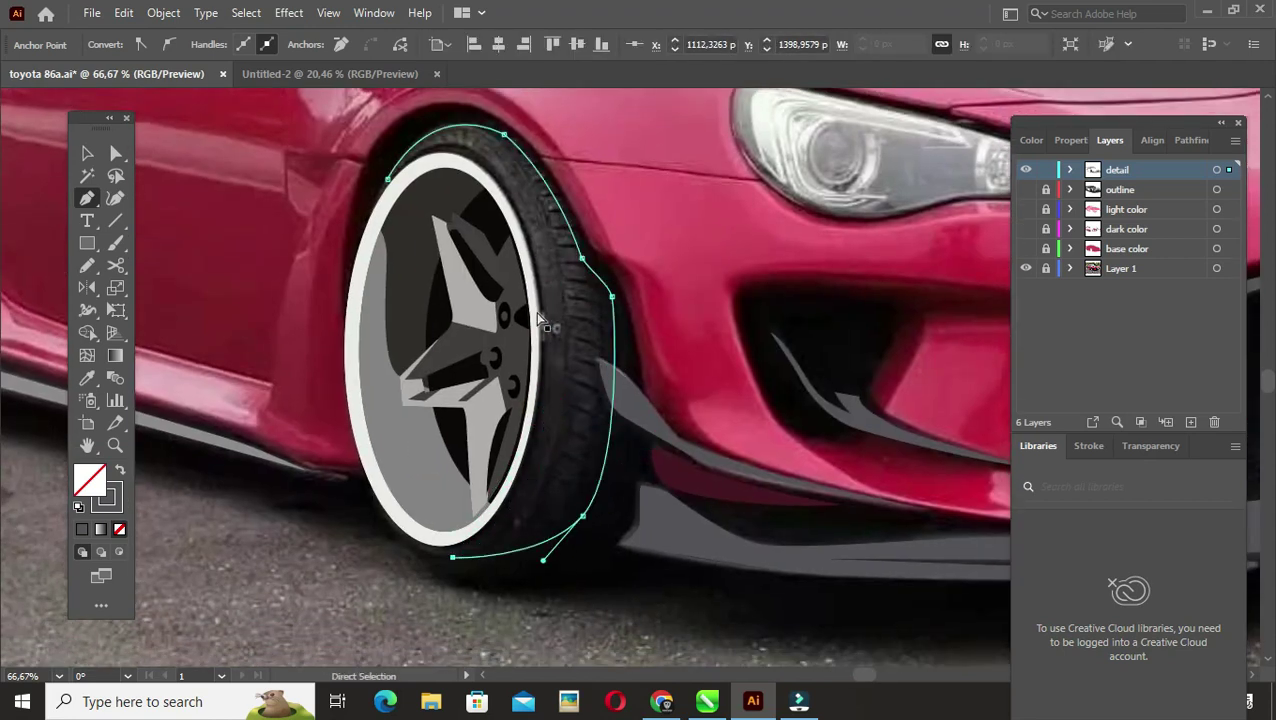
pyautogui.click(388, 181)
# Step: Fill the tyre path dark grey and send it behind the wheel
pyautogui.press('v')
pyautogui.click(364, 240)
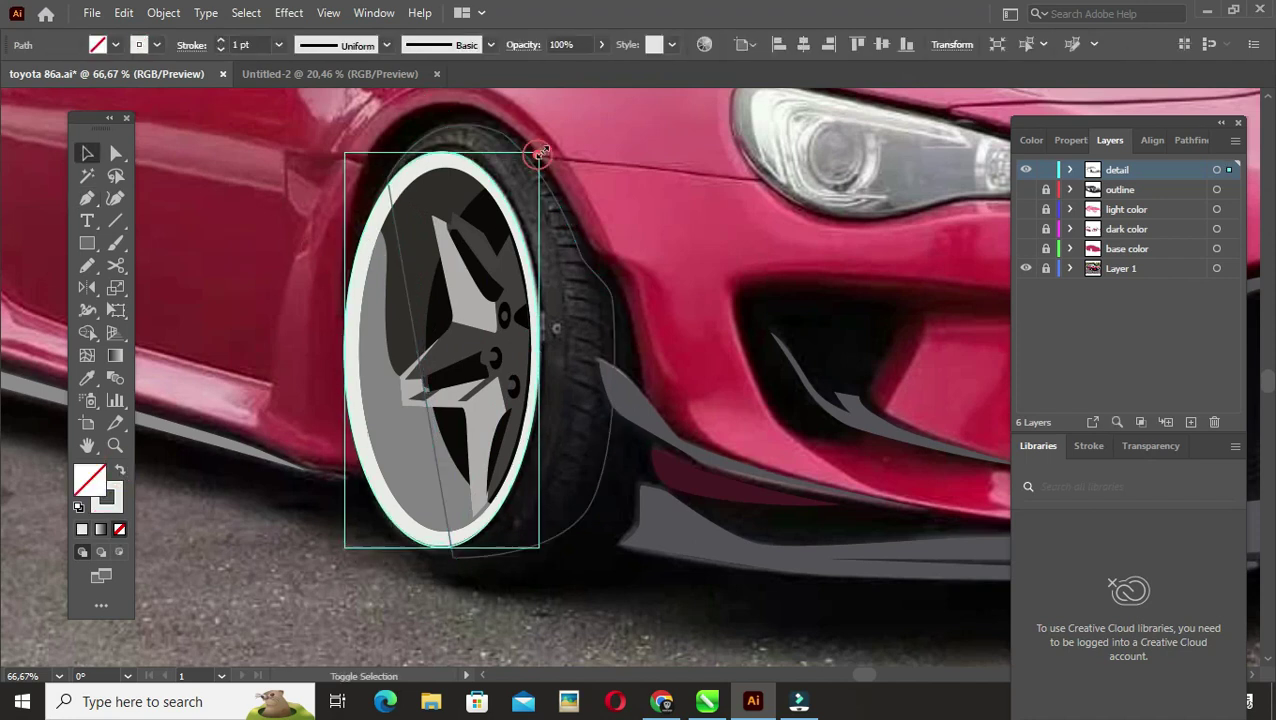
pyautogui.hotkey('ctrl', 'shift', 'F9')
pyautogui.click(540, 440)
pyautogui.click(605, 480)
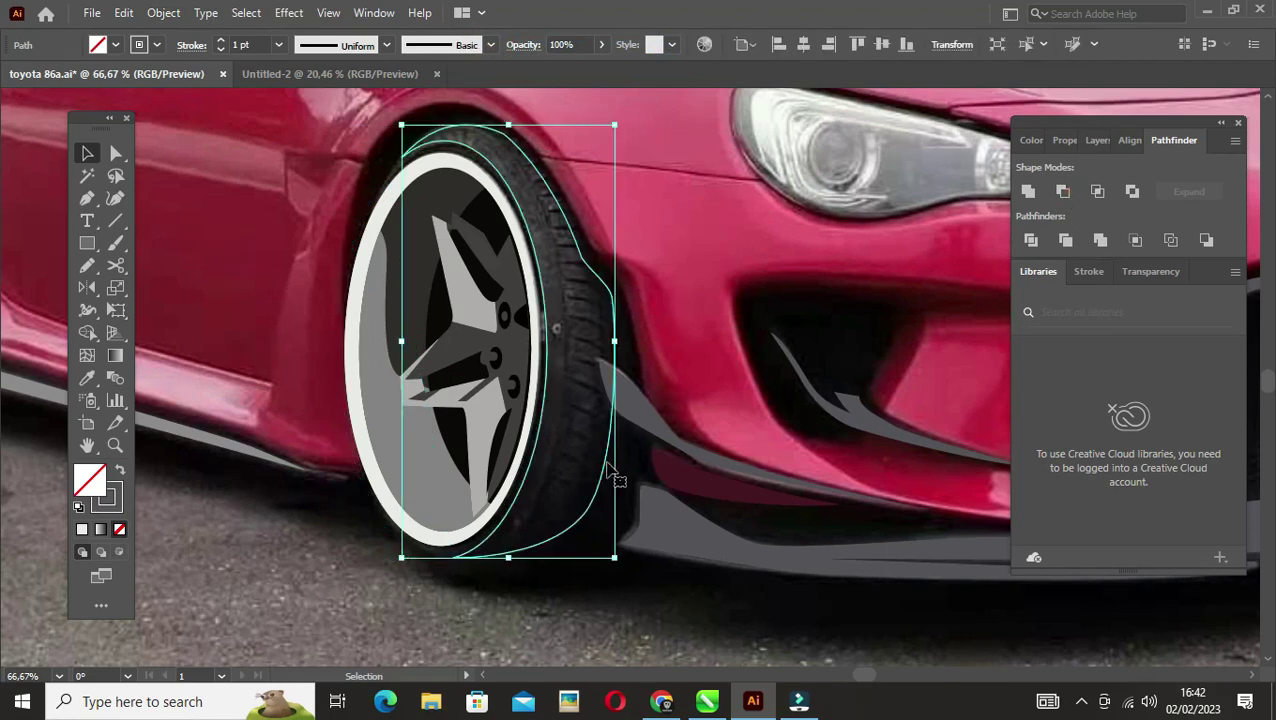
pyautogui.press('i')
pyautogui.click(584, 270)
pyautogui.click(570, 427)
pyautogui.click(163, 12)
pyautogui.click(613, 583)
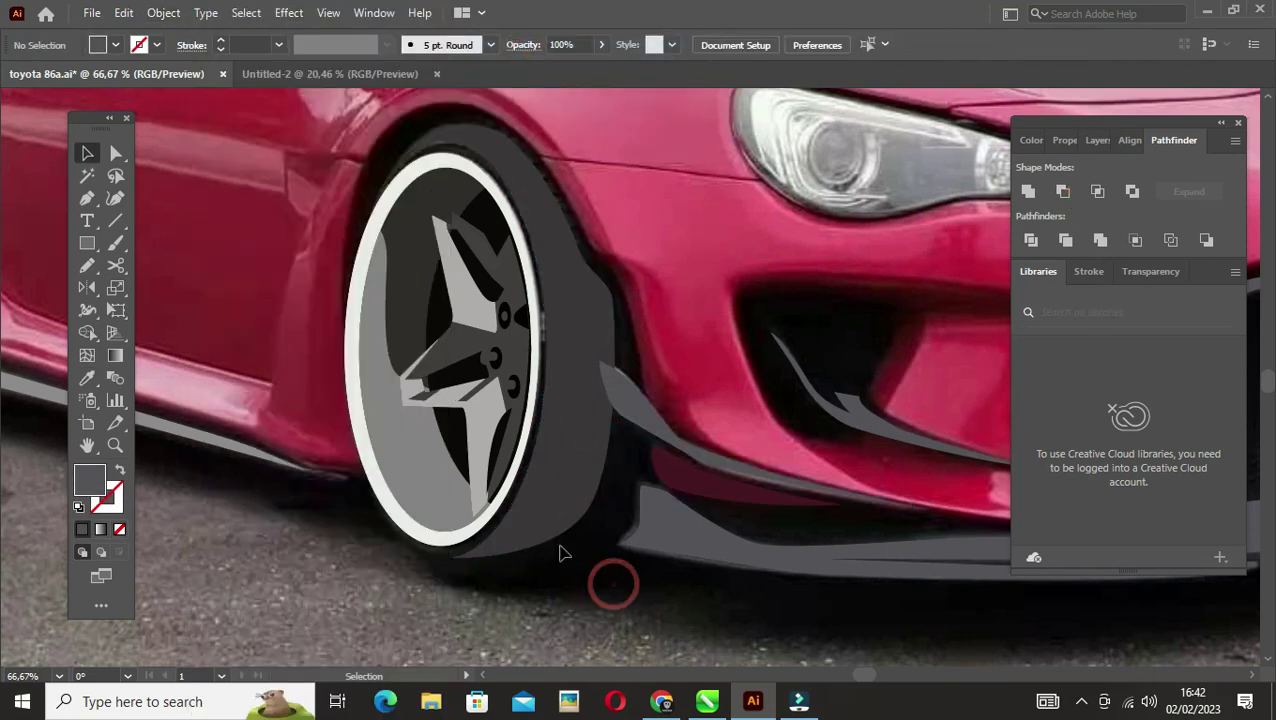
# Step: Hide the outline, light, dark and base colour layers, leaving the reference photo visible
pyautogui.hotkey('ctrl', '0')
pyautogui.click(1110, 140)
pyautogui.click(1026, 268)
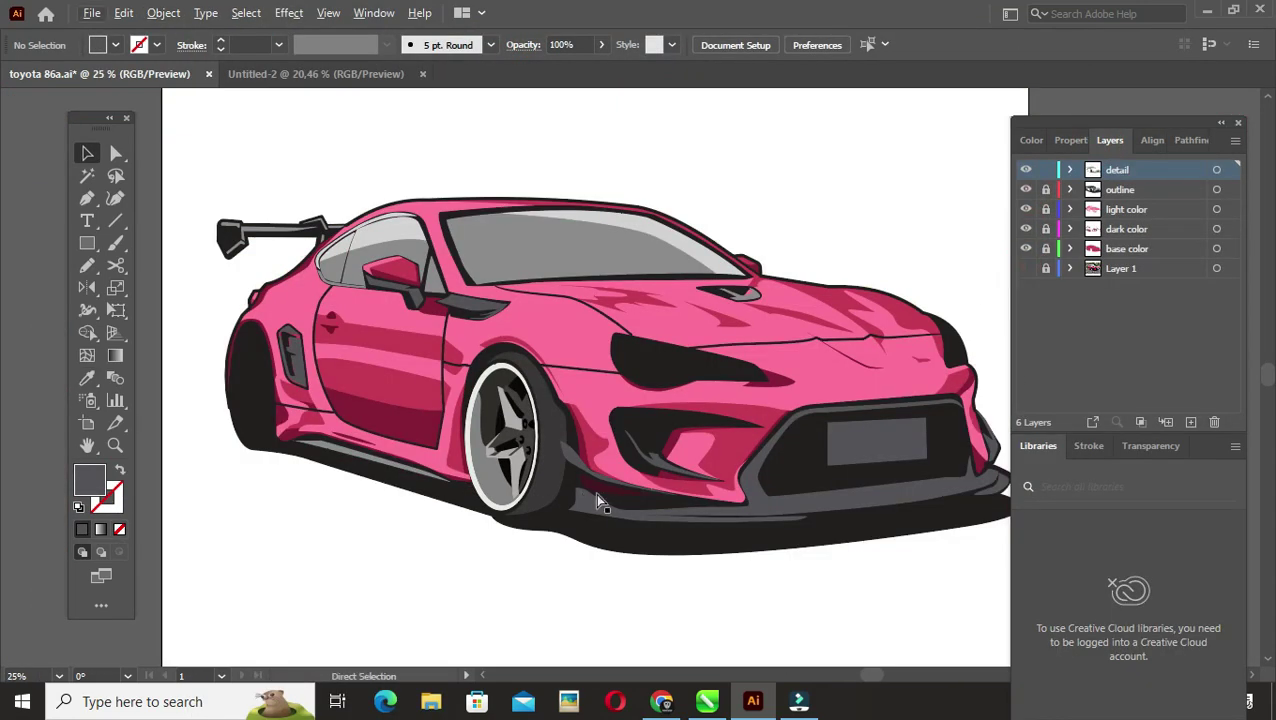
pyautogui.scroll(5, 597, 500)
pyautogui.hotkey('ctrl', '0')
pyautogui.click(1026, 189)
pyautogui.click(1026, 209)
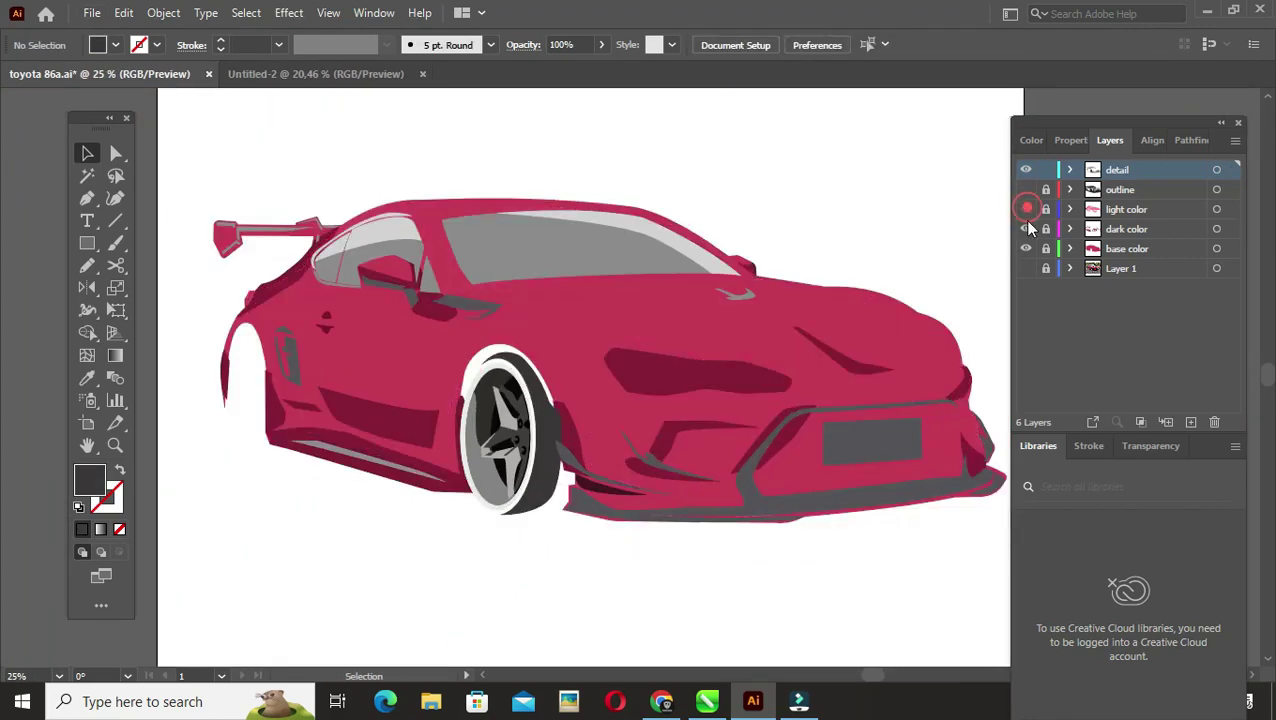
pyautogui.click(1026, 248)
pyautogui.click(1026, 268)
pyautogui.scroll(3, 400, 450)
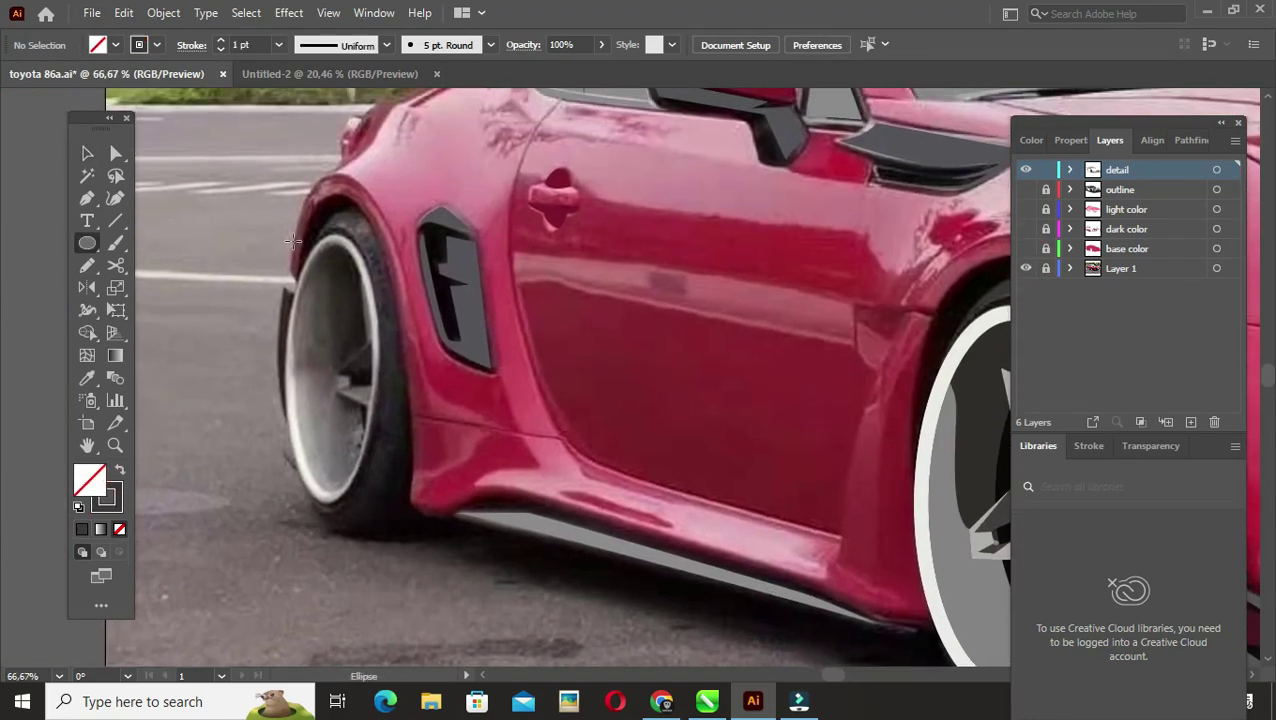
# Step: Draw a pink-outlined ellipse and resize it to fit the rear wheel rim
pyautogui.moveTo(292, 240); pyautogui.dragTo(390, 490)
pyautogui.scroll(1, 343, 429)
pyautogui.press('i')
pyautogui.click(548, 379)
pyautogui.hotkey('shift', 'x')
pyautogui.press('v')
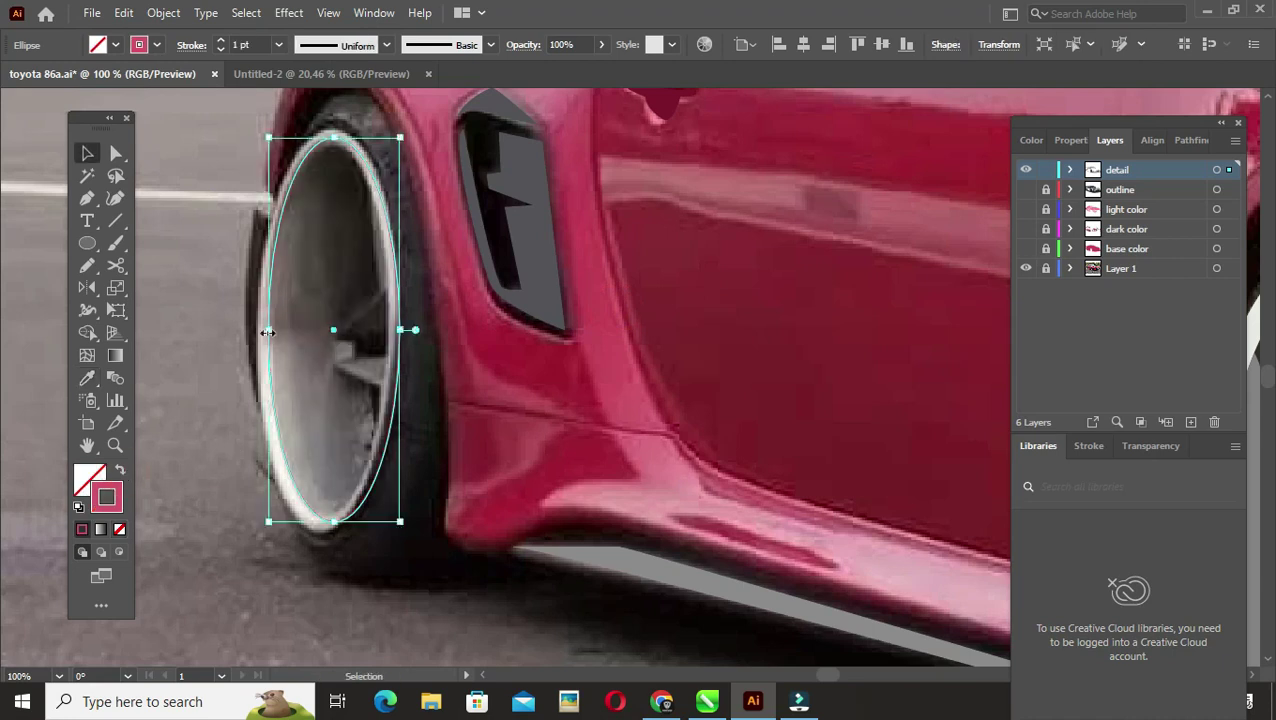
pyautogui.moveTo(332, 137); pyautogui.dragTo(332, 130)
pyautogui.moveTo(328, 521); pyautogui.dragTo(328, 532)
pyautogui.moveTo(262, 330); pyautogui.dragTo(258, 330)
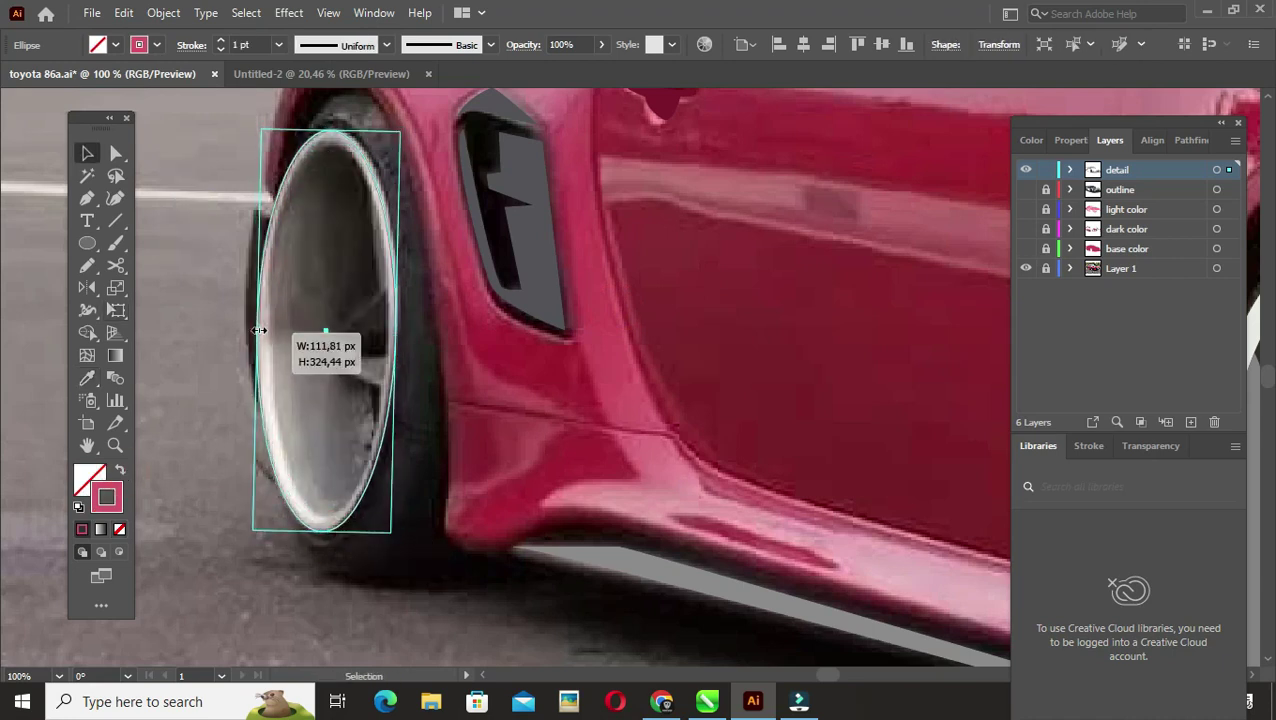
pyautogui.moveTo(397, 132); pyautogui.dragTo(395, 145)
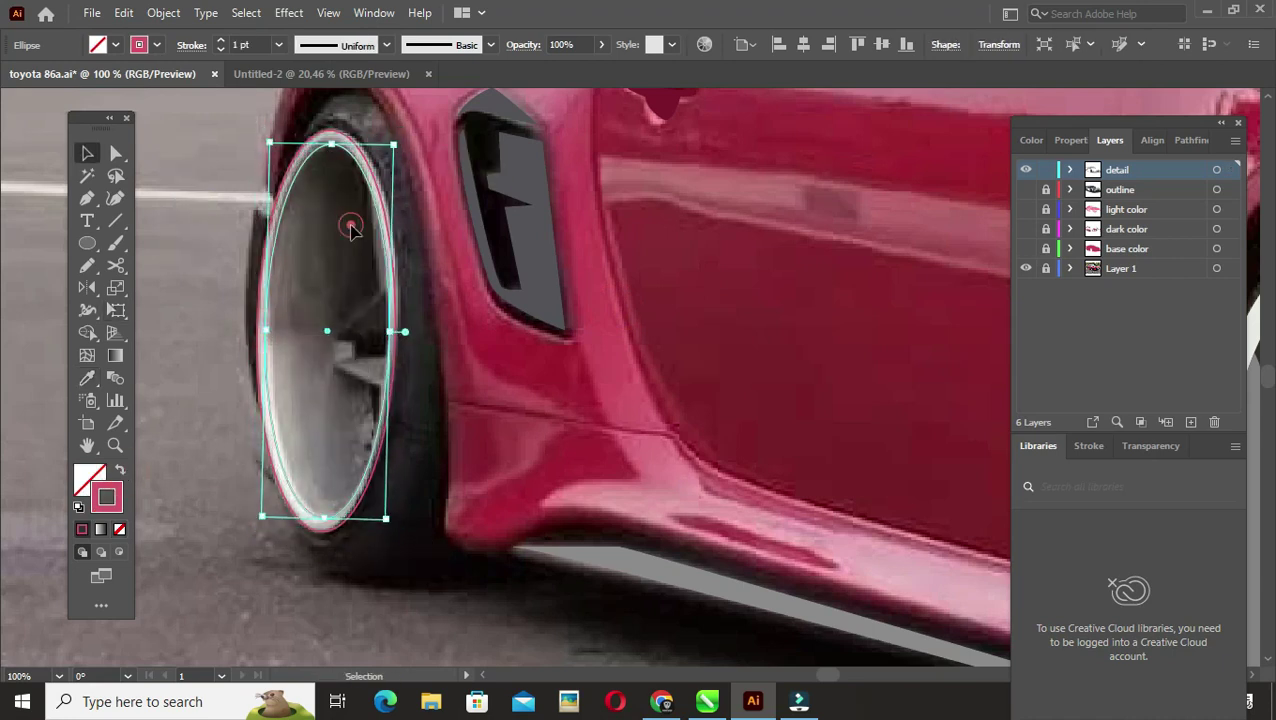
# Step: Copy the ellipse to the rim's far edge and trace the first spoke shape
pyautogui.moveTo(392, 332); pyautogui.dragTo(497, 338)
pyautogui.hotkey('shift', 'm')
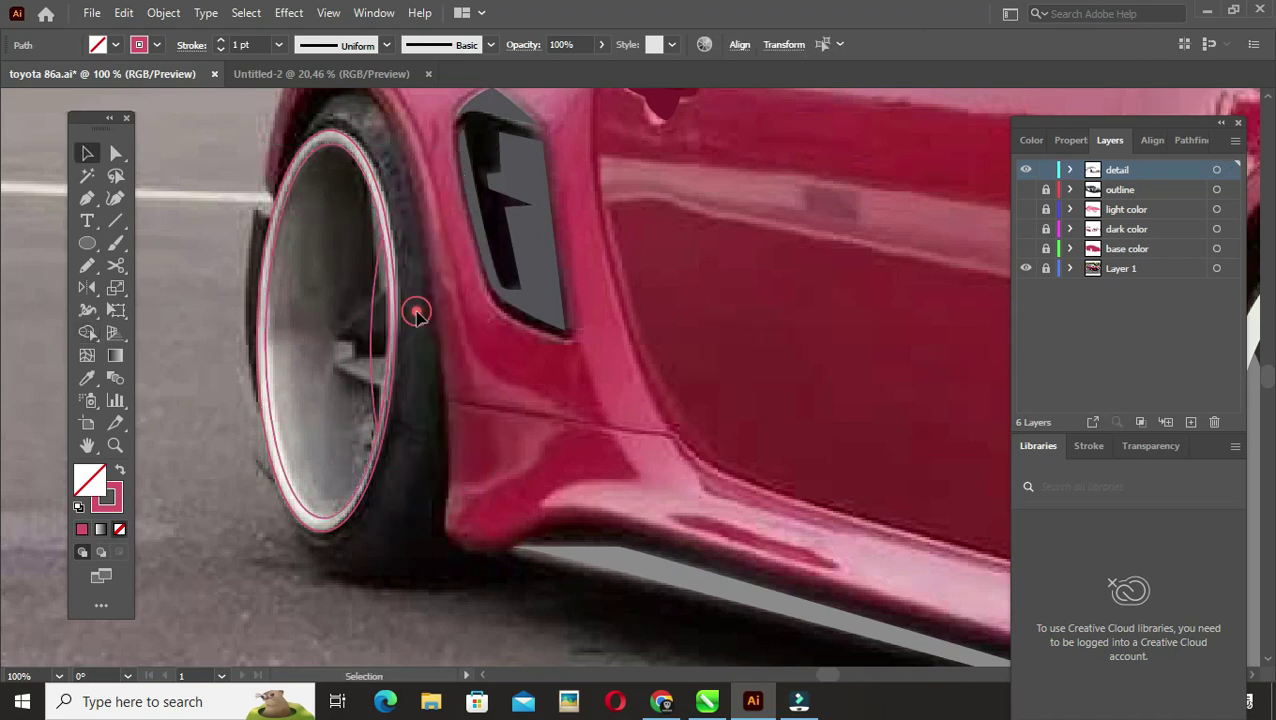
pyautogui.click(416, 313)
pyautogui.keyDown('alt'); pyautogui.scroll(1, 416, 313); pyautogui.keyUp('alt')
pyautogui.press('p')
pyautogui.click(400, 252)
pyautogui.click(320, 321)
pyautogui.click(416, 228)
pyautogui.press('v')
pyautogui.click(405, 373)
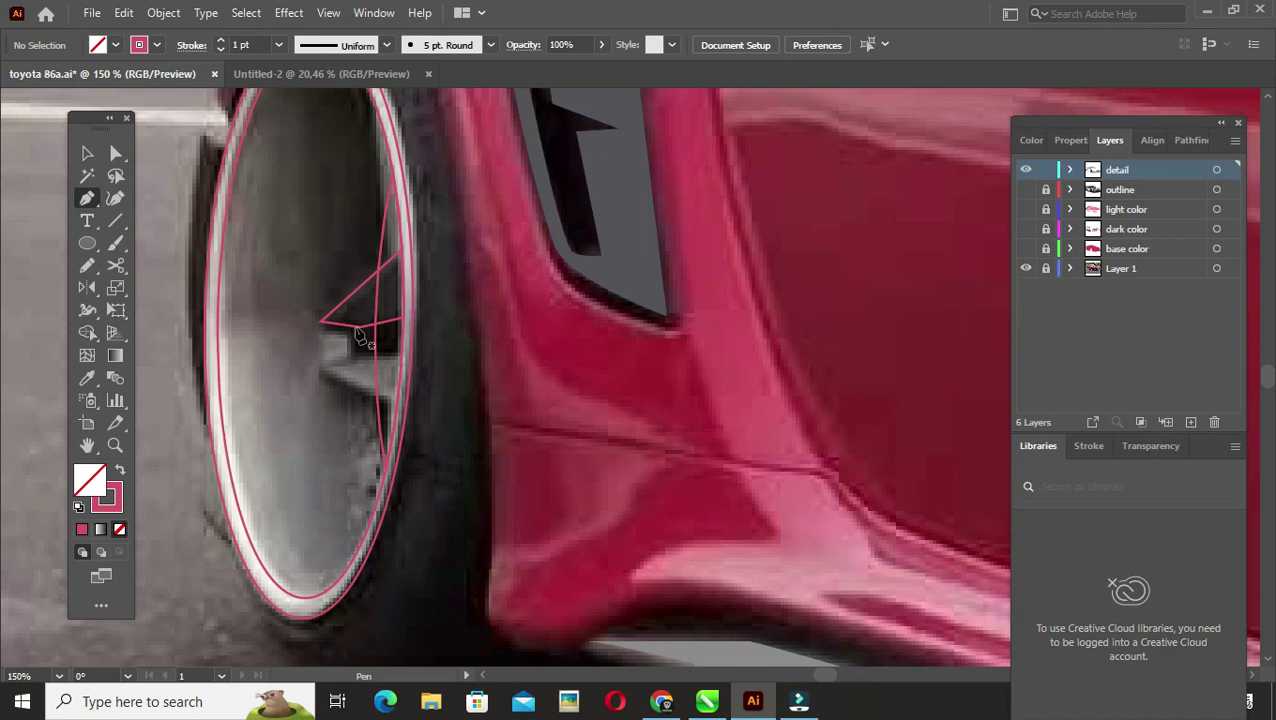
# Step: Draw a curved spoke edge and trace the lower spoke shape
pyautogui.moveTo(330, 368); pyautogui.dragTo(349, 365)
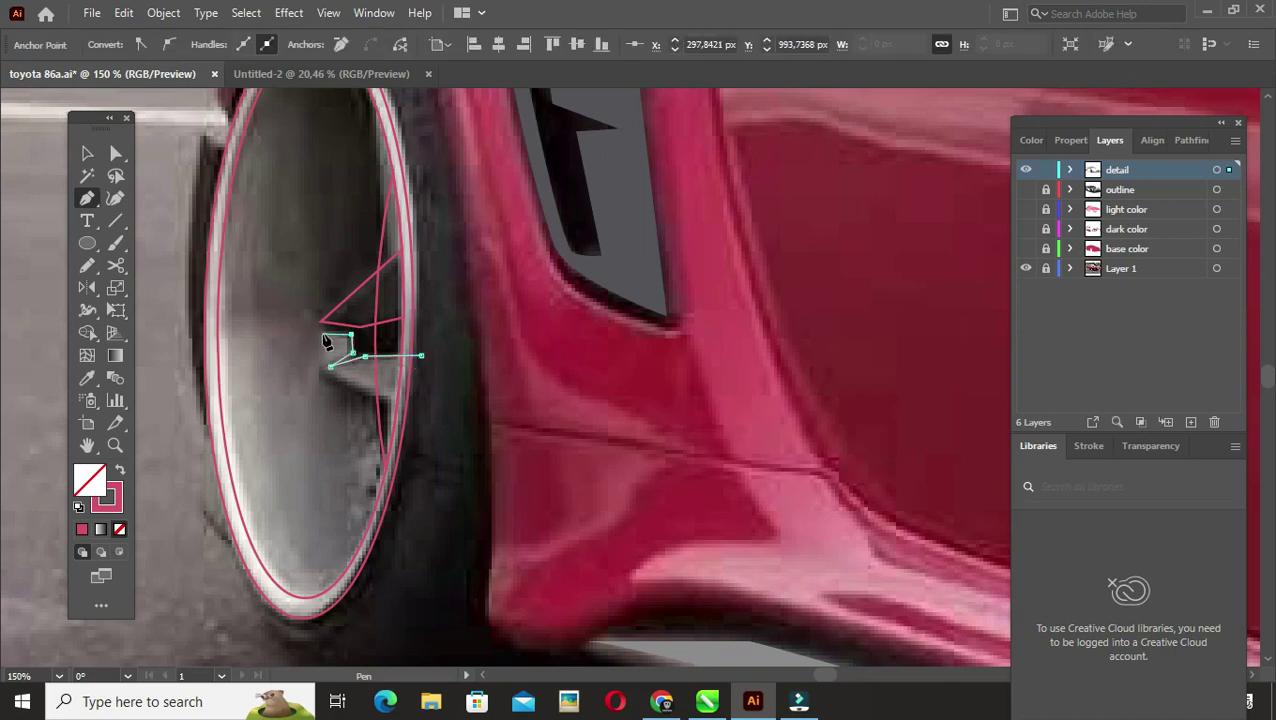
pyautogui.press('p')
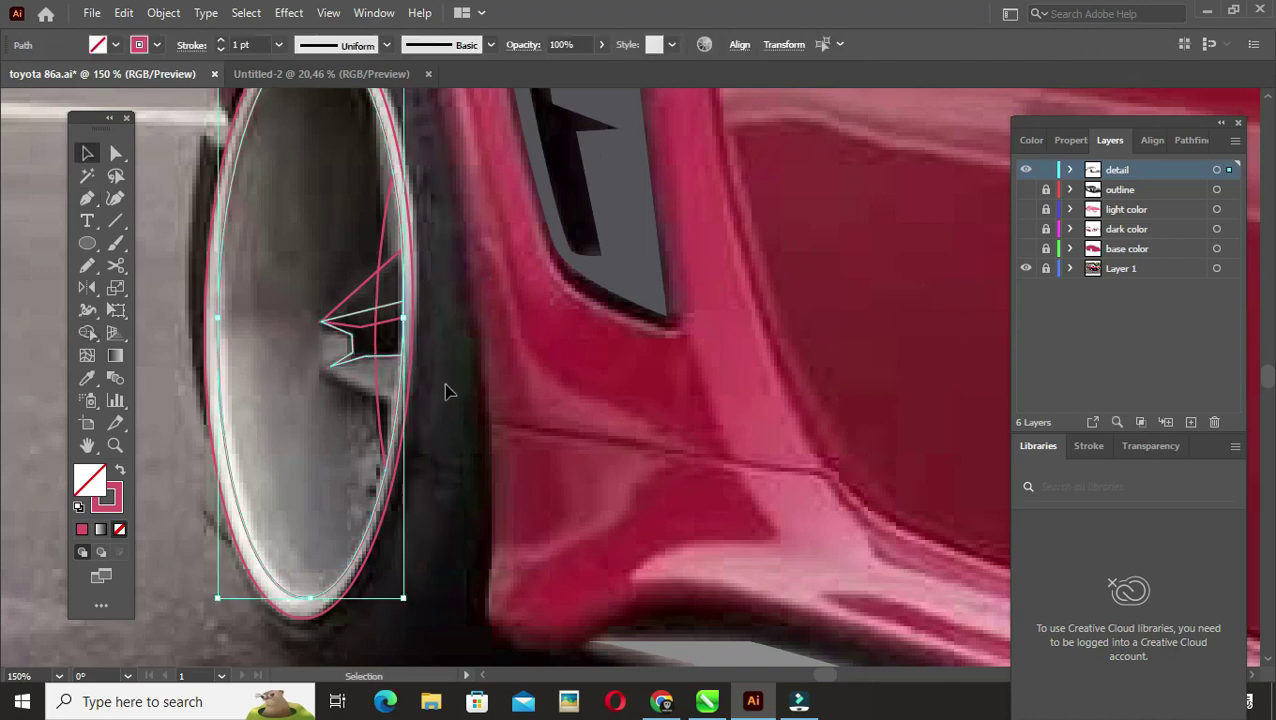
pyautogui.click(396, 491)
pyautogui.click(390, 397)
pyautogui.click(319, 372)
pyautogui.click(396, 491)
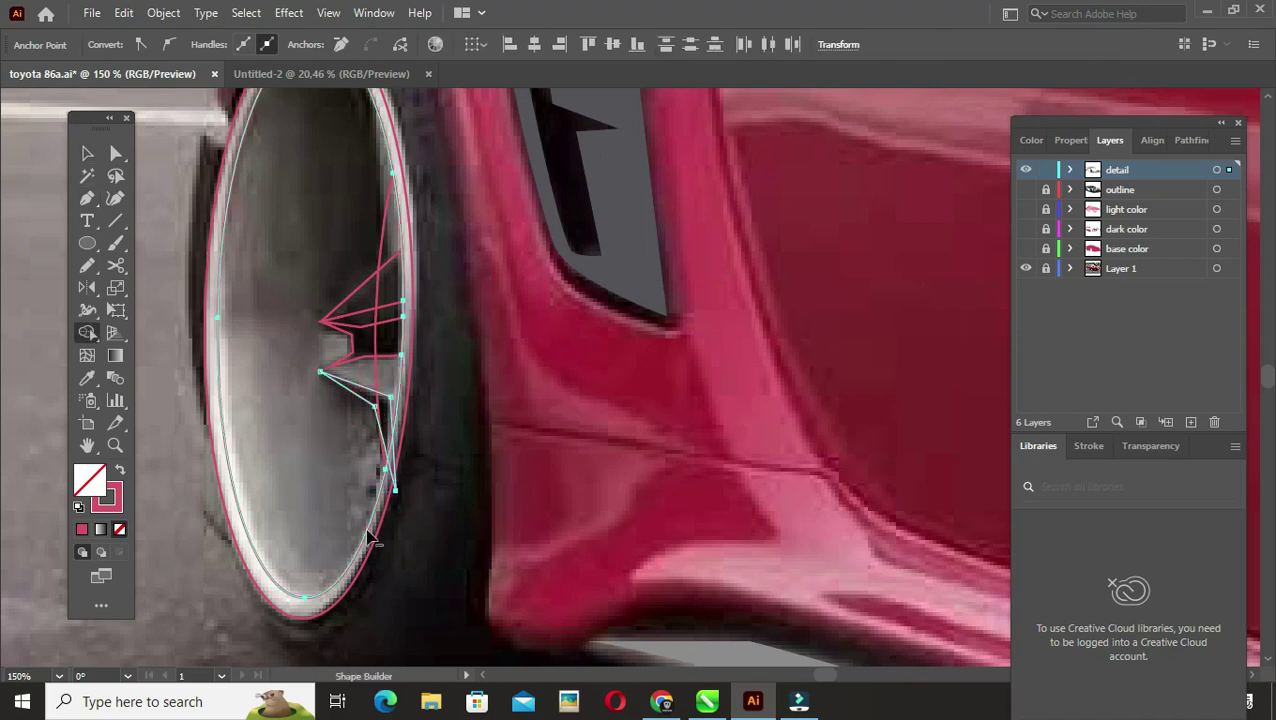
pyautogui.keyDown('ctrl'); pyautogui.click(421, 455); pyautogui.keyUp('ctrl')
# Step: Trace a path down the wheel's right side and along its bottom
pyautogui.scroll(2, 295, 380)
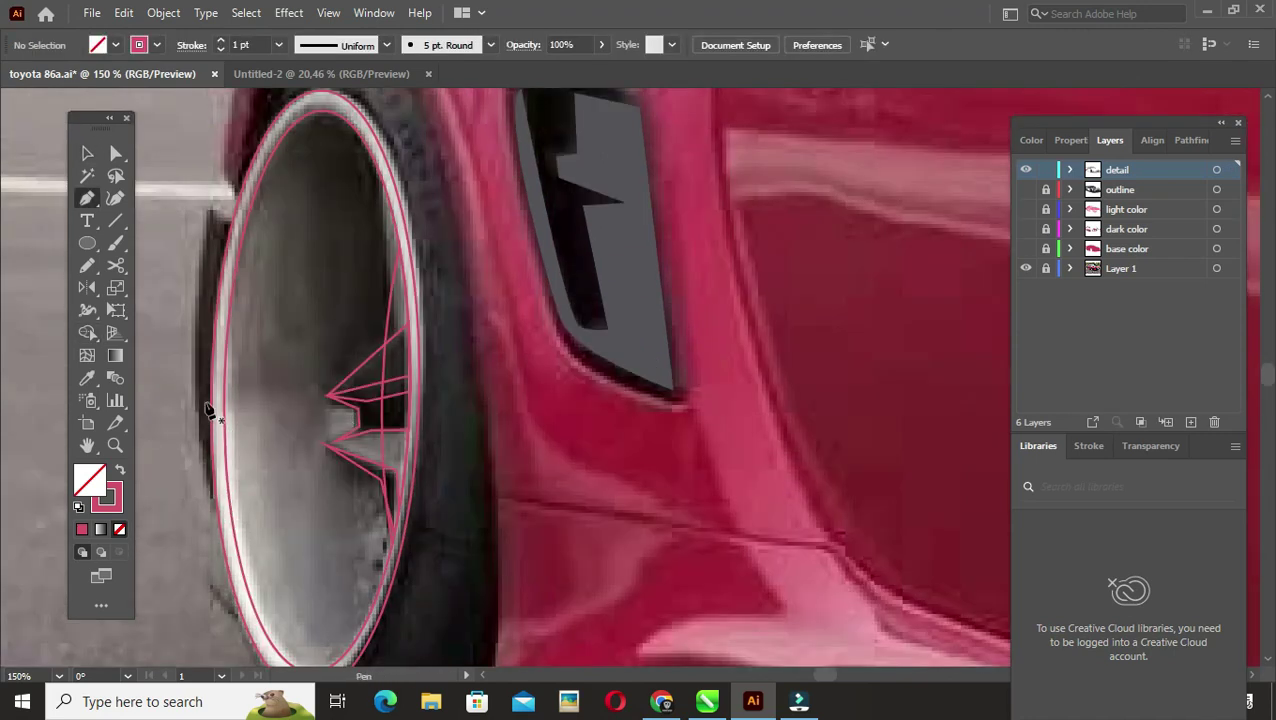
pyautogui.click(293, 393)
pyautogui.click(439, 425)
pyautogui.scroll(-2, 300, 450)
pyautogui.click(409, 592)
pyautogui.moveTo(237, 628); pyautogui.dragTo(111, 619)
# Step: Close the traced wheel path and give the spokes a dark sampled fill
pyautogui.click(229, 161)
pyautogui.hotkey('shift', 'm')
pyautogui.click(300, 400)
pyautogui.press('i')
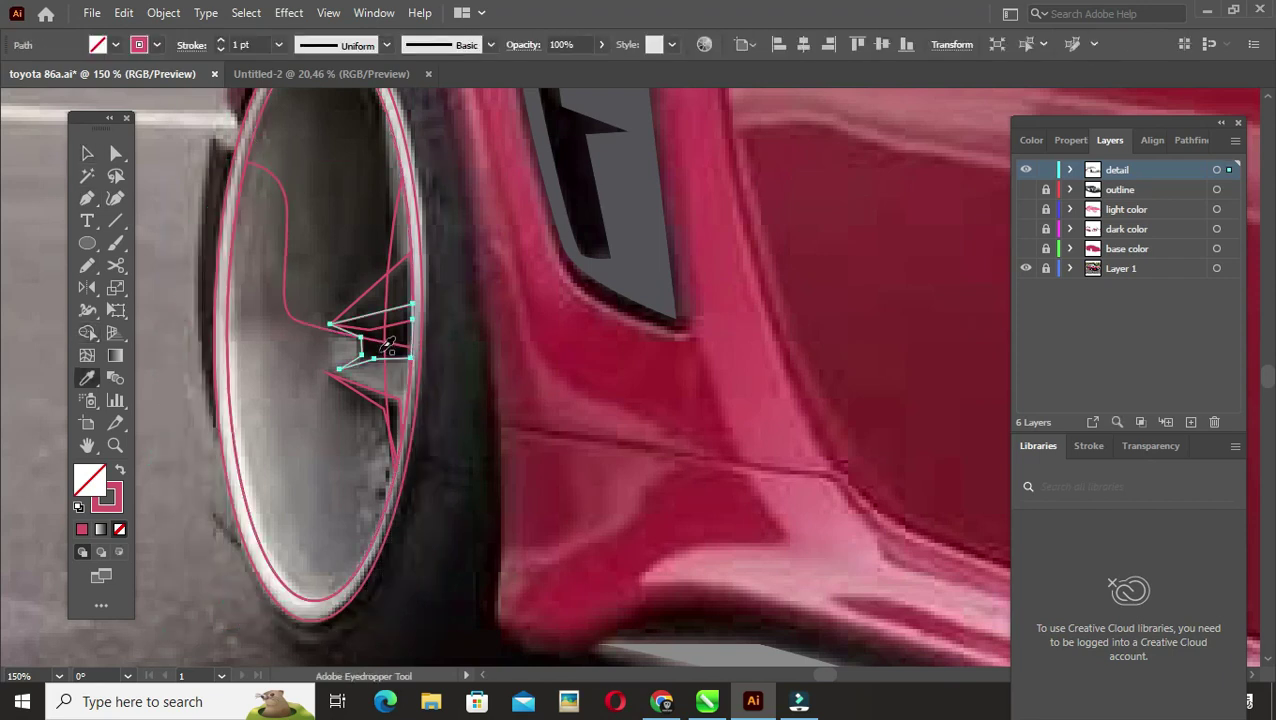
pyautogui.click(388, 348)
pyautogui.keyDown('ctrl'); pyautogui.click(408, 288); pyautogui.keyUp('ctrl')
pyautogui.click(160, 12)
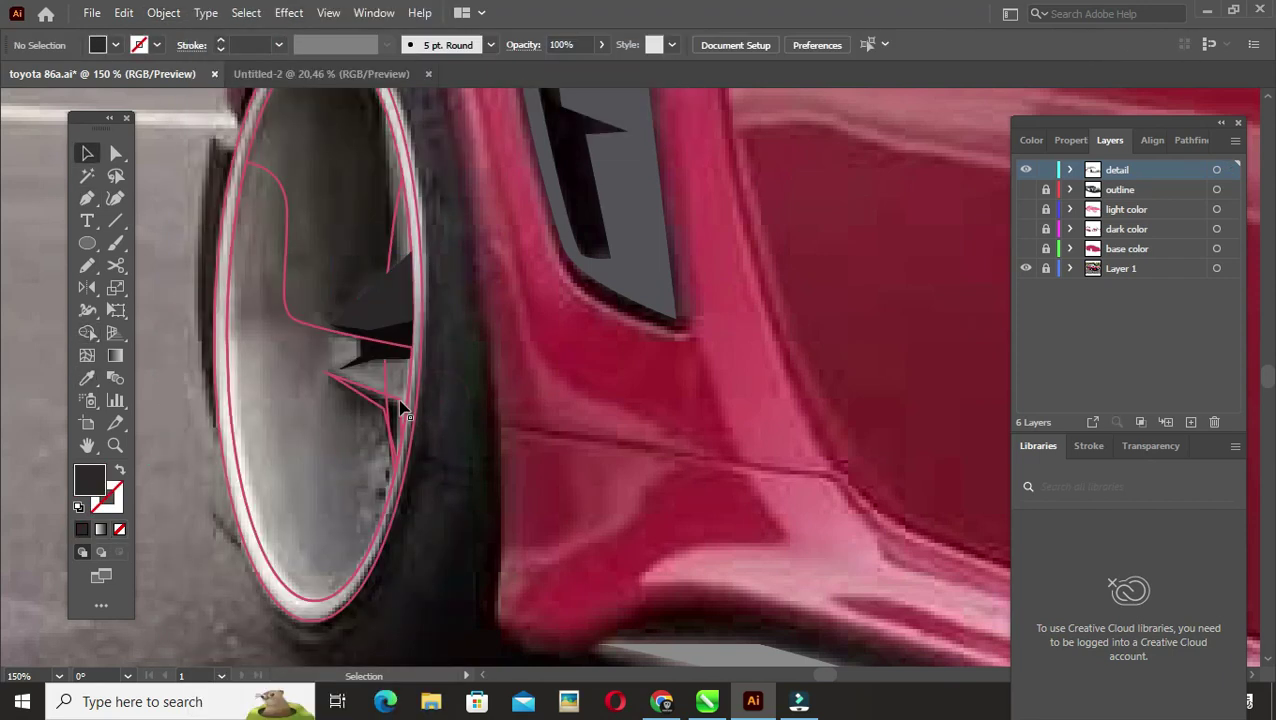
pyautogui.click(365, 414)
pyautogui.click(385, 392)
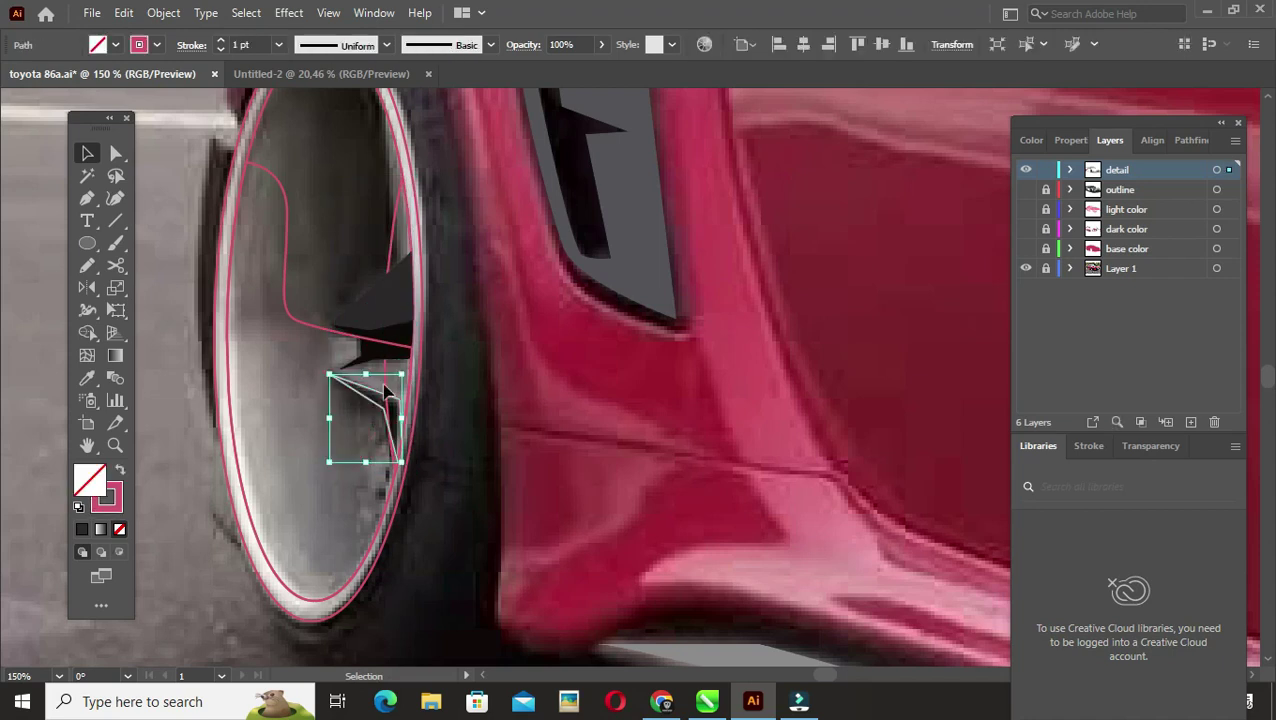
# Step: Turn the curved hub outline into a solid grey fill
pyautogui.press('v')
pyautogui.click(387, 377)
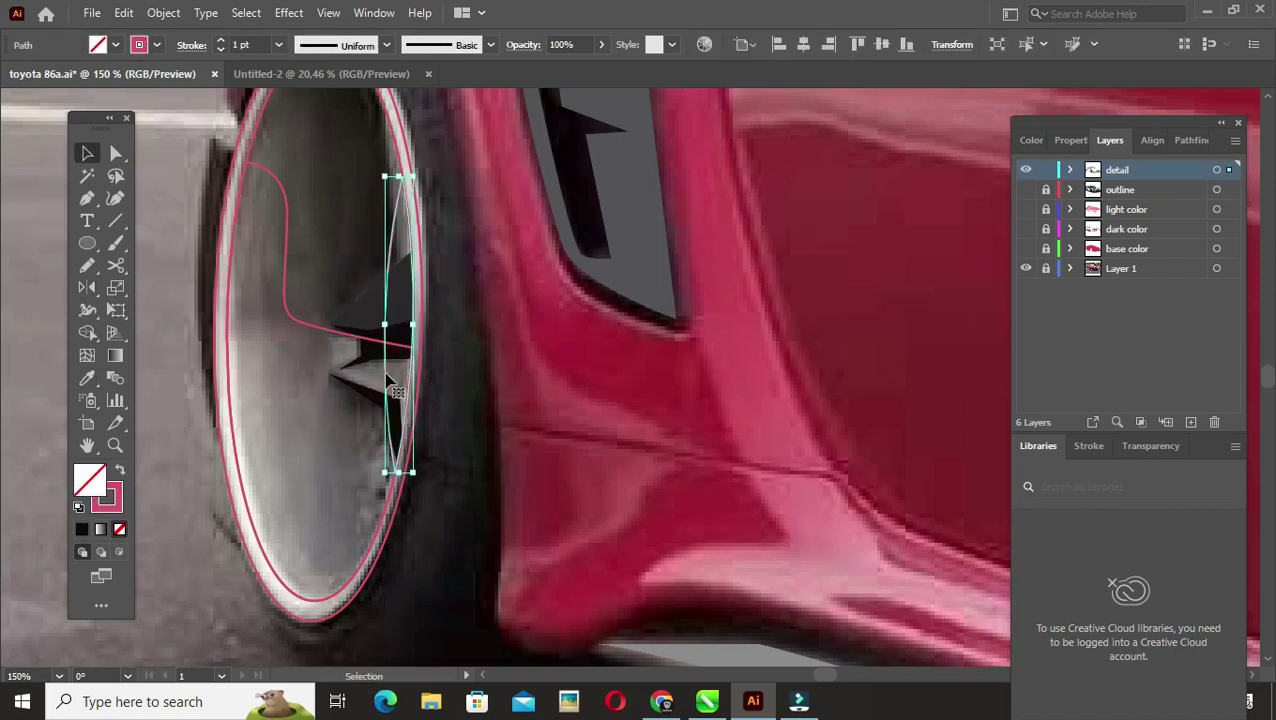
pyautogui.click(296, 415)
pyautogui.click(120, 472)
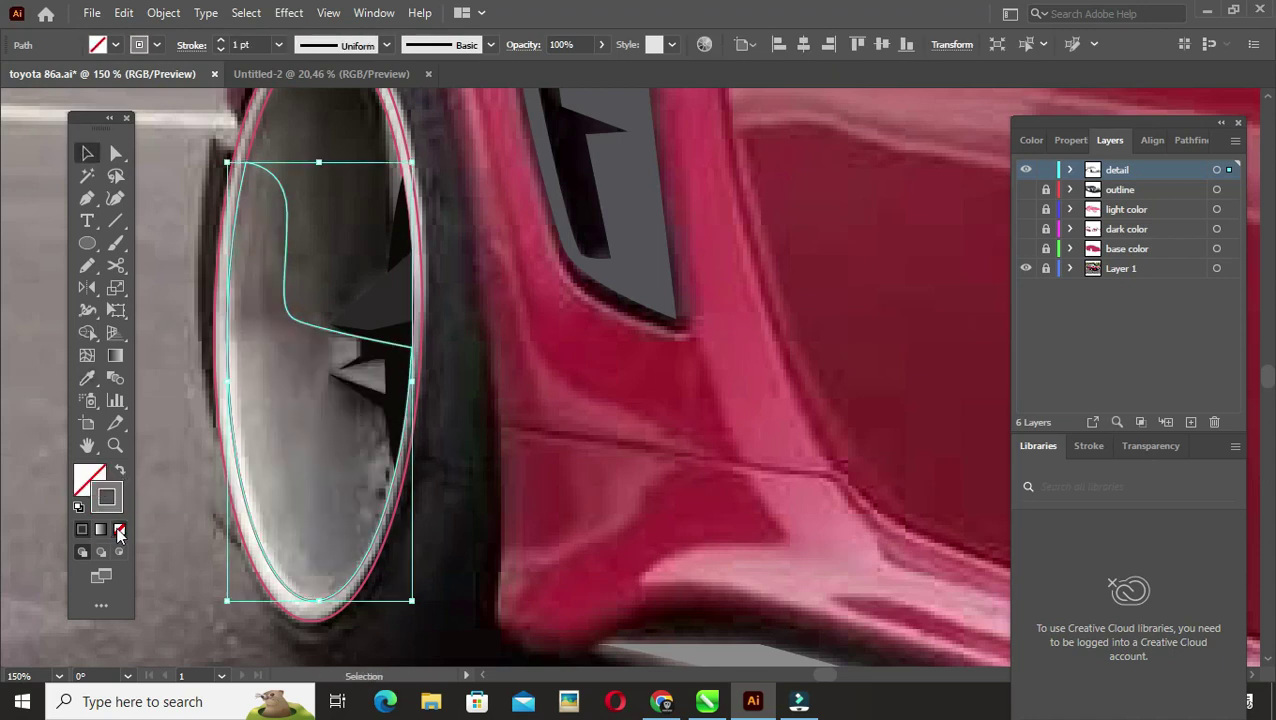
pyautogui.hotkey('shift', 'x')
pyautogui.scroll(2, 305, 433)
pyautogui.scroll(-3, 422, 433)
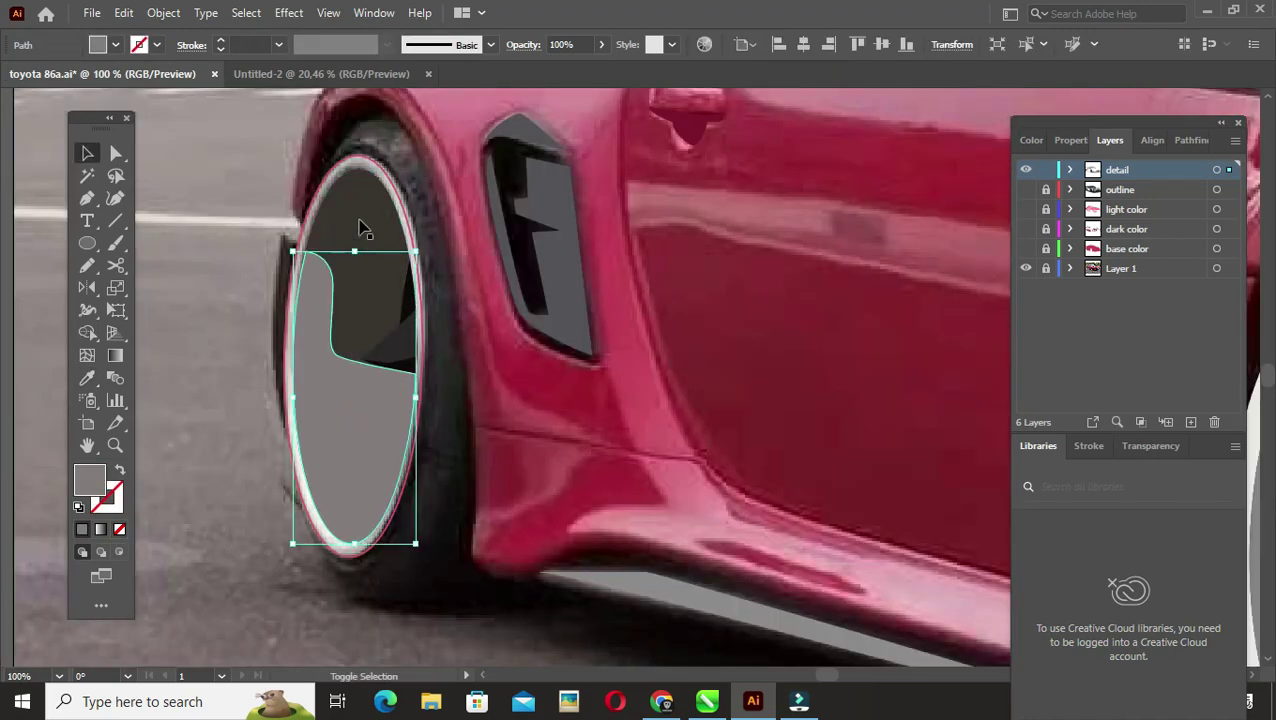
# Step: Fill the wheel ellipse white and send it backward behind the hub
pyautogui.click(163, 12)
pyautogui.click(200, 94)
pyautogui.press('i')
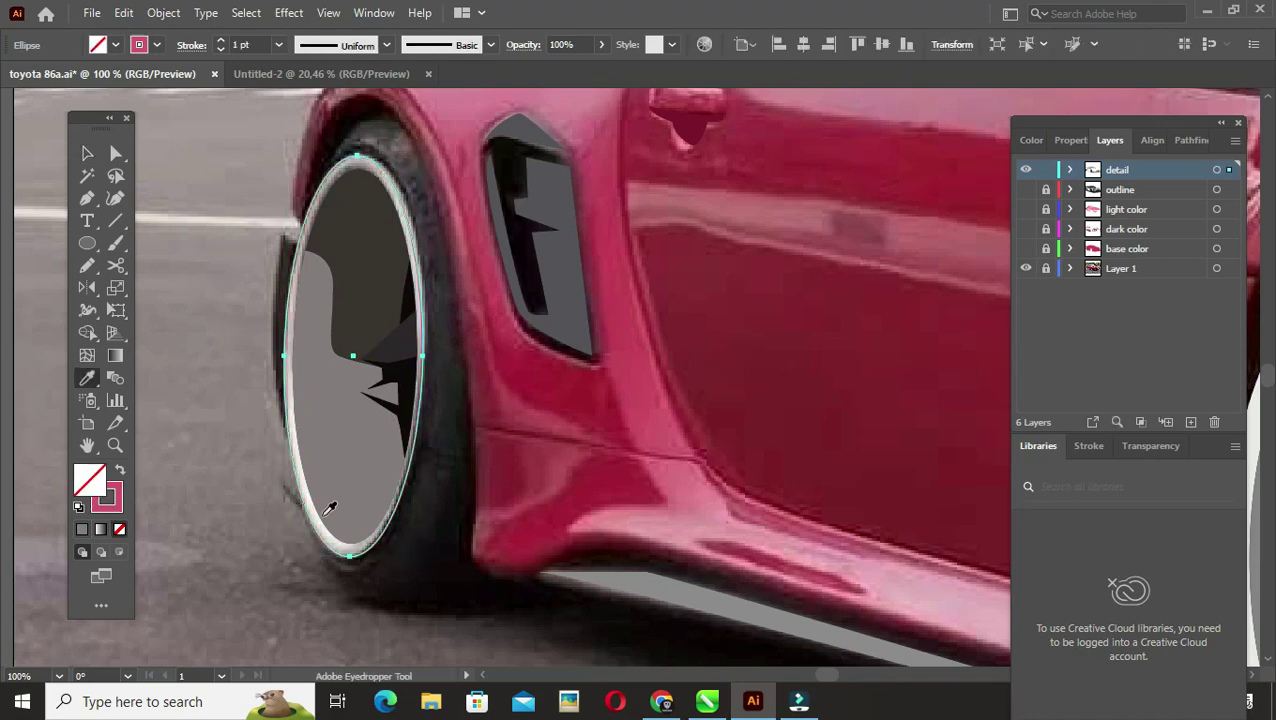
pyautogui.click(330, 508)
pyautogui.click(163, 12)
pyautogui.click(638, 94)
pyautogui.scroll(-2, 388, 415)
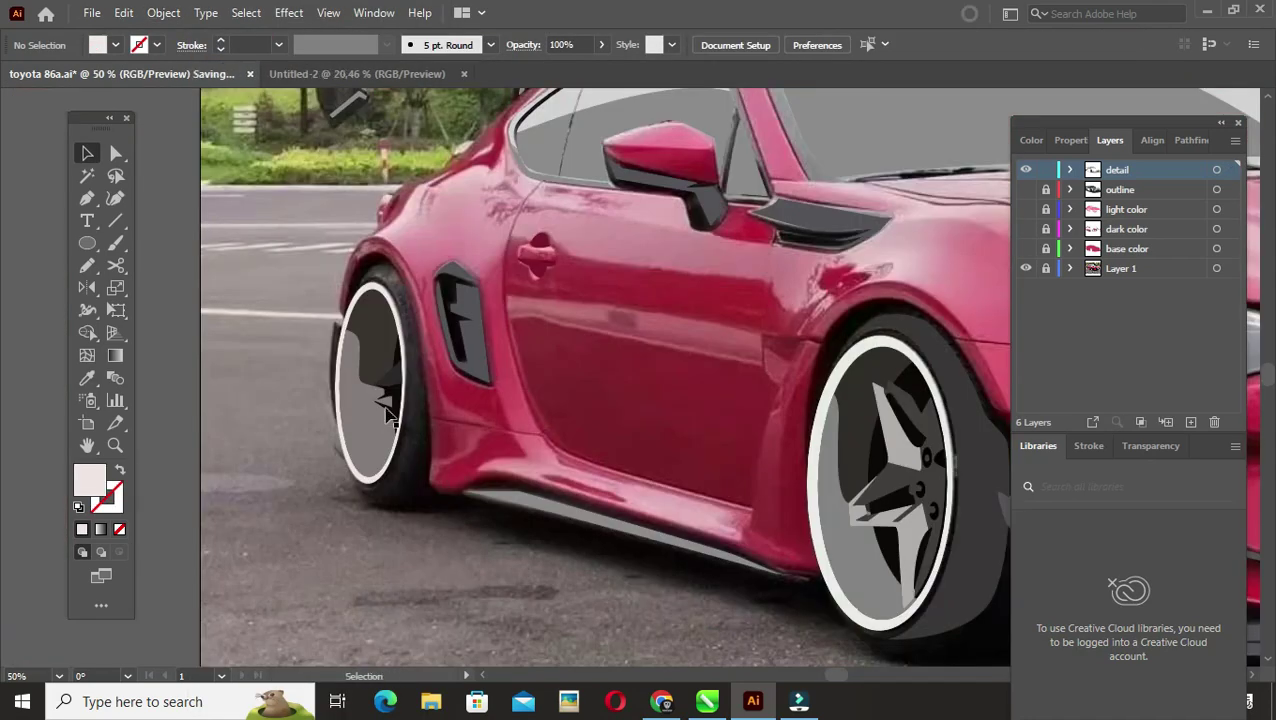
pyautogui.scroll(2, 388, 415)
# Step: Draw a Pen-tool tyre outline around the top, right side and bottom of the rear wheel
pyautogui.press('p')
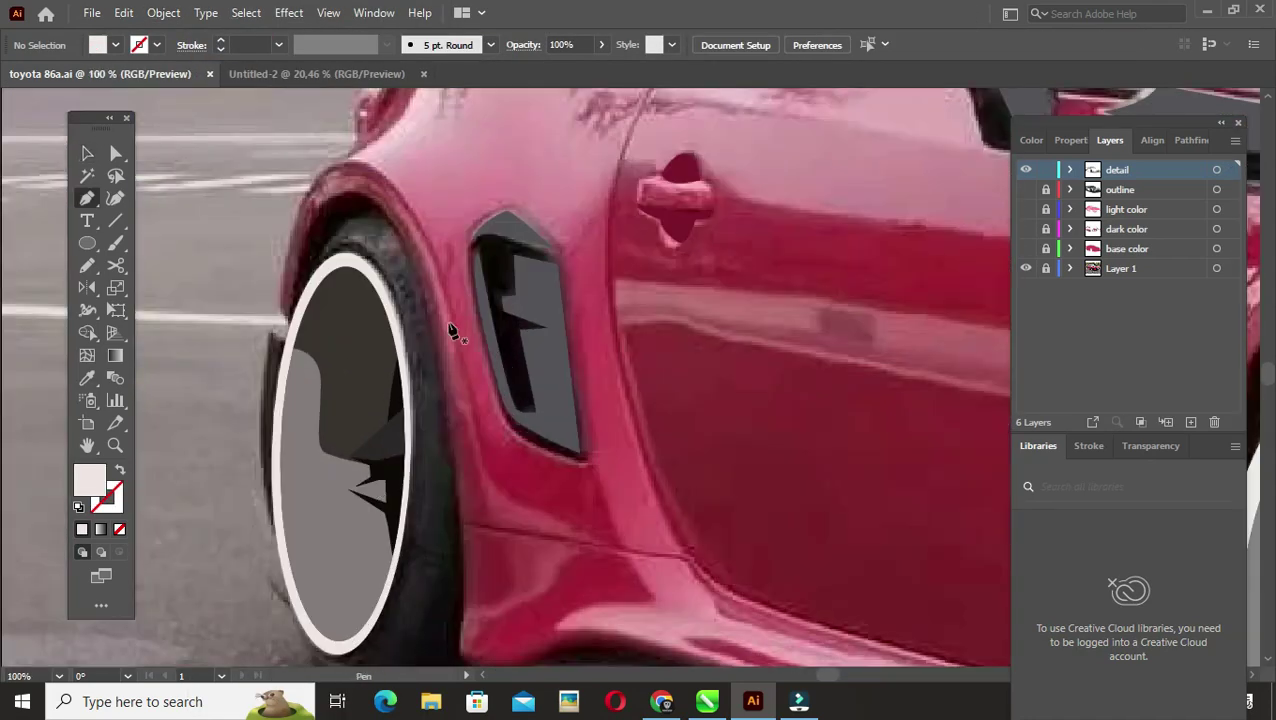
pyautogui.click(322, 255)
pyautogui.click(348, 222)
pyautogui.click(413, 270)
pyautogui.scroll(-2, 413, 270)
pyautogui.click(447, 349)
pyautogui.click(453, 428)
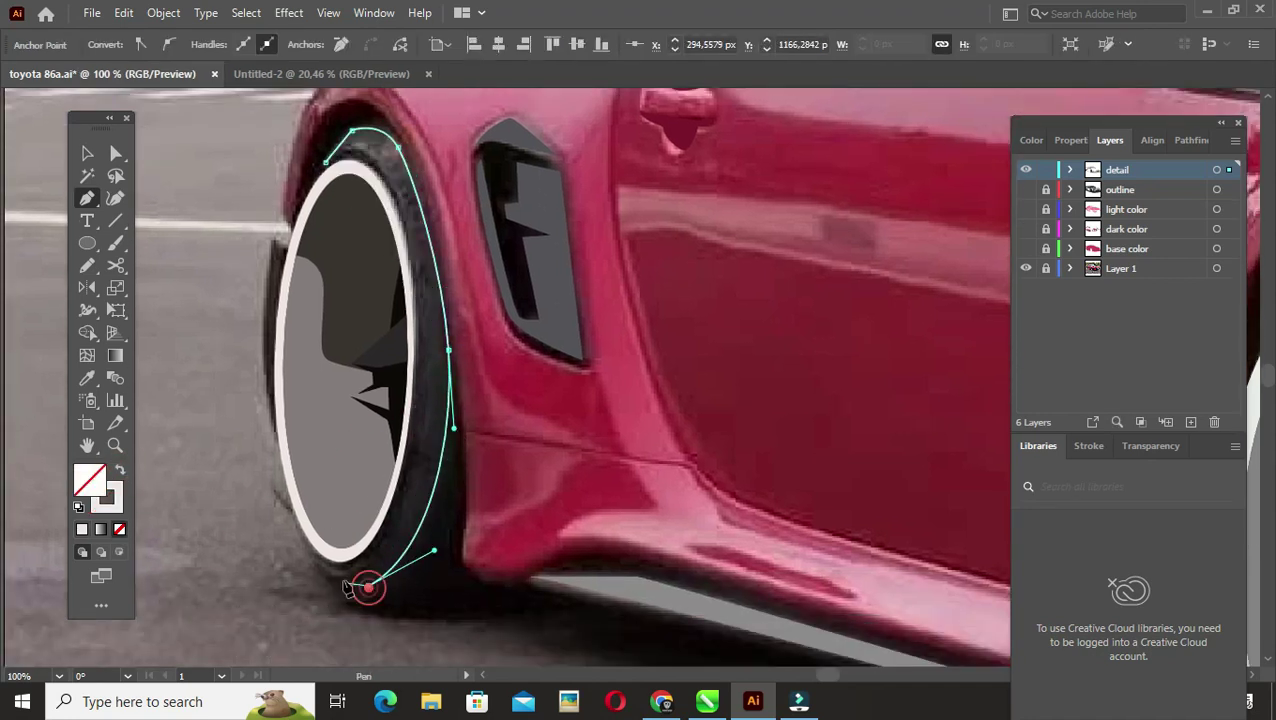
pyautogui.press('v')
# Step: Resize the tyre outline around the wheel and fill it dark grey
pyautogui.click(285, 215)
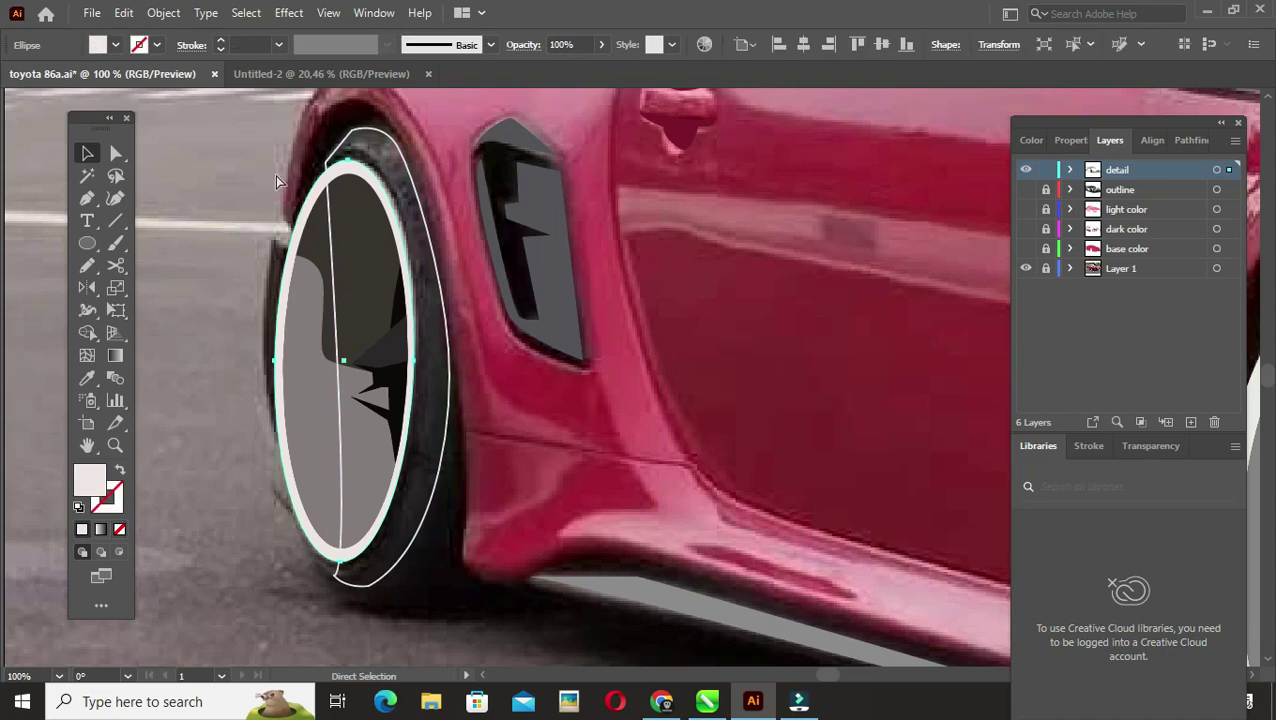
pyautogui.doubleClick(108, 494)
pyautogui.click(1228, 256)
pyautogui.moveTo(416, 364); pyautogui.dragTo(447, 485)
pyautogui.hotkey('shift', 'ctrl', 'F9')
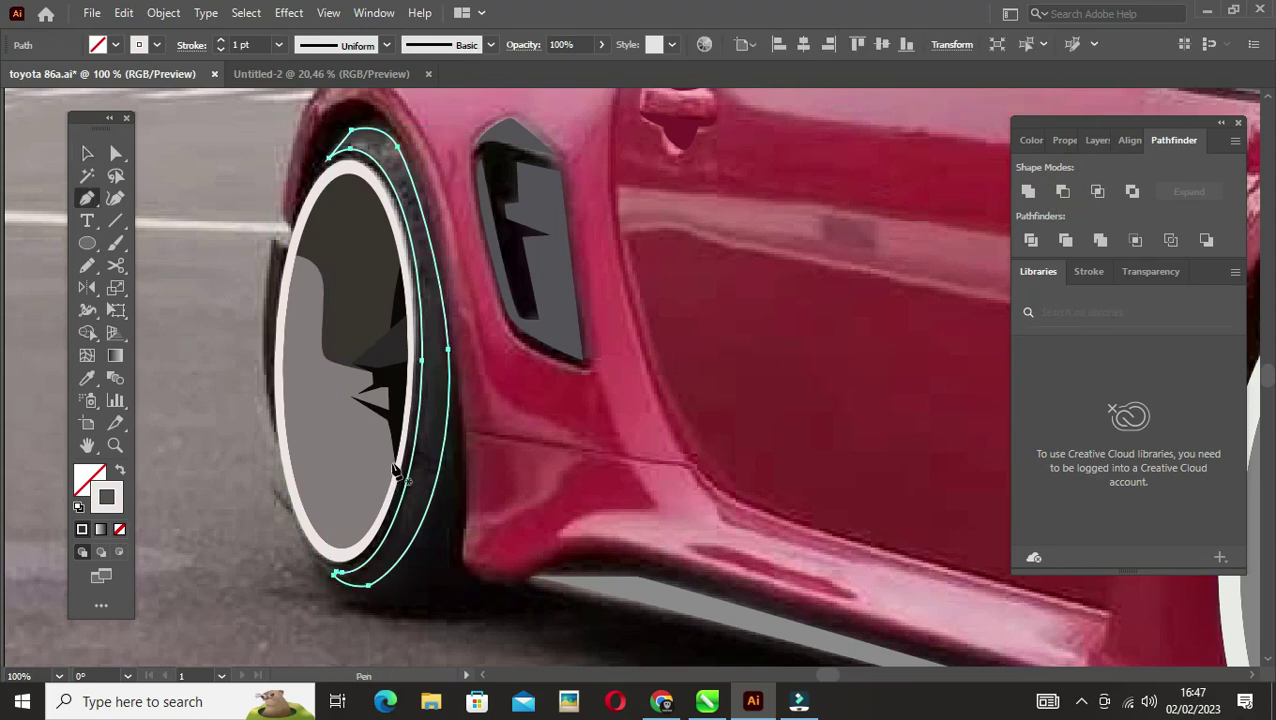
pyautogui.moveTo(395, 470); pyautogui.dragTo(475, 555)
pyautogui.hotkey('ctrl', 'z')
pyautogui.hotkey('ctrl', '-')
pyautogui.hotkey('ctrl', '-')
pyautogui.hotkey('ctrl', '-')
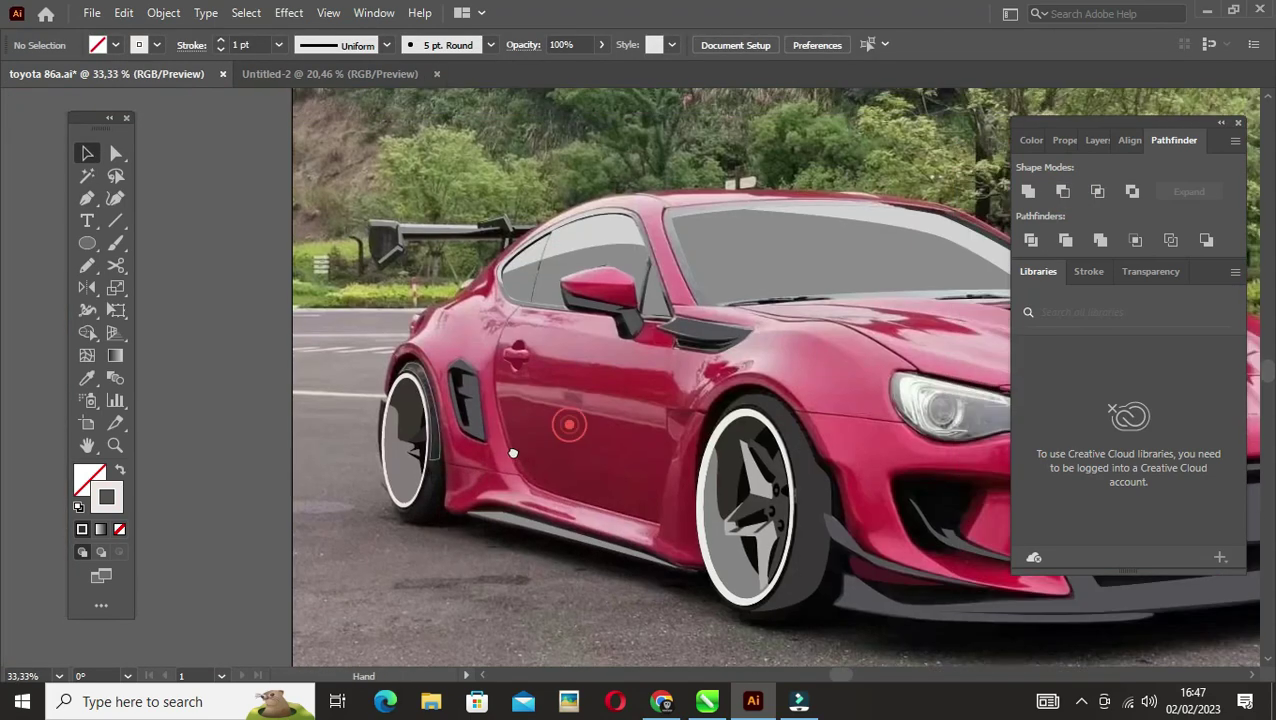
pyautogui.click(344, 518)
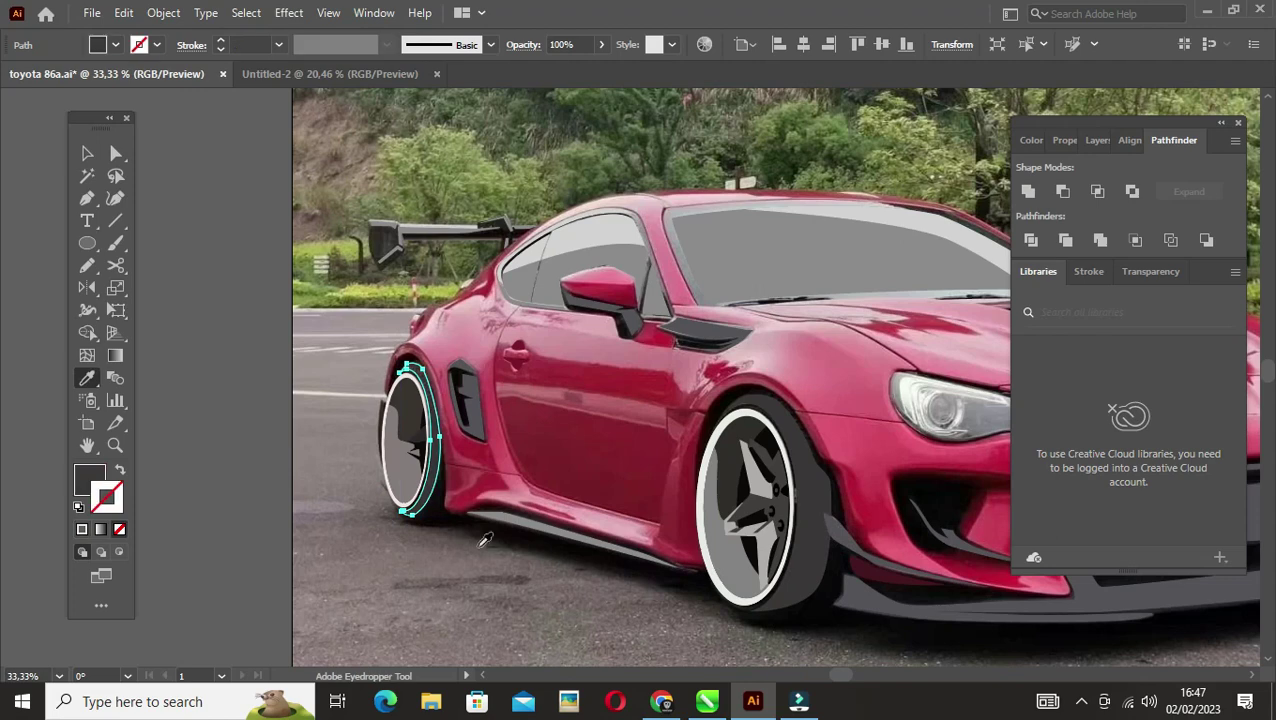
# Step: Make all colour layers visible and toggle the photo reference layer to view the whole car
pyautogui.hscroll(5, 600, 400)
pyautogui.click(1097, 140)
pyautogui.moveTo(1025, 209); pyautogui.dragTo(1025, 248)
pyautogui.hotkey('ctrl', '-')
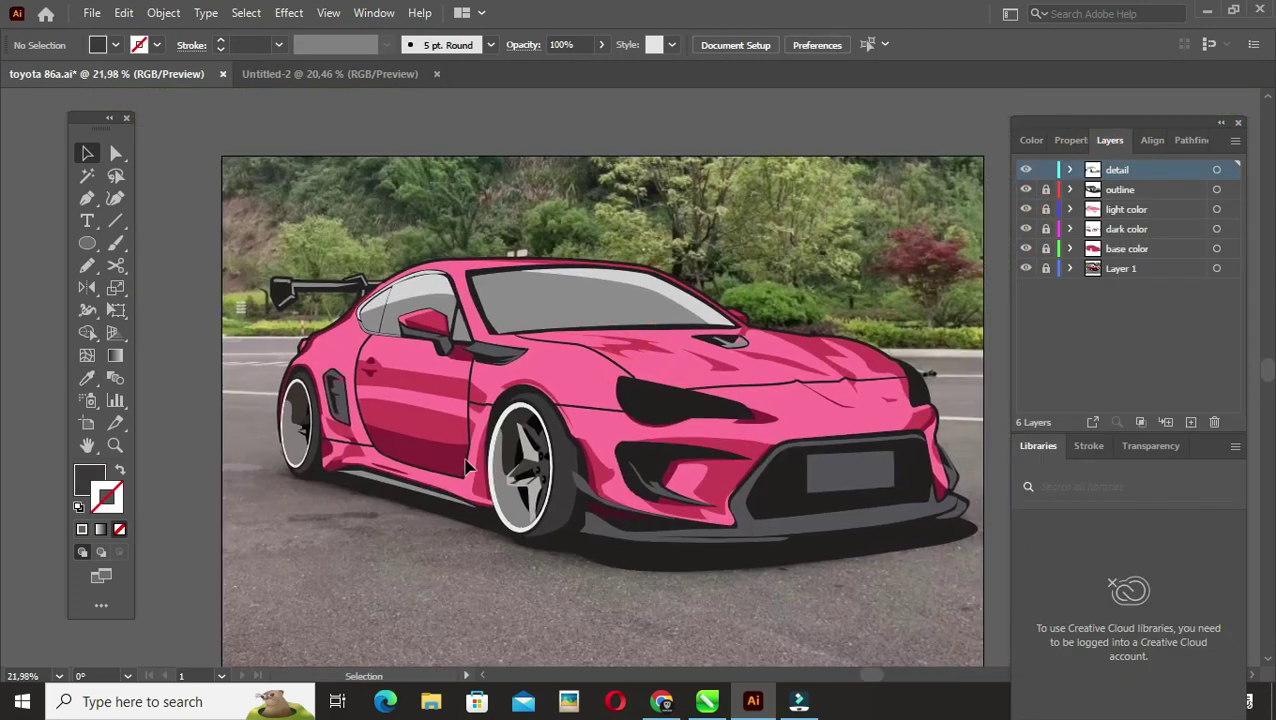
pyautogui.click(1025, 268)
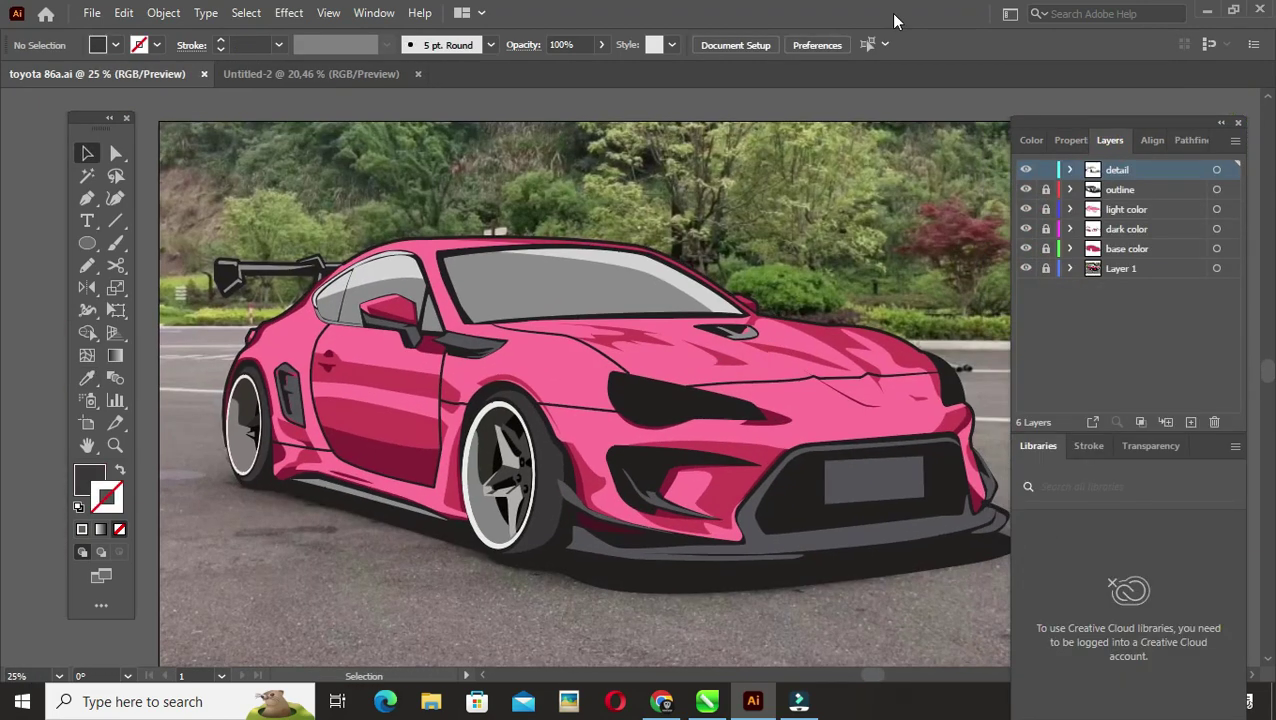
# Step: Hide the outline and colour layers, set a pink stroke, and start tracing the headlight edge
pyautogui.moveTo(1025, 248); pyautogui.dragTo(1025, 189)
pyautogui.scroll(2, 645, 405)
pyautogui.scroll(2, 428, 407)
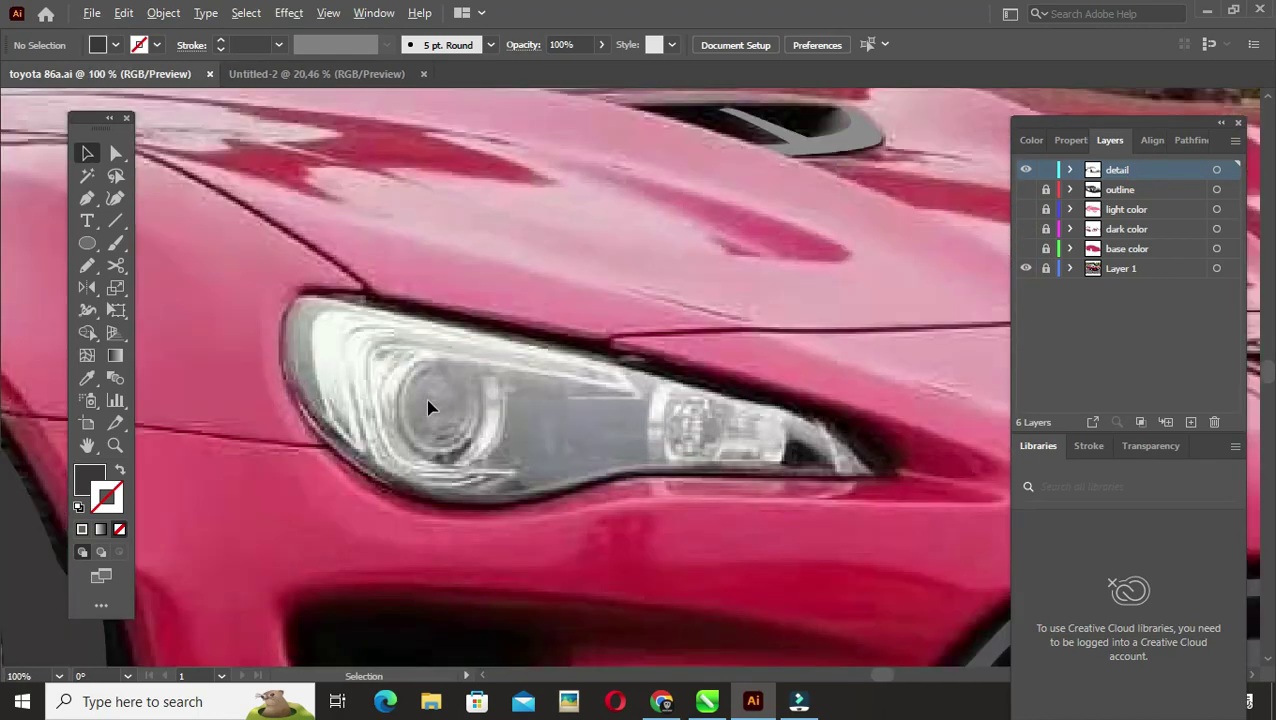
pyautogui.doubleClick(107, 497)
pyautogui.click(1224, 259)
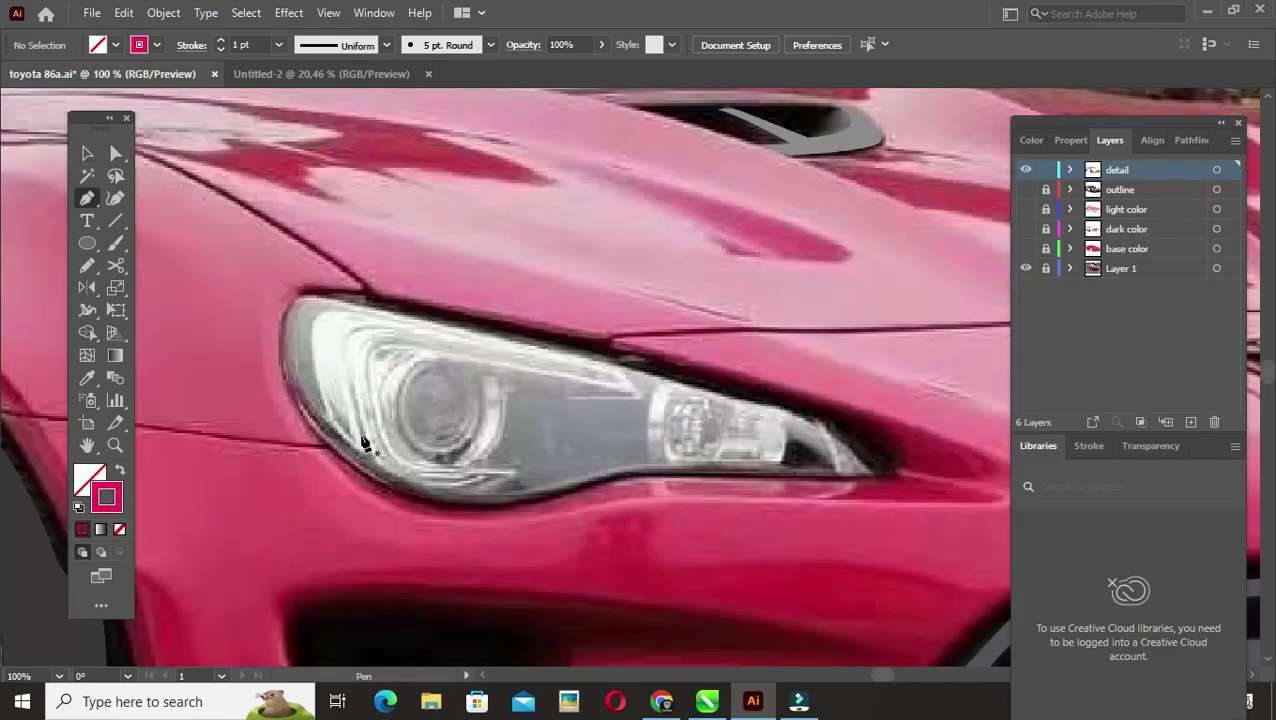
pyautogui.scroll(1, 277, 295)
pyautogui.click(366, 467)
pyautogui.click(283, 287)
pyautogui.click(300, 250)
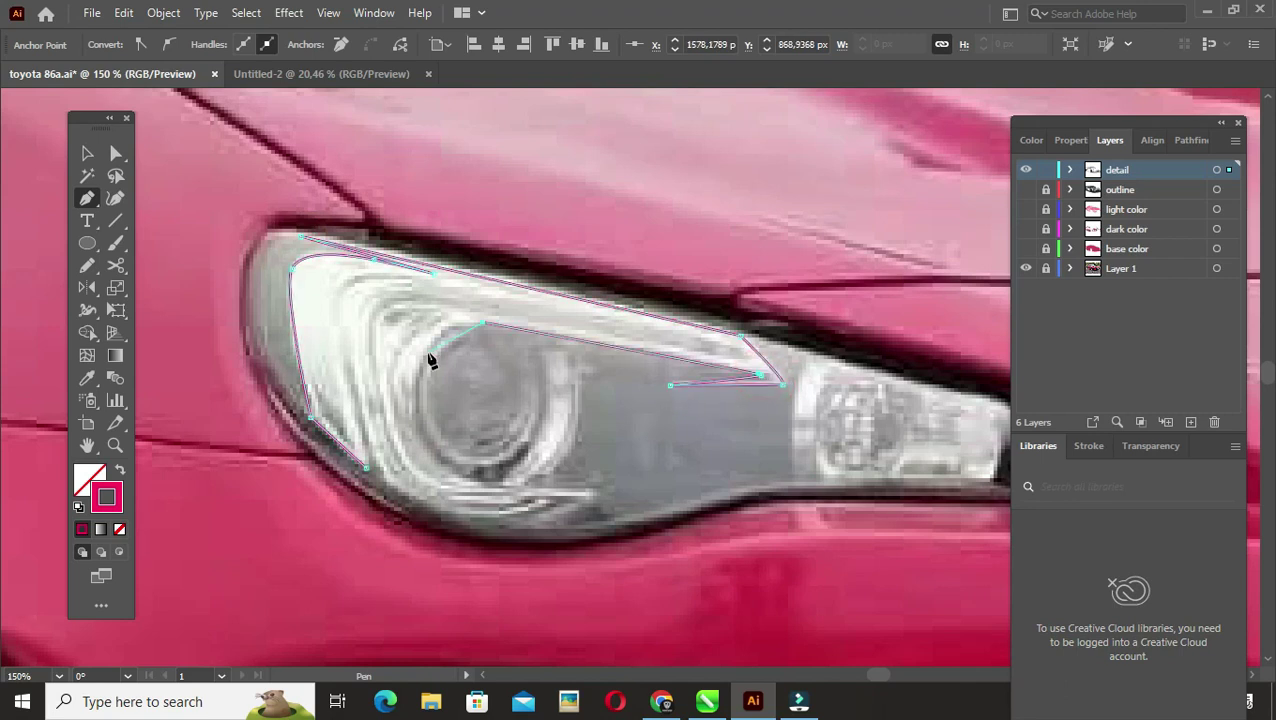
# Step: Trace the inner lens outline of the left headlight
pyautogui.click(498, 484)
pyautogui.click(545, 425)
pyautogui.click(540, 352)
pyautogui.click(565, 352)
pyautogui.click(575, 432)
pyautogui.click(558, 467)
# Step: Extend the headlight path along the lower edge with a spike point and finish it
pyautogui.click(562, 504)
pyautogui.click(456, 505)
pyautogui.click(509, 510)
pyautogui.click(406, 497)
pyautogui.click(386, 482)
pyautogui.click(349, 352)
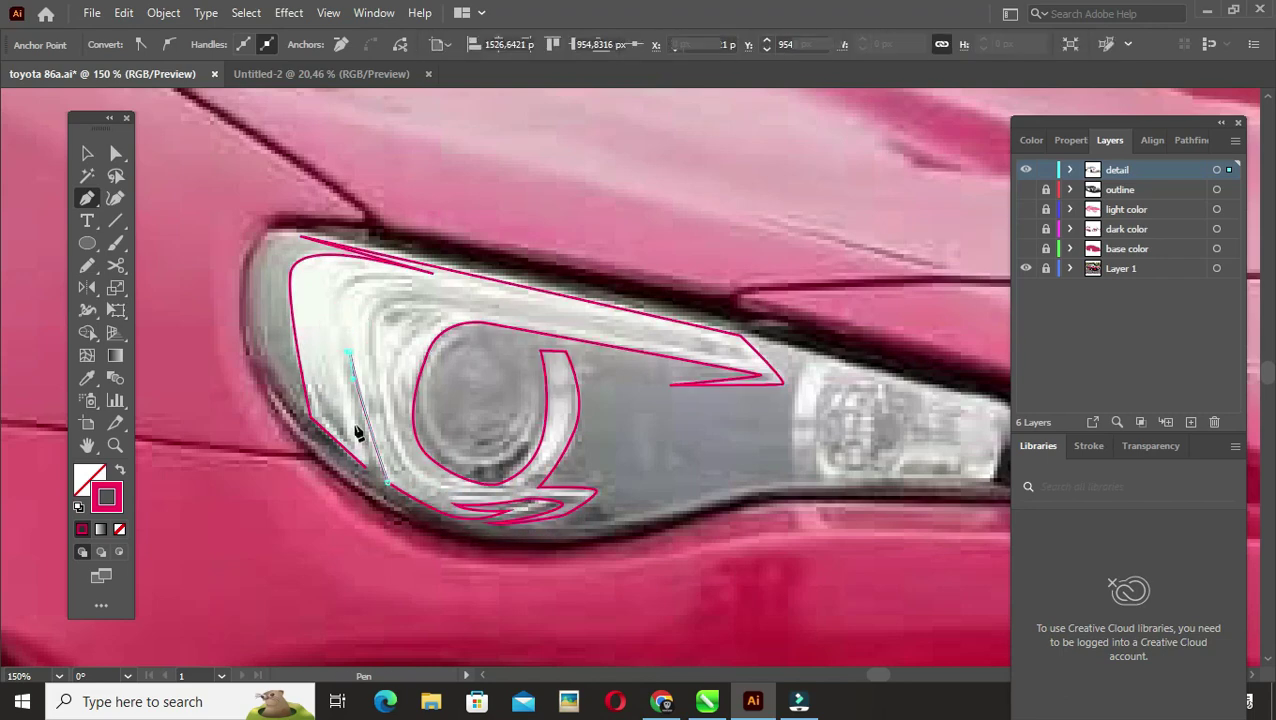
pyautogui.press('v')
pyautogui.click(392, 366)
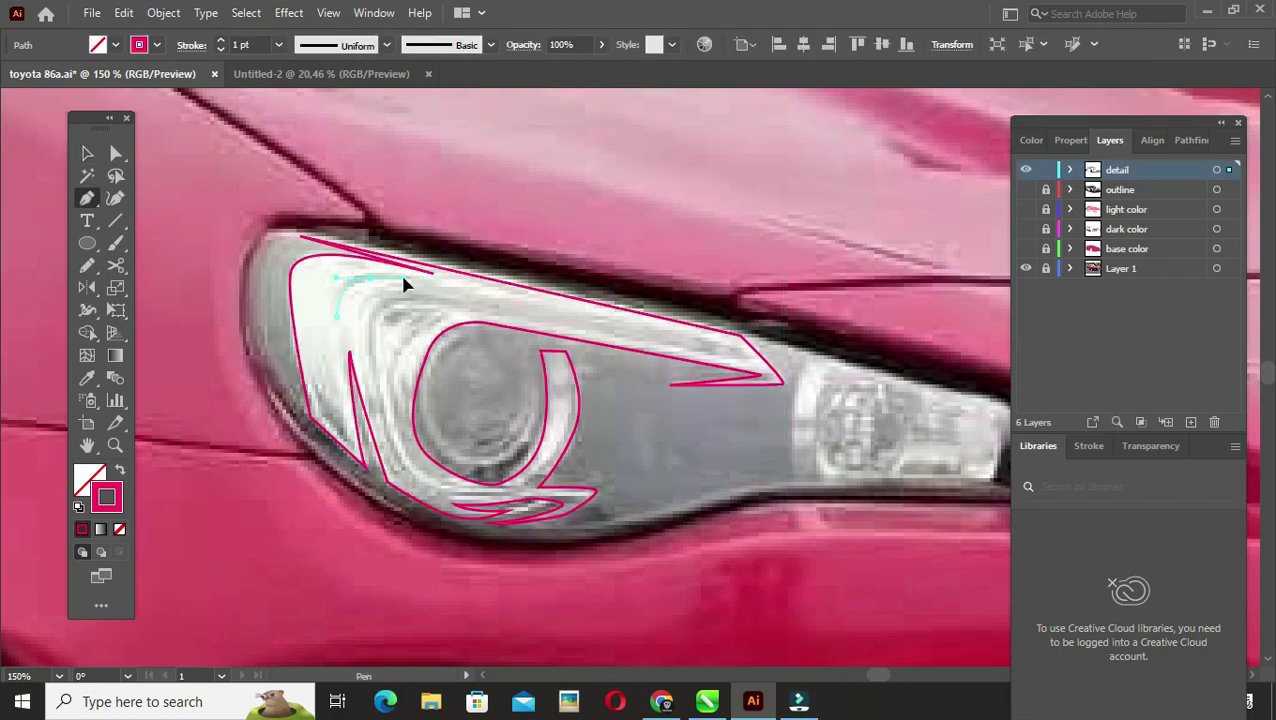
# Step: Draw a small curved highlight line across the headlight
pyautogui.click(420, 278)
pyautogui.scroll(3, 383, 302)
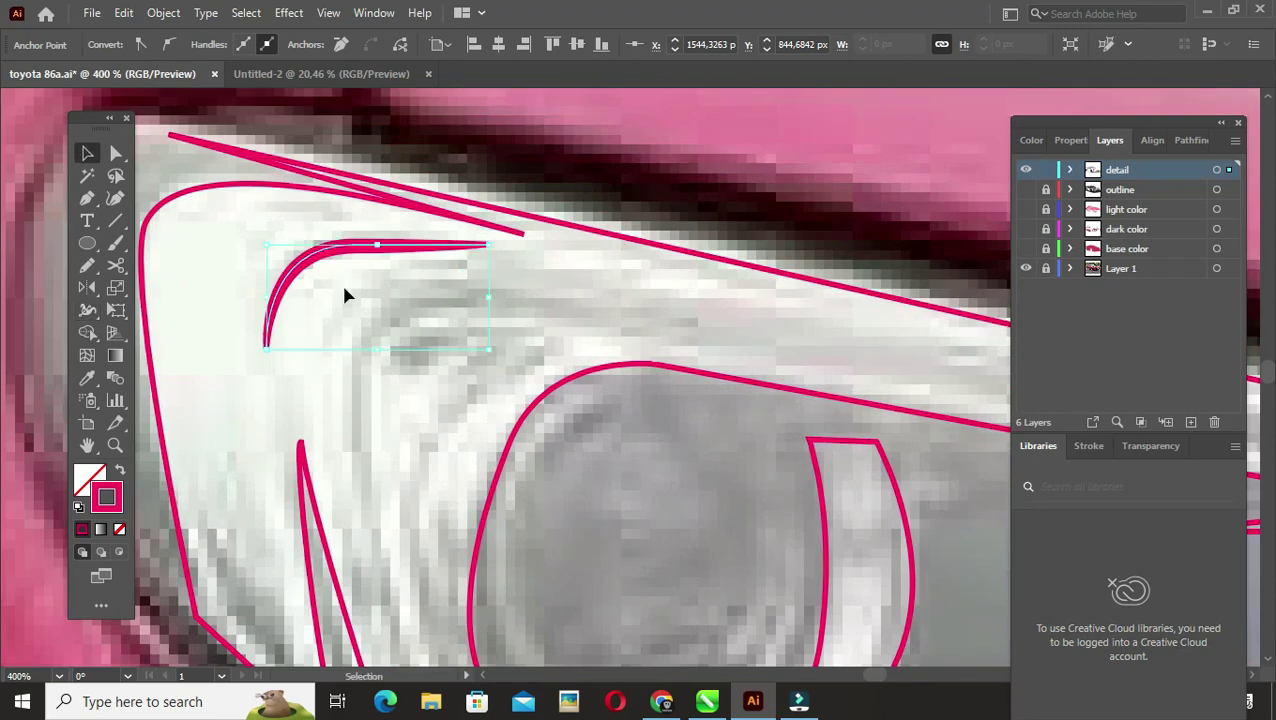
pyautogui.scroll(-2, 343, 295)
pyautogui.press('p')
pyautogui.click(396, 357)
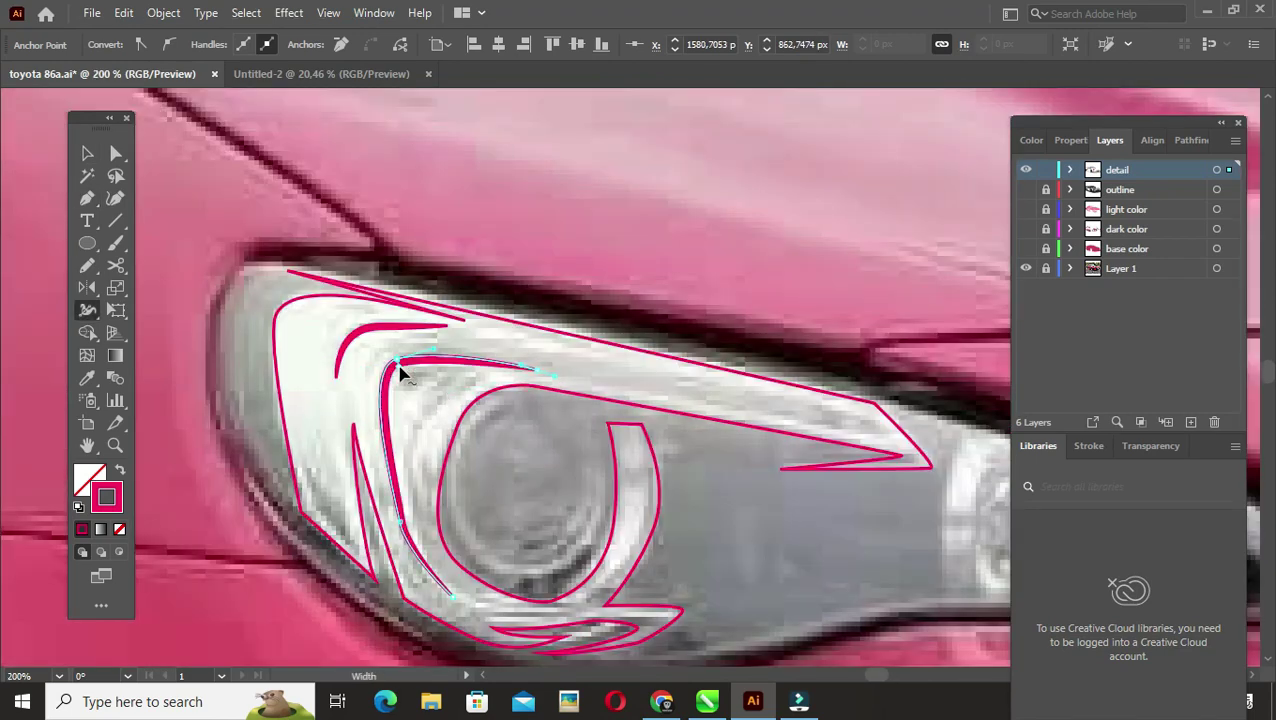
pyautogui.press('v')
pyautogui.click(490, 481)
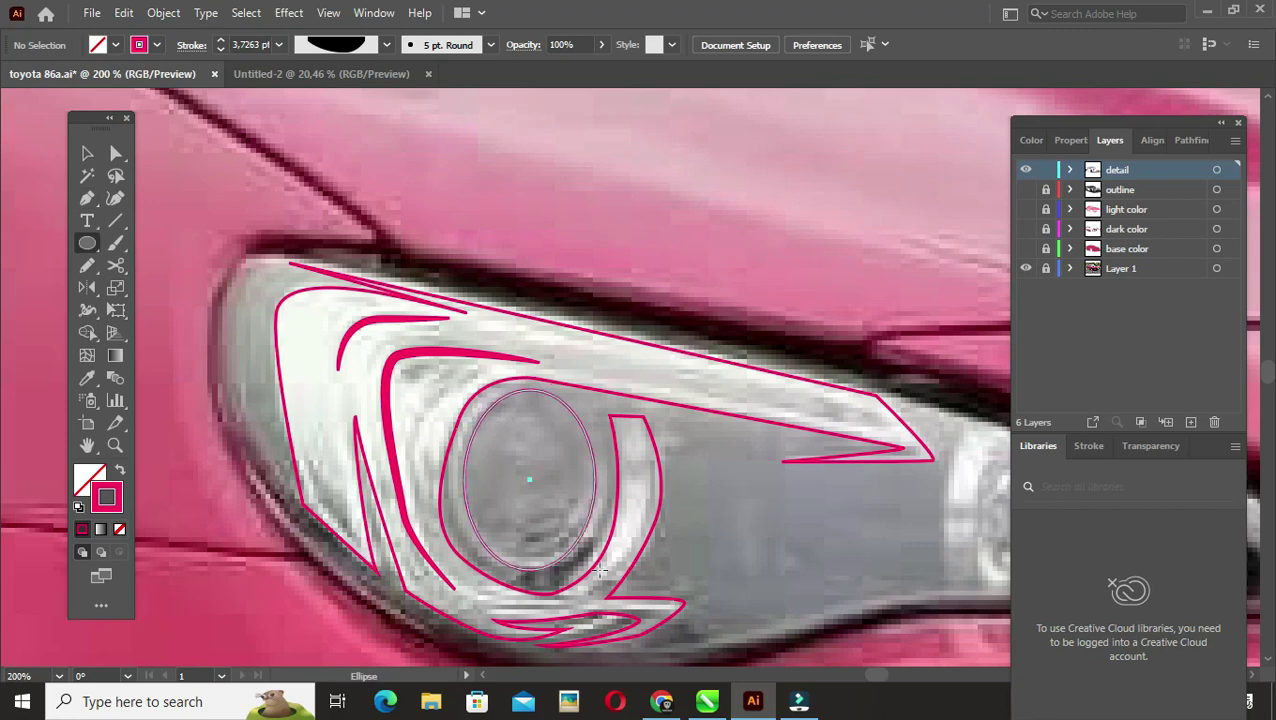
# Step: Adjust the lens ellipse and curve and close the right headlight outline
pyautogui.press('v')
pyautogui.moveTo(464, 481); pyautogui.dragTo(453, 484)
pyautogui.moveTo(565, 557); pyautogui.dragTo(571, 552)
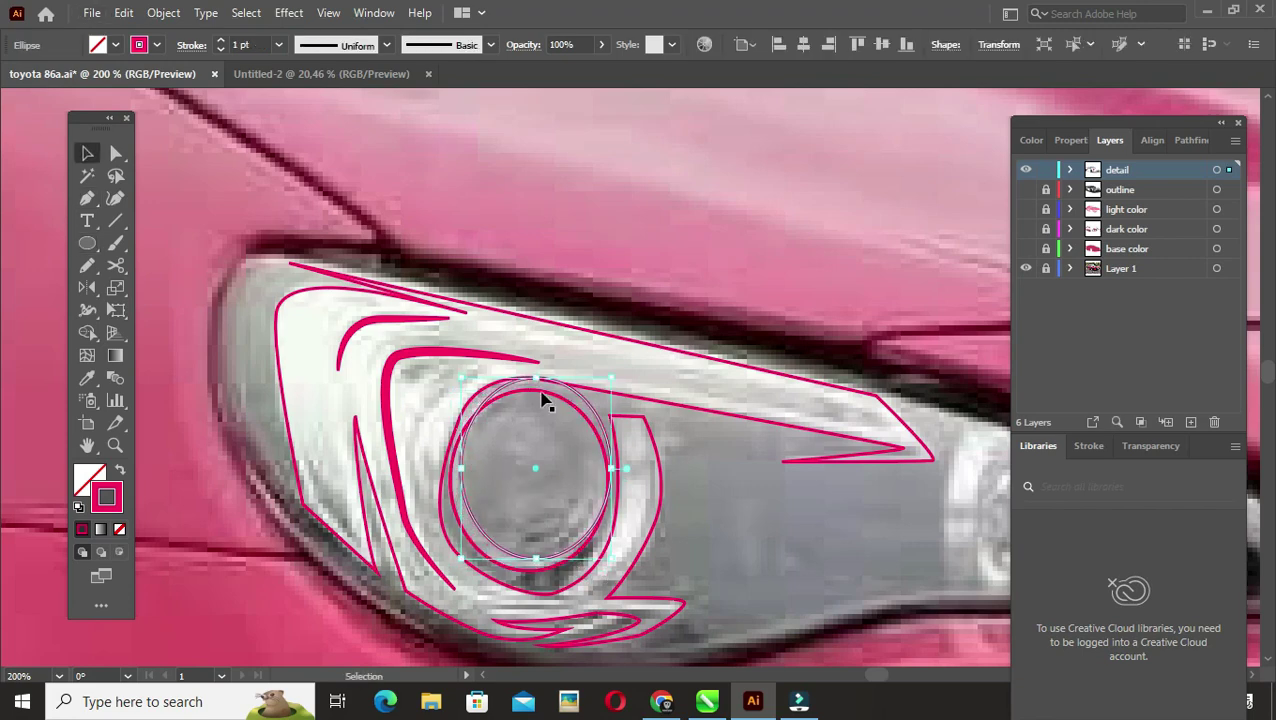
pyautogui.moveTo(590, 421); pyautogui.dragTo(556, 518)
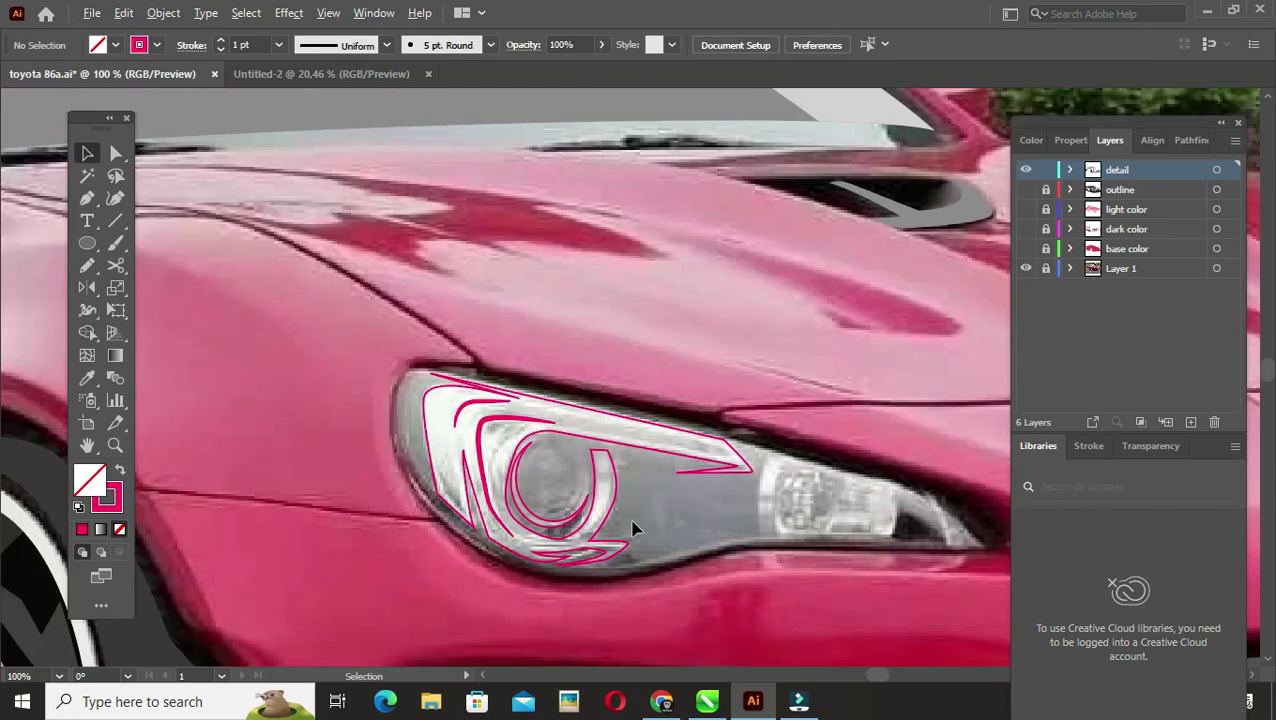
pyautogui.moveTo(482, 398); pyautogui.dragTo(527, 419)
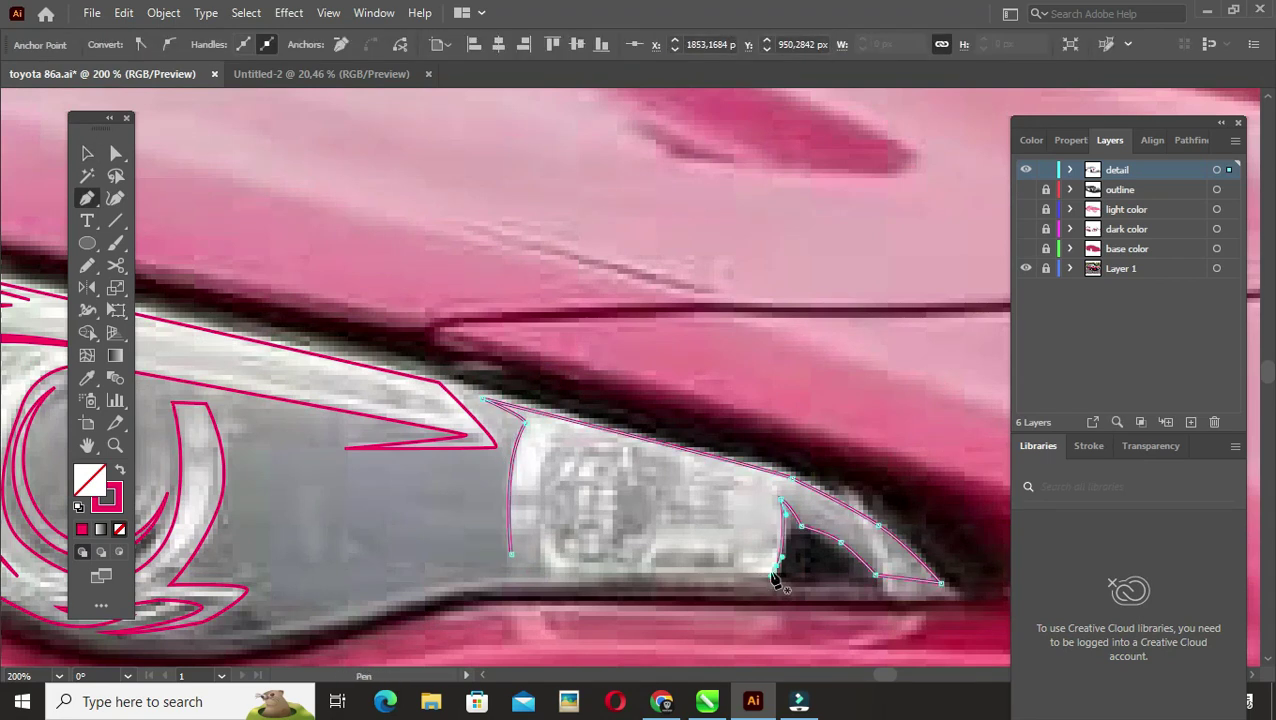
pyautogui.click(548, 565)
pyautogui.keyDown('ctrl'); pyautogui.click(590, 521); pyautogui.keyUp('ctrl')
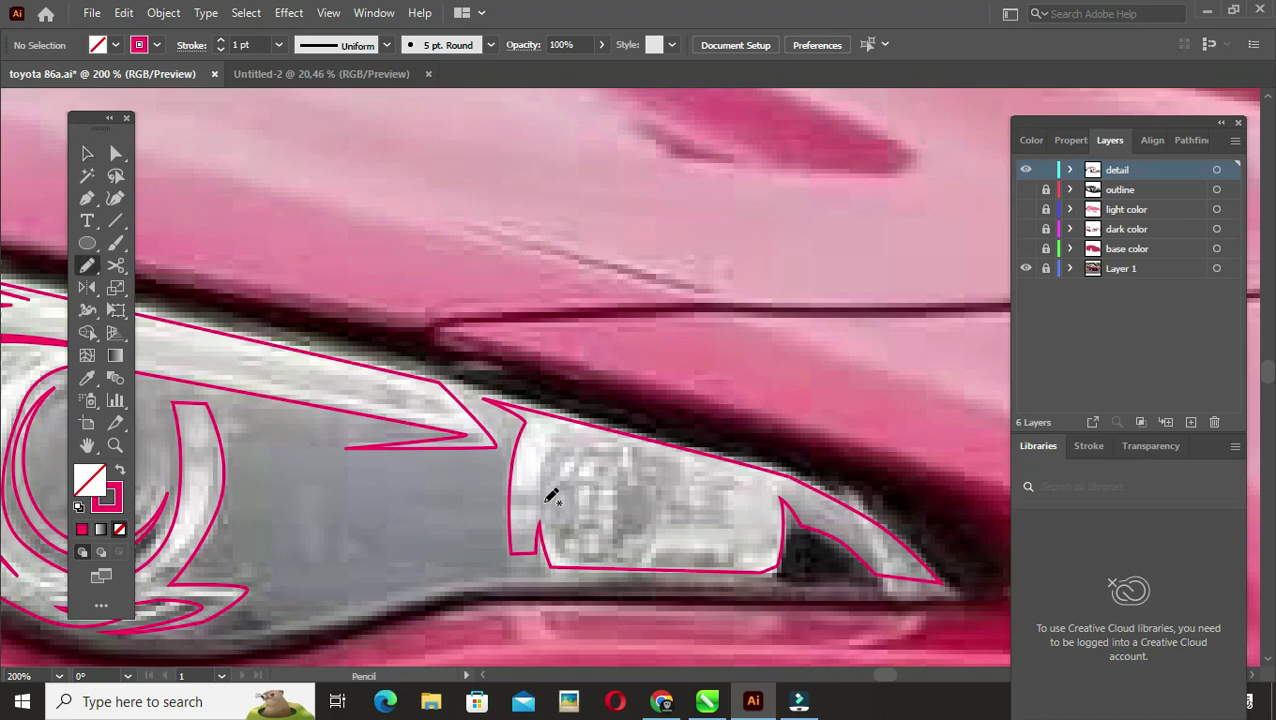
pyautogui.hotkey('ctrl', '1')
# Step: Draw a closed curved outline down the headlight's left edge
pyautogui.click(318, 385)
pyautogui.moveTo(307, 452); pyautogui.dragTo(322, 494)
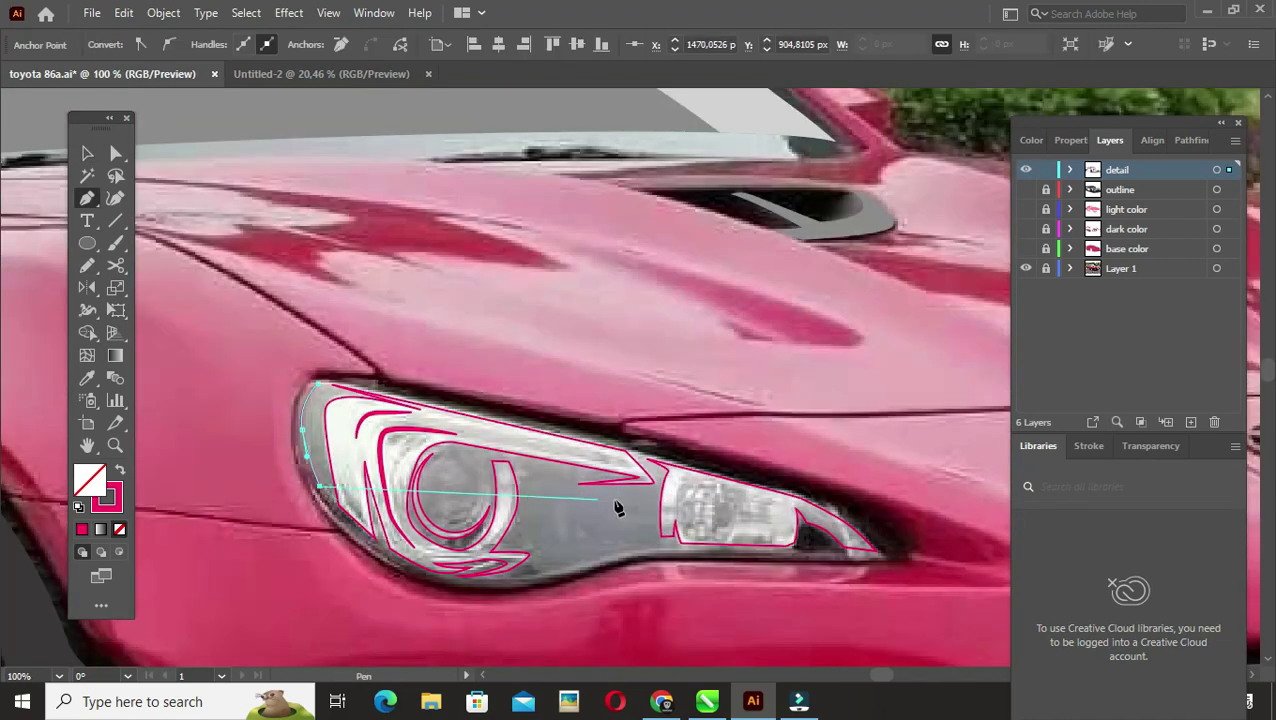
pyautogui.click(318, 384)
pyautogui.keyDown('ctrl'); pyautogui.click(555, 500); pyautogui.keyUp('ctrl')
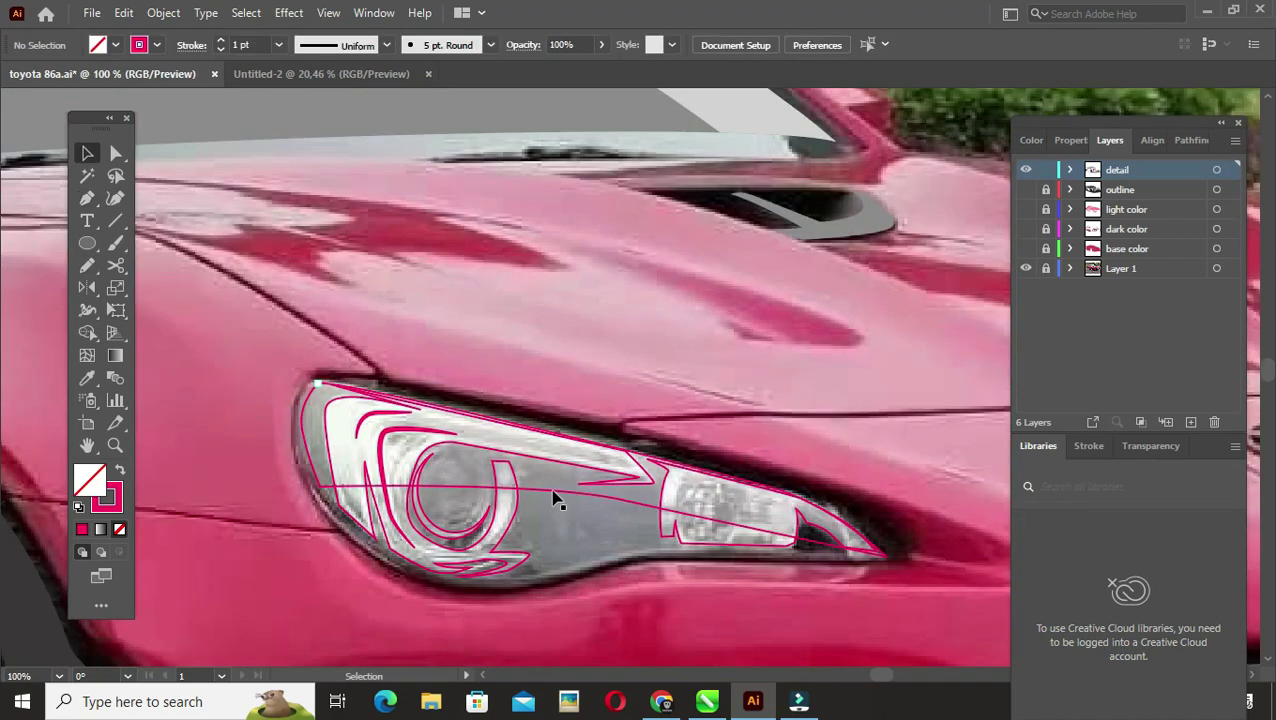
# Step: Select the left headlight detail paths and group them
pyautogui.click(163, 12)
pyautogui.click(230, 162)
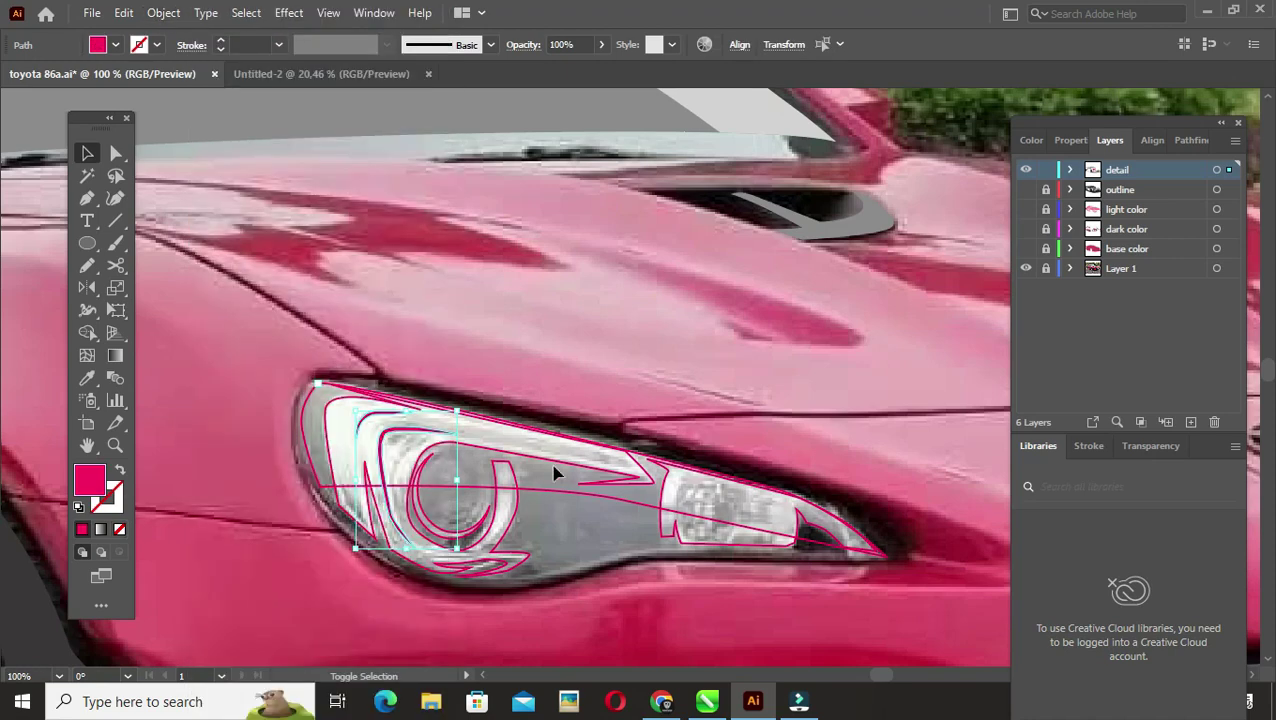
pyautogui.click(1174, 140)
pyautogui.hotkey('shift', 'x')
pyautogui.click(1031, 240)
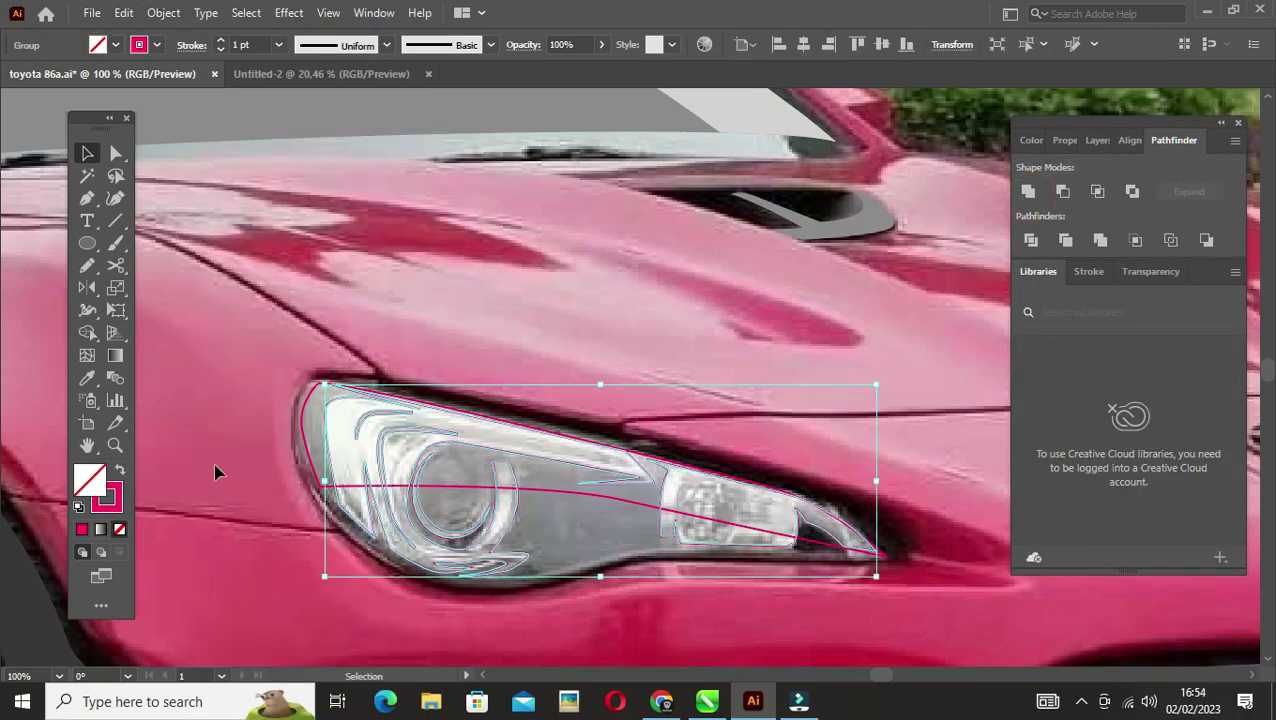
# Step: Fill the grouped headlight details white and set the outer headlight shape to half opacity
pyautogui.click(119, 470)
pyautogui.click(302, 440)
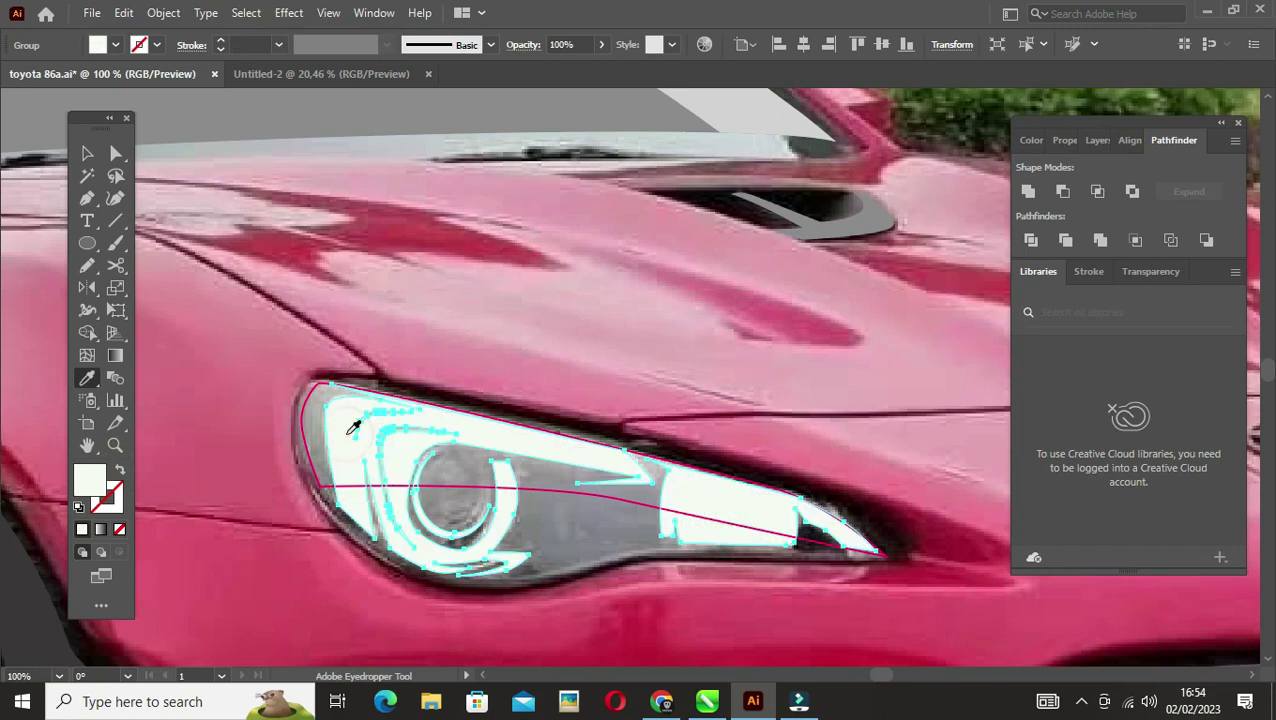
pyautogui.click(1075, 140)
pyautogui.click(1153, 404)
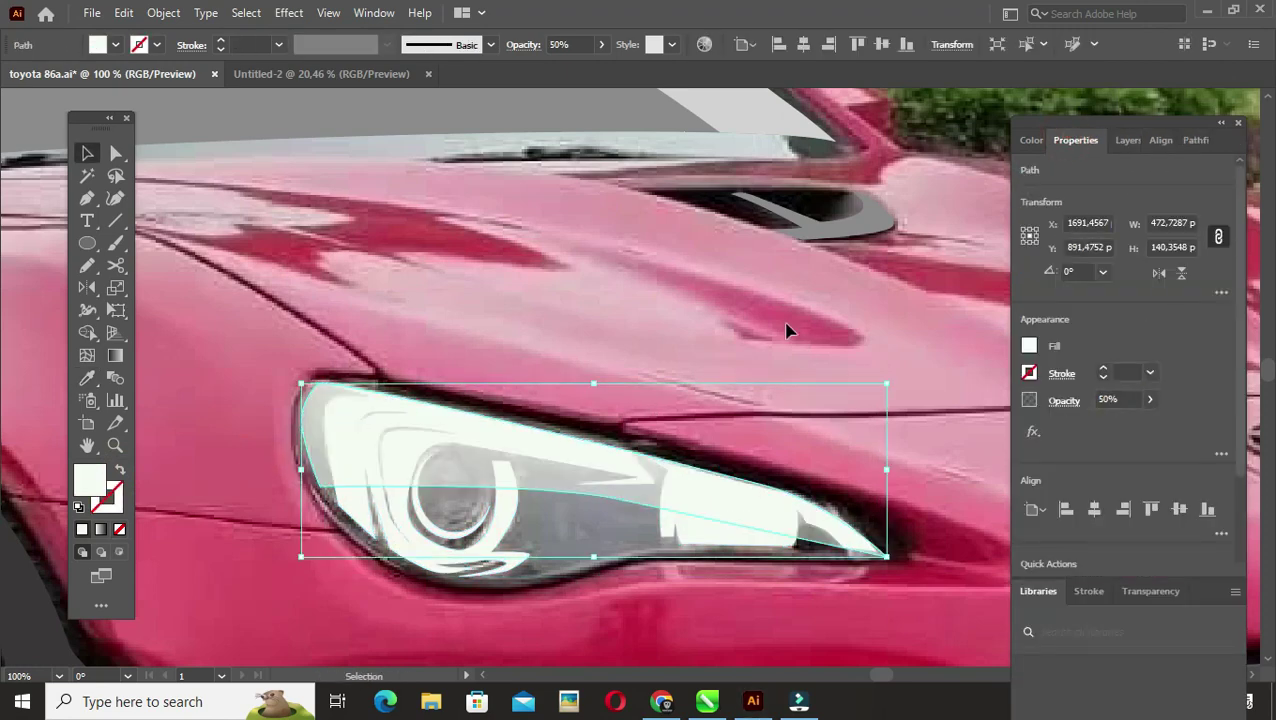
pyautogui.hotkey('ctrl', 'shift', 'a')
# Step: Sketch a freehand highlight shape along the far headlight with the Pencil
pyautogui.hotkey('ctrl', '-')
pyautogui.hotkey('ctrl', '-')
pyautogui.hotkey('ctrl', '+')
pyautogui.hotkey('ctrl', '+')
pyautogui.hotkey('ctrl', '+')
pyautogui.press('n')
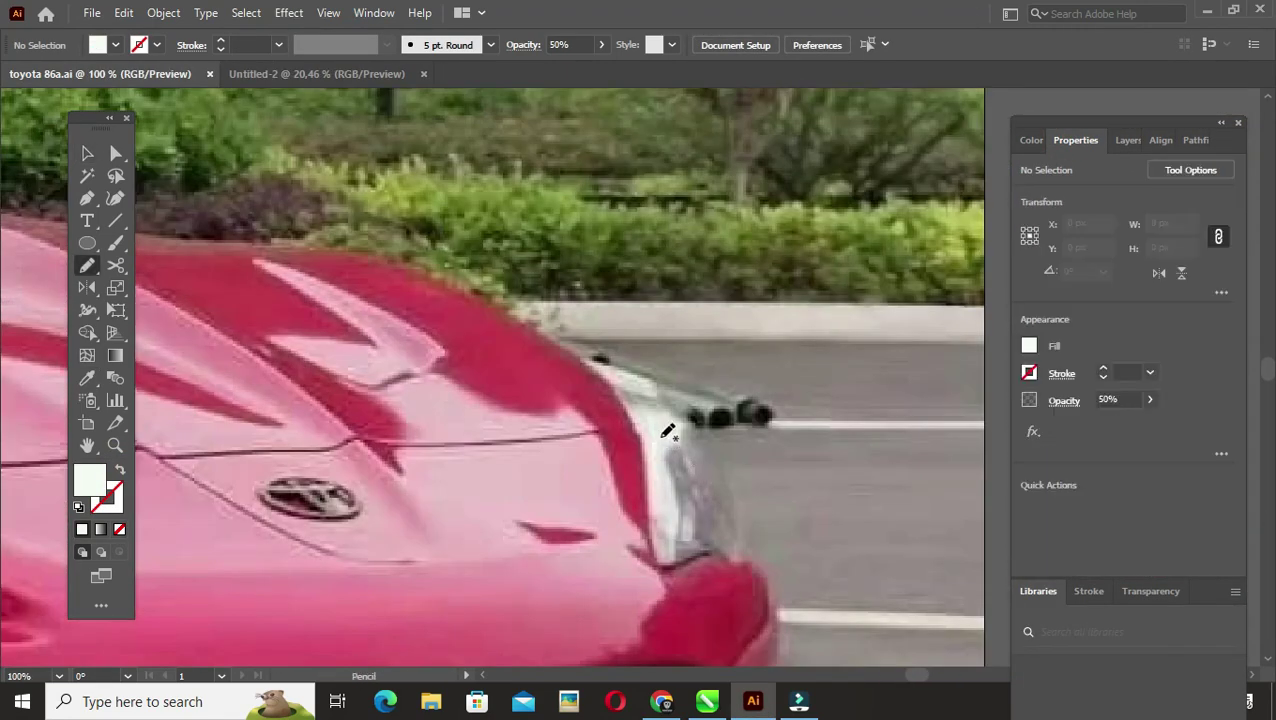
pyautogui.moveTo(621, 389); pyautogui.dragTo(676, 476)
pyautogui.hotkey('ctrl', '+')
pyautogui.press('p')
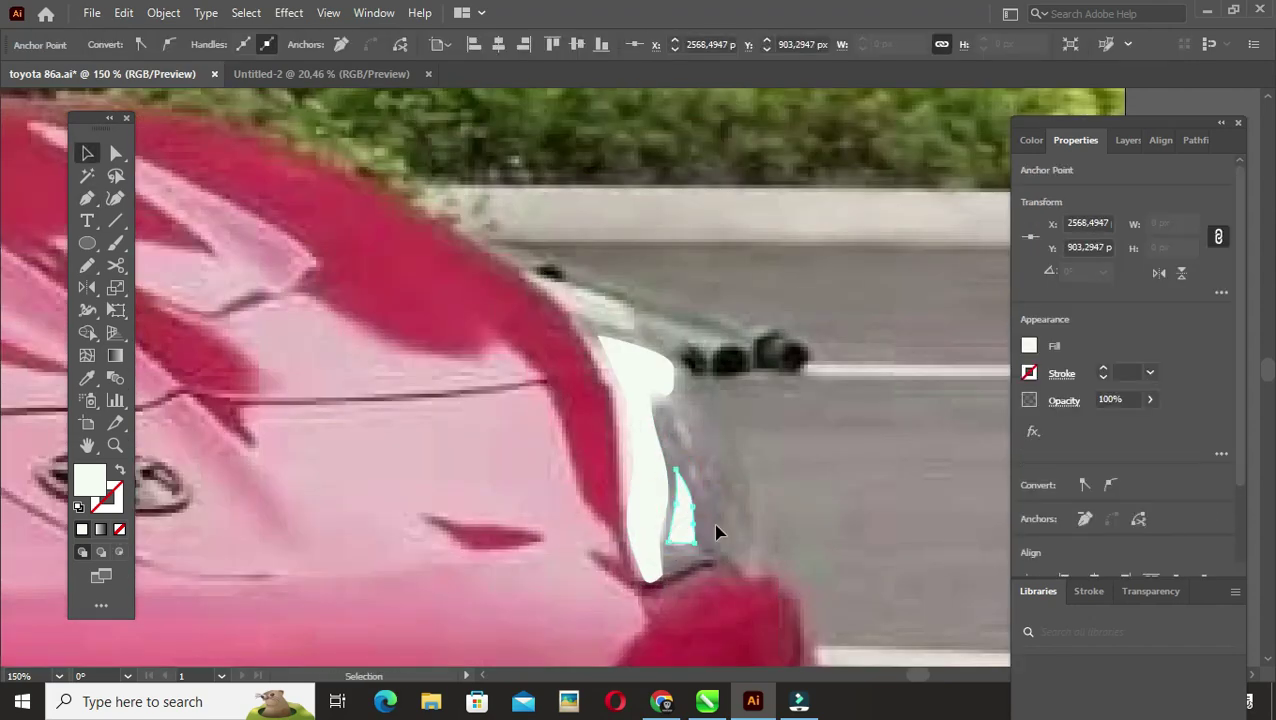
pyautogui.hotkey('ctrl', 'shift', 'a')
# Step: Refine the far headlight's white highlight path by adding an anchor with the Pen tool
pyautogui.press('v')
pyautogui.hotkey('ctrl', '-')
pyautogui.hotkey('ctrl', '-')
pyautogui.hotkey('ctrl', '-')
pyautogui.hotkey('ctrl', '+')
pyautogui.press('F7')
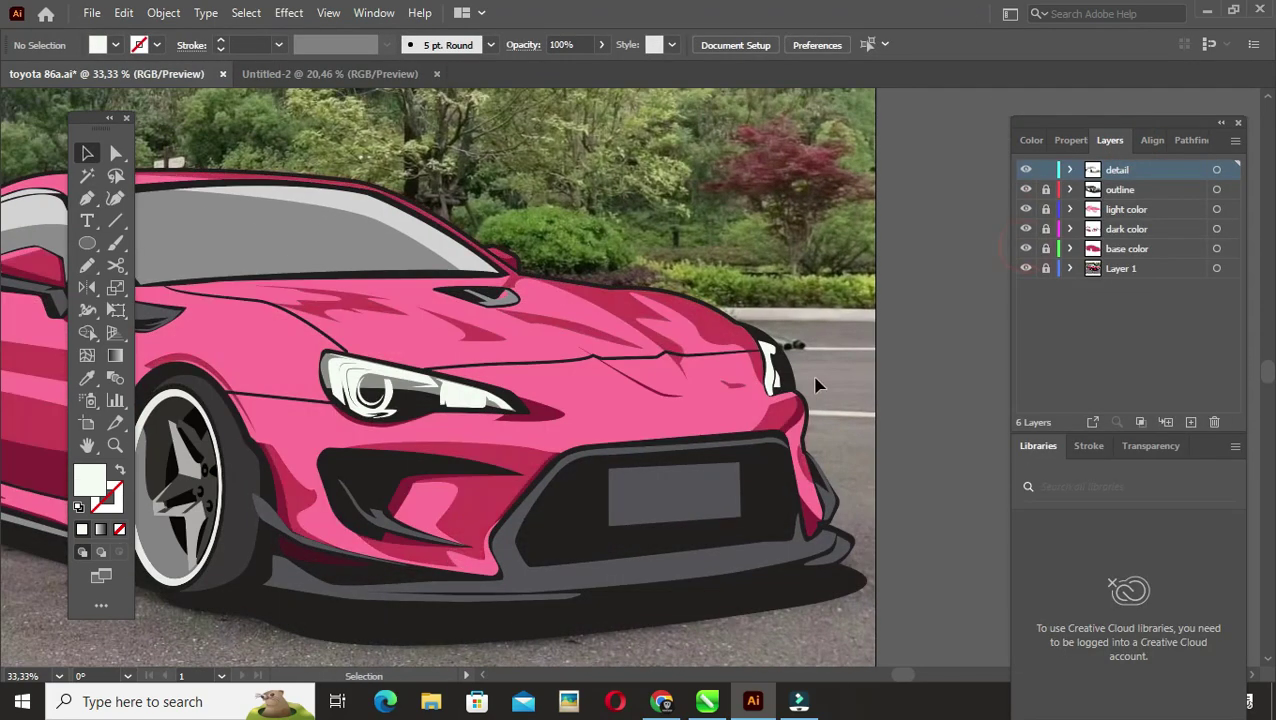
pyautogui.press('p')
pyautogui.scroll(2, 815, 385)
pyautogui.click(783, 362)
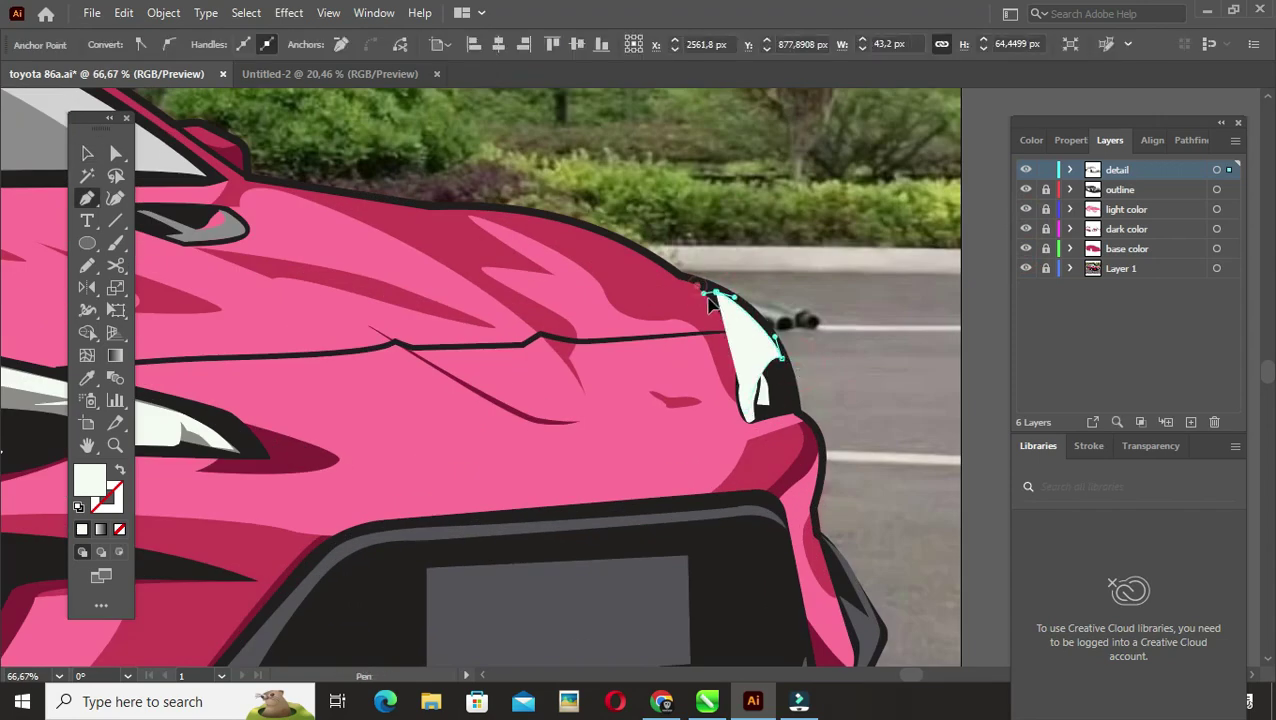
pyautogui.scroll(3, 745, 418)
pyautogui.scroll(-3, 558, 386)
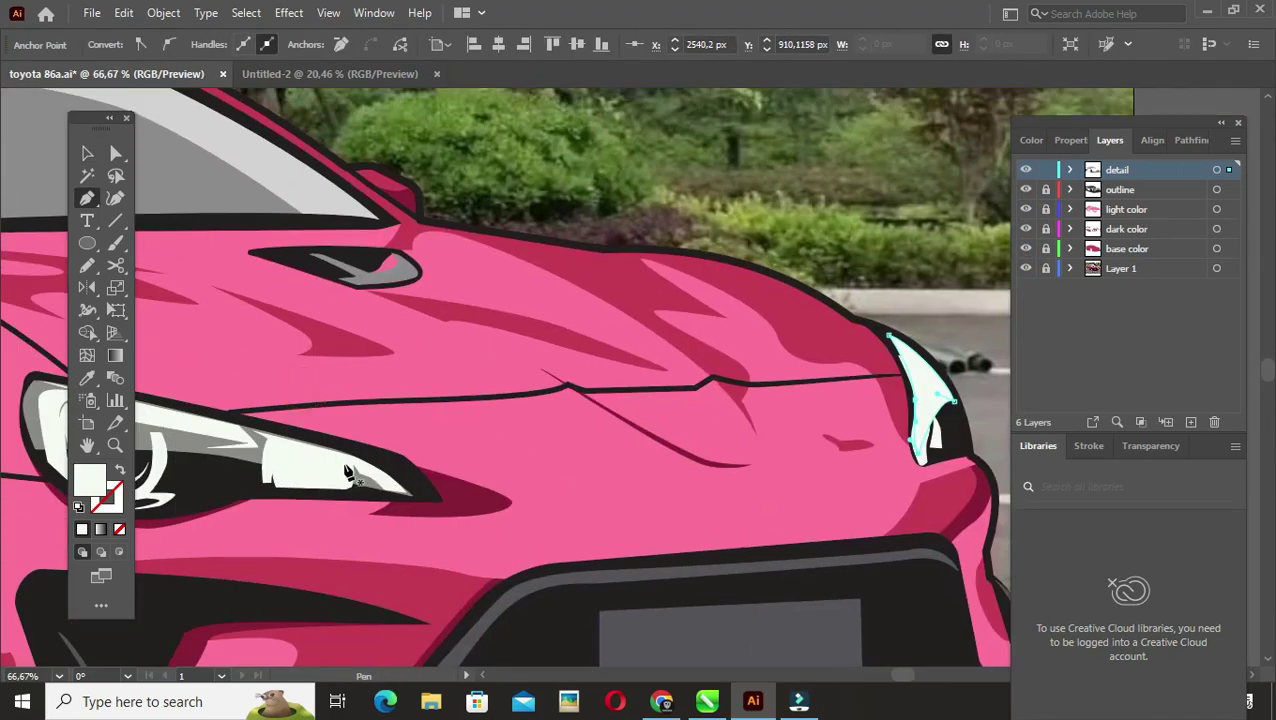
pyautogui.press('v')
pyautogui.scroll(-3, 580, 437)
pyautogui.scroll(-2, 650, 500)
# Step: Fill the lower bumper shape black (#000000)
pyautogui.scroll(2, 748, 558)
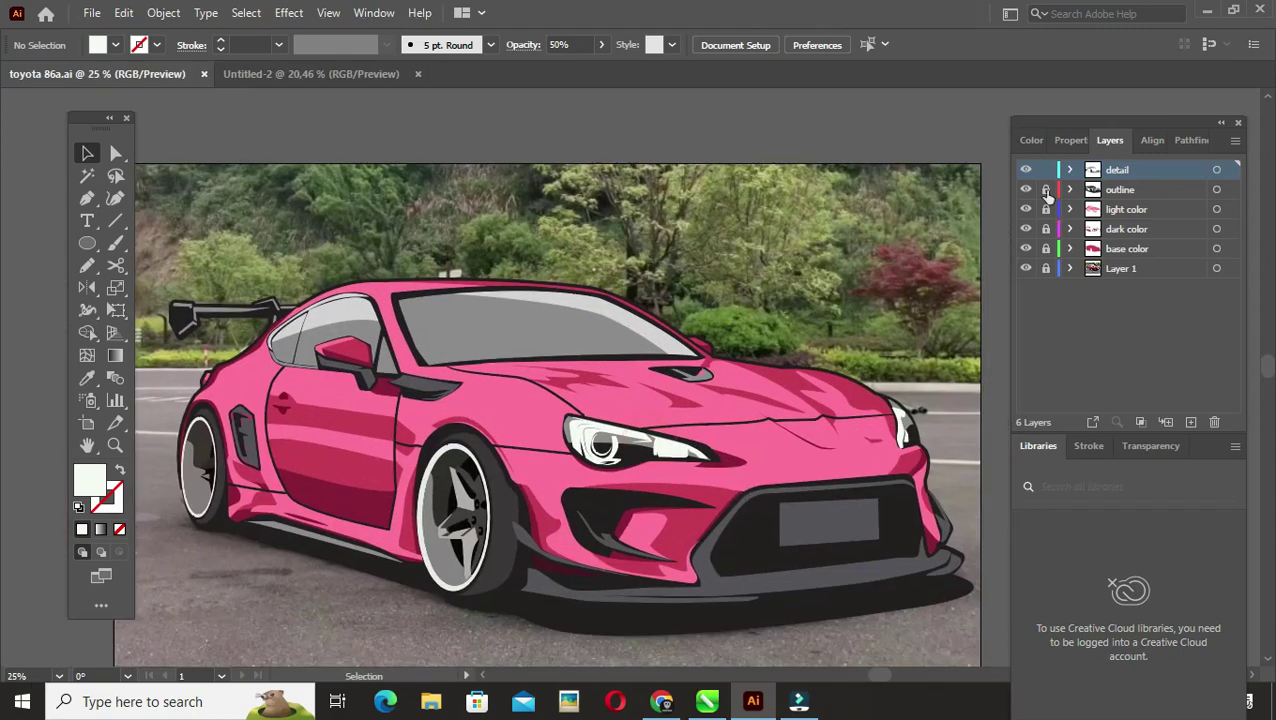
pyautogui.click(748, 558)
pyautogui.doubleClick(89, 480)
pyautogui.write('000000')
pyautogui.press('Return')
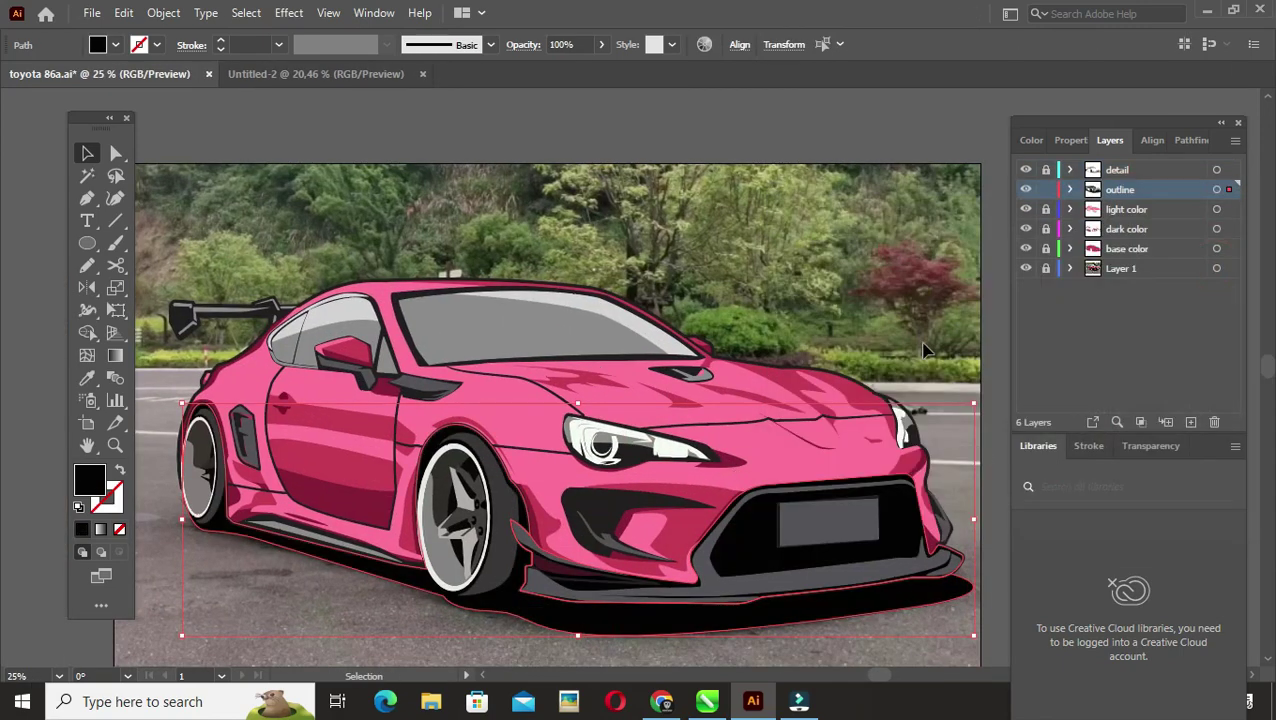
pyautogui.press('i')
pyautogui.hotkey('ctrl', 'shift', 'a')
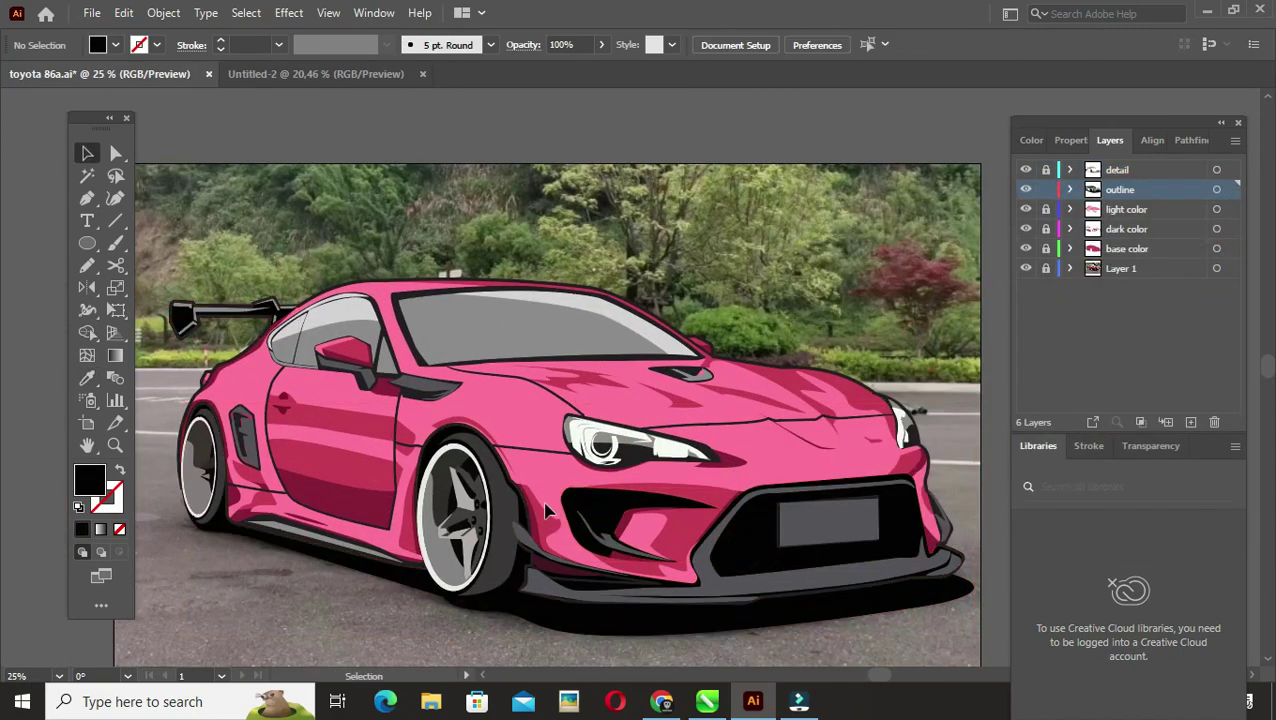
# Step: Reapply the stroke colour on the bumper outline path
pyautogui.scroll(2, 891, 567)
pyautogui.click(643, 592)
pyautogui.doubleClick(106, 497)
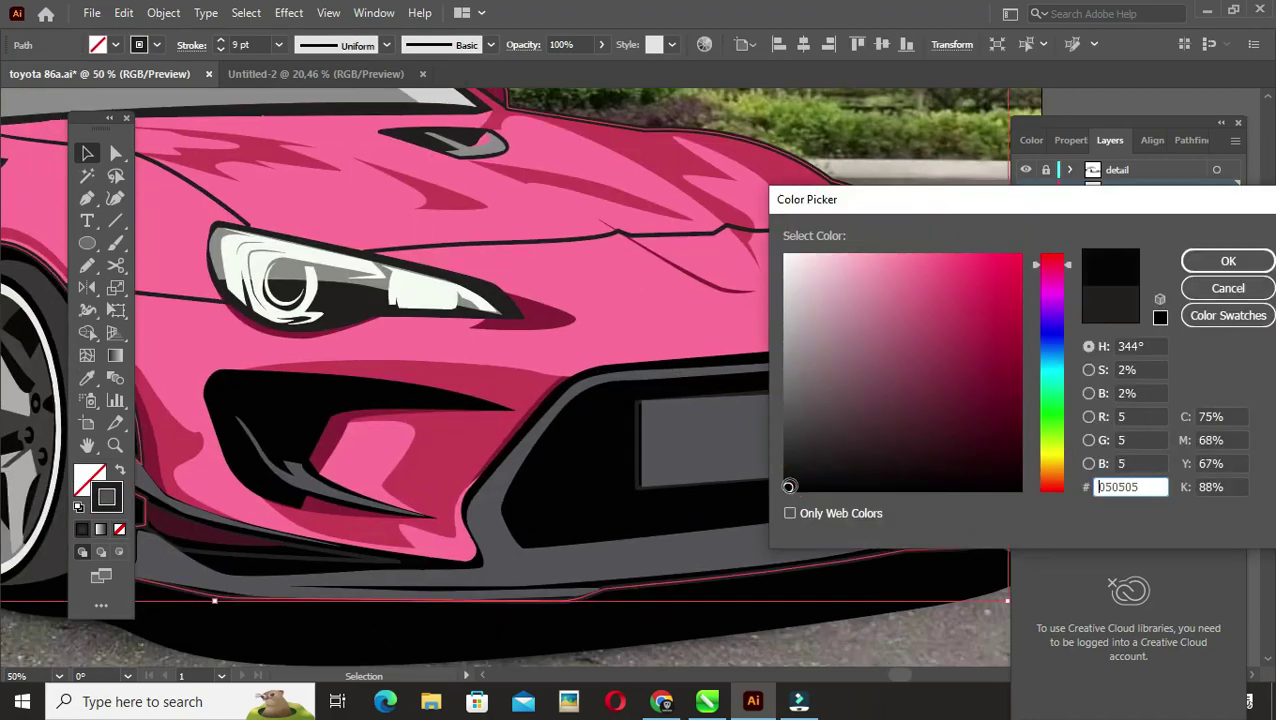
pyautogui.press('Return')
pyautogui.scroll(-3, 558, 465)
pyautogui.scroll(1, 558, 465)
pyautogui.hotkey('ctrl', 'shift', 'a')
# Step: Reconfirm the door panel outline colour and select the black outline artwork
pyautogui.hscroll(-3, 558, 465)
pyautogui.scroll(1, 558, 465)
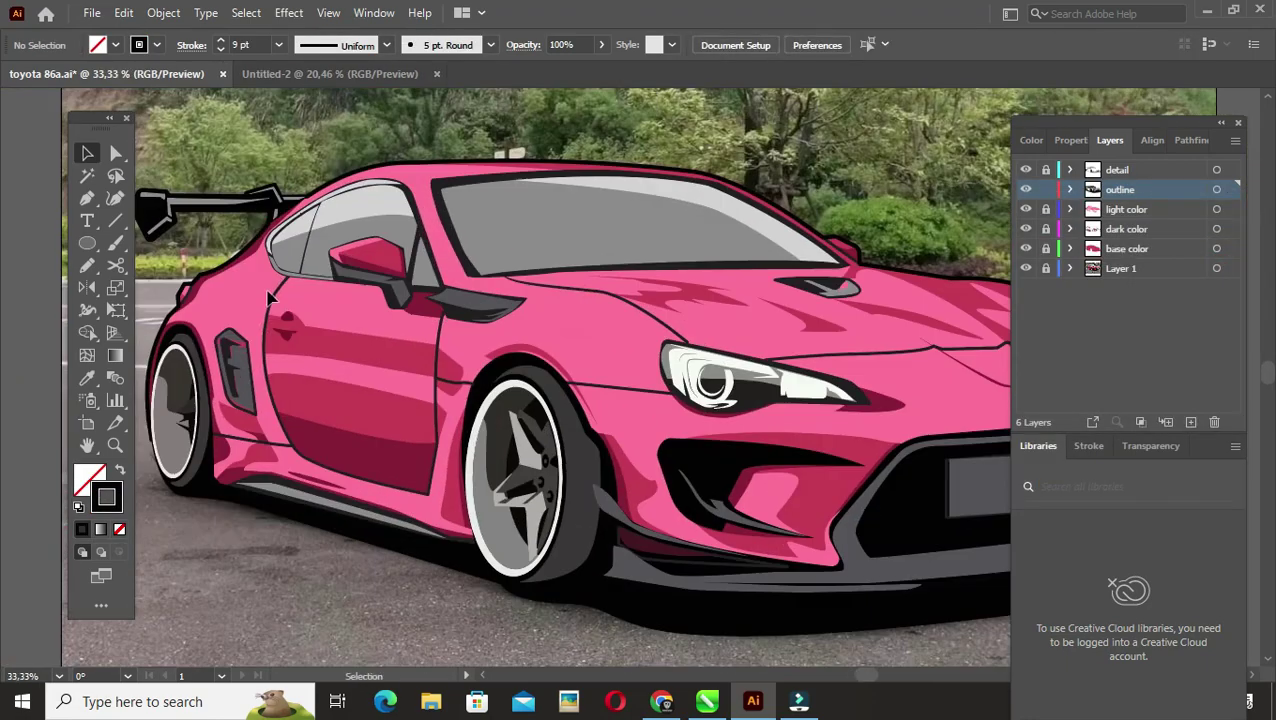
pyautogui.click(435, 378)
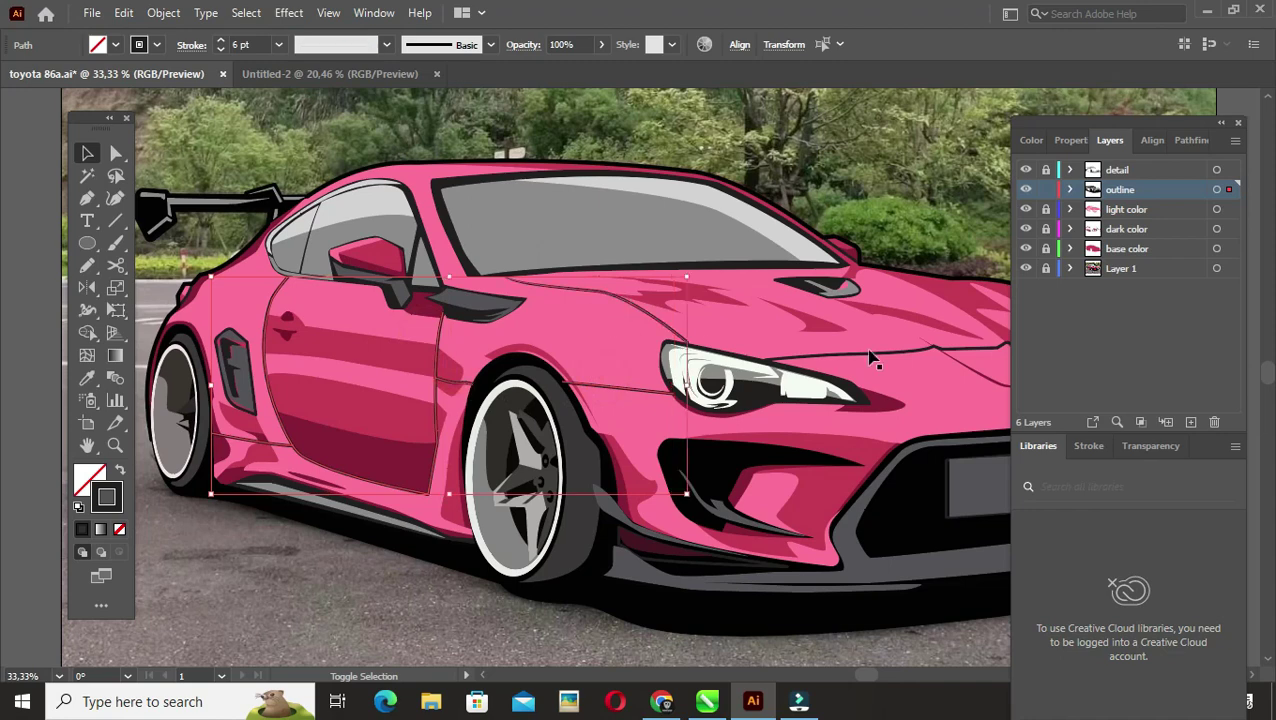
pyautogui.doubleClick(106, 497)
pyautogui.press('Return')
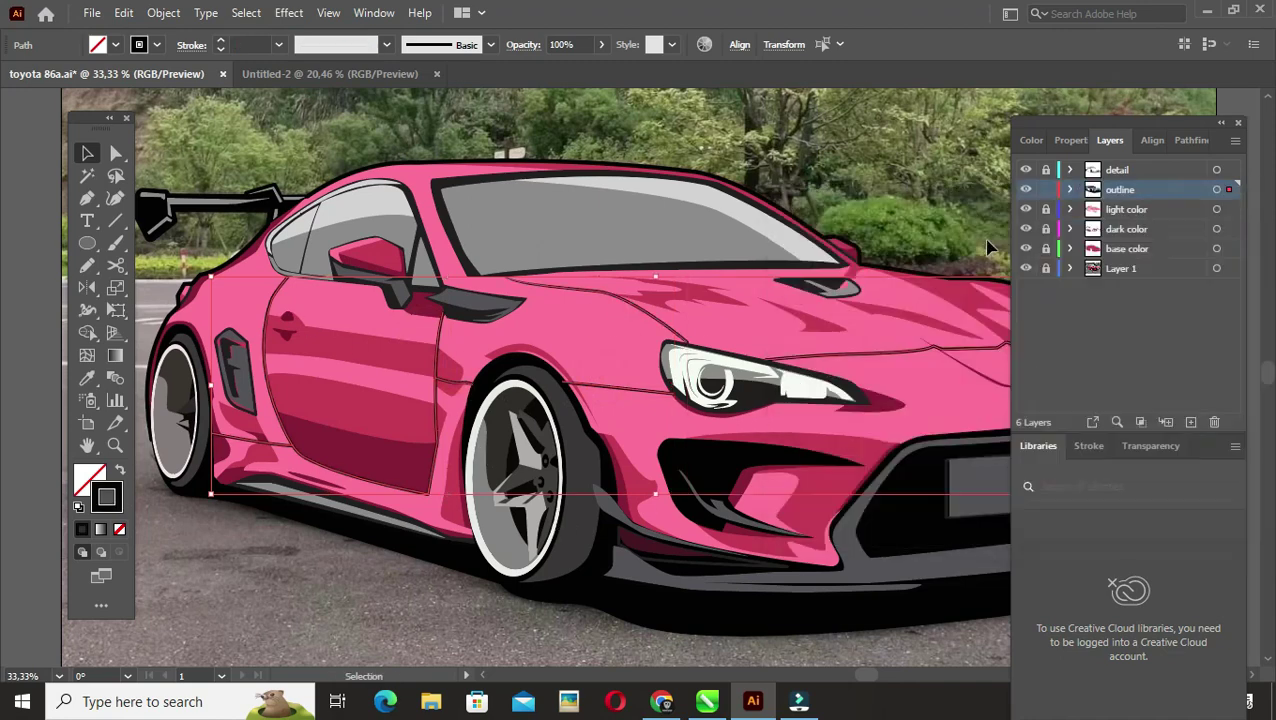
pyautogui.click(390, 337)
pyautogui.scroll(1, 390, 337)
pyautogui.hotkey('ctrl', 'shift', 'a')
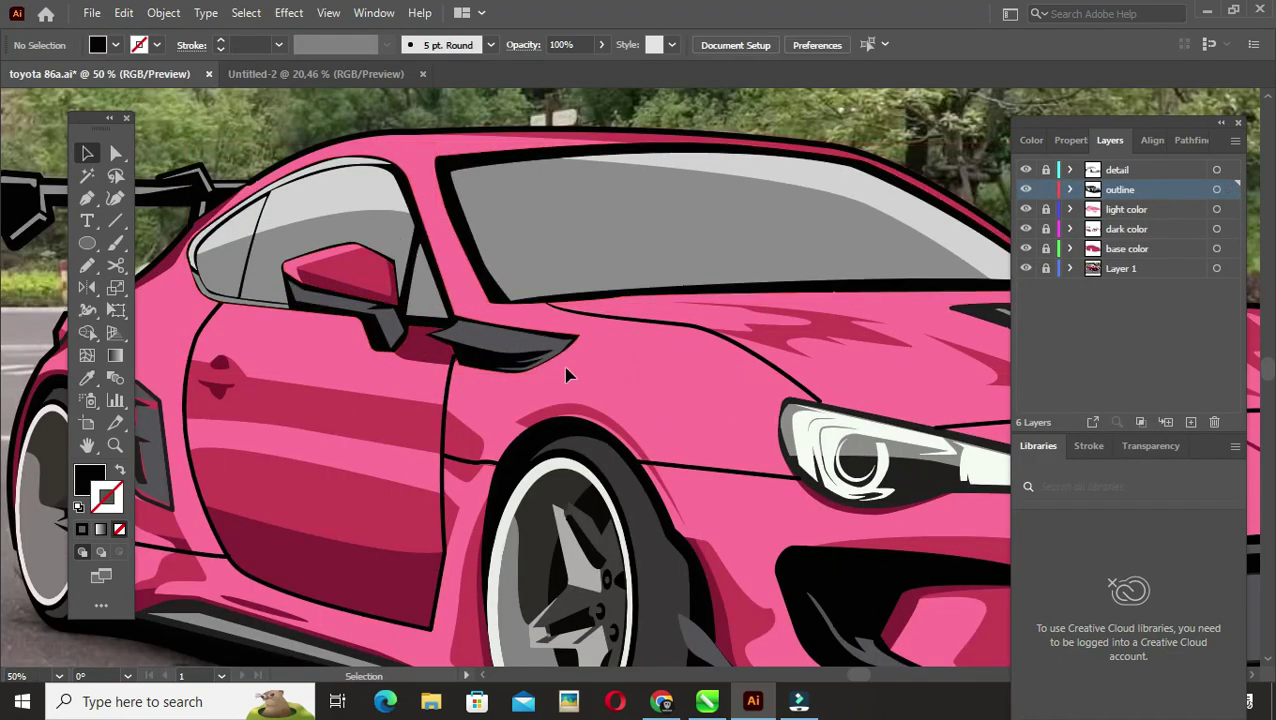
# Step: Zoom in and select the lower bumper corner shape
pyautogui.scroll(-1, 755, 320)
pyautogui.hotkey('ctrl', 'shift', 'a')
pyautogui.scroll(-1, 868, 482)
pyautogui.scroll(4, 868, 482)
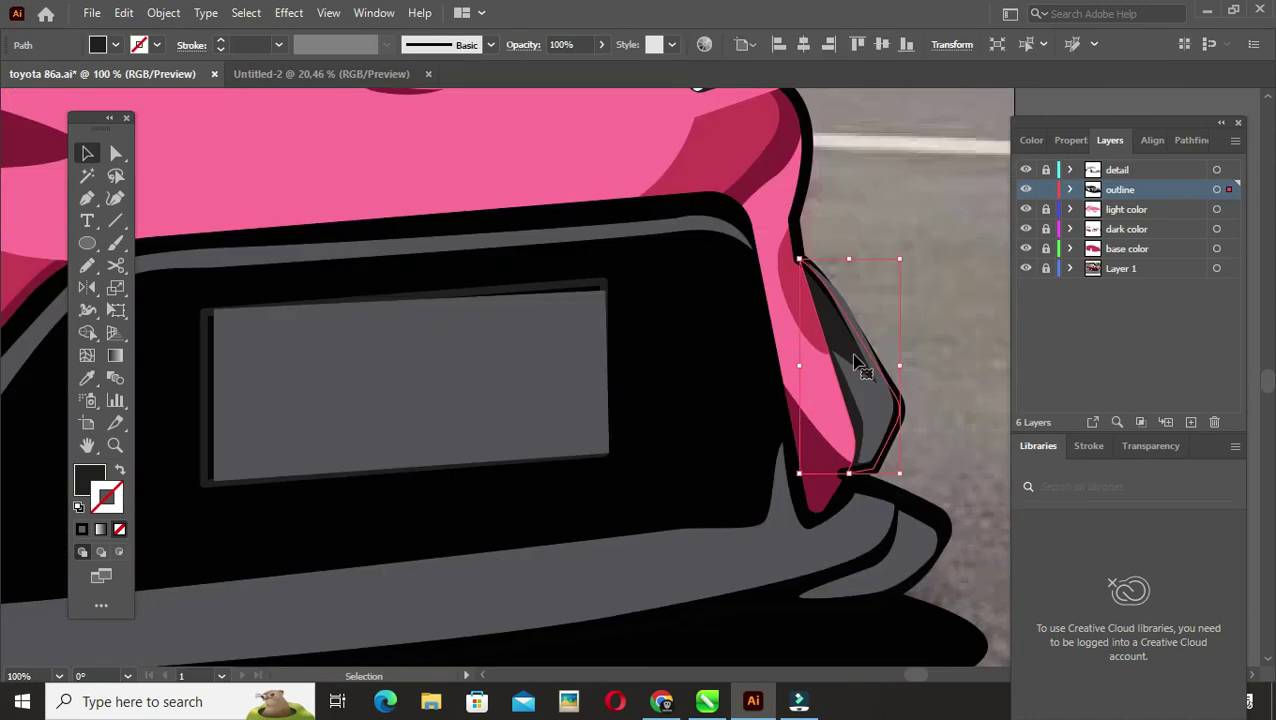
pyautogui.click(815, 612)
pyautogui.scroll(-3, 815, 622)
pyautogui.scroll(3, 513, 407)
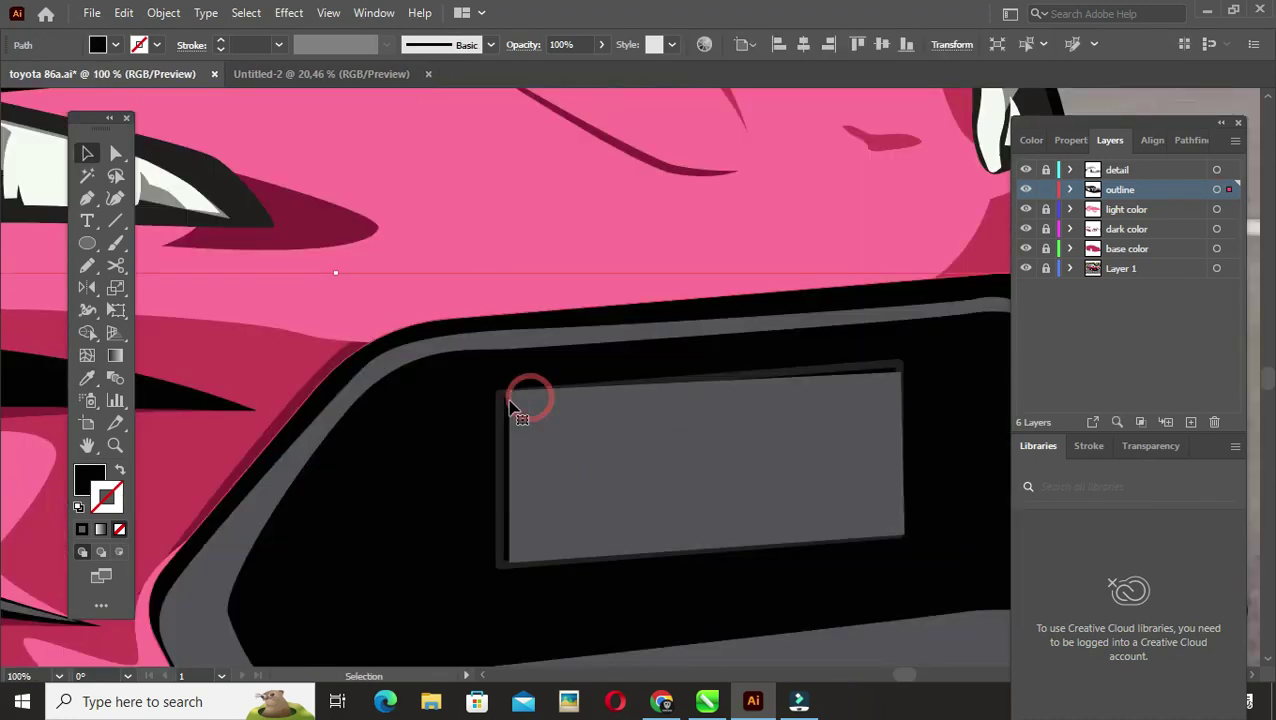
# Step: Select the license plate shape, then deselect it
pyautogui.press('v')
pyautogui.click(575, 418)
pyautogui.hotkey('ctrl', 'shift', 'a')
pyautogui.scroll(-3, 441, 443)
pyautogui.hscroll(-5, 441, 443)
pyautogui.scroll(2, 270, 400)
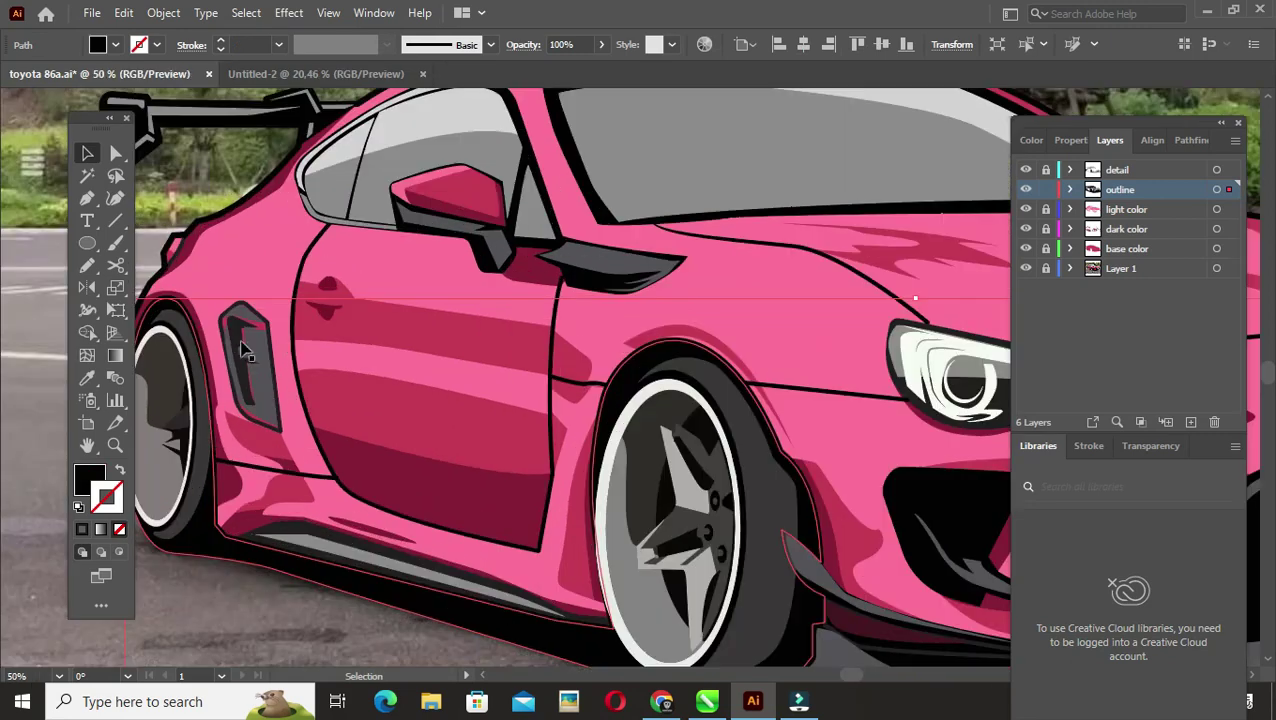
pyautogui.scroll(2, 270, 400)
# Step: Eyedrop black onto the side vent's inner shape and select the outer vent outline
pyautogui.click(270, 400)
pyautogui.press('i')
pyautogui.click(186, 640)
pyautogui.press('v')
pyautogui.click(310, 426)
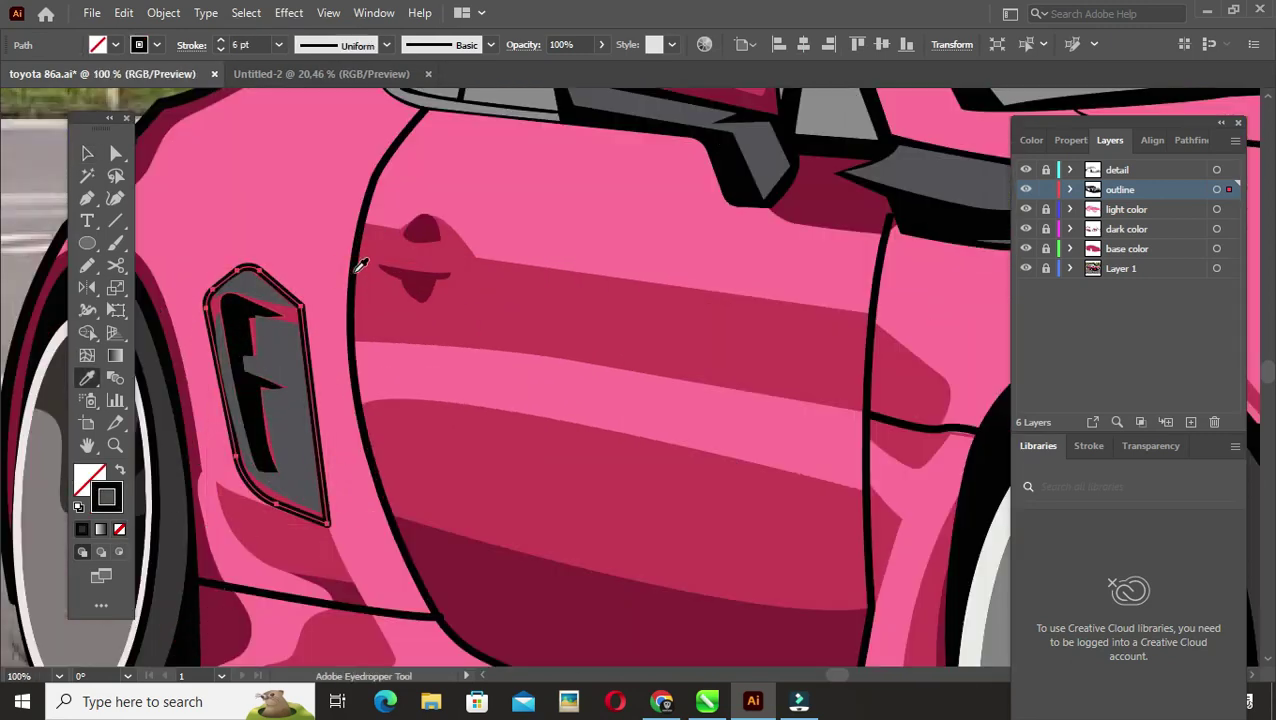
pyautogui.scroll(-3, 360, 265)
pyautogui.scroll(2, 600, 380)
# Step: Fill the front and rear wheel arches dark grey #3A3738
pyautogui.press('v')
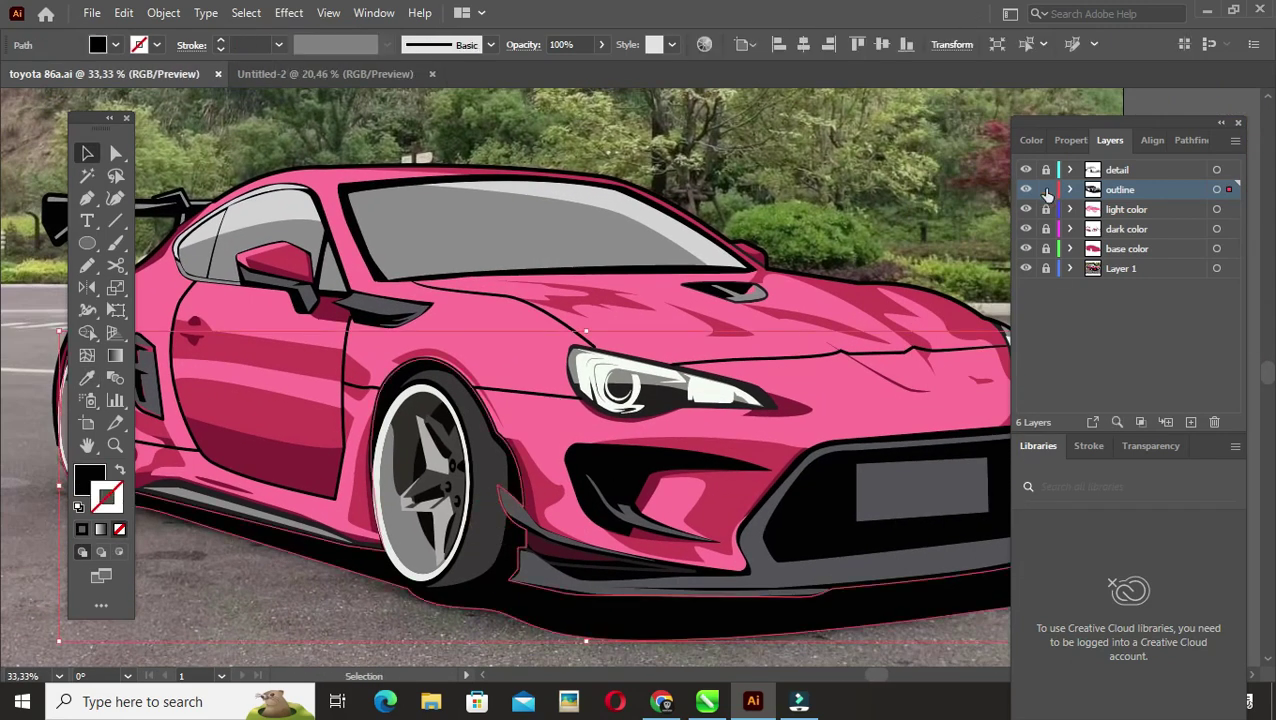
pyautogui.moveTo(500, 400); pyautogui.dragTo(650, 365)
pyautogui.click(630, 450)
pyautogui.keyDown('shift'); pyautogui.click(240, 440); pyautogui.keyUp('shift')
pyautogui.doubleClick(89, 480)
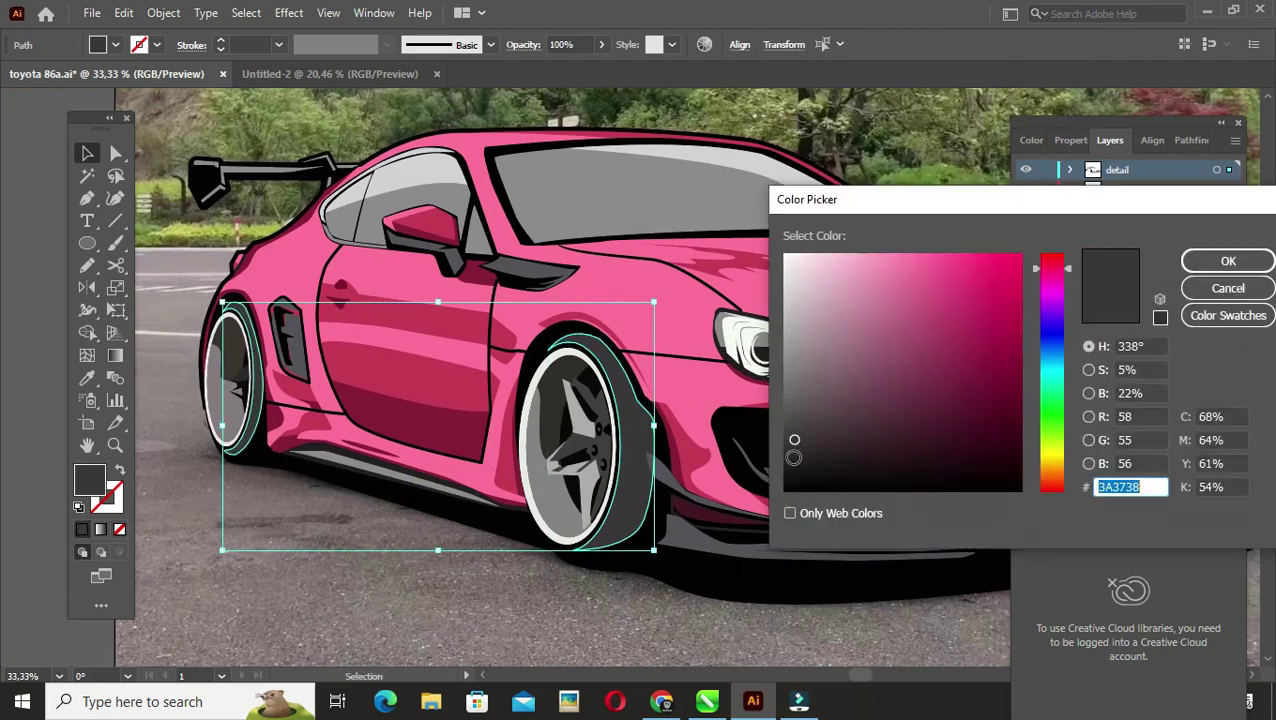
pyautogui.press('Return')
pyautogui.hotkey('ctrl', 'shift', 'a')
# Step: Zoom out and select the headlight outline path
pyautogui.hotkey('ctrl', '-')
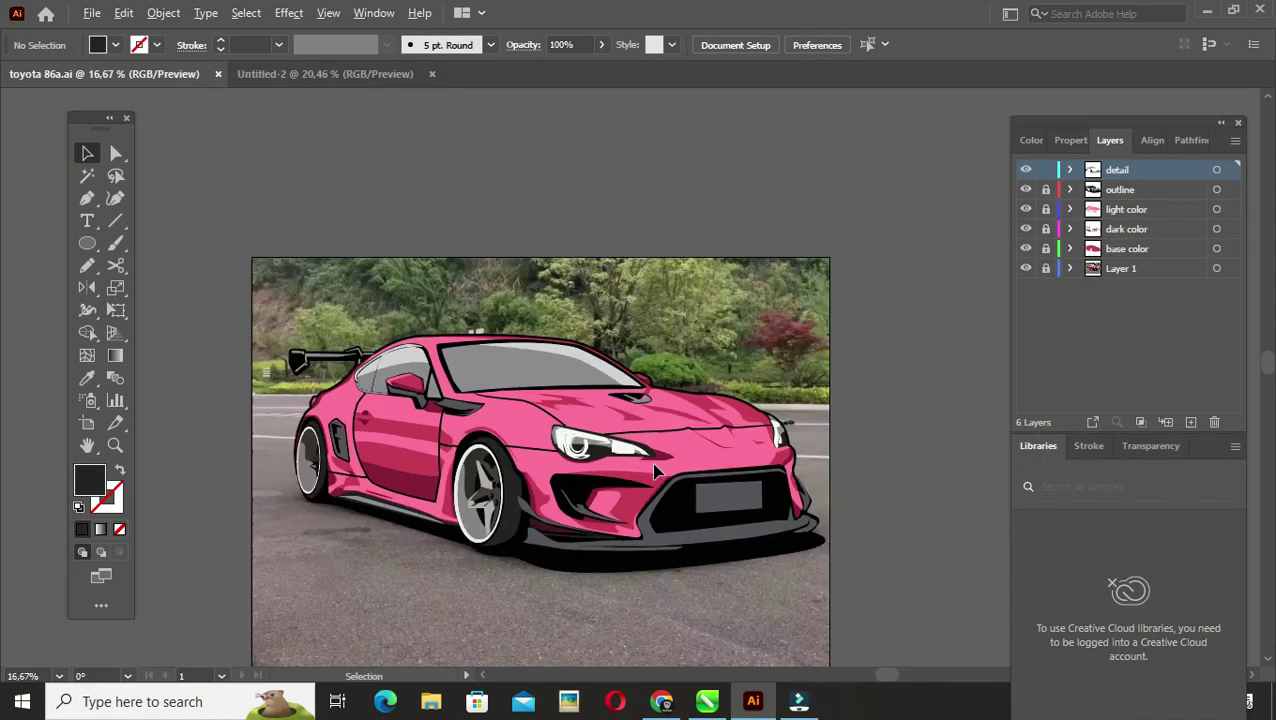
pyautogui.scroll(3, 655, 470)
pyautogui.hscroll(5, 548, 437)
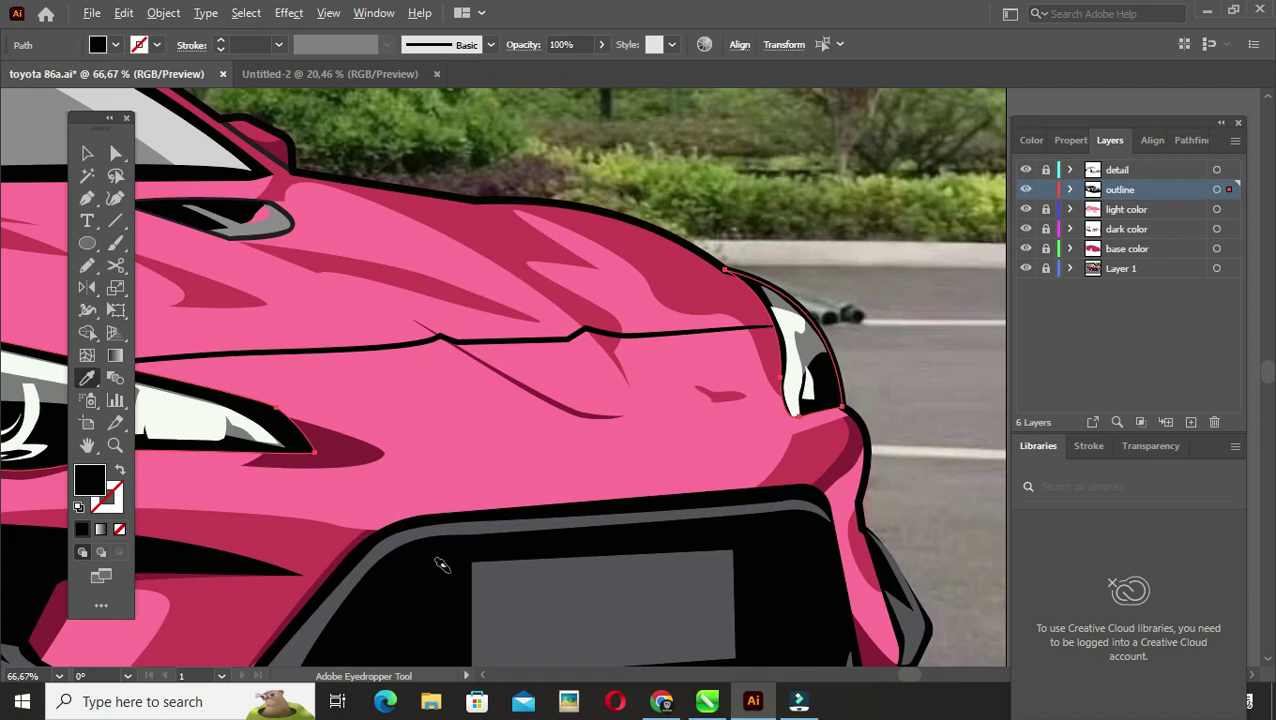
pyautogui.hotkey('ctrl', '-')
pyautogui.hotkey('ctrl', '-')
pyautogui.click(614, 441)
pyautogui.hotkey('ctrl', '+')
# Step: Apply the dark grey #3A3738 fill, then view the whole car
pyautogui.doubleClick(89, 480)
pyautogui.press('Return')
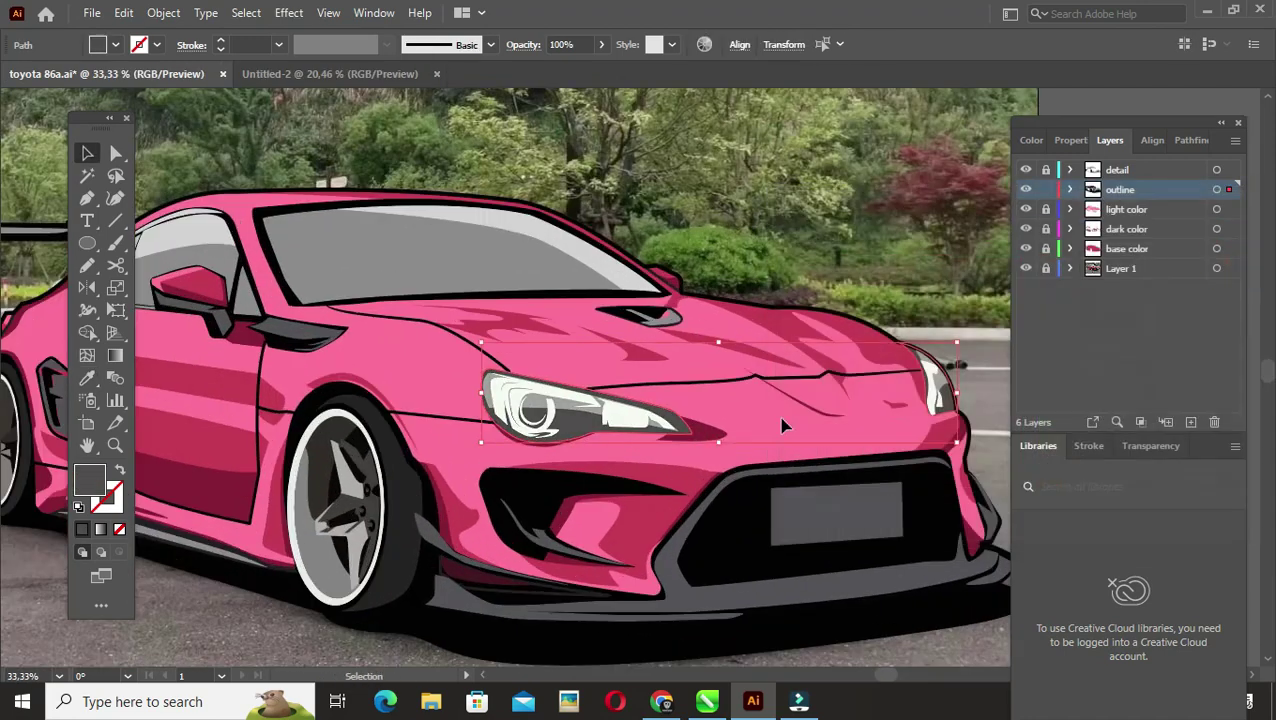
pyautogui.doubleClick(89, 480)
pyautogui.press('Return')
pyautogui.click(777, 404)
pyautogui.hotkey('ctrl', '-')
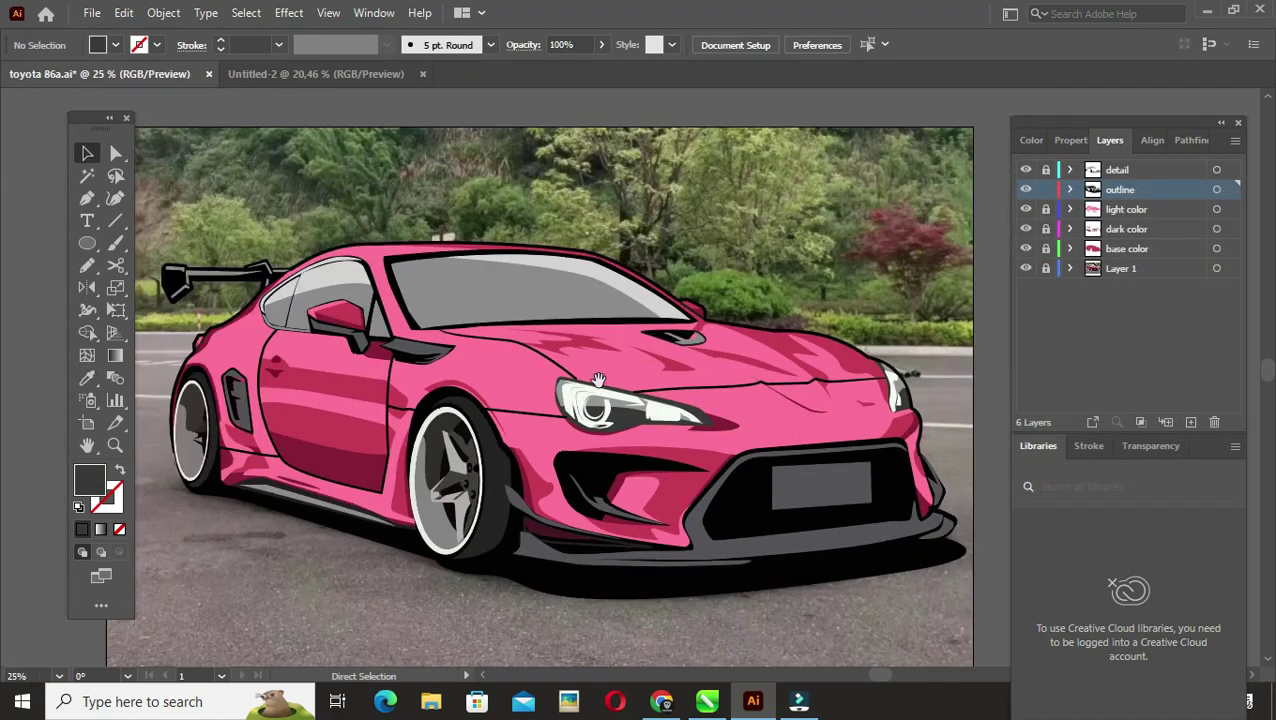
# Step: Fill the hood vent grey using the Eyedropper
pyautogui.hotkey('ctrl', '+')
pyautogui.click(670, 340)
pyautogui.press('i')
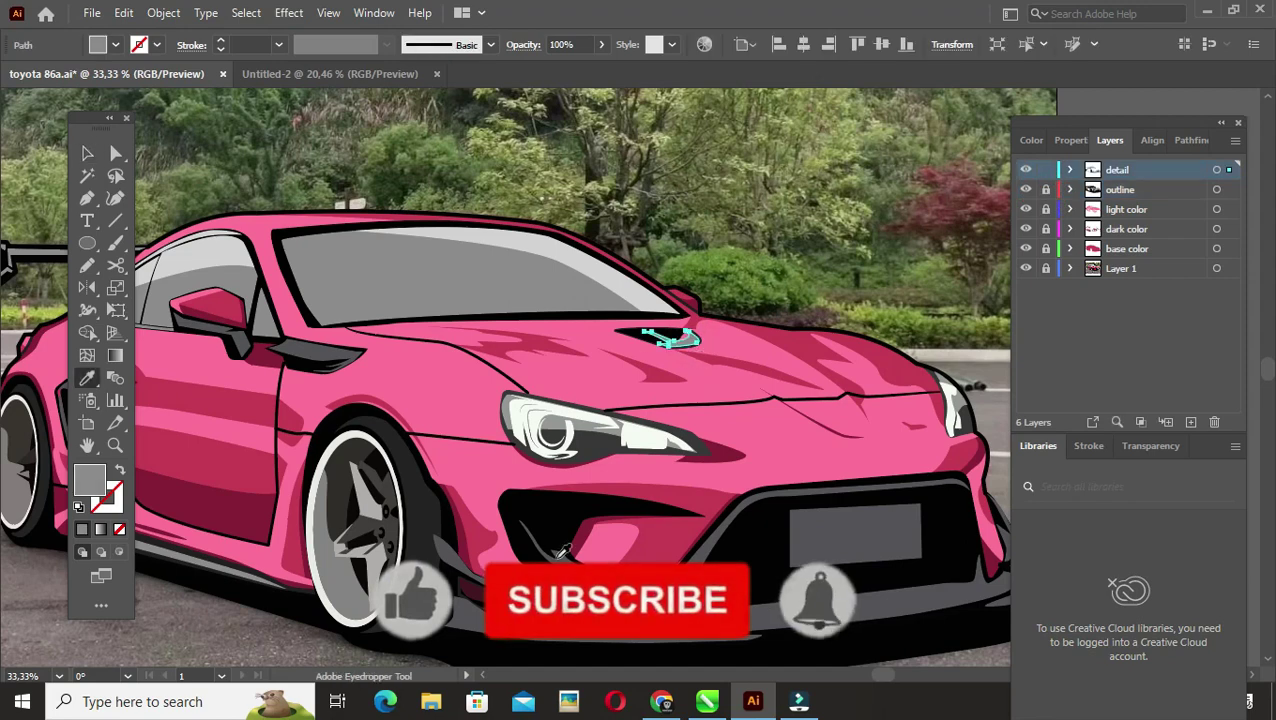
pyautogui.hotkey('ctrl', '-')
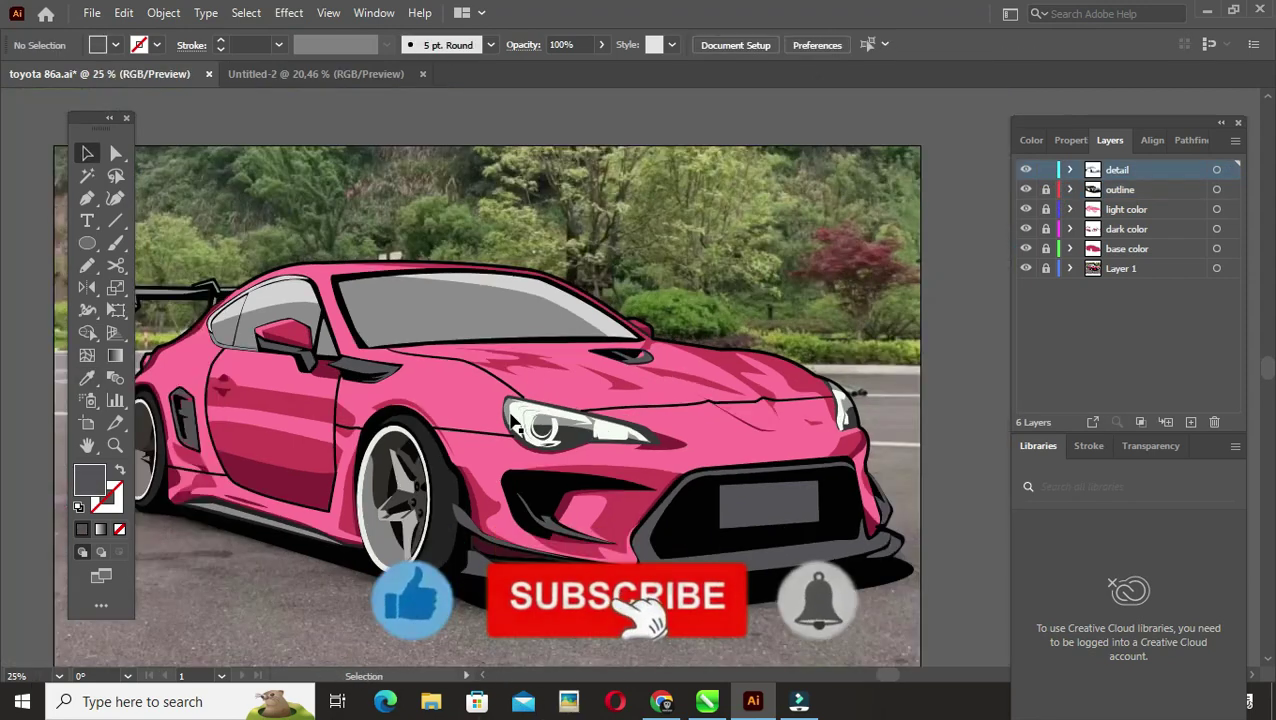
# Step: Deselect and hide Layer 1 so the car sits on a white artboard
pyautogui.press('v')
pyautogui.click(935, 190)
pyautogui.click(1025, 268)
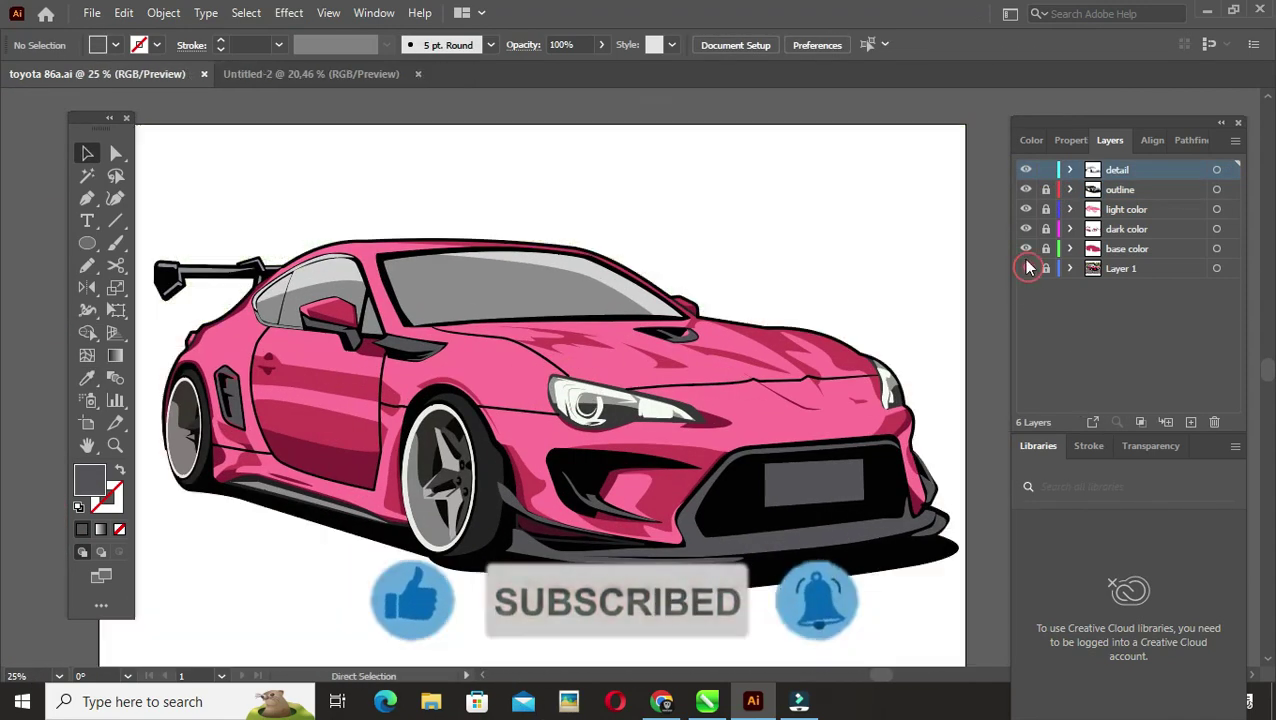